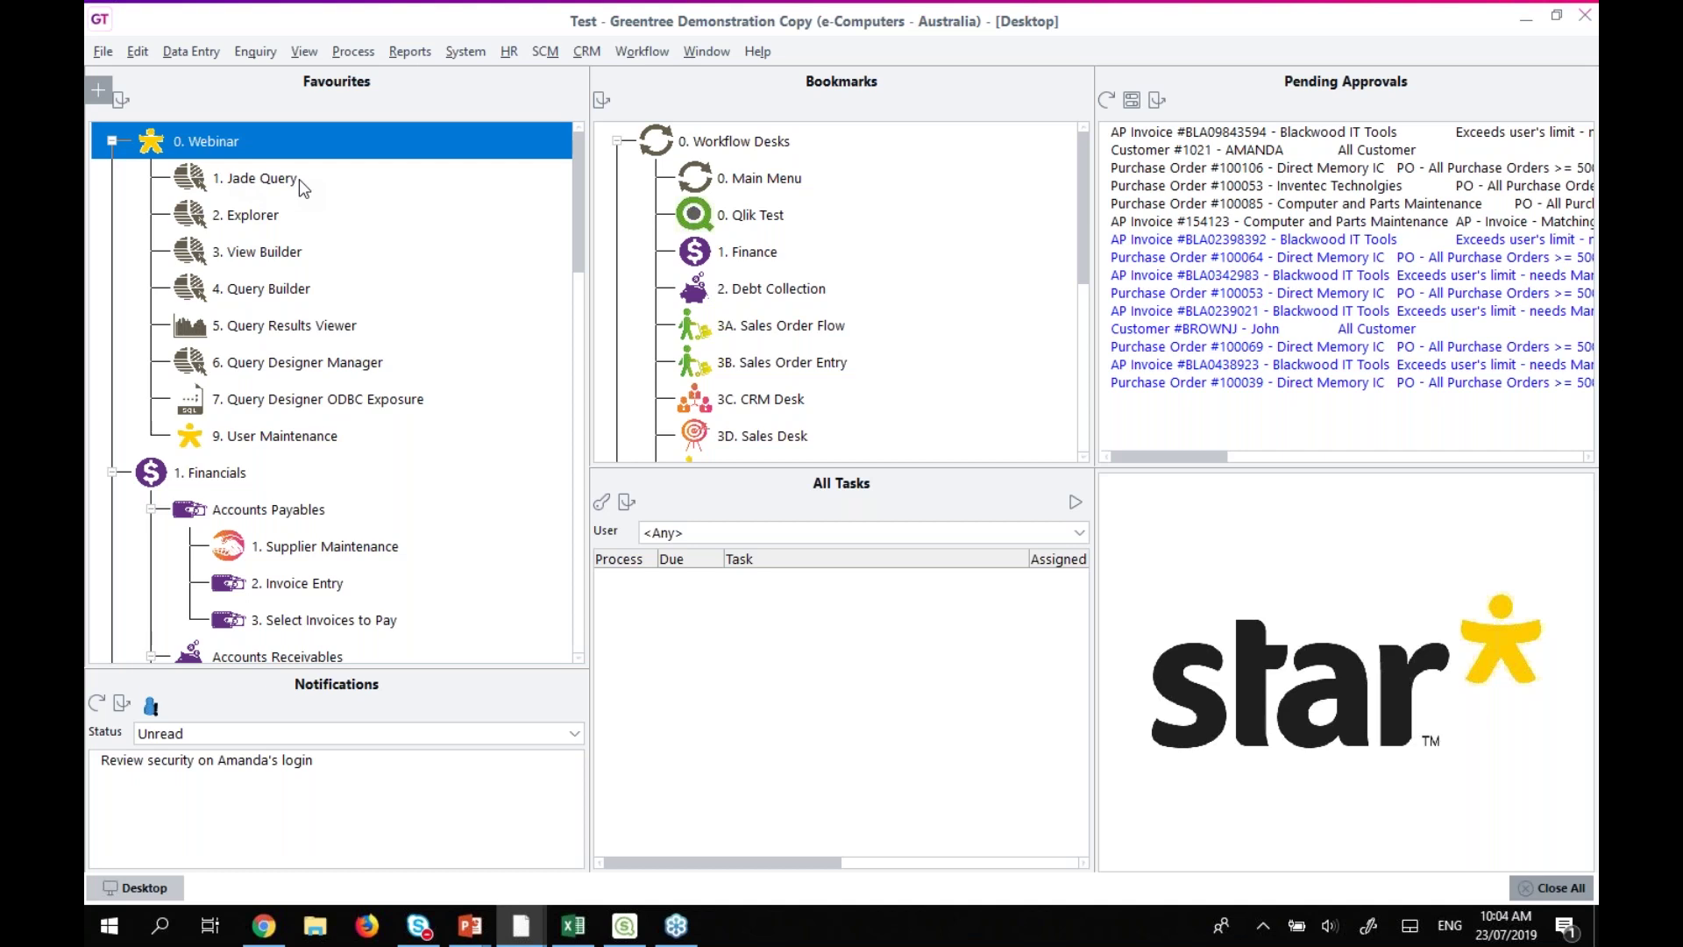
# Open Jade Query from Favourites, maximise Query Selection, and select Customer Query.
pyautogui.doubleClick(290, 177)
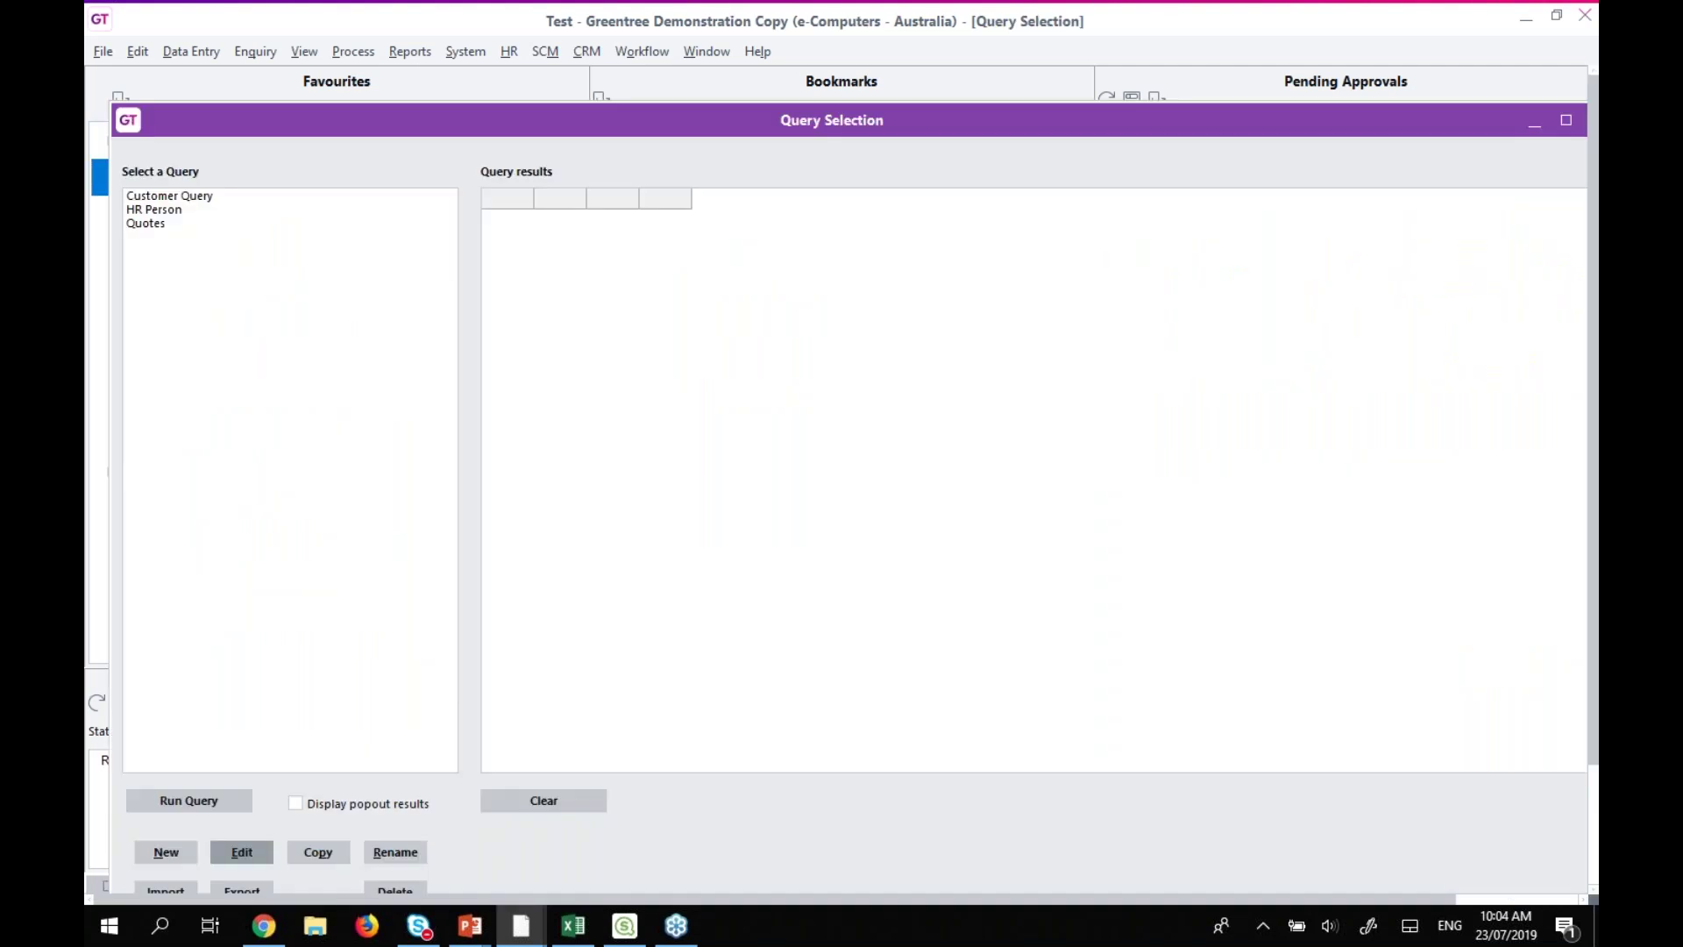
pyautogui.doubleClick(297, 119)
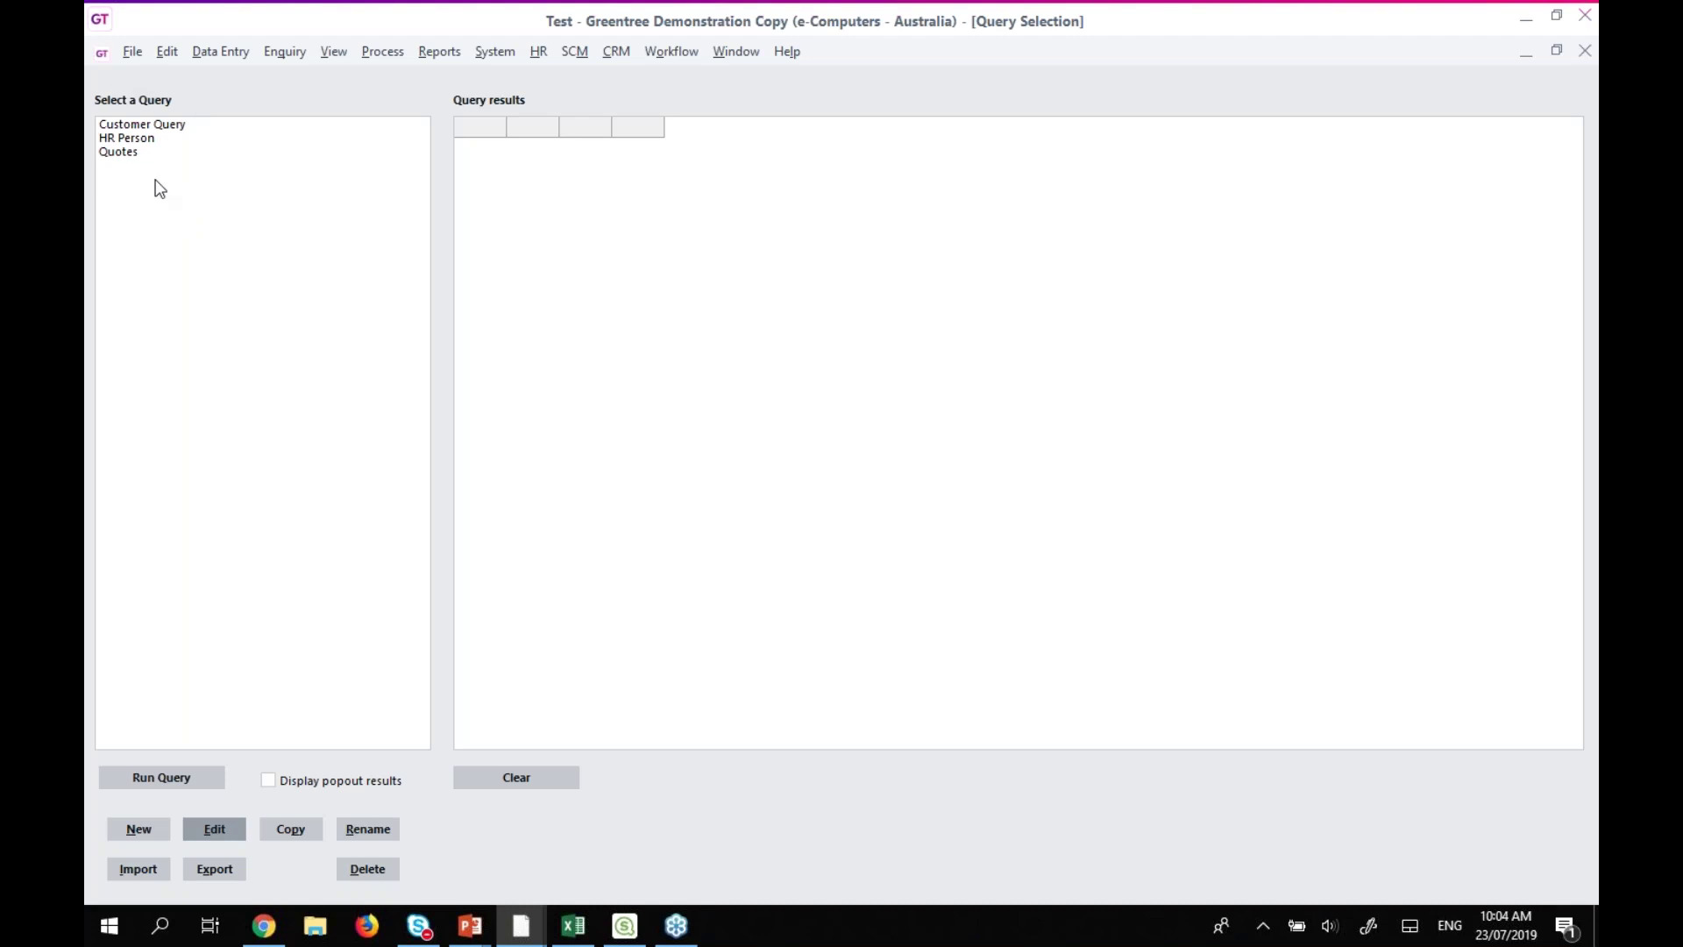
pyautogui.click(156, 127)
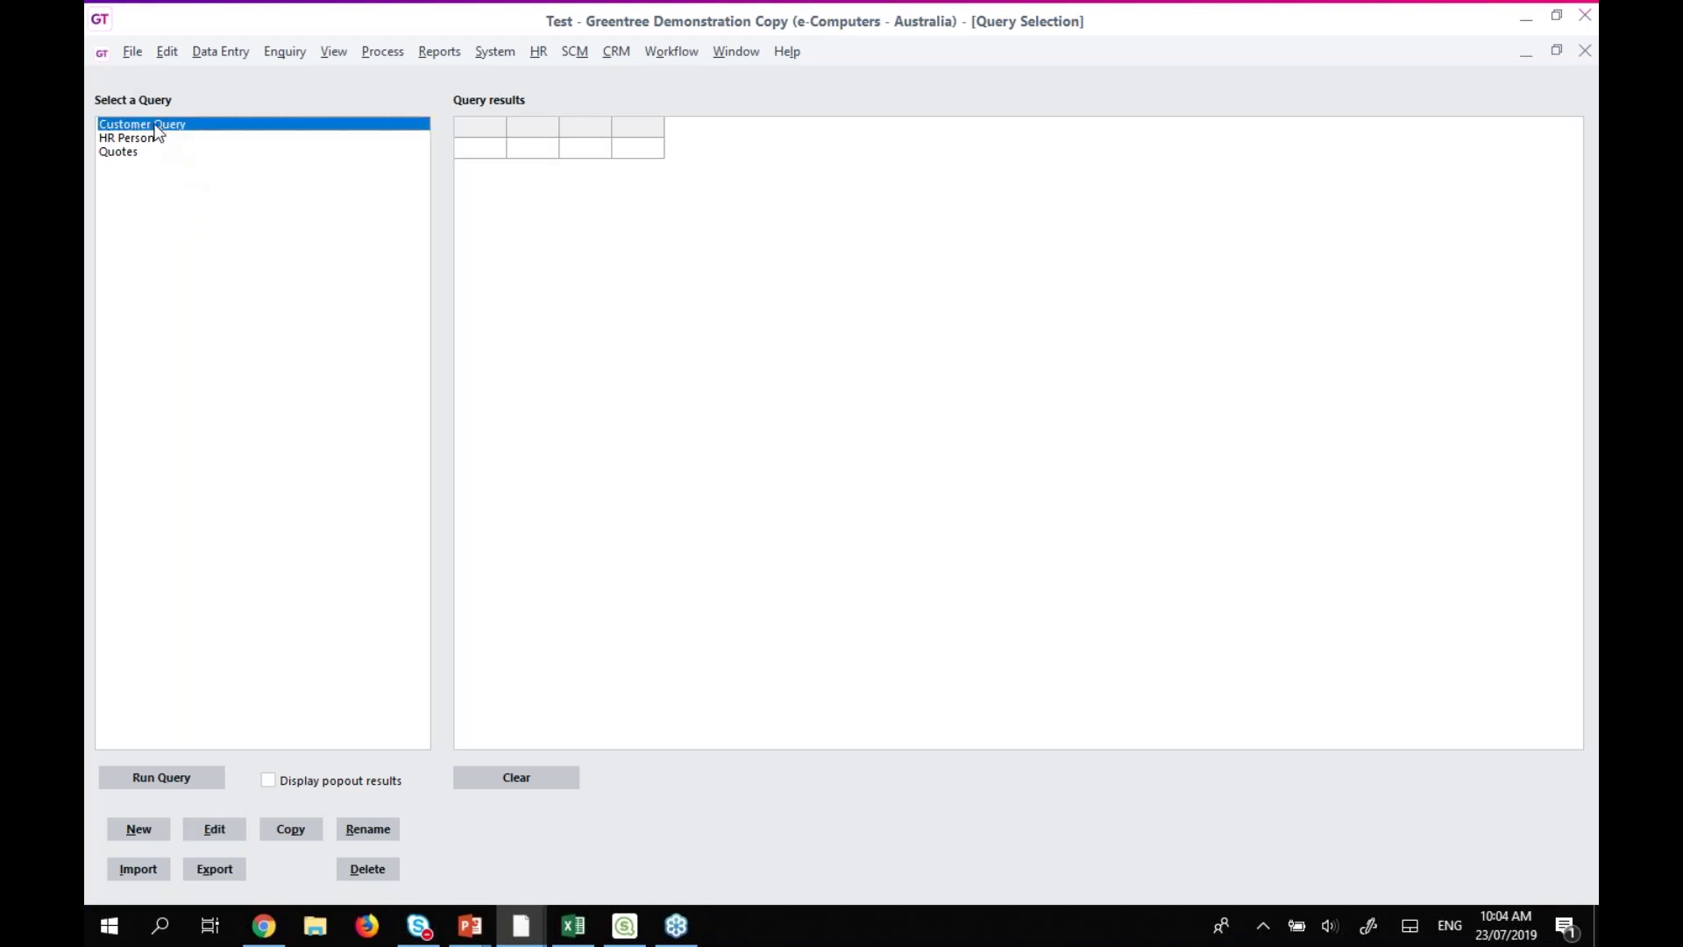
# Run Customer Query to list its 24 customers, then open it for editing.
pyautogui.click(160, 784)
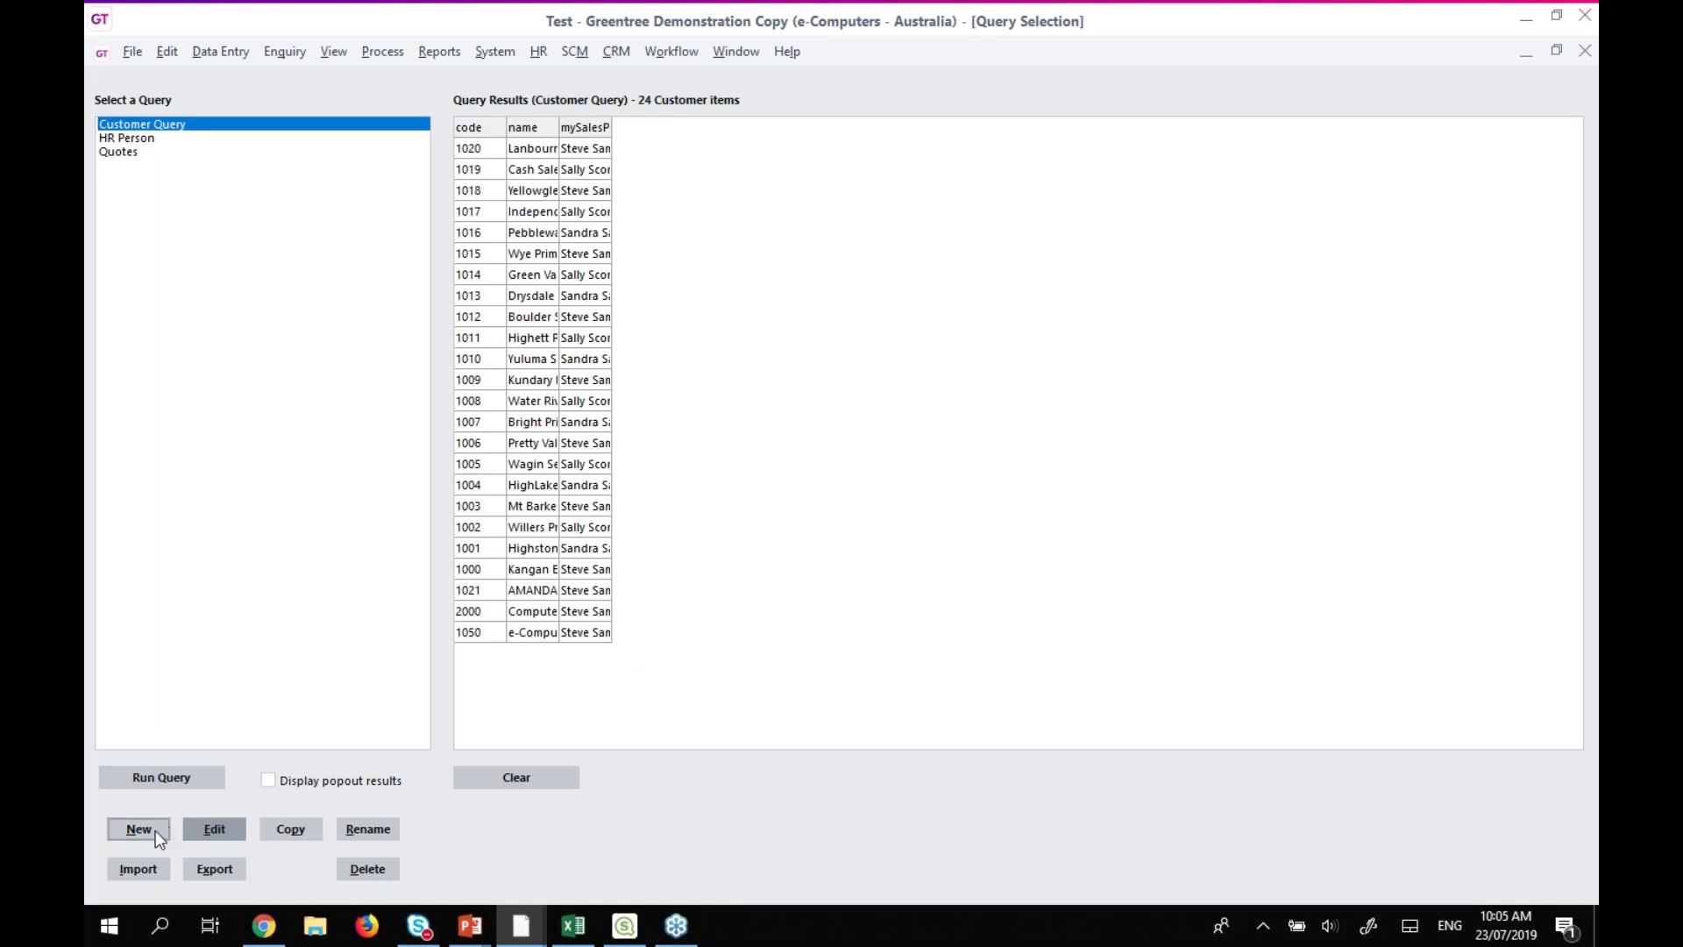
pyautogui.click(214, 830)
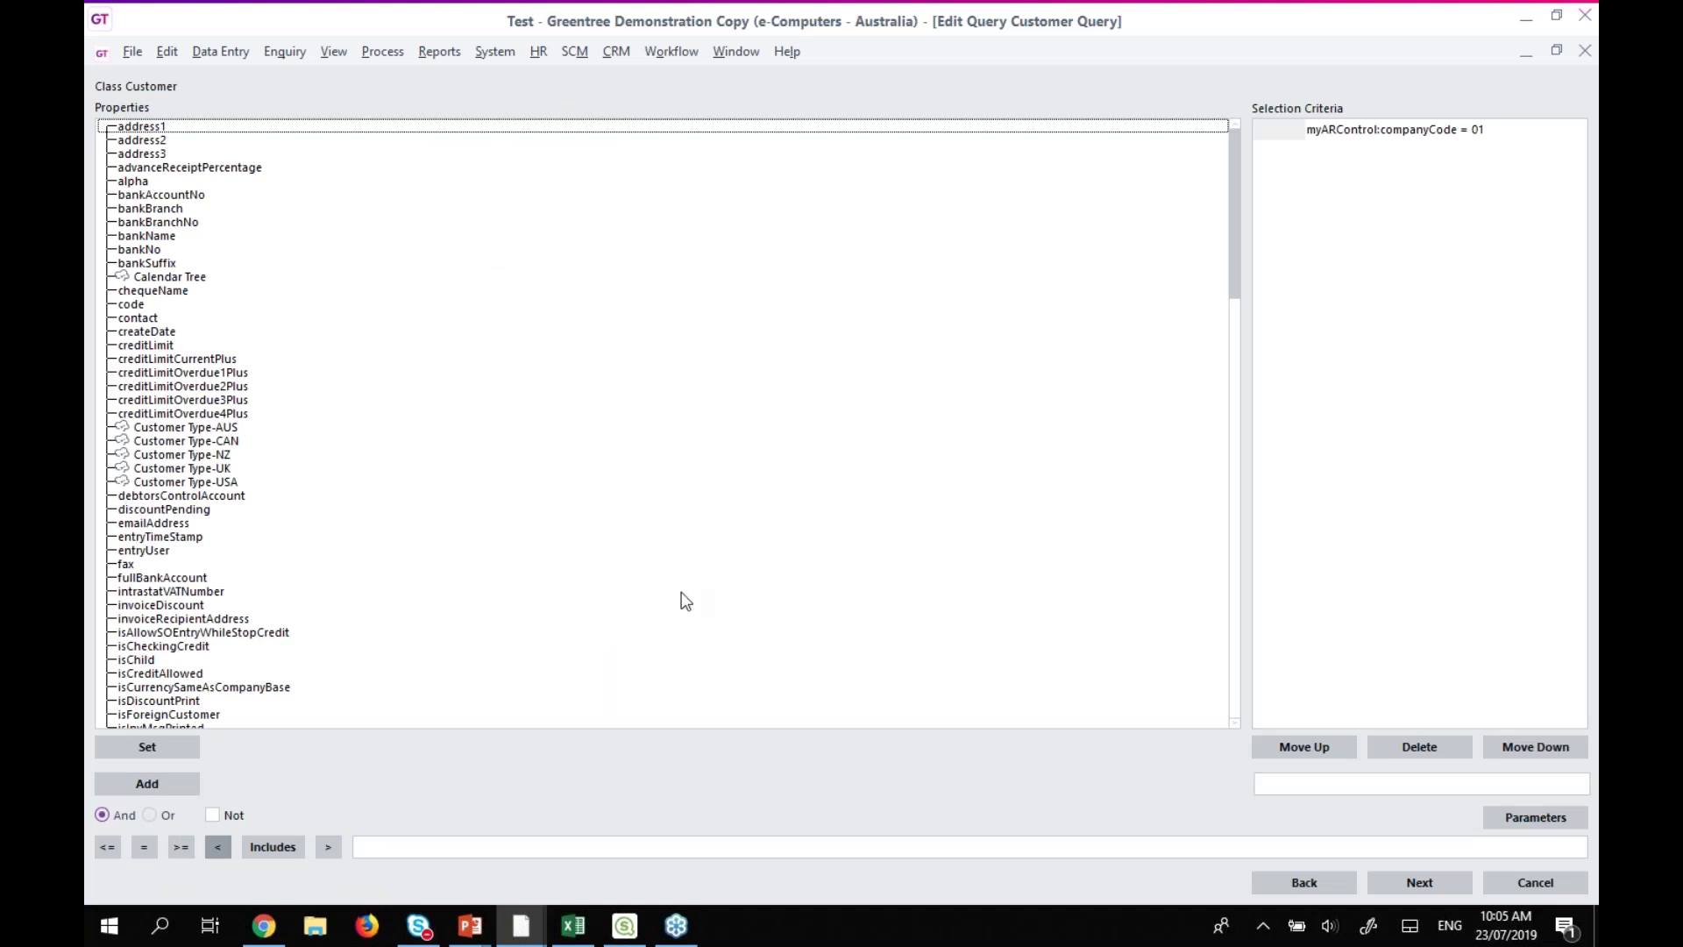
# Inspect the existing companyCode = 01 criterion and collapse the myARControl properties.
pyautogui.click(1399, 136)
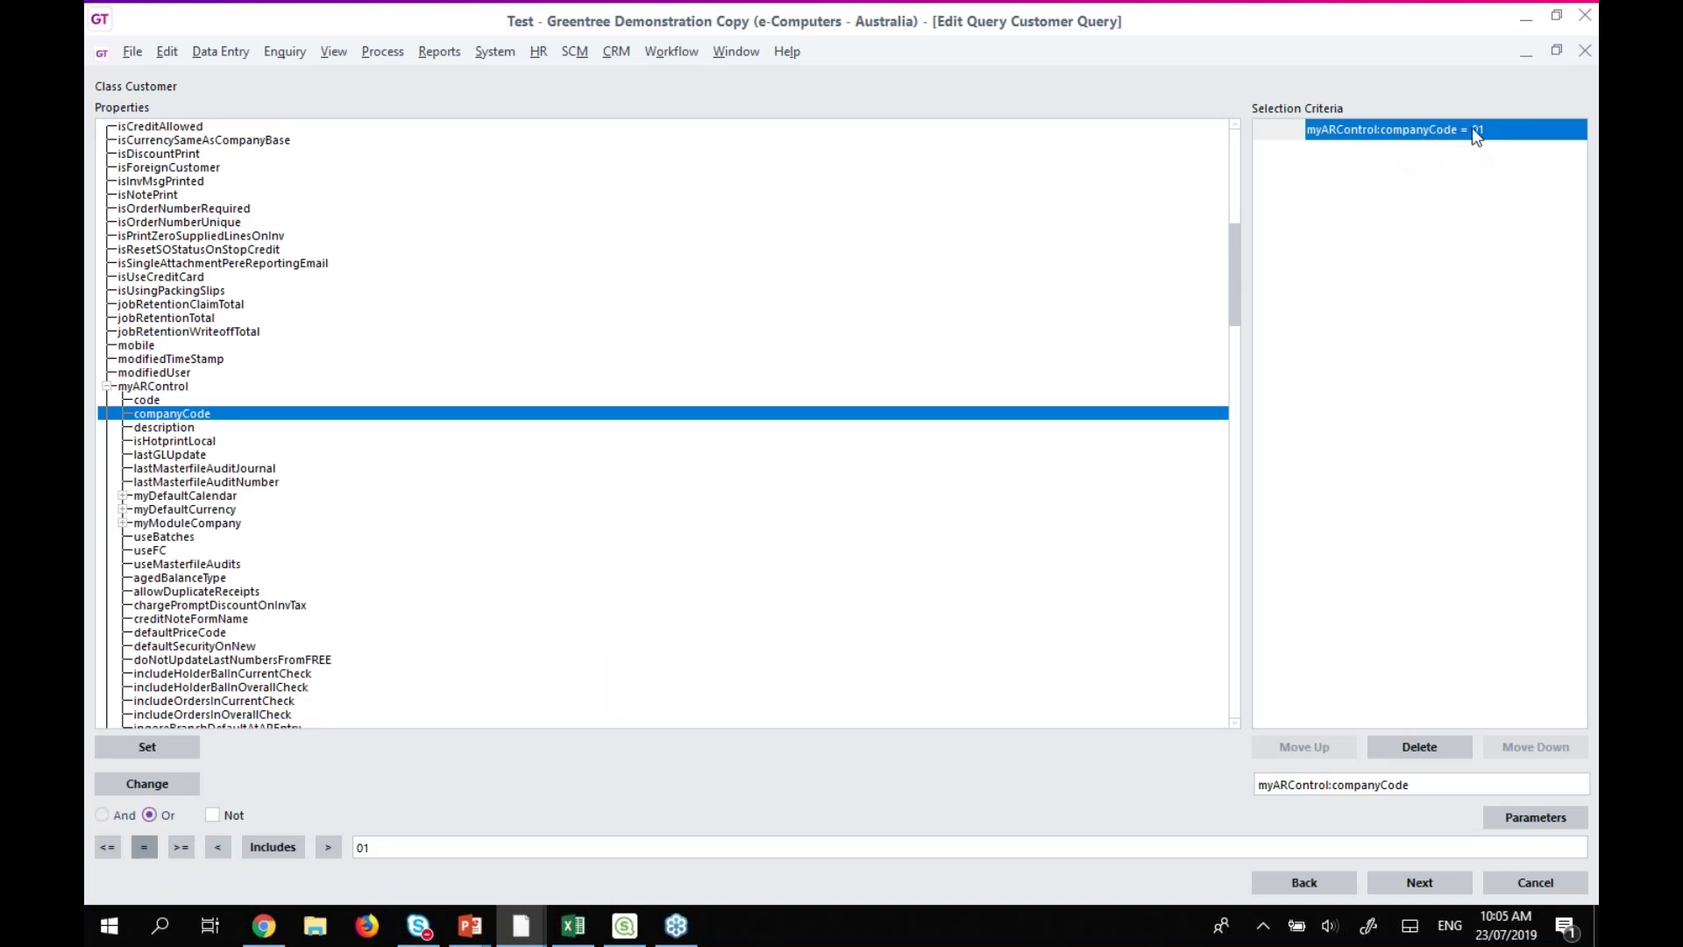
pyautogui.click(106, 388)
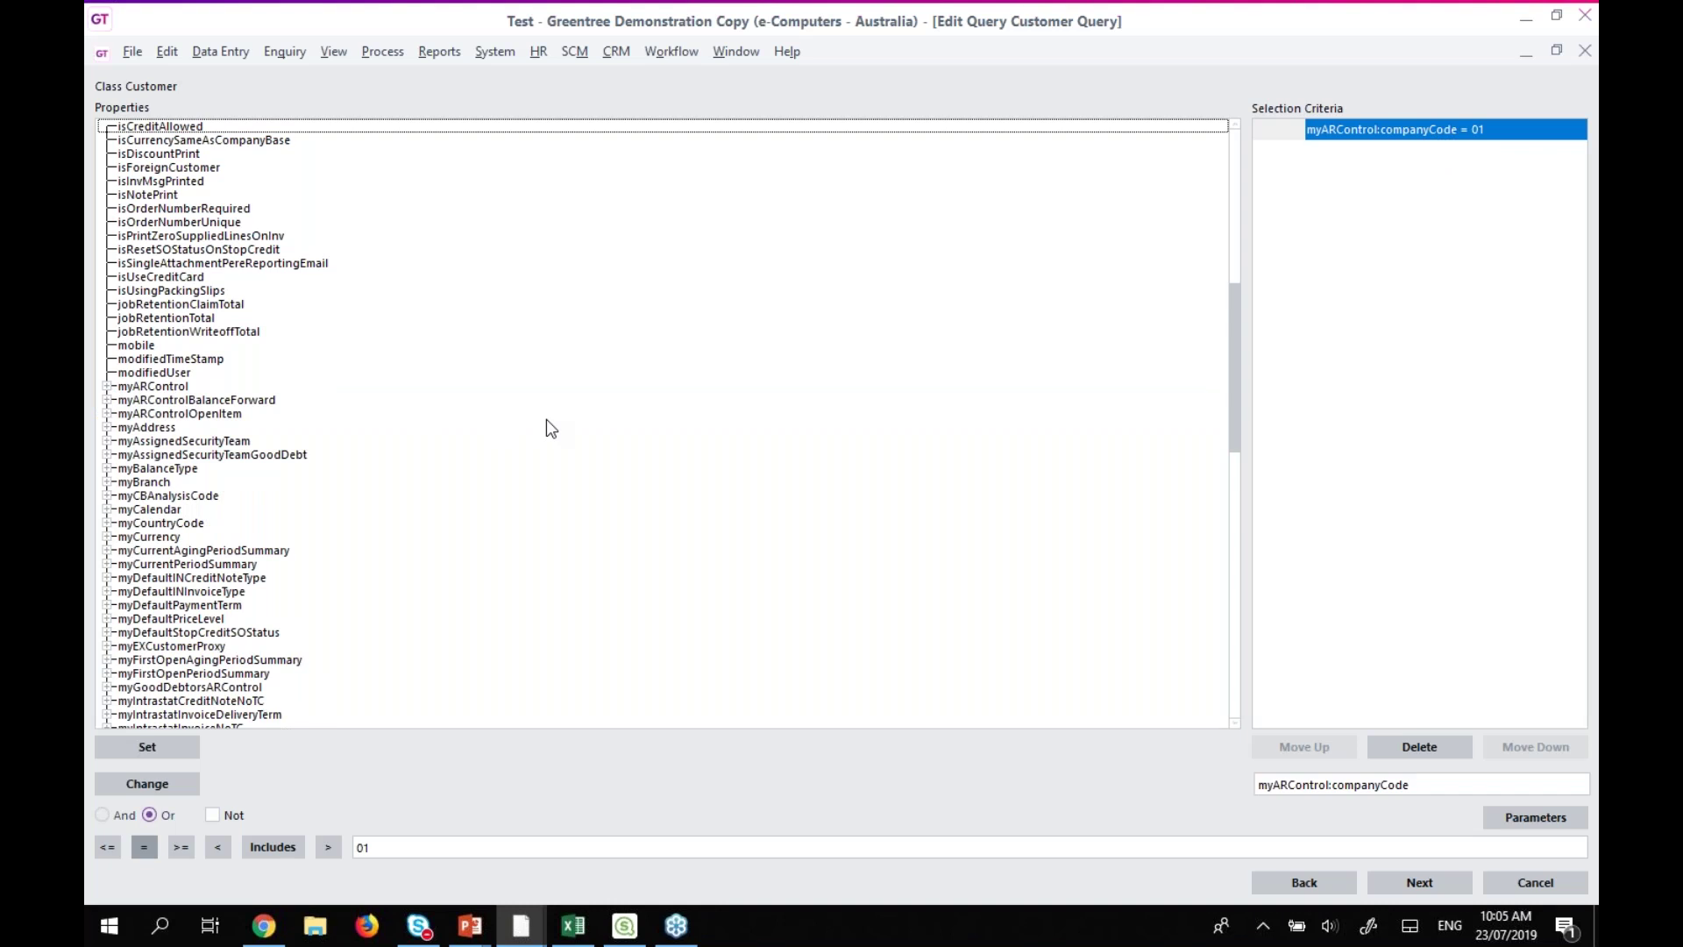
pyautogui.scroll(-20, 497, 460)
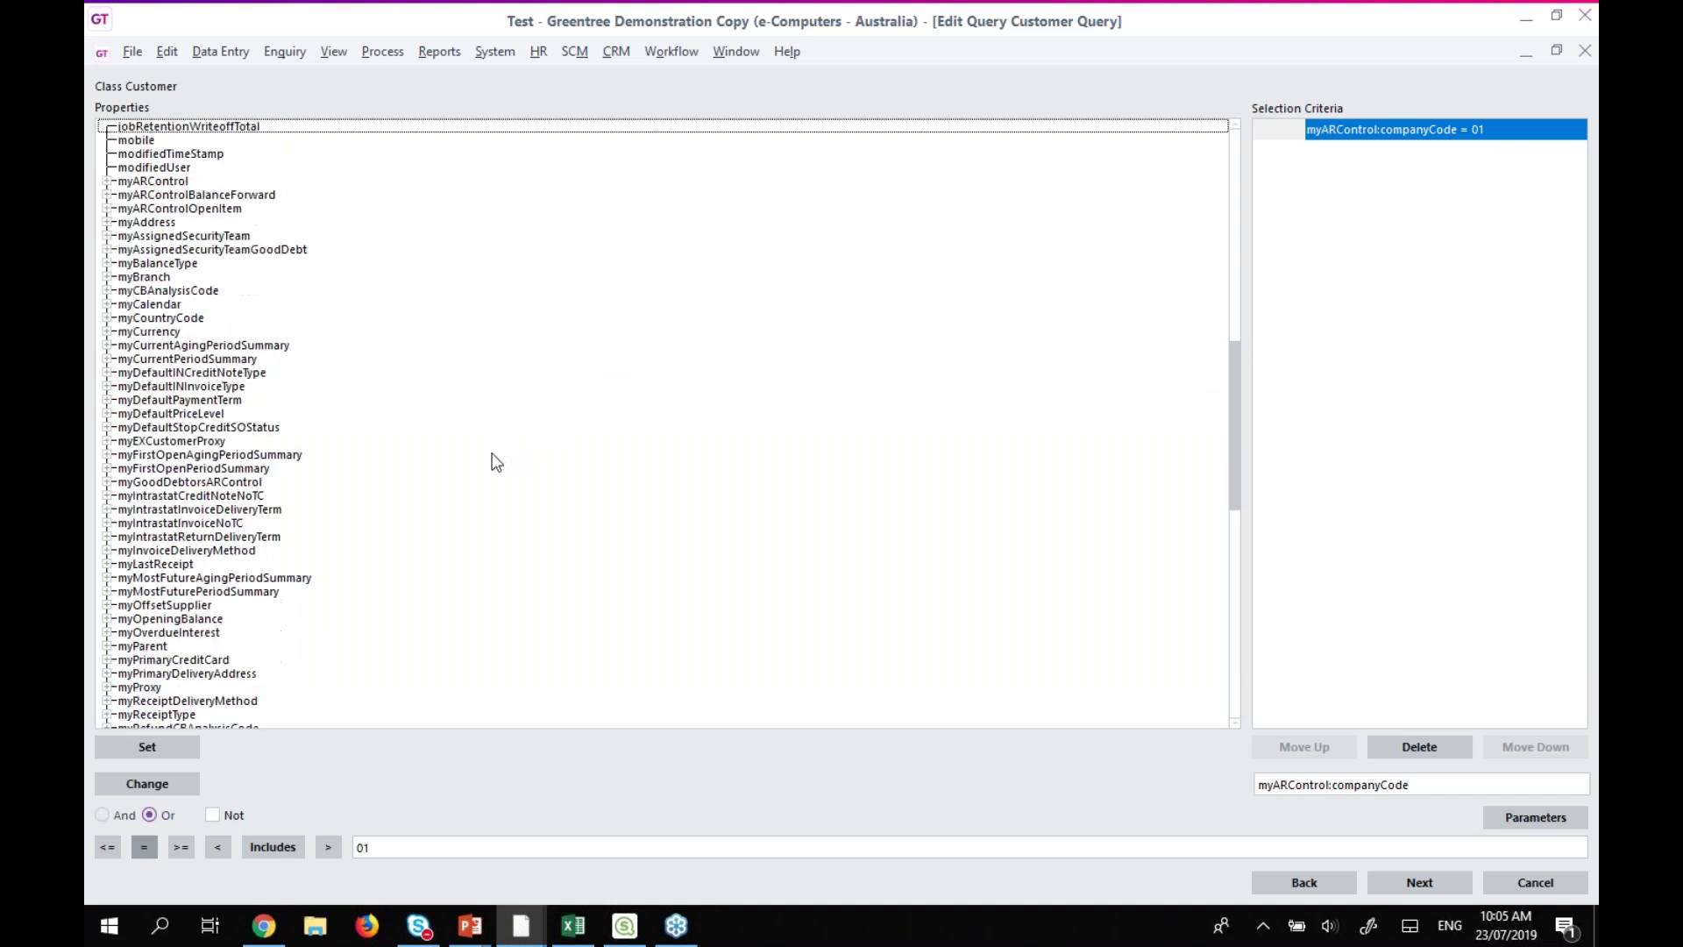
pyautogui.scroll(-2, 496, 462)
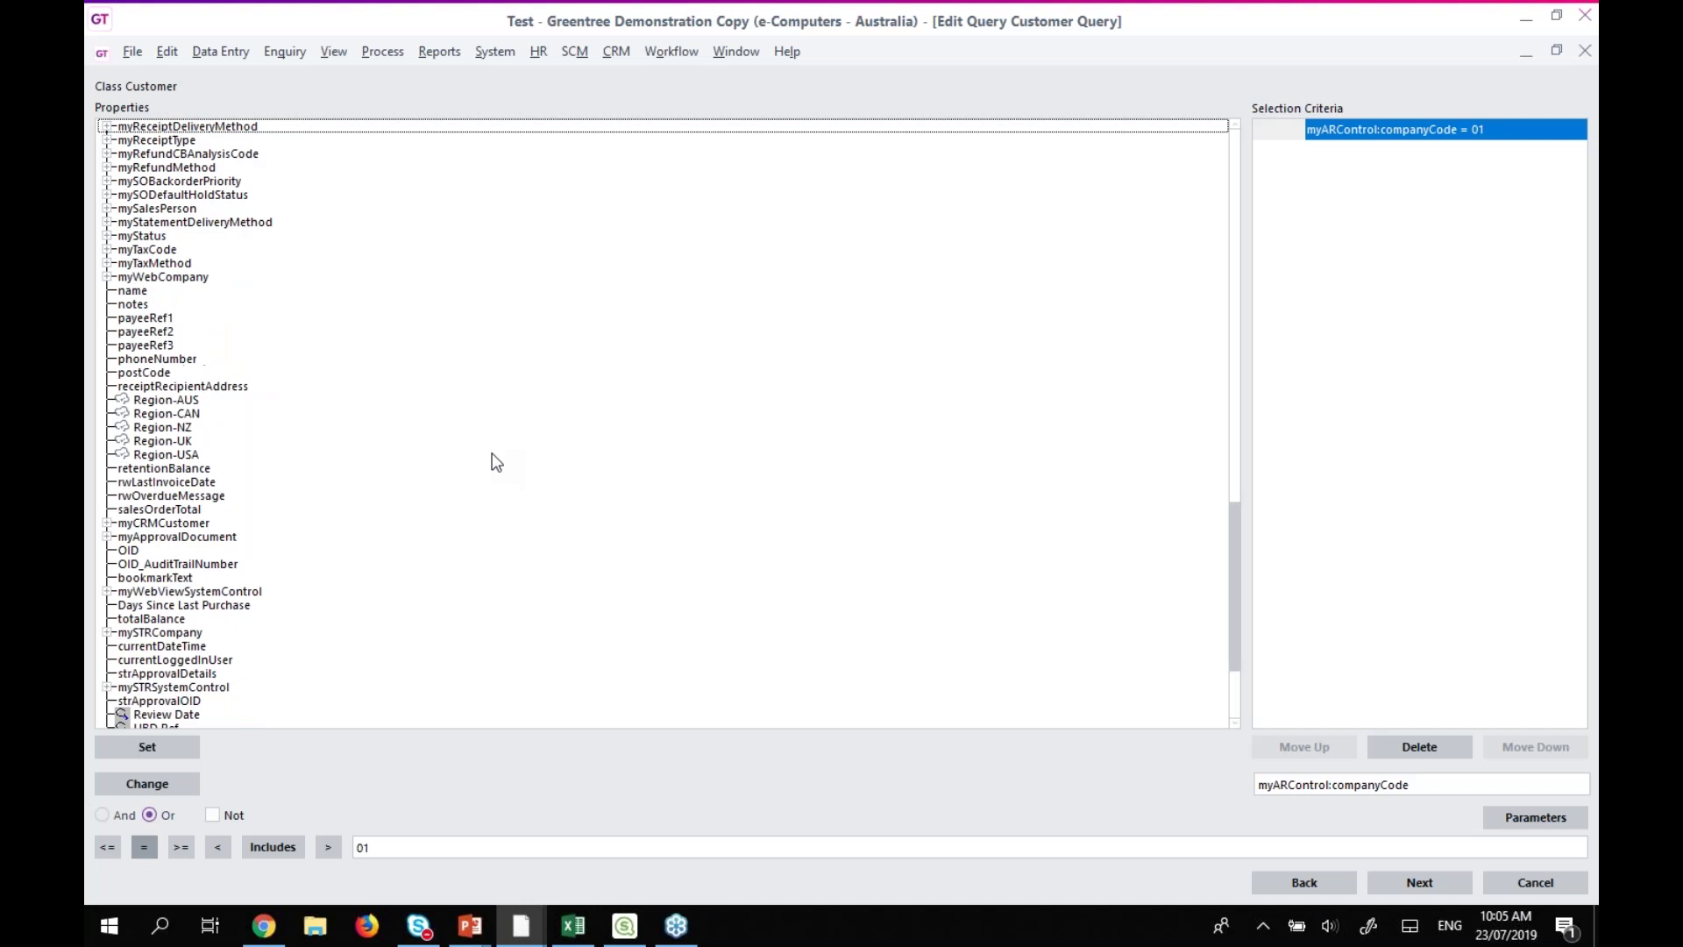
pyautogui.scroll(6, 496, 462)
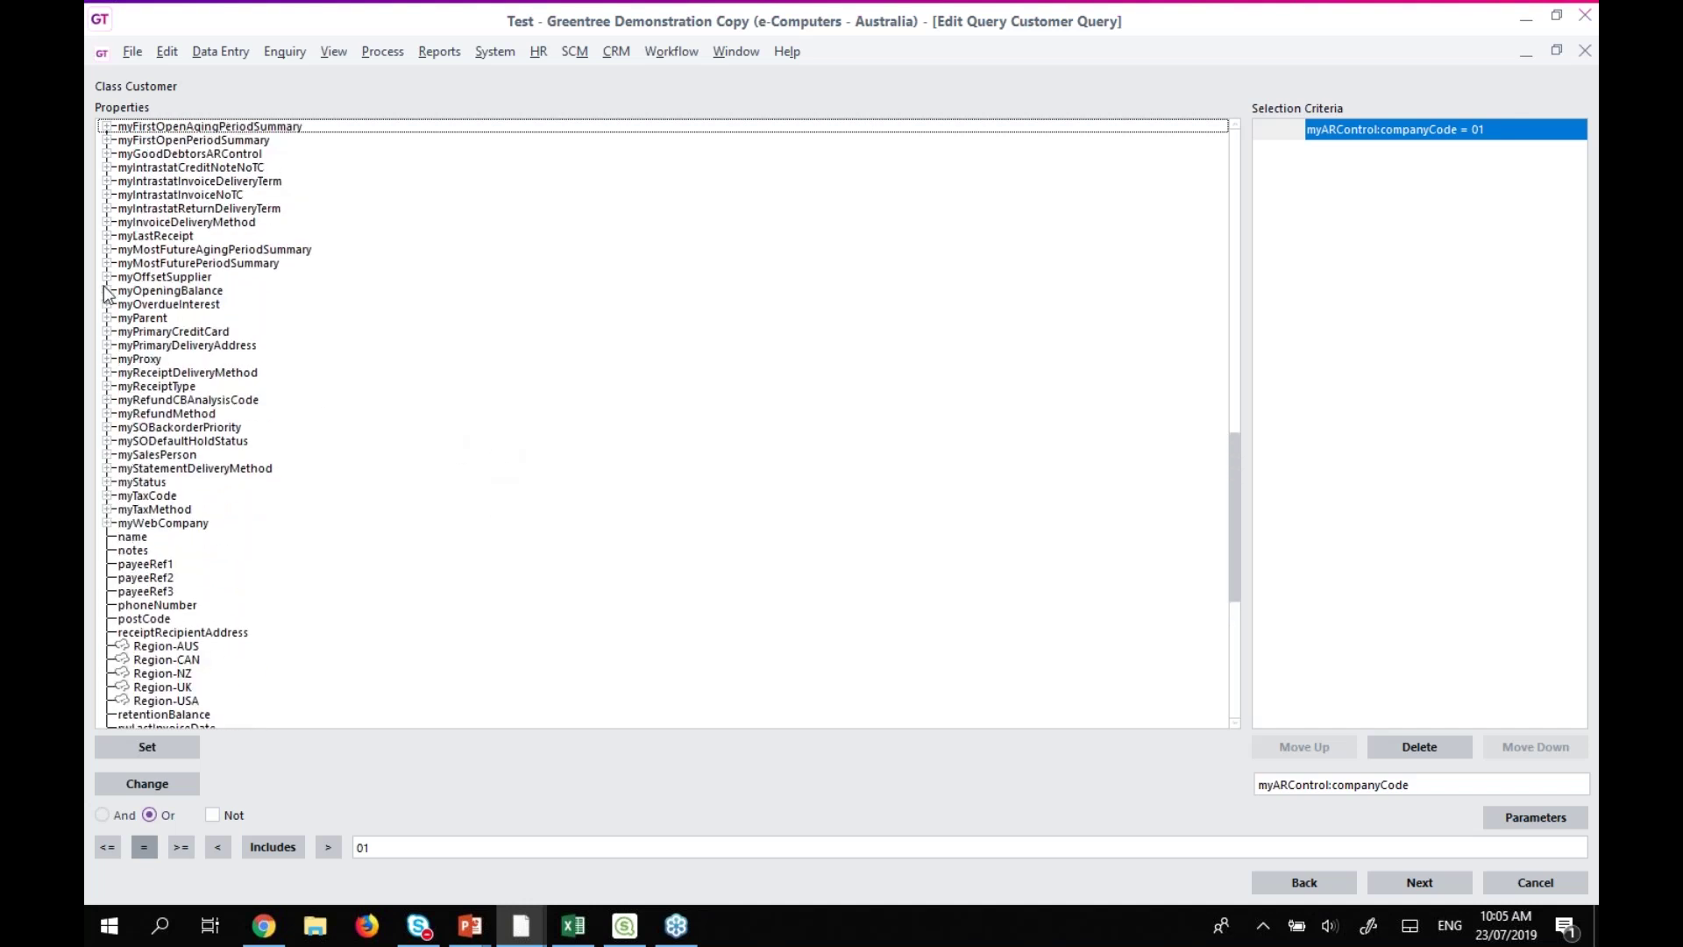
pyautogui.scroll(7, 111, 307)
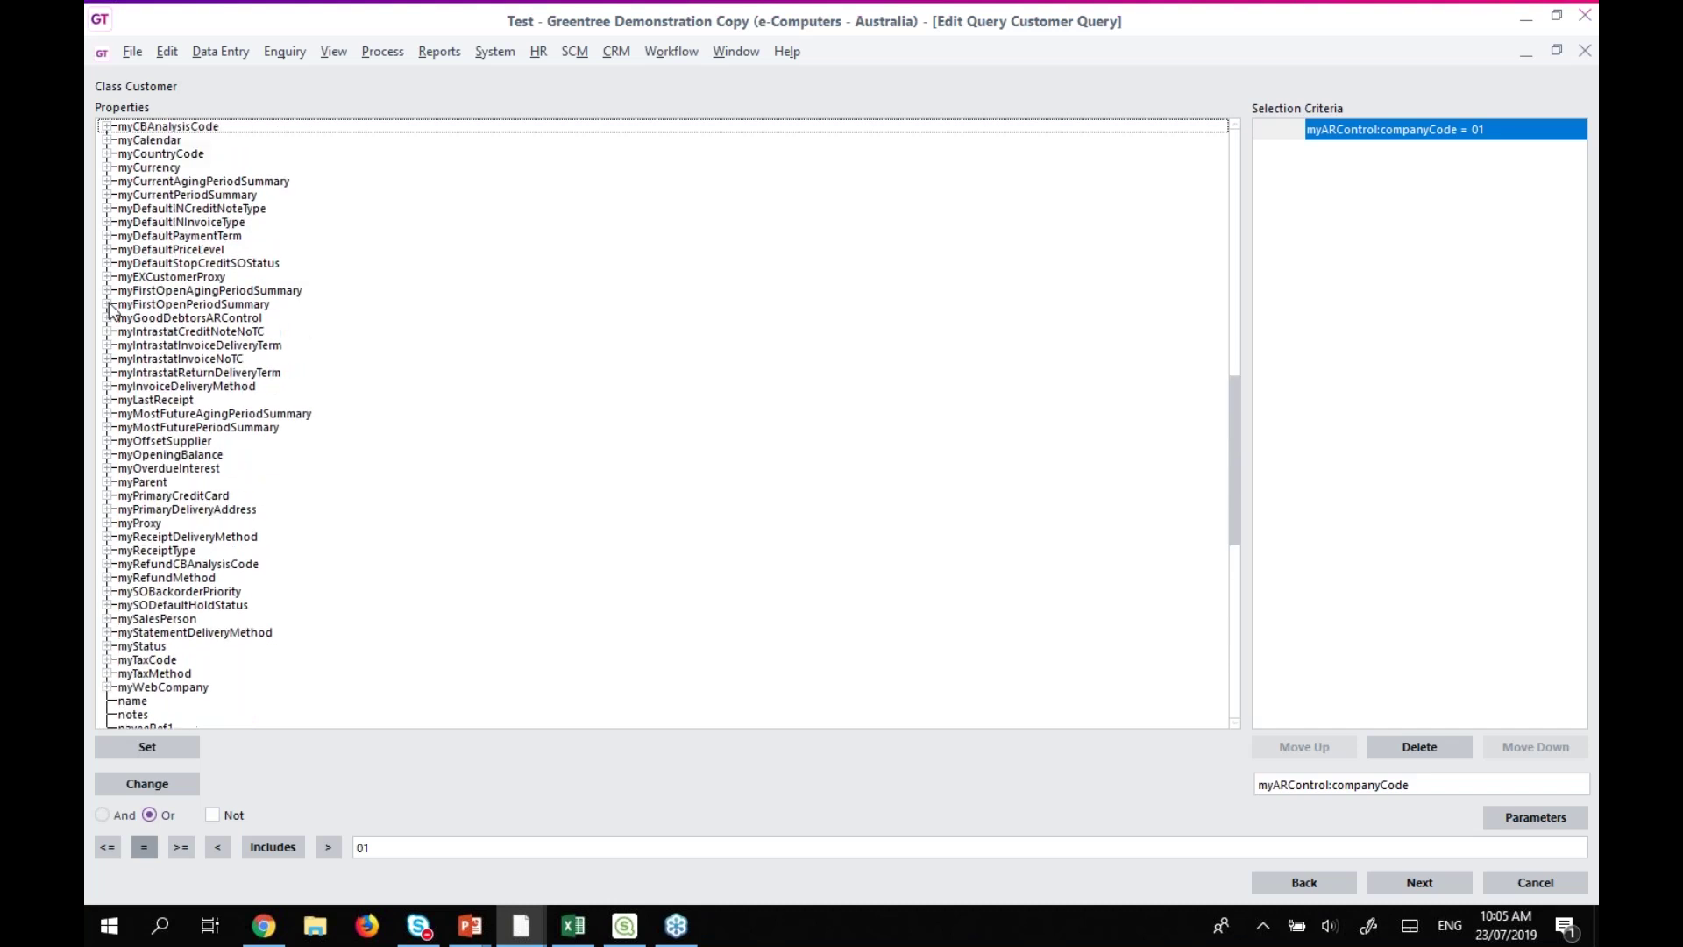
pyautogui.scroll(1, 111, 252)
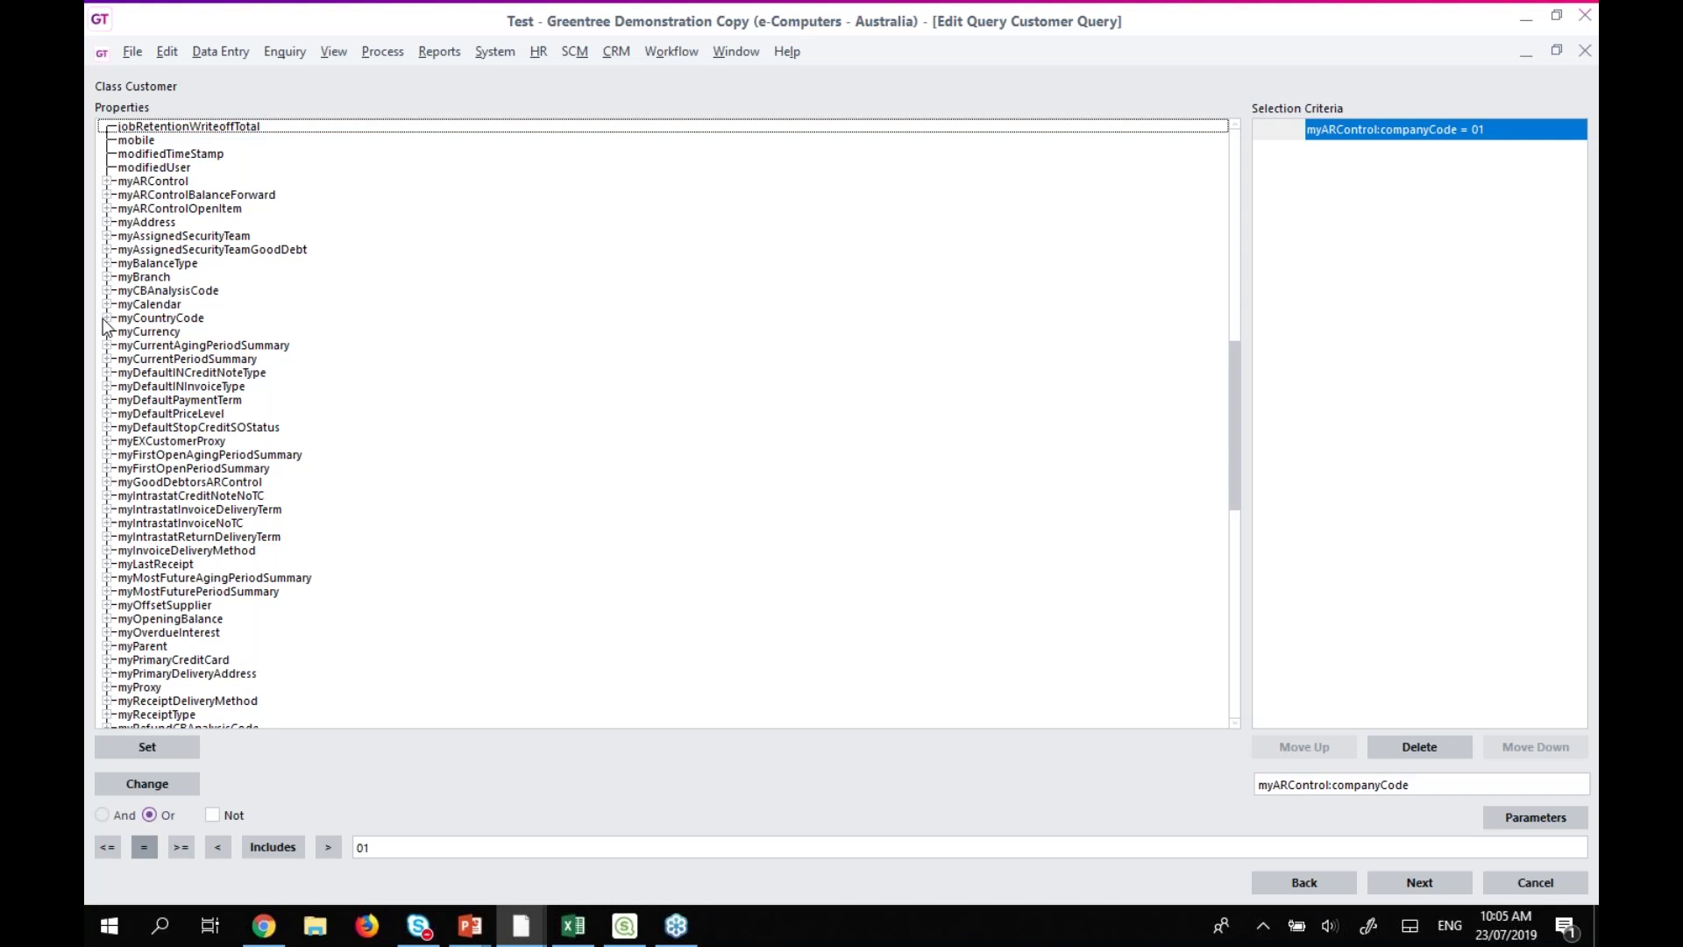
# Add the criterion myCurrentPeriodSummary:outstandingValues > 0.
pyautogui.click(106, 358)
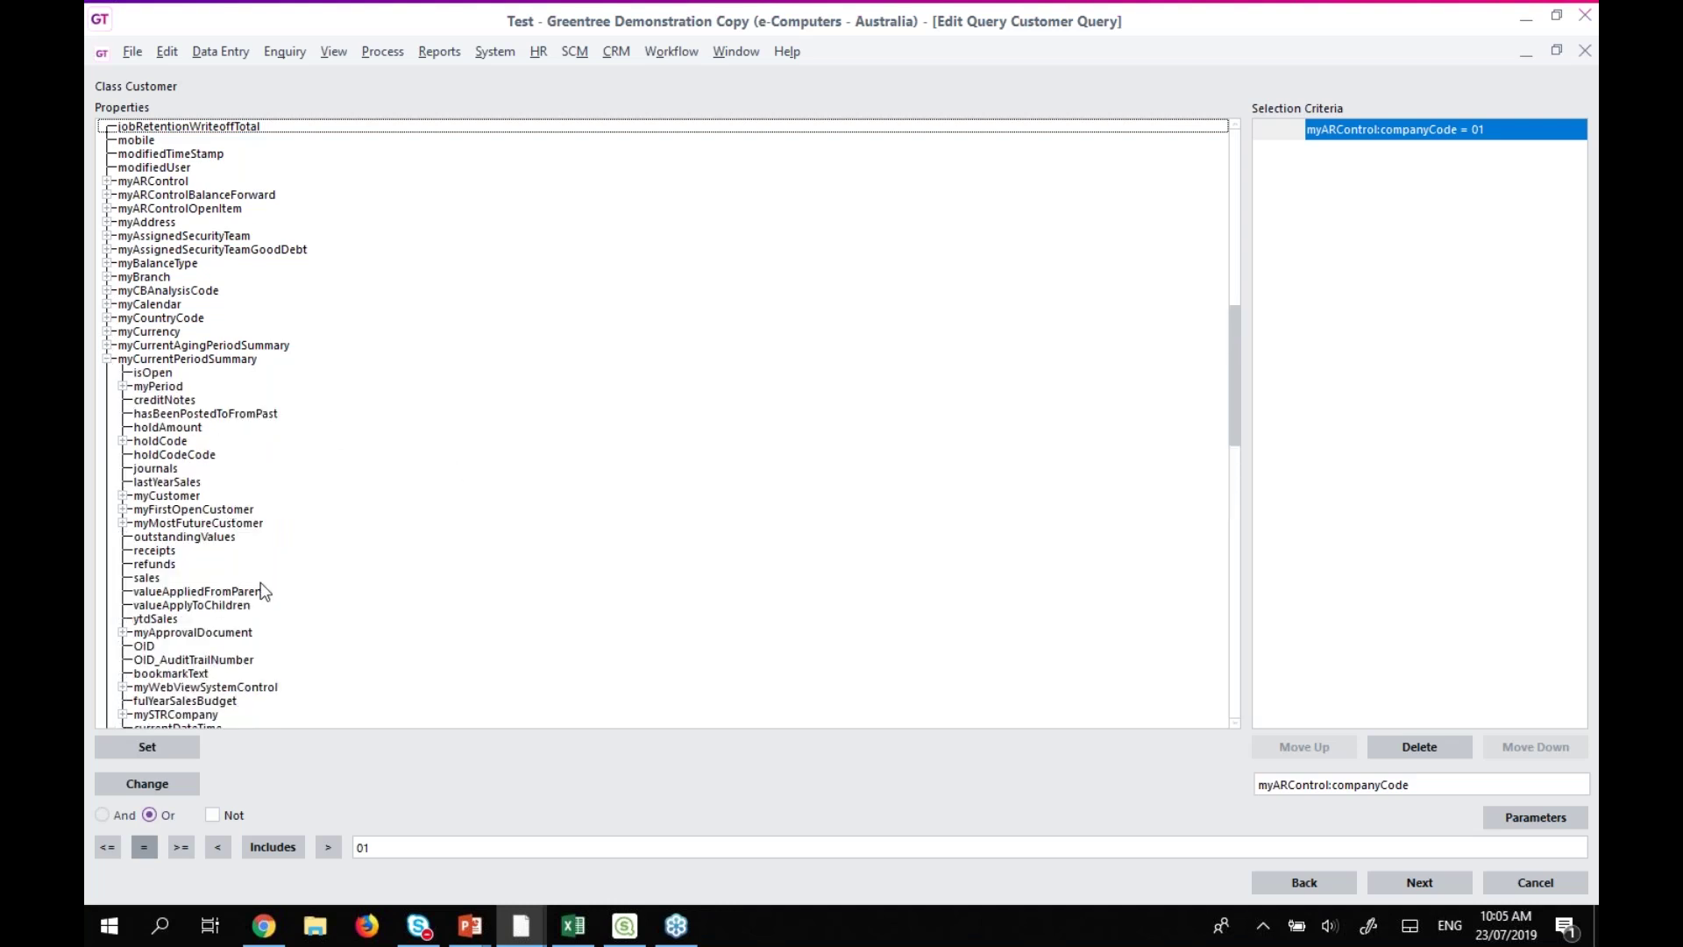
pyautogui.click(203, 538)
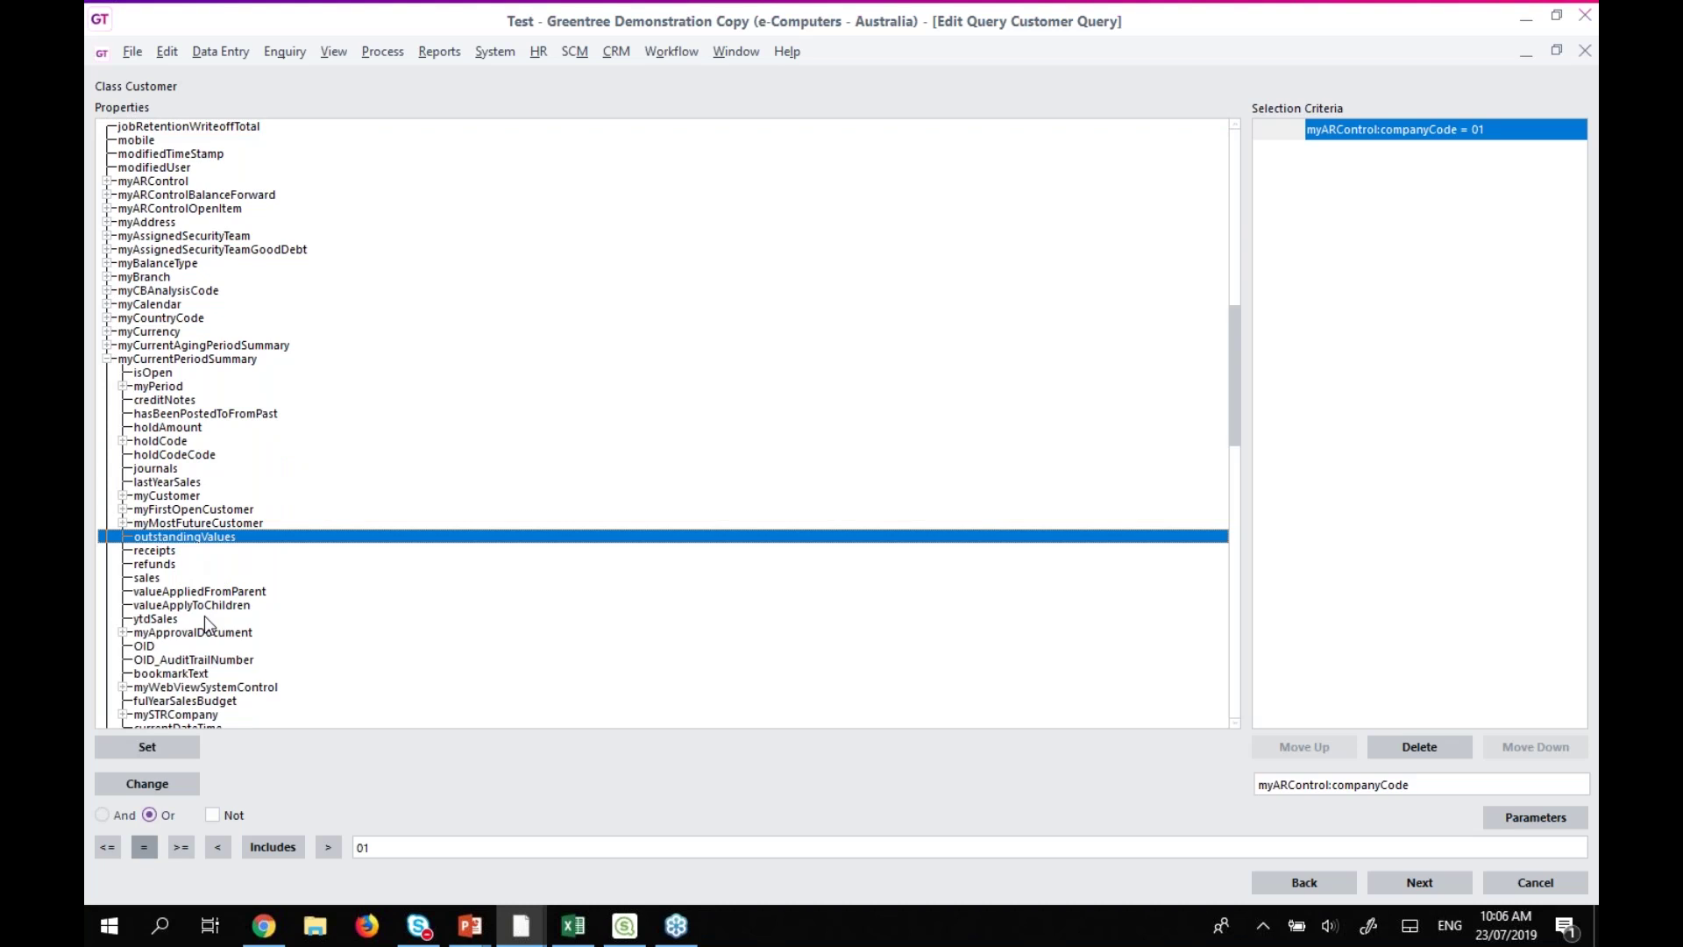
pyautogui.click(132, 746)
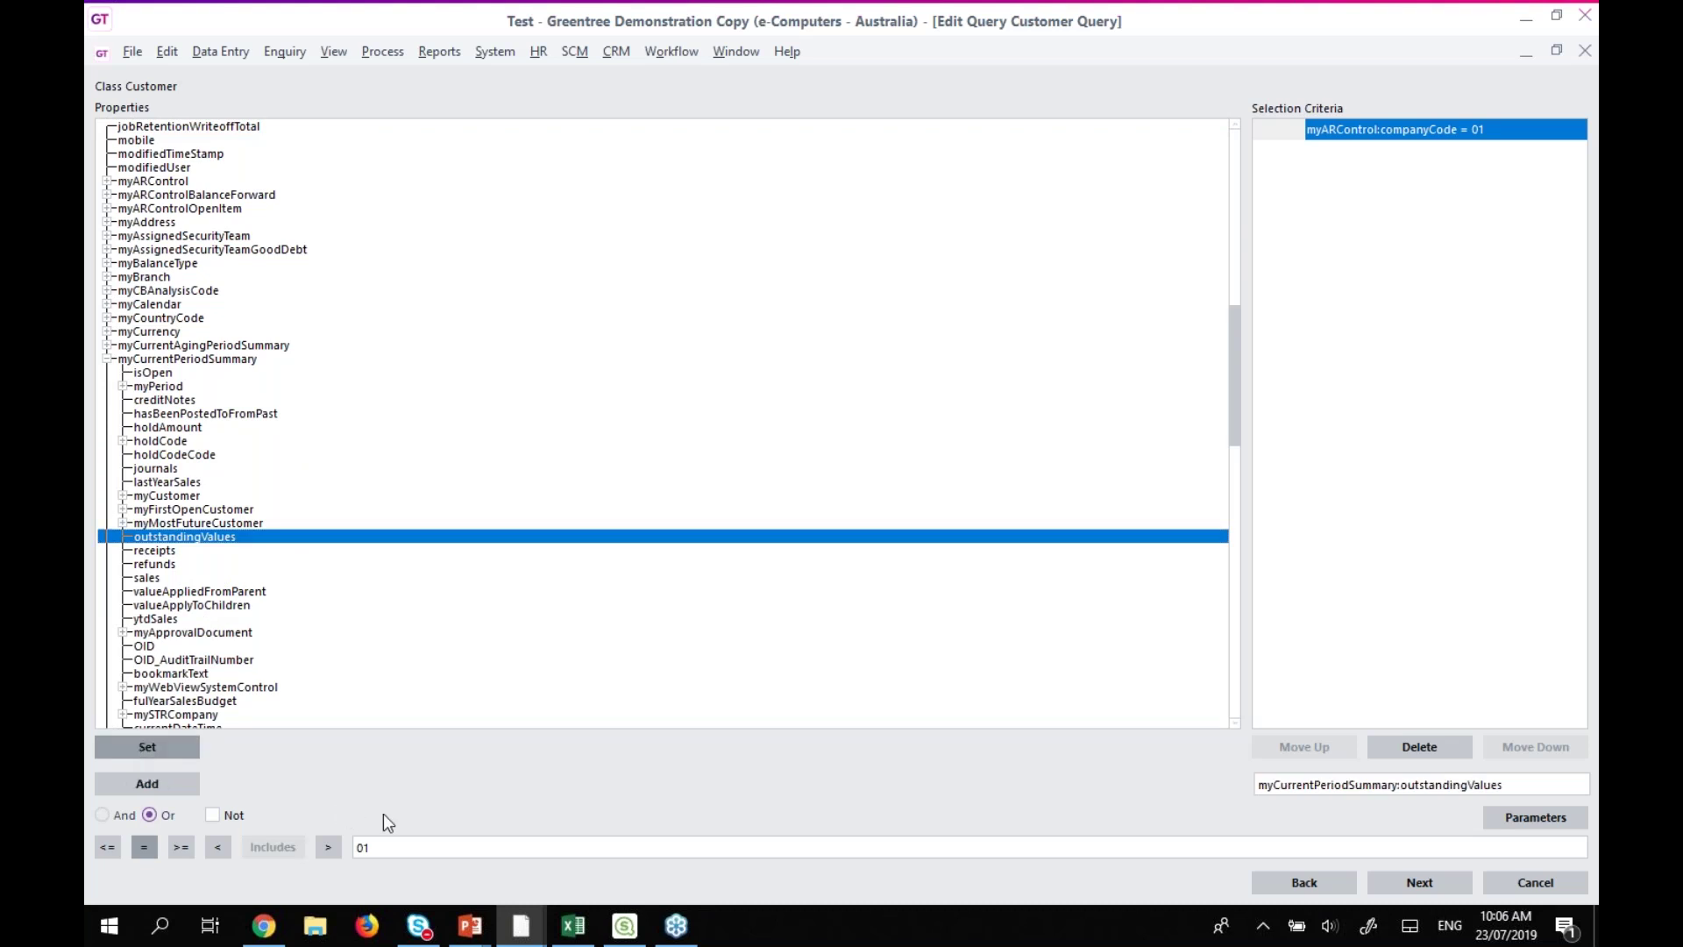
pyautogui.click(329, 847)
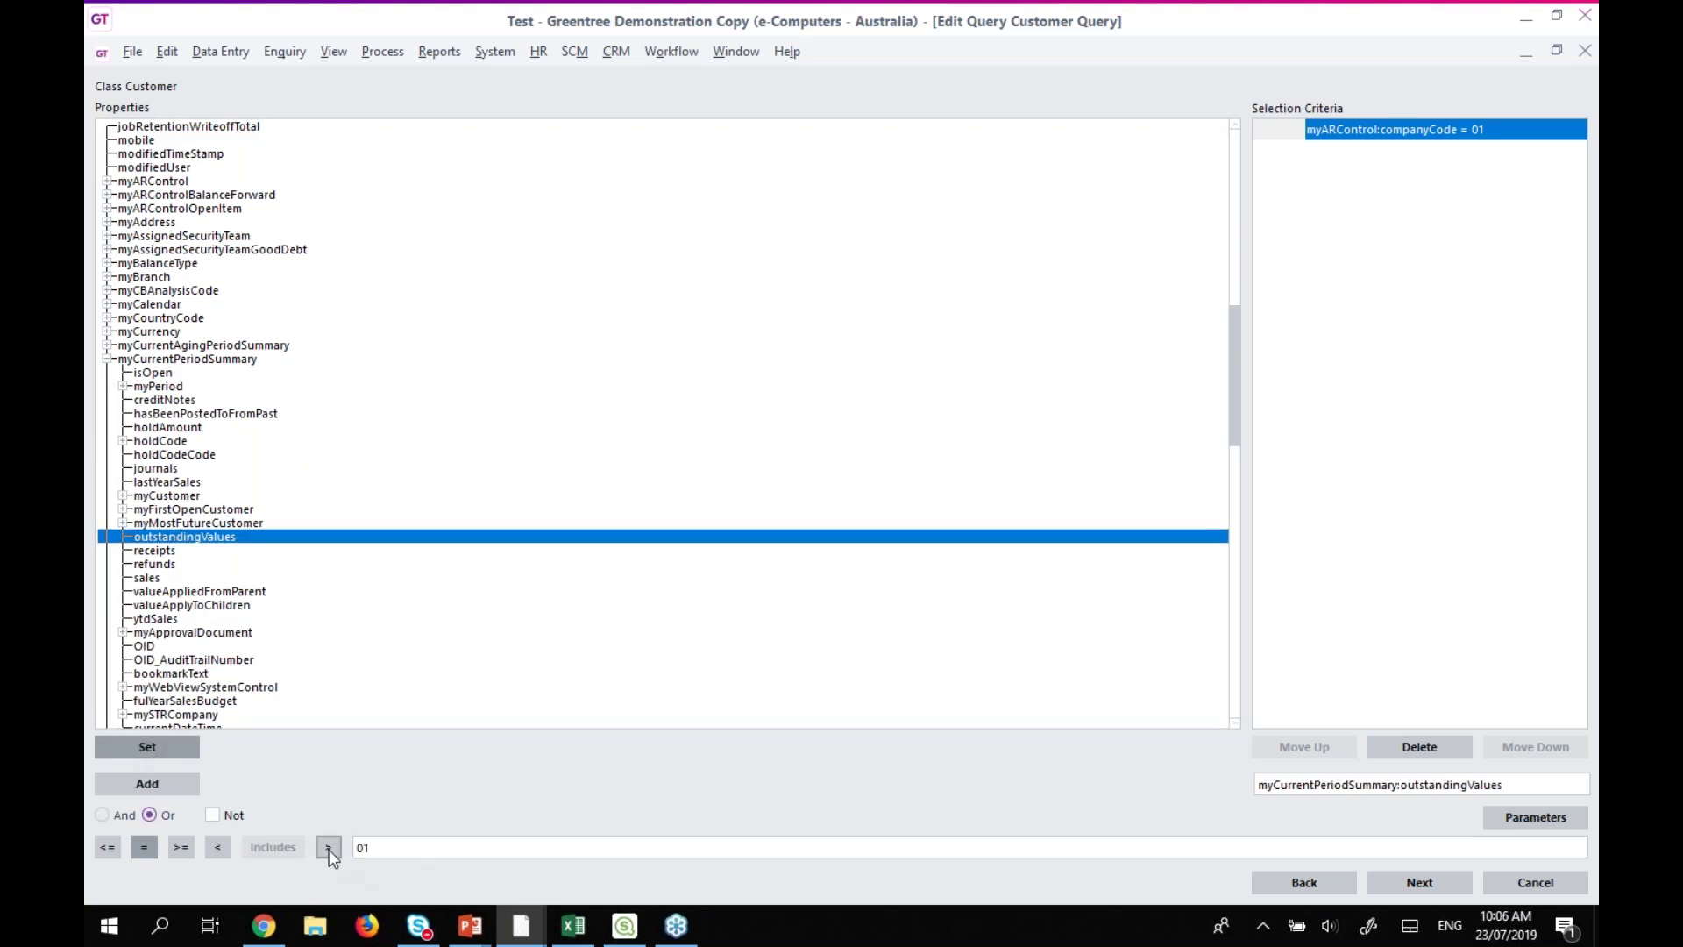
pyautogui.click(440, 848)
pyautogui.press('BackSpace')
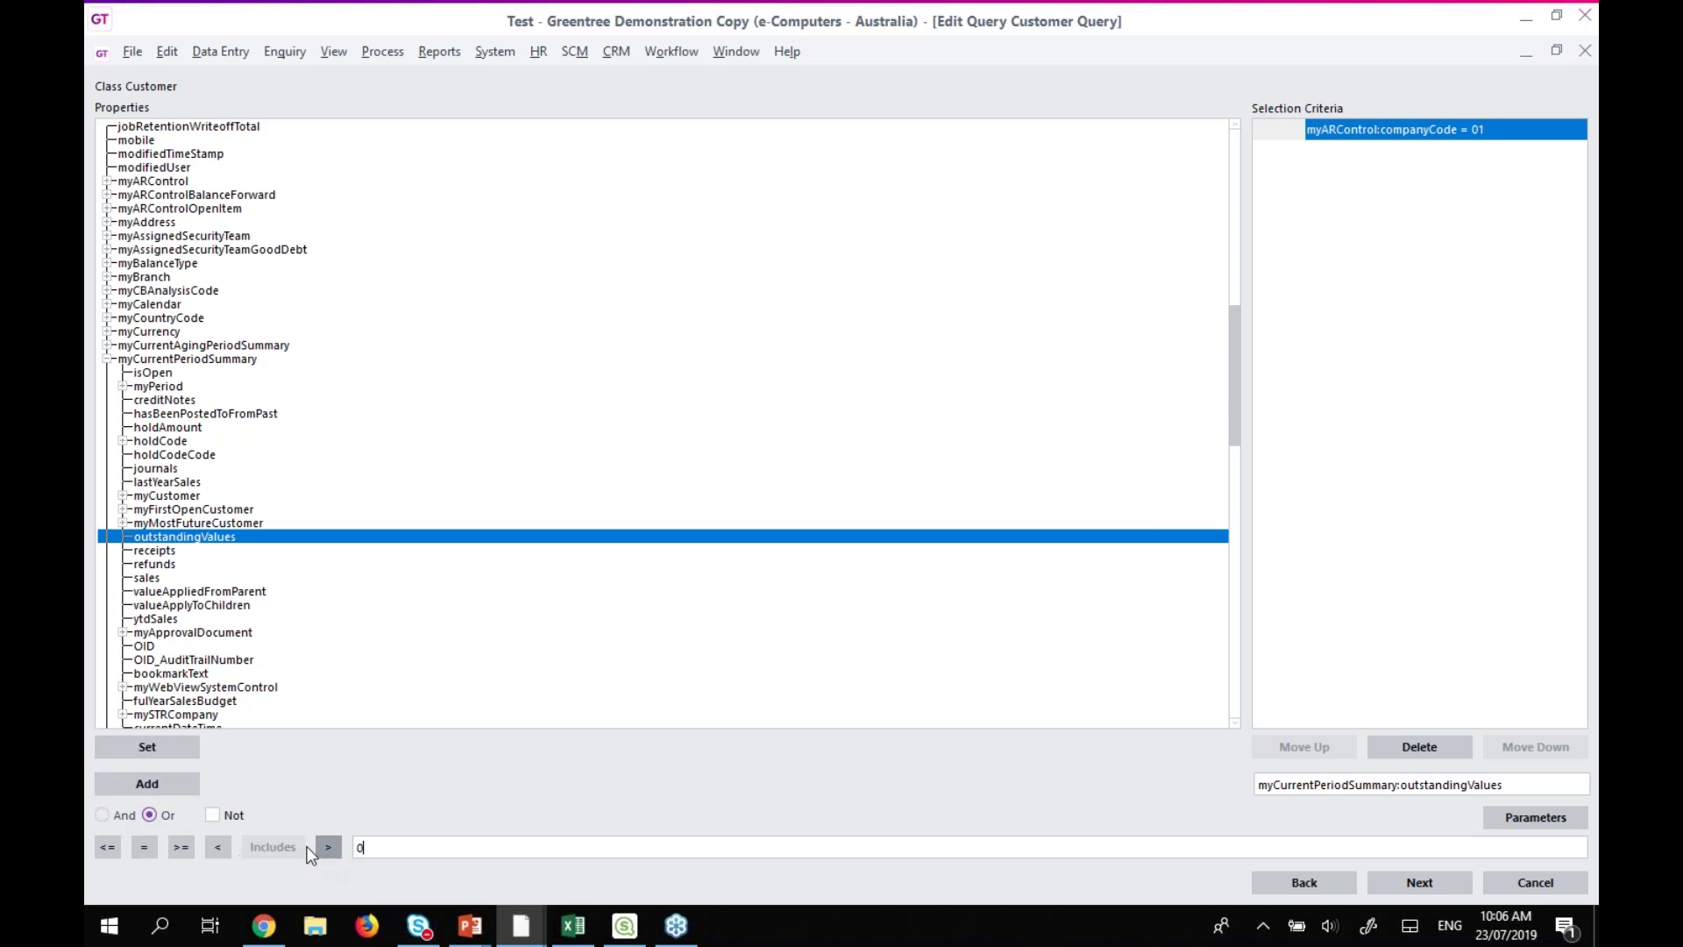
pyautogui.click(163, 787)
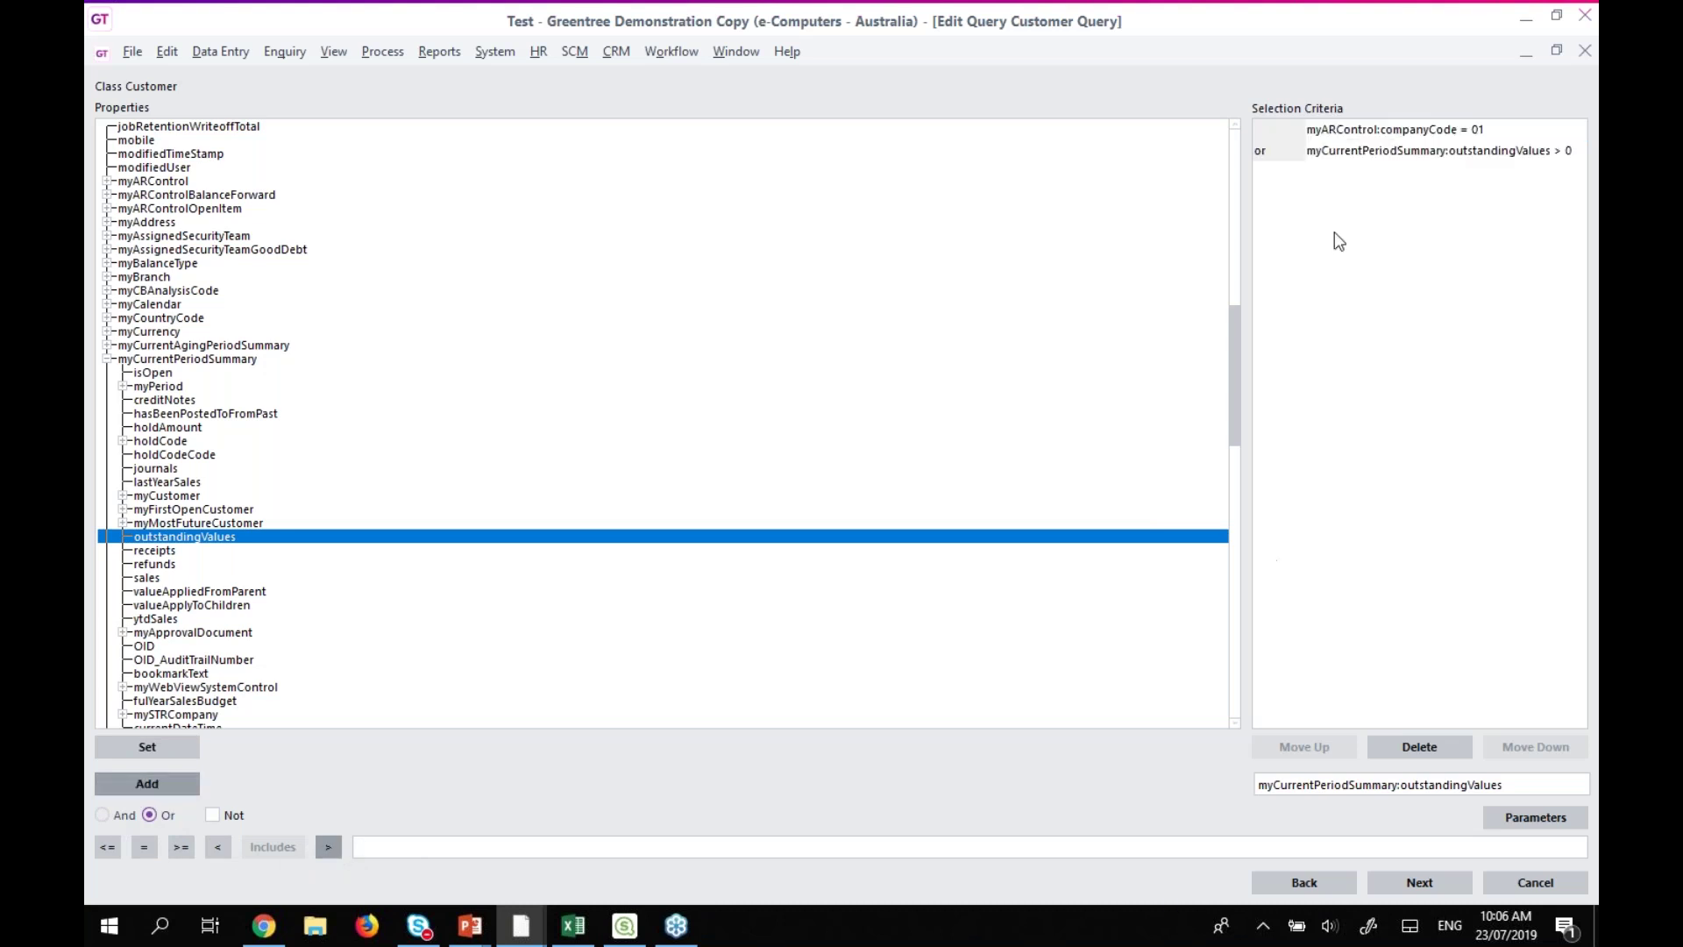
# Change the outstandingValues criterion to combine with AND instead of OR.
pyautogui.click(1310, 154)
pyautogui.click(103, 815)
pyautogui.click(147, 783)
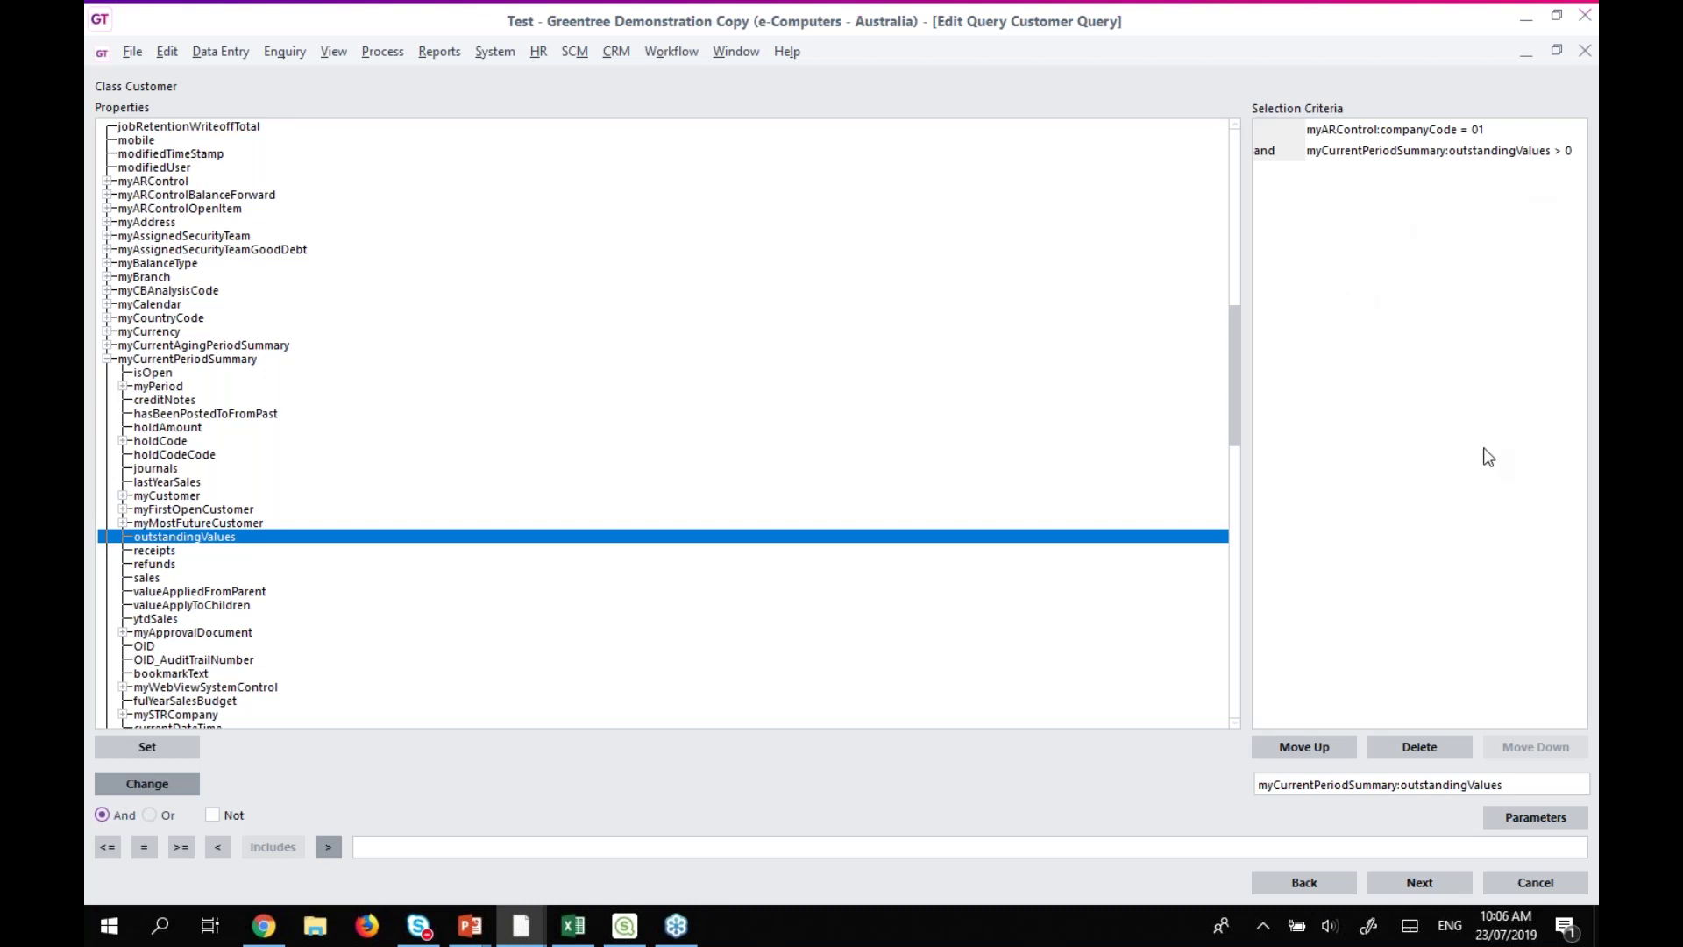
# Add outstandingValues as a fourth output field, run the query (no results), and go back.
pyautogui.click(1416, 883)
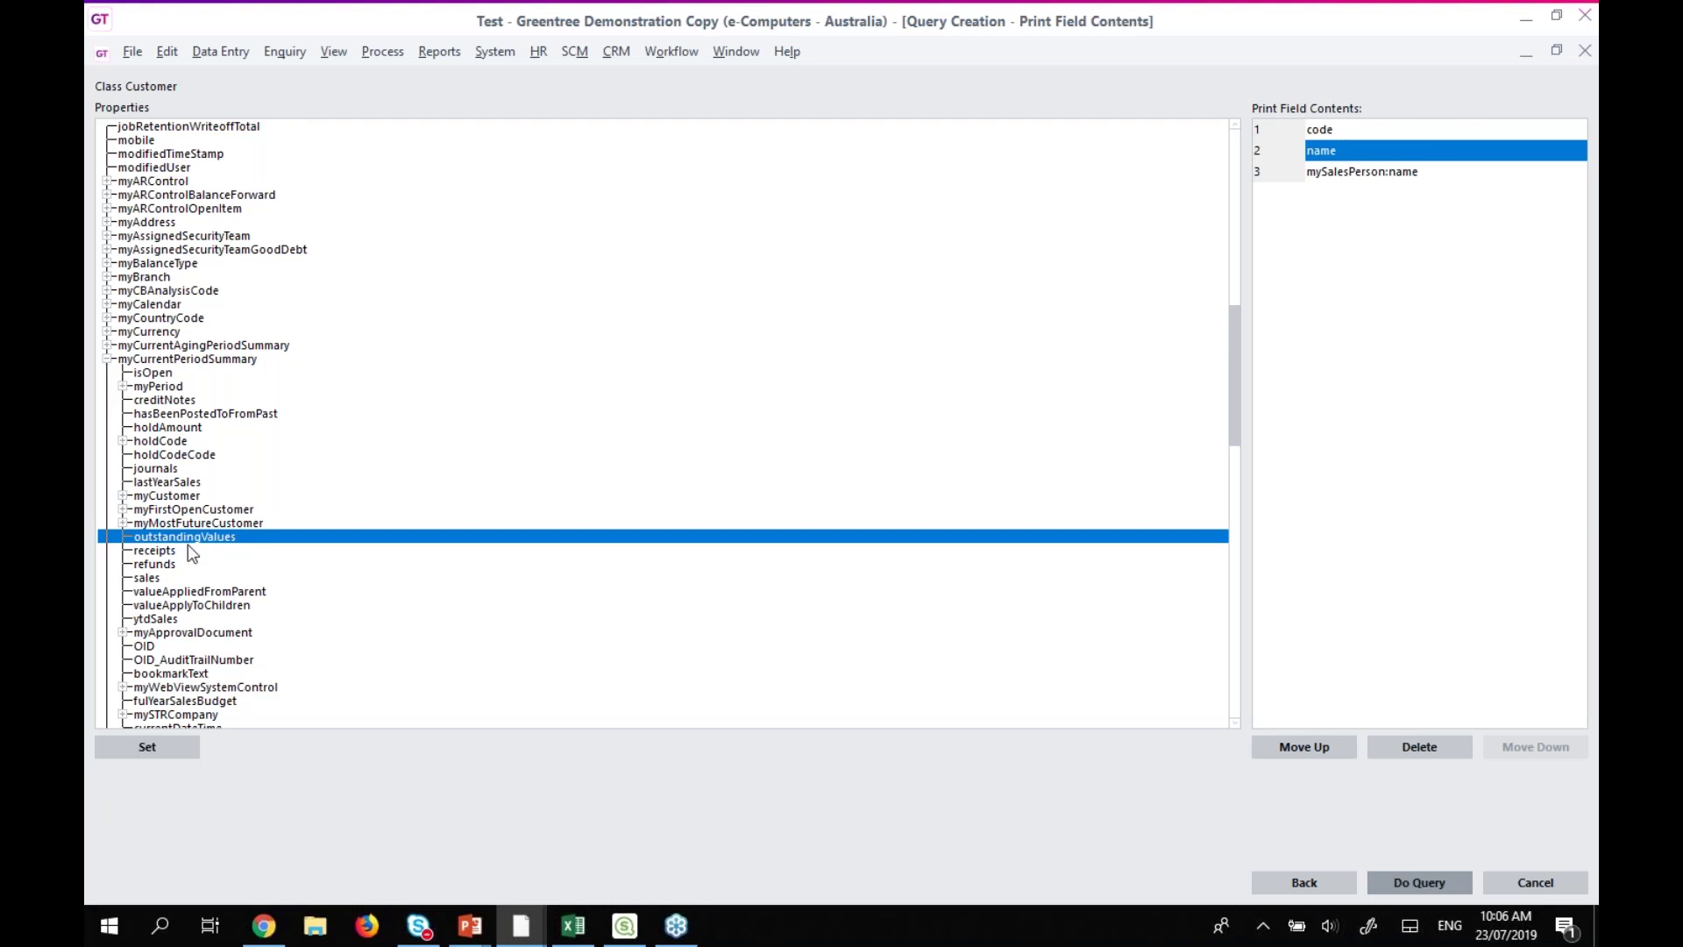
pyautogui.click(104, 754)
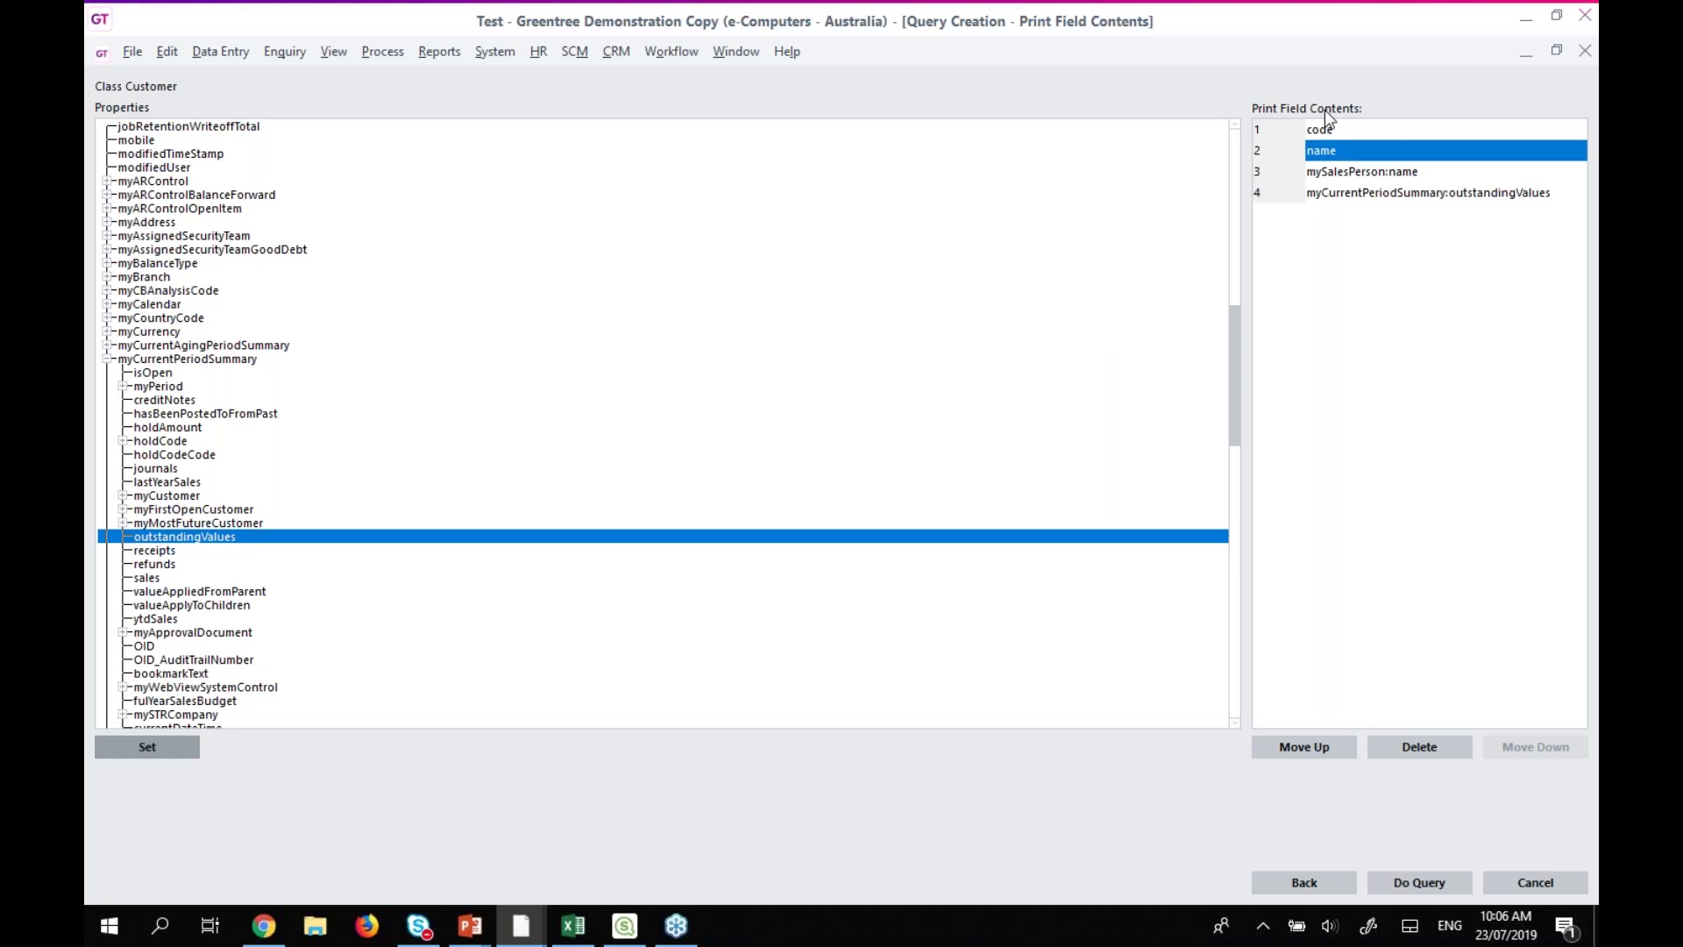
pyautogui.click(1403, 882)
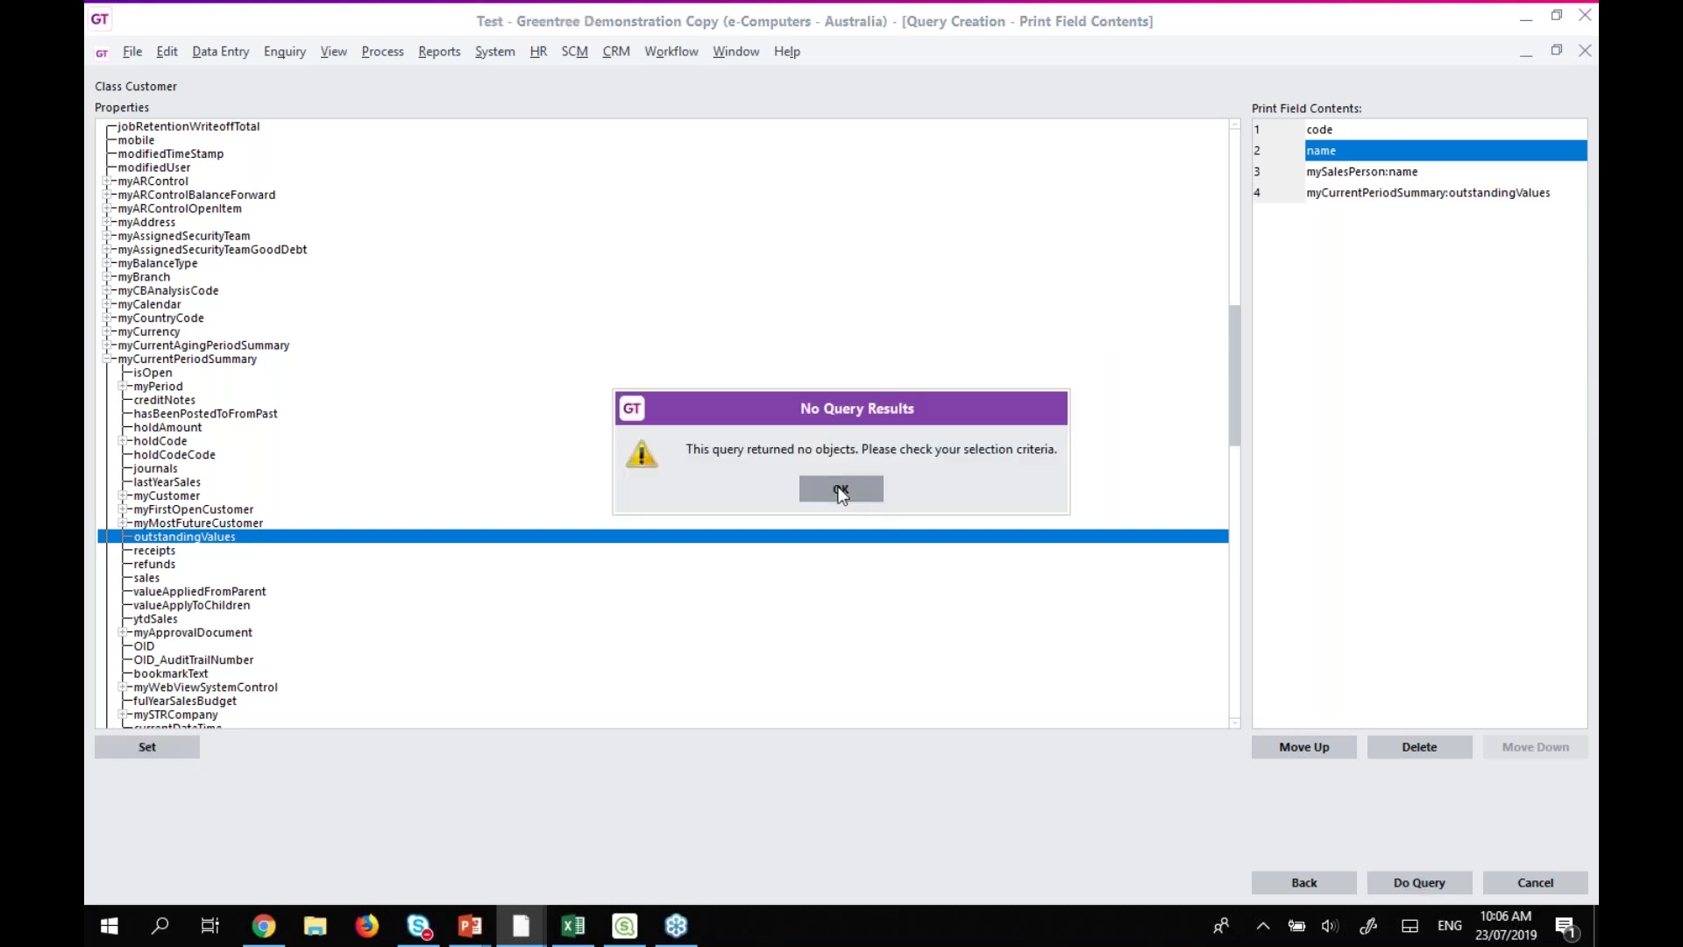
pyautogui.click(840, 491)
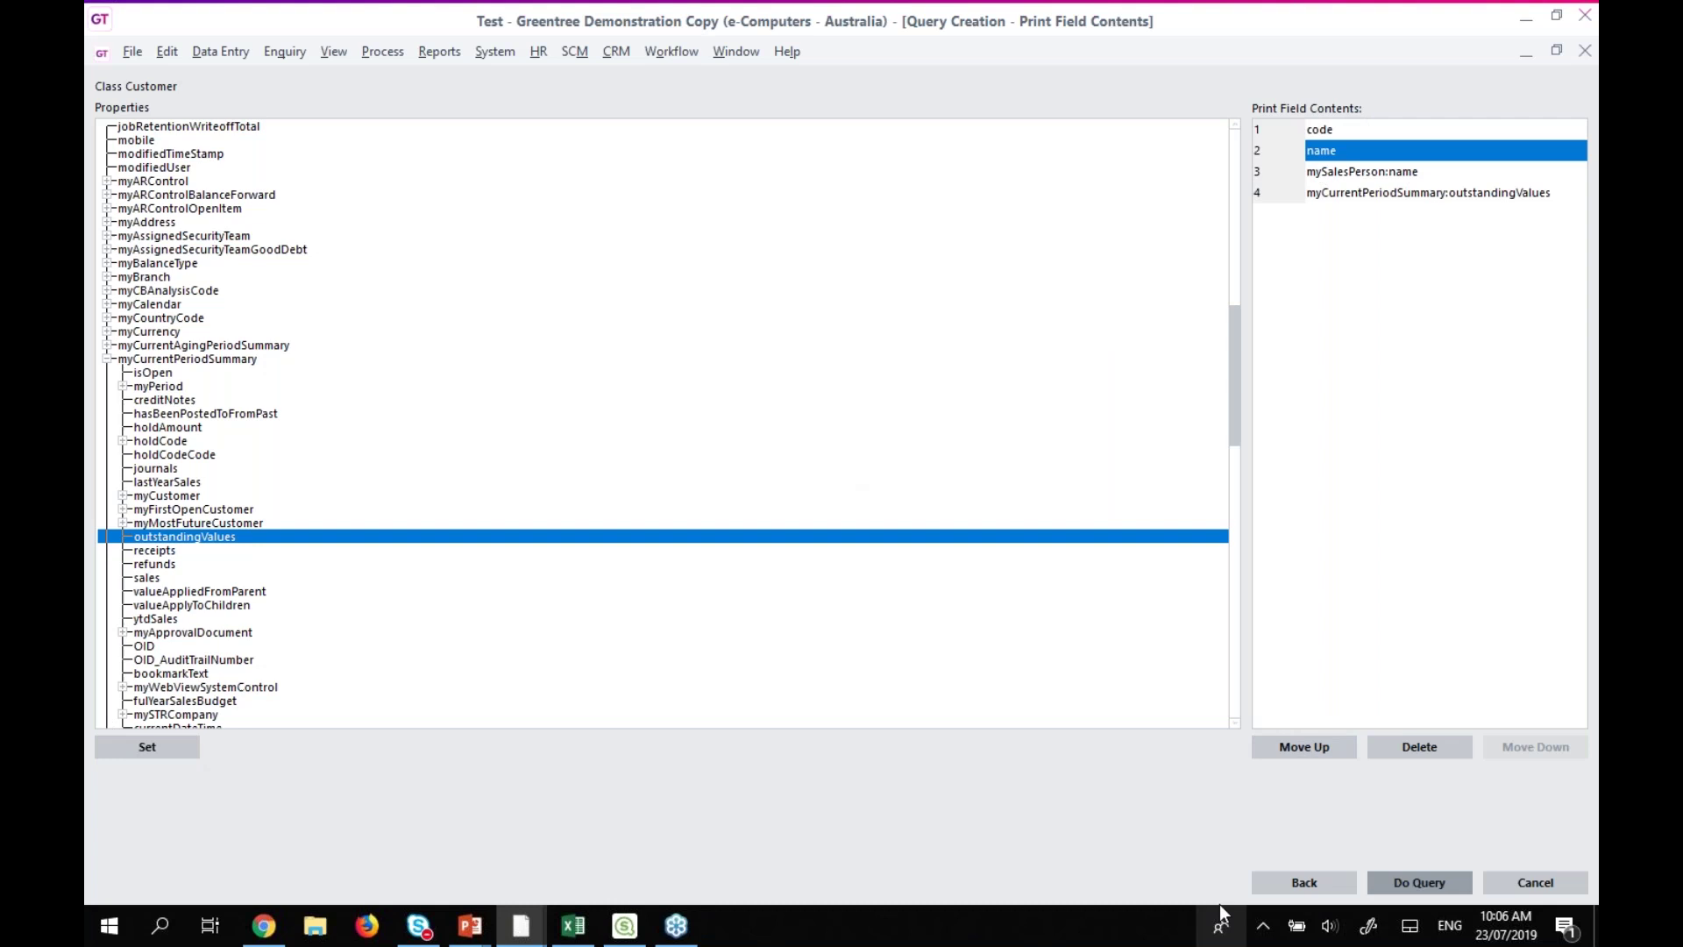
pyautogui.click(1296, 887)
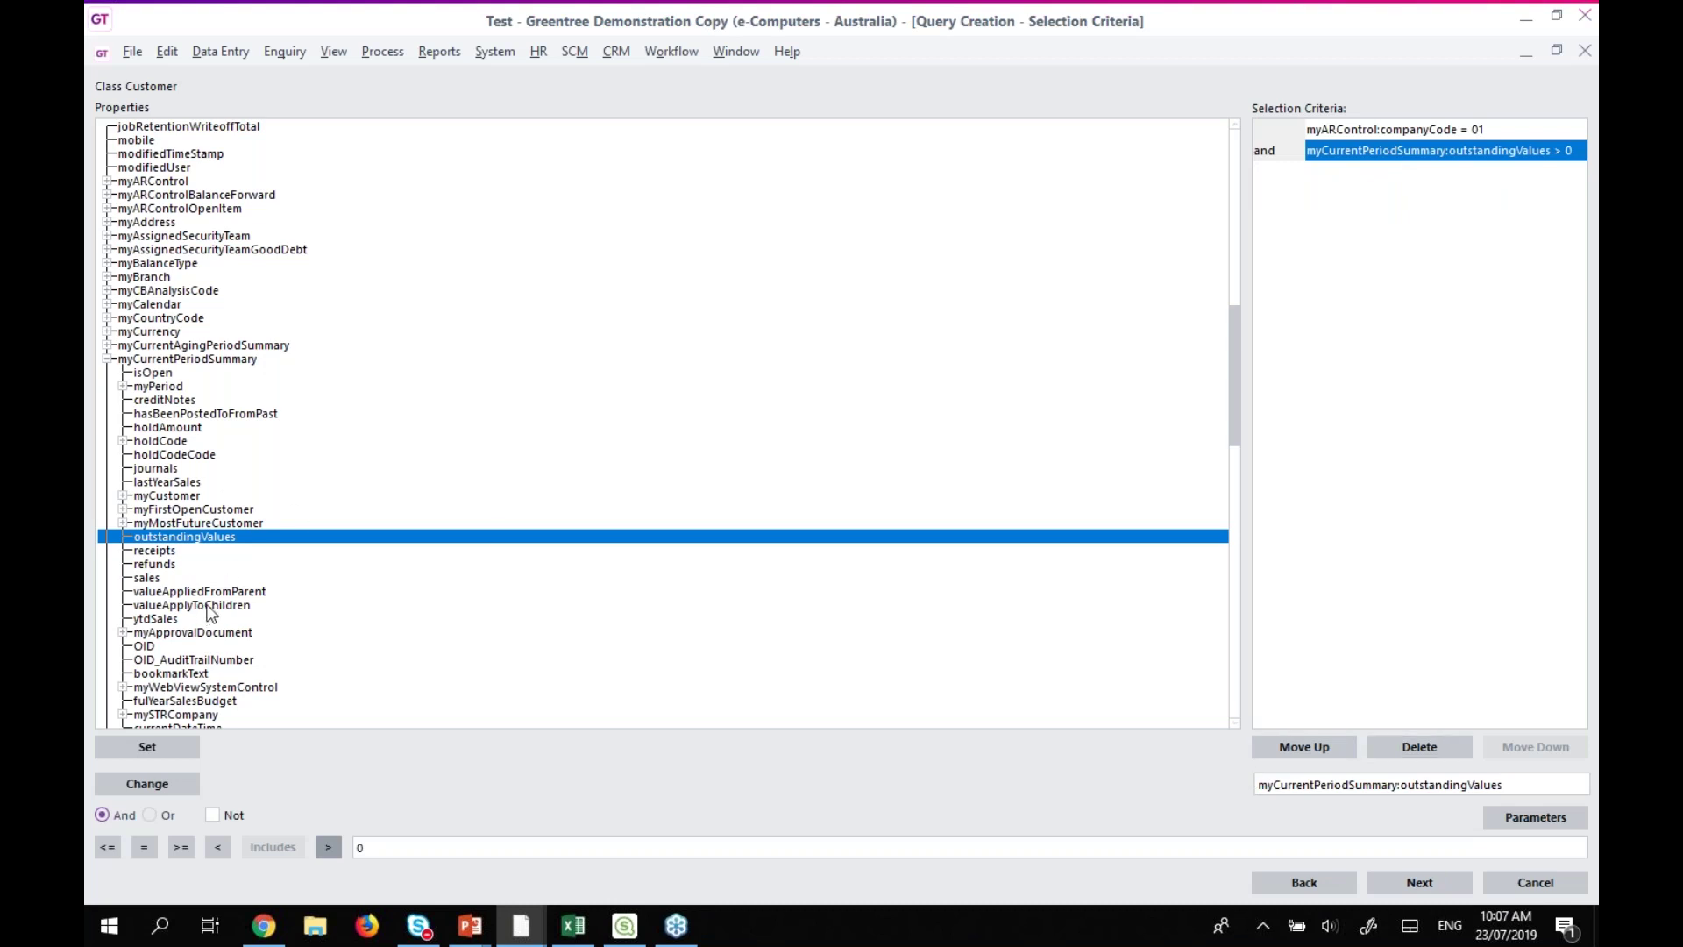
# Replace the outstandingValues criterion with myCurrentPeriodSummary:ytdSales > 0.
pyautogui.scroll(-1, 211, 614)
pyautogui.click(175, 578)
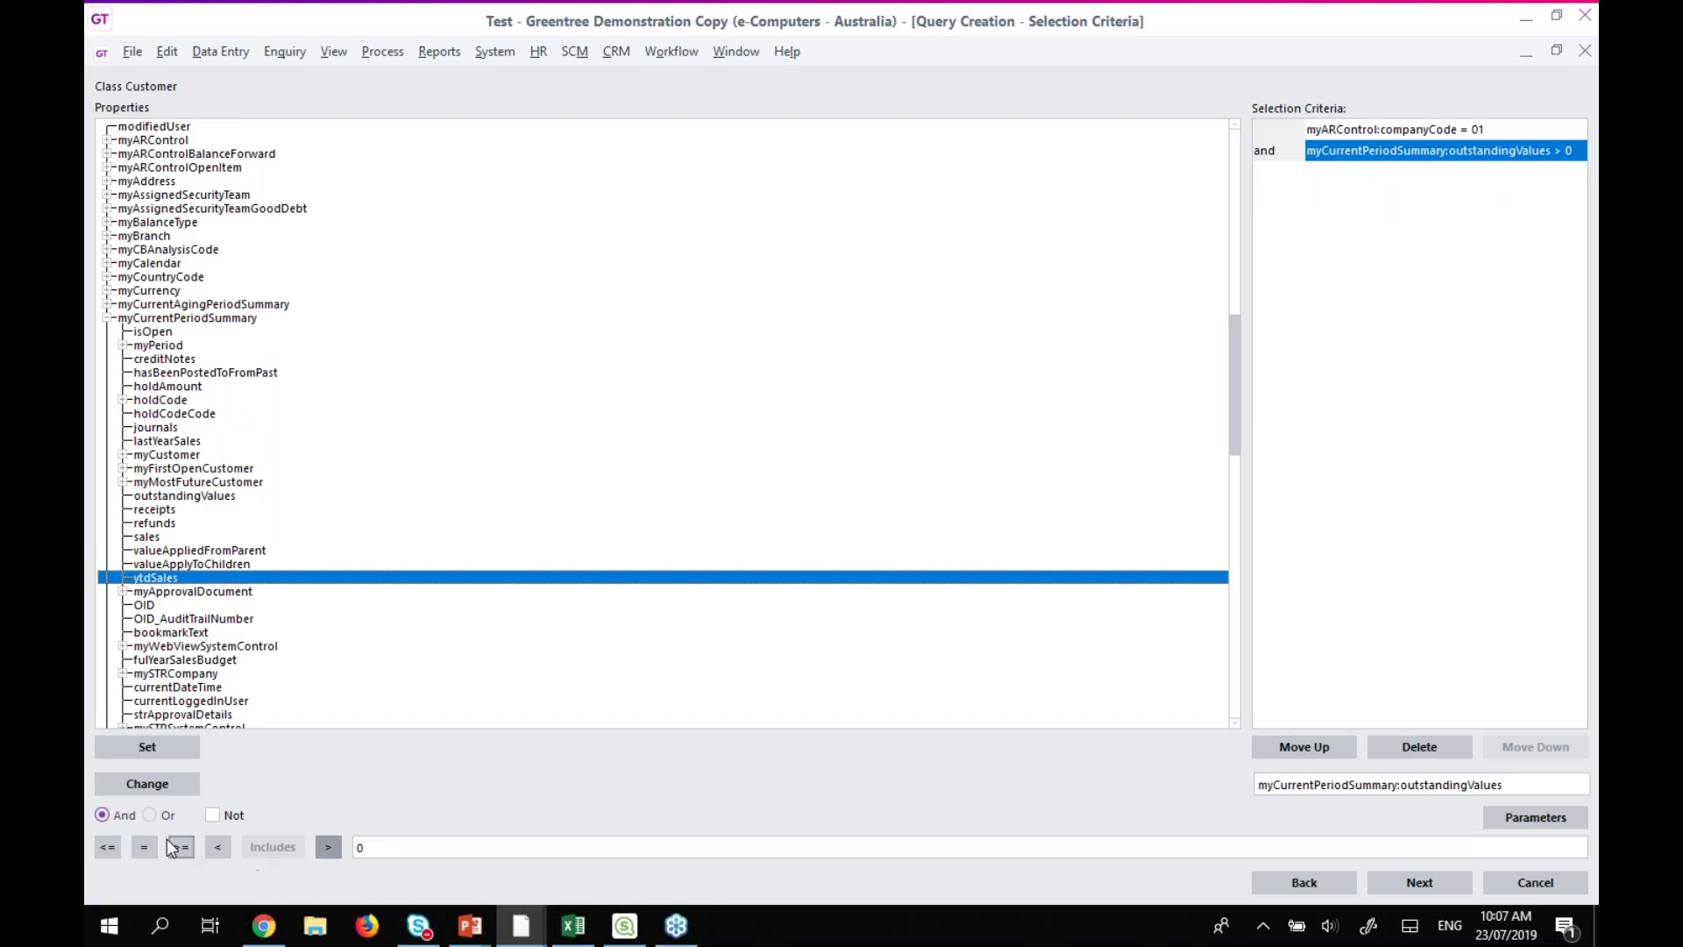
pyautogui.click(146, 748)
pyautogui.click(328, 847)
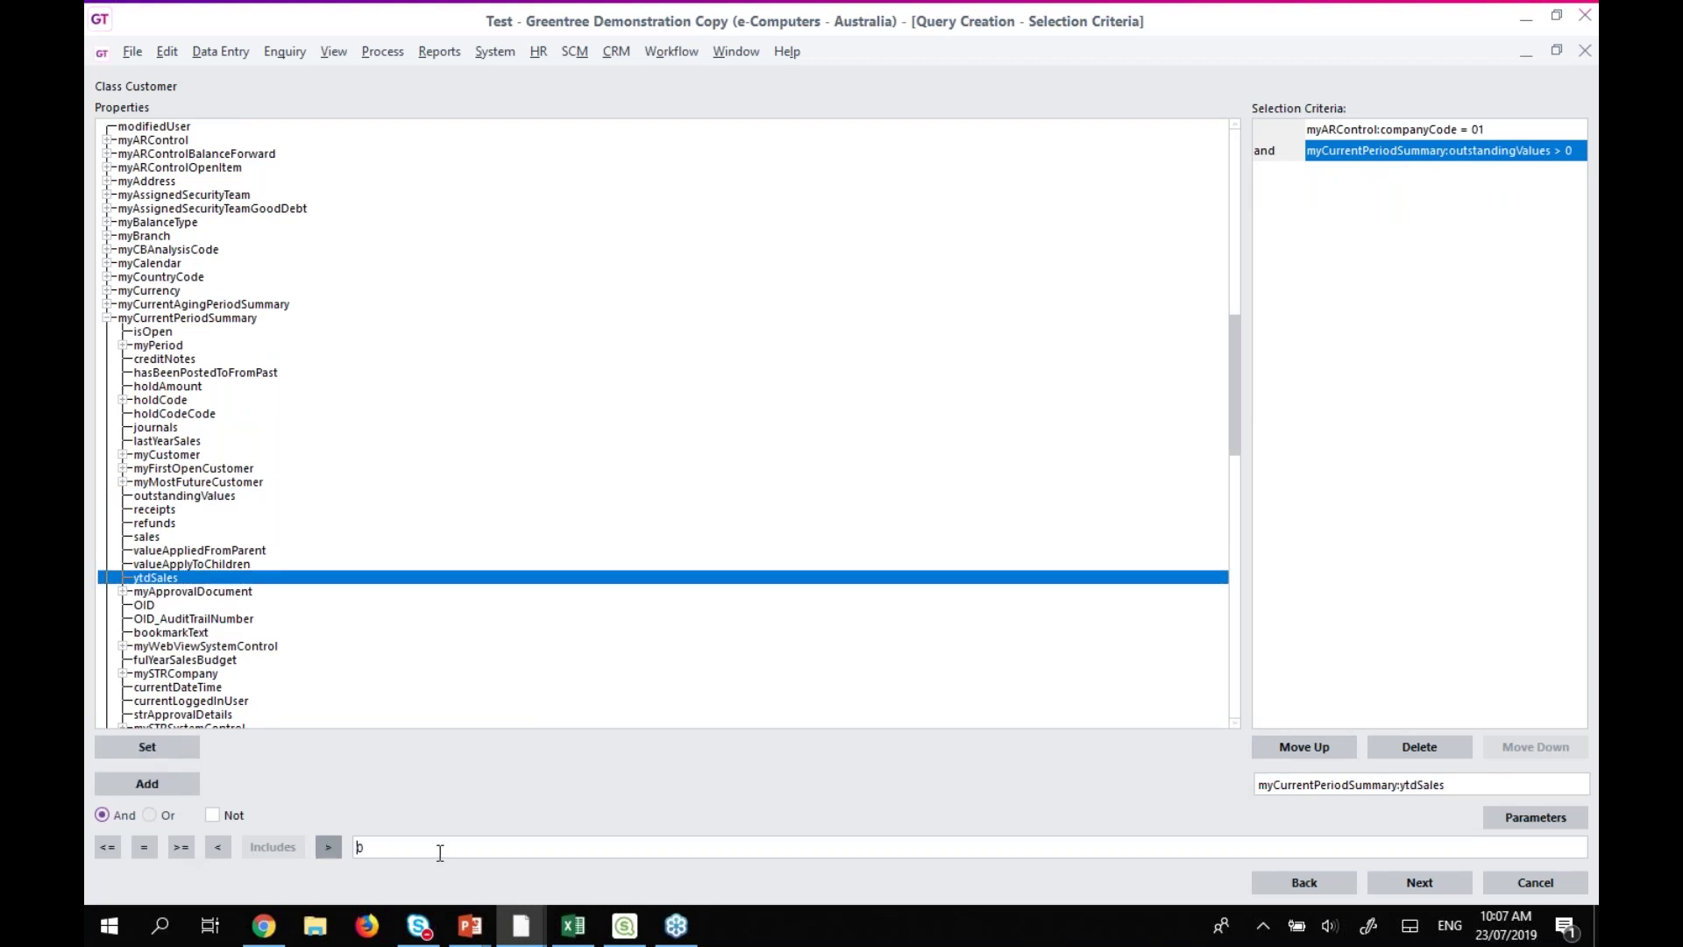
pyautogui.click(147, 784)
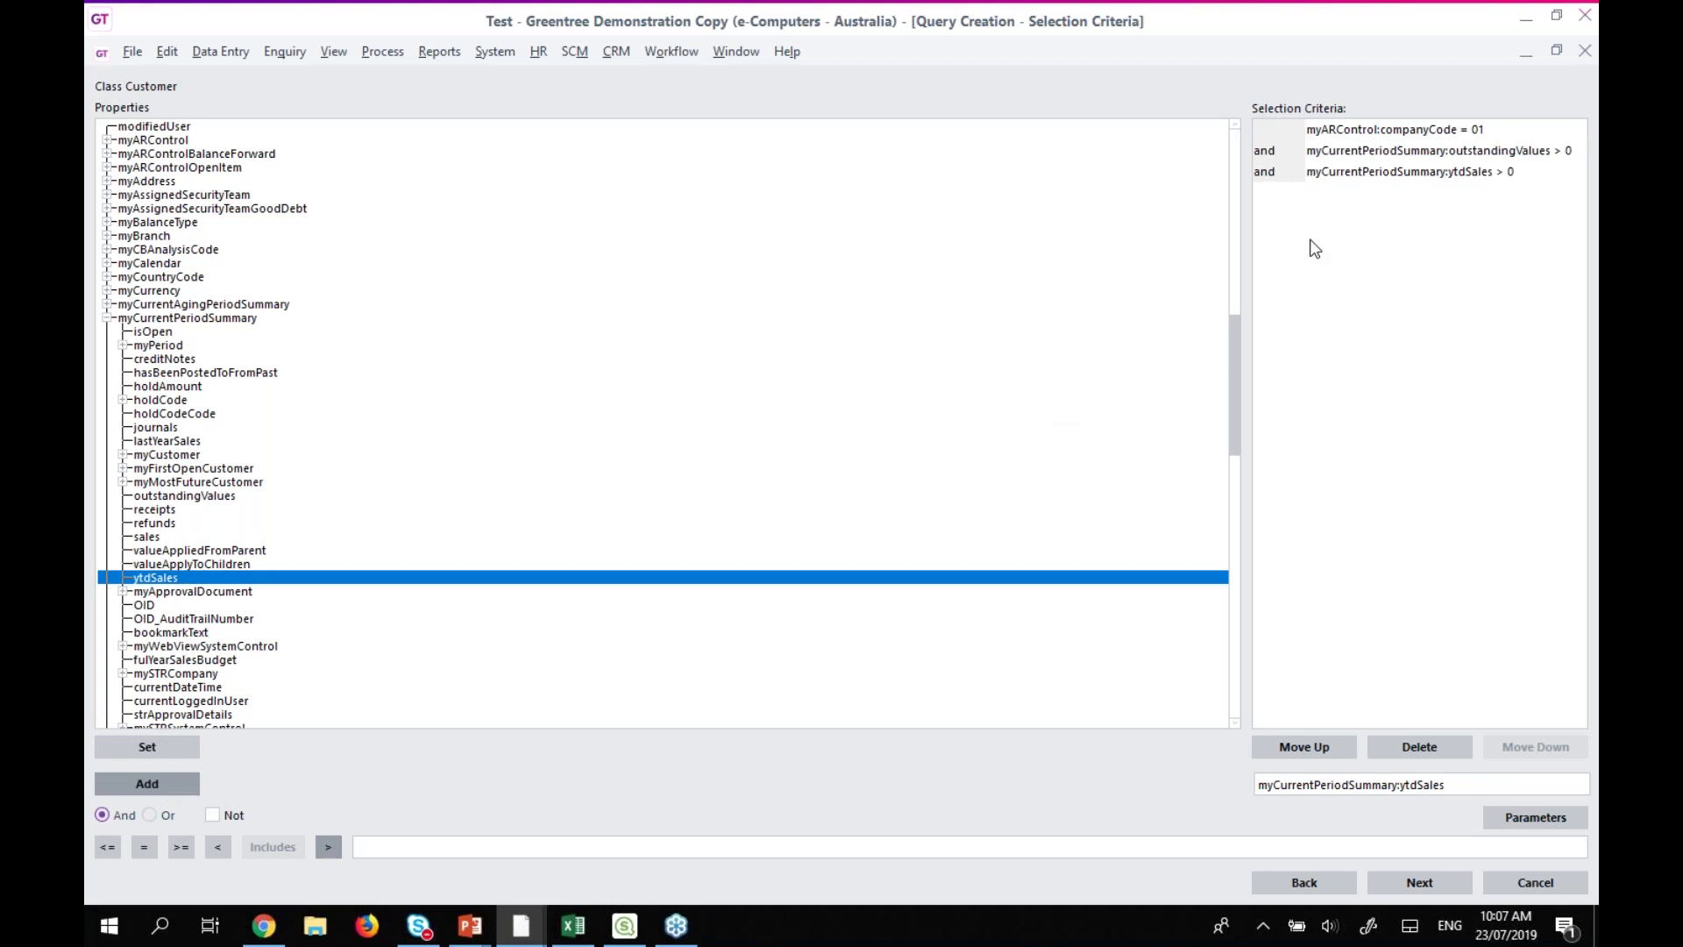
pyautogui.click(1403, 151)
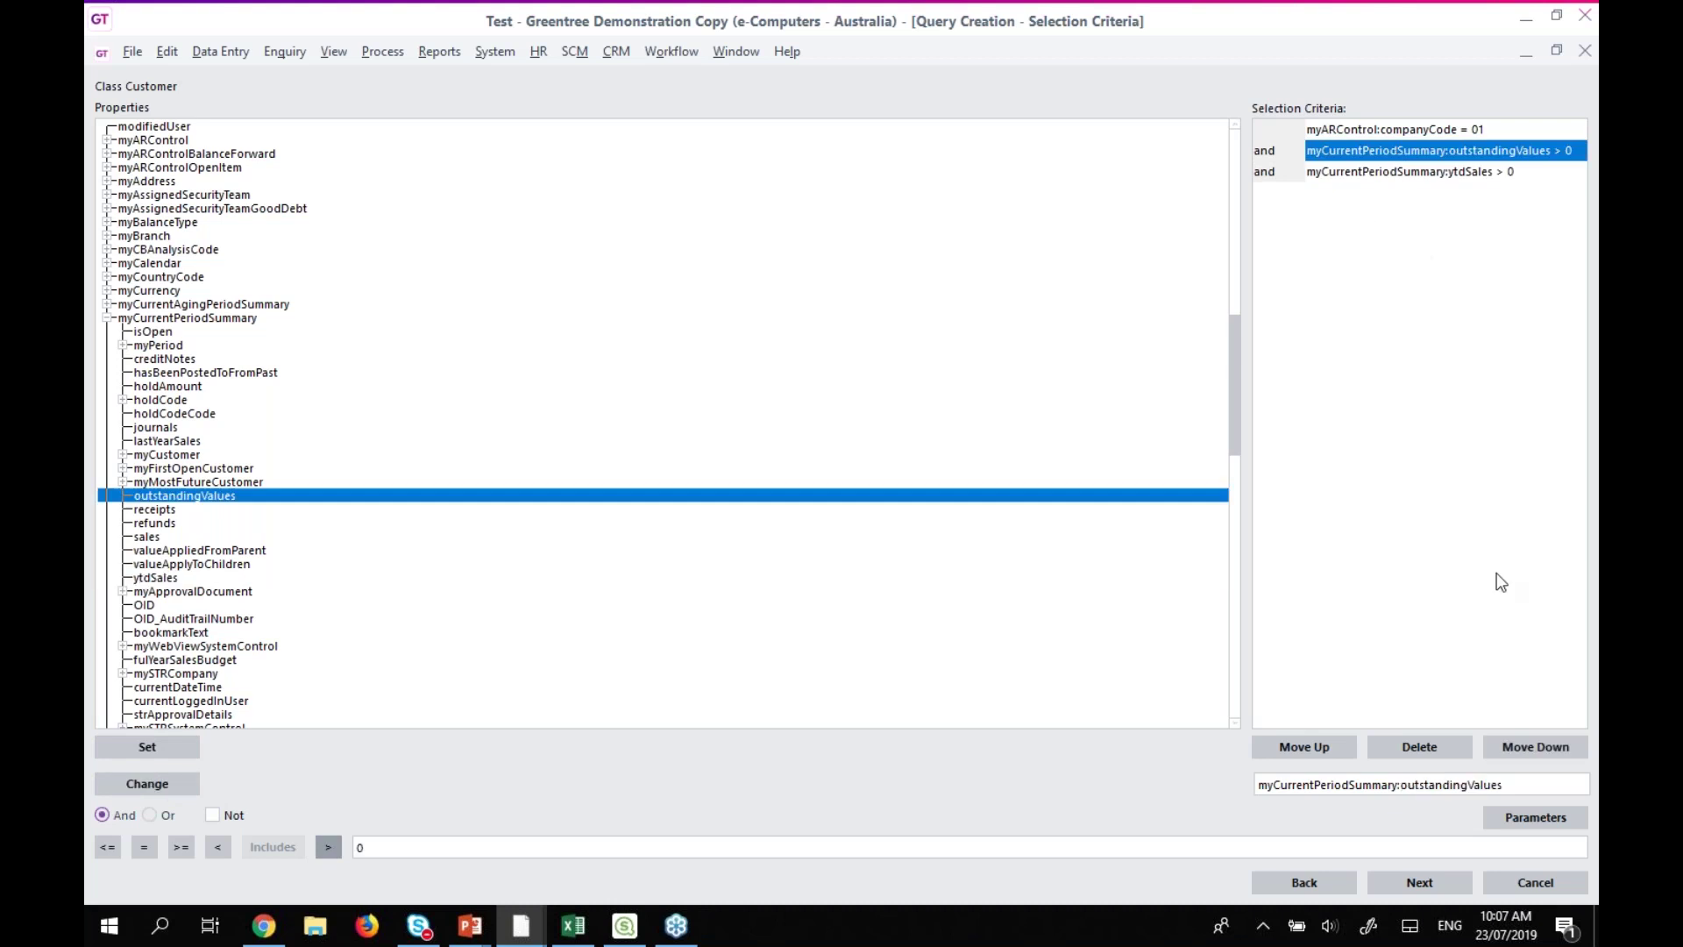
pyautogui.click(1392, 751)
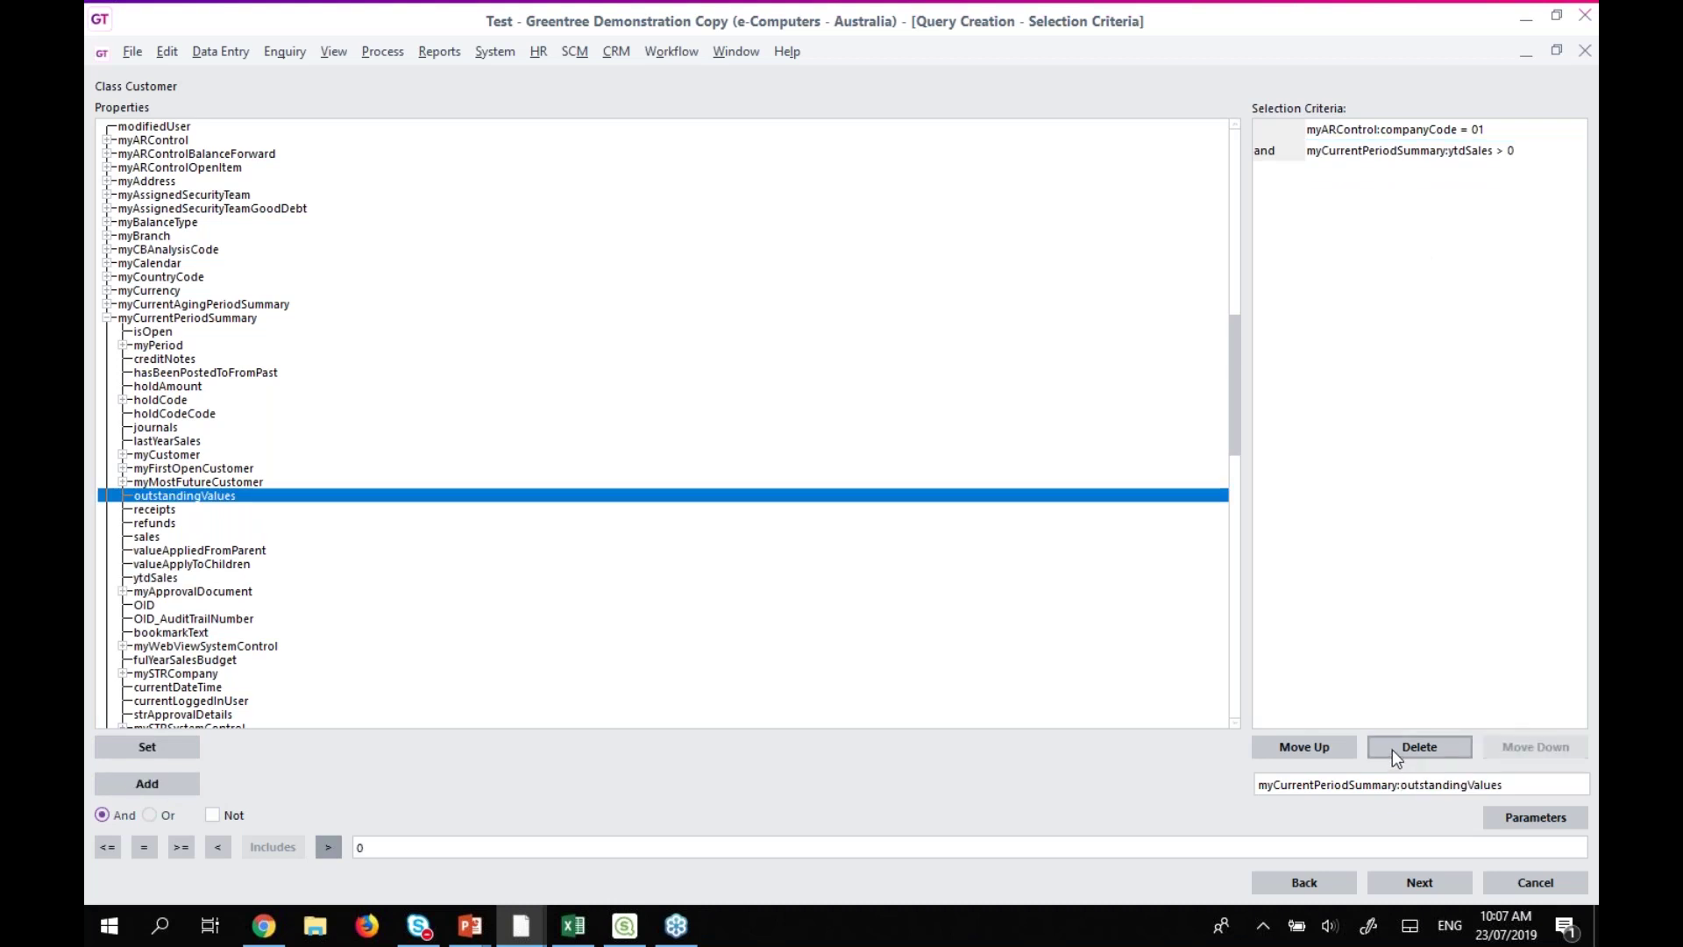
# Add ytdSales as an output field, run the report, and widen the ytdSales column.
pyautogui.click(1397, 884)
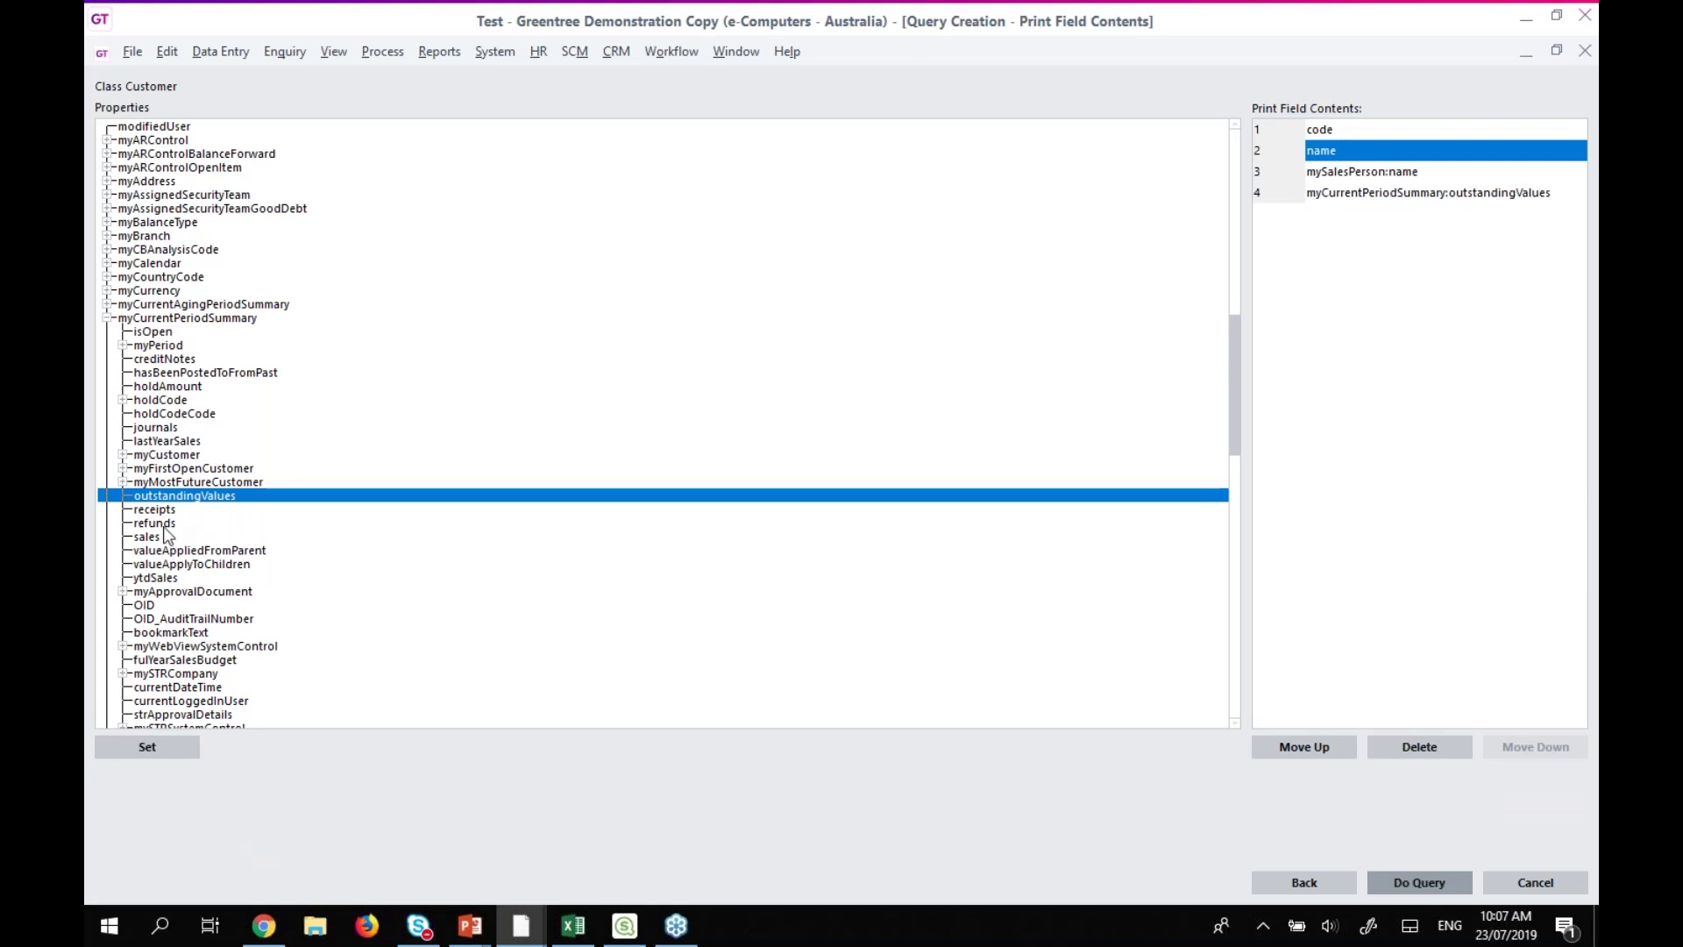
pyautogui.click(183, 577)
pyautogui.click(148, 746)
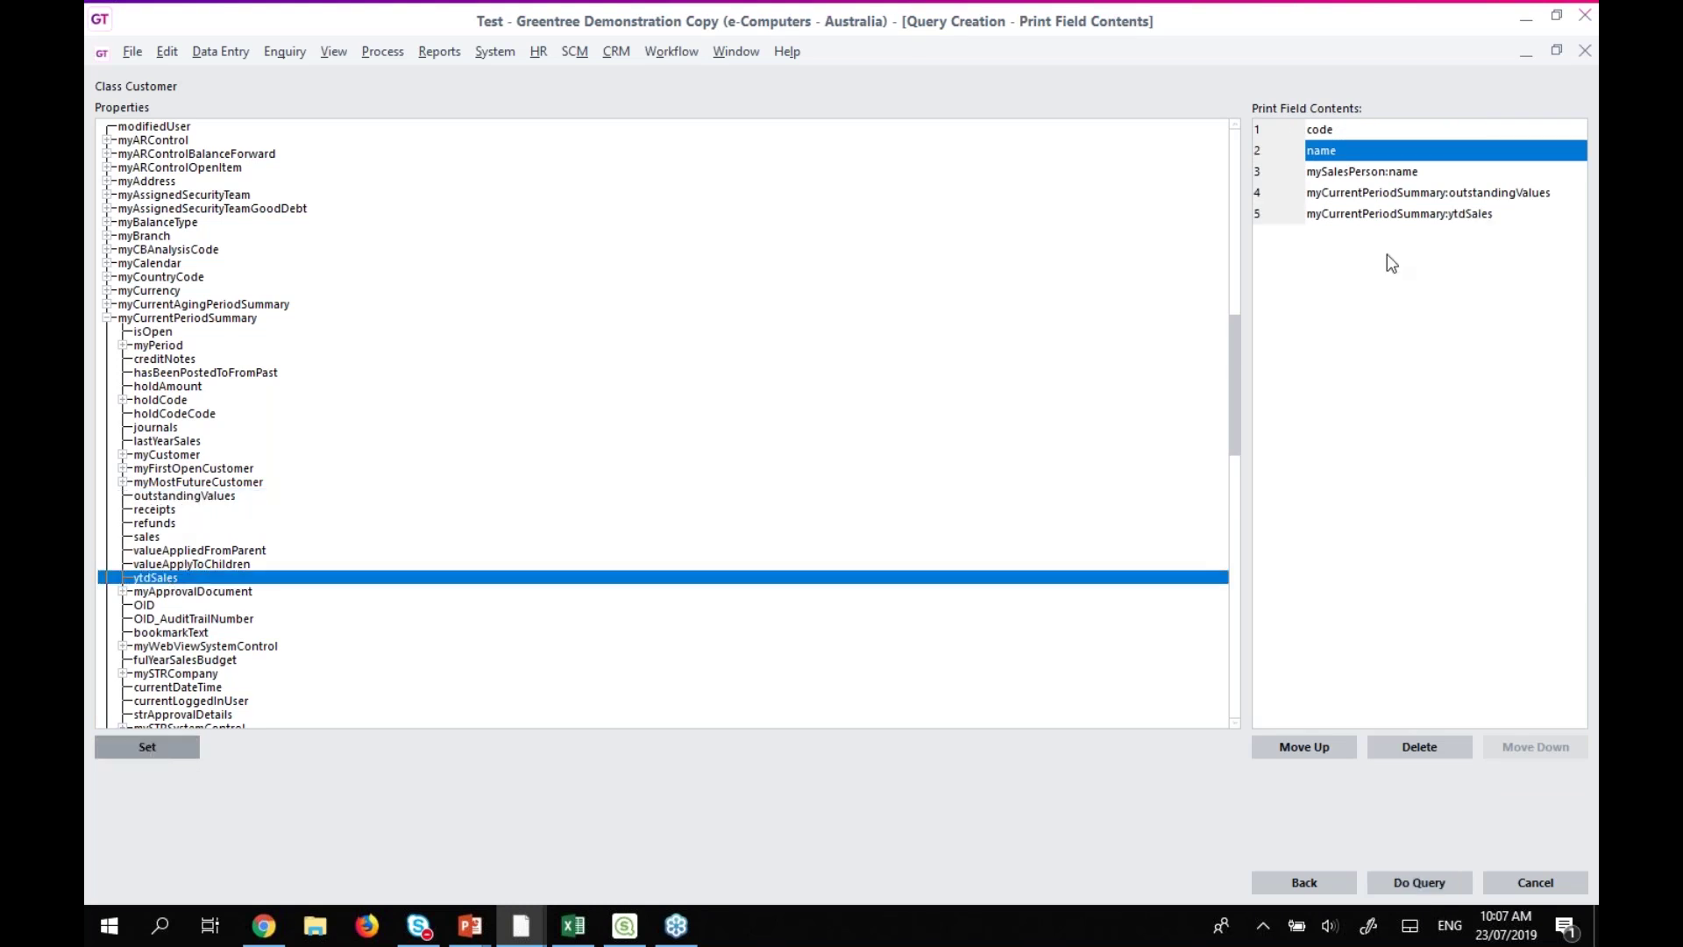
pyautogui.click(1445, 194)
pyautogui.click(1420, 882)
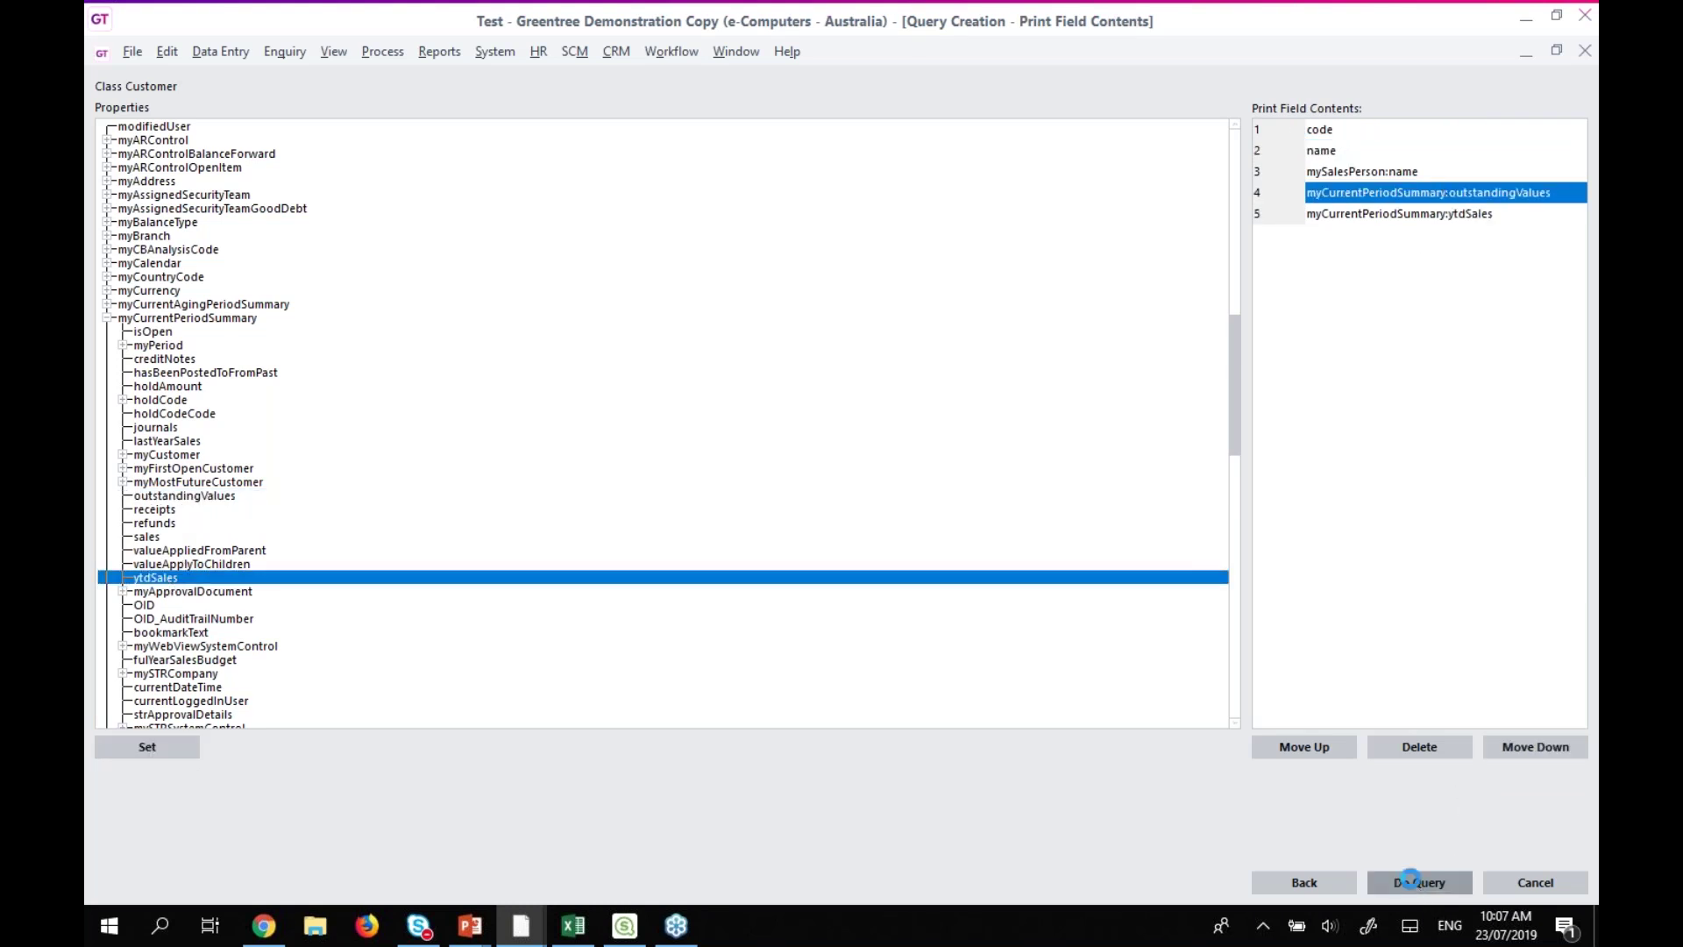
pyautogui.moveTo(354, 84); pyautogui.dragTo(497, 88)
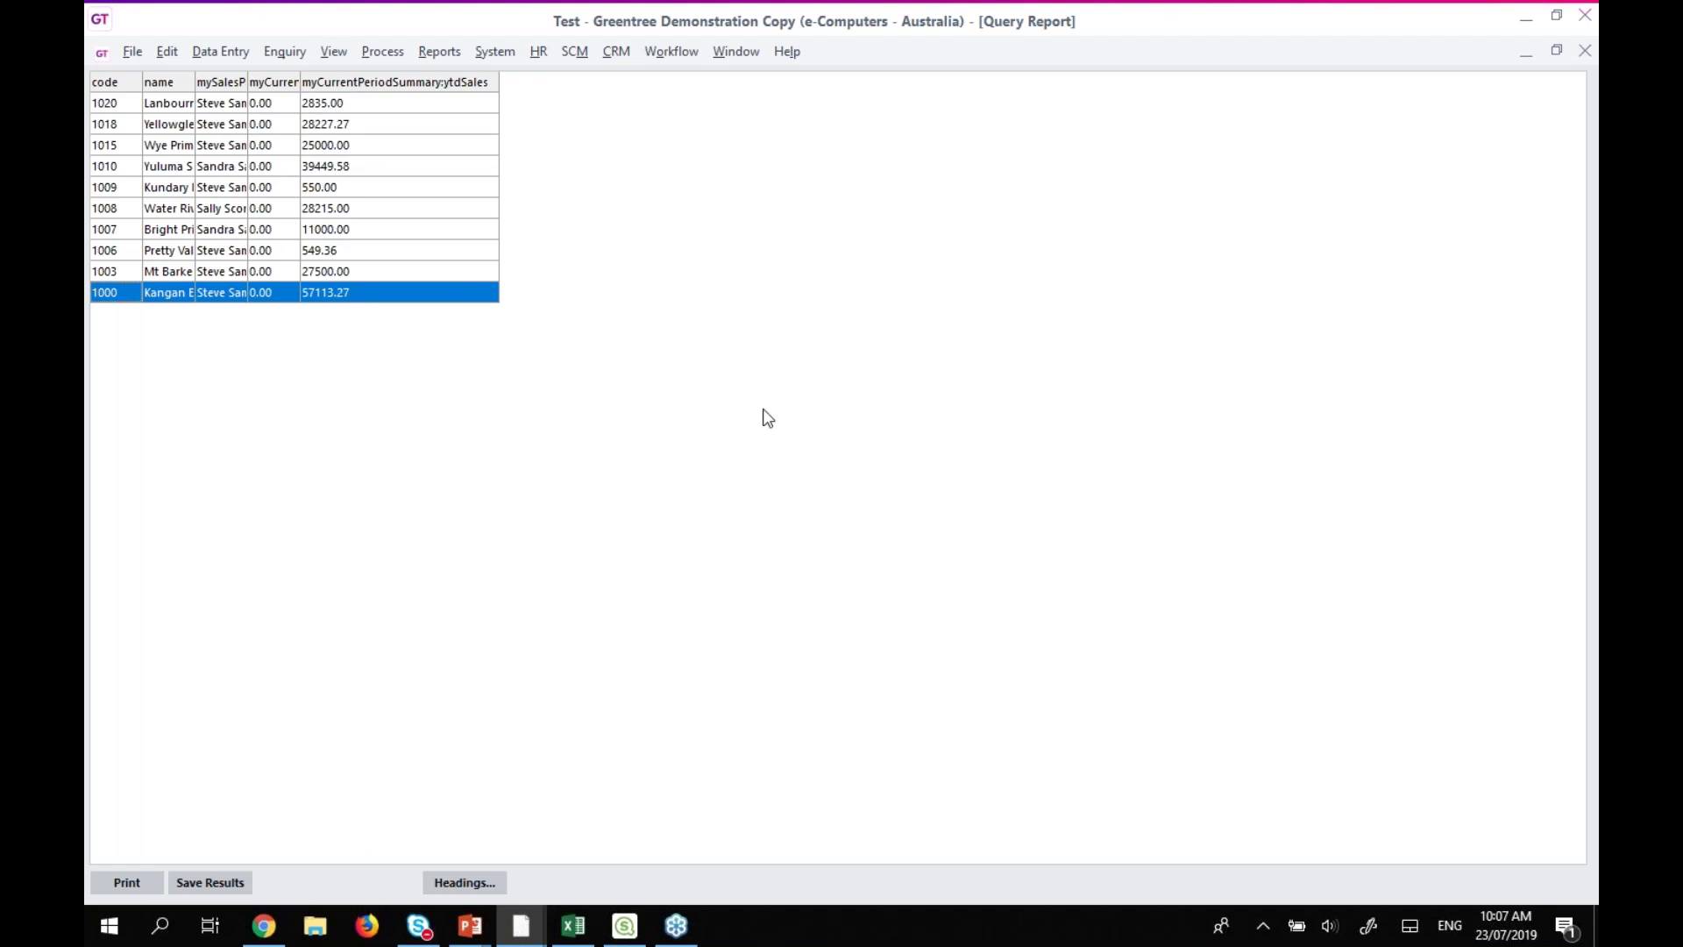
# Close the Save Results form and the Query Report window.
pyautogui.click(193, 883)
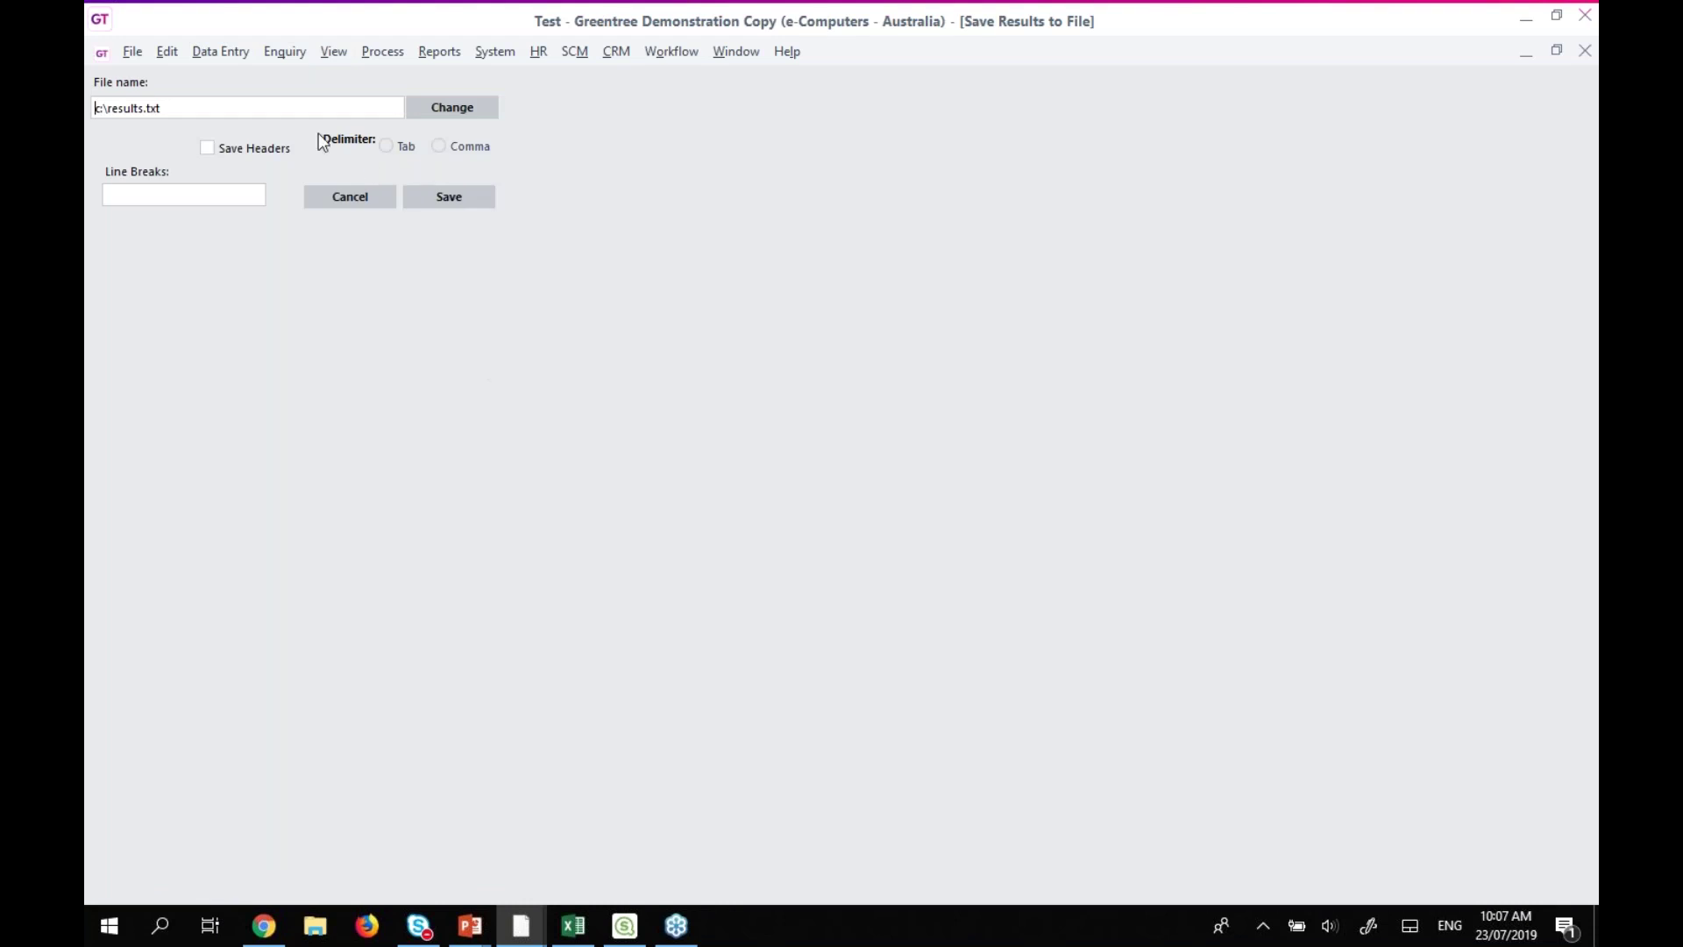
pyautogui.click(1557, 51)
pyautogui.click(630, 229)
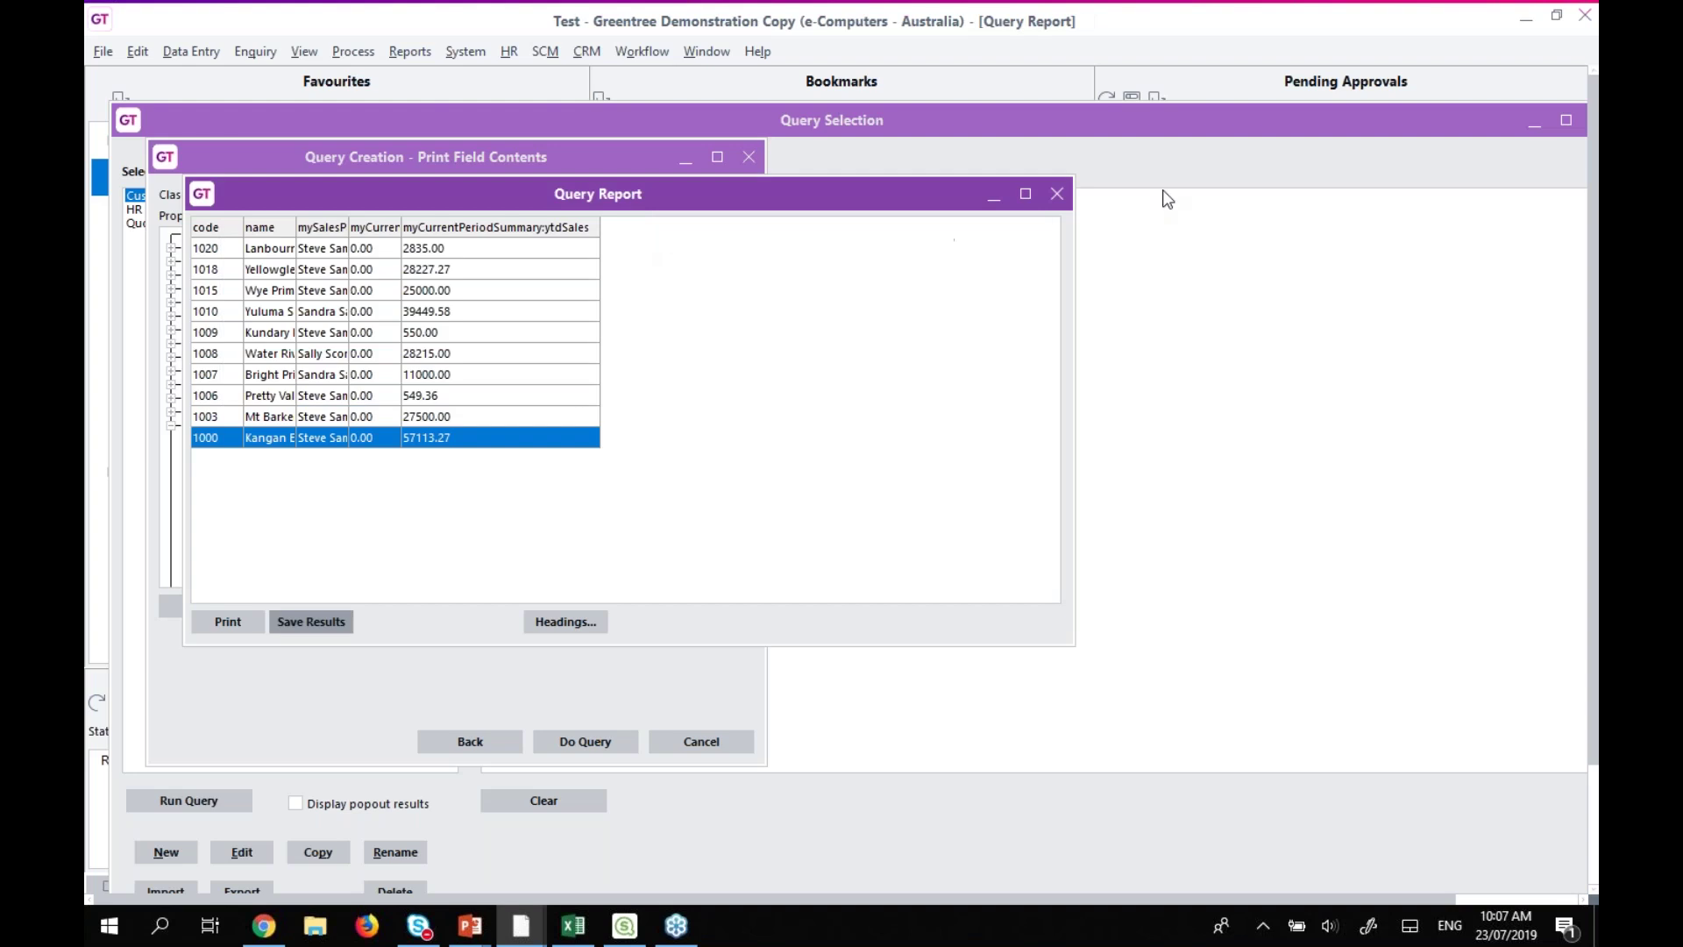
pyautogui.click(1057, 193)
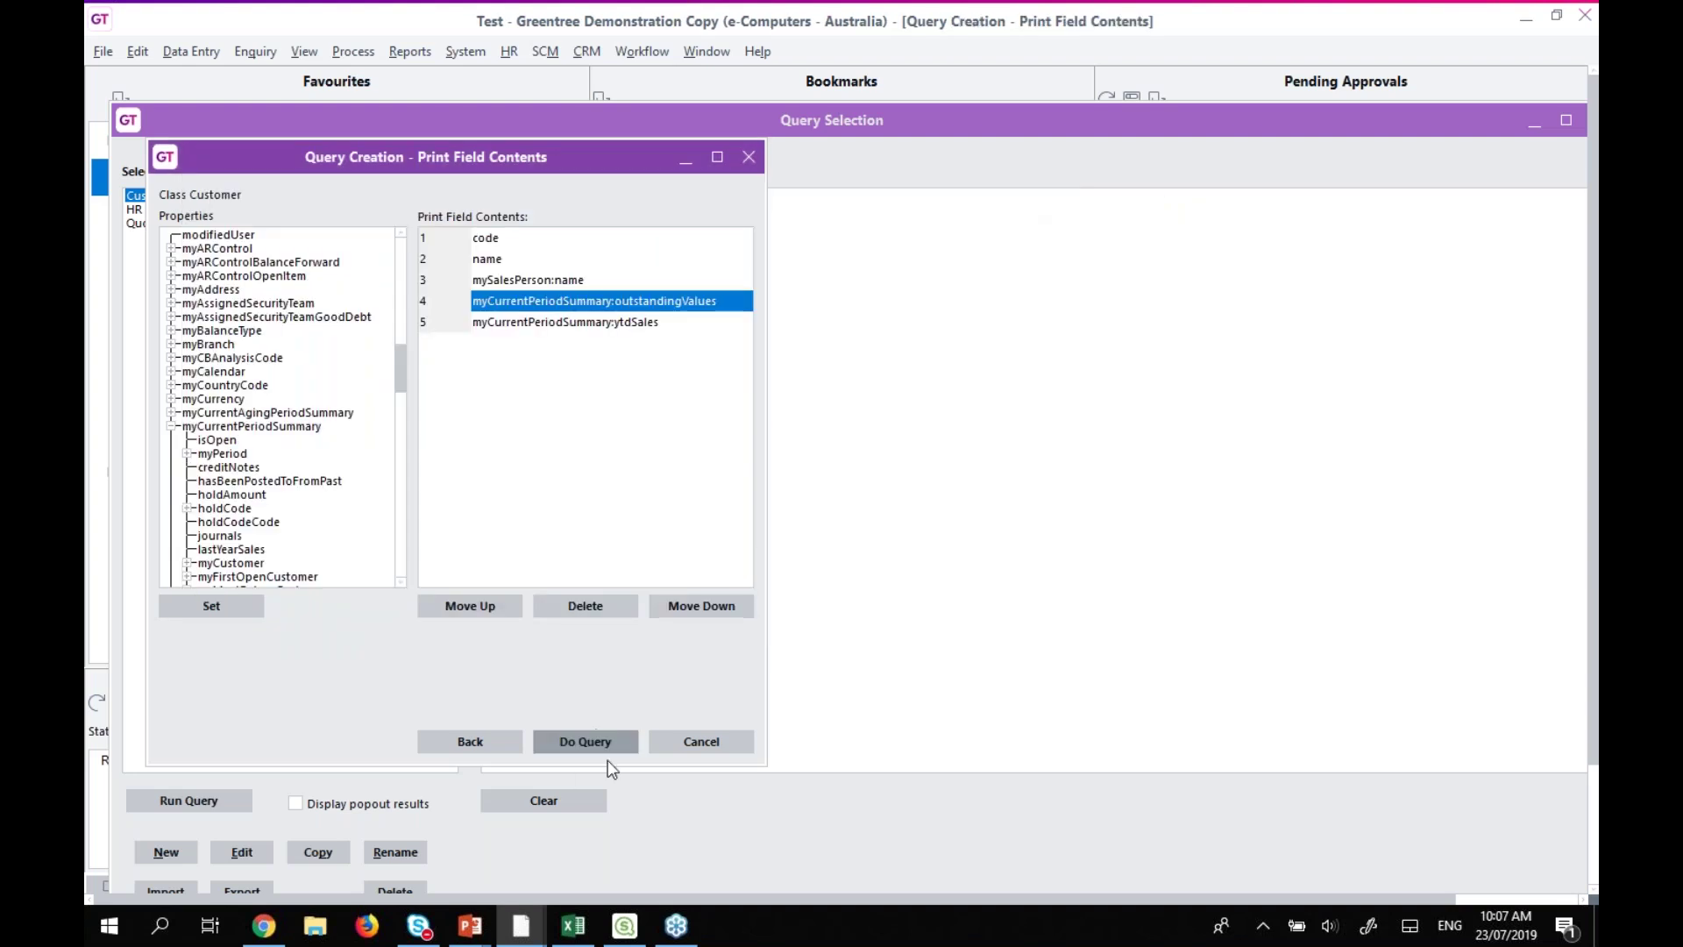
# Leave the query wizard saving the query changes, and switch to the other Greentree window.
pyautogui.click(691, 743)
pyautogui.click(798, 487)
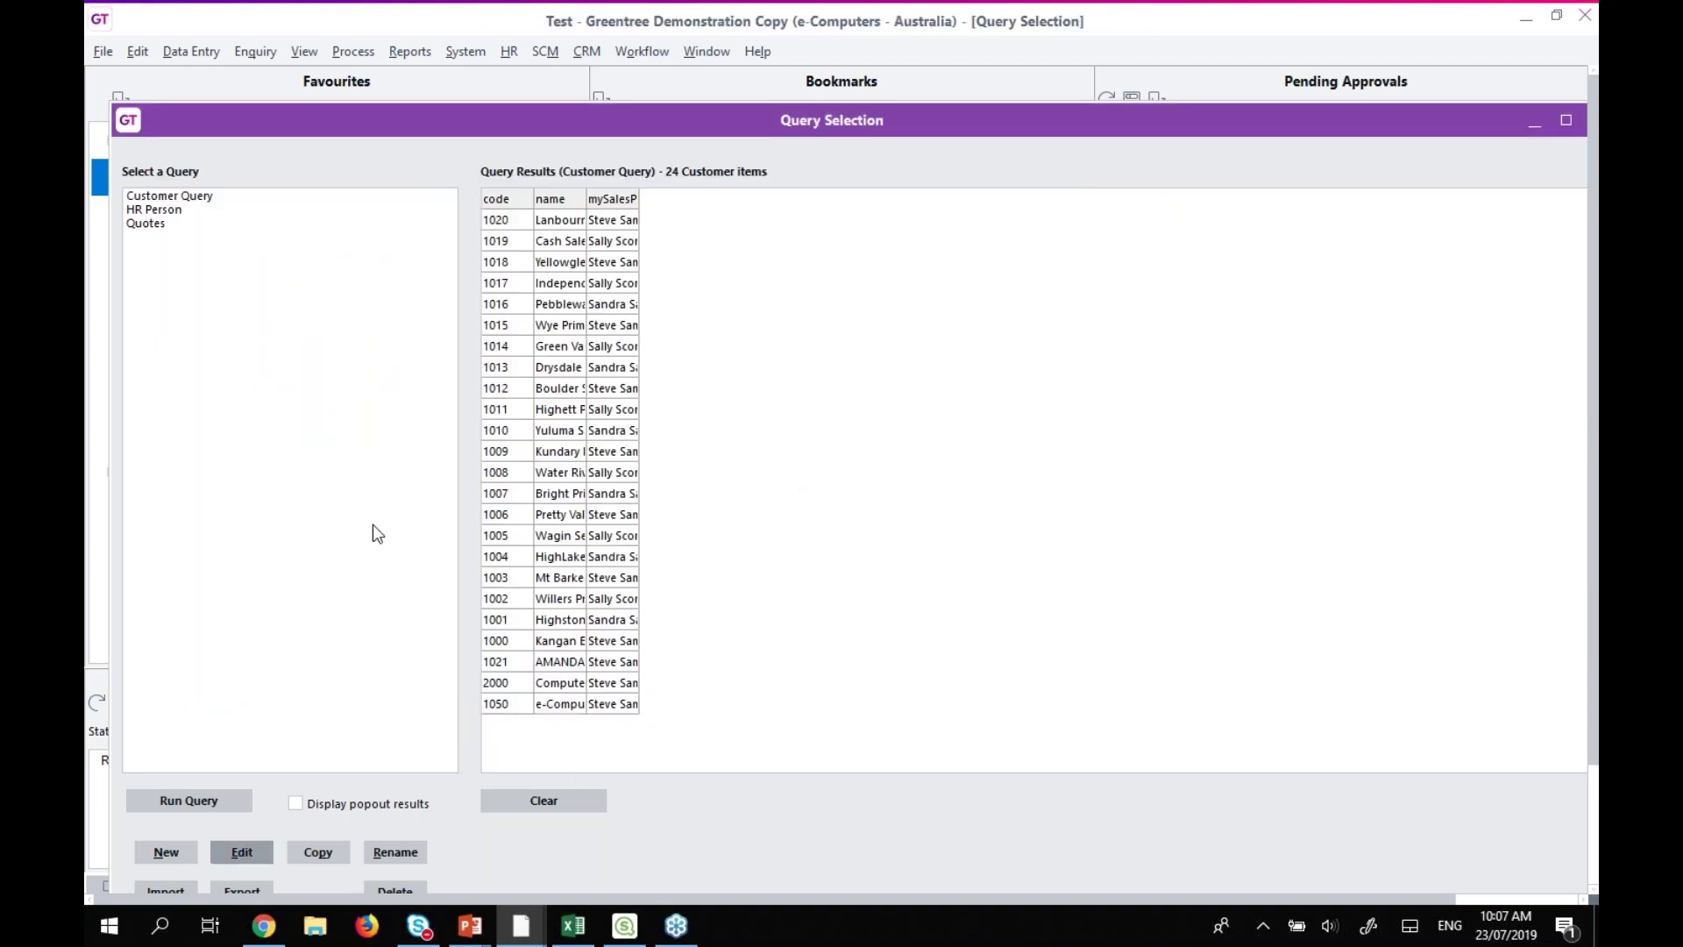
pyautogui.moveTo(531, 929)
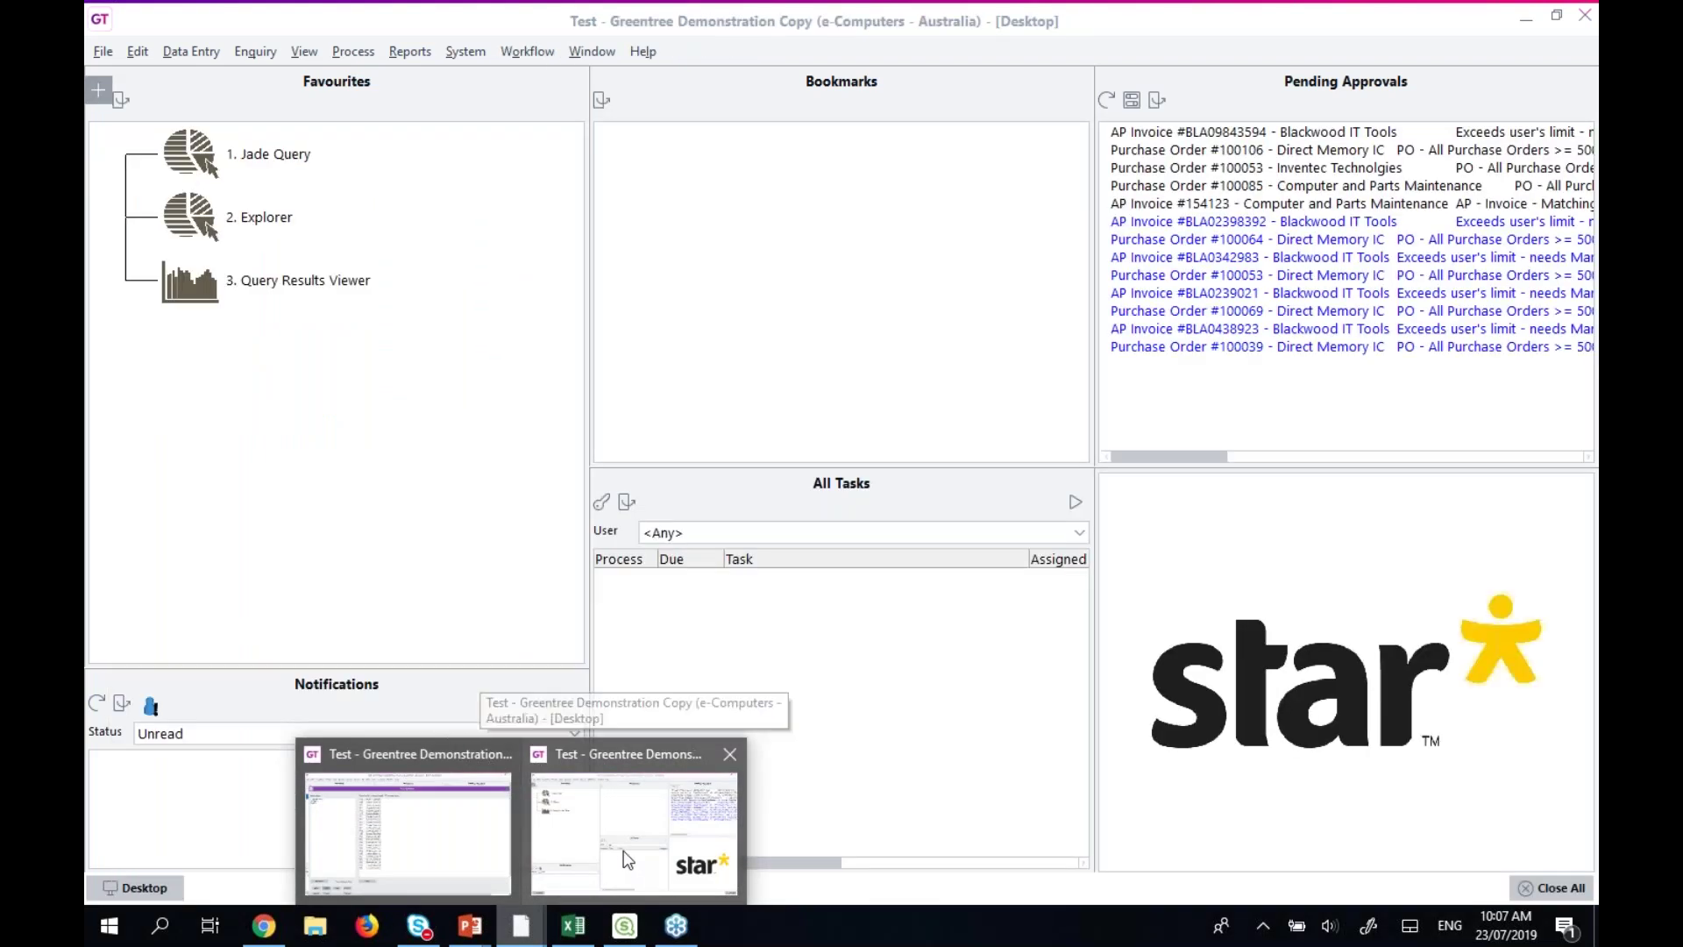
pyautogui.click(624, 863)
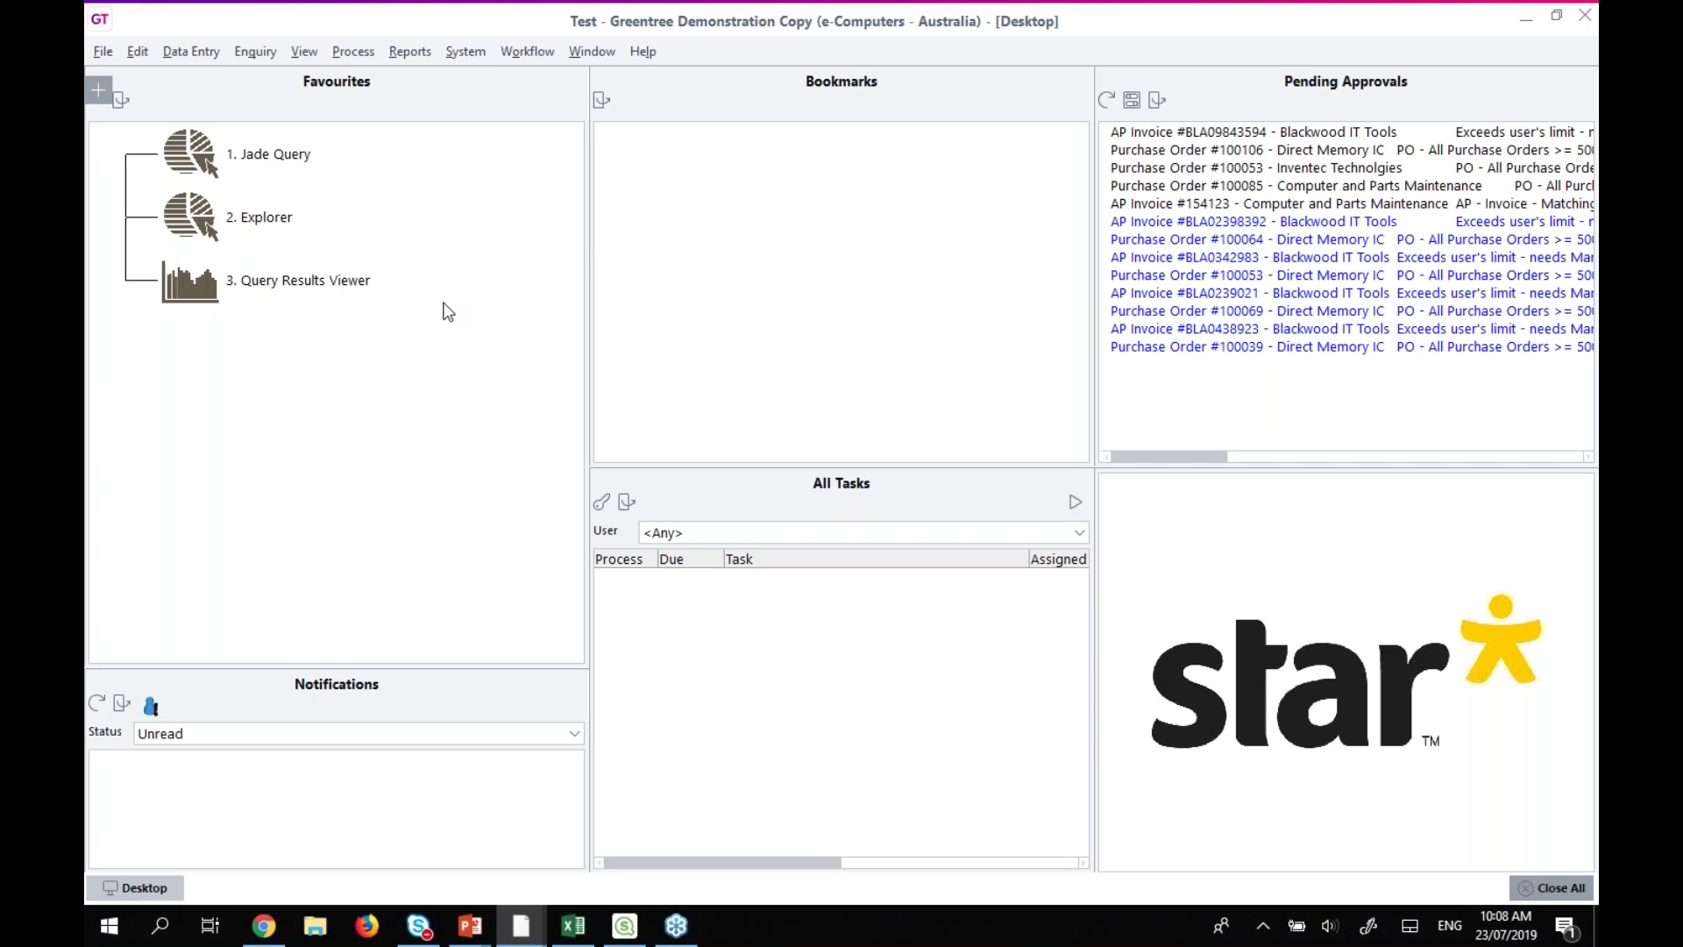
# Open Jade Query in the second window, then return to the first window and minimise Query Selection.
pyautogui.doubleClick(279, 158)
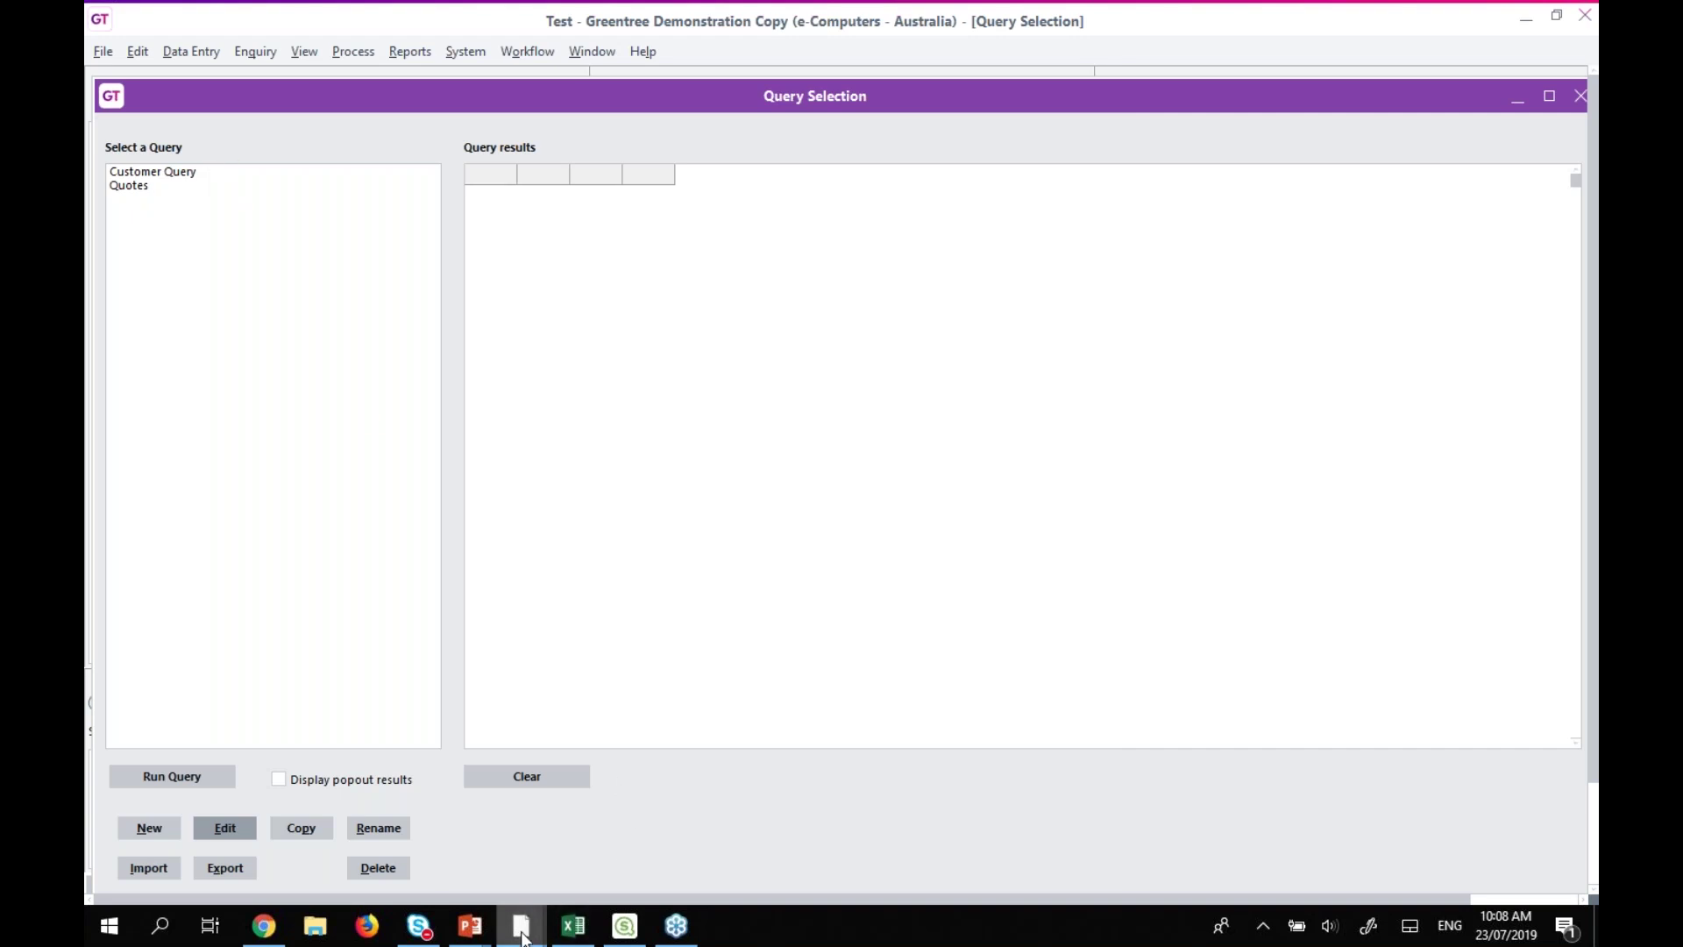
pyautogui.moveTo(523, 937)
pyautogui.click(465, 882)
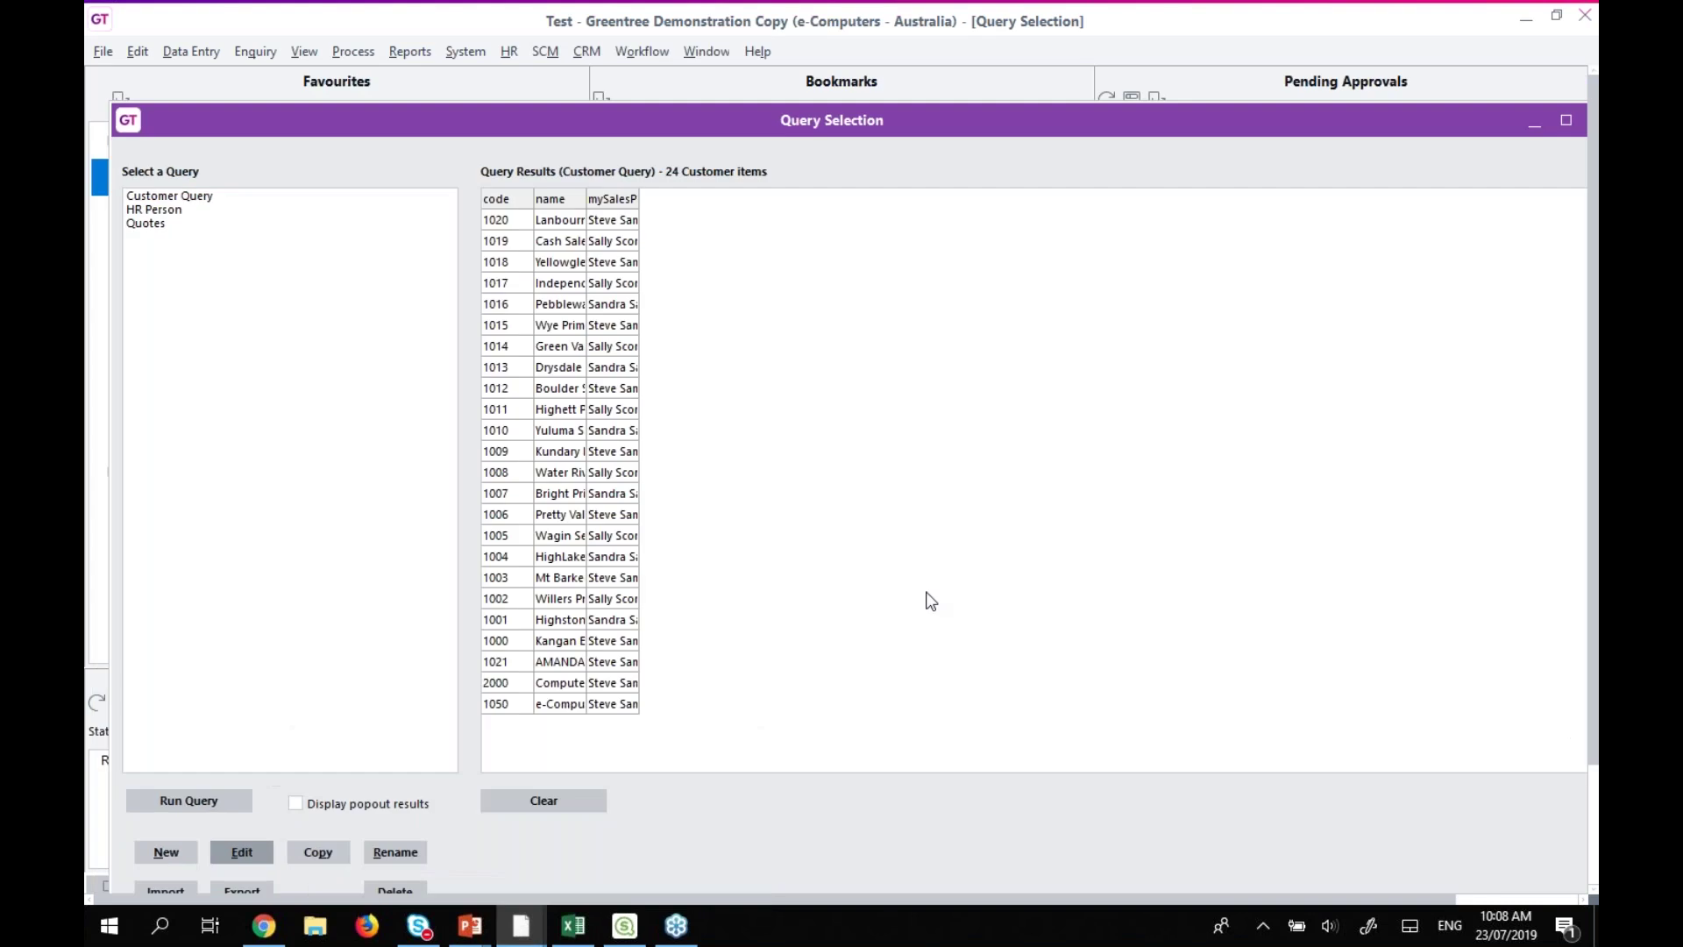
pyautogui.click(1531, 128)
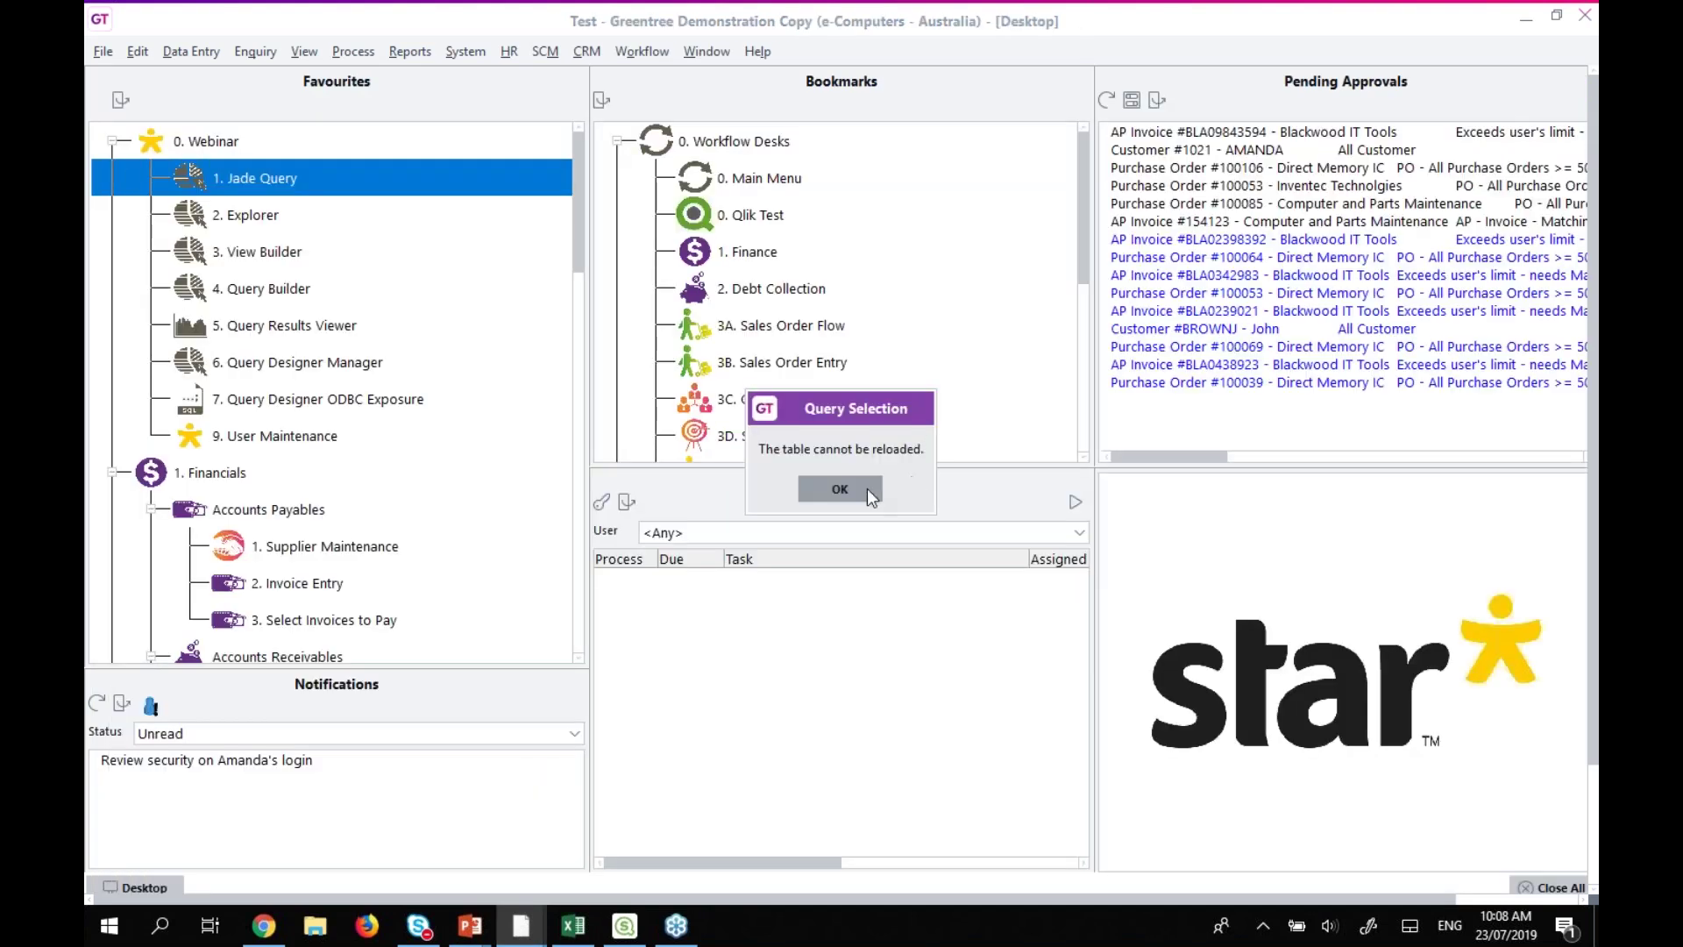
# Dismiss the reload message, look up user 'super' in User Maintenance, and open its preferences.
pyautogui.click(866, 488)
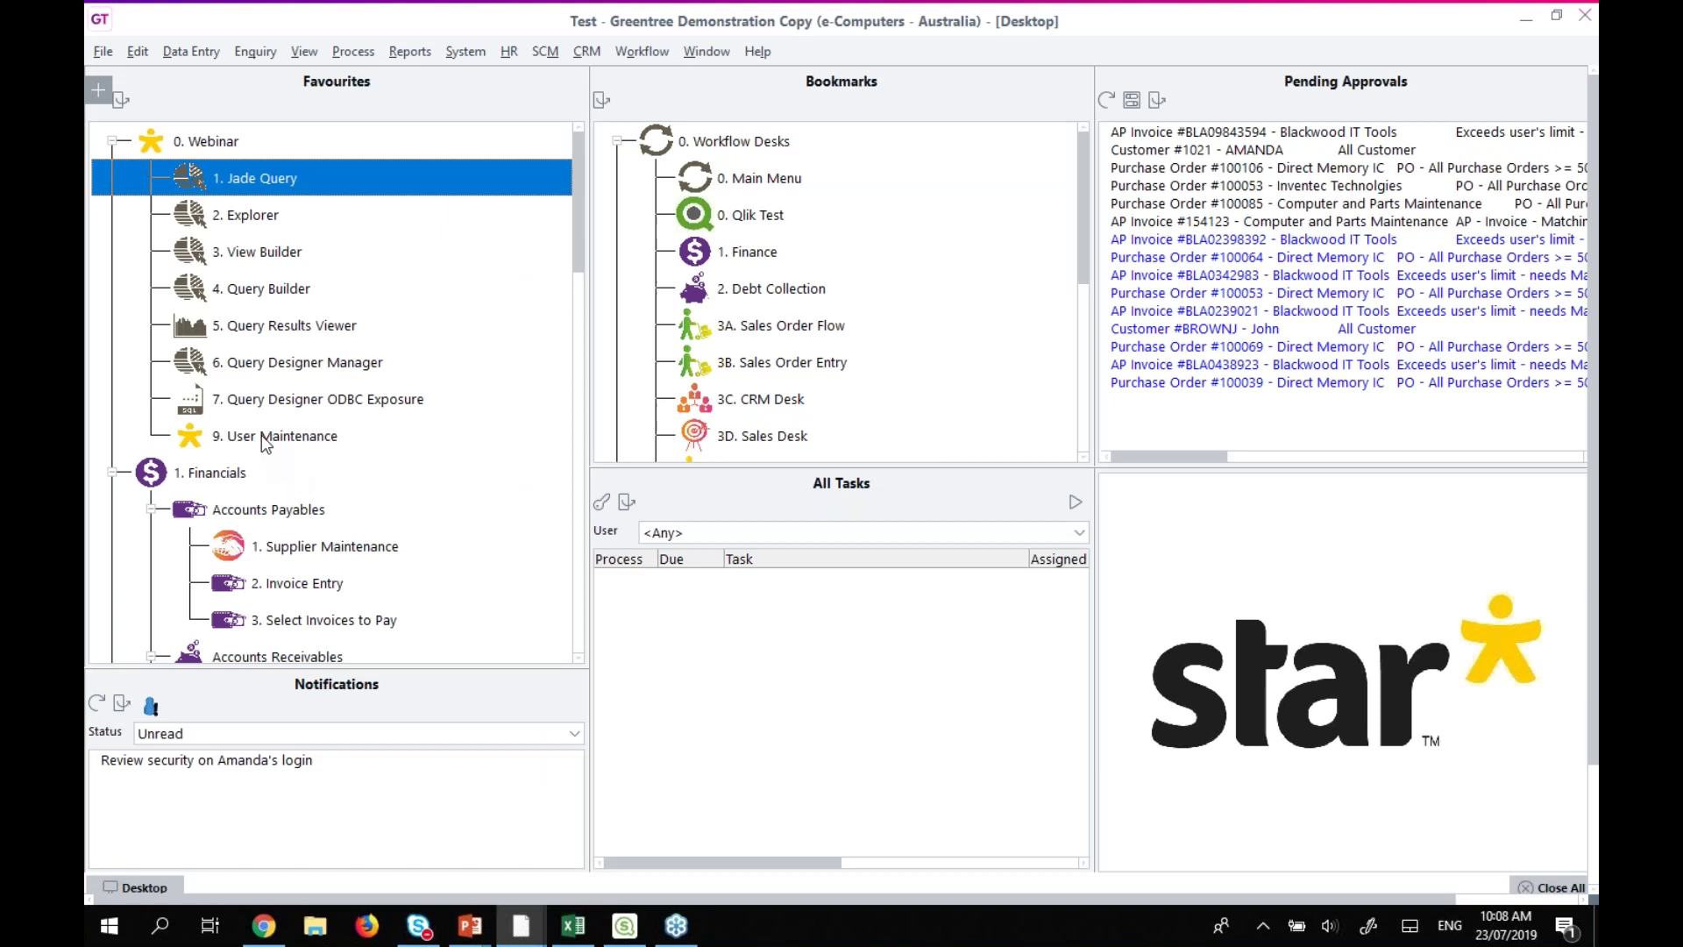
pyautogui.doubleClick(263, 436)
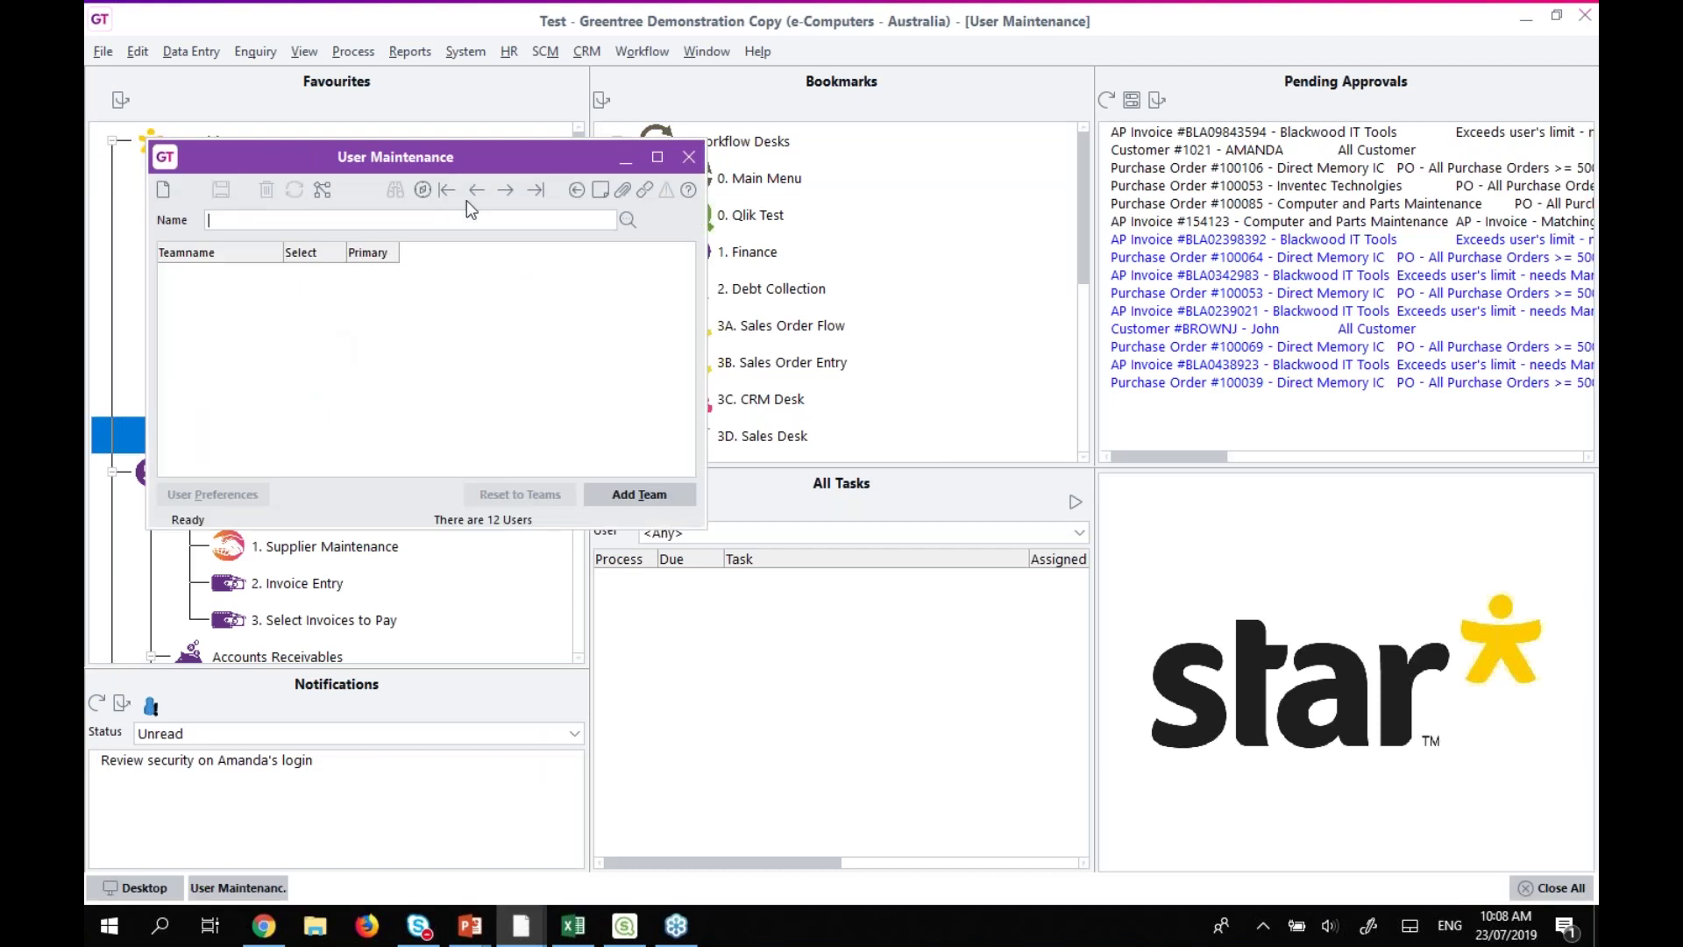
pyautogui.write('super')
pyautogui.press('Return')
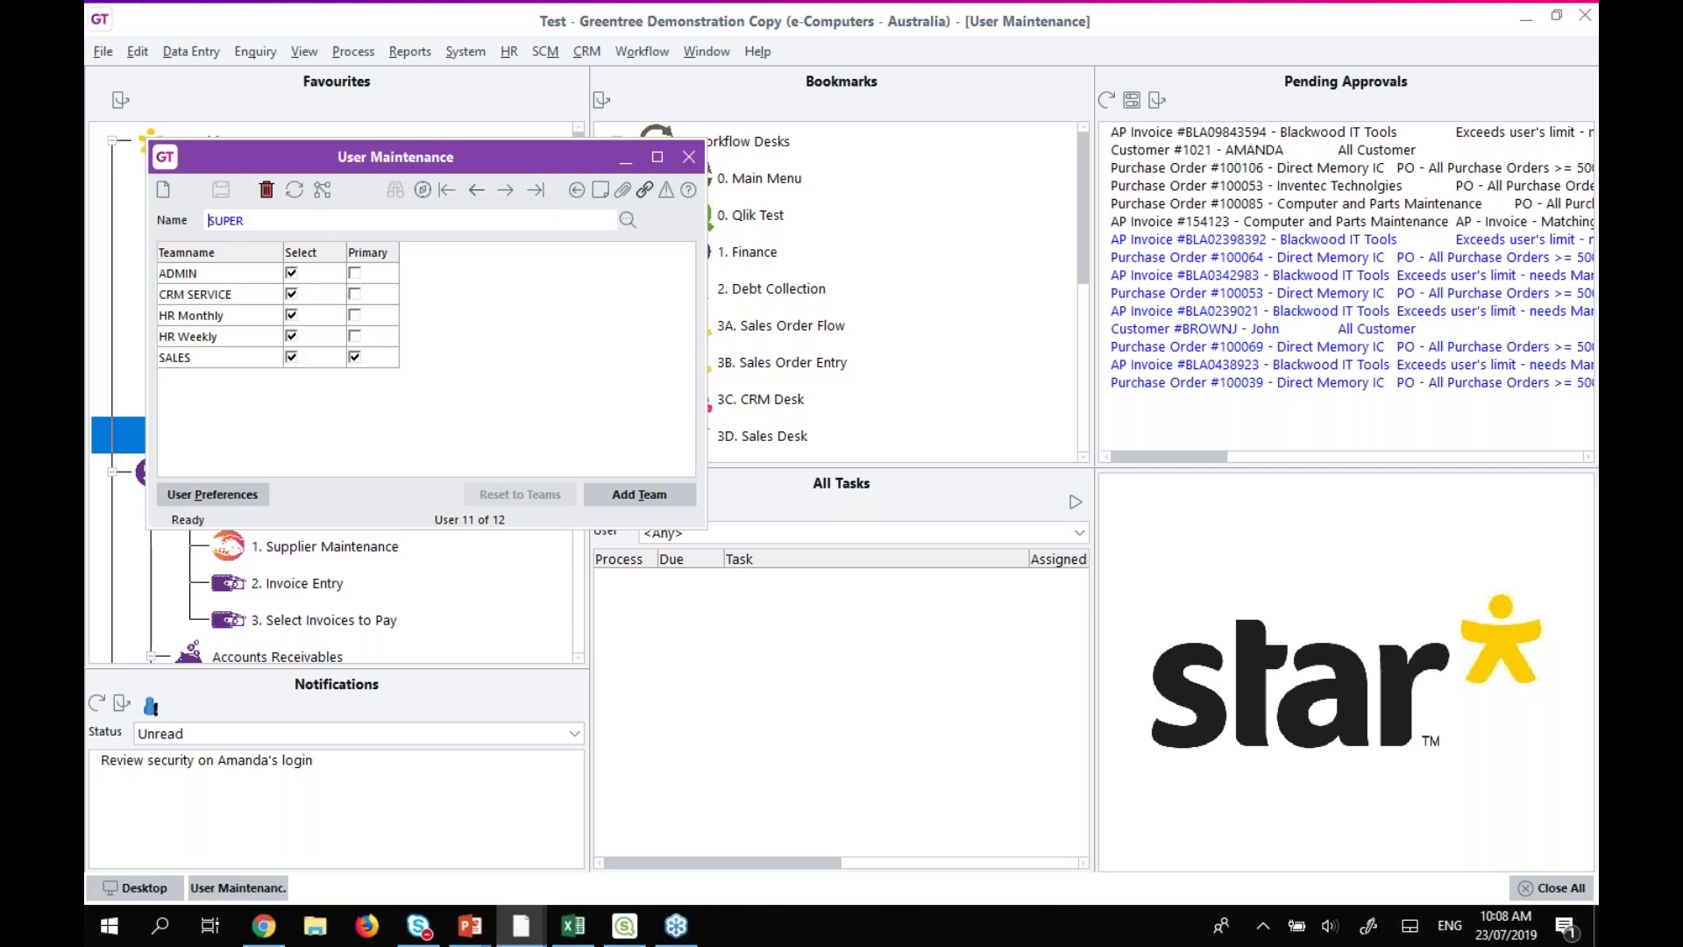
pyautogui.click(213, 495)
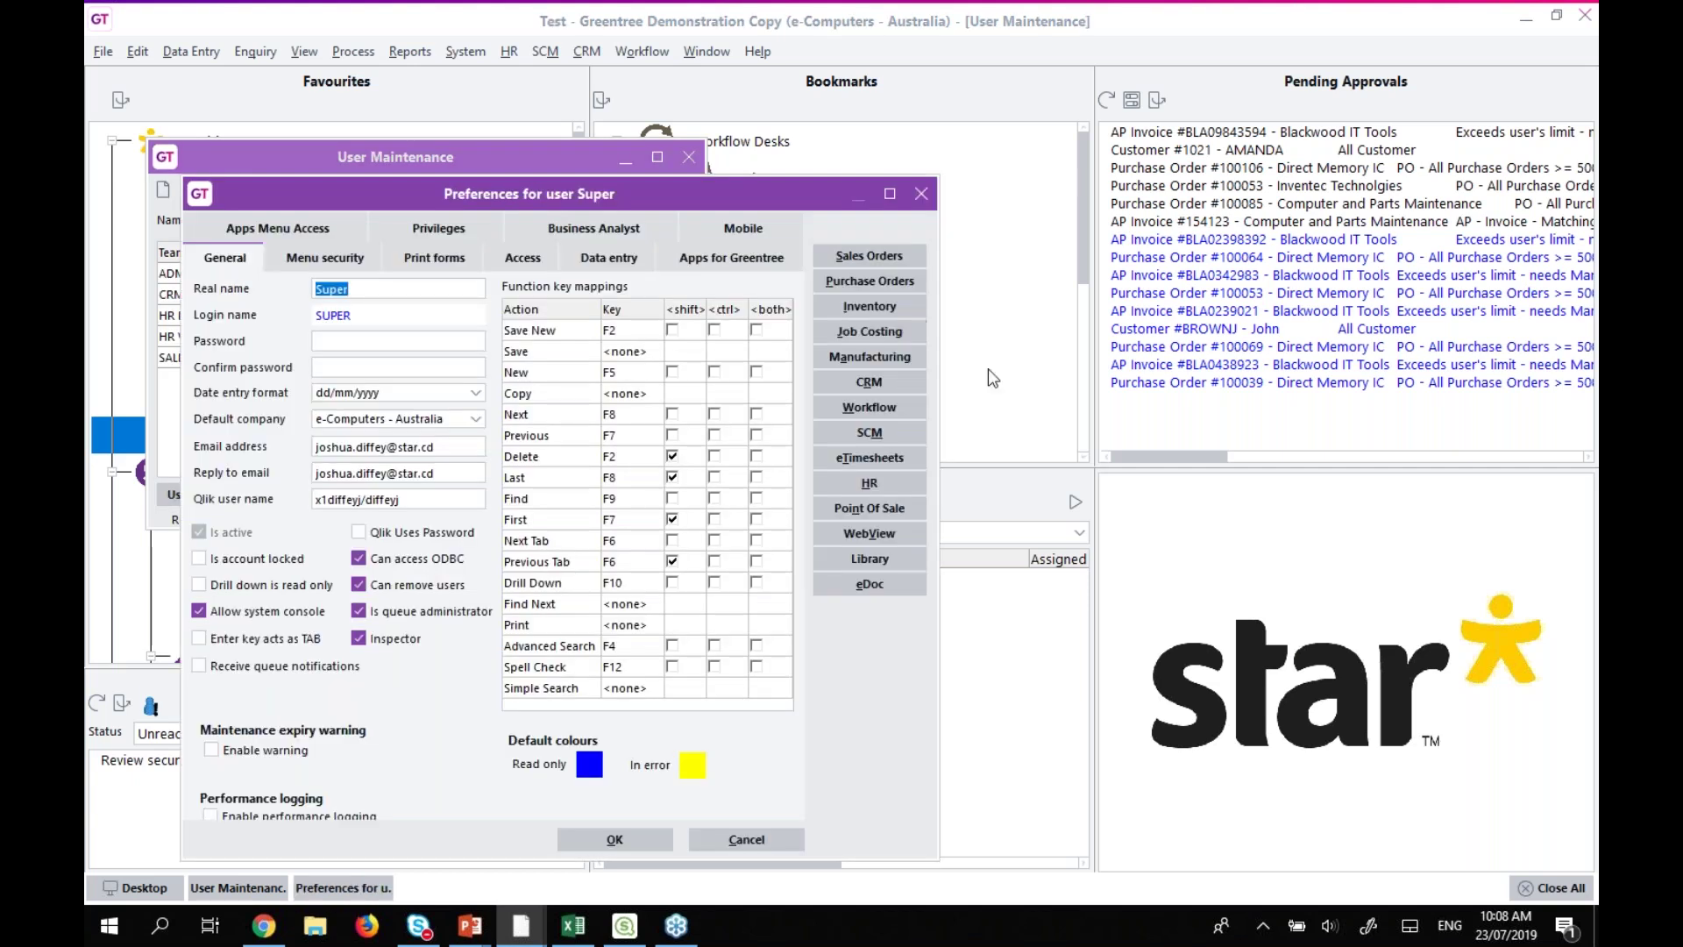
# Check the HR Security options allowing HR data in Jade Query, then close without changes.
pyautogui.click(893, 484)
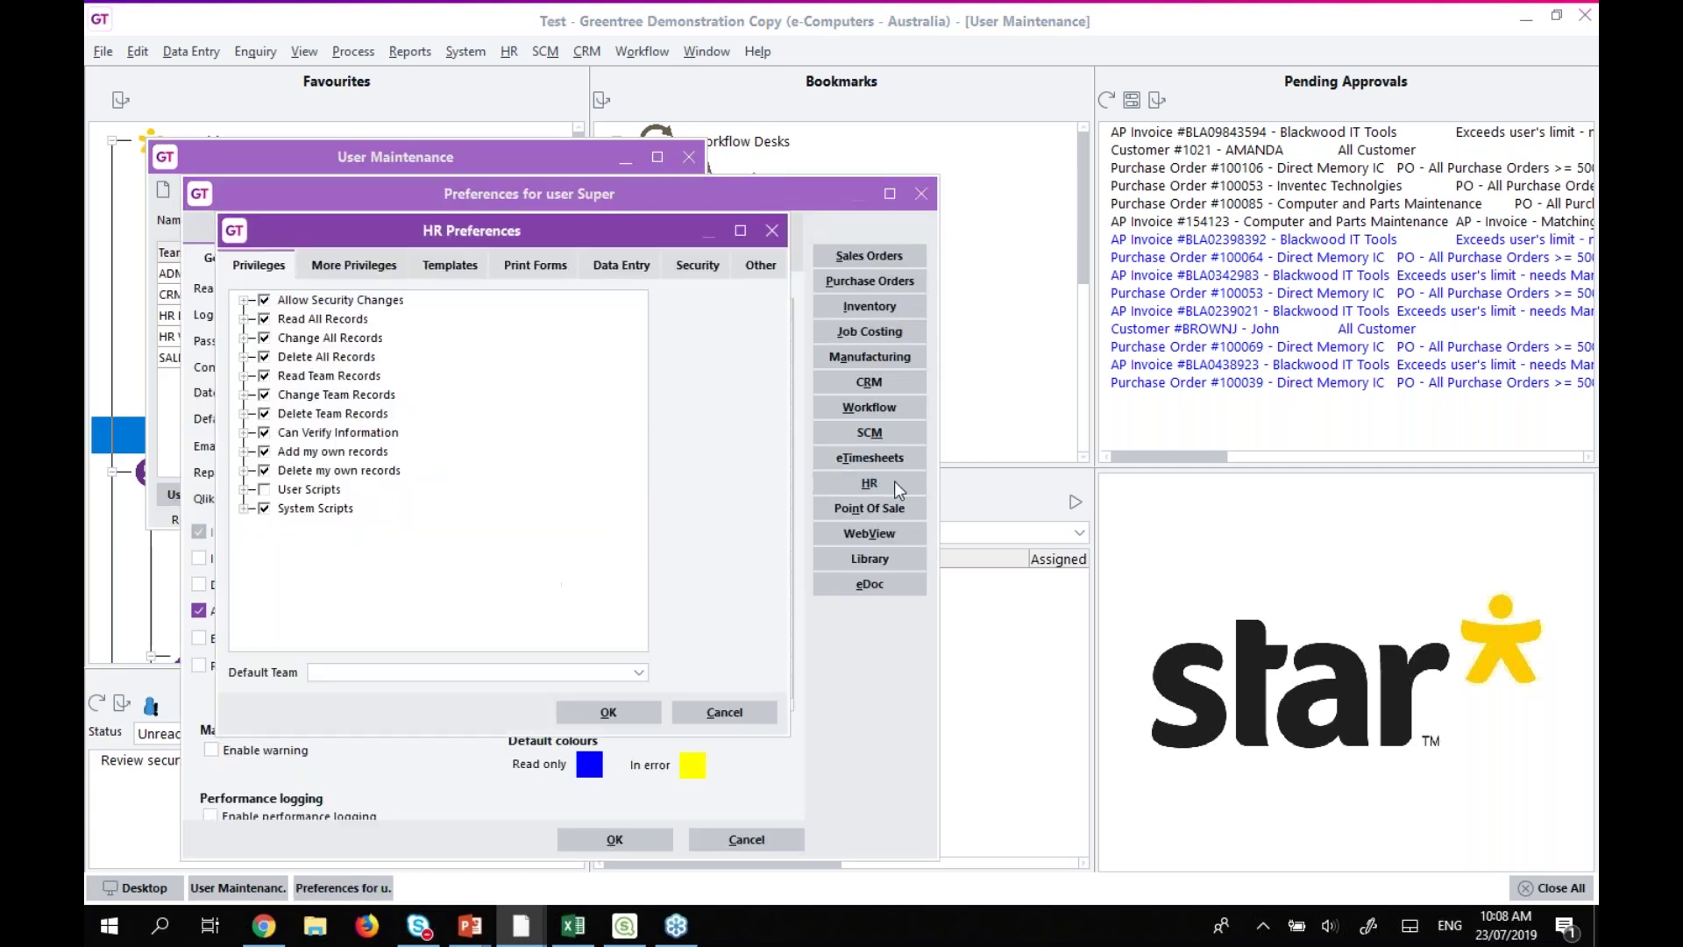
pyautogui.click(697, 265)
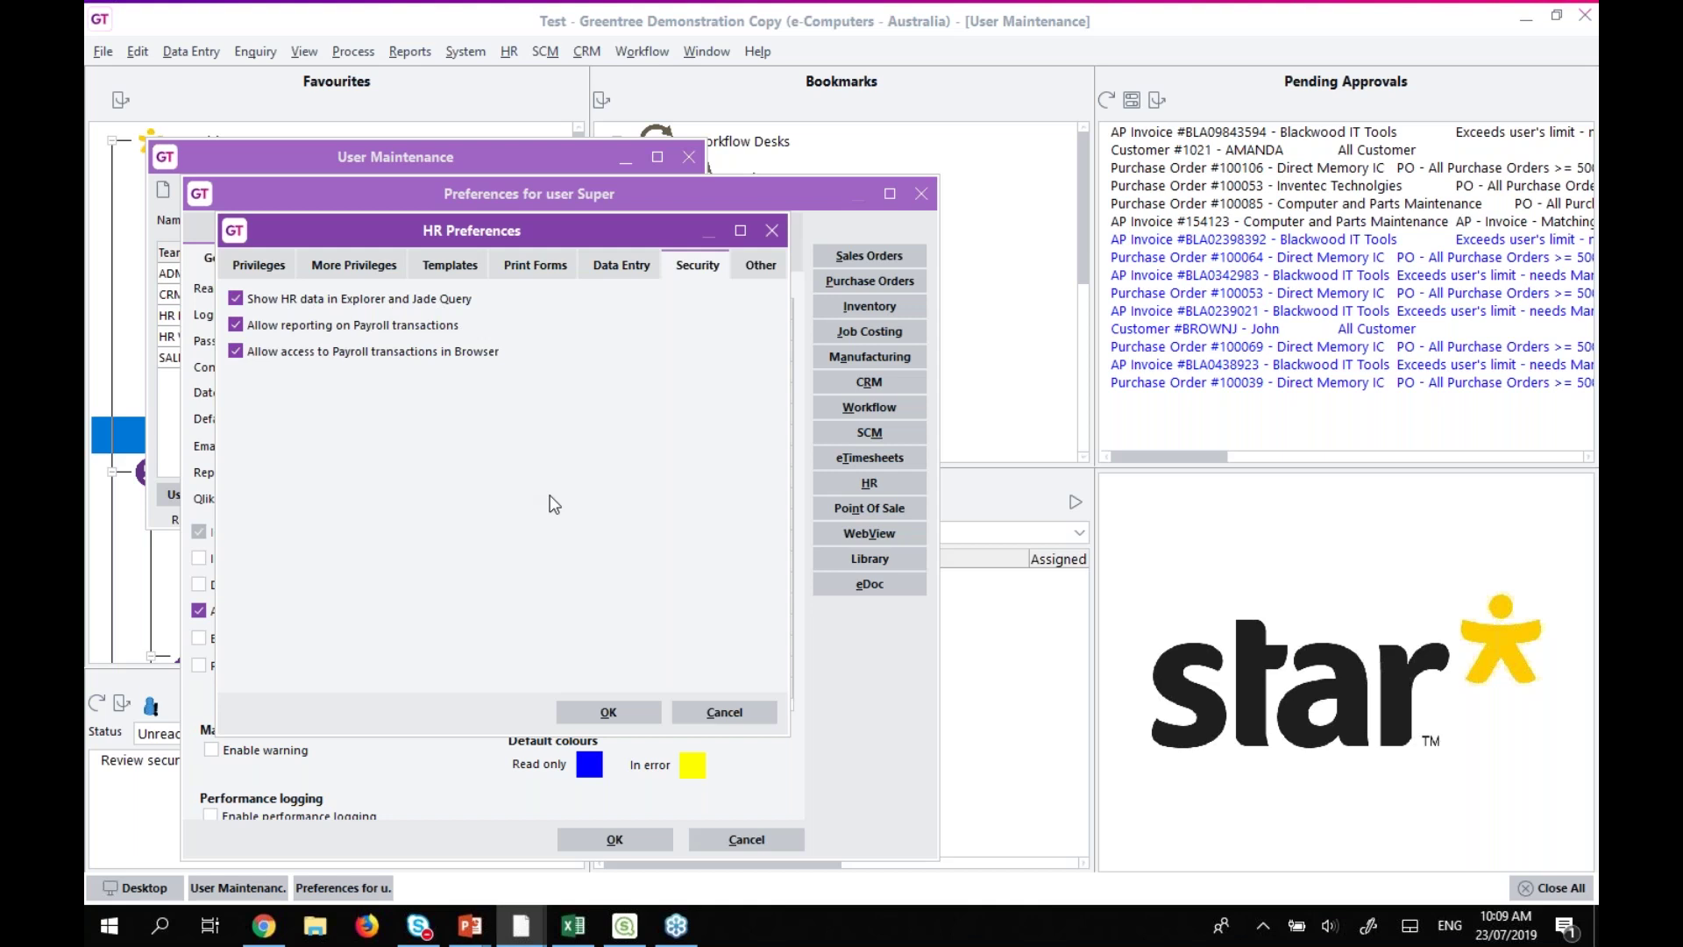
pyautogui.click(721, 712)
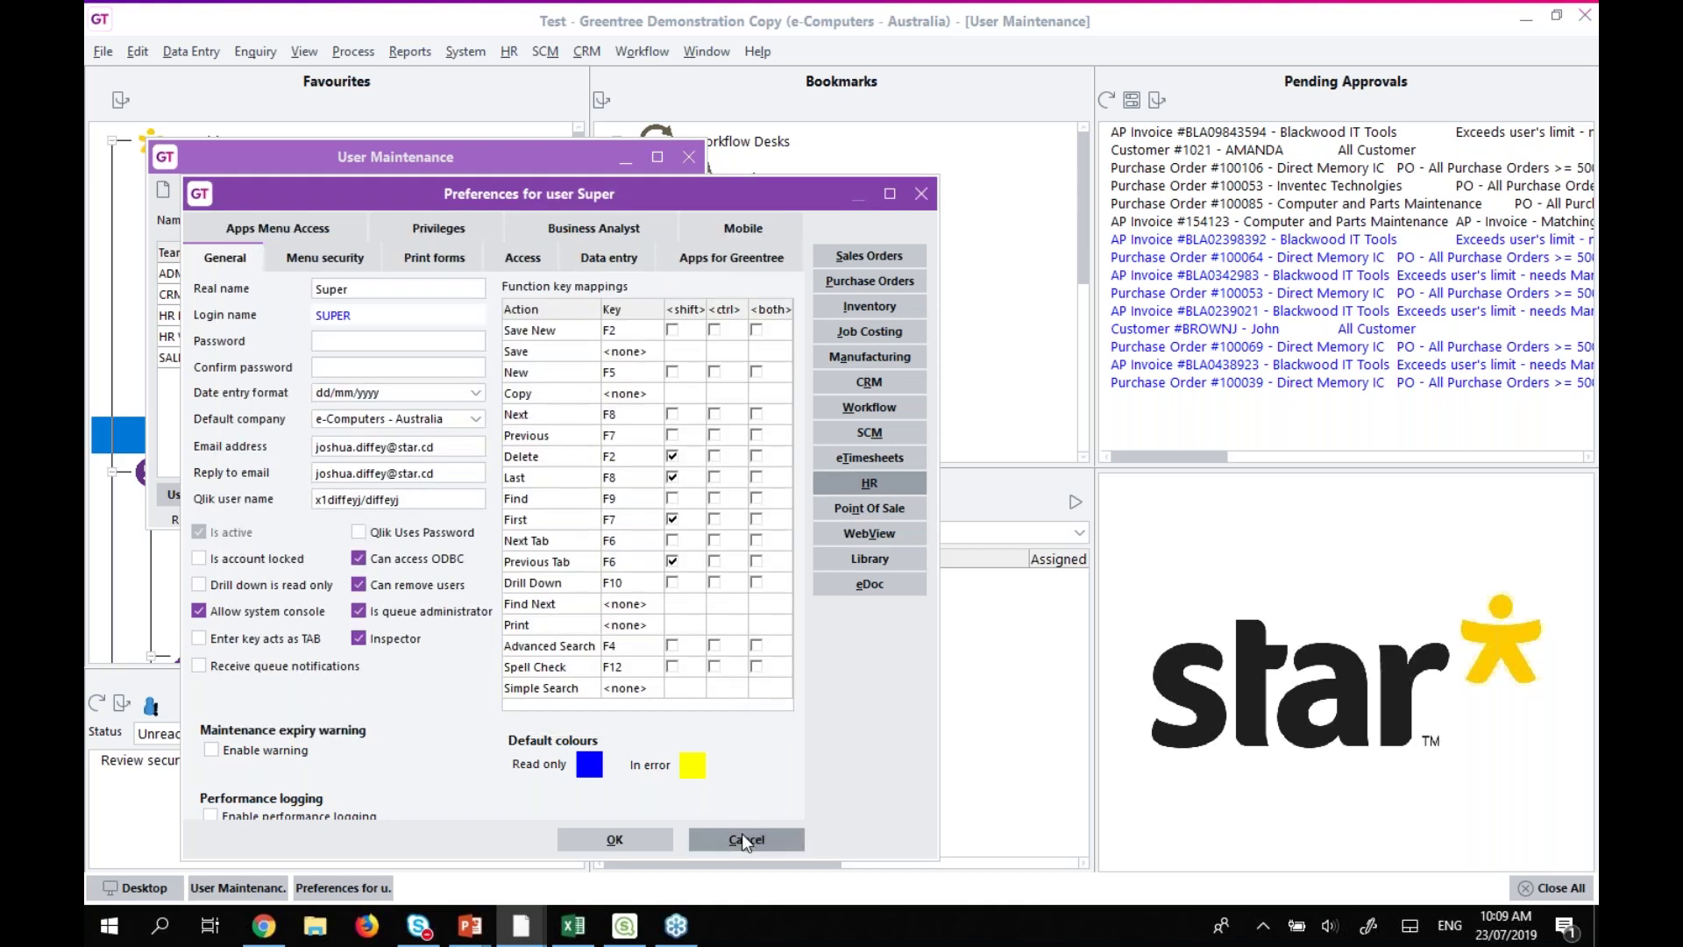
pyautogui.click(743, 840)
pyautogui.click(689, 155)
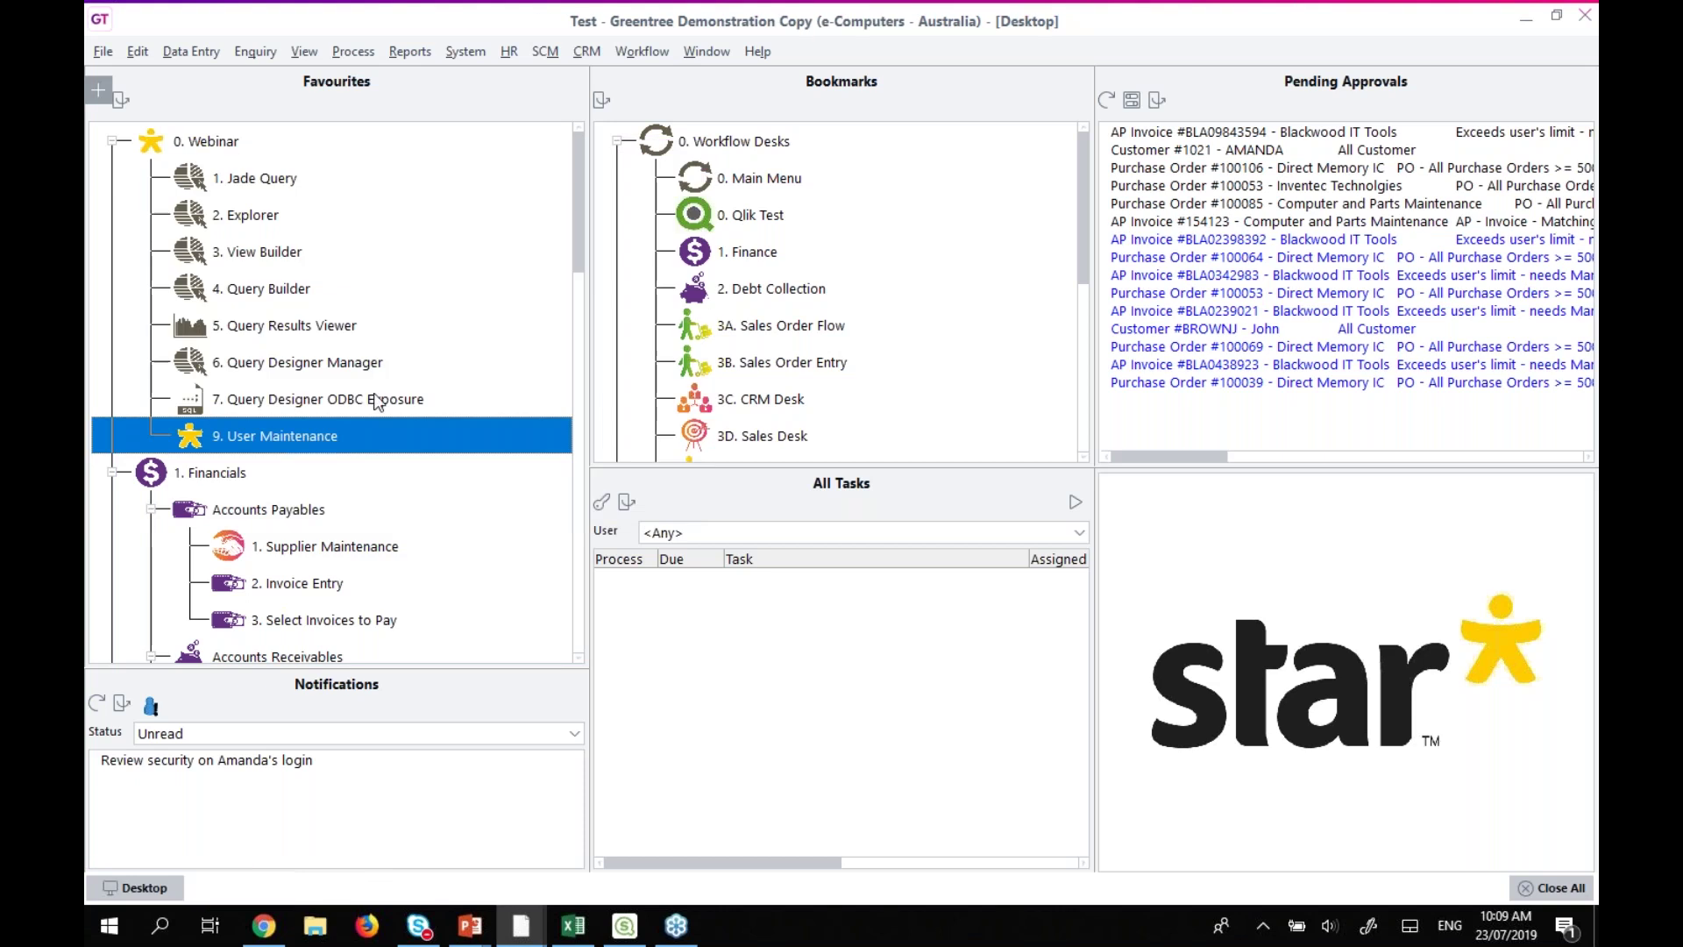
# Open Jade Query and run the Quotes query, listing 78 quote items.
pyautogui.doubleClick(250, 181)
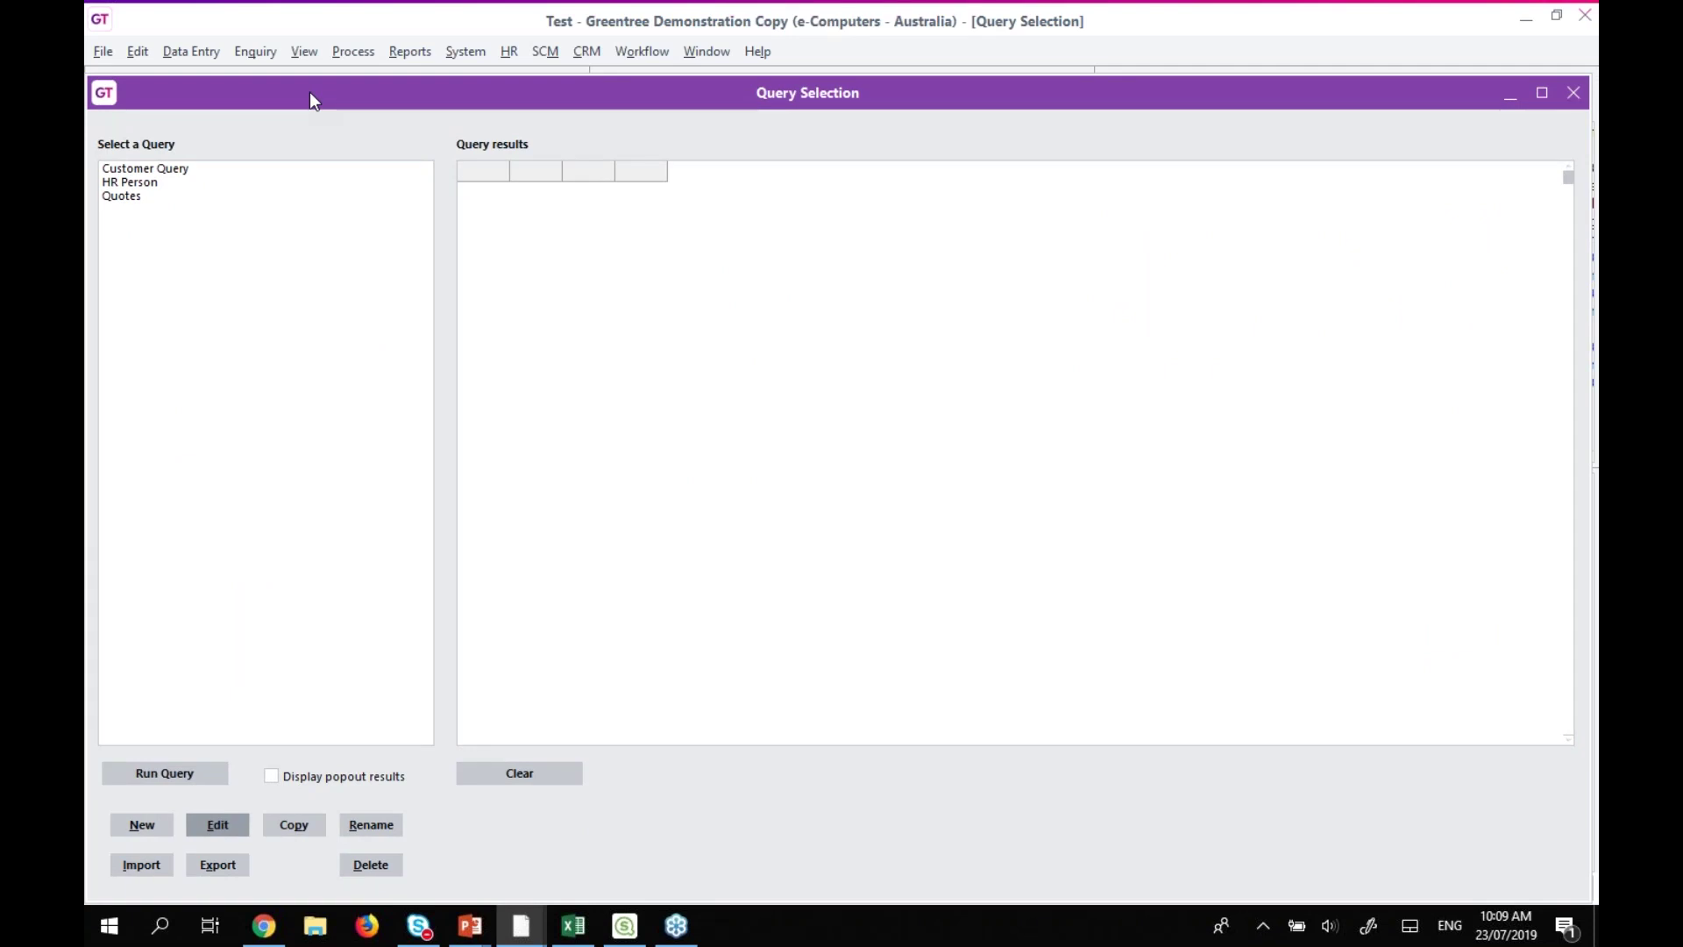
pyautogui.click(125, 196)
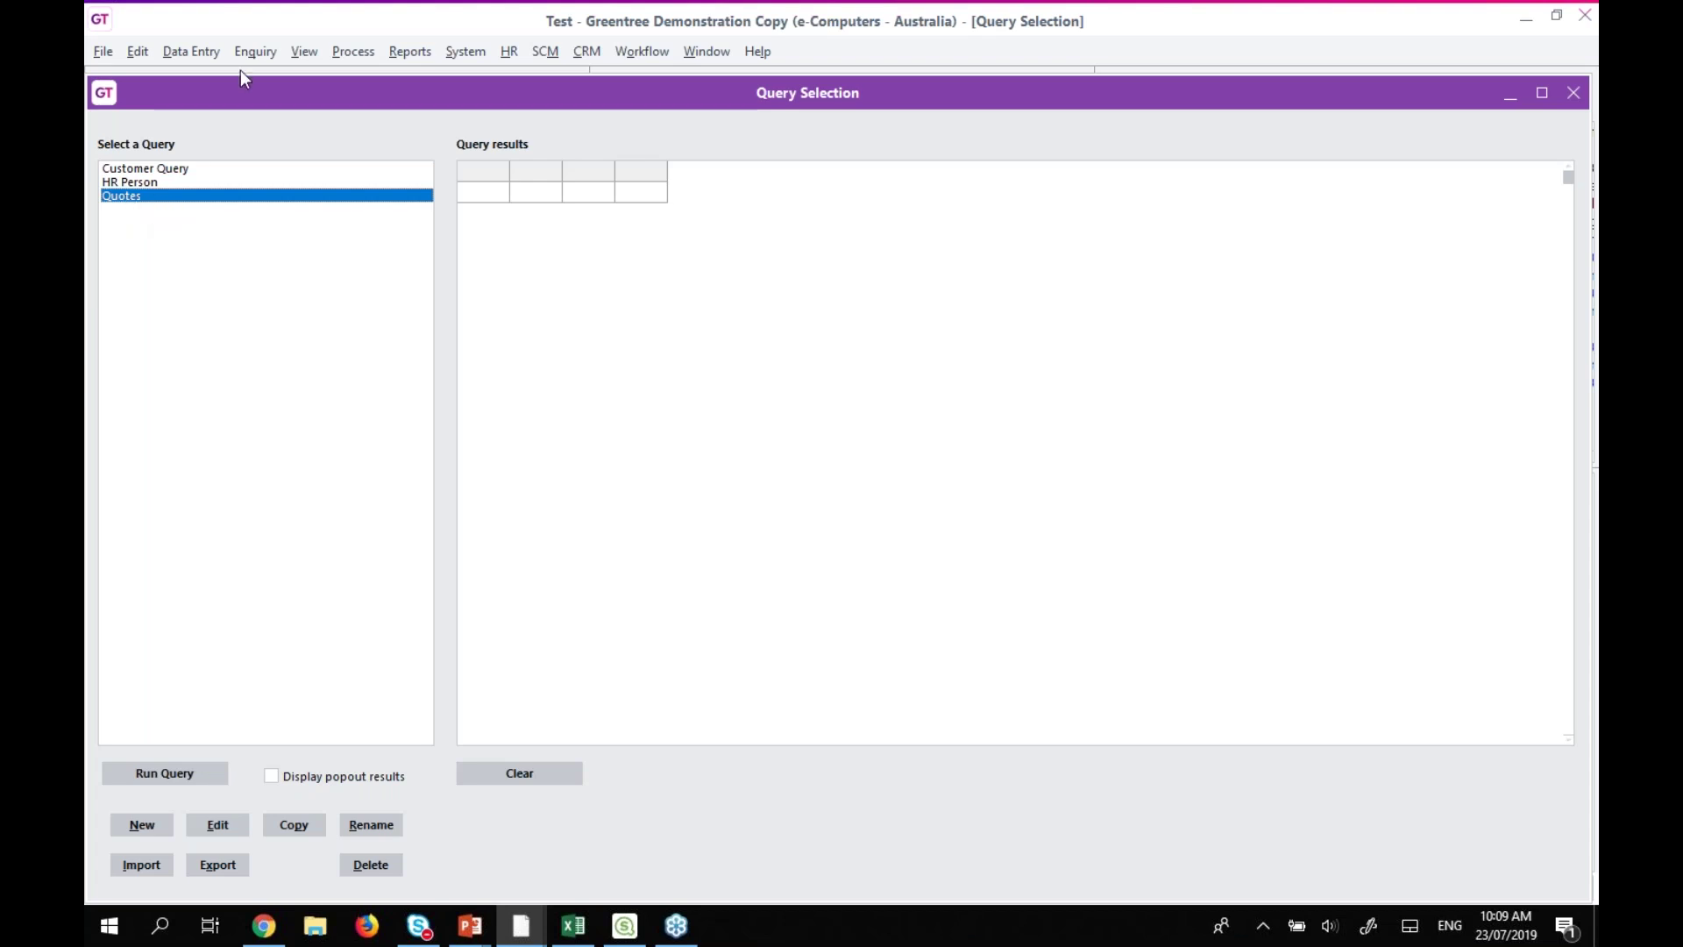
pyautogui.click(207, 773)
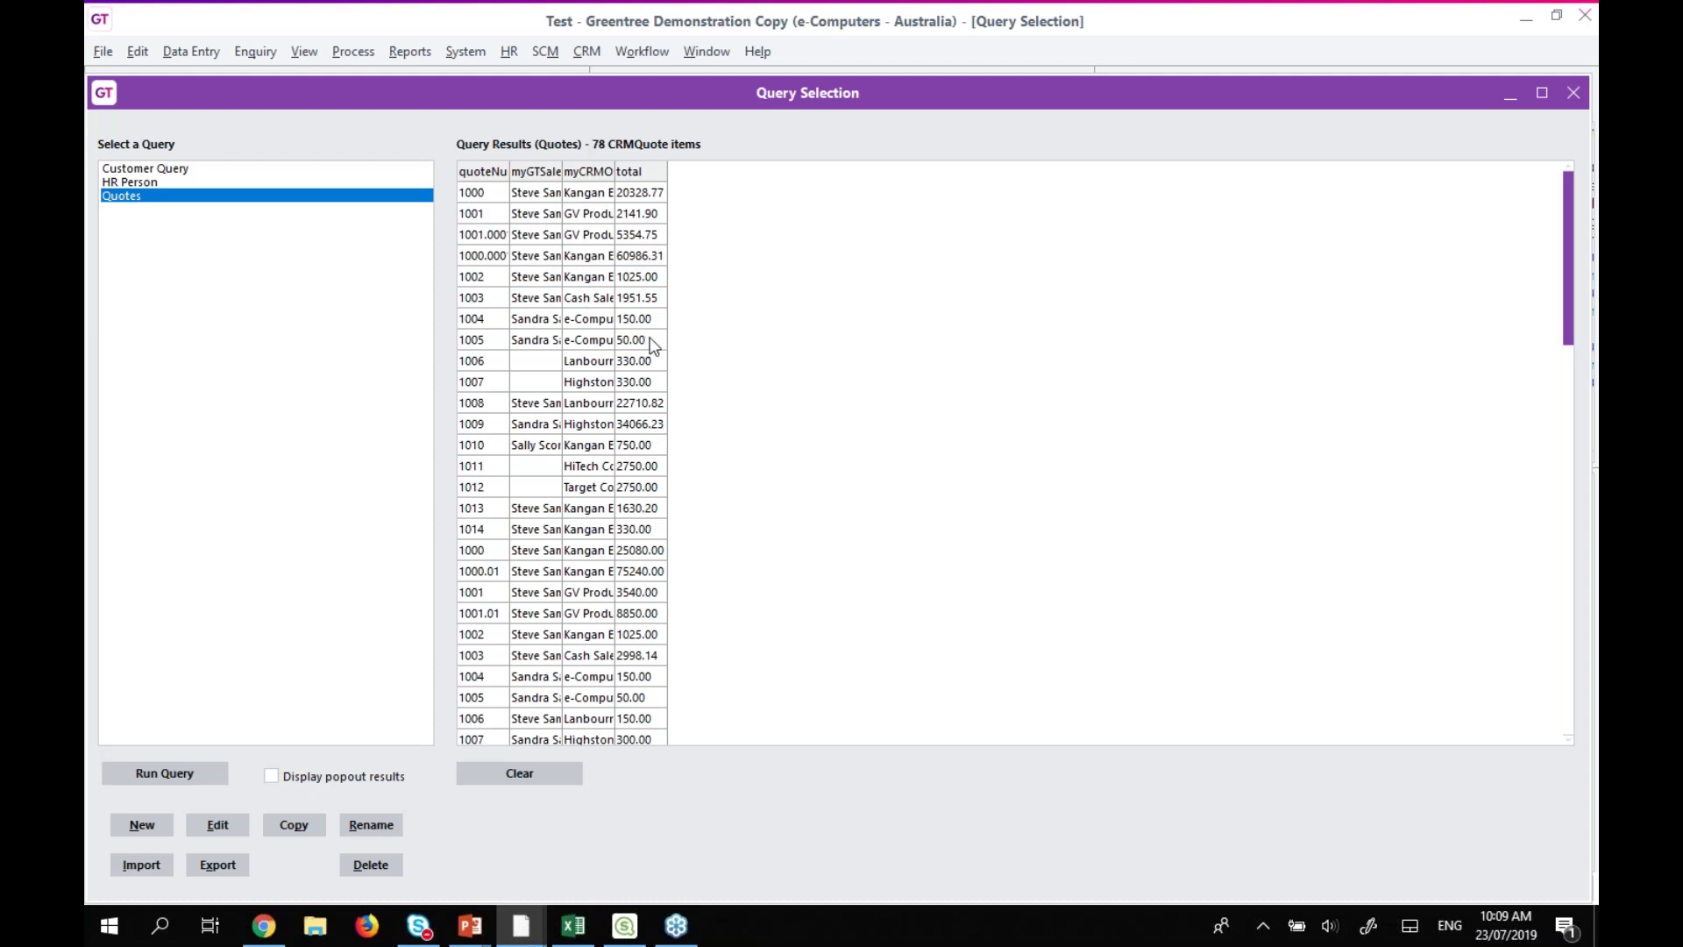
# Switch to the other Greentree window and open its system modules list.
pyautogui.click(529, 940)
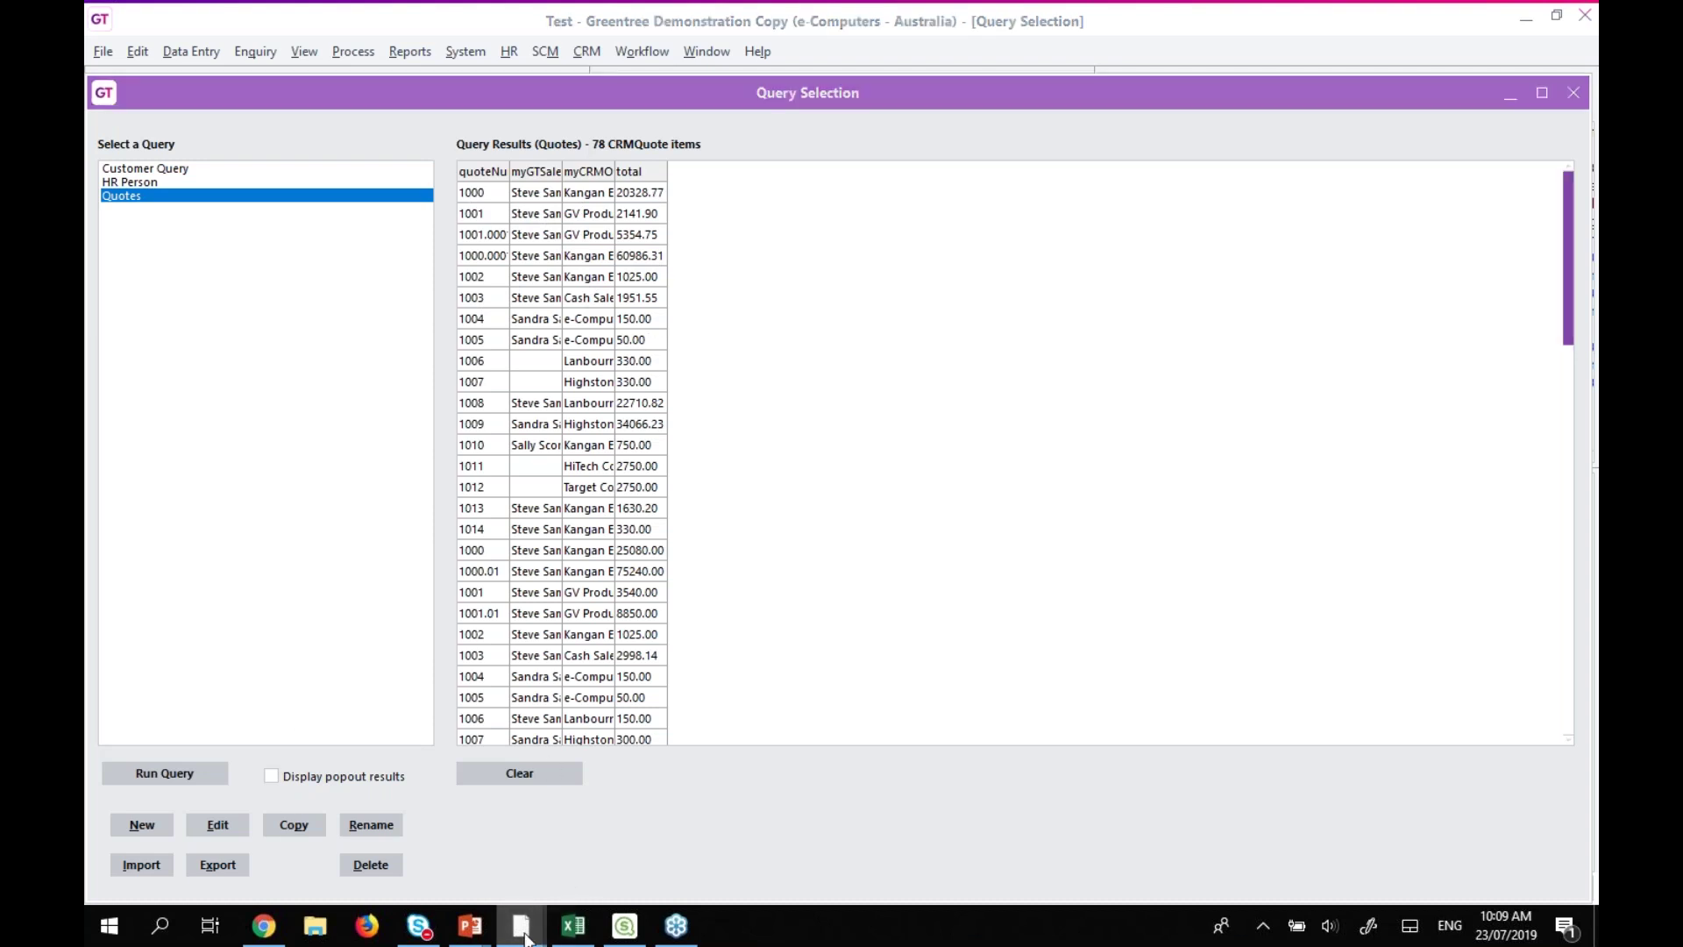
pyautogui.click(588, 855)
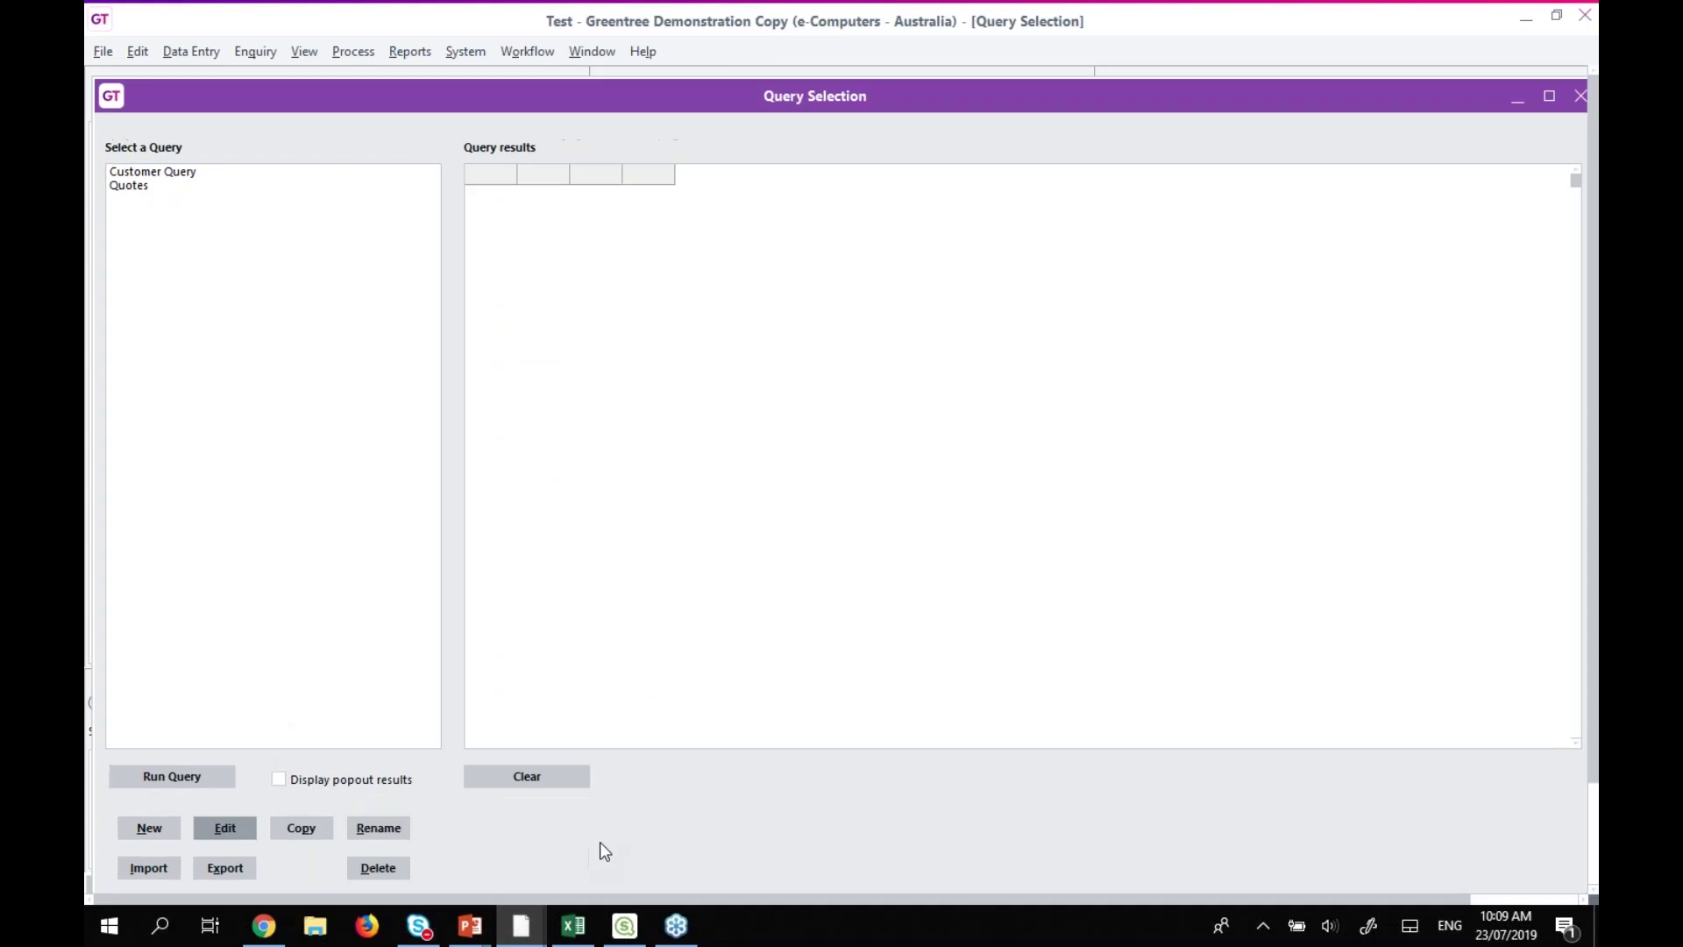
pyautogui.click(471, 54)
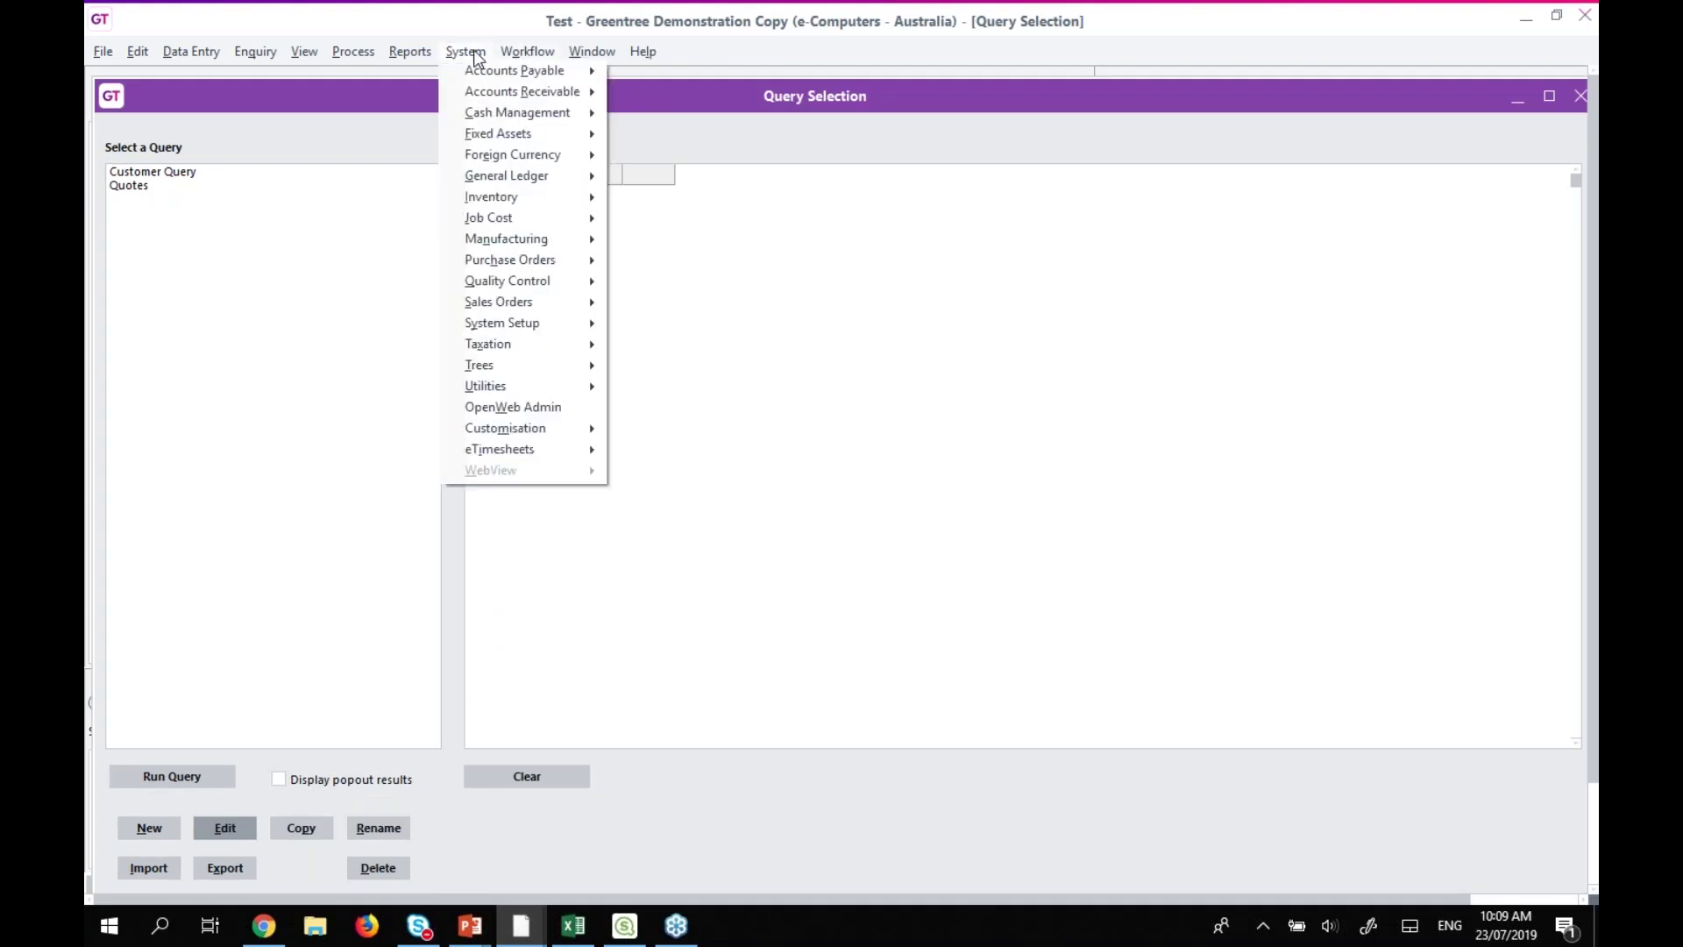
# Run Quotes in the second window (78 CRMQuote items), then close Query Selection.
pyautogui.click(513, 53)
pyautogui.click(469, 52)
pyautogui.click(254, 249)
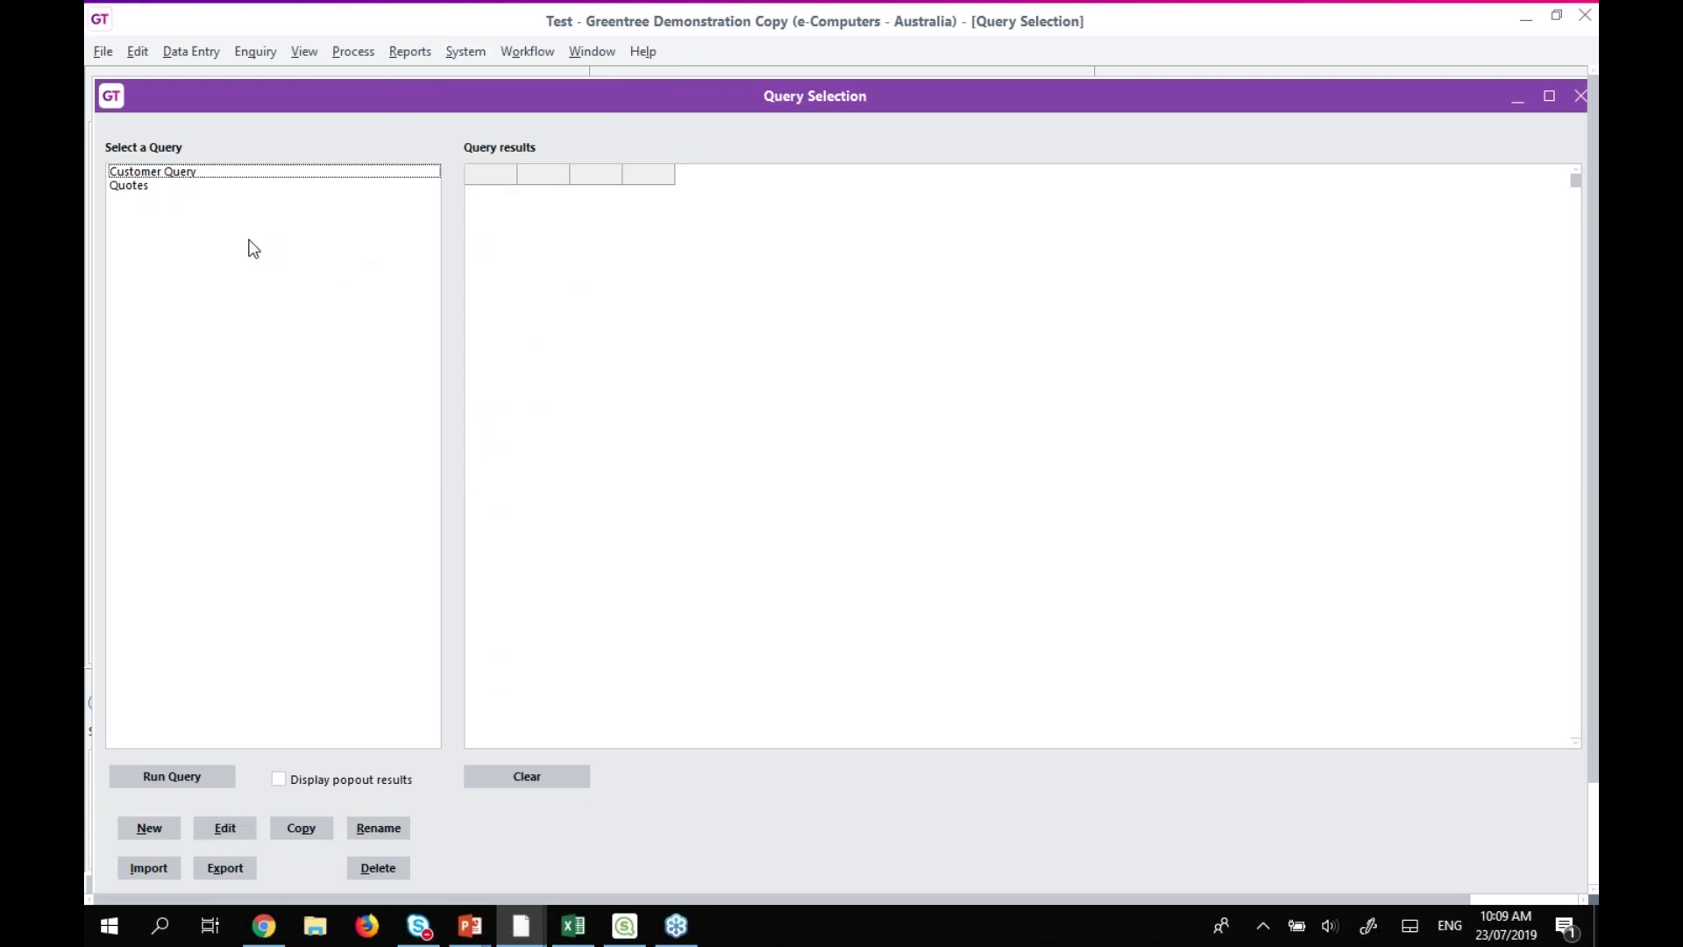
pyautogui.click(159, 186)
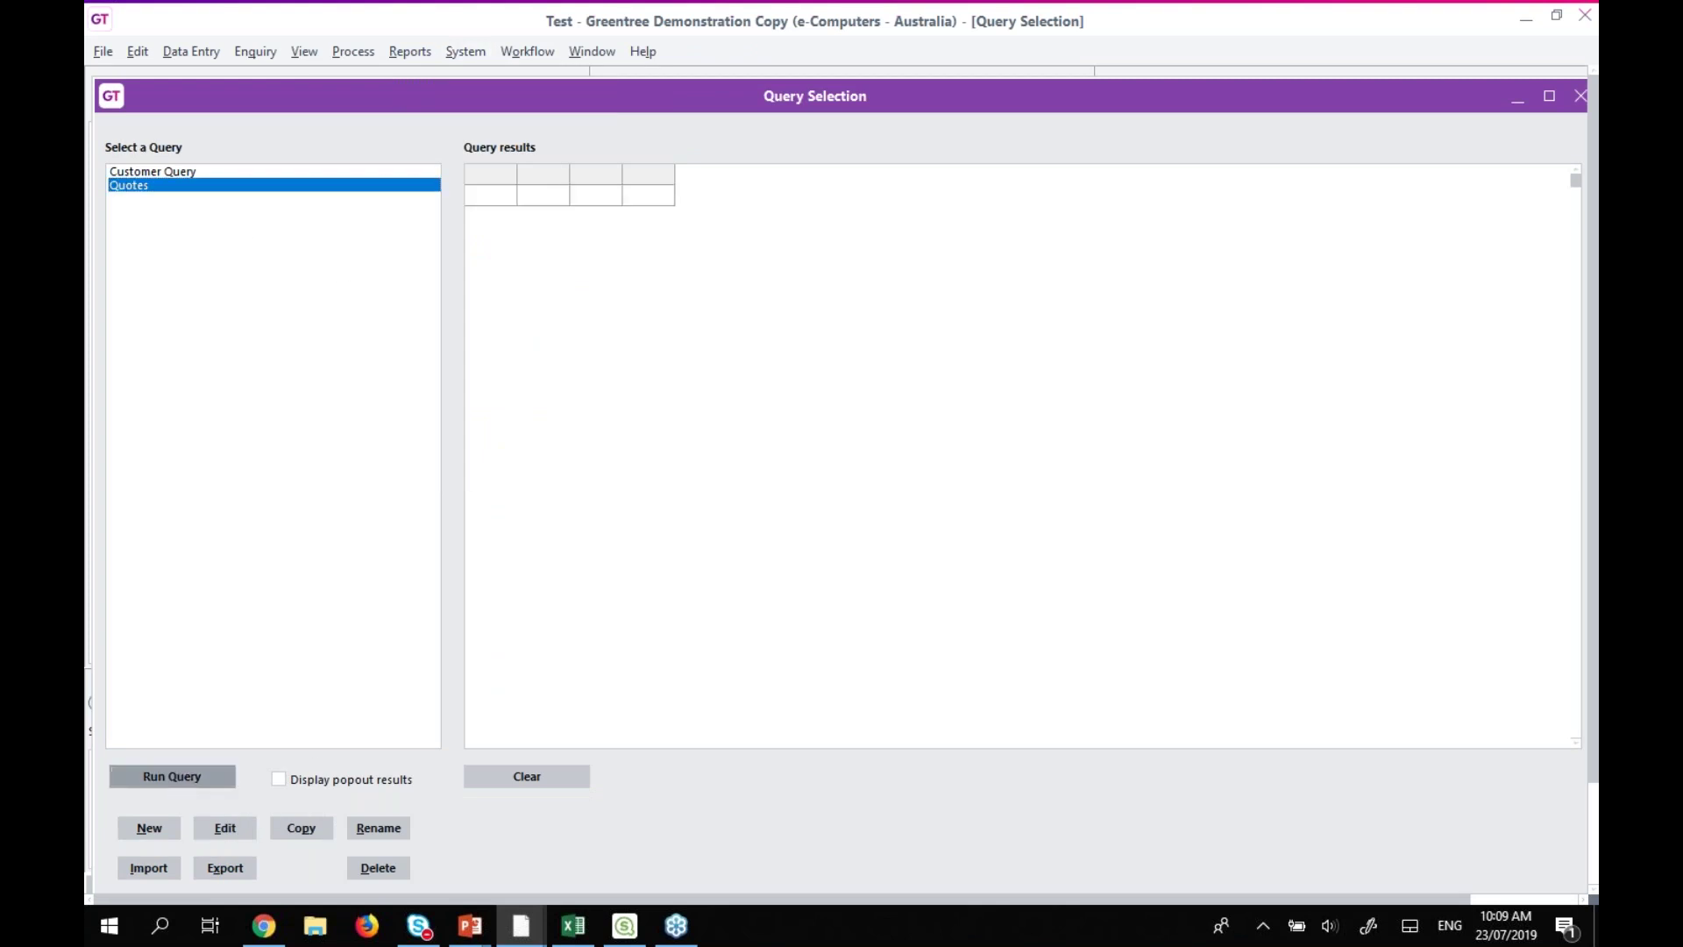
pyautogui.click(172, 776)
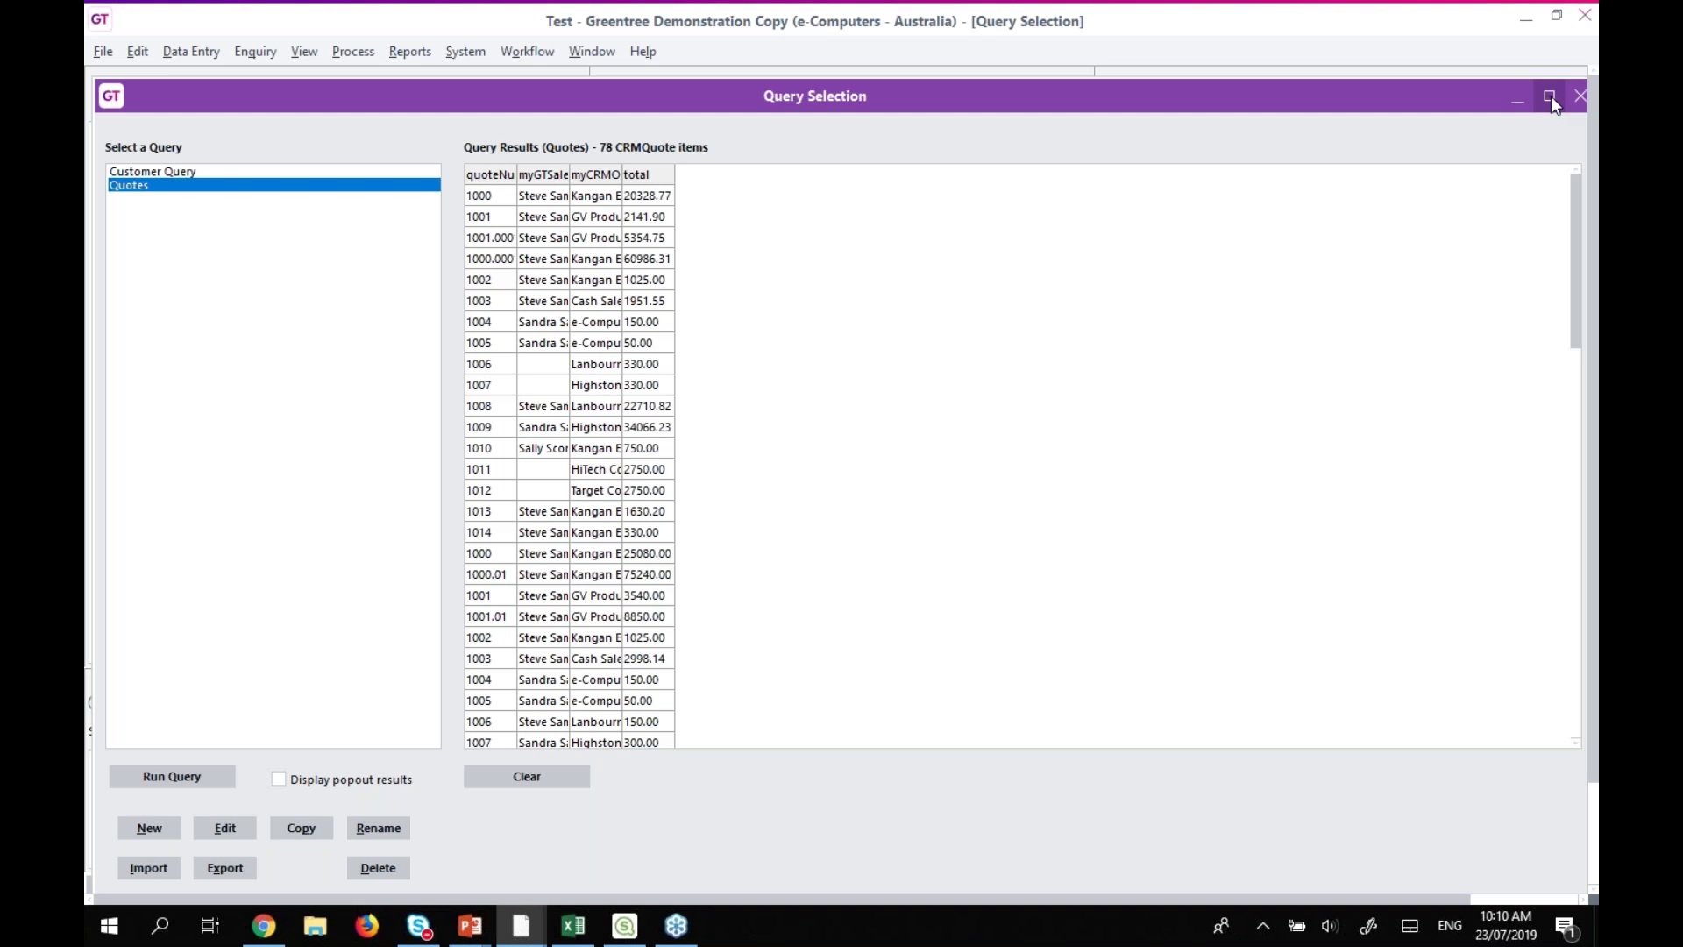
pyautogui.click(1579, 96)
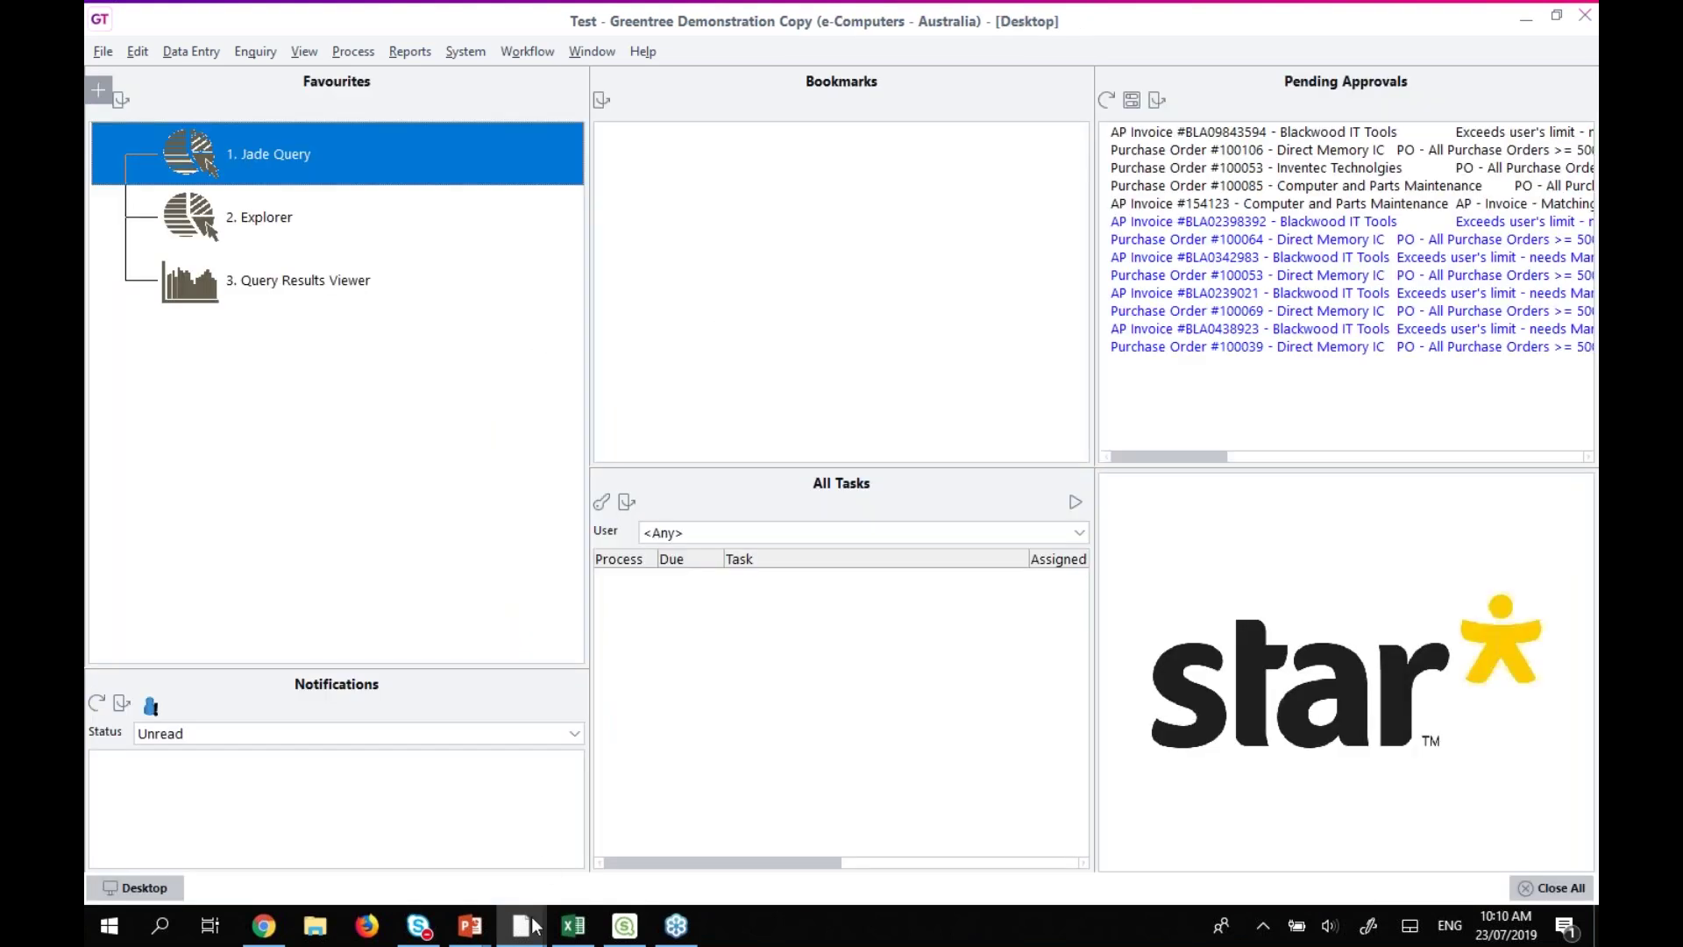
# Switch to the second Greentree session, close its Query Selection window and show the 2. Explorer favourite.
pyautogui.moveTo(532, 926)
pyautogui.click(435, 856)
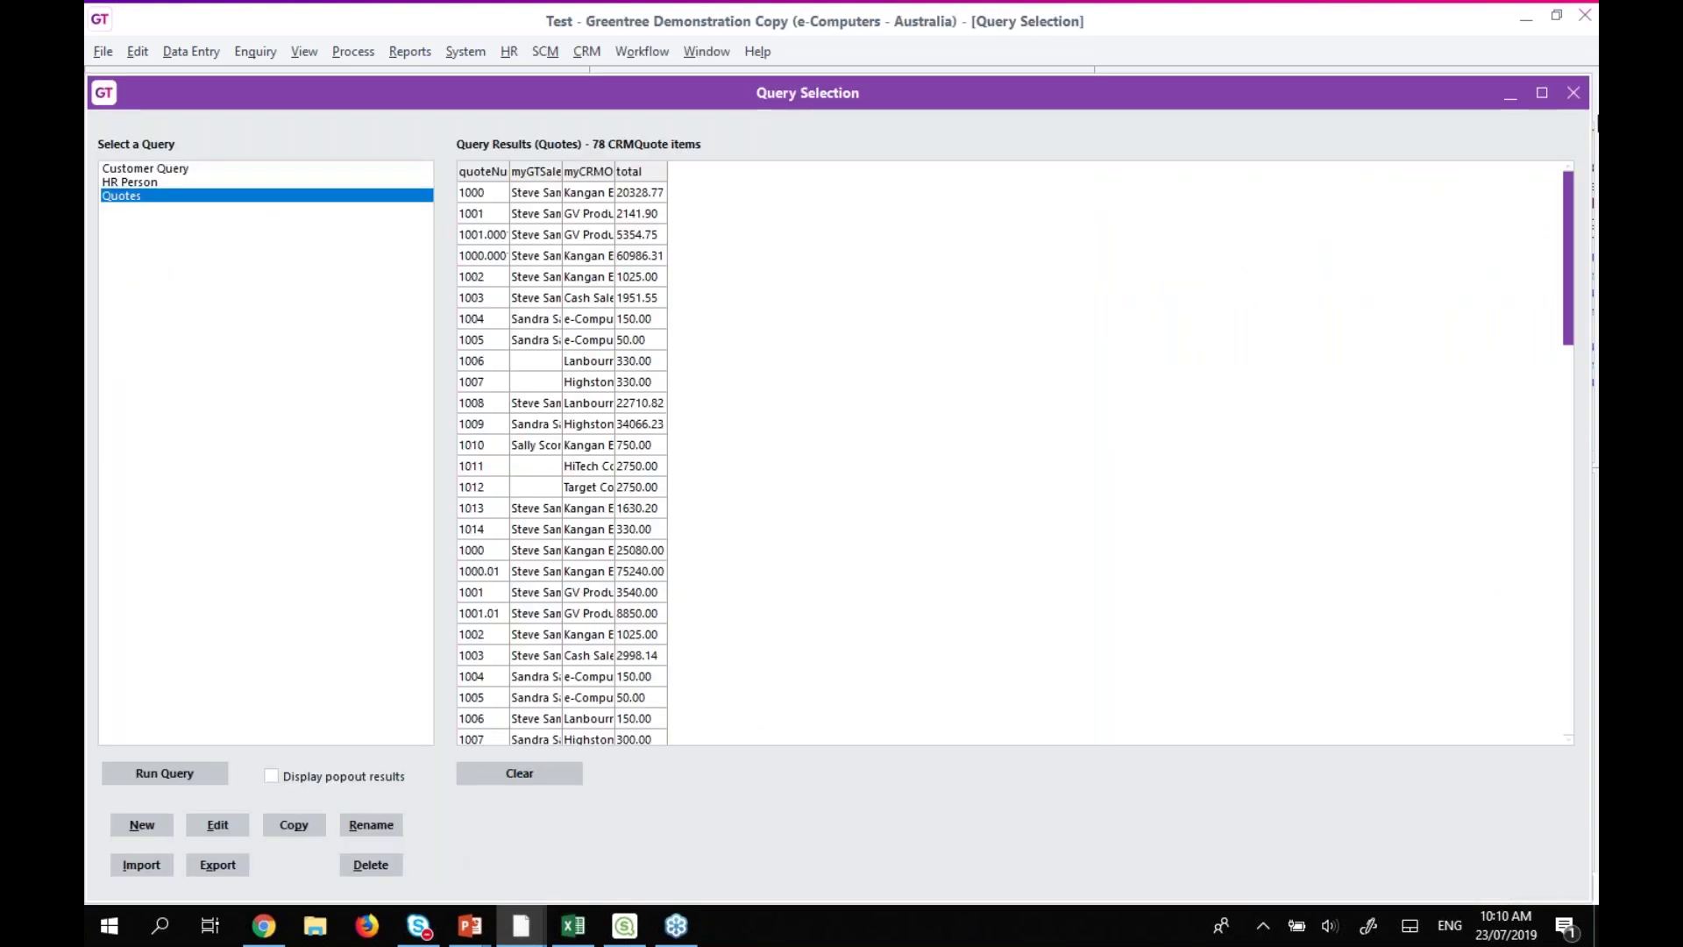
pyautogui.click(1573, 93)
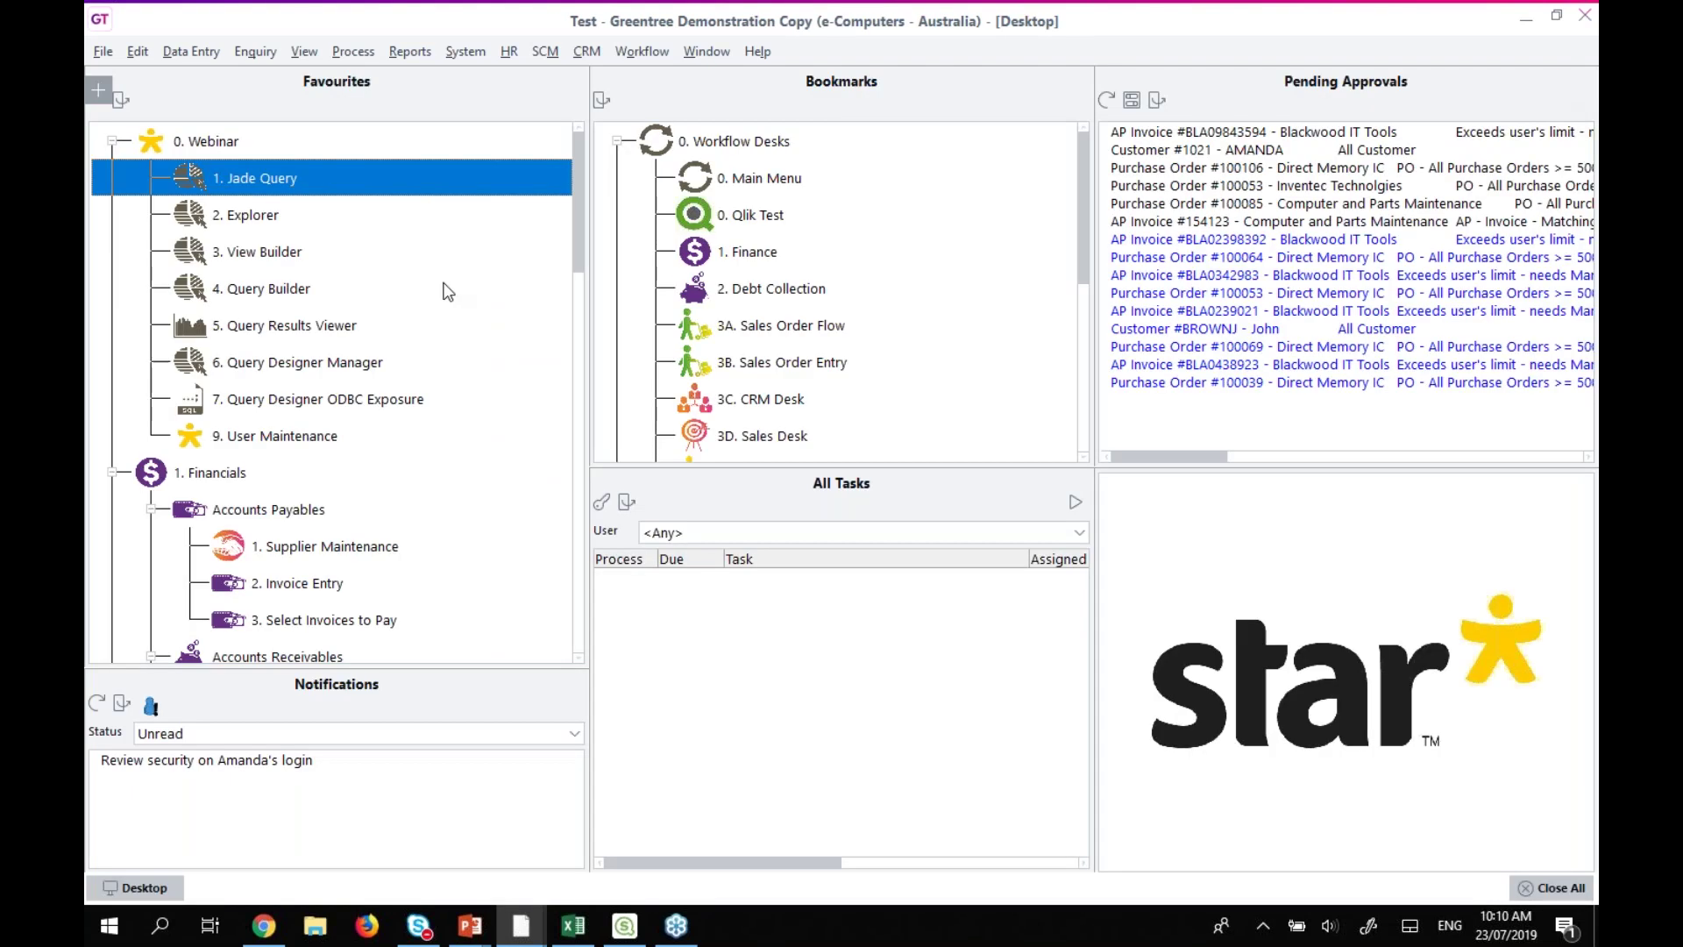
pyautogui.click(258, 221)
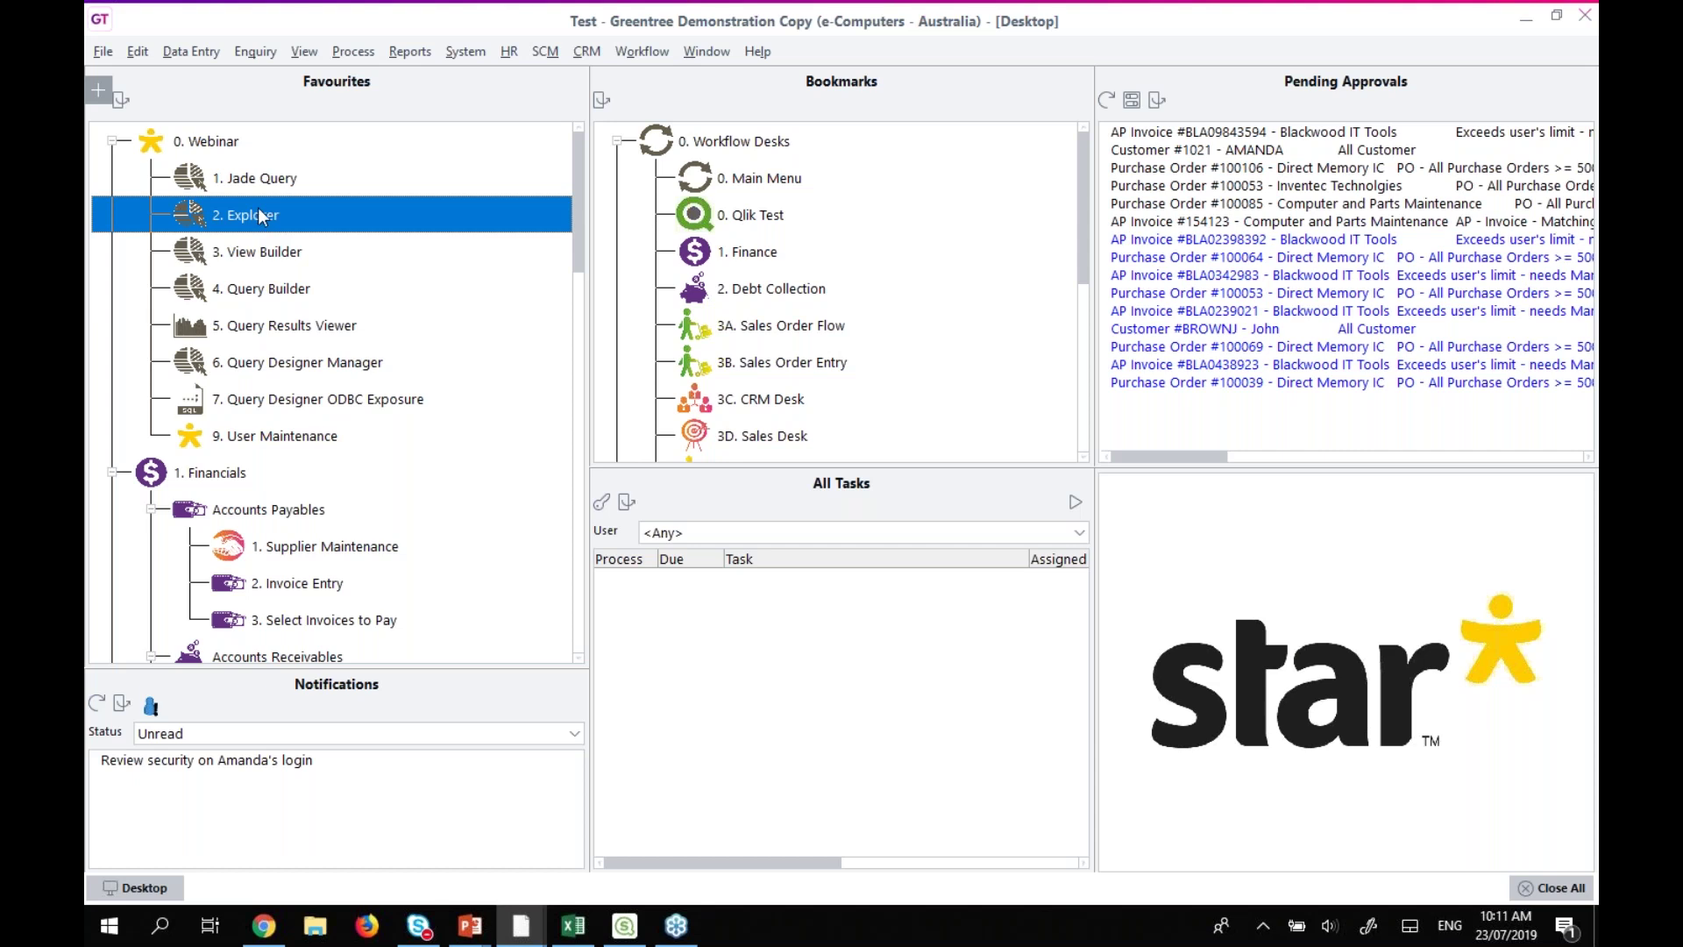
pyautogui.click(194, 56)
# Open Accounts Receivable Customer Maintenance and start an Explorer search over AR Customers.
pyautogui.moveTo(198, 91)
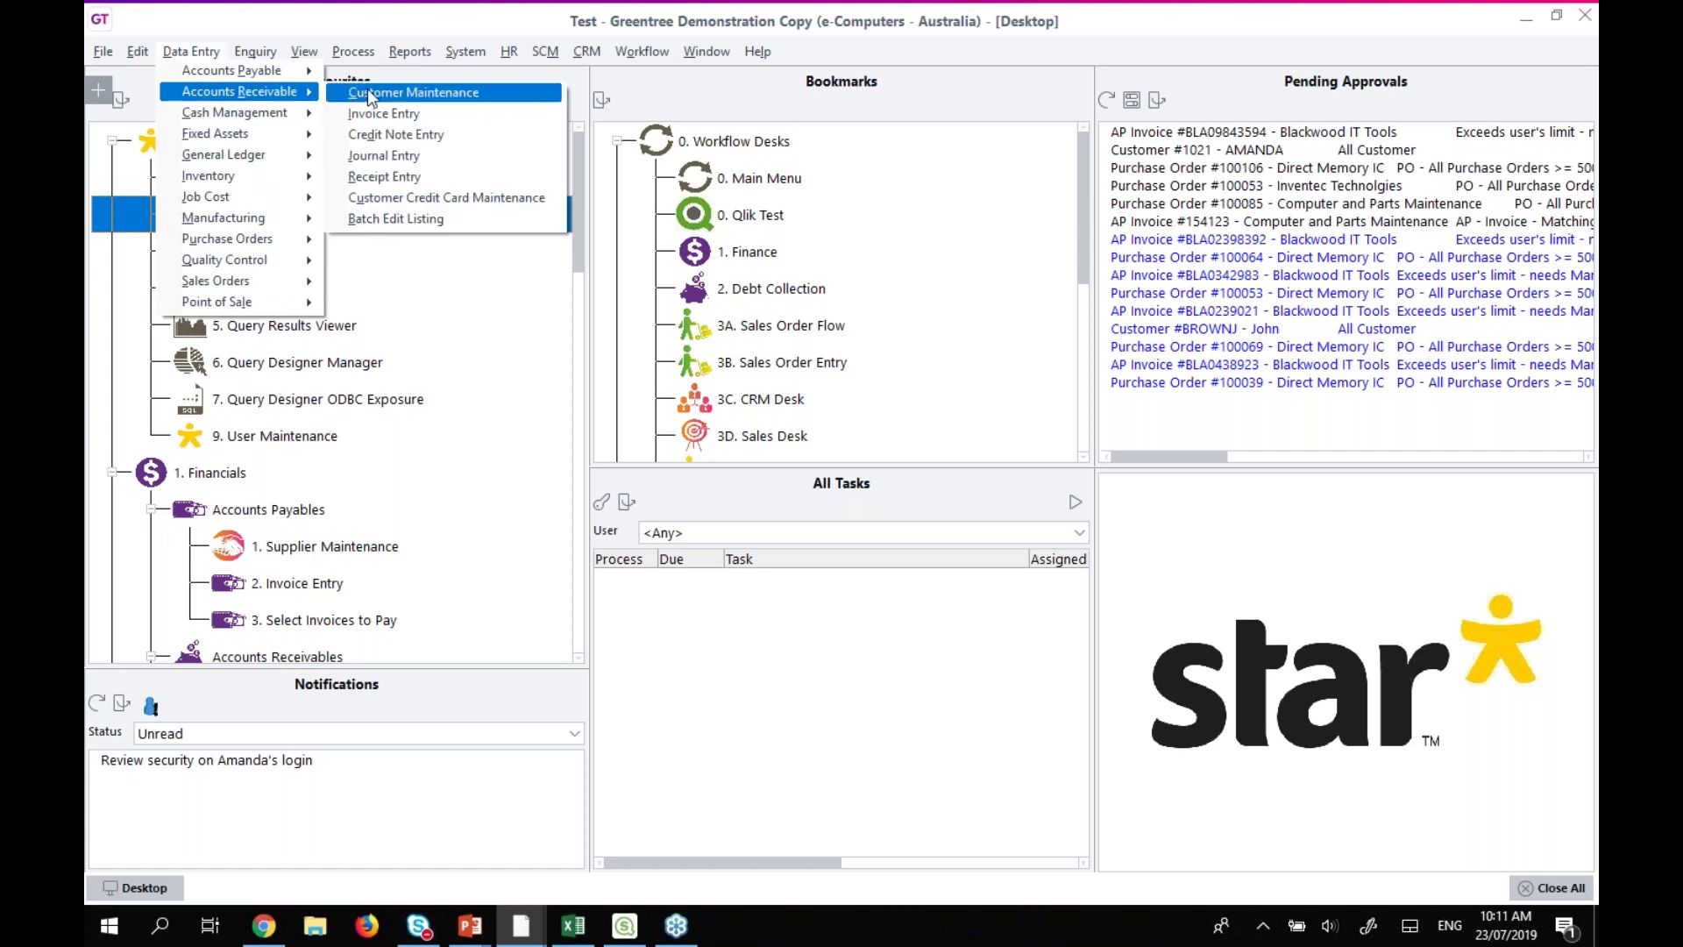
pyautogui.click(366, 90)
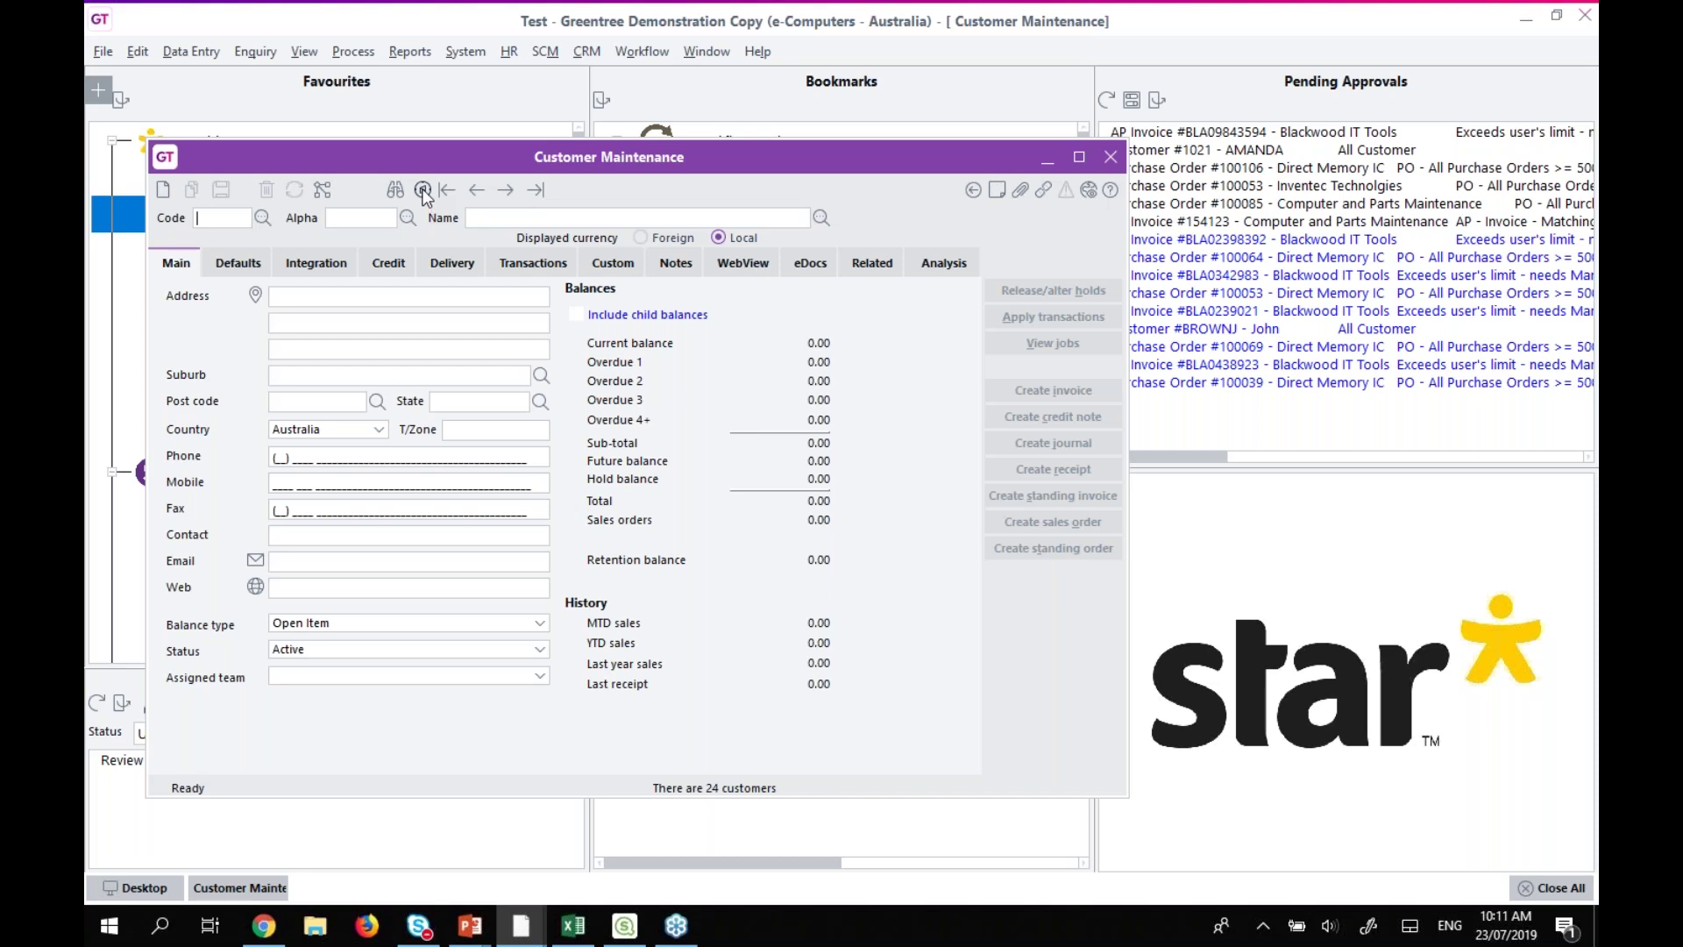
pyautogui.click(422, 189)
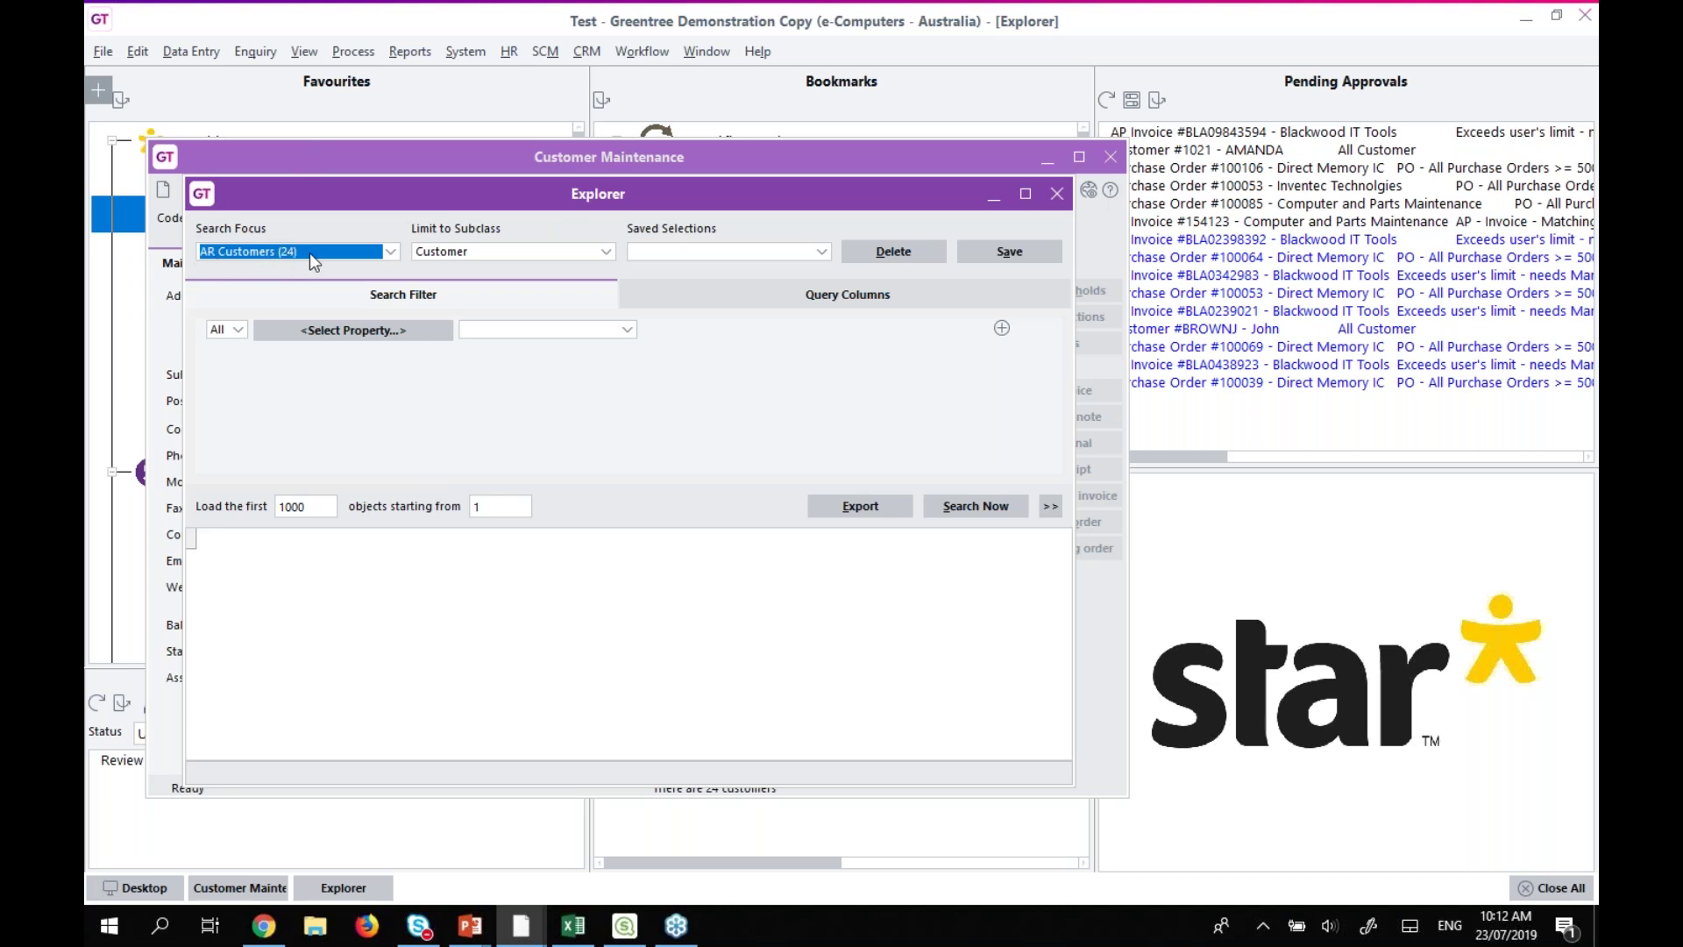
pyautogui.click(825, 253)
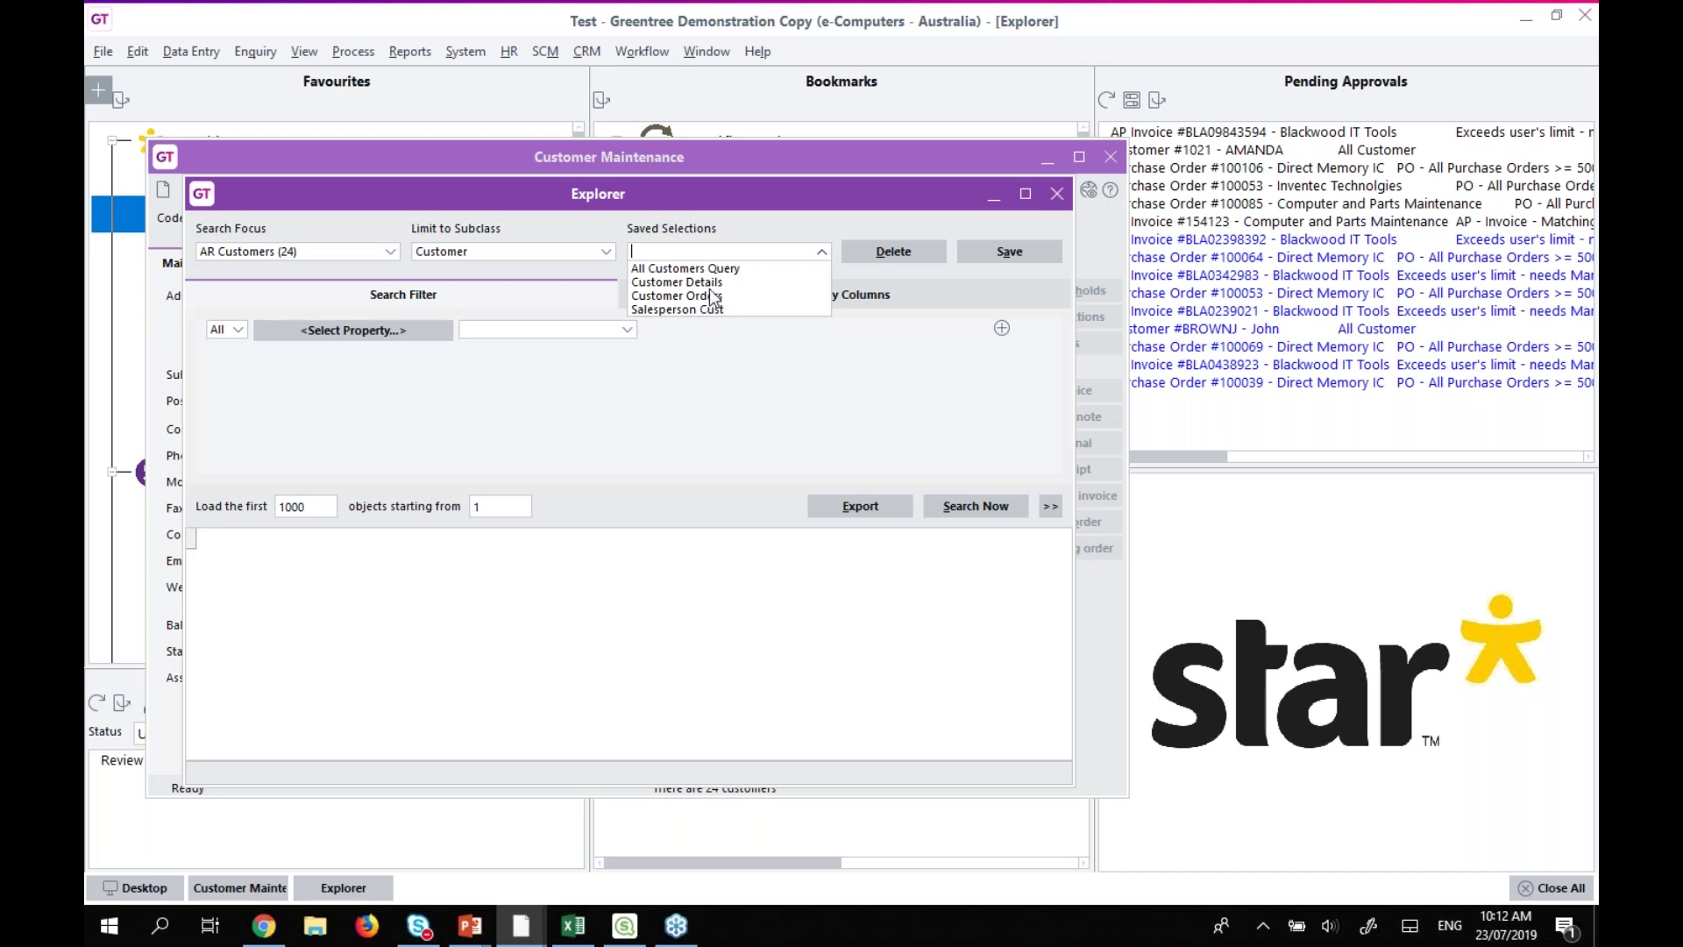
# Load the saved selection All Customers Query.
pyautogui.click(666, 268)
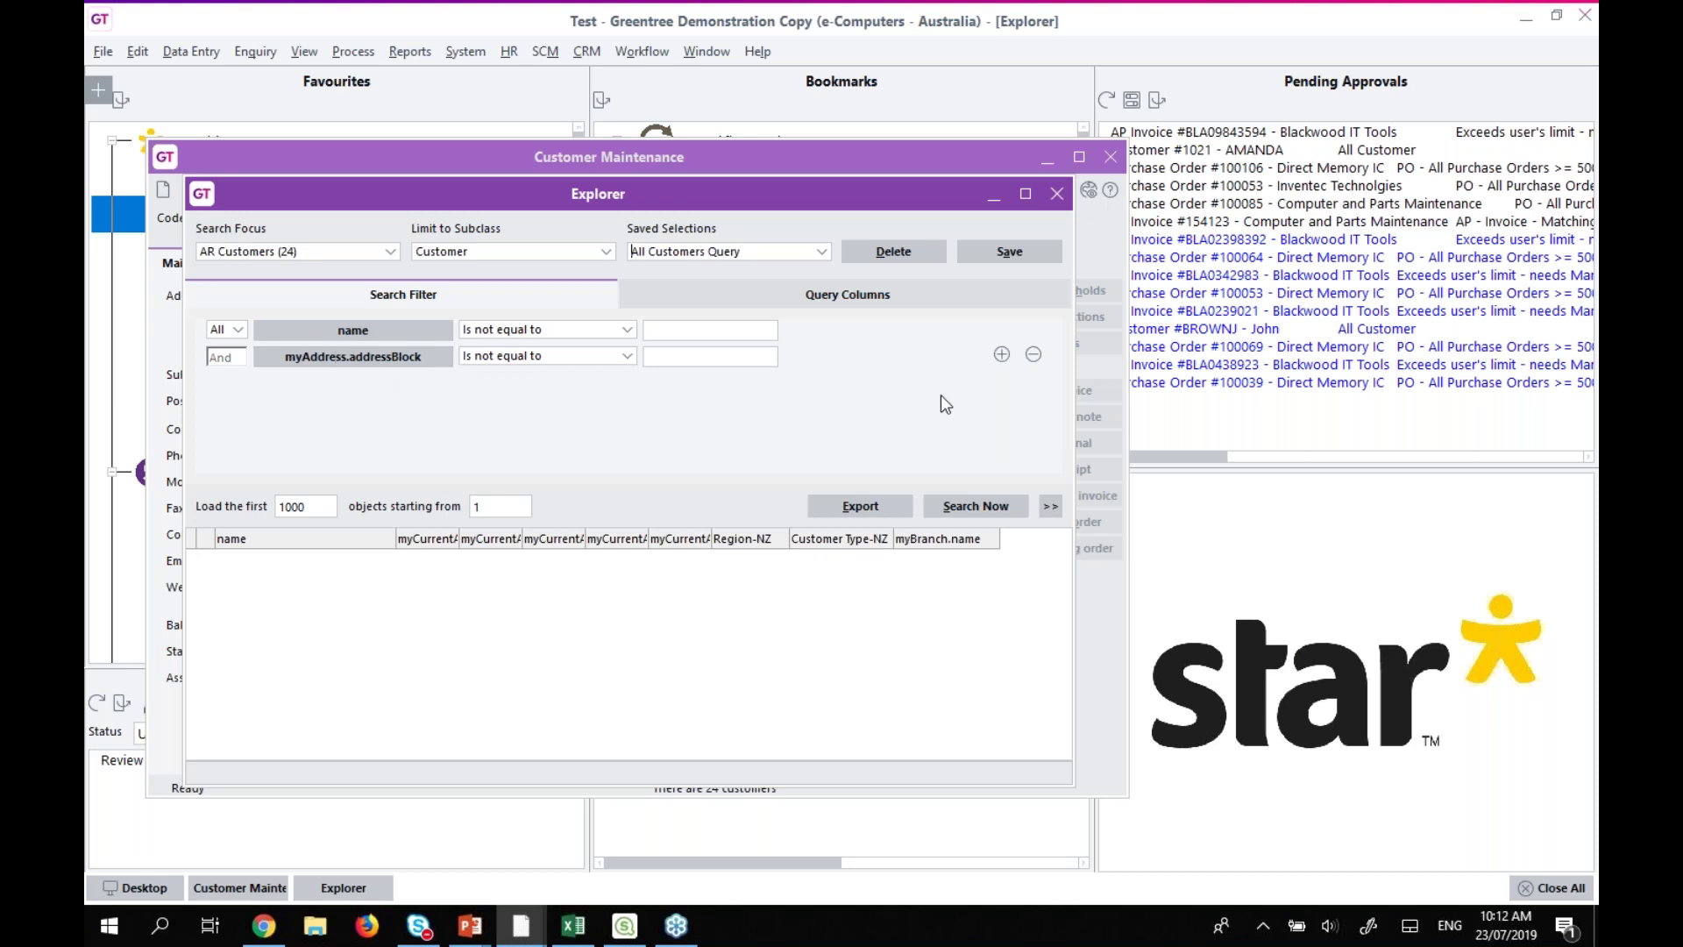
# Add a third filter row using myCurrentPeriodSummary.ytdSales as its property.
pyautogui.click(1003, 354)
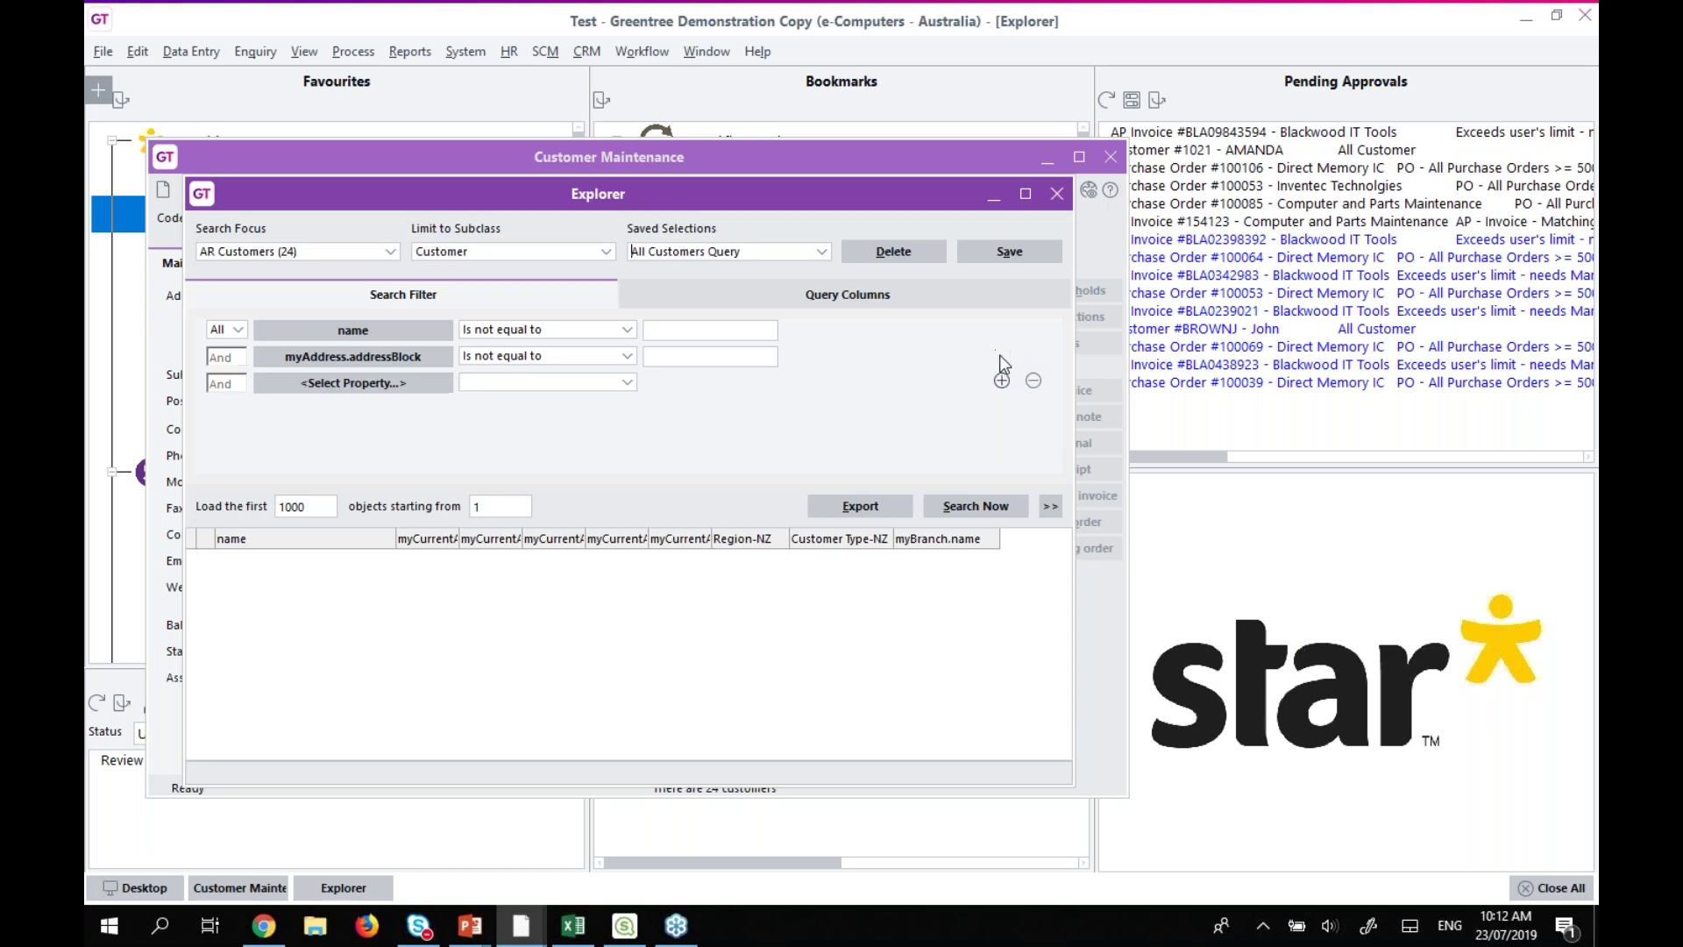
pyautogui.click(356, 383)
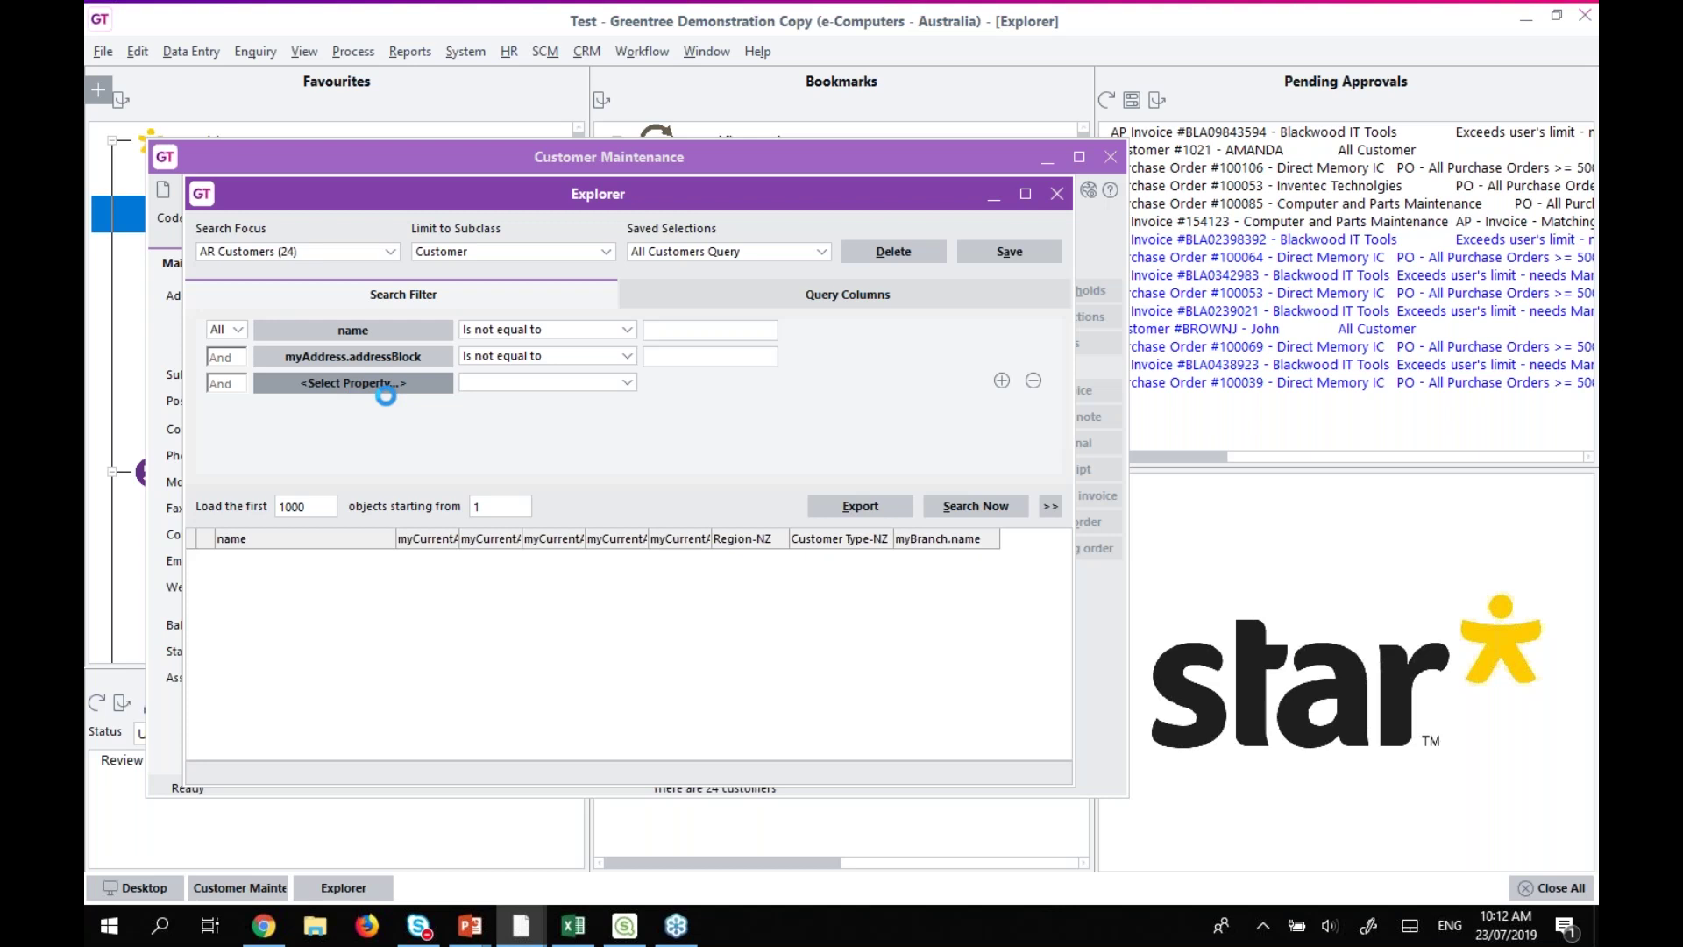
pyautogui.moveTo(1350, 245); pyautogui.dragTo(1343, 319)
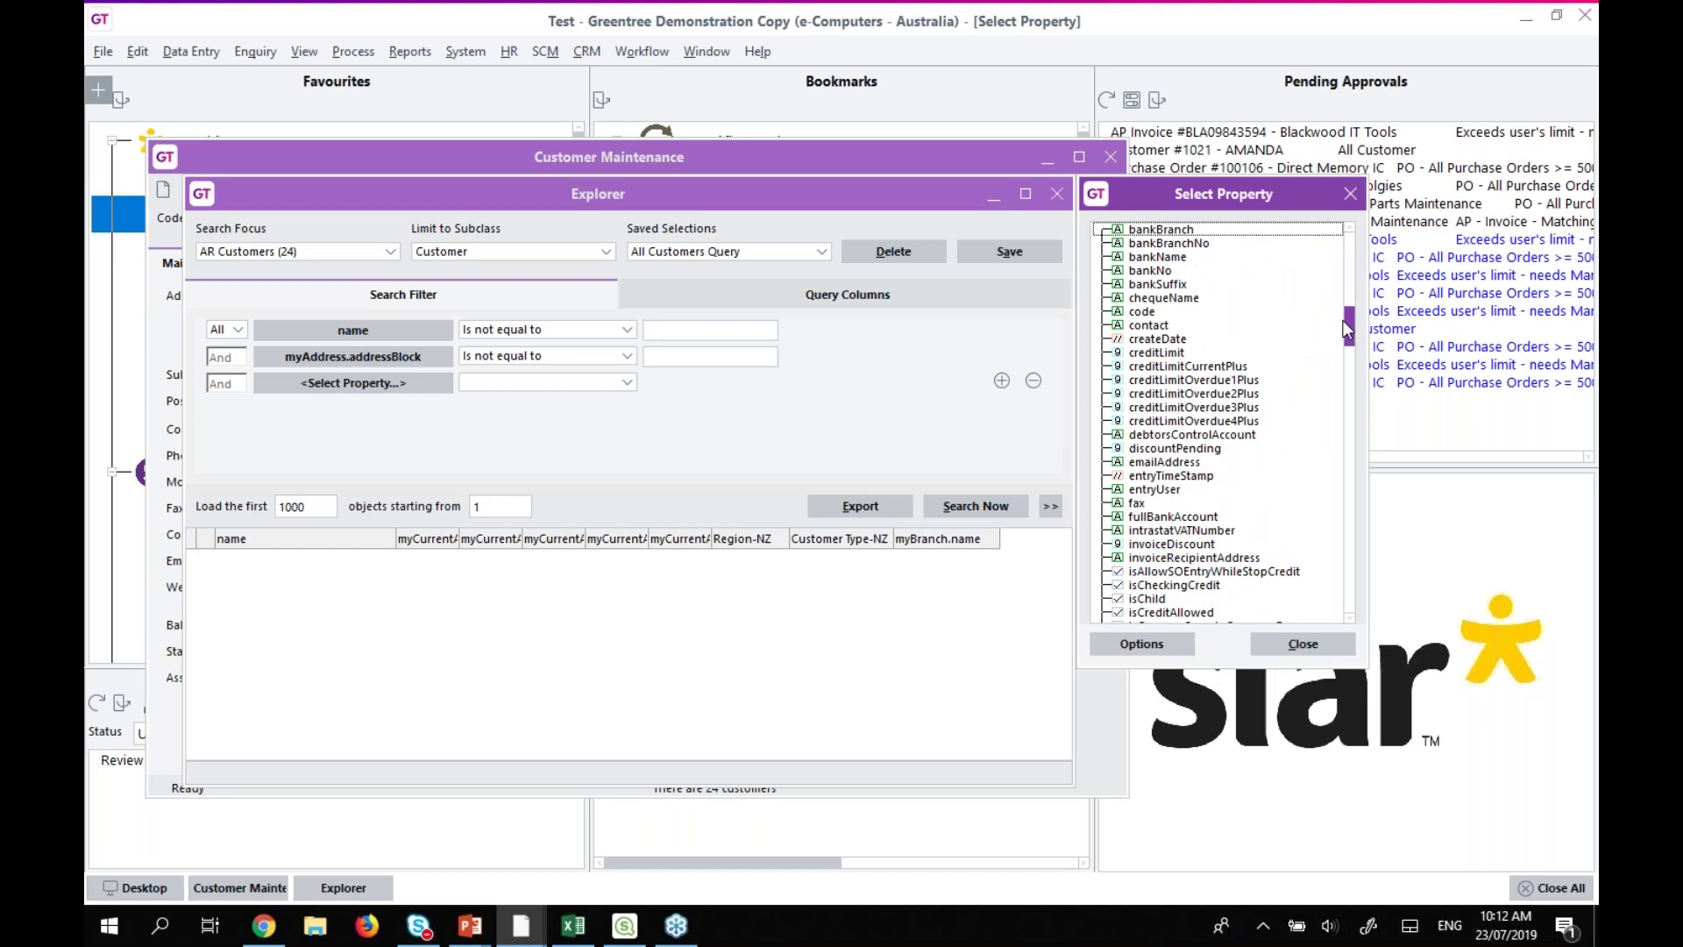
pyautogui.moveTo(1343, 320); pyautogui.dragTo(1343, 382)
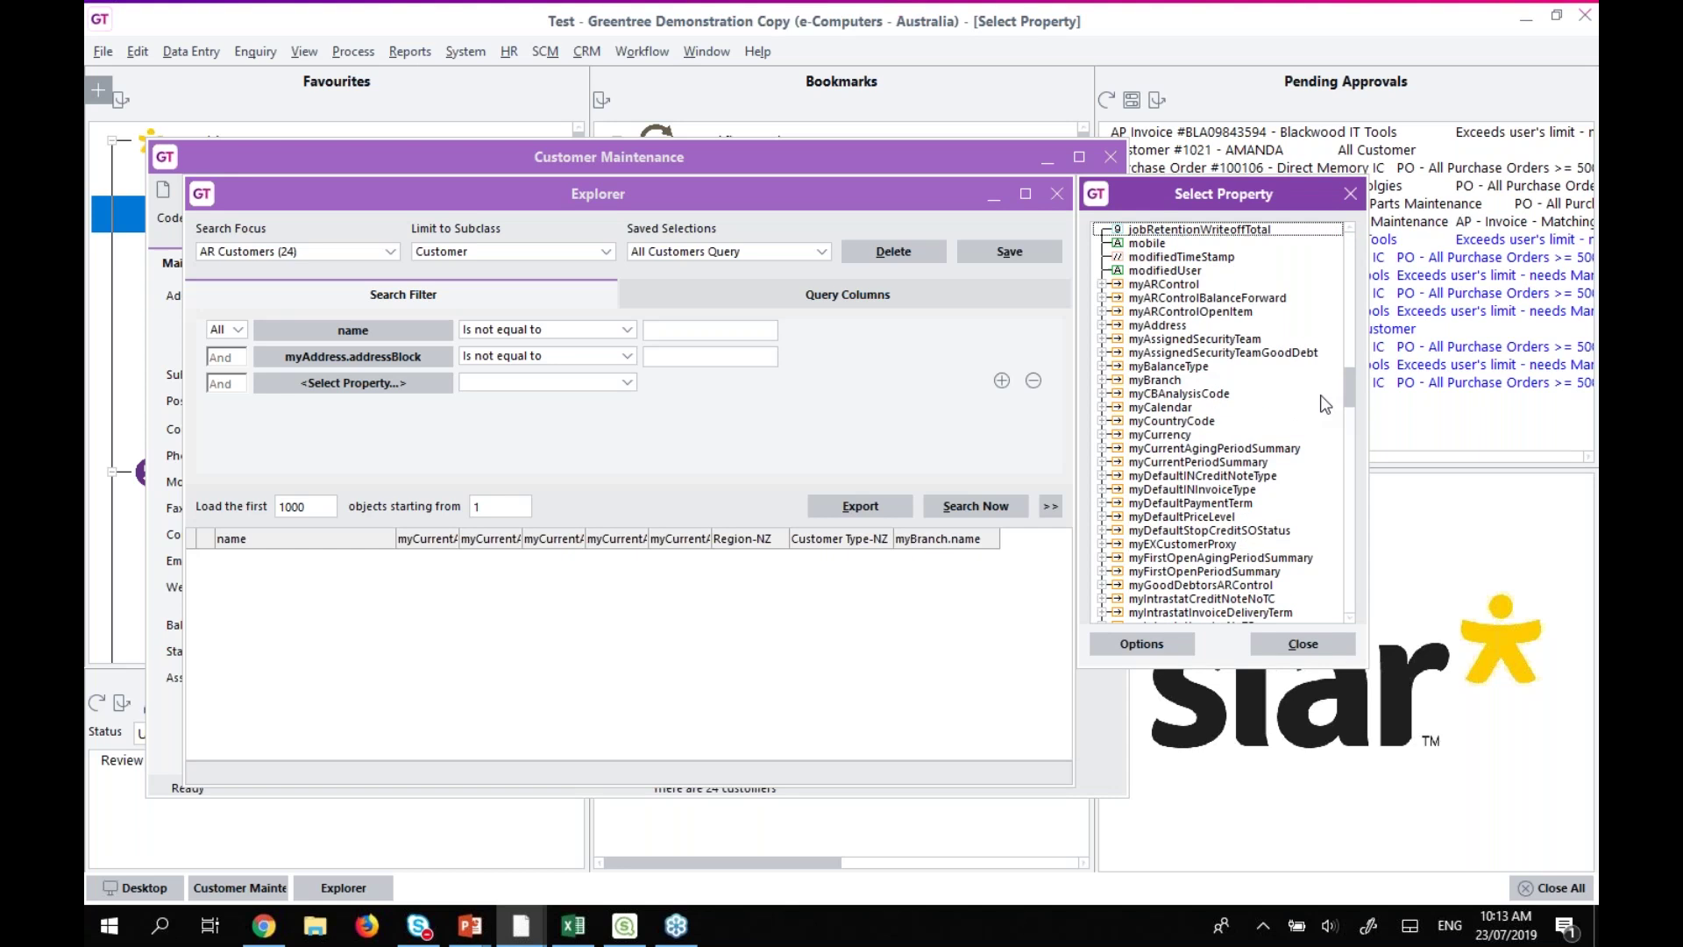
pyautogui.click(1175, 462)
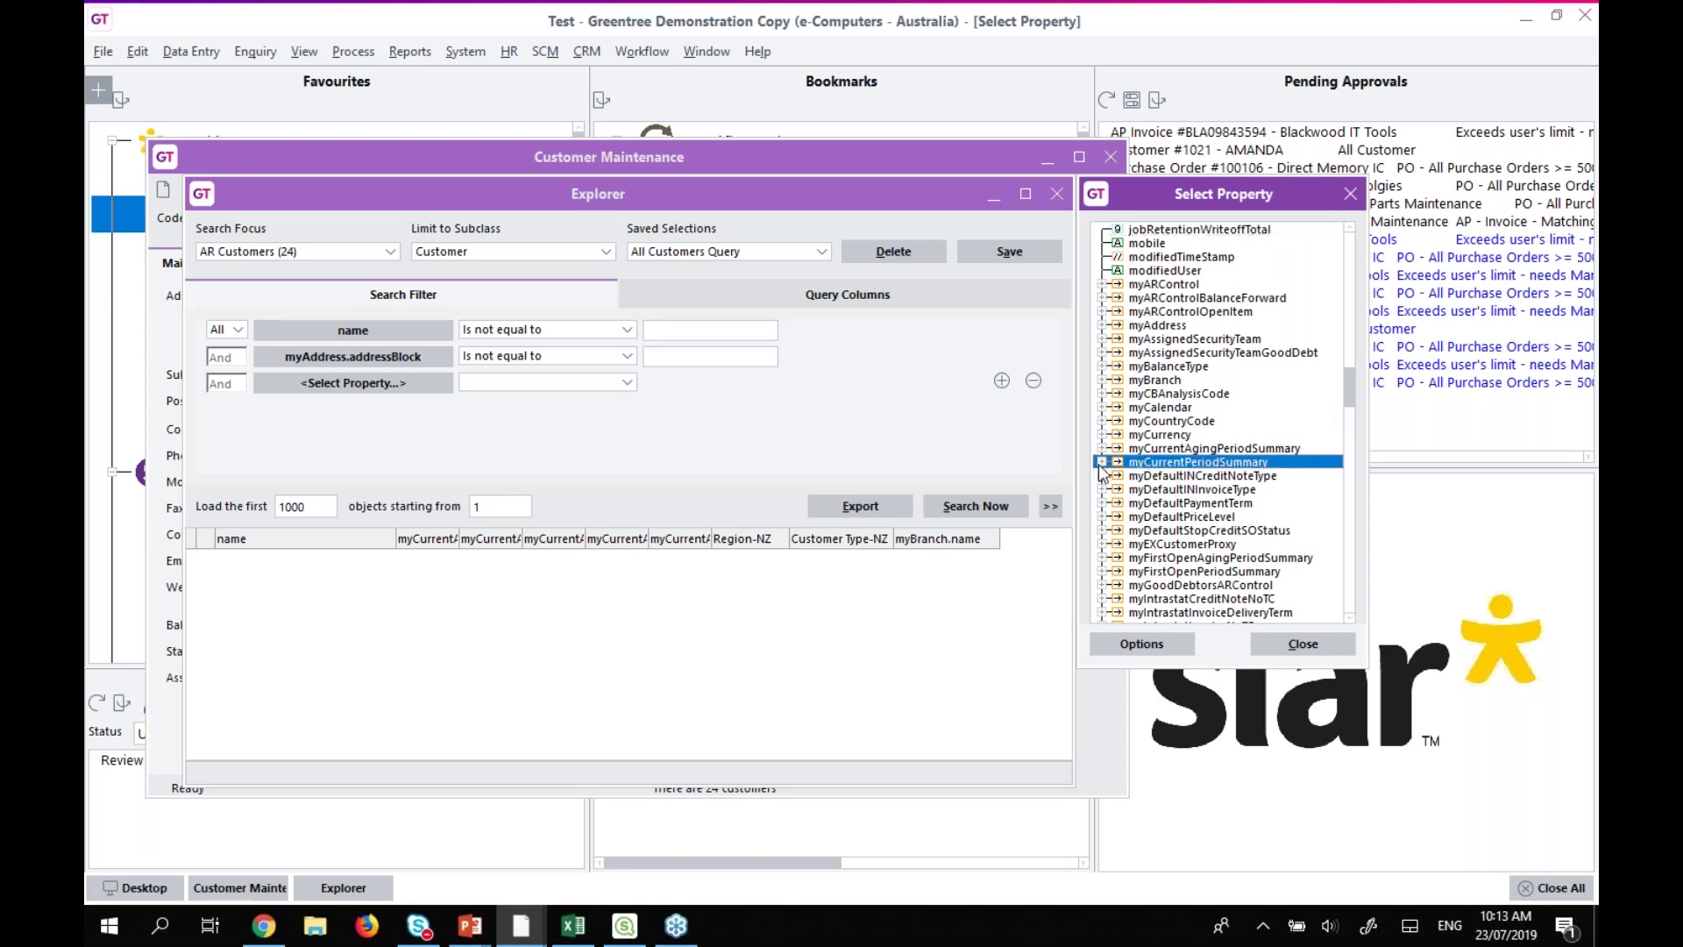
pyautogui.click(1181, 488)
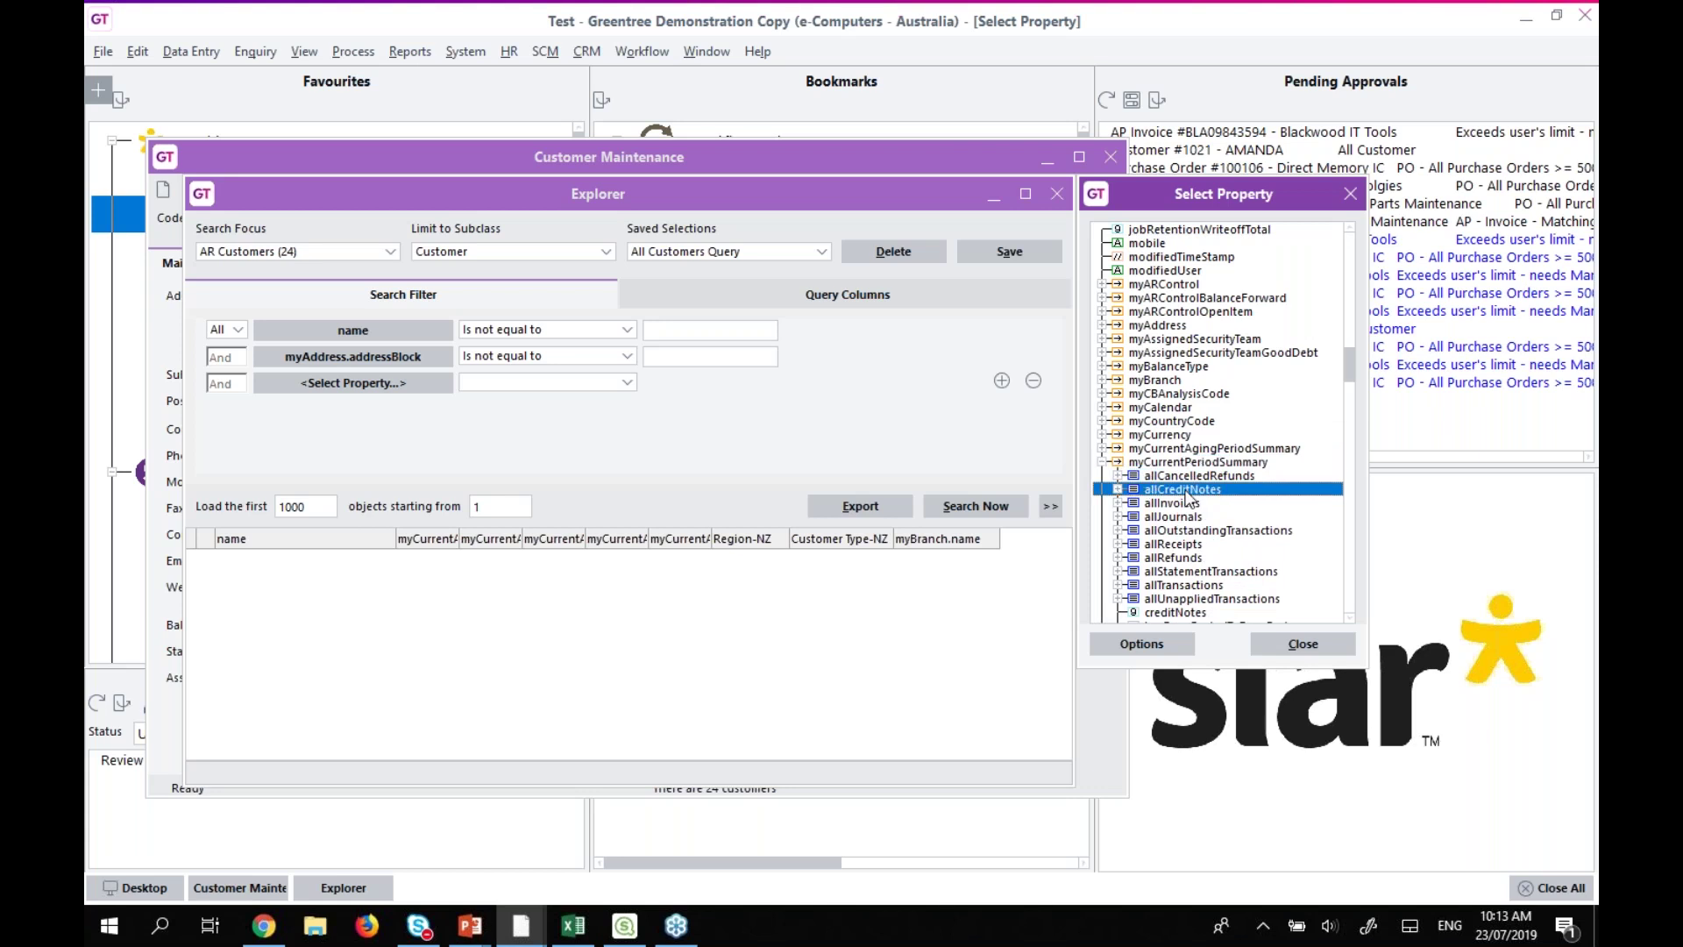
pyautogui.scroll(-2, 1182, 483)
pyautogui.moveTo(1175, 409); pyautogui.dragTo(389, 396)
# Set the ytdSales filter to Is greater than 0.
pyautogui.click(518, 386)
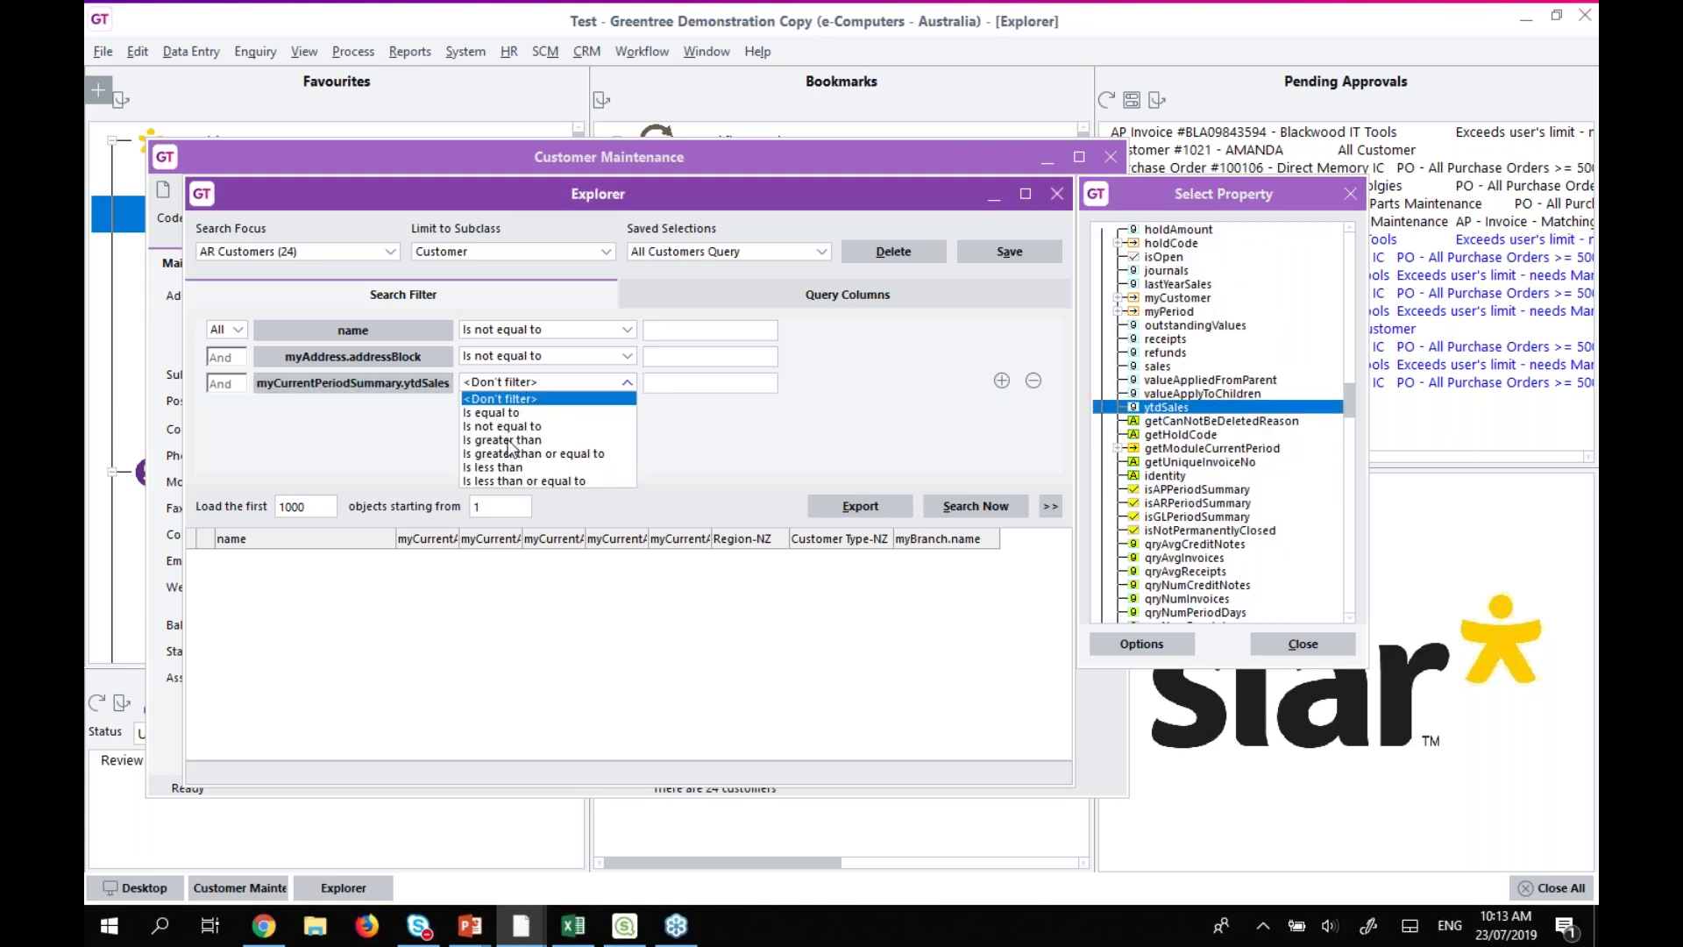
pyautogui.click(513, 440)
pyautogui.click(688, 382)
pyautogui.write('0')
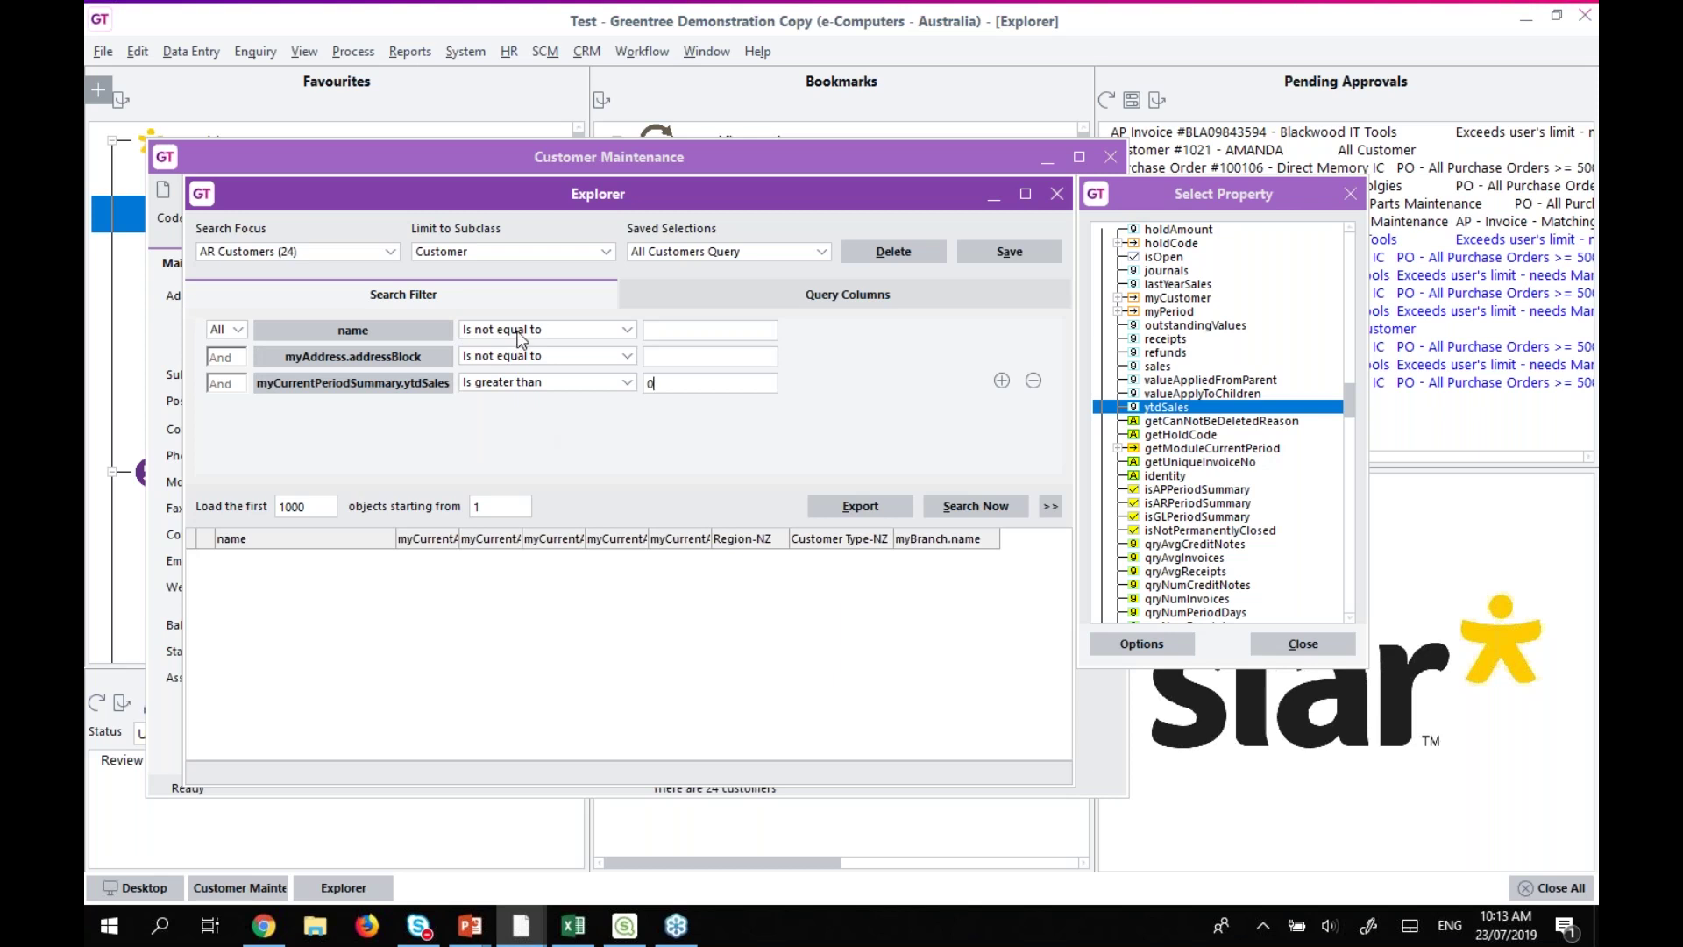
pyautogui.click(539, 384)
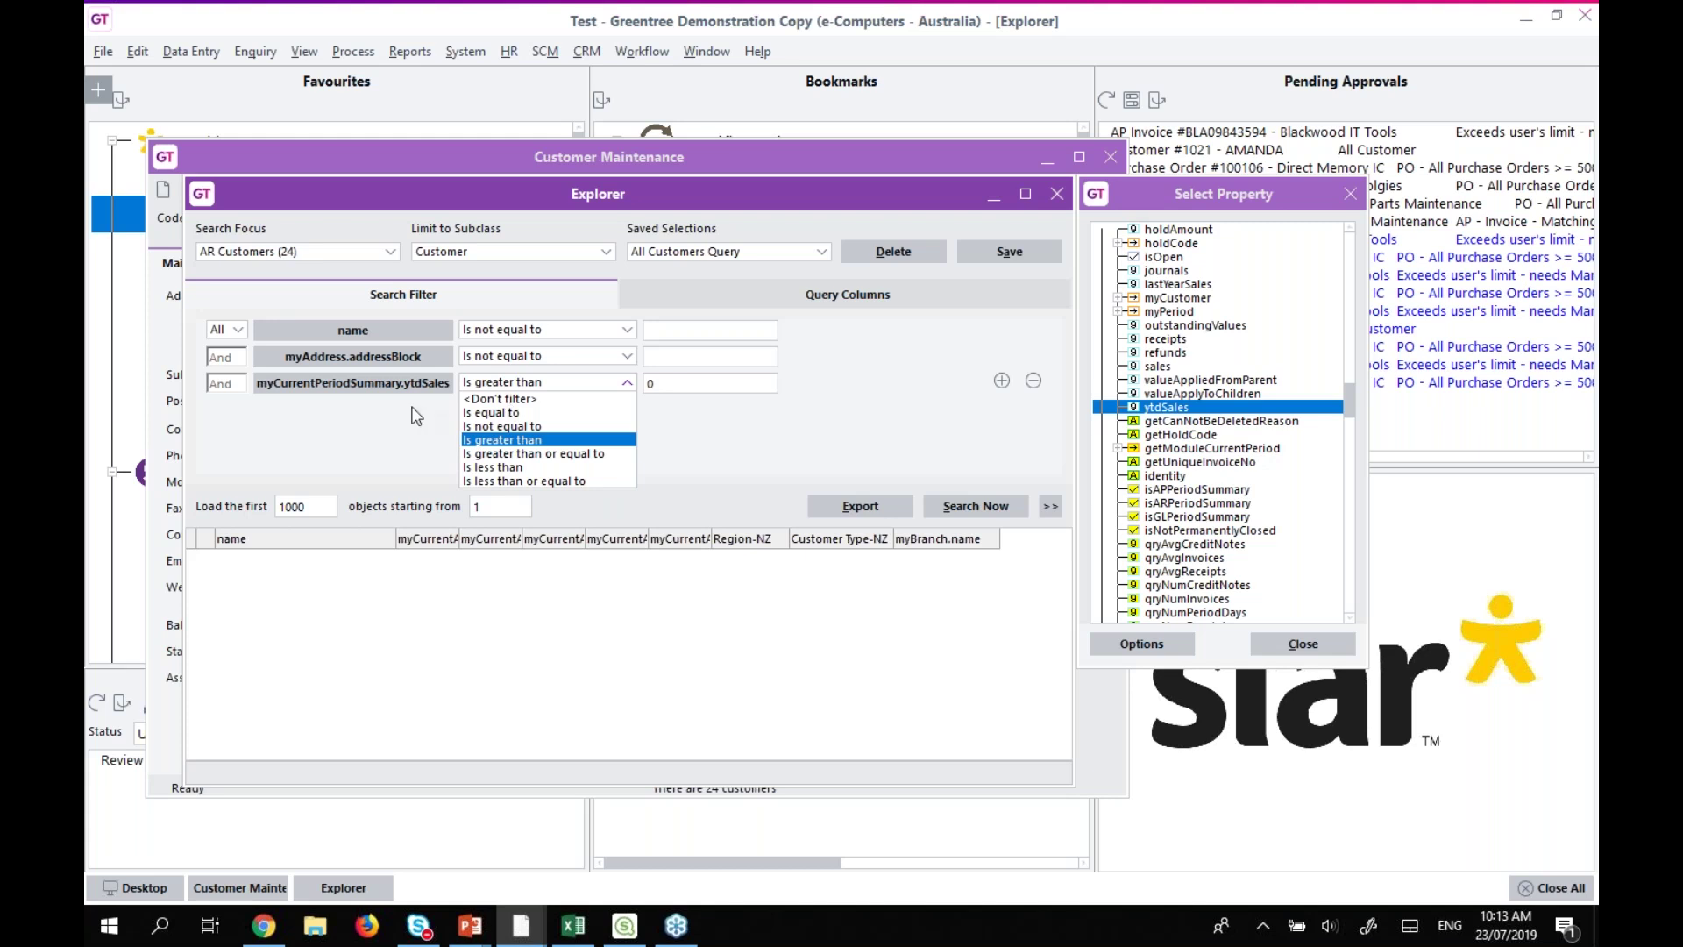
pyautogui.click(504, 439)
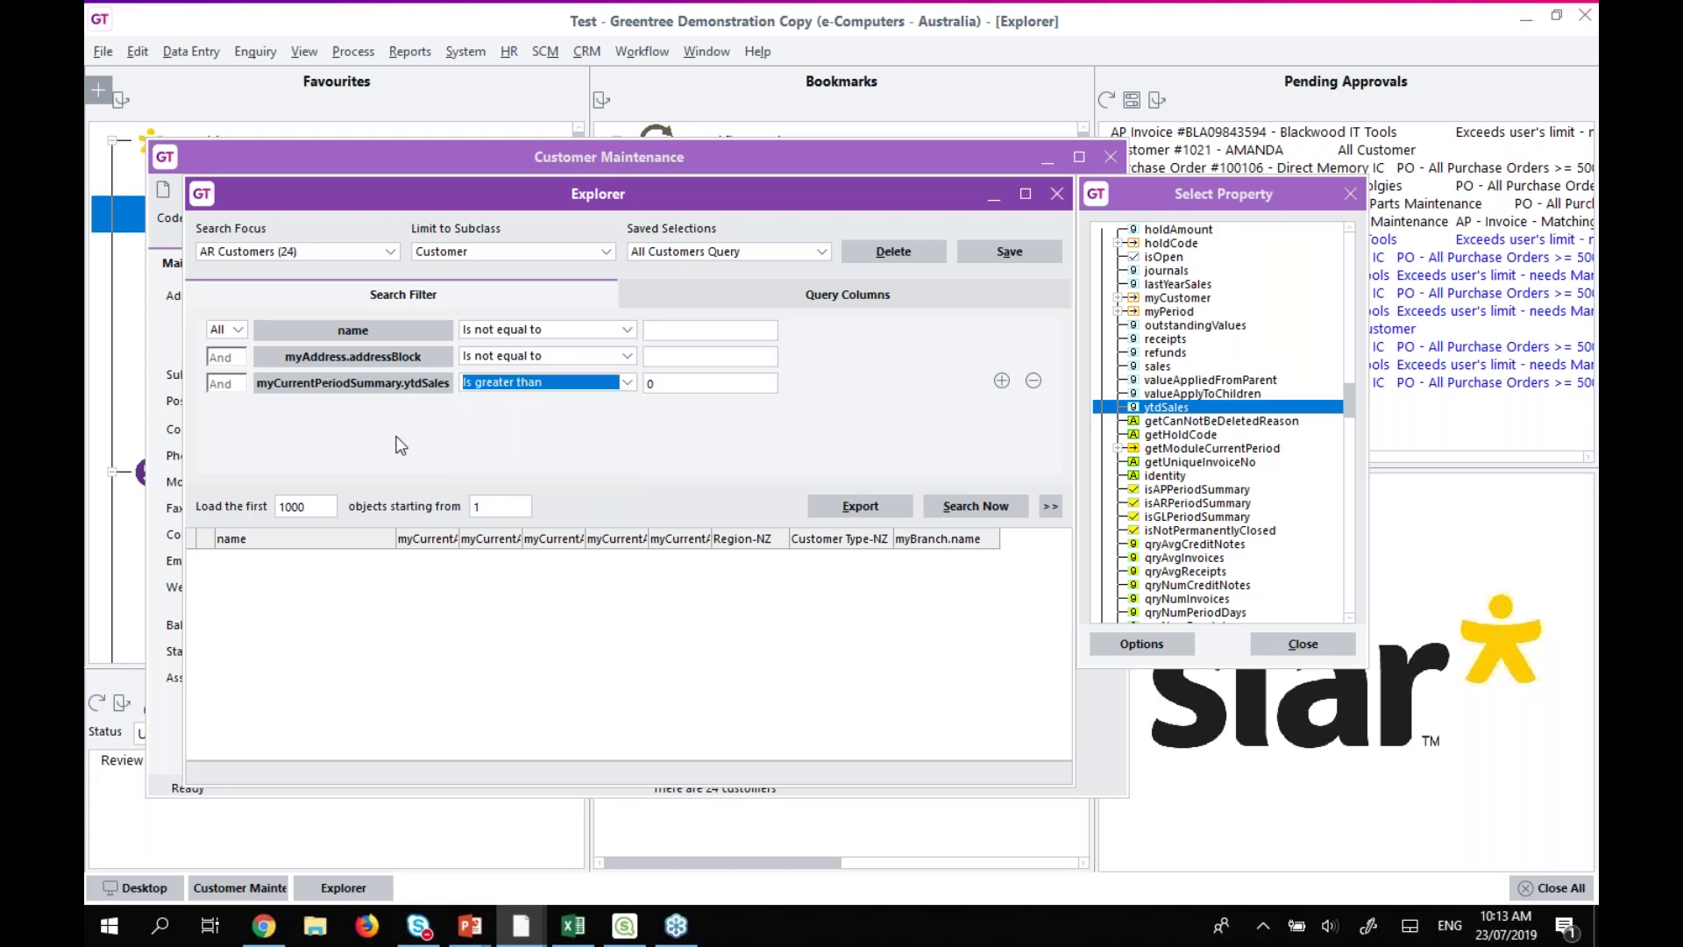
pyautogui.click(734, 298)
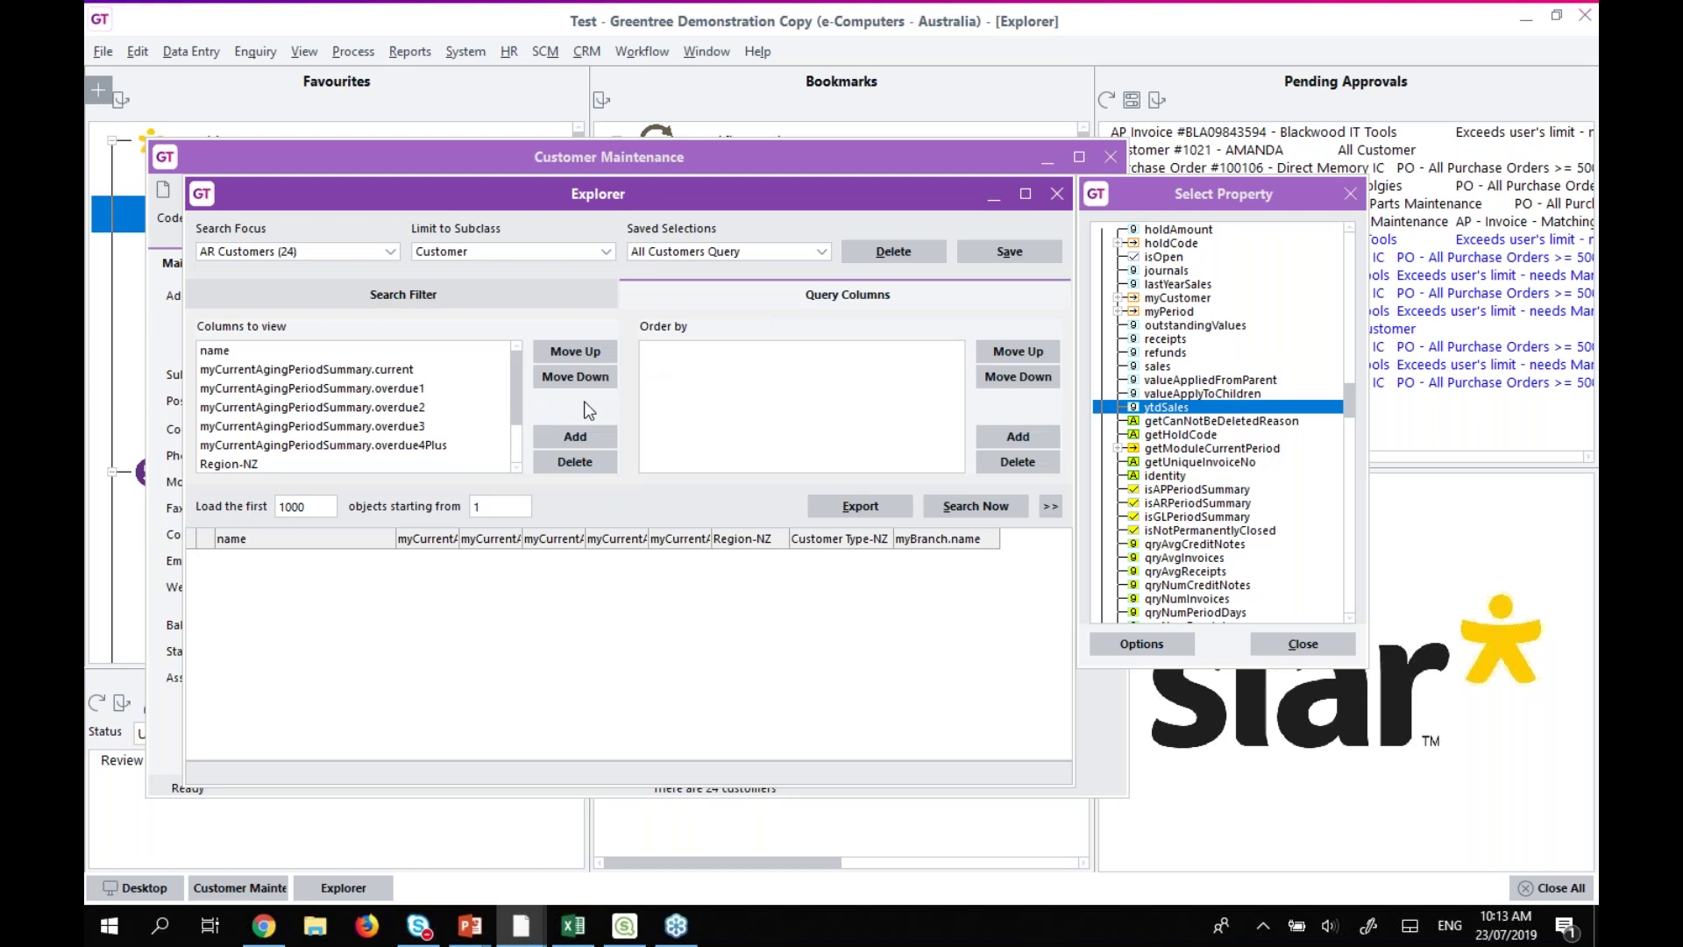
# Add myCurrentPeriodSummary.ytdSales as a result column and run the search, keeping the 1000-record load limit.
pyautogui.moveTo(1155, 408); pyautogui.dragTo(307, 368)
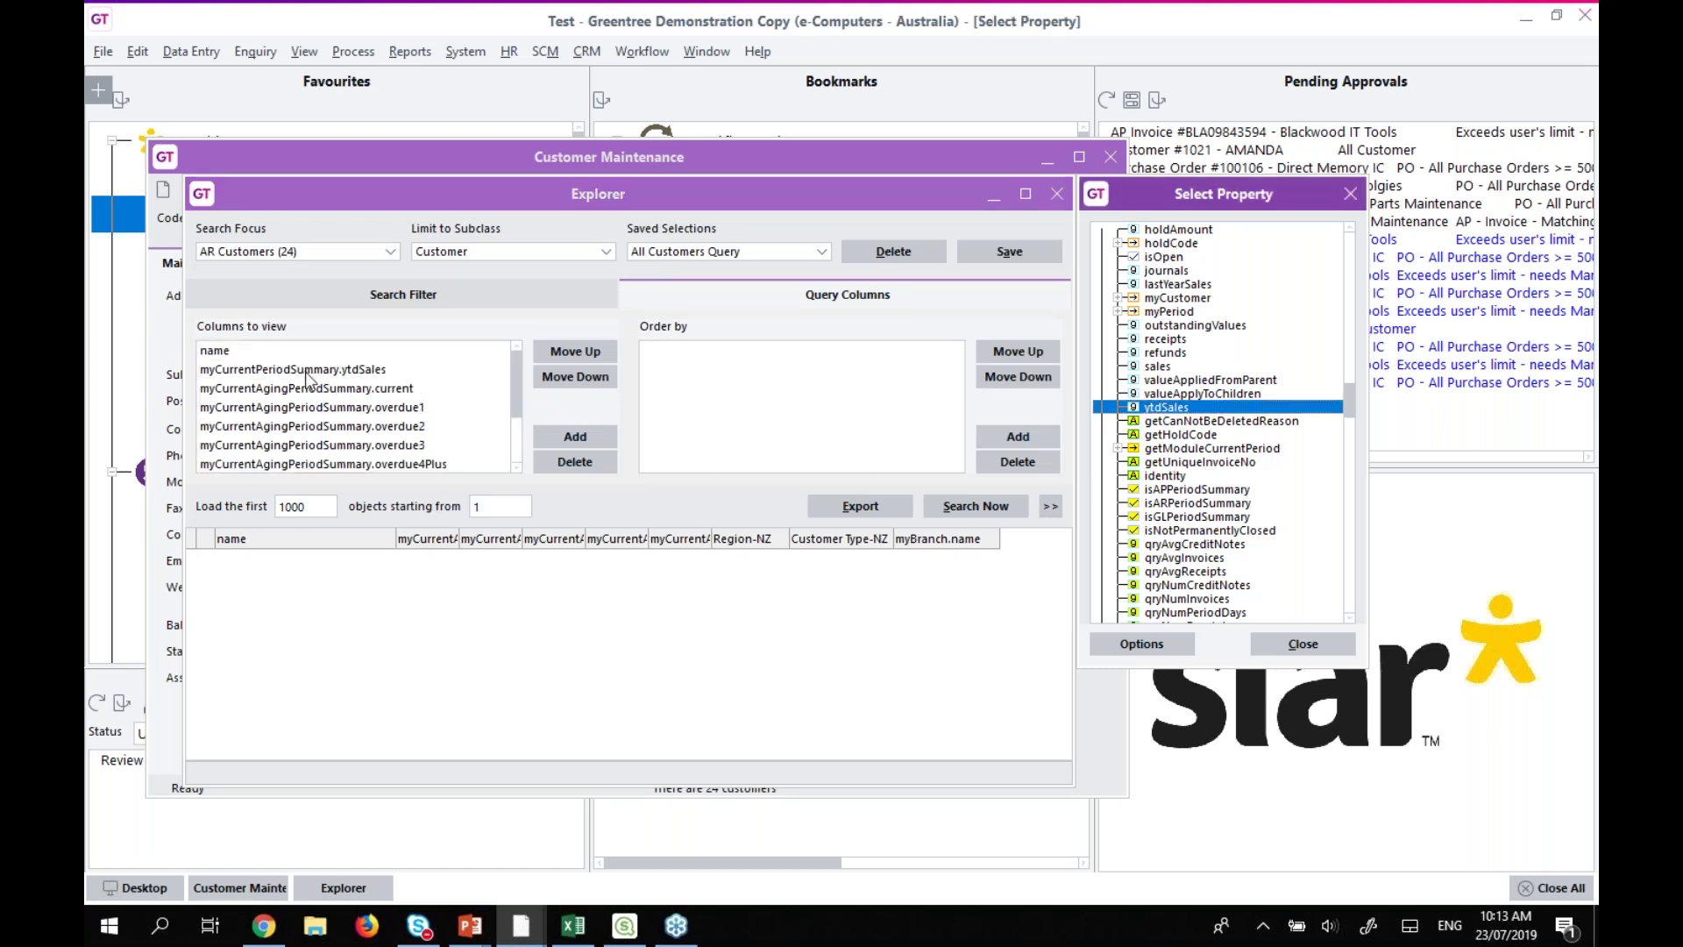
pyautogui.click(303, 371)
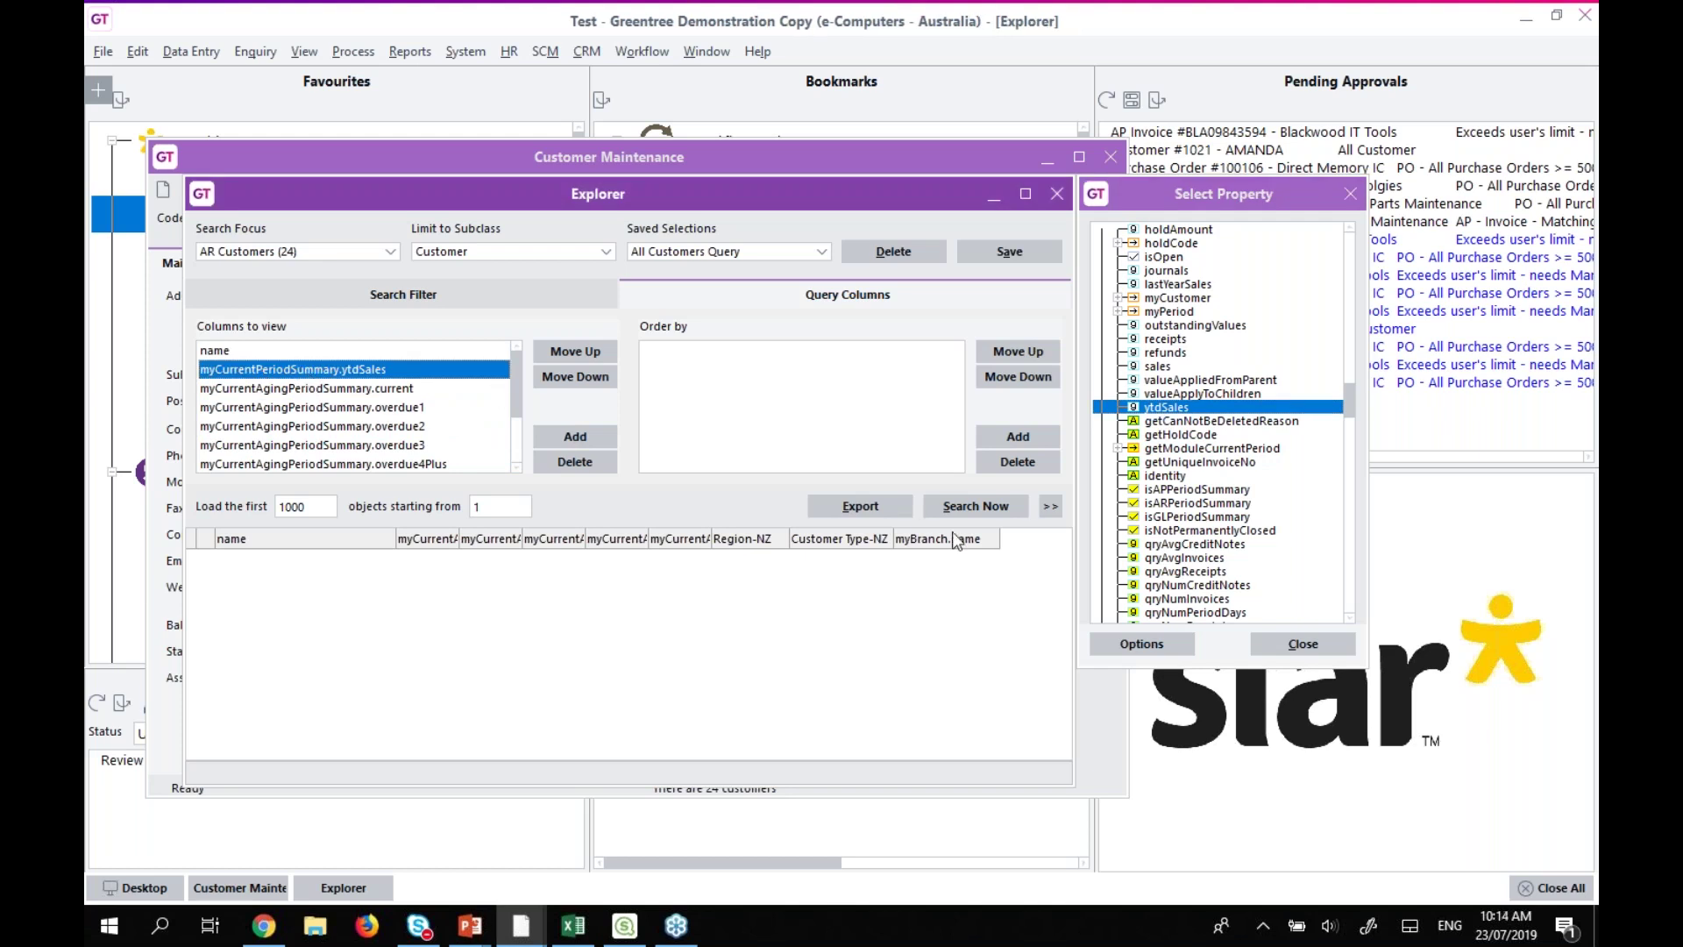
pyautogui.click(968, 509)
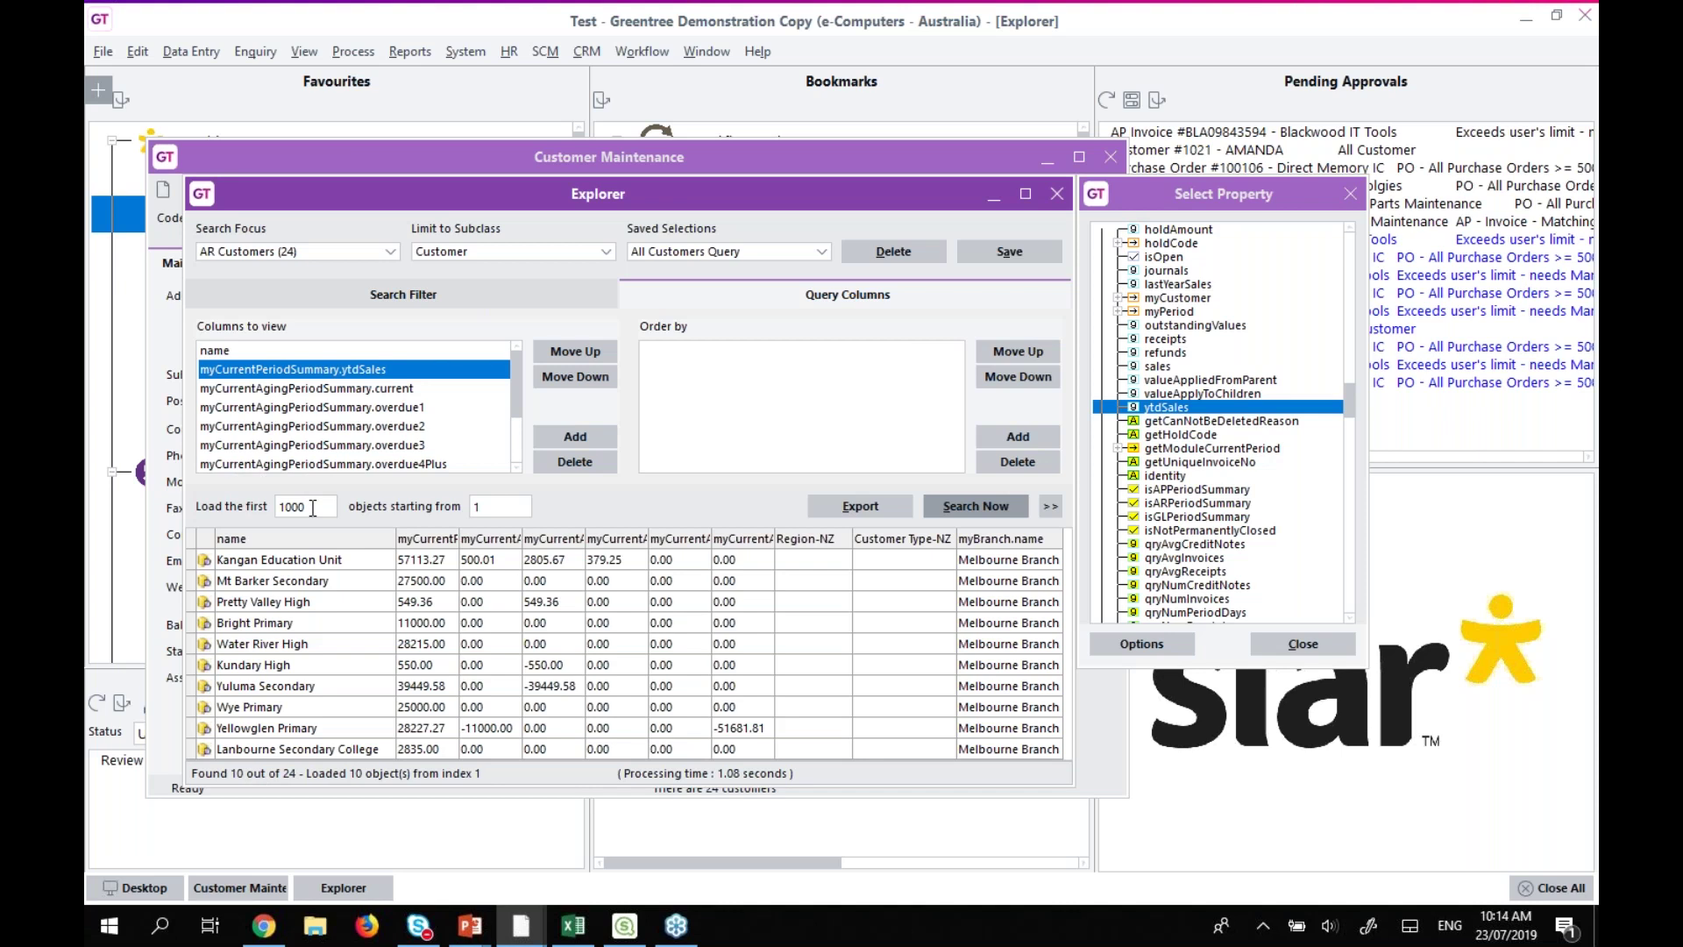
pyautogui.click(313, 508)
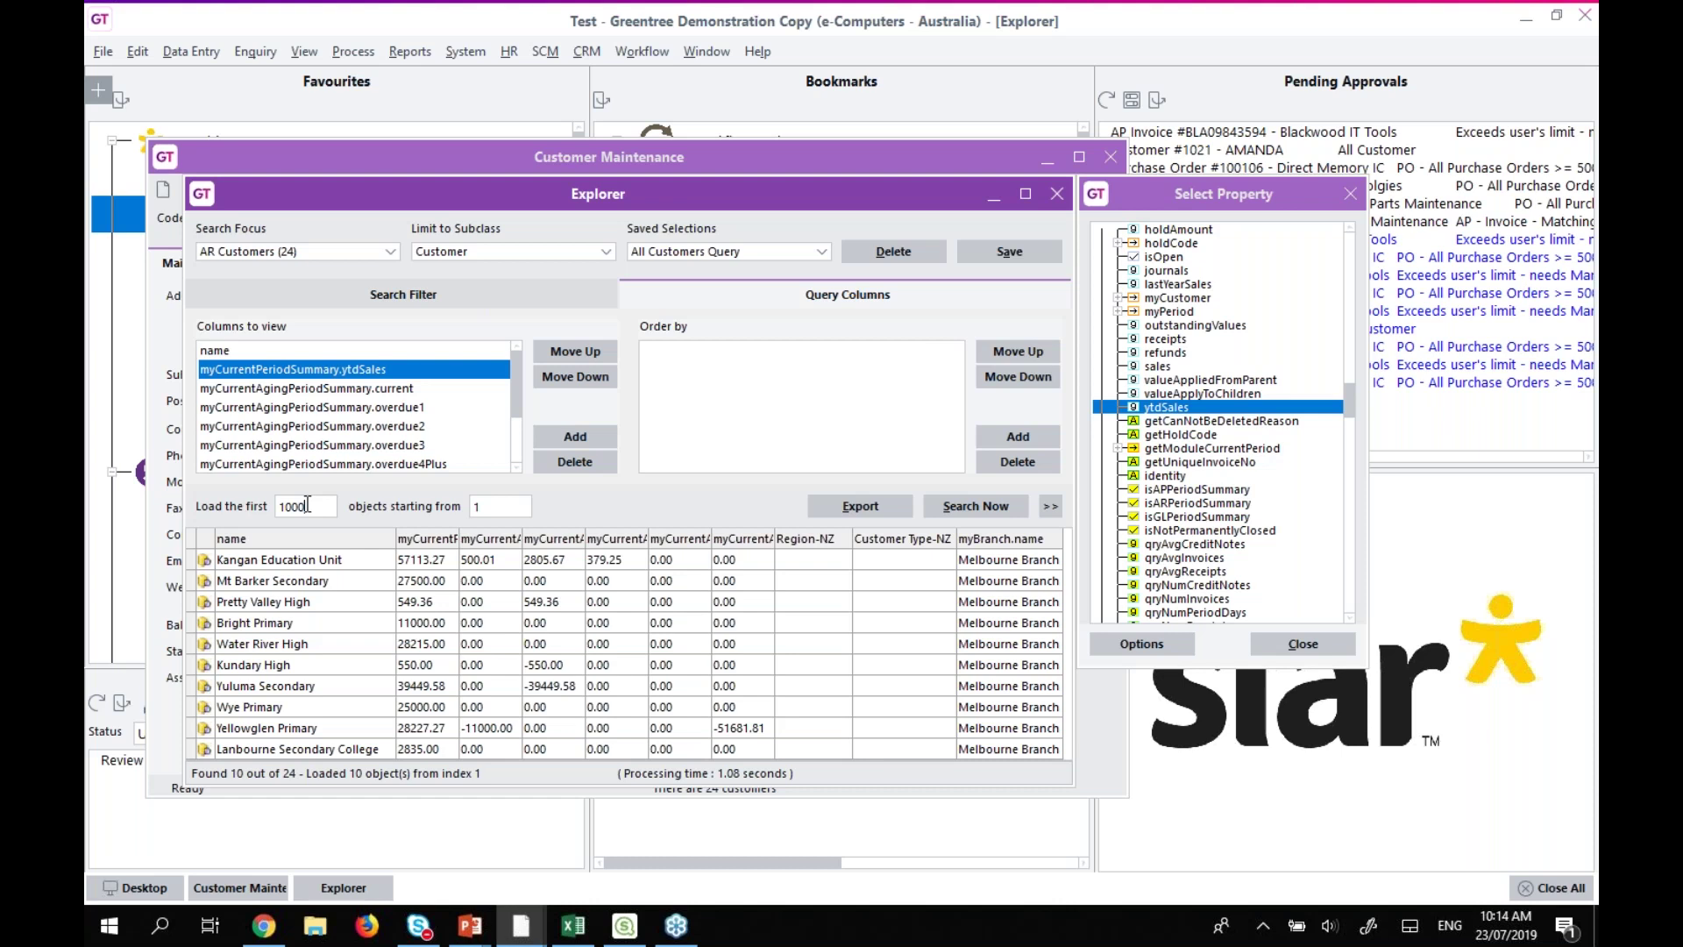
pyautogui.write('00')
pyautogui.press('BackSpace')
pyautogui.press('BackSpace')
pyautogui.moveTo(529, 931)
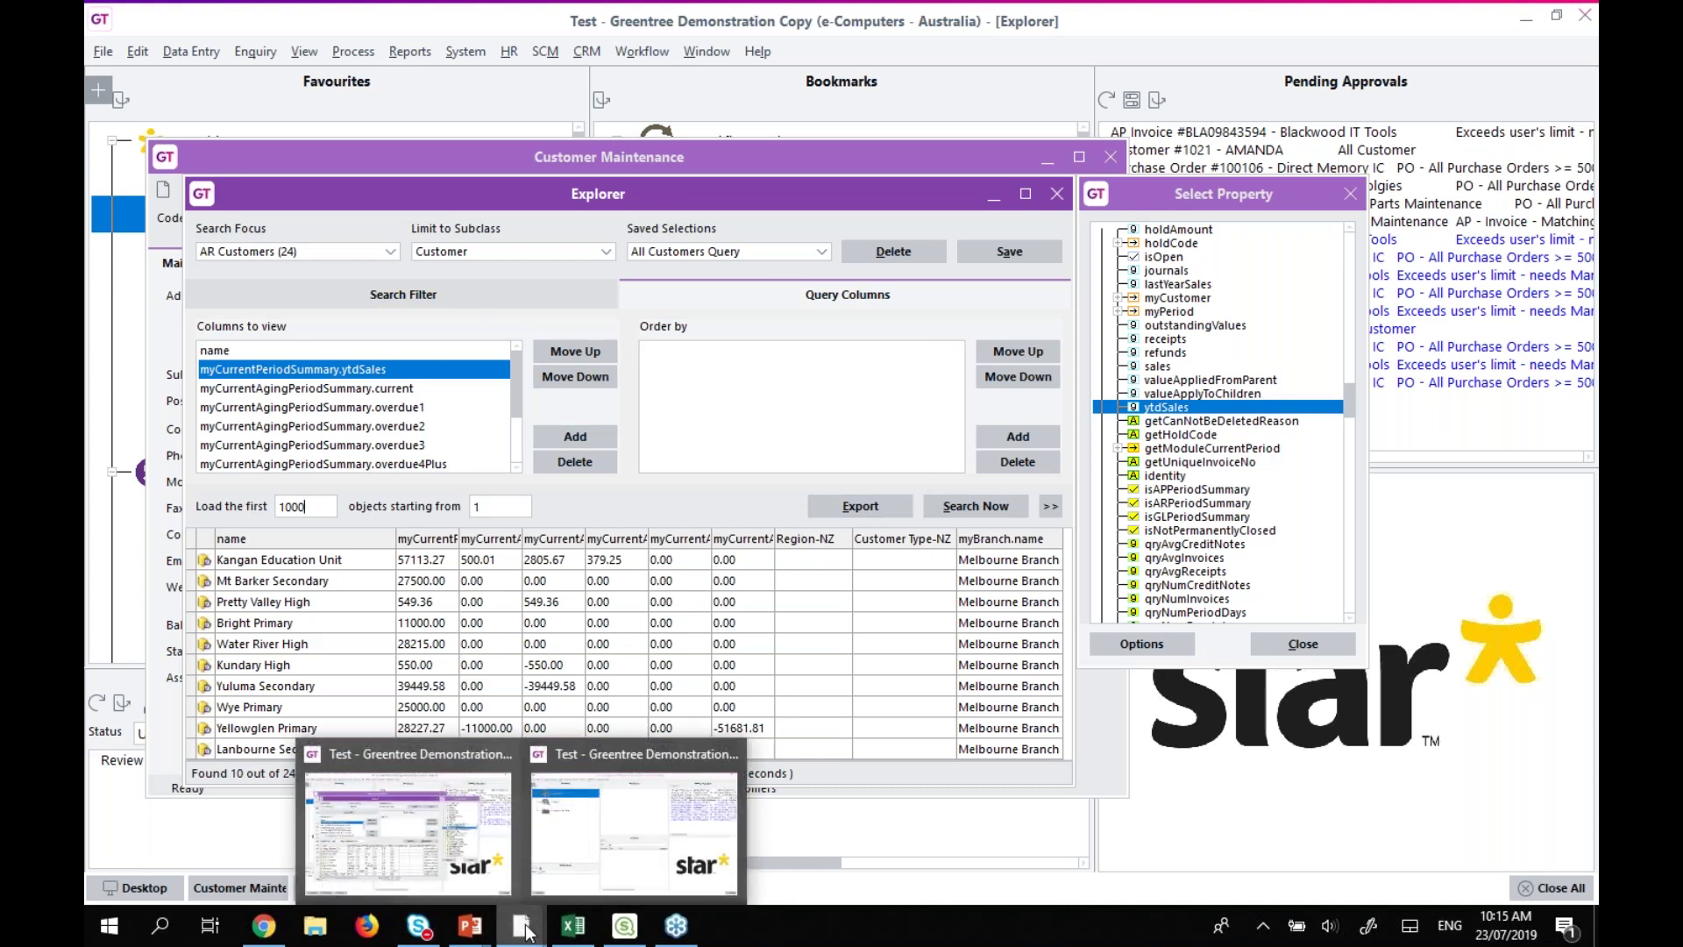
pyautogui.click(556, 861)
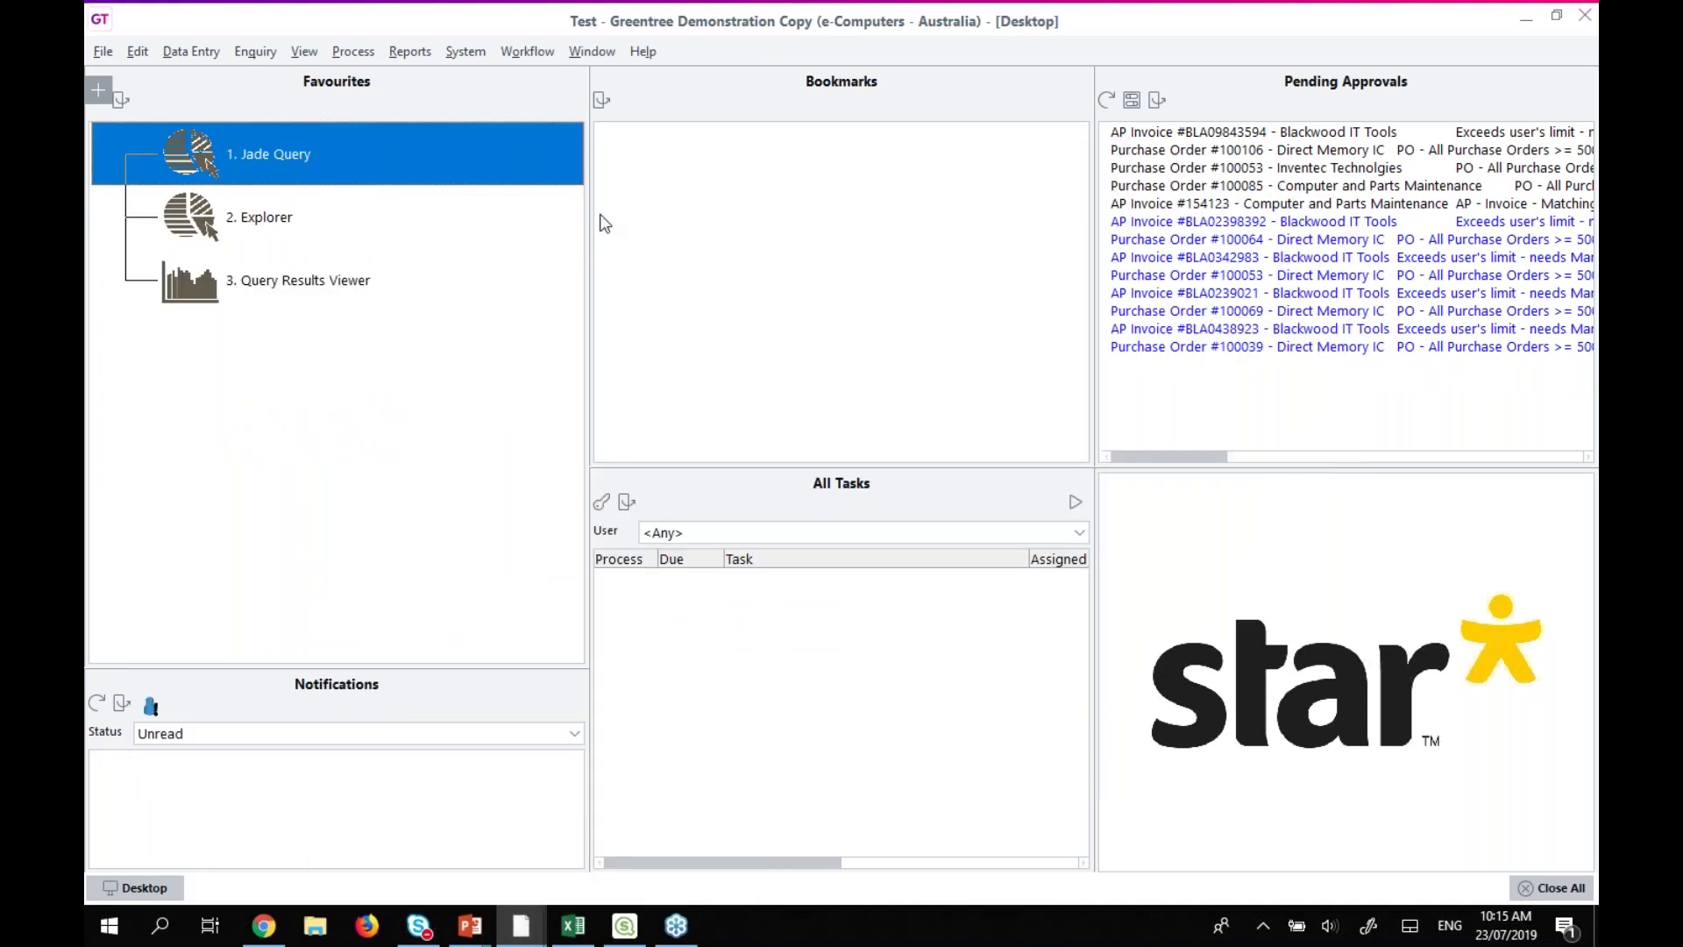
pyautogui.doubleClick(277, 225)
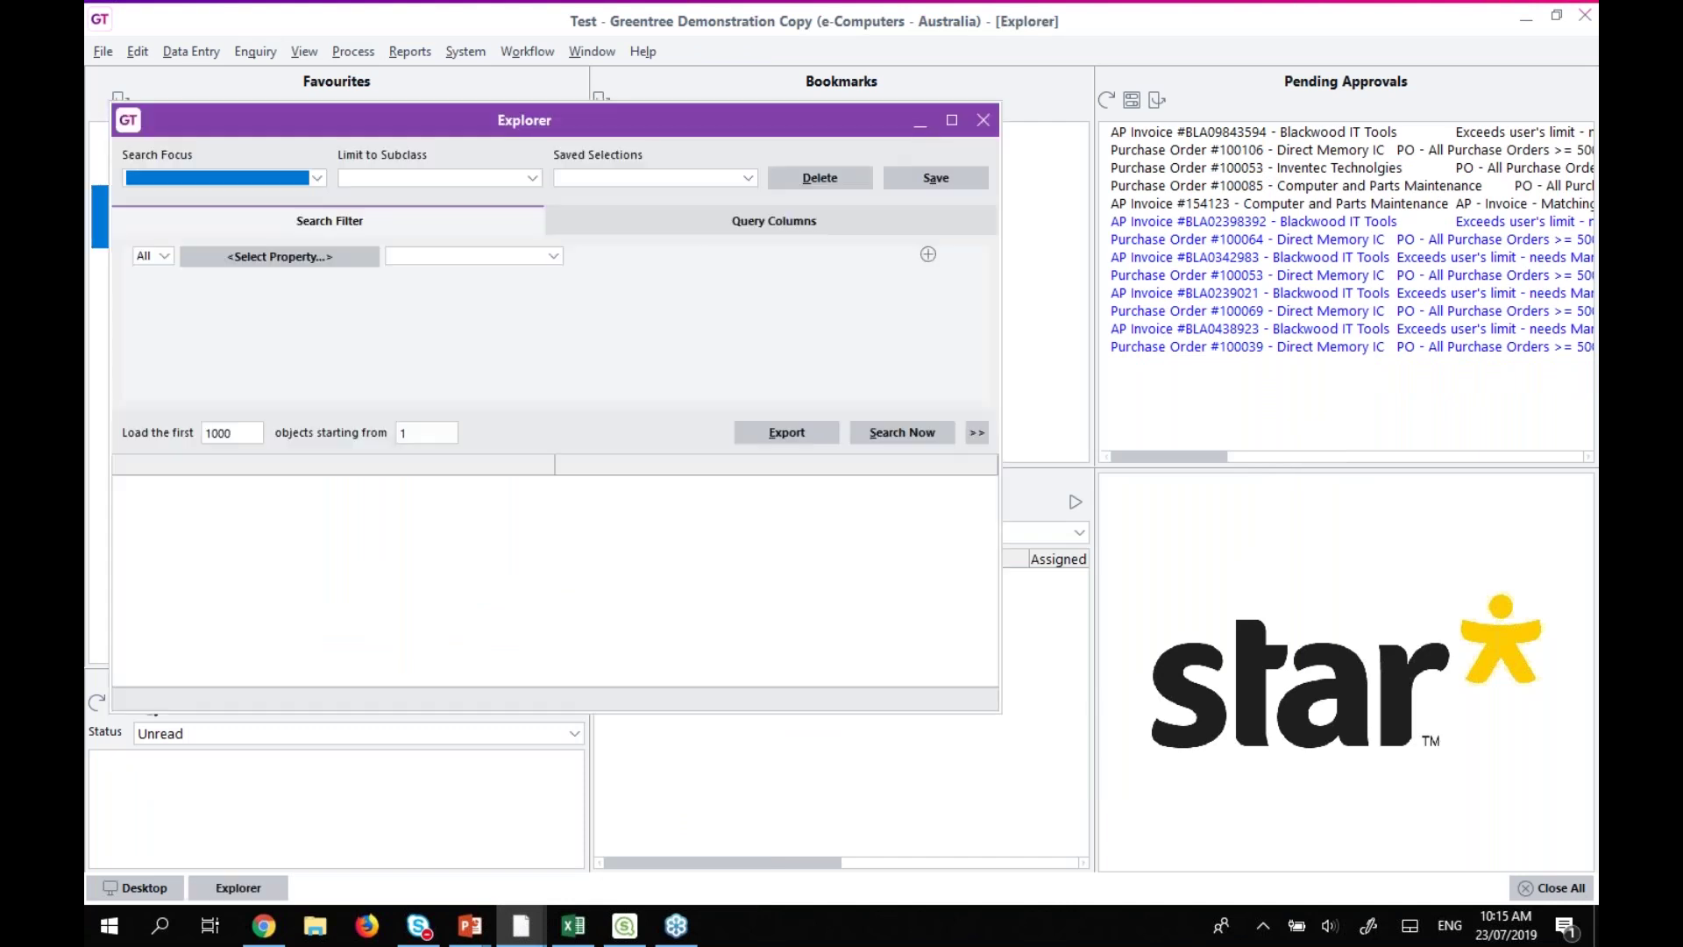
pyautogui.click(742, 181)
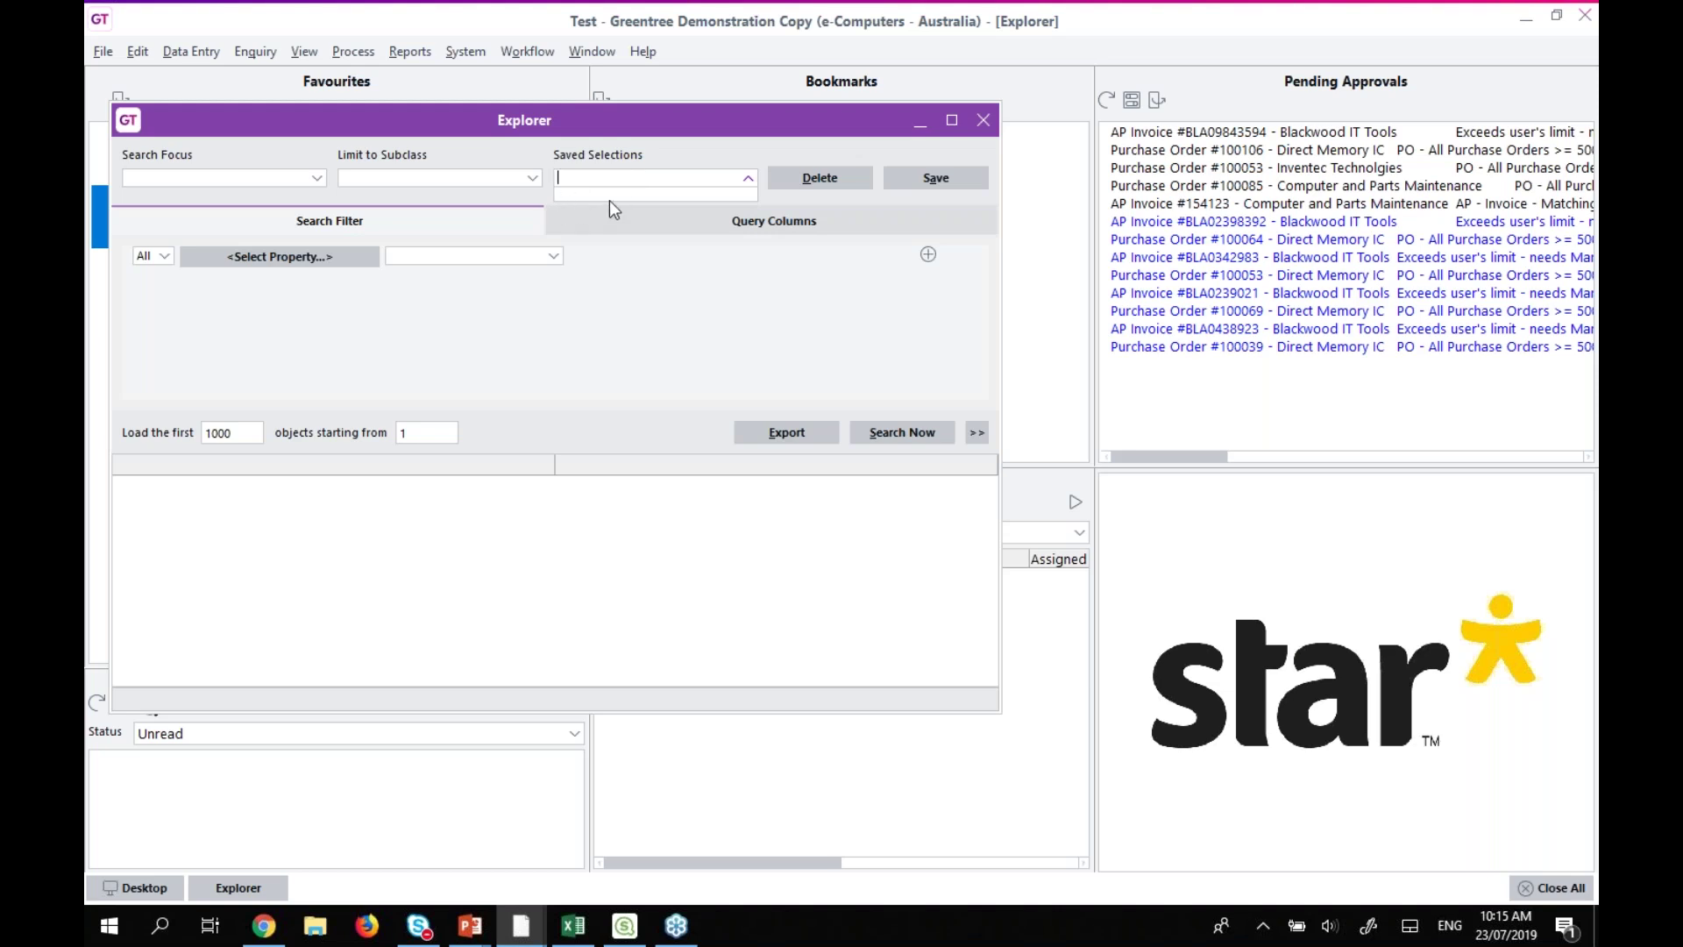
pyautogui.click(629, 304)
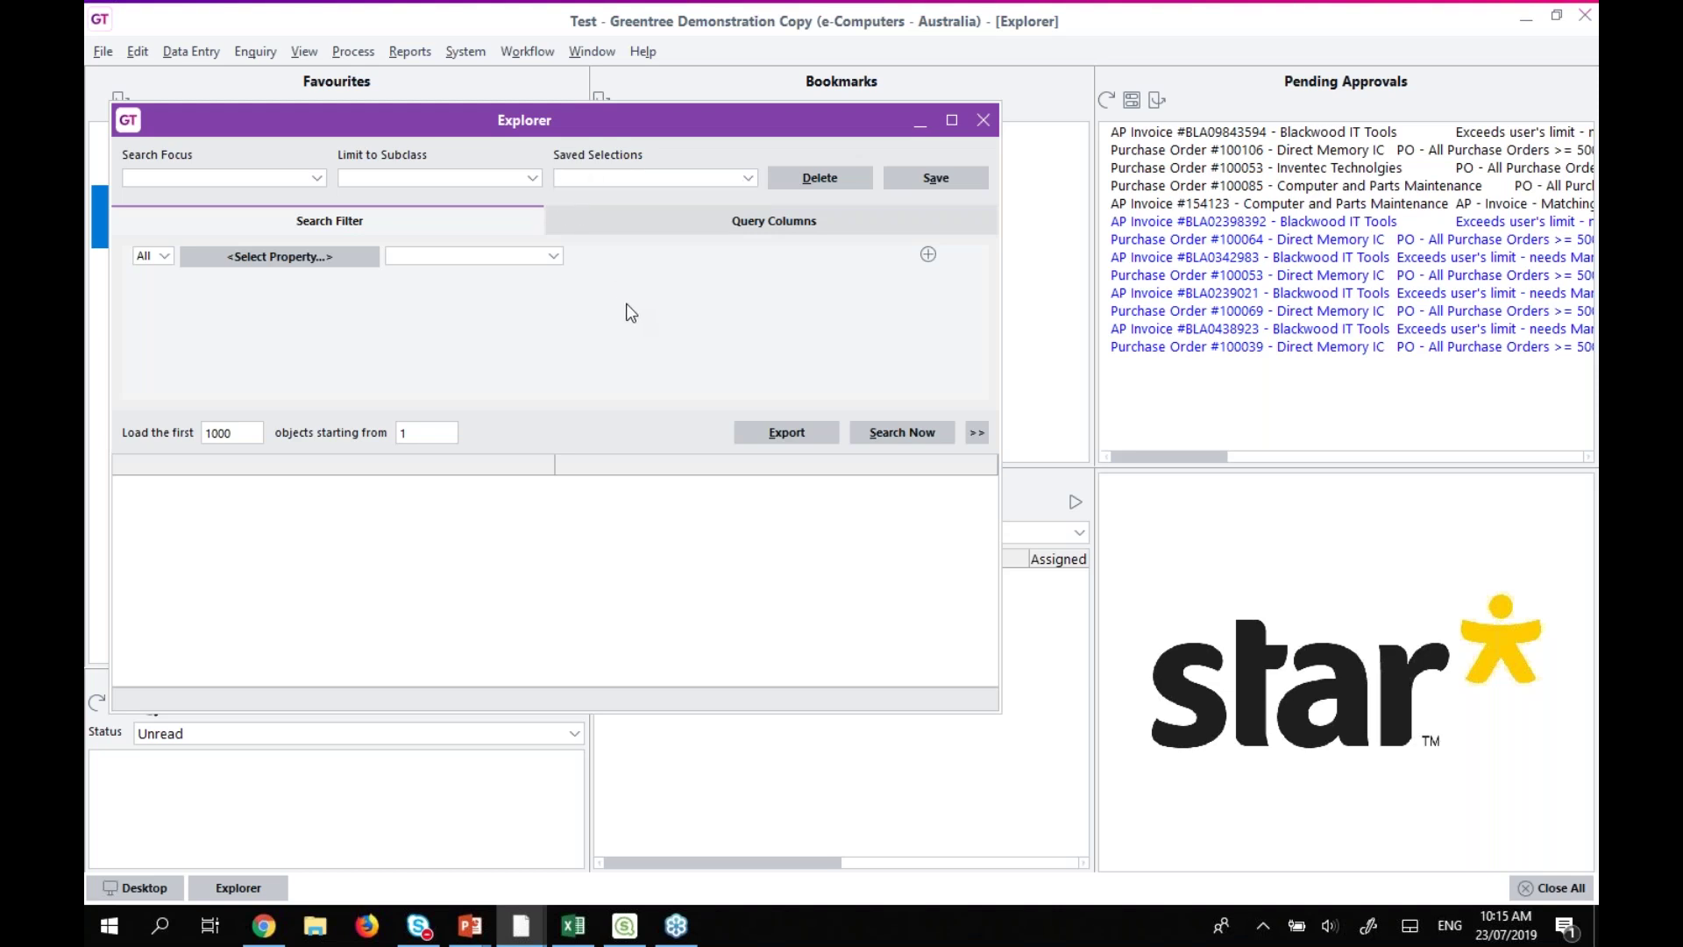
pyautogui.click(315, 181)
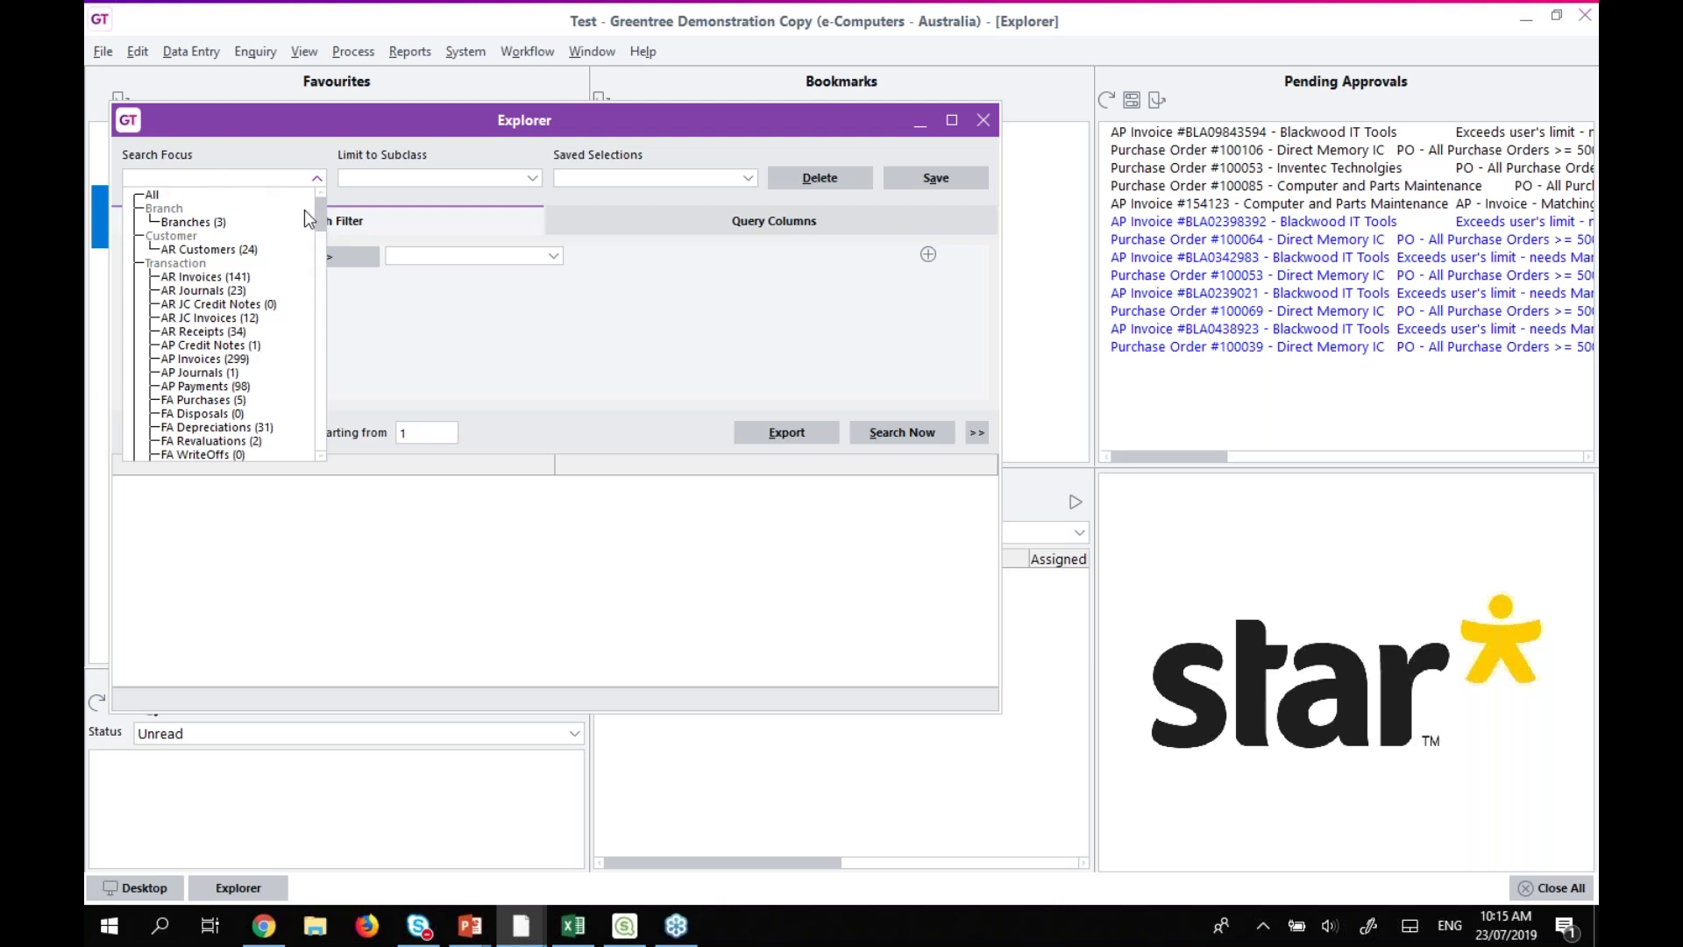
pyautogui.moveTo(318, 208); pyautogui.dragTo(304, 370)
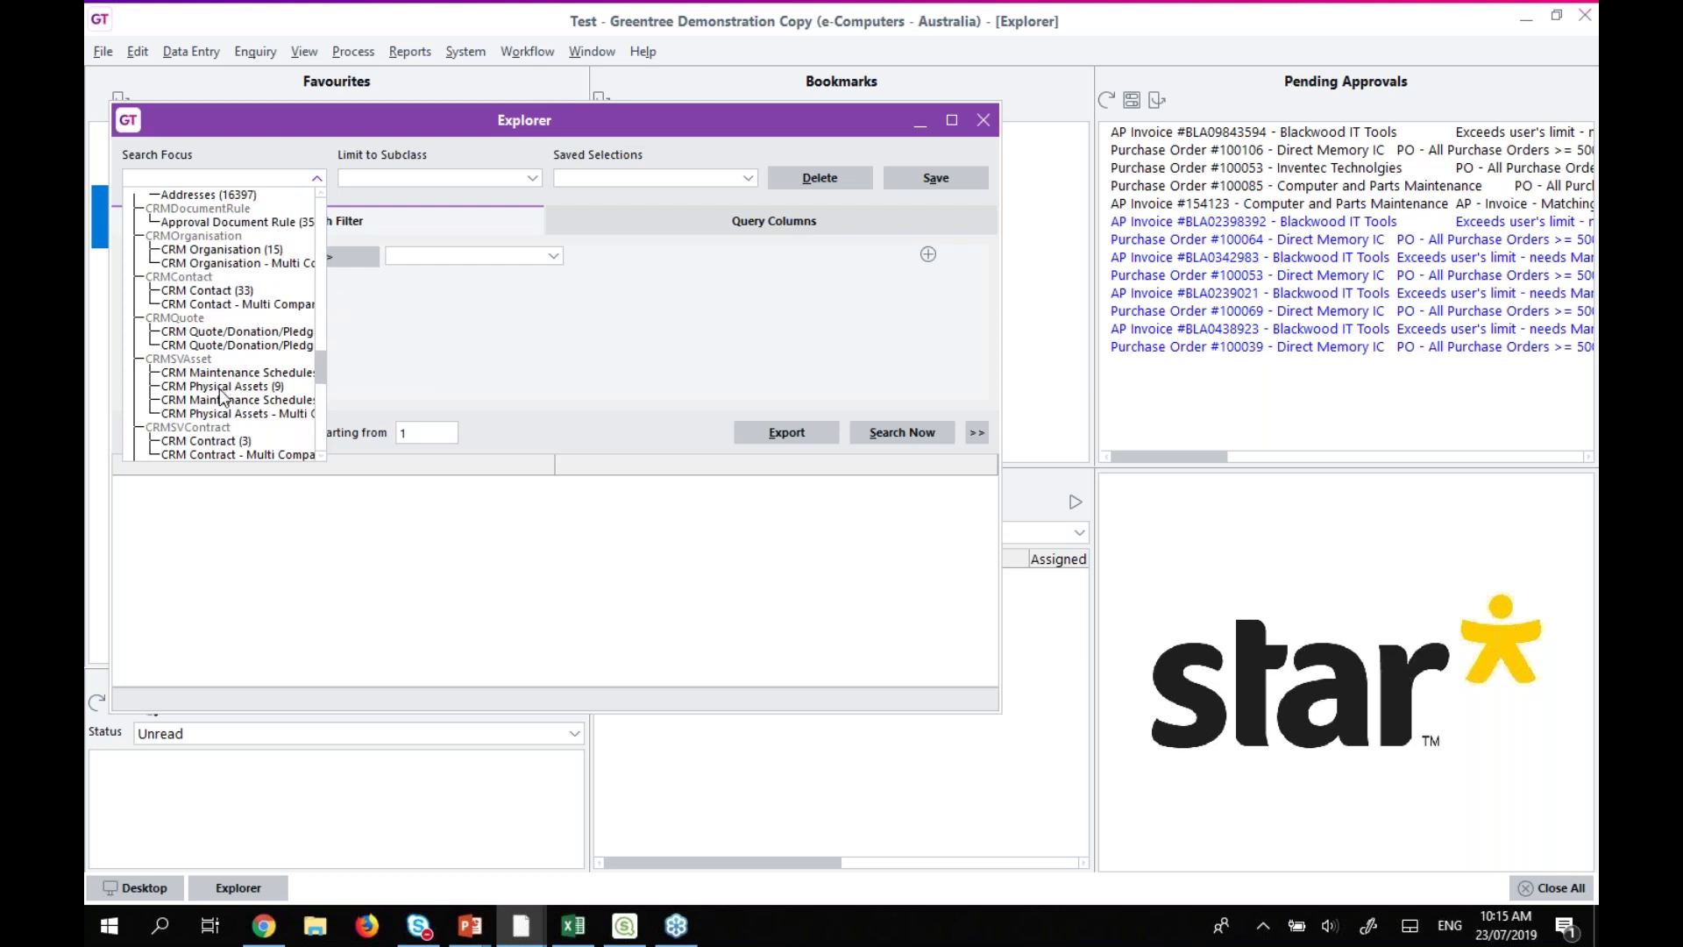
pyautogui.click(210, 249)
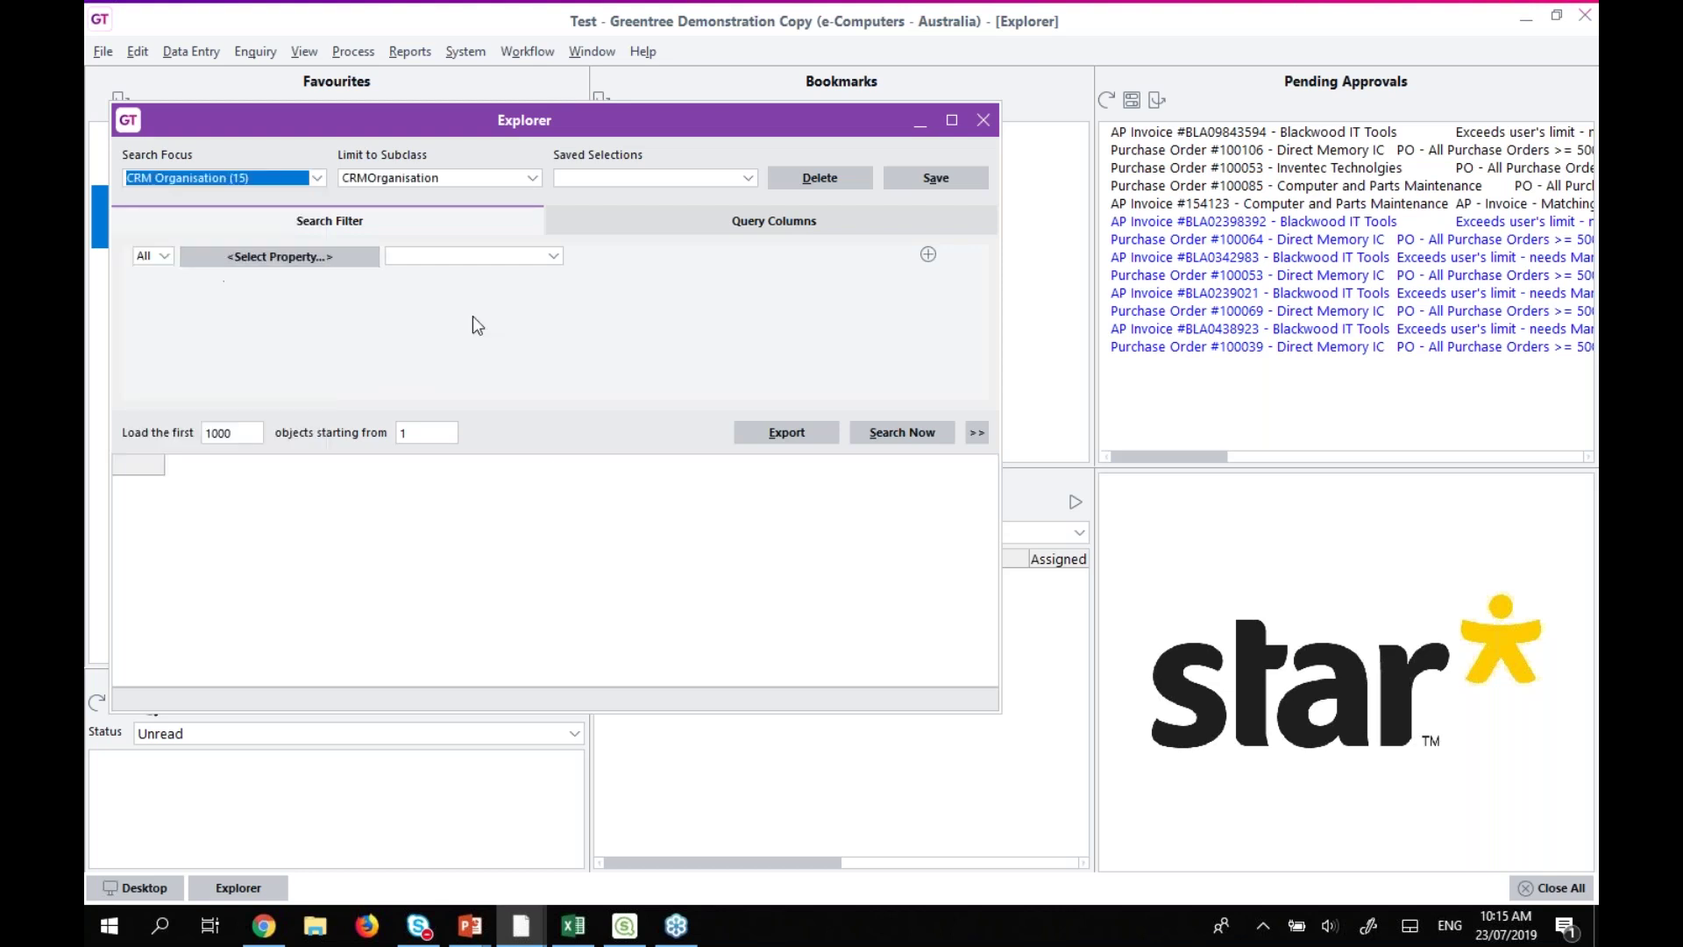
pyautogui.click(635, 220)
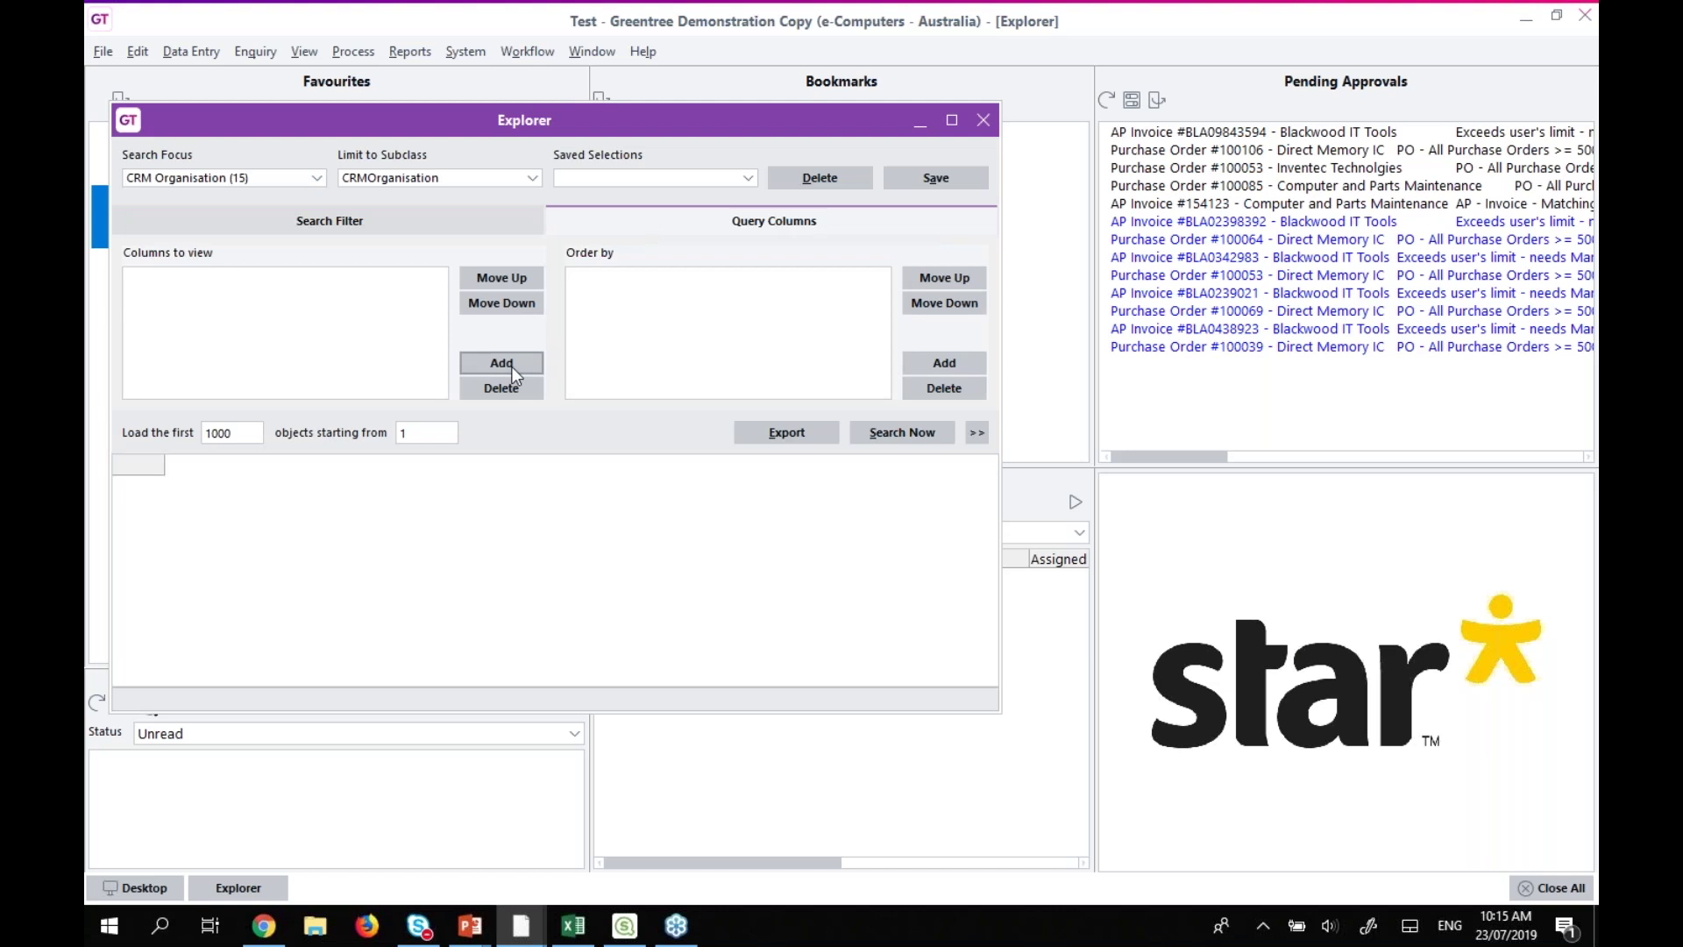
pyautogui.click(947, 364)
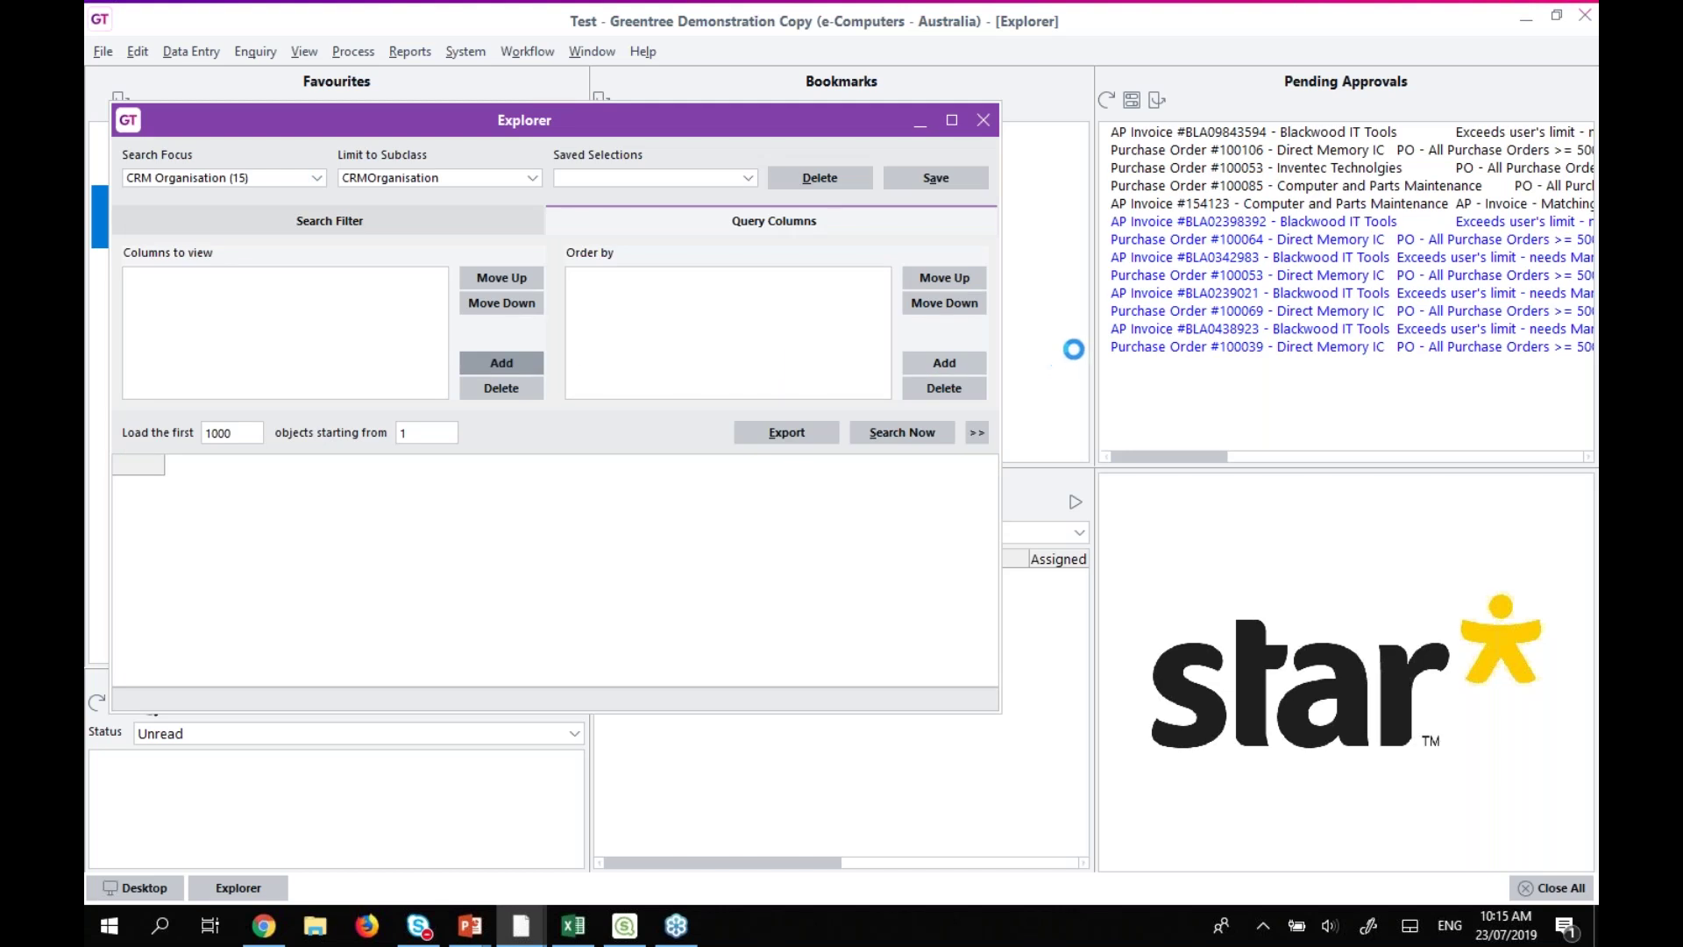
pyautogui.moveTo(1079, 338); pyautogui.dragTo(383, 279)
pyautogui.click(905, 435)
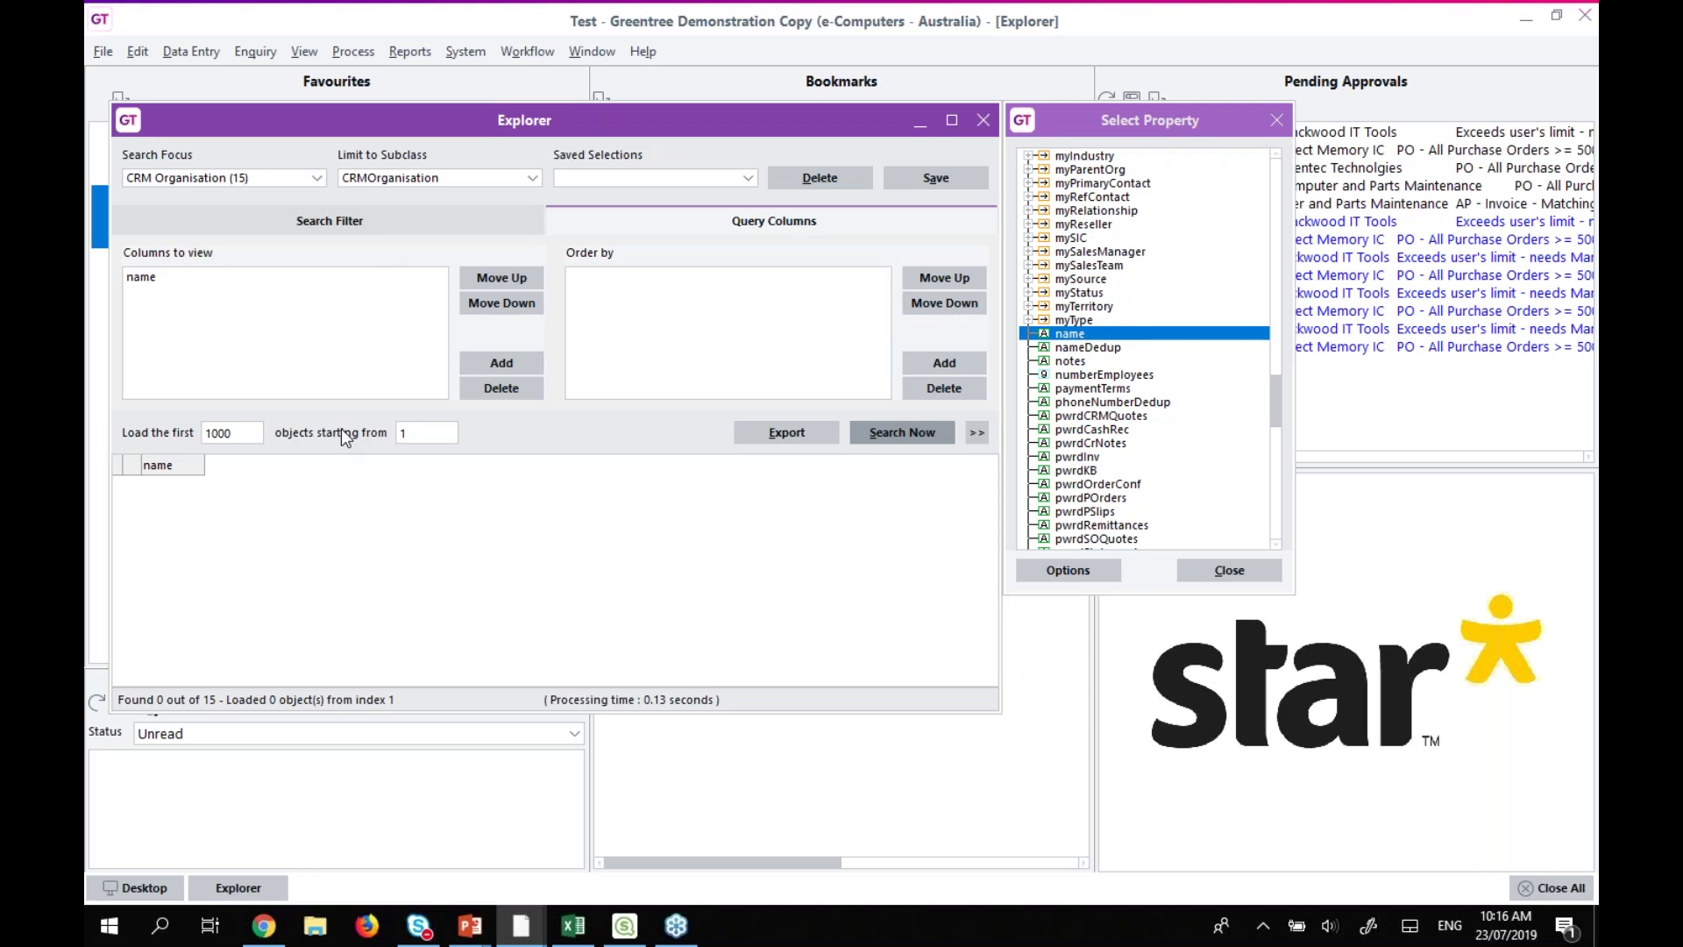
pyautogui.click(983, 121)
pyautogui.moveTo(521, 926)
pyautogui.click(449, 875)
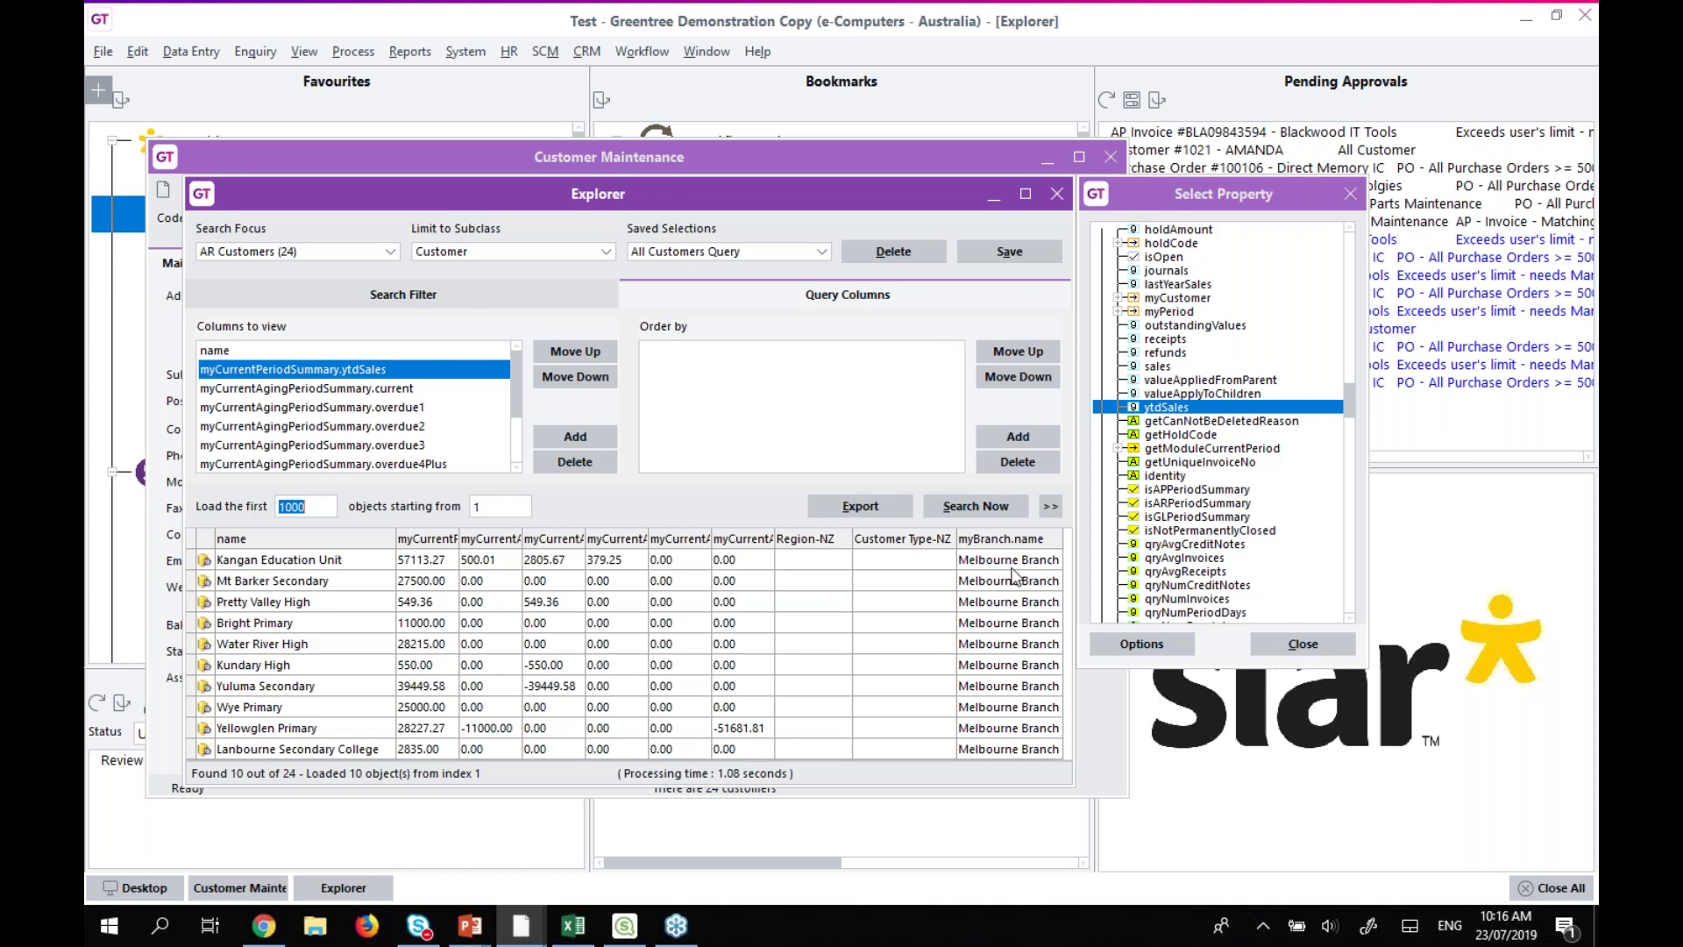
# Export the customer search results as XML for Excel.
pyautogui.click(1050, 508)
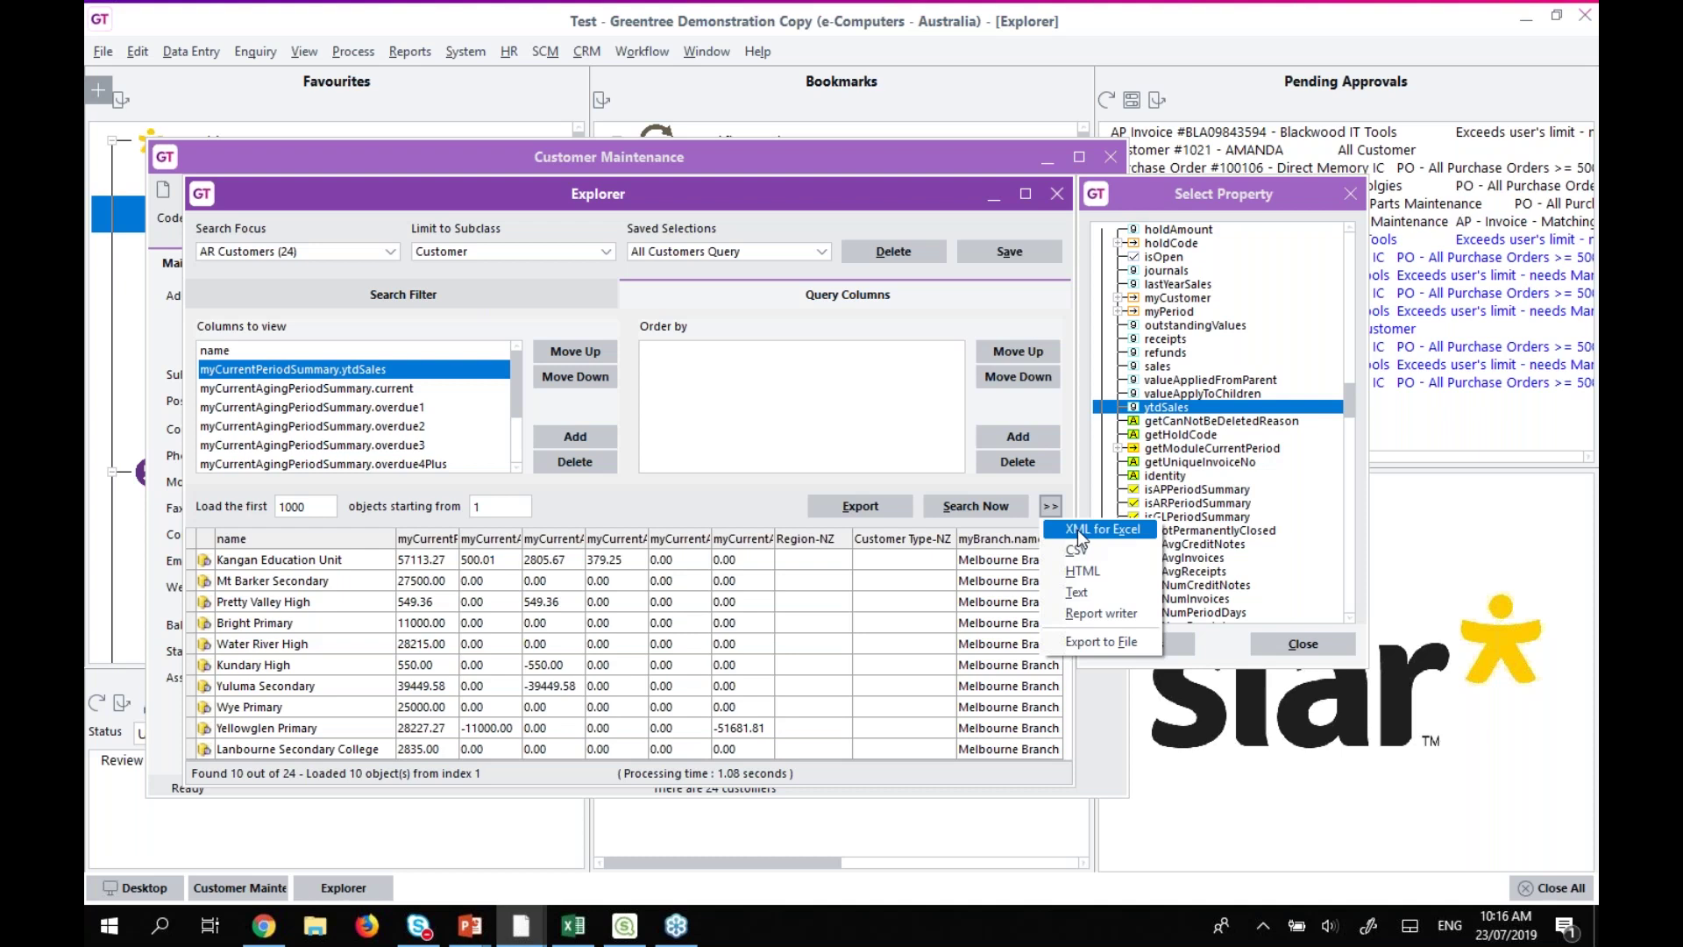
pyautogui.click(1077, 530)
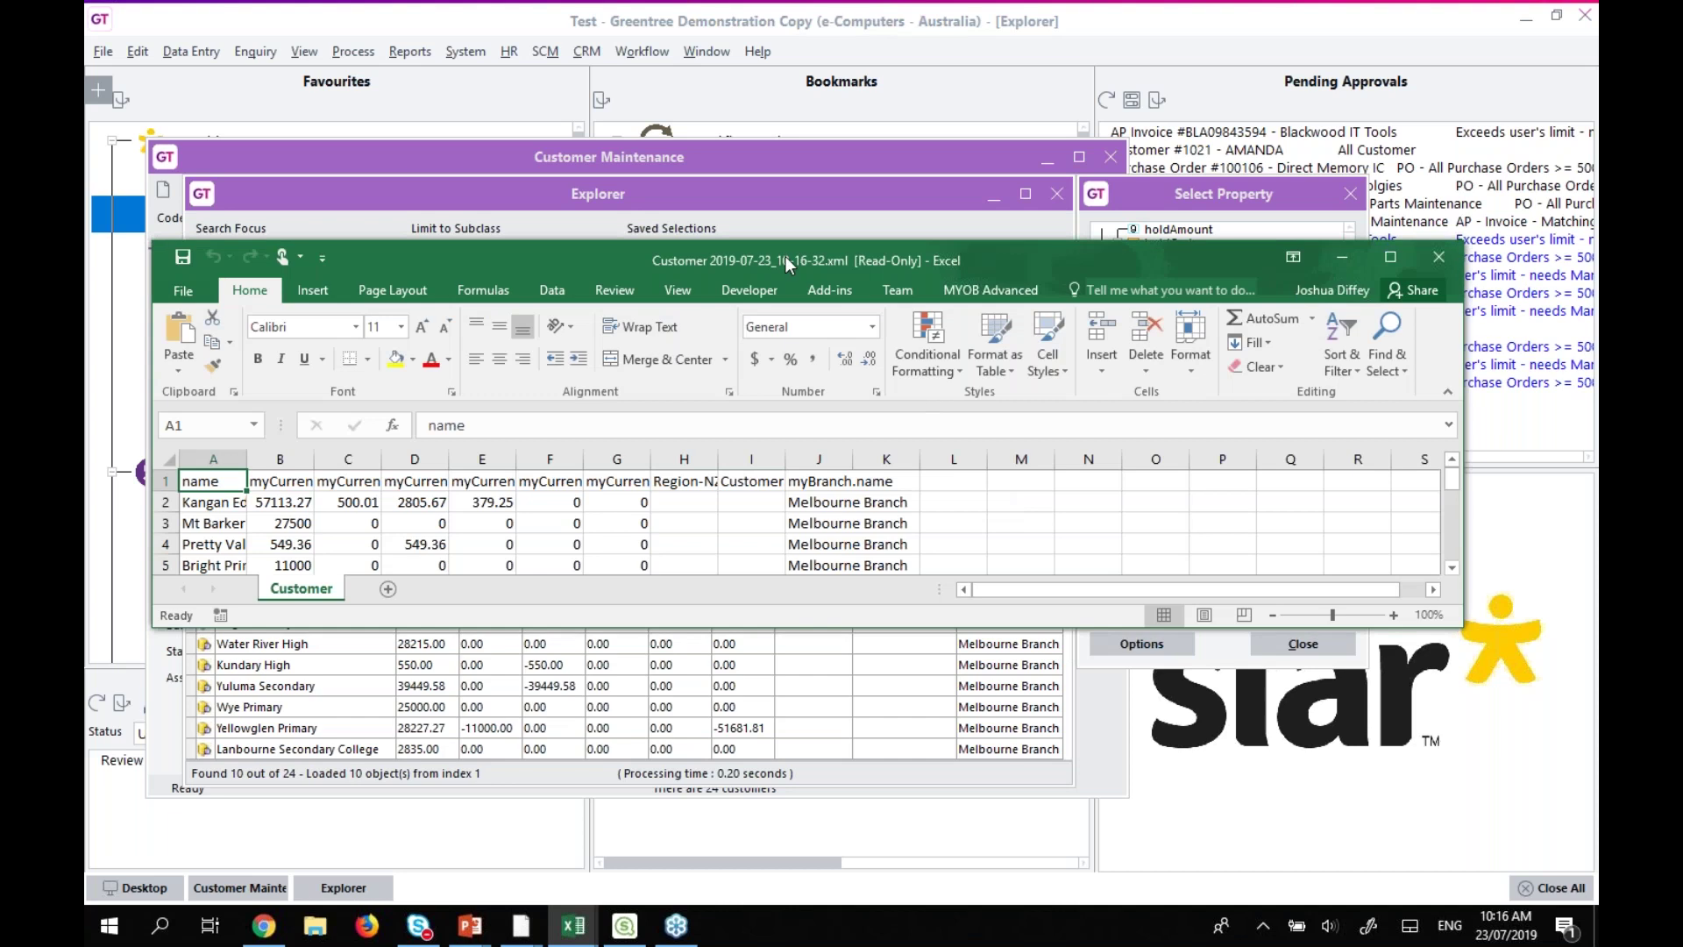
# Maximise the Customer workbook, review its ten customer rows, then close it.
pyautogui.doubleClick(786, 257)
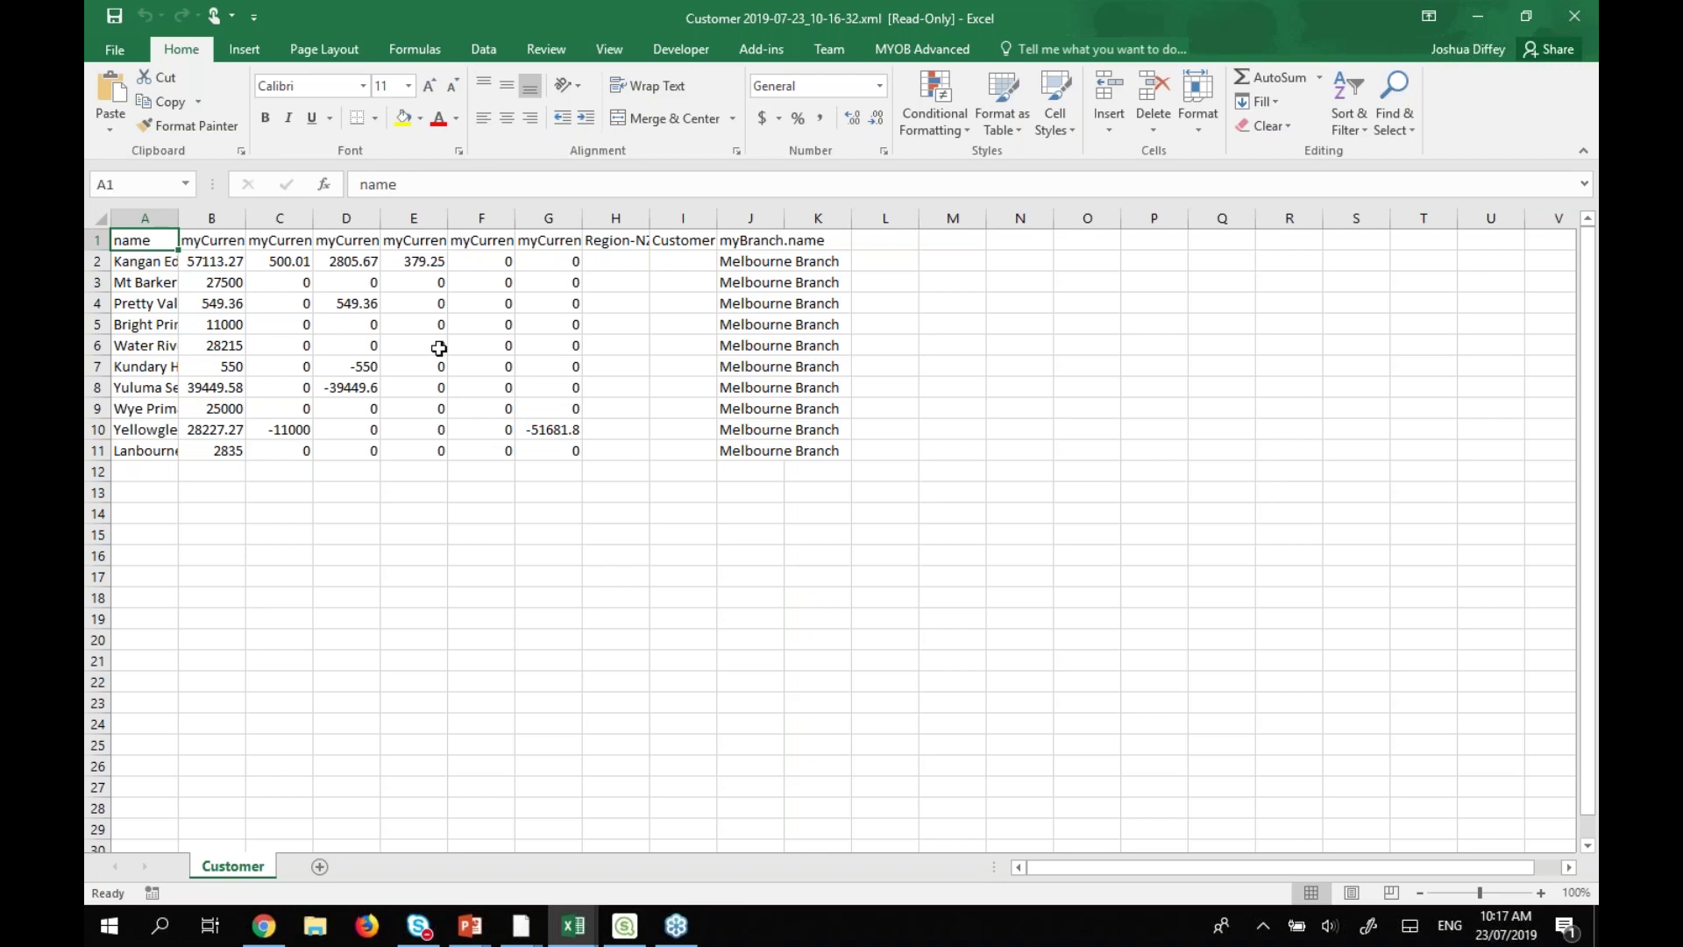
pyautogui.click(1576, 23)
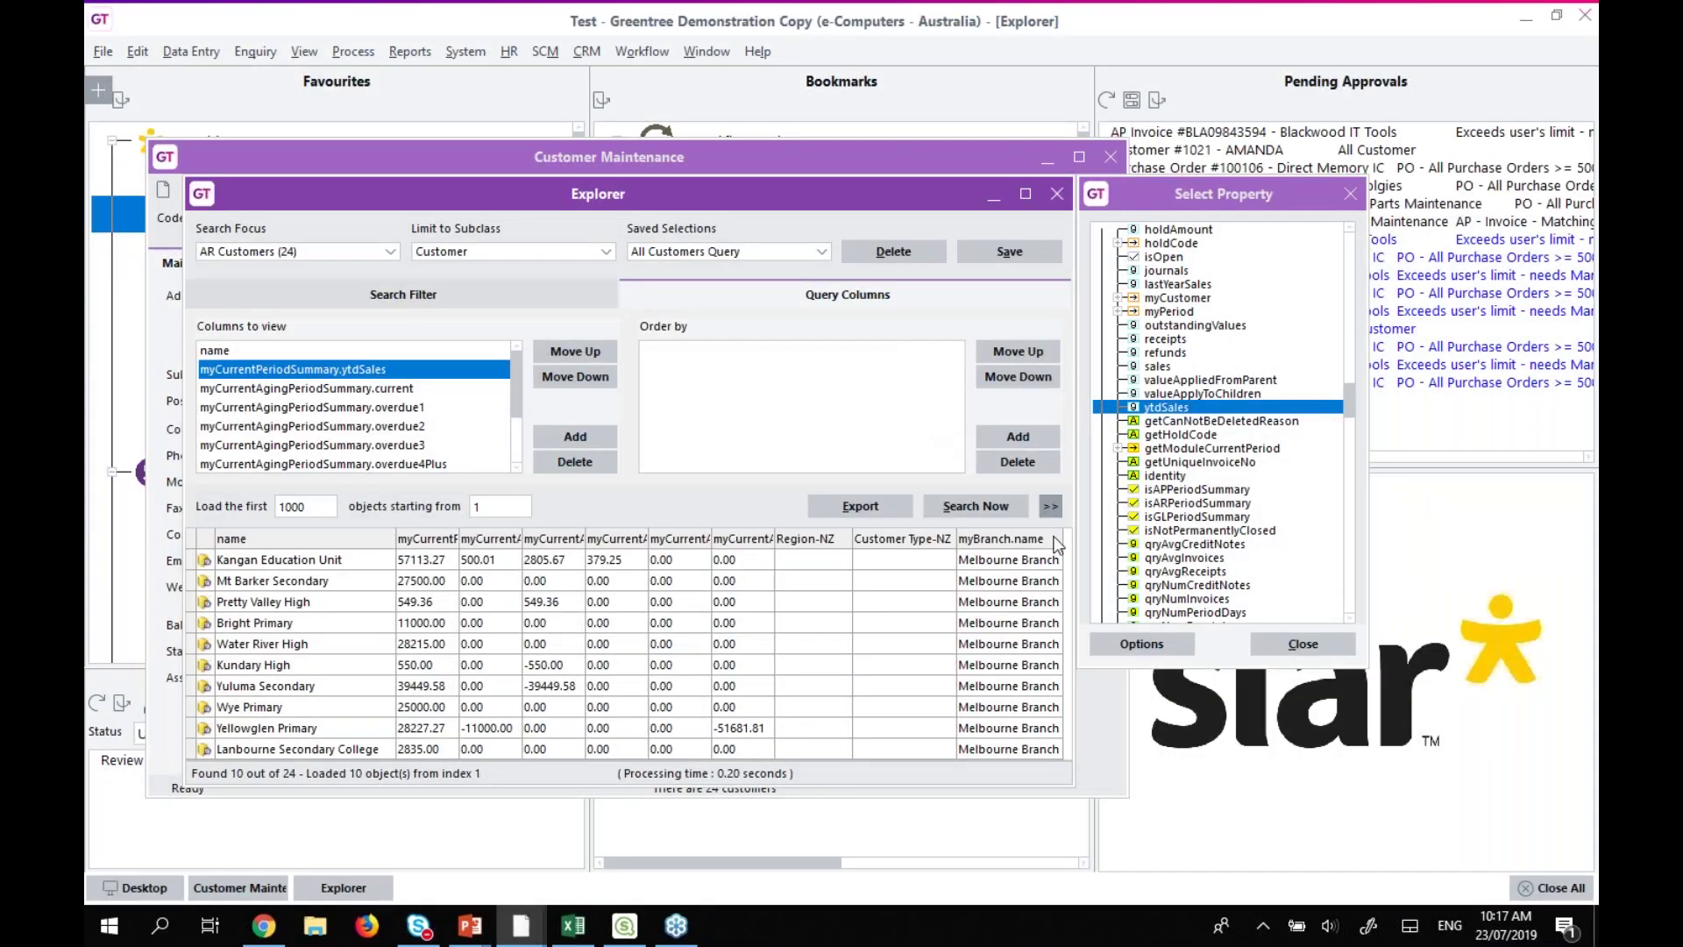
# Start a Report writer report titled Customer Balances on landscape A4 and advance to column format.
pyautogui.click(1049, 507)
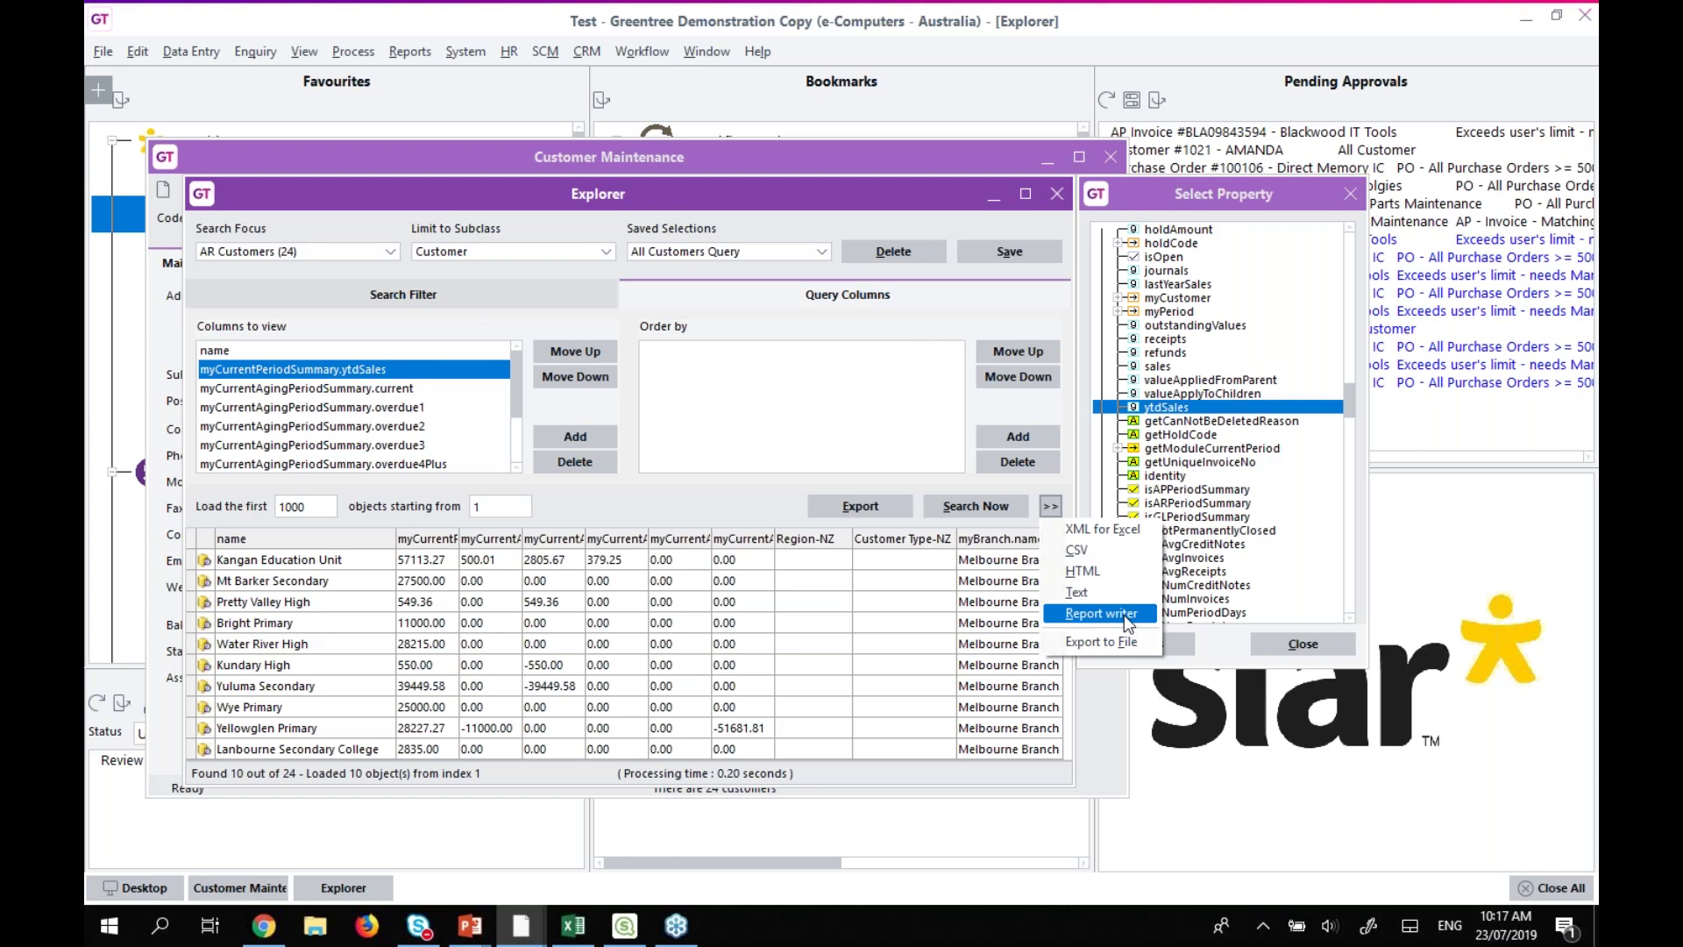
pyautogui.click(1124, 614)
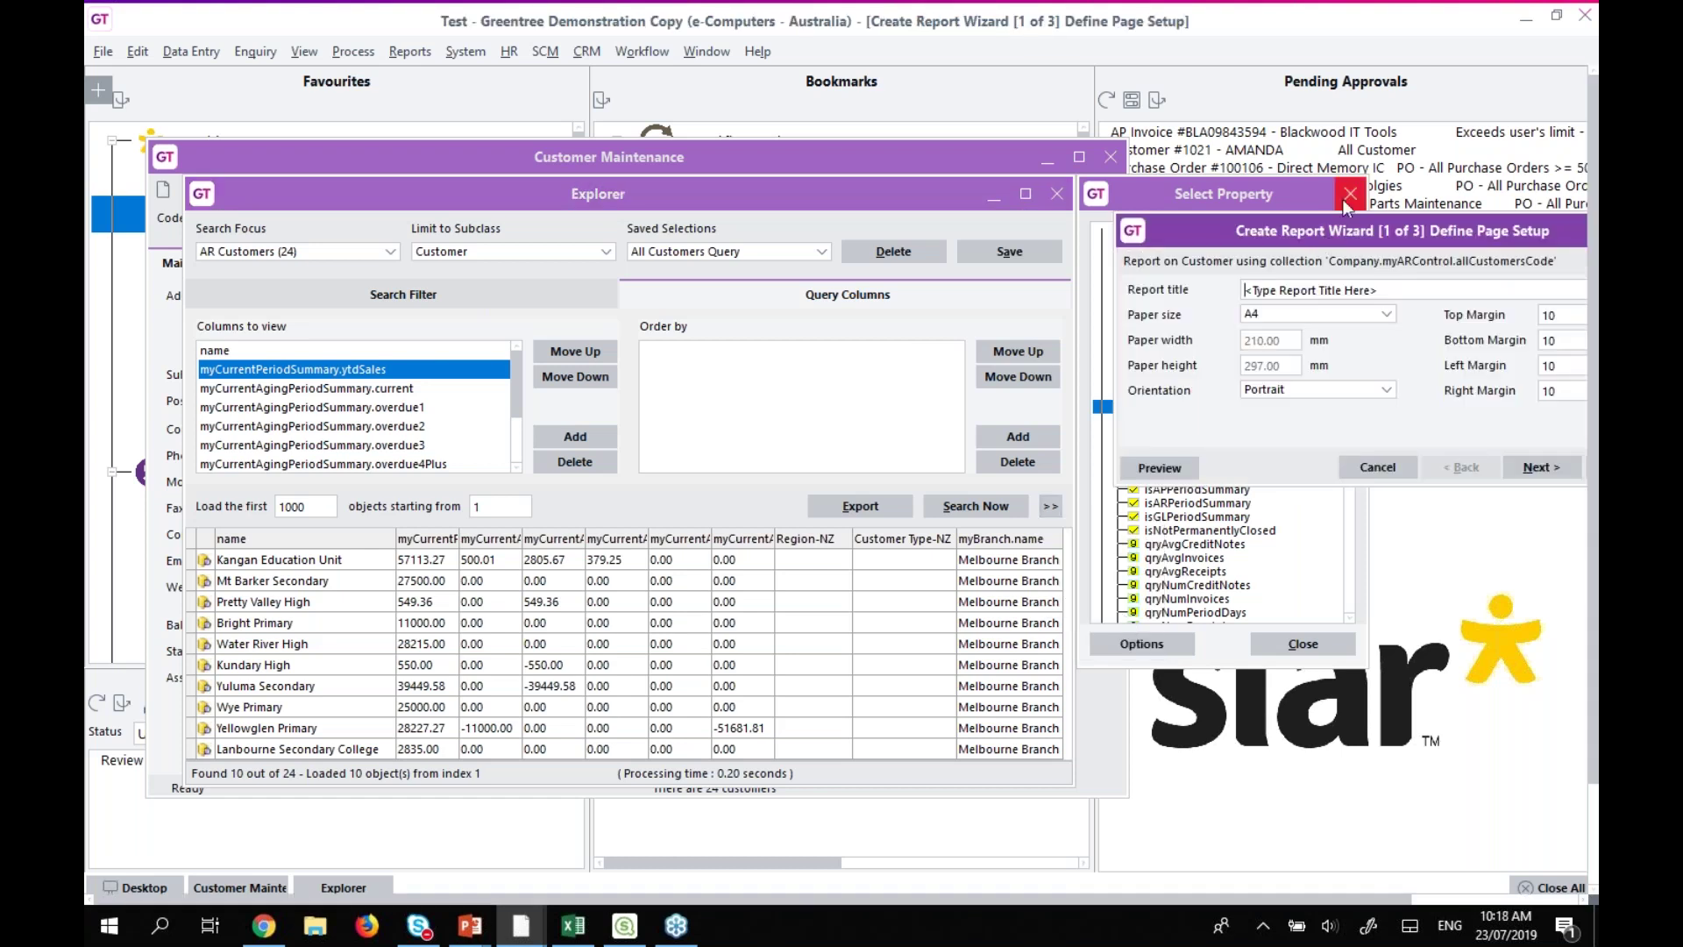
pyautogui.click(1348, 196)
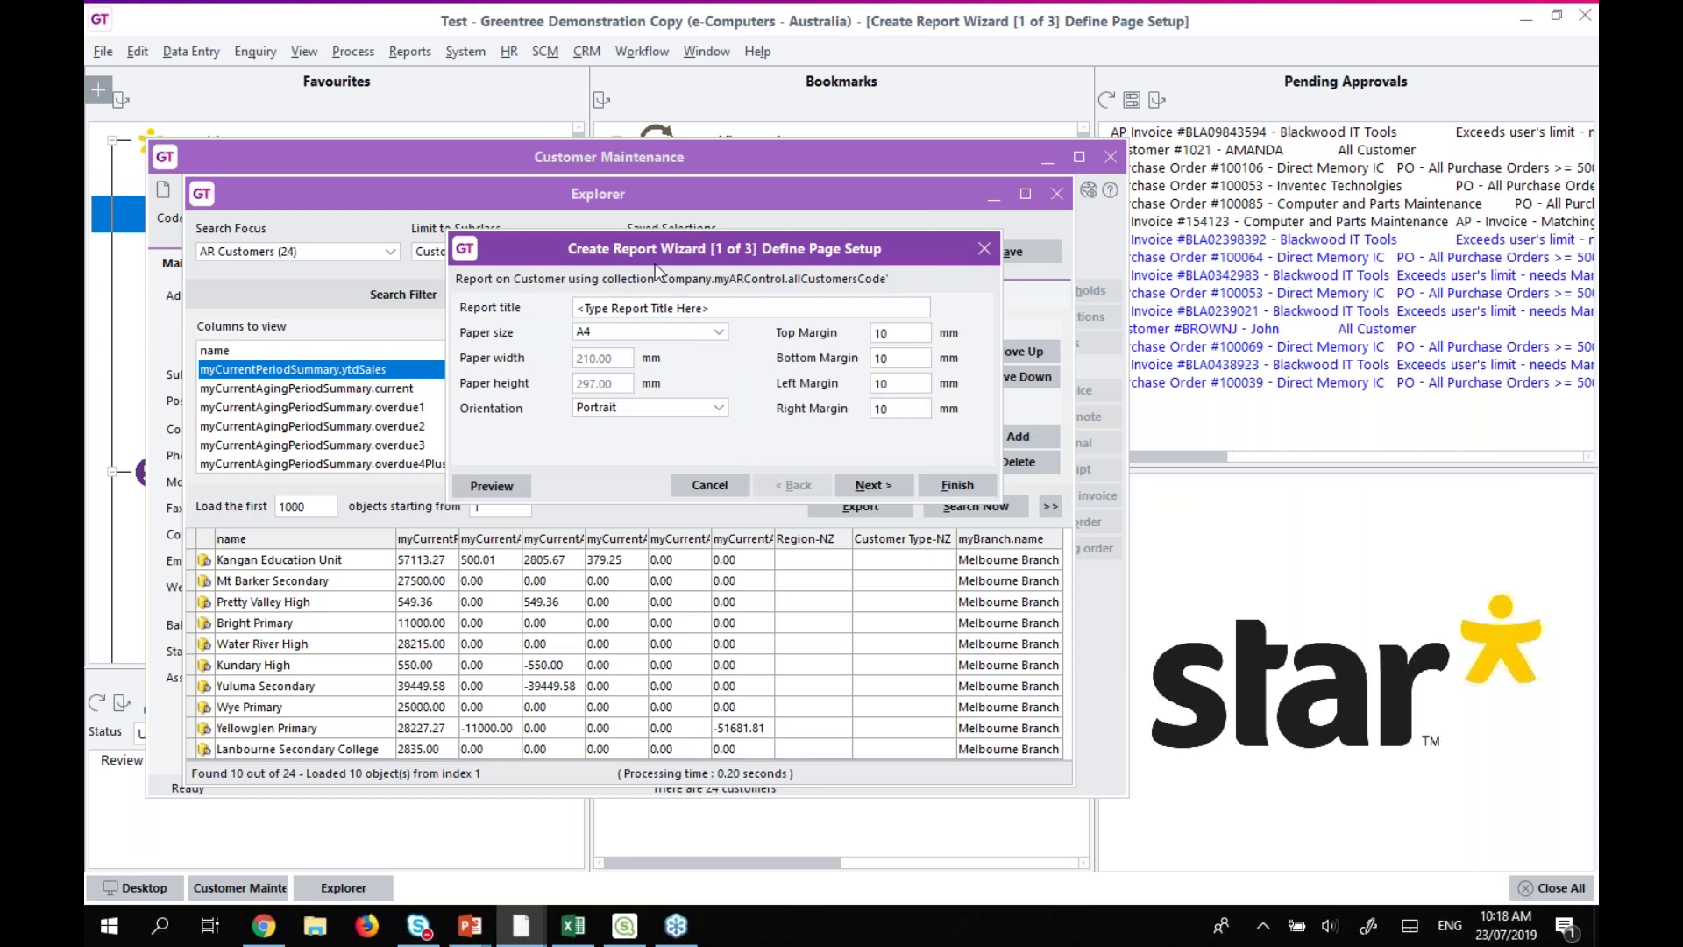
pyautogui.click(760, 310)
pyautogui.write('Customer Balances')
pyautogui.click(634, 410)
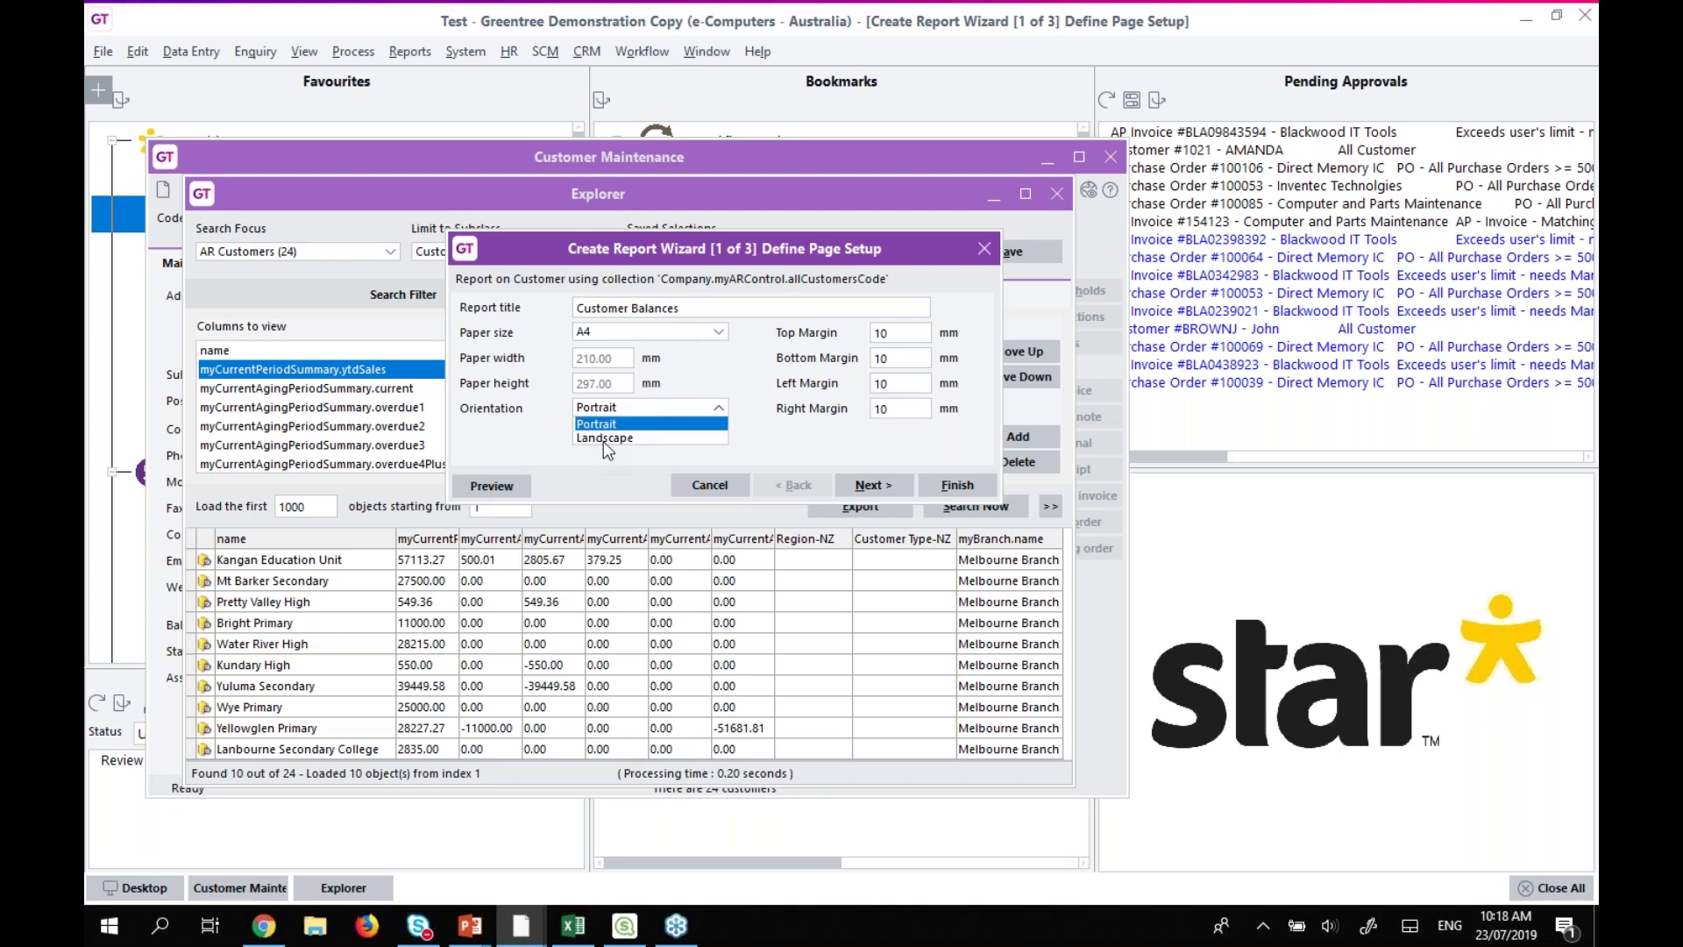
pyautogui.click(603, 438)
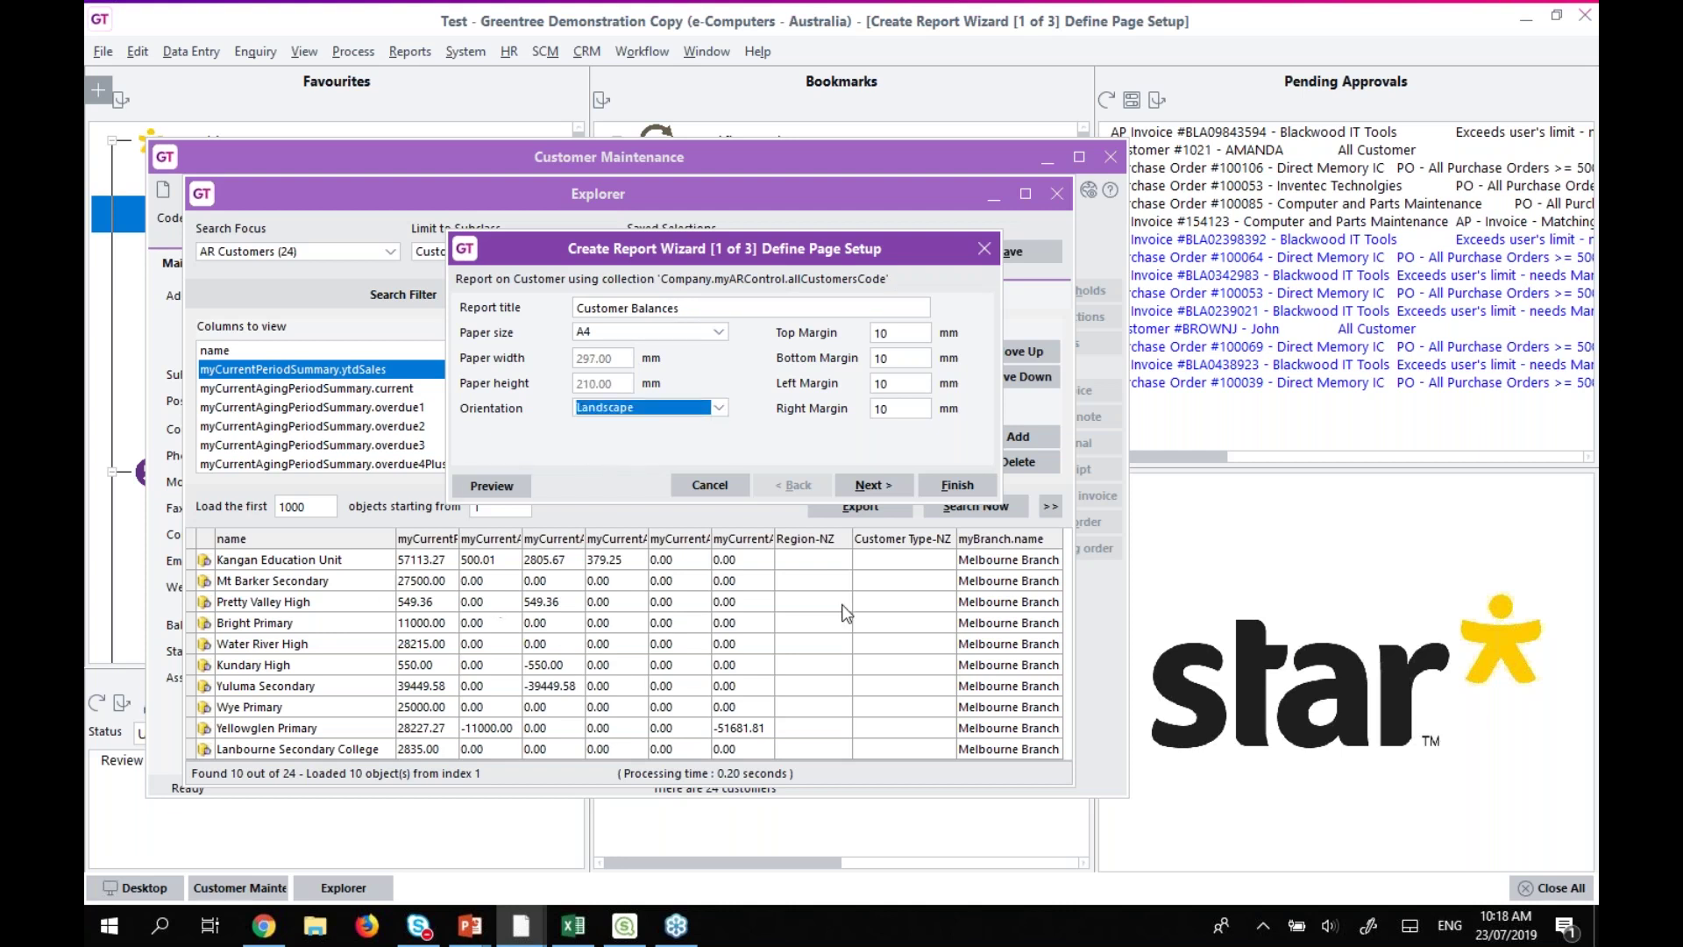
pyautogui.click(876, 486)
pyautogui.moveTo(1000, 502); pyautogui.dragTo(1494, 785)
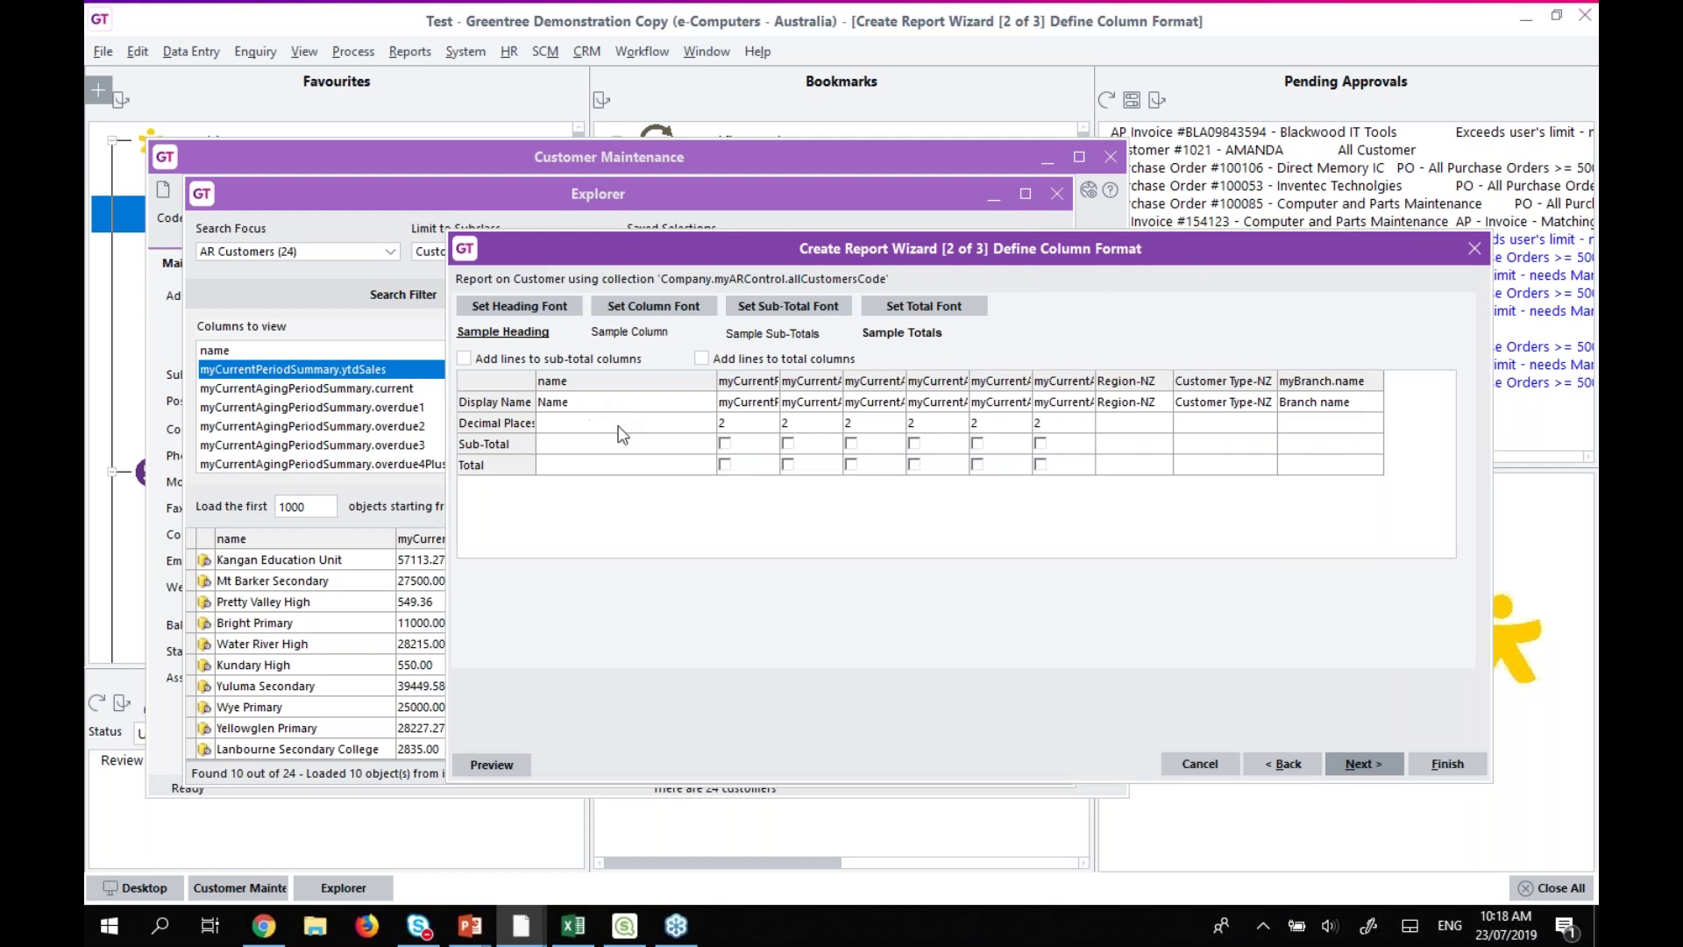
# Rename the first balance column to YTD Sales and add totals to all six numeric columns.
pyautogui.click(756, 403)
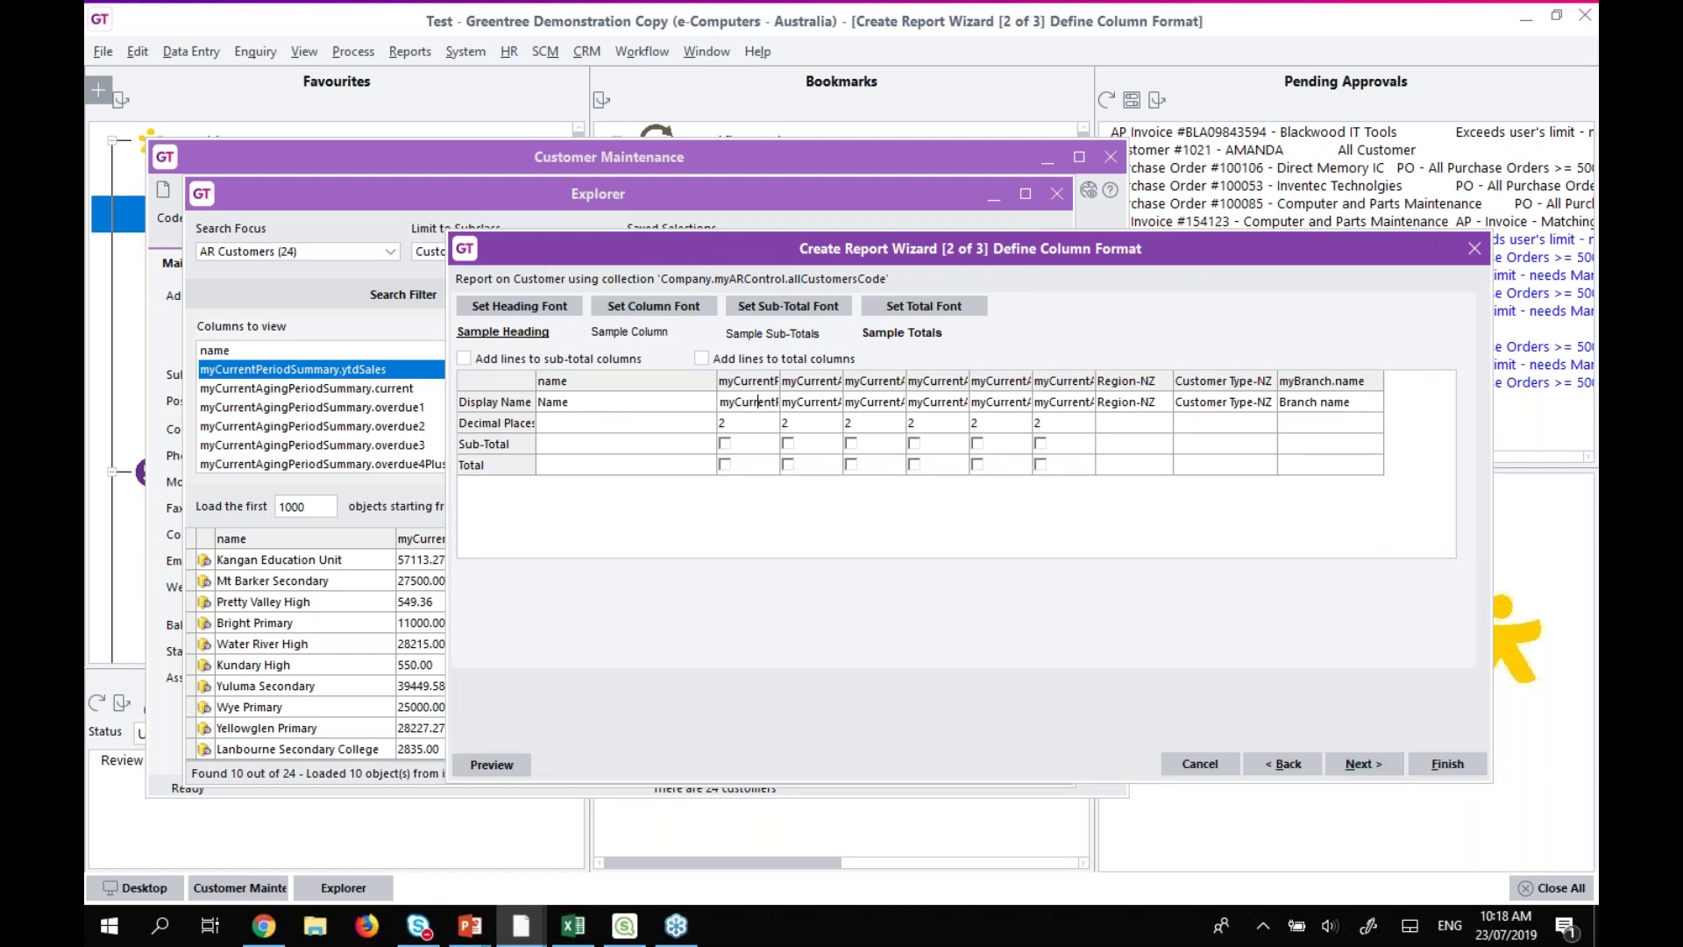
pyautogui.doubleClick(748, 401)
pyautogui.write('YTD Sales')
pyautogui.press('Tab')
pyautogui.click(725, 465)
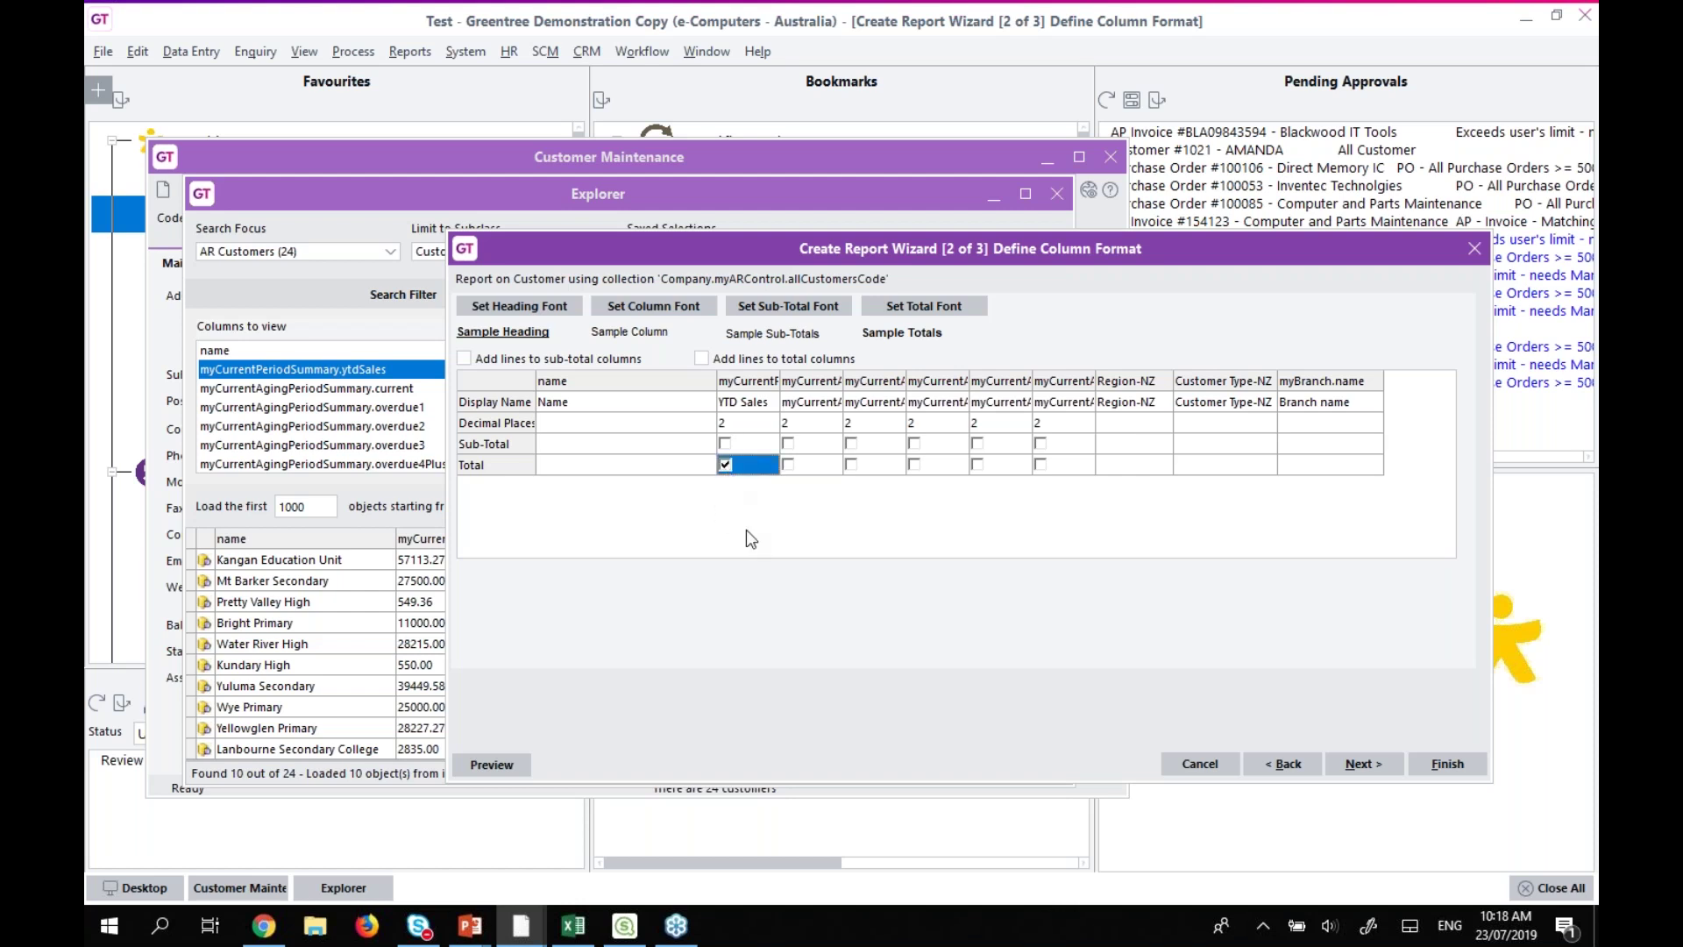
pyautogui.click(788, 464)
pyautogui.click(852, 465)
pyautogui.click(915, 464)
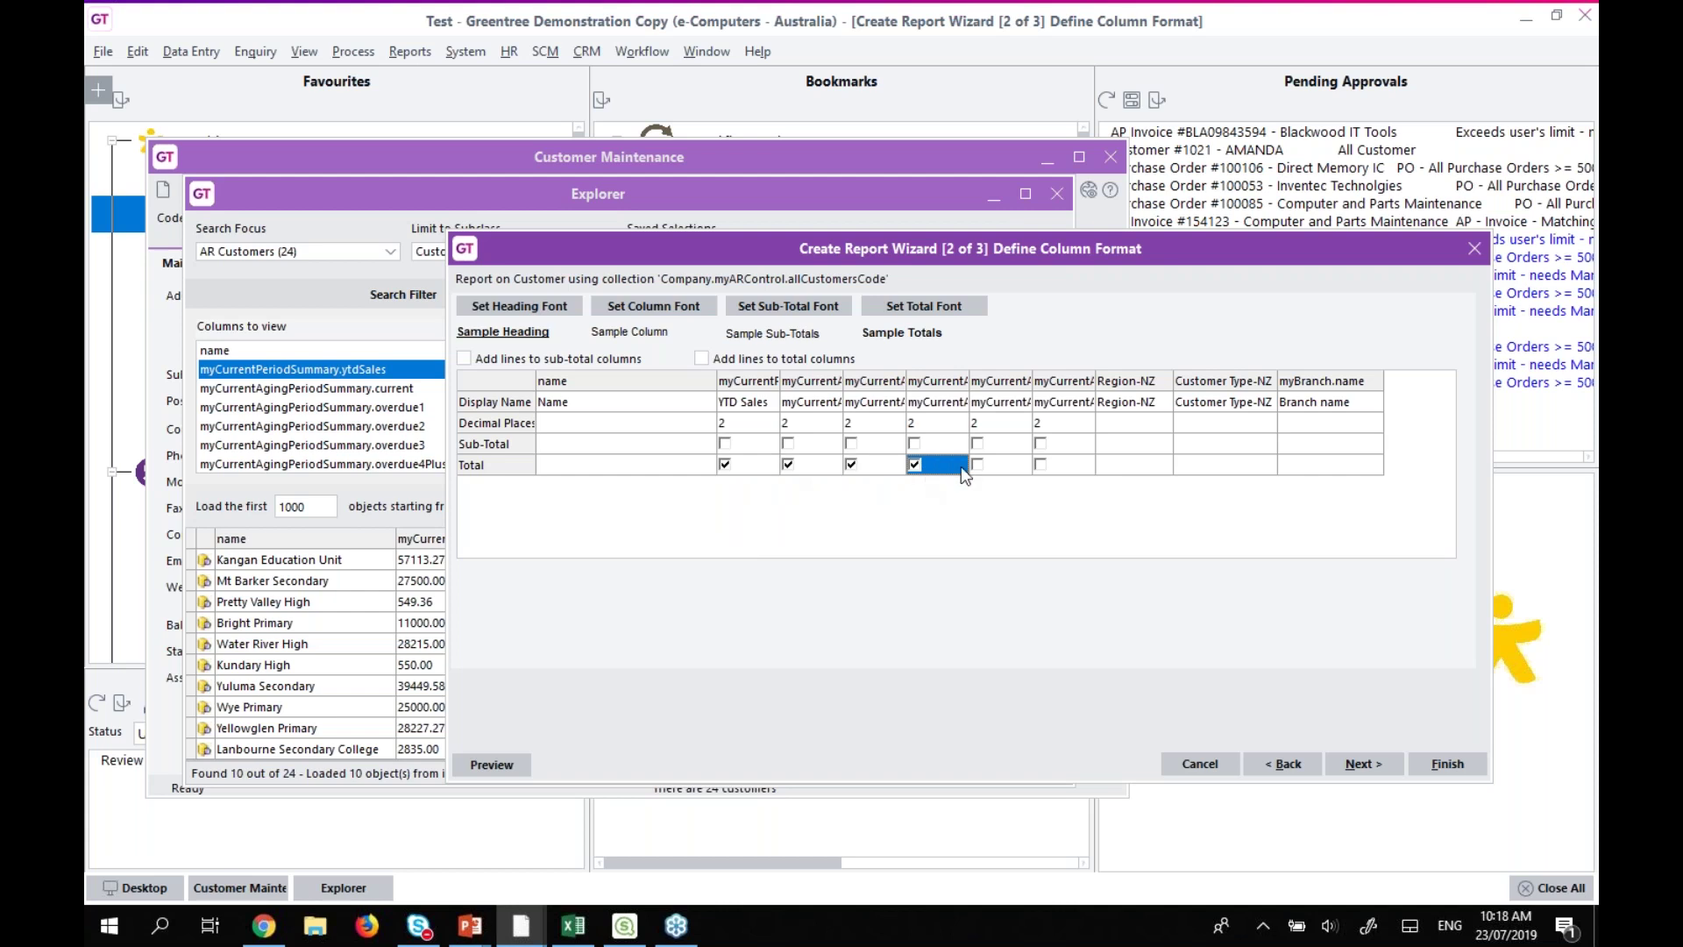
pyautogui.click(977, 464)
pyautogui.click(1041, 465)
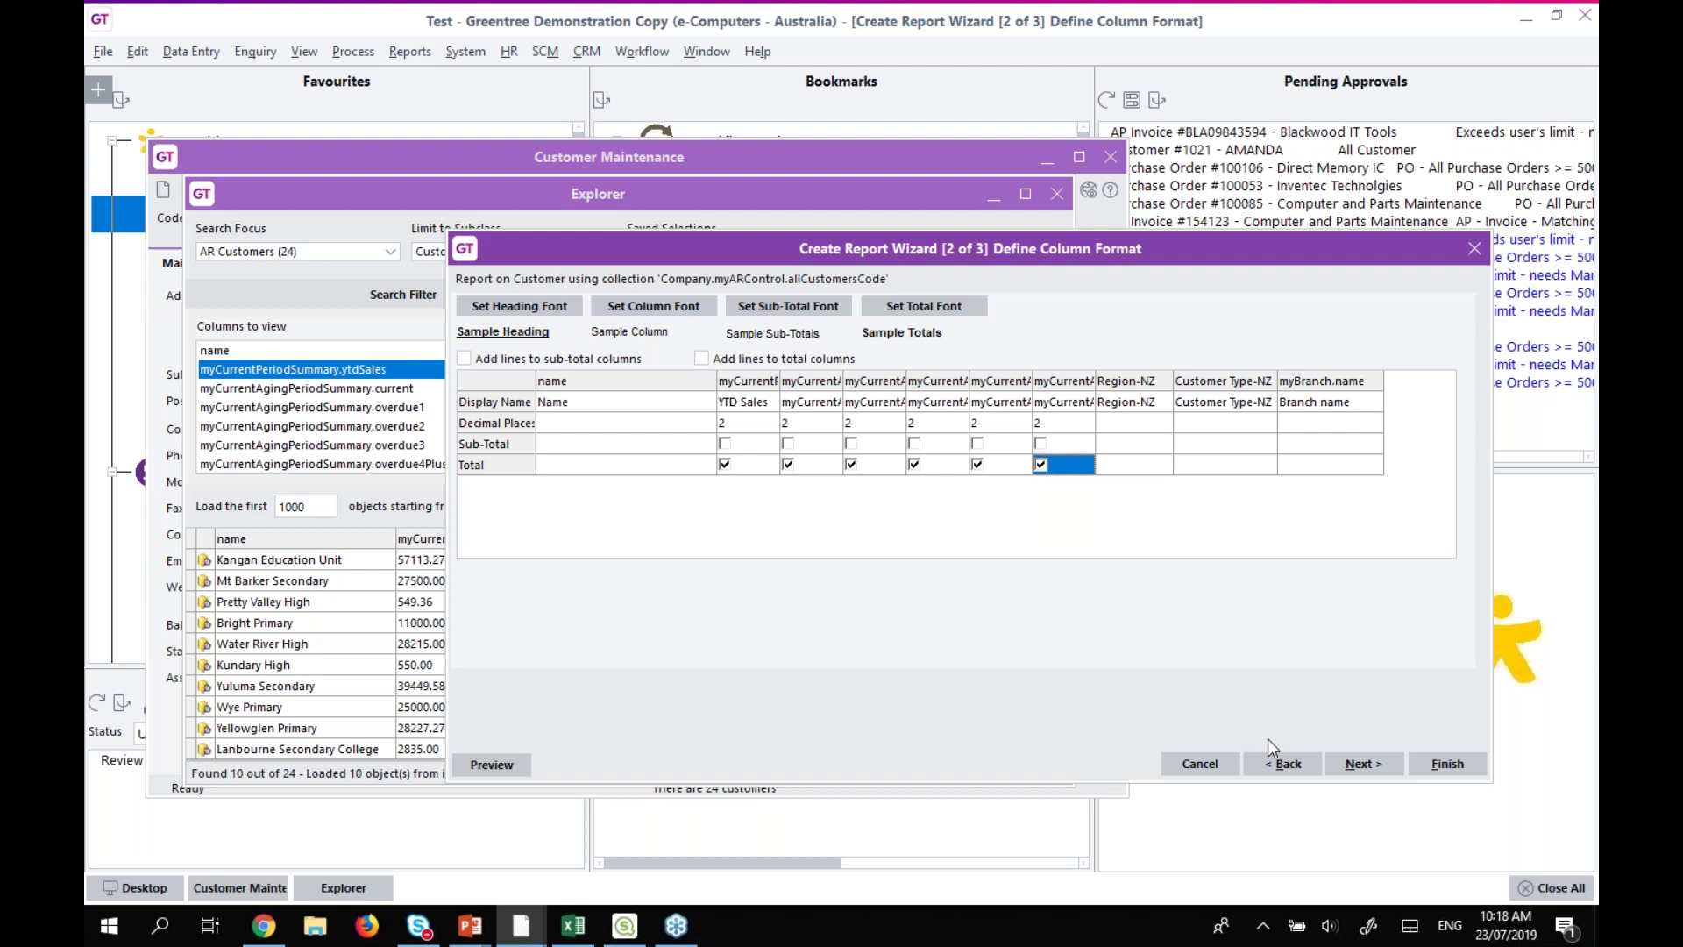
# Save the report as Customer Balances and finish the wizard.
pyautogui.click(1364, 765)
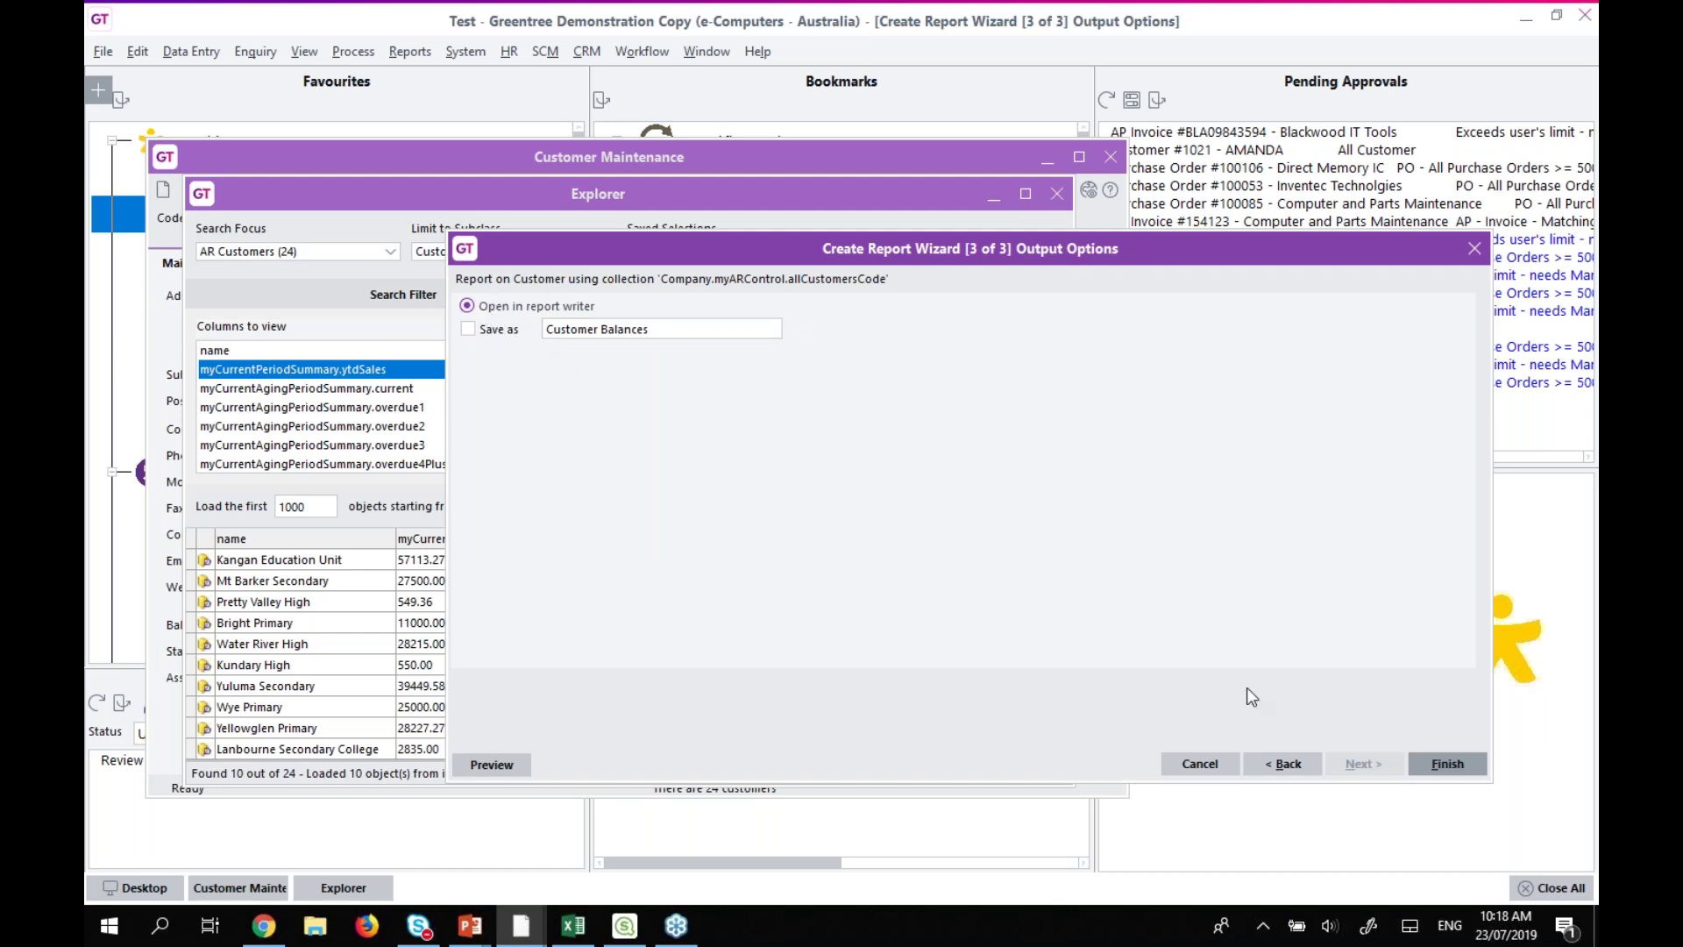
pyautogui.click(472, 332)
pyautogui.click(1447, 761)
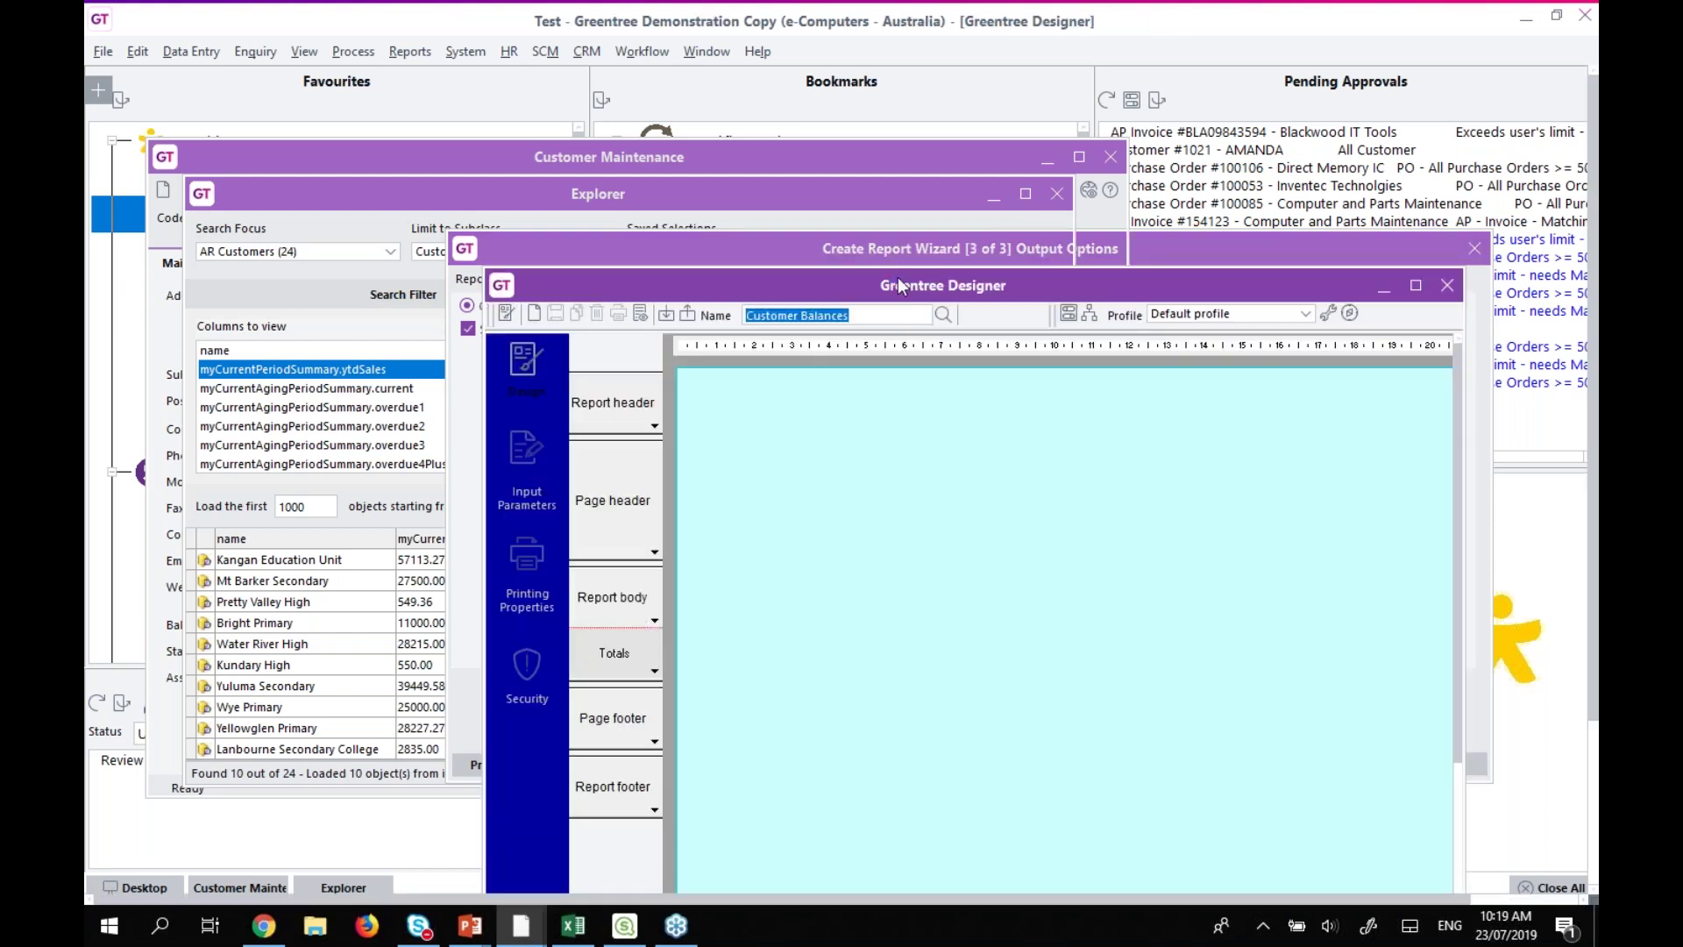
# Preview the Customer Balances report (YTD Sales total 220,439.48), then close the preview and designer.
pyautogui.doubleClick(904, 282)
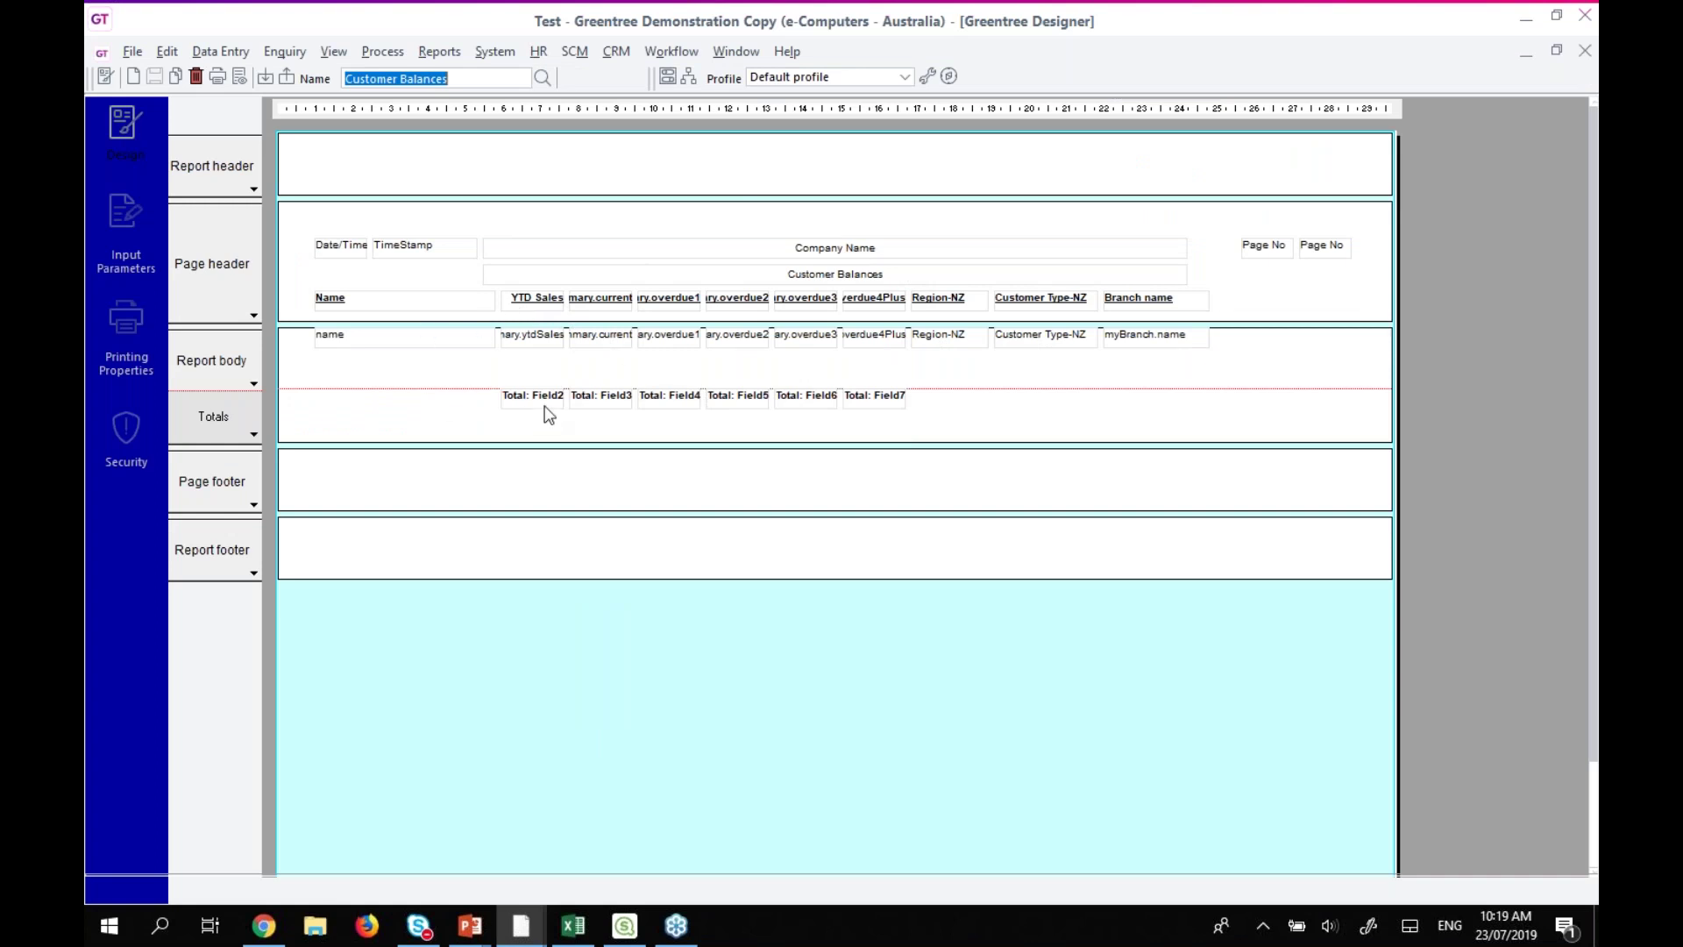
pyautogui.click(240, 77)
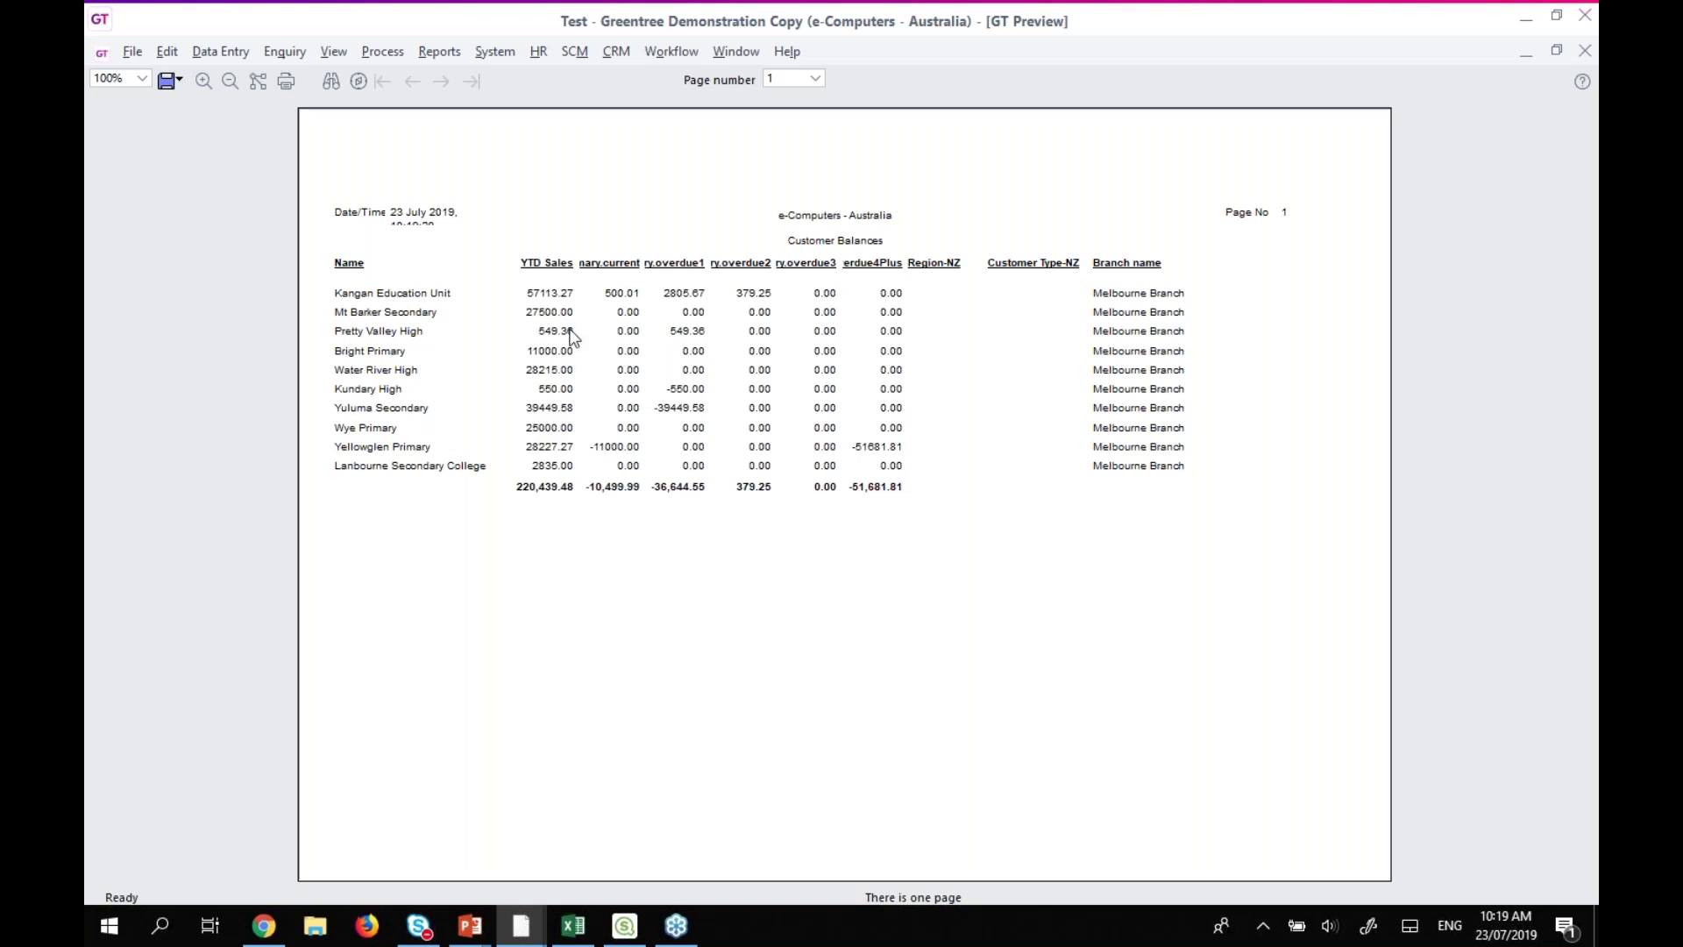
pyautogui.click(1556, 50)
pyautogui.click(1578, 91)
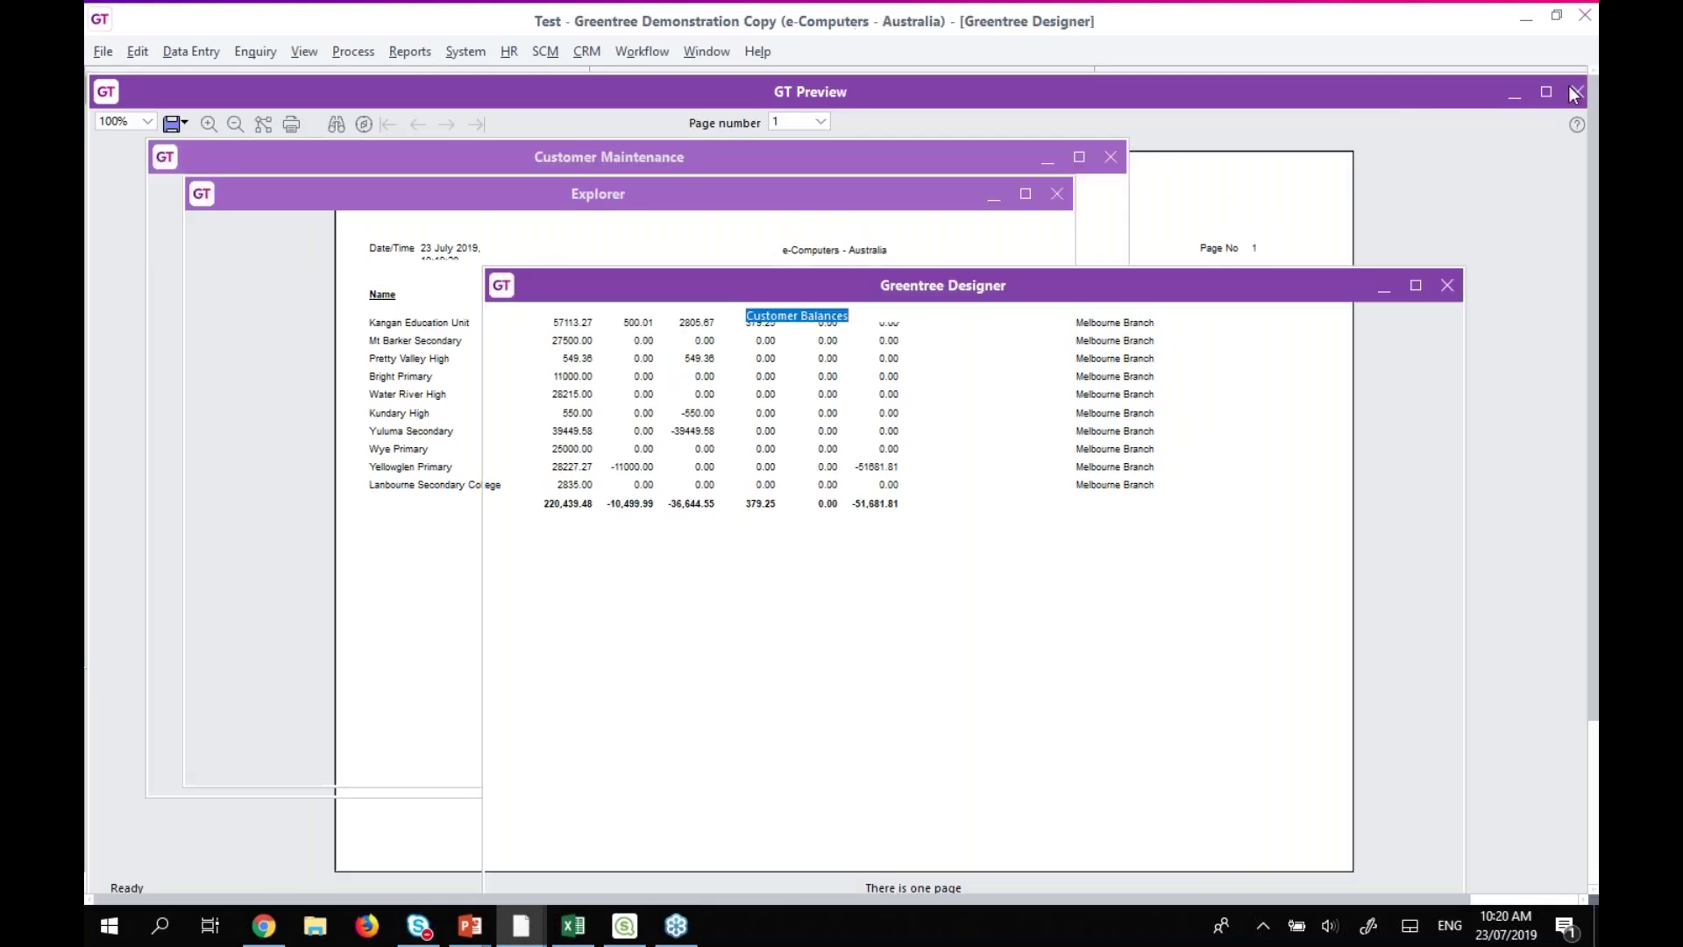
pyautogui.click(1448, 285)
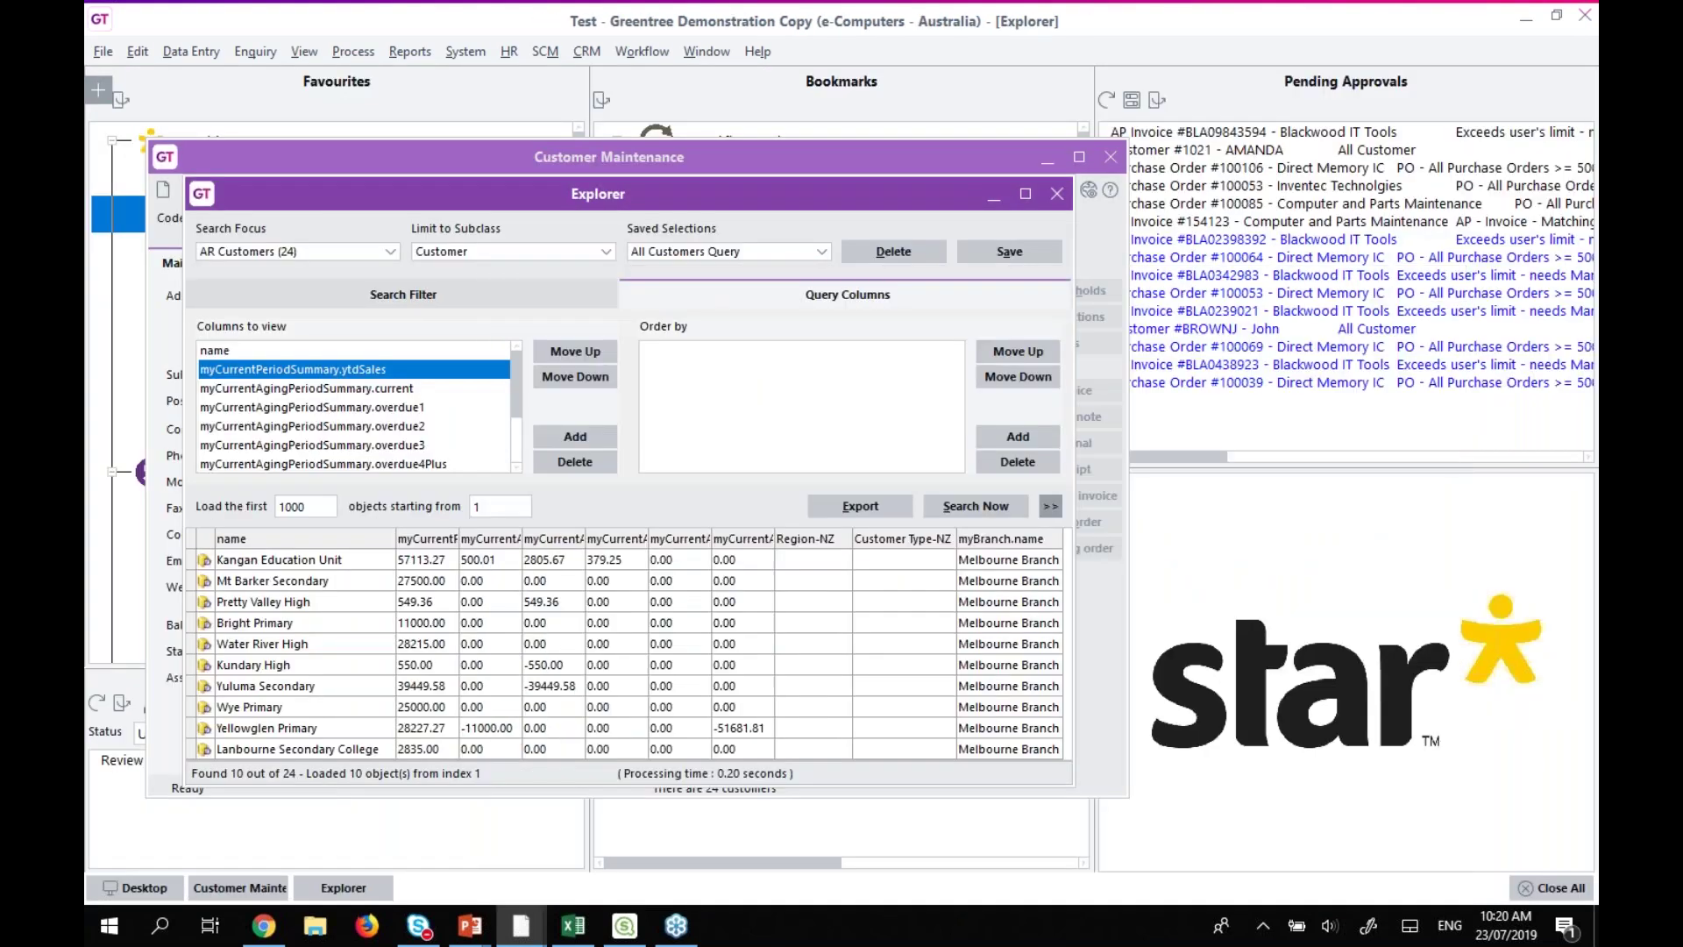
# Close the Explorer and Customer Maintenance windows, then browse System > Utilities > Query Designer.
pyautogui.click(1057, 195)
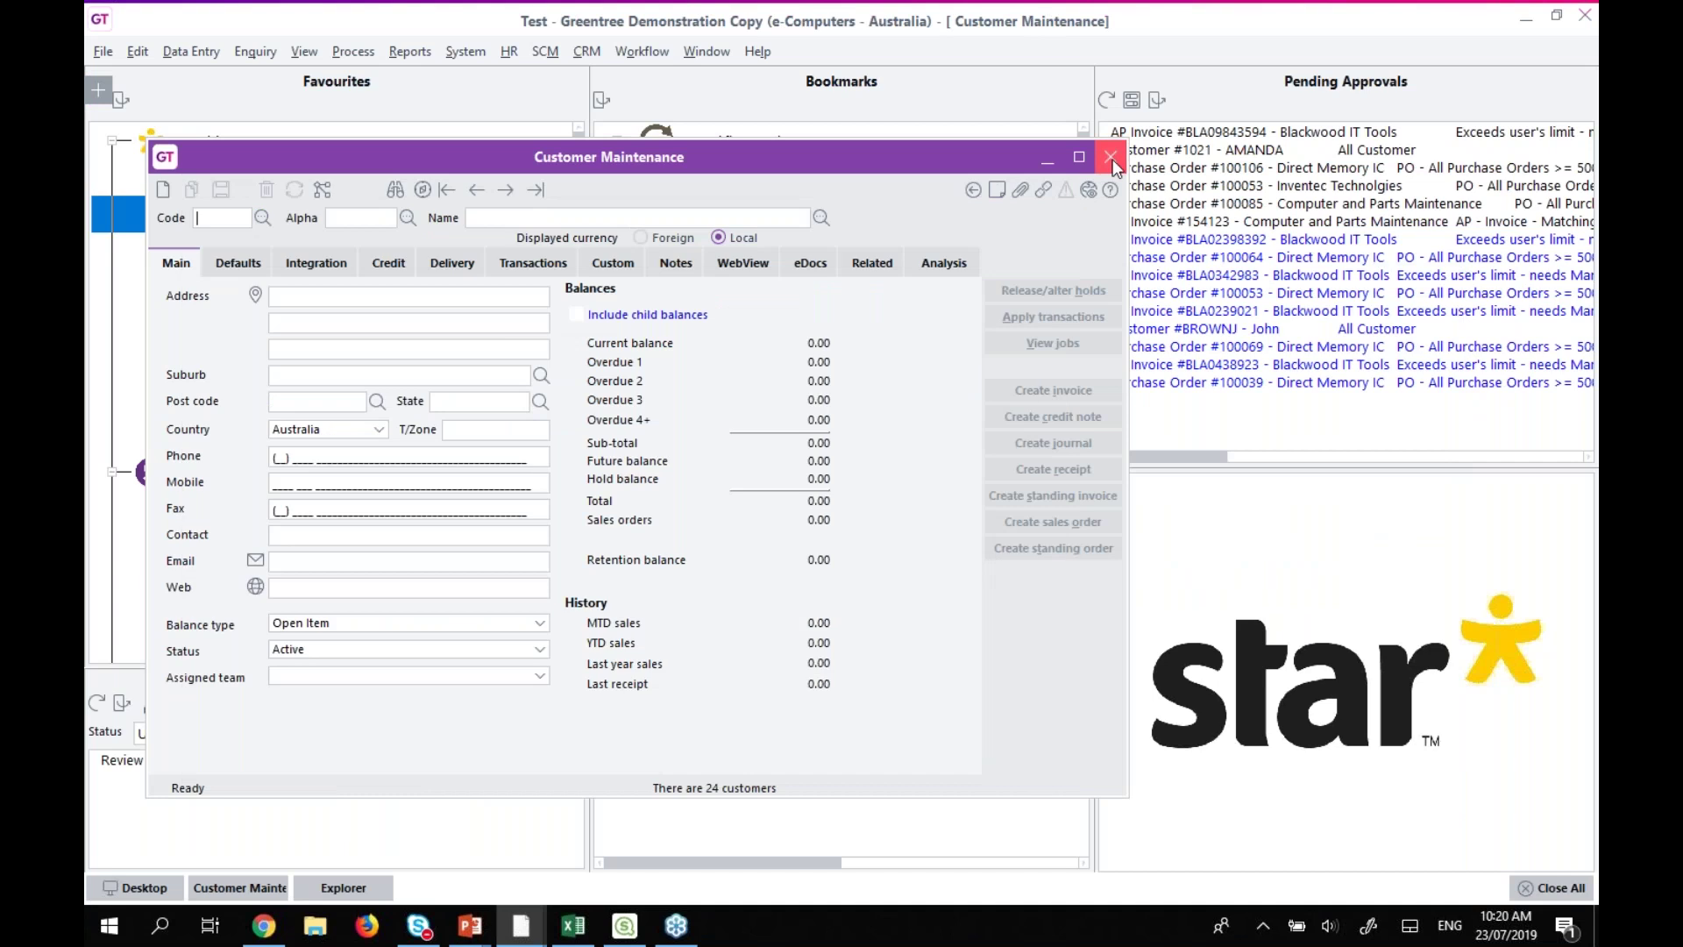
pyautogui.click(1111, 157)
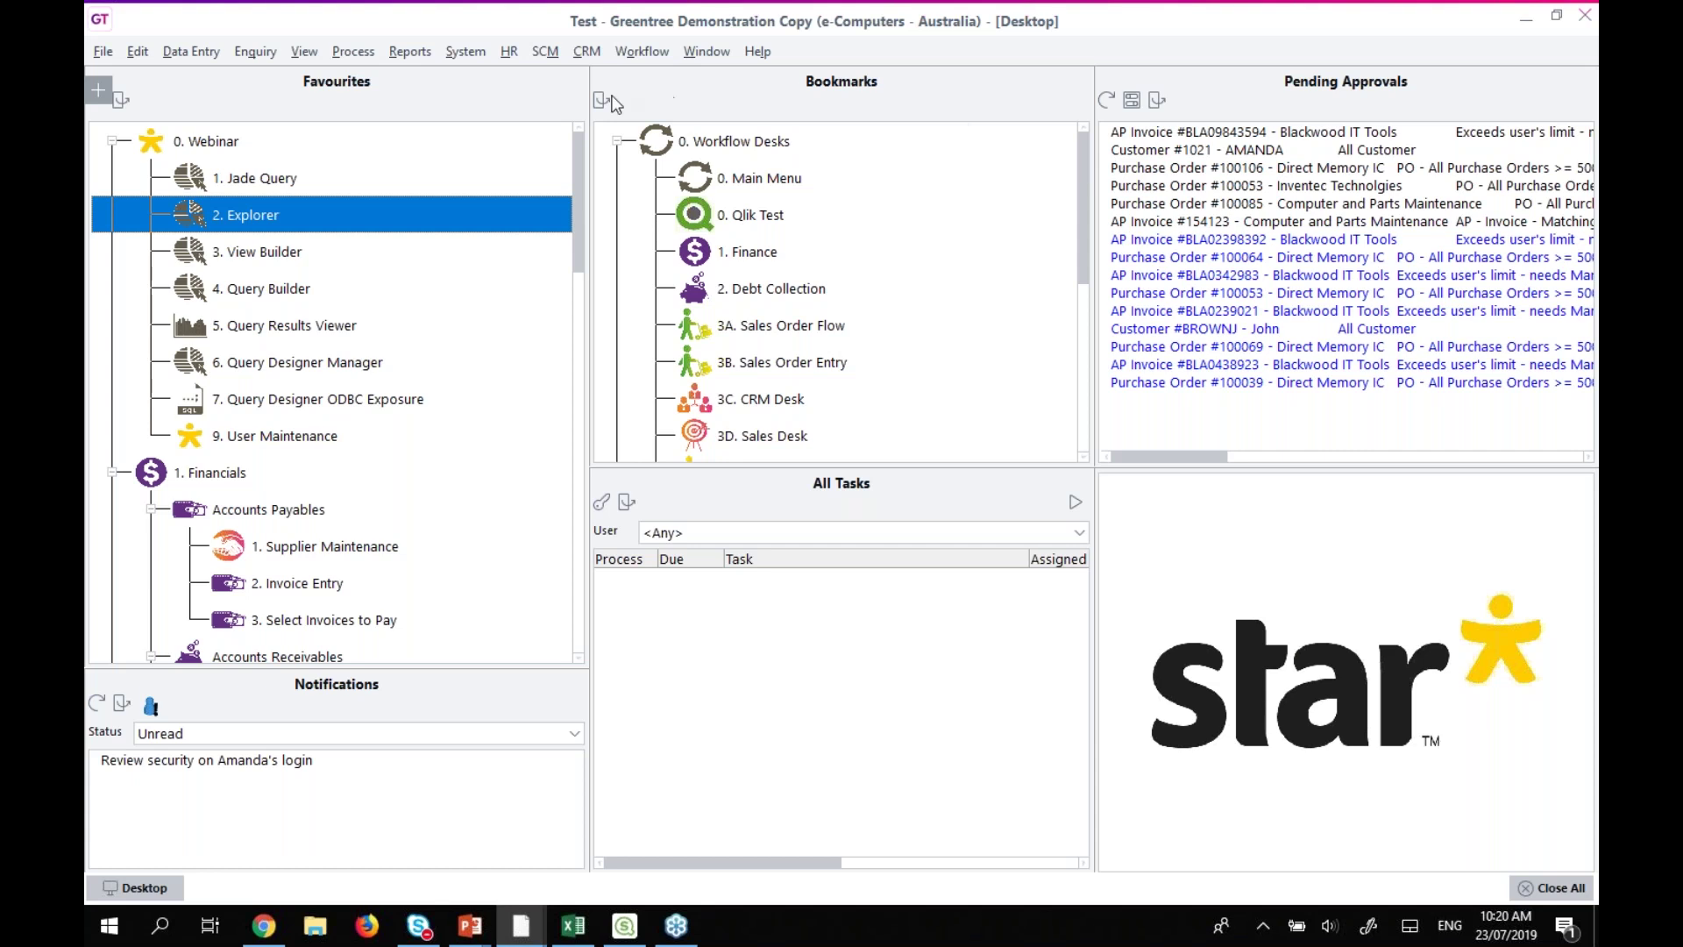
pyautogui.click(463, 53)
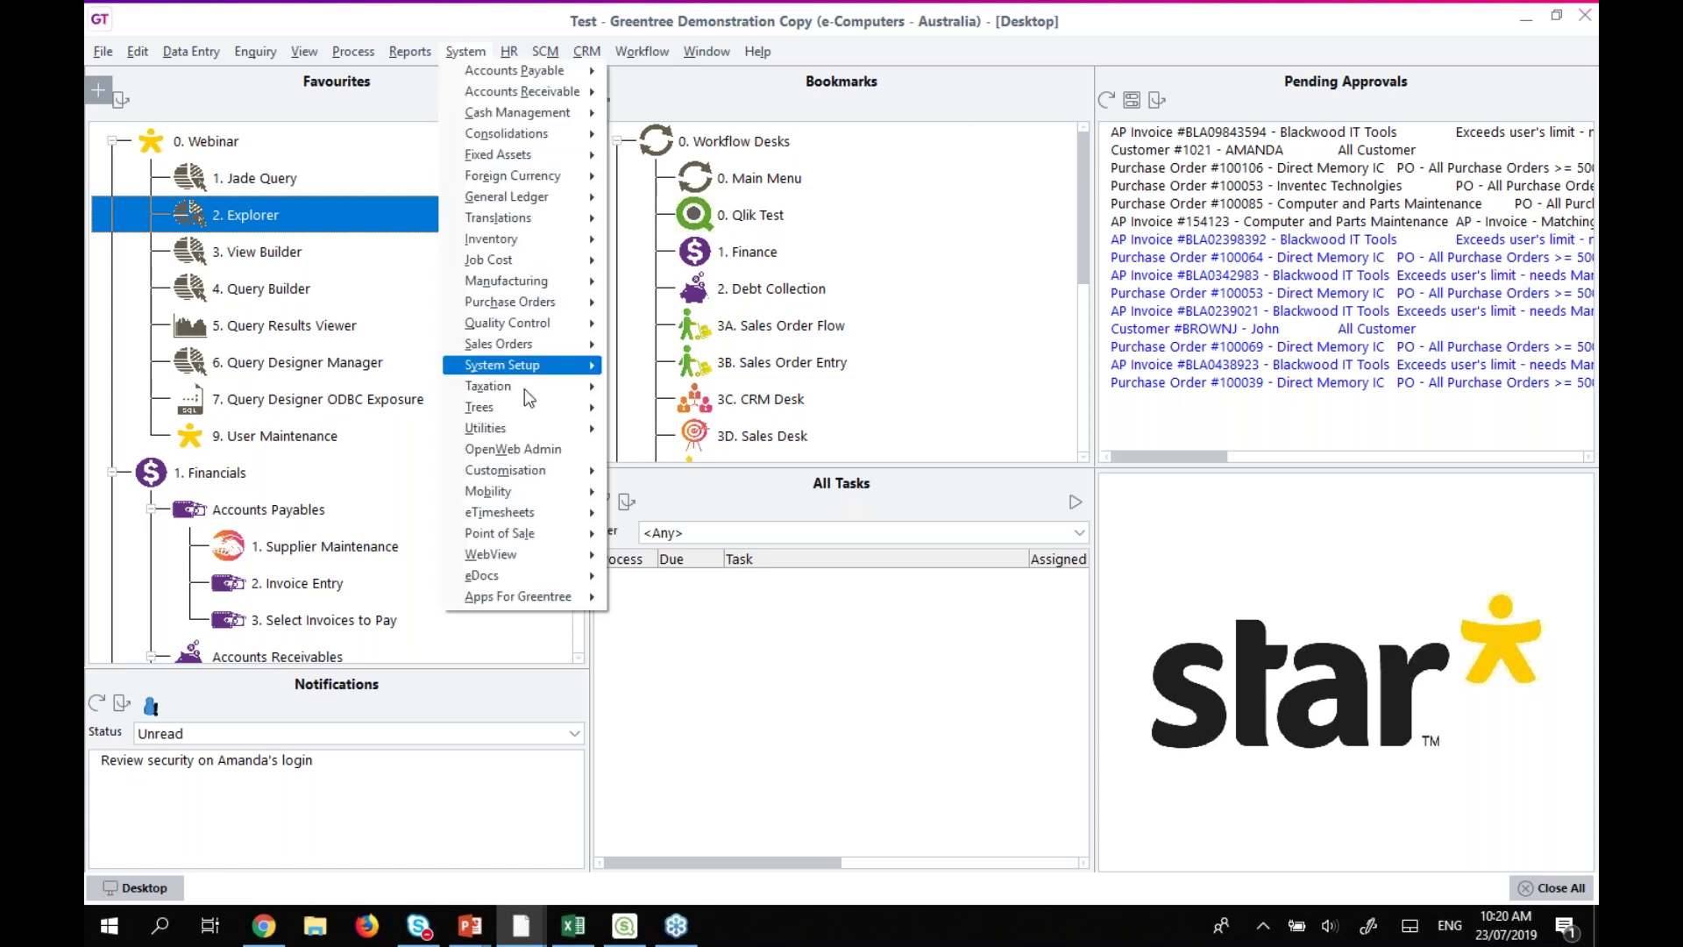
pyautogui.moveTo(531, 434)
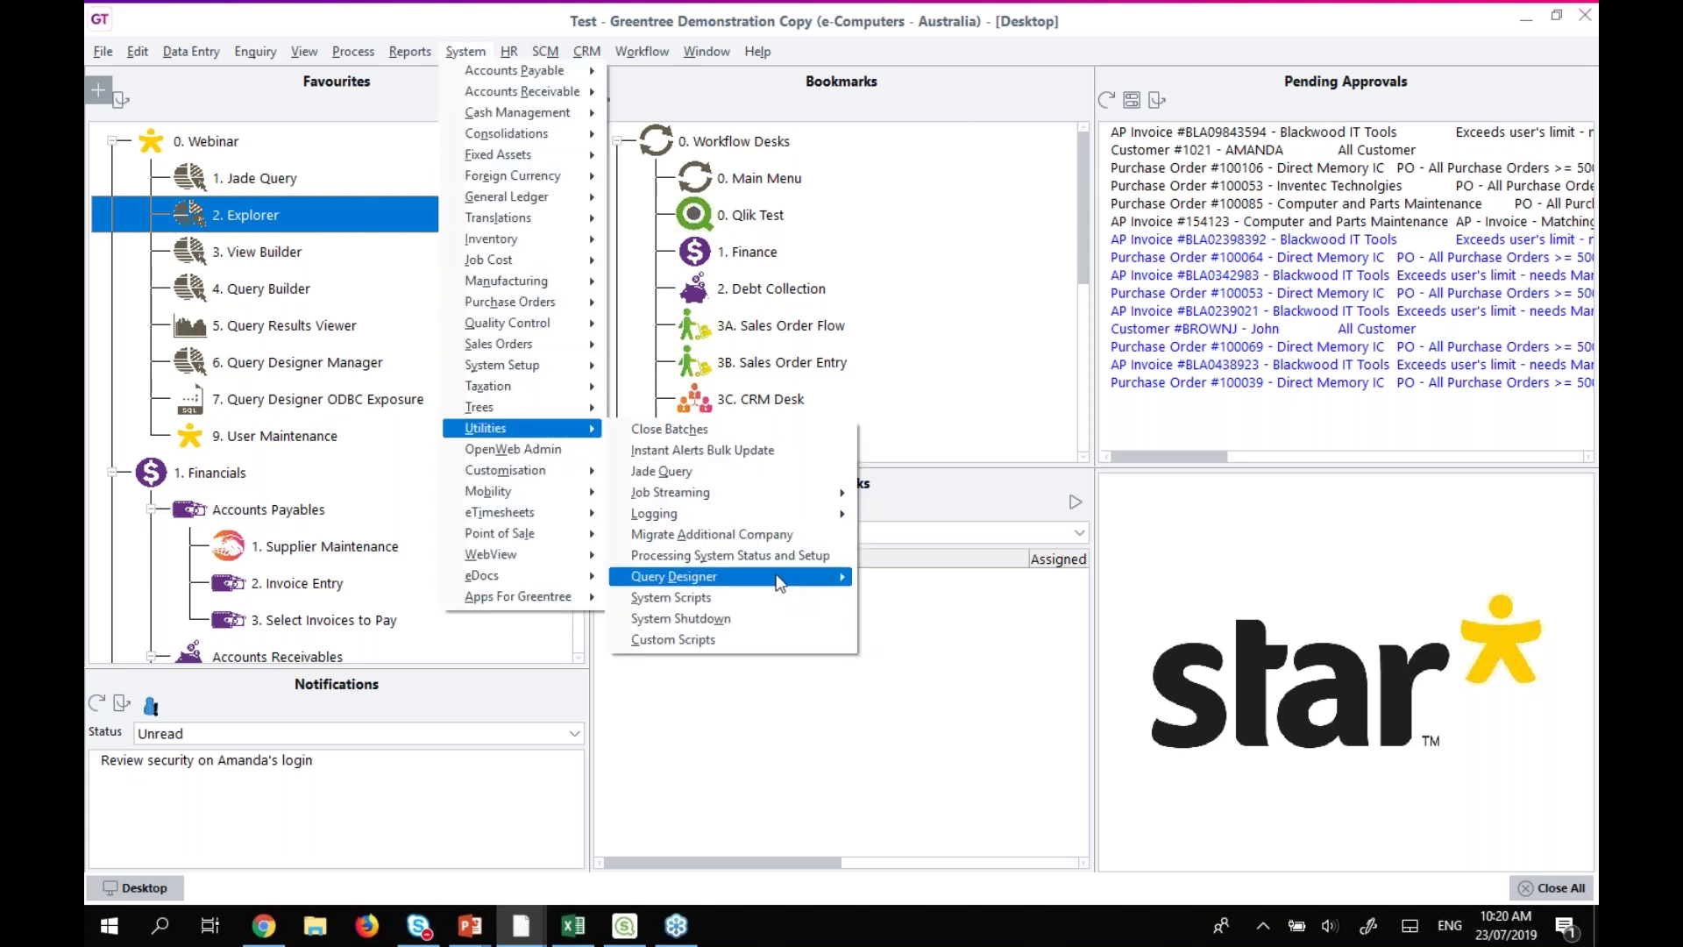
pyautogui.moveTo(779, 580)
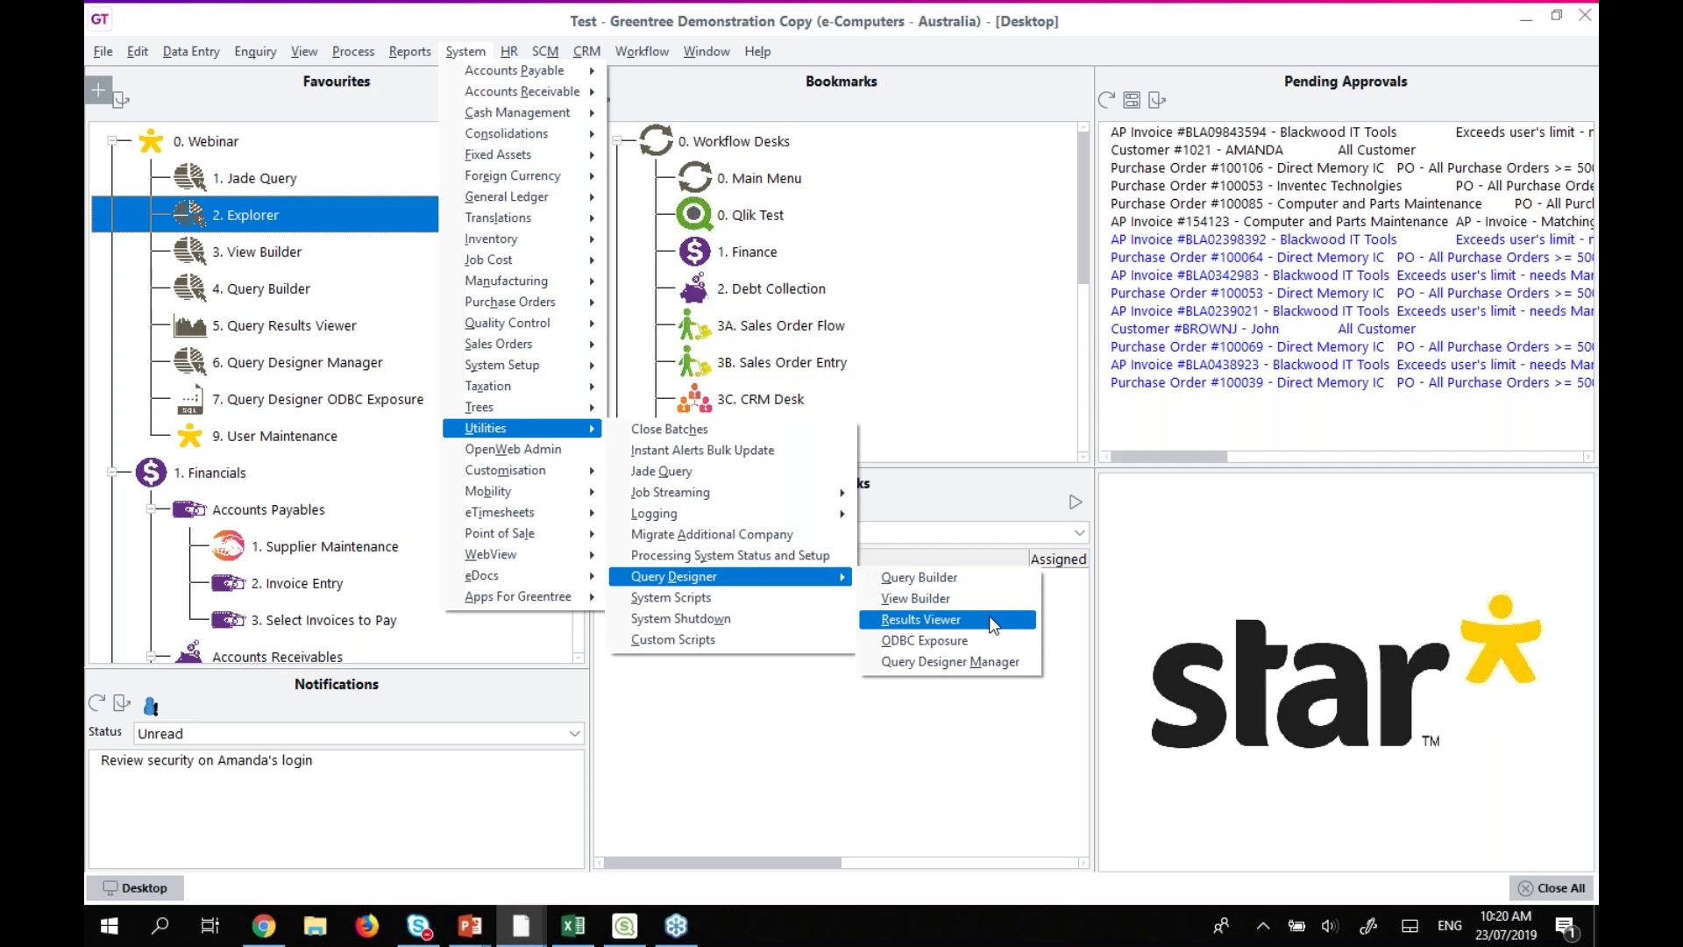
# Back out of the system functions and launch the 3. View Builder favourite.
pyautogui.click(831, 755)
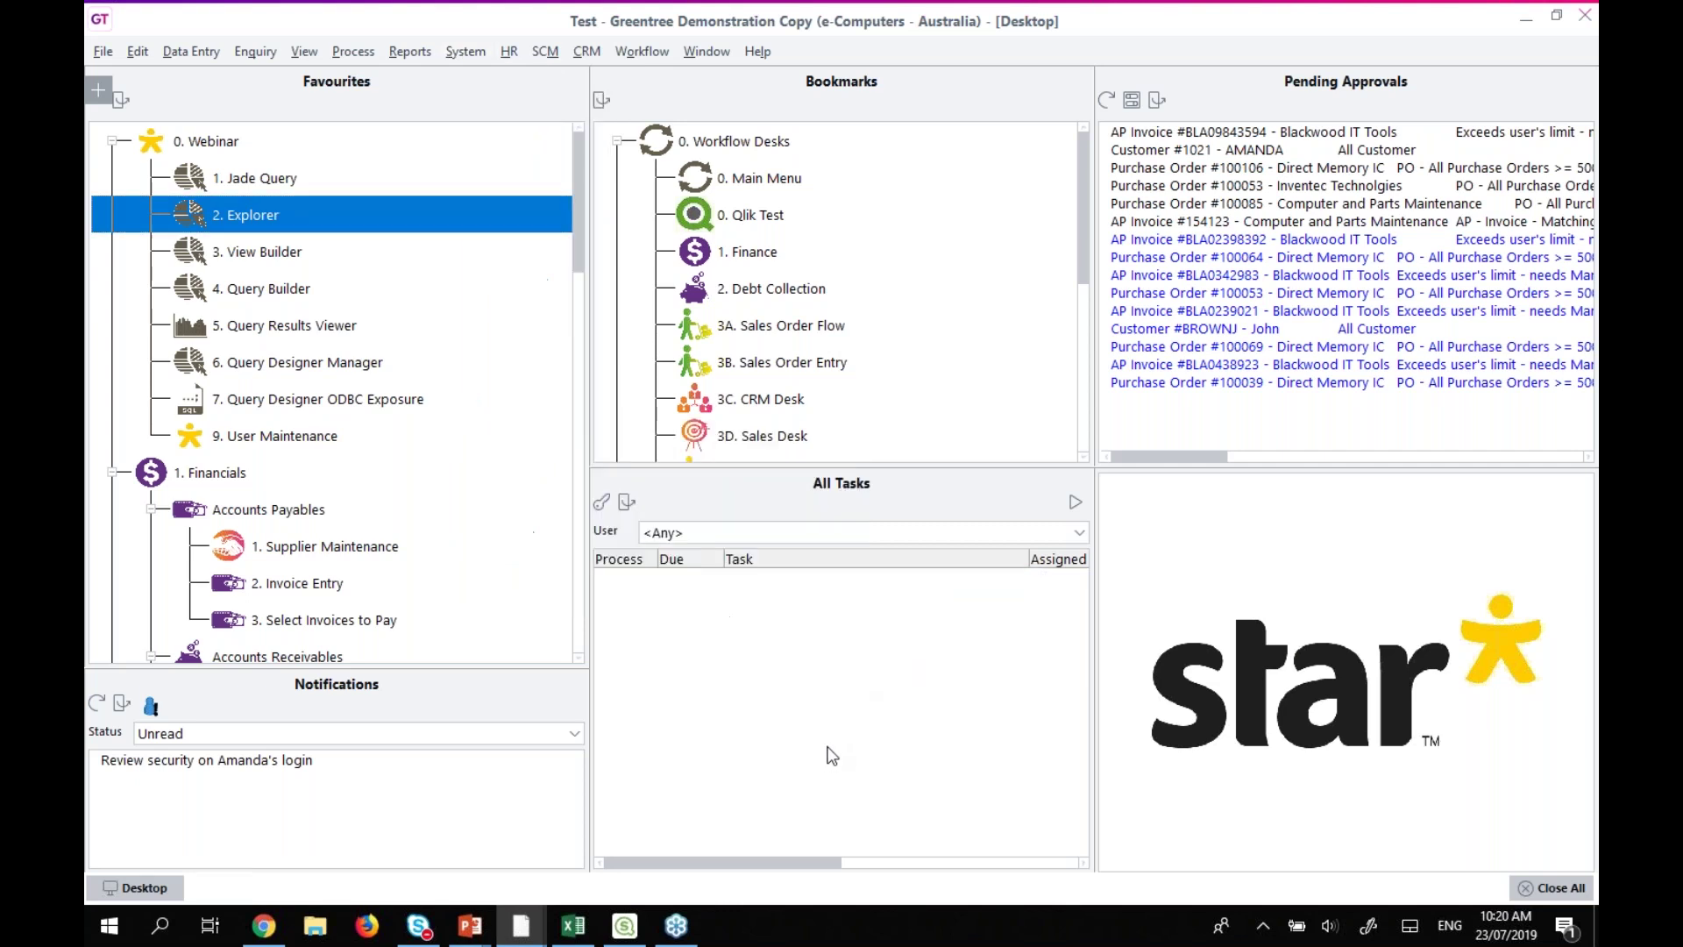
pyautogui.click(253, 250)
pyautogui.doubleClick(252, 251)
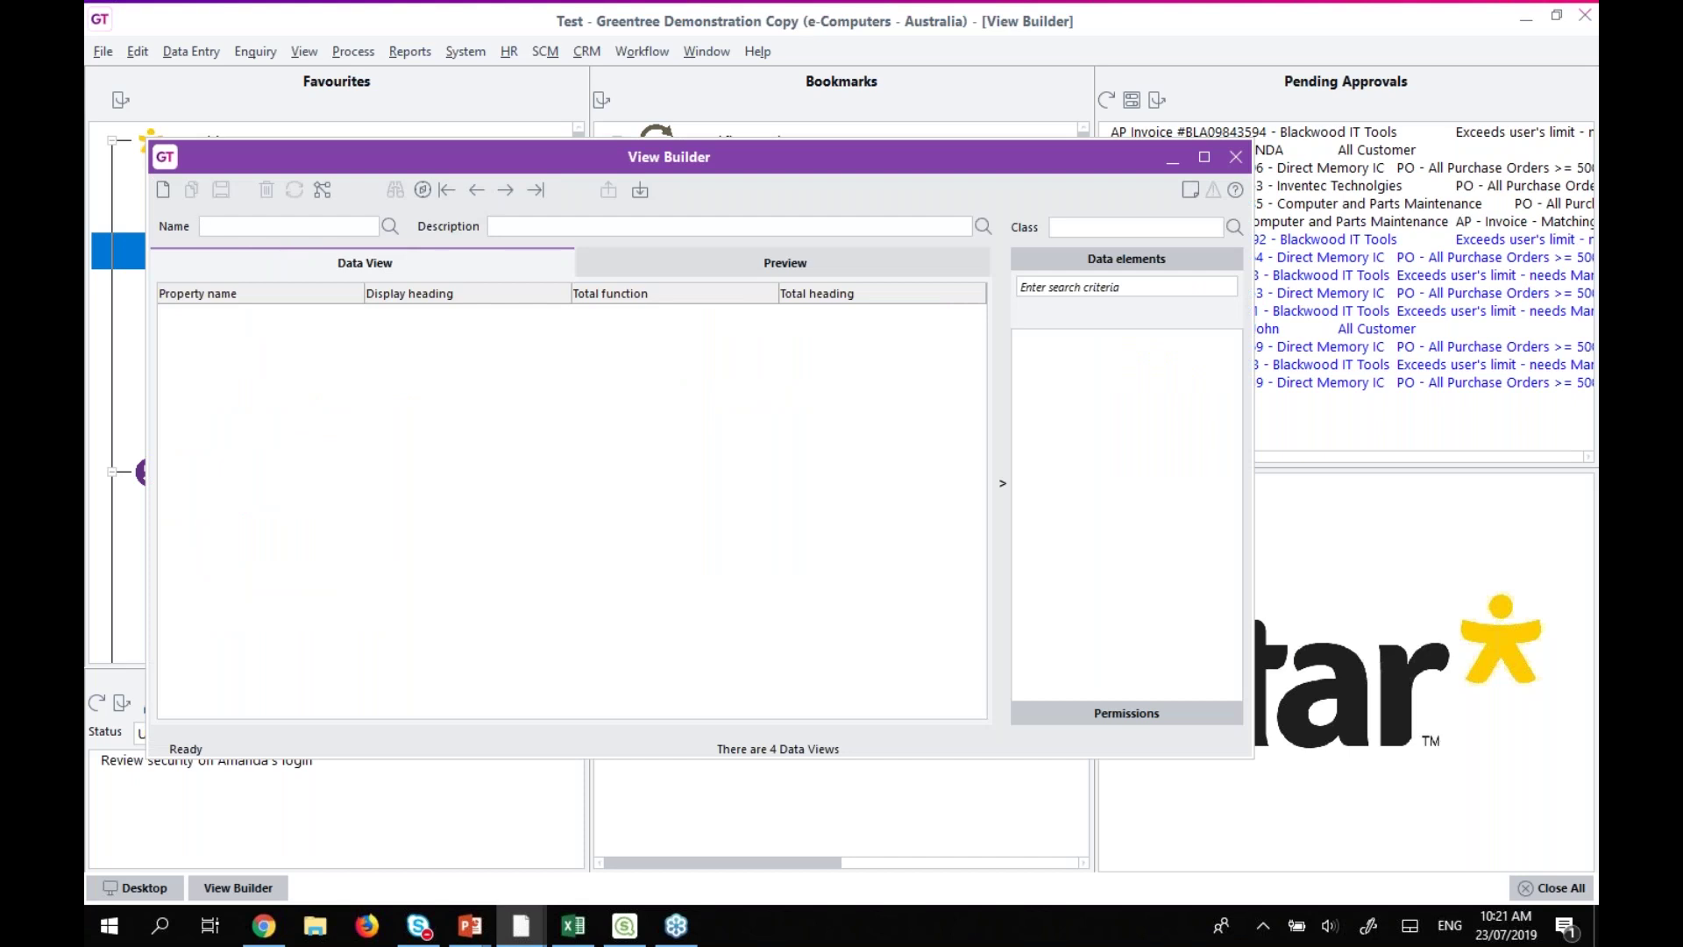
# Load the JCJobView data view, maximise the View Builder, and check the Costs total option.
pyautogui.click(389, 227)
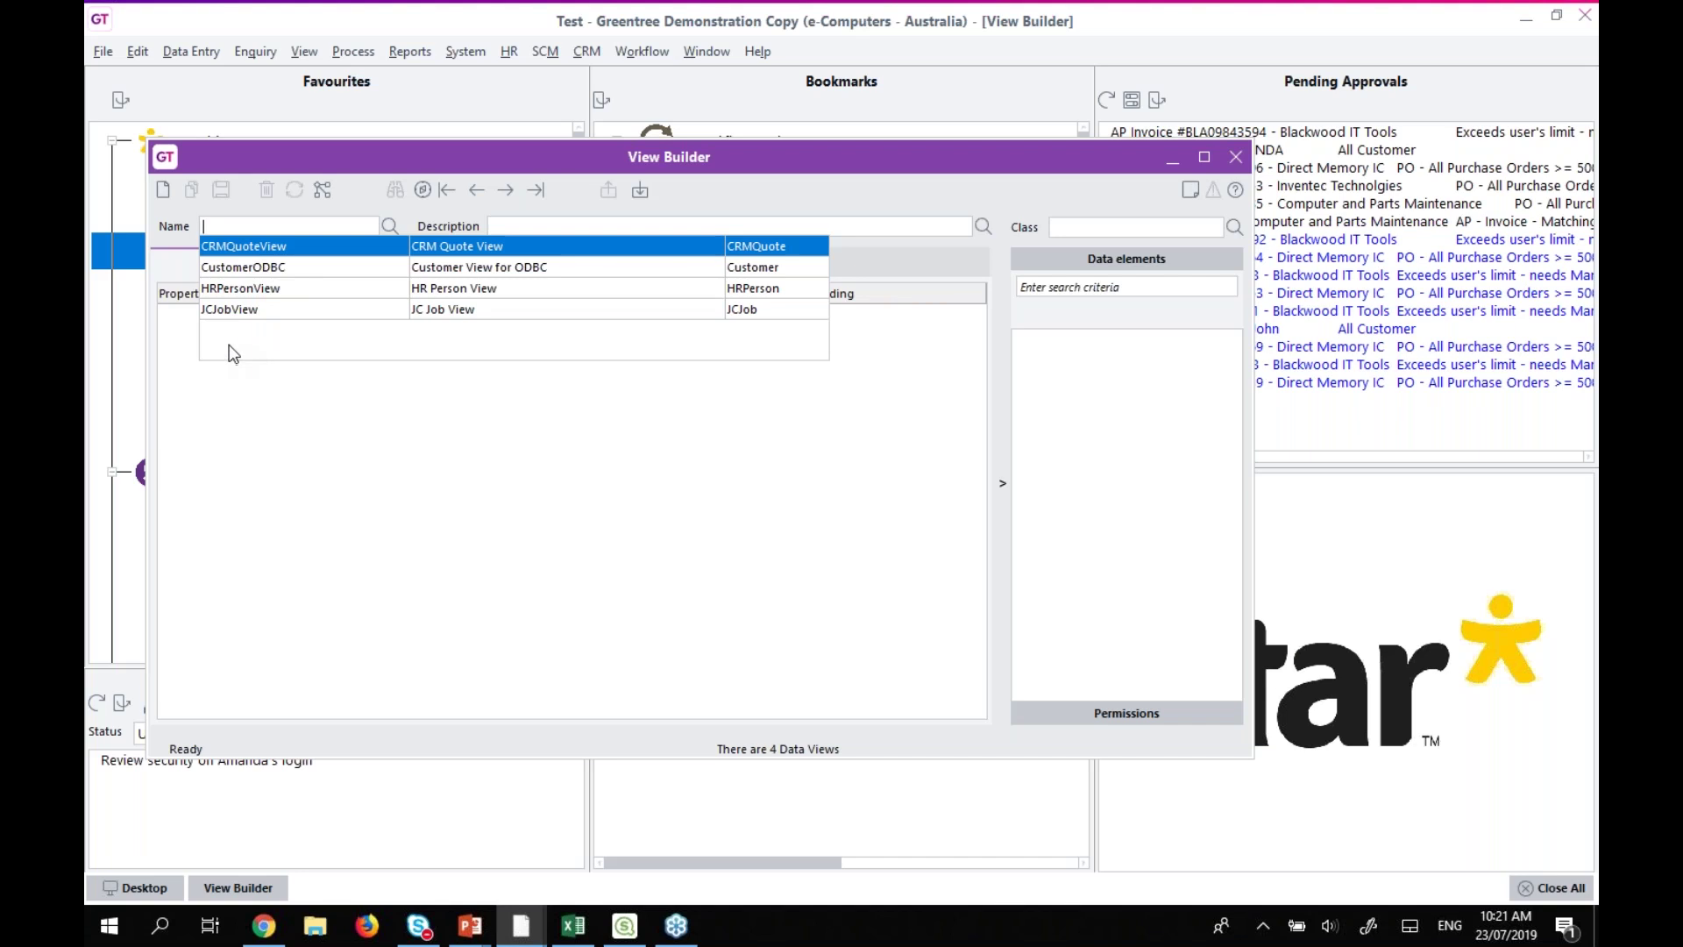
pyautogui.click(235, 310)
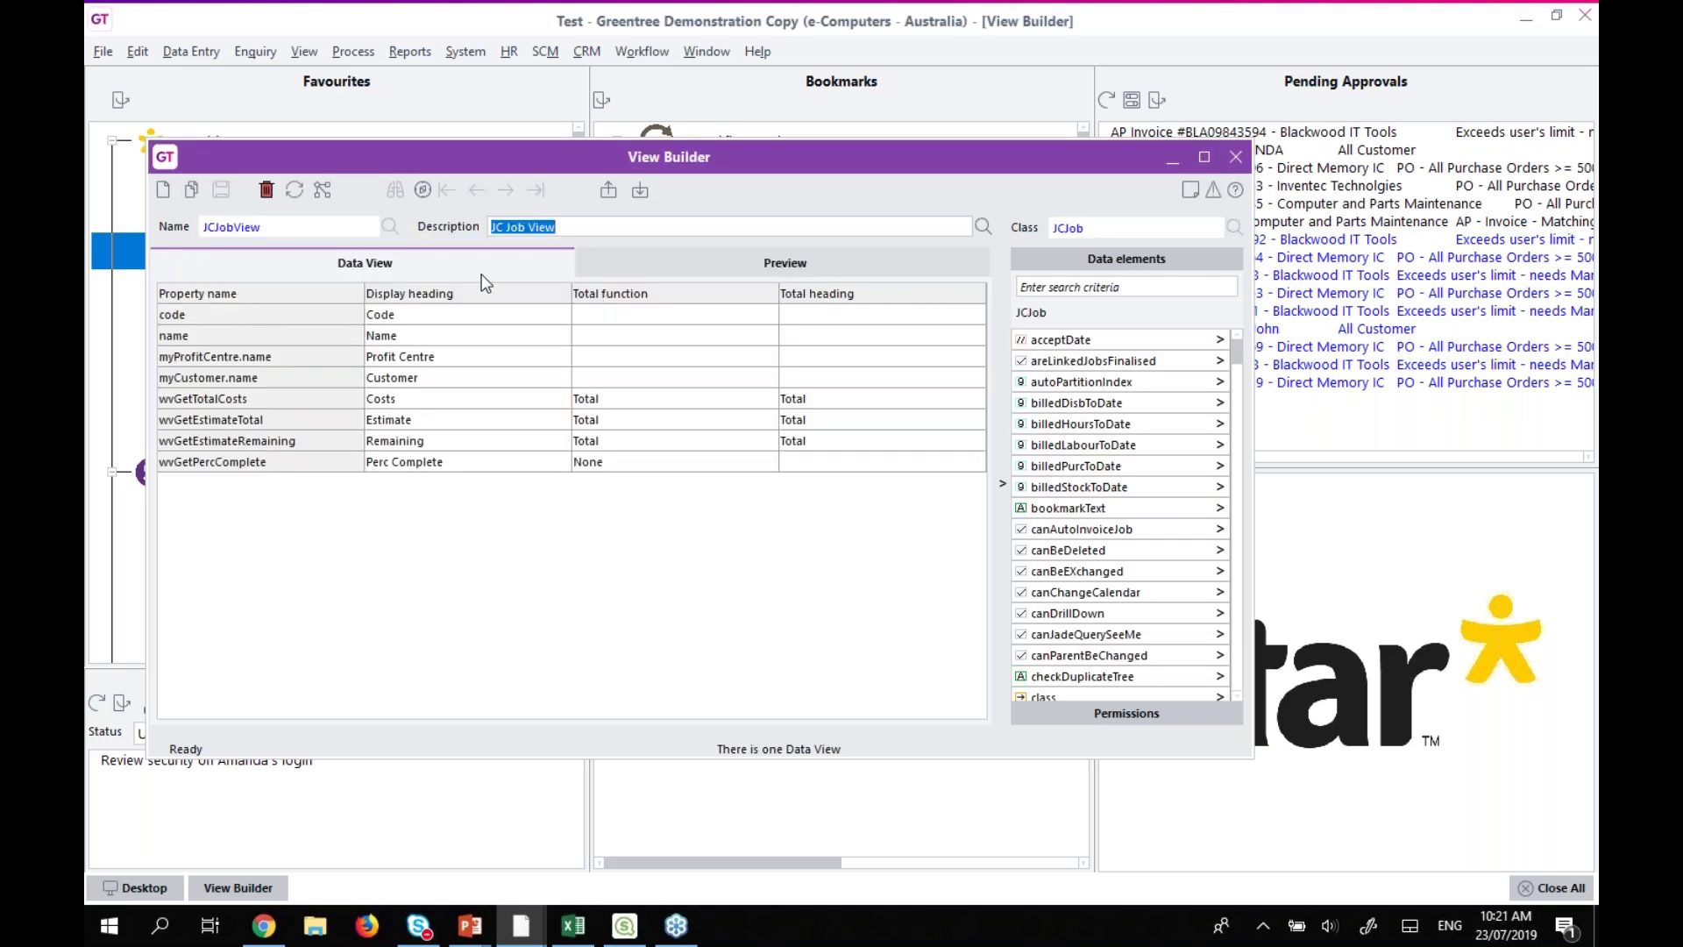
pyautogui.doubleClick(706, 158)
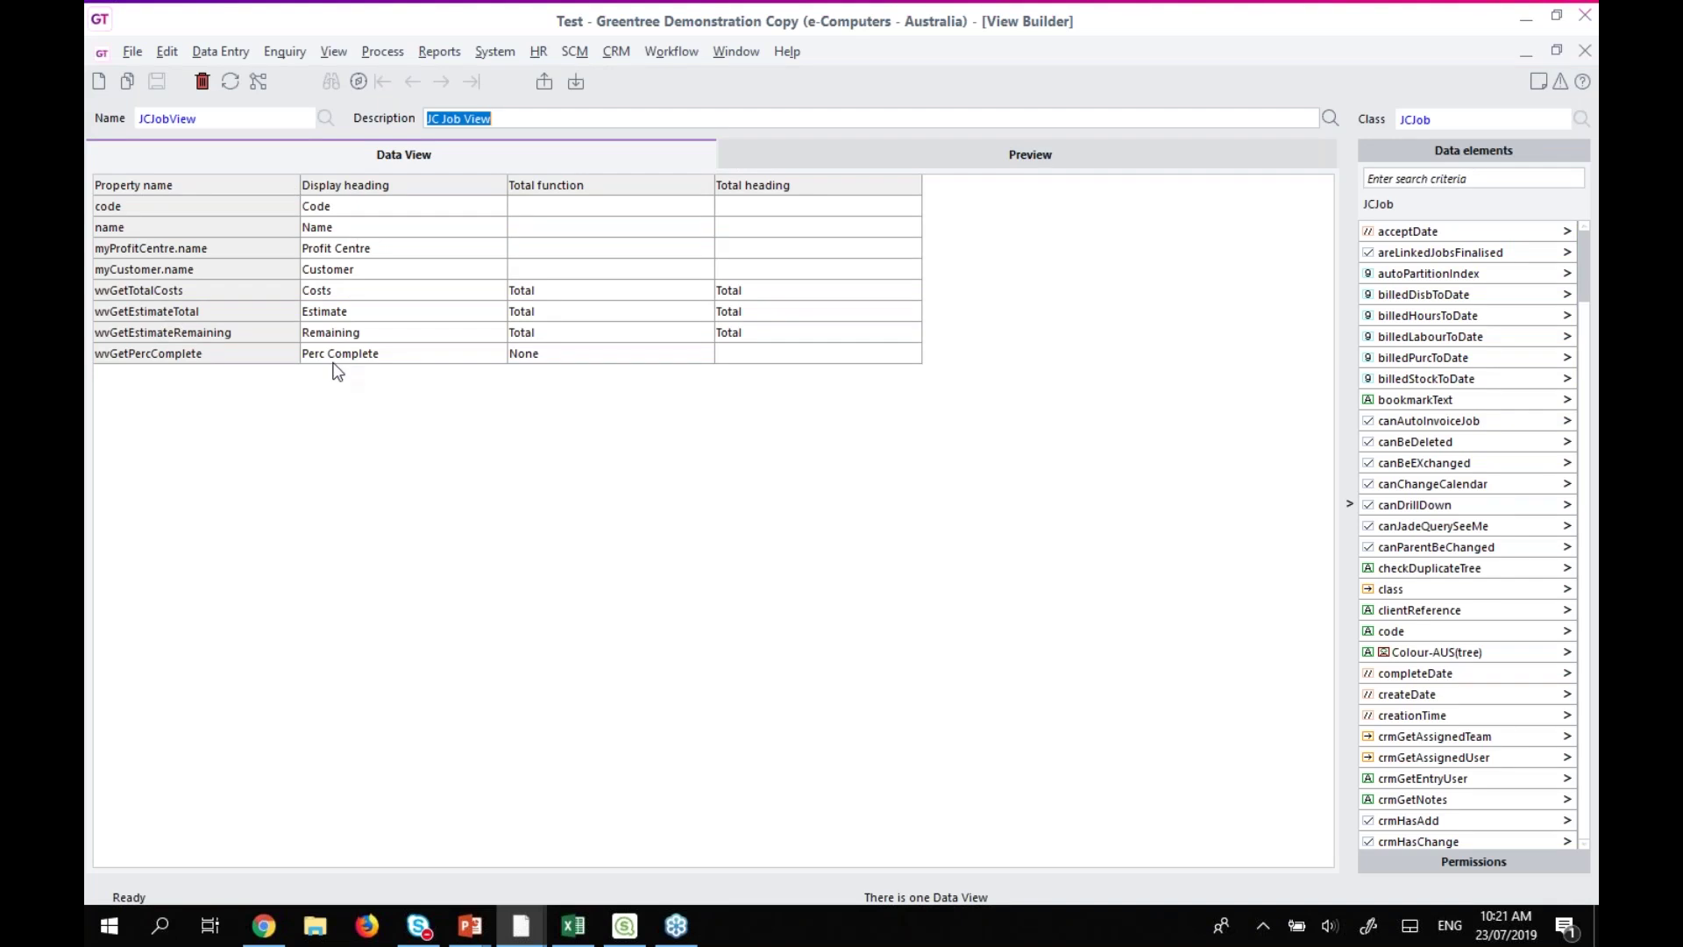
pyautogui.click(568, 302)
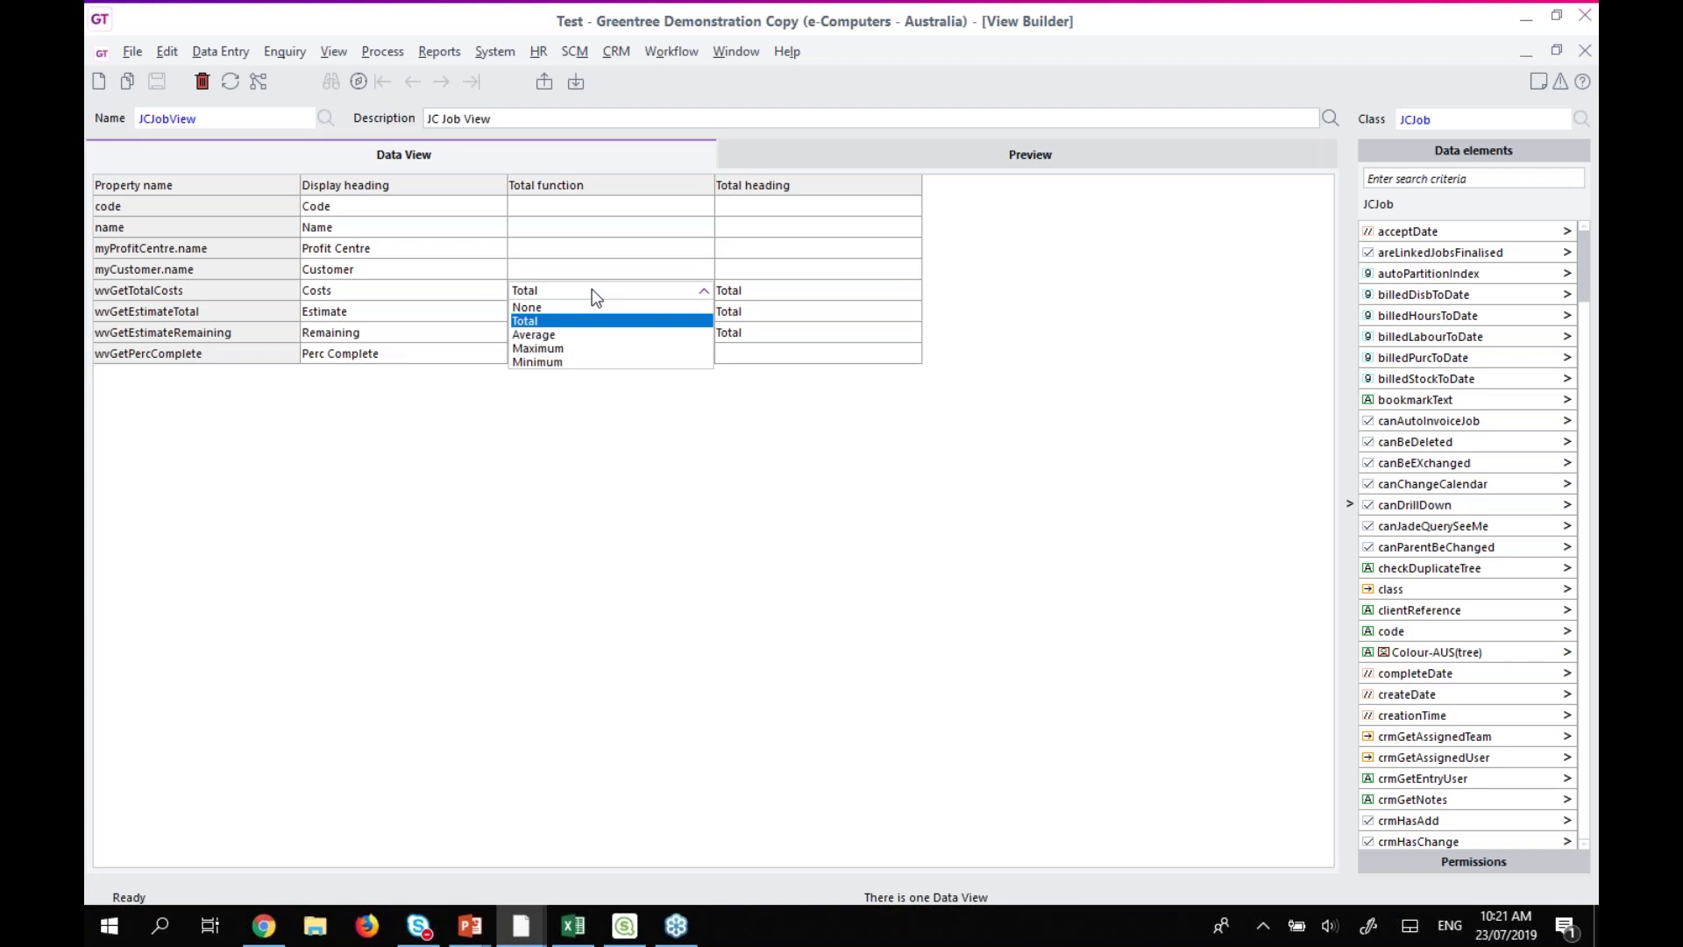
pyautogui.click(777, 445)
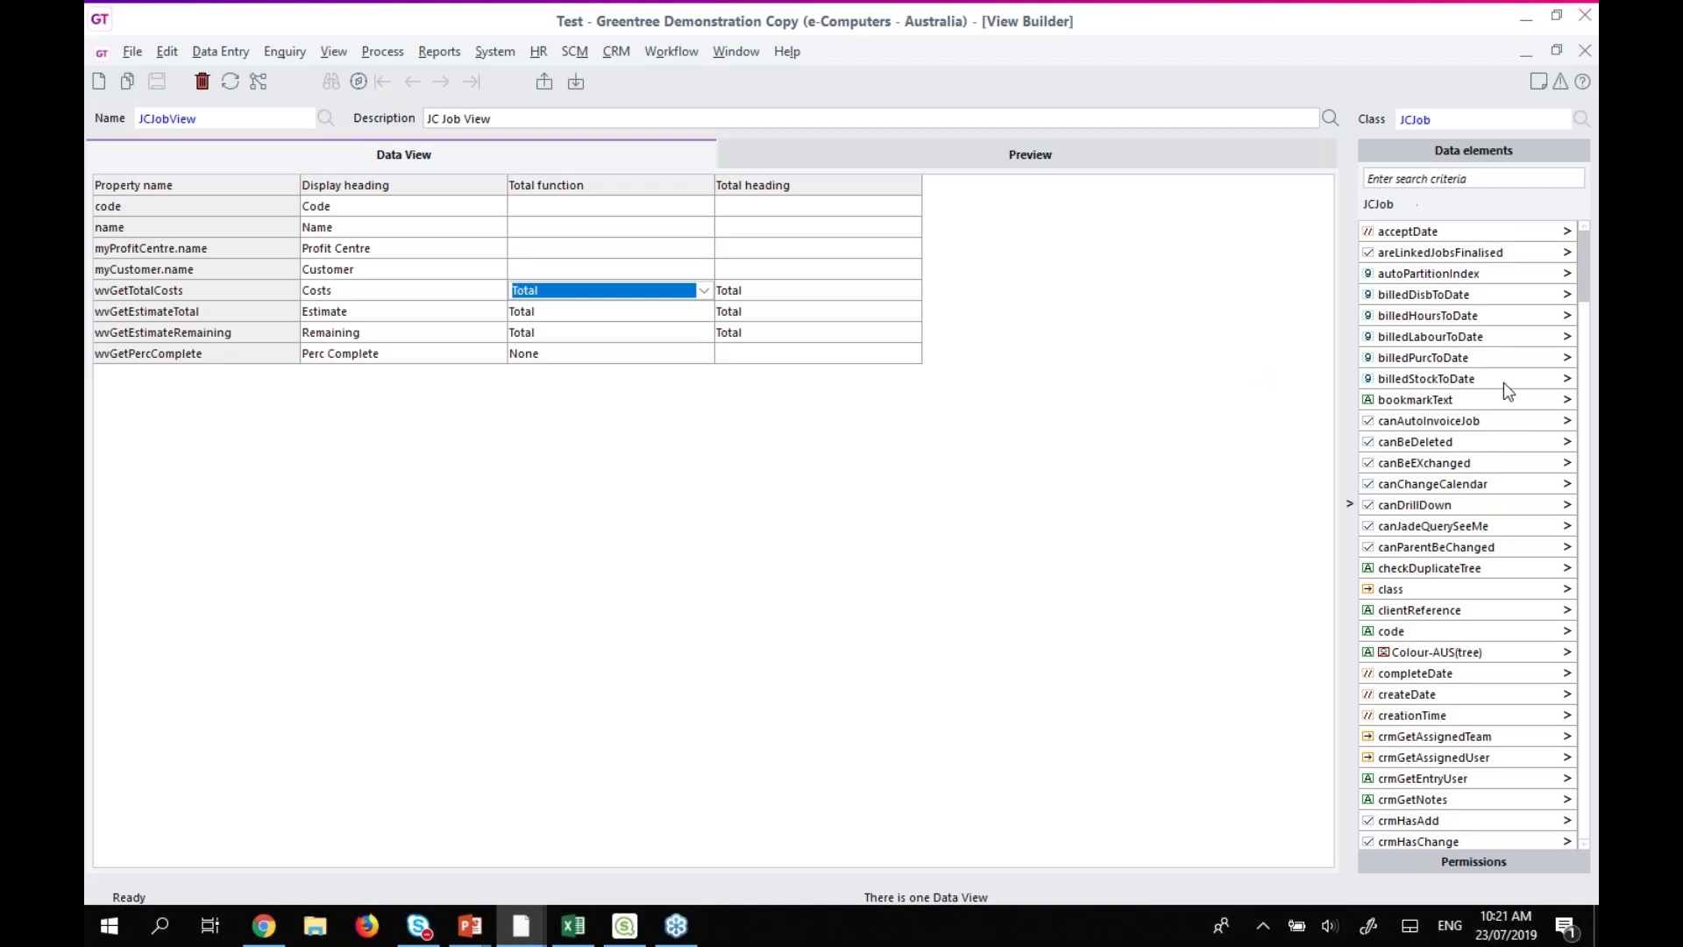
pyautogui.moveTo(1583, 265); pyautogui.dragTo(1583, 300)
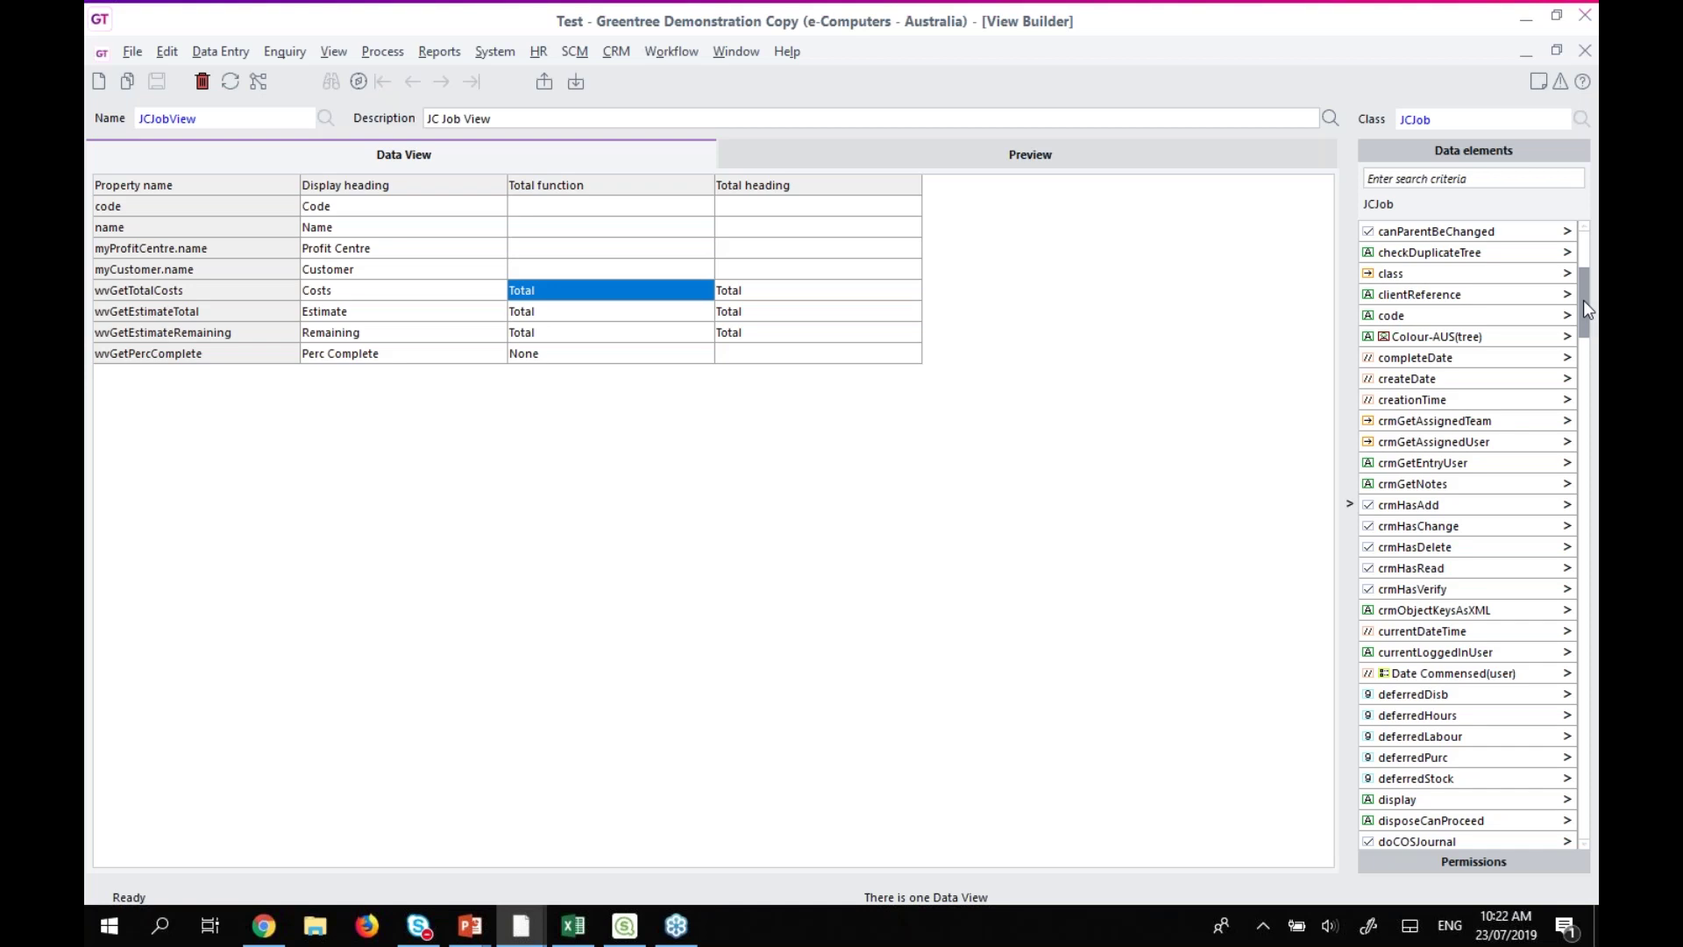
pyautogui.moveTo(1585, 309); pyautogui.dragTo(1585, 263)
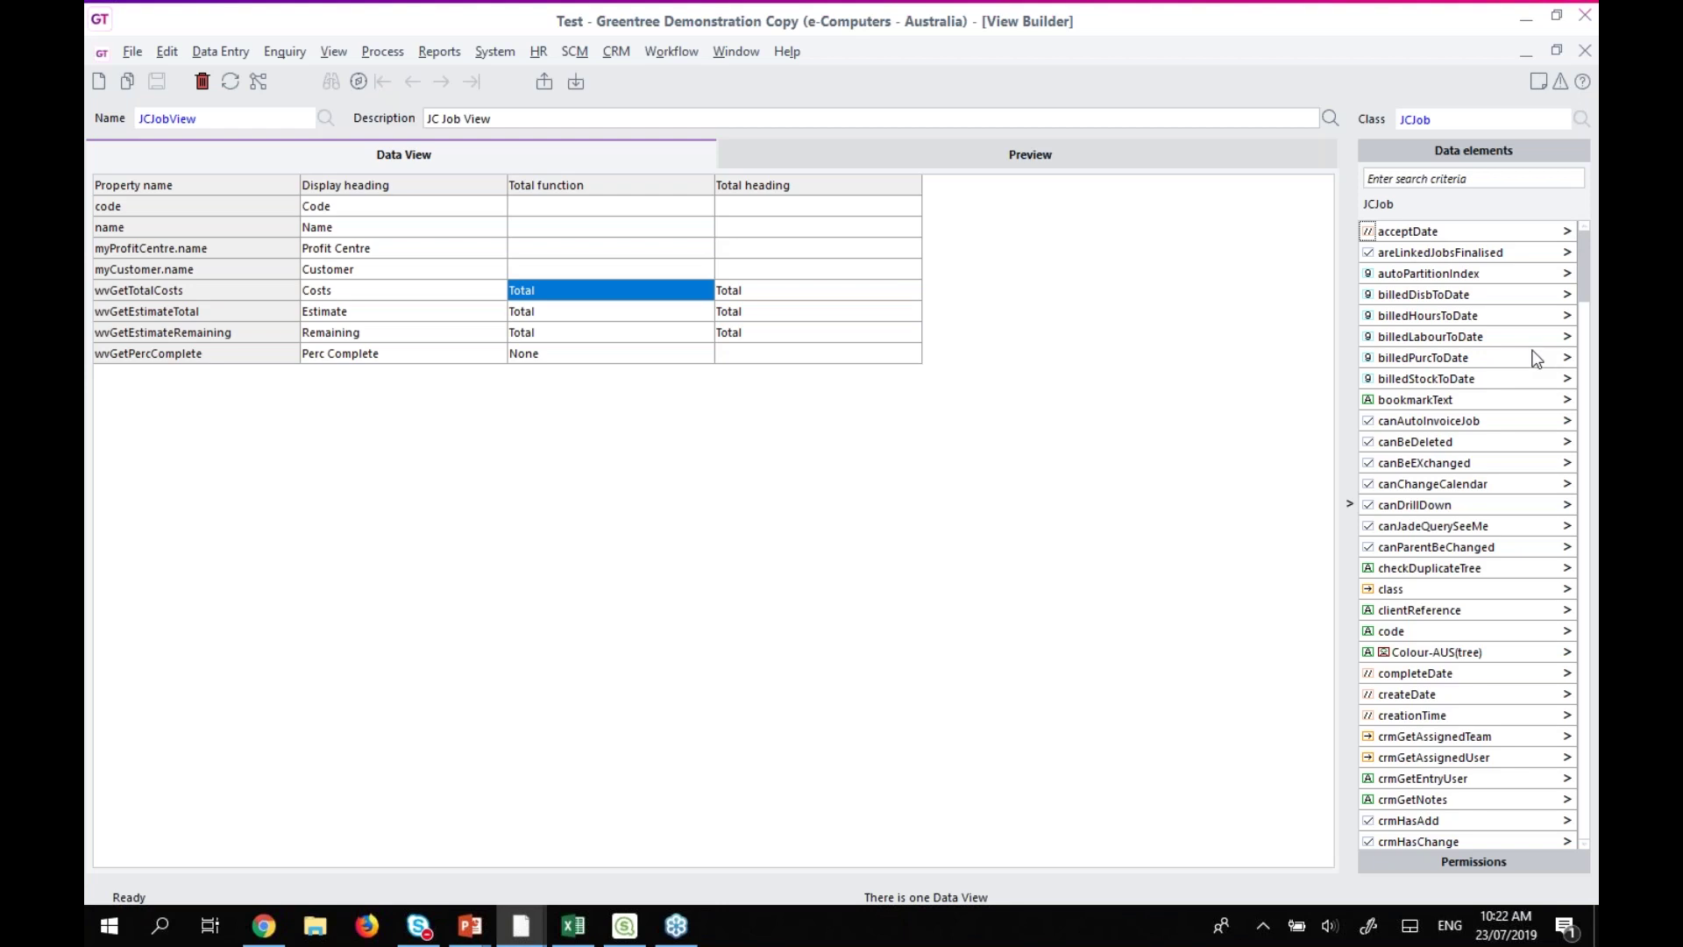
pyautogui.scroll(-2, 1536, 356)
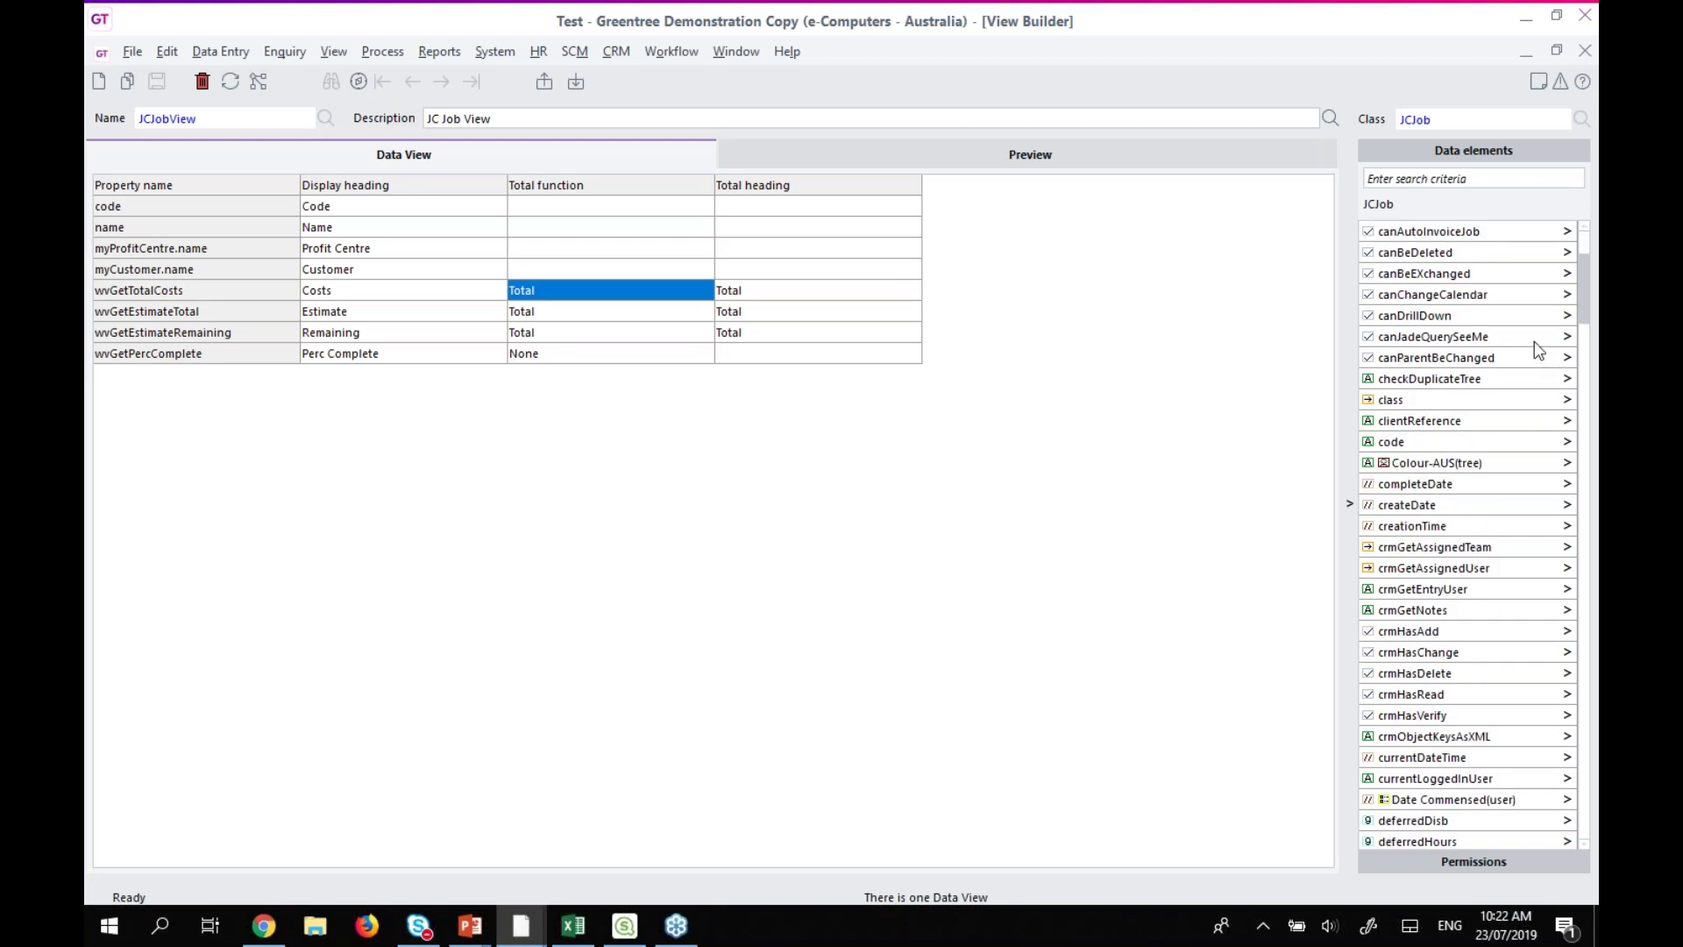
pyautogui.scroll(2, 1532, 342)
pyautogui.click(1441, 180)
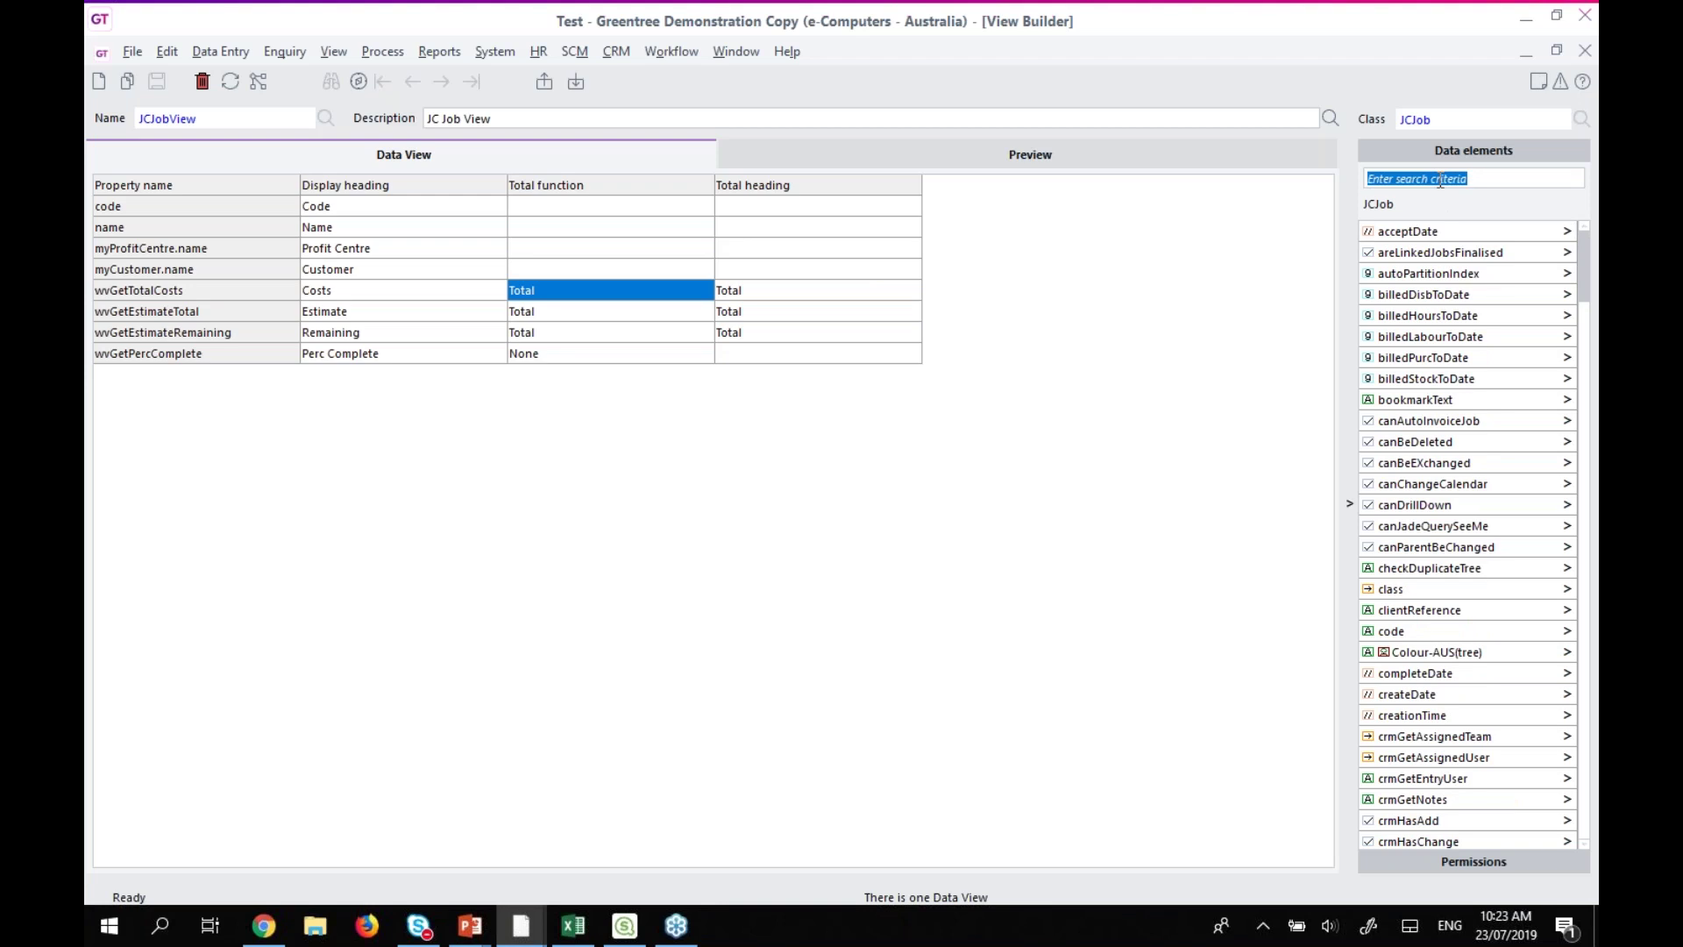
# Search 'acc' and add myAcctManager's usualName property to the JCJobView grid.
pyautogui.write('acc')
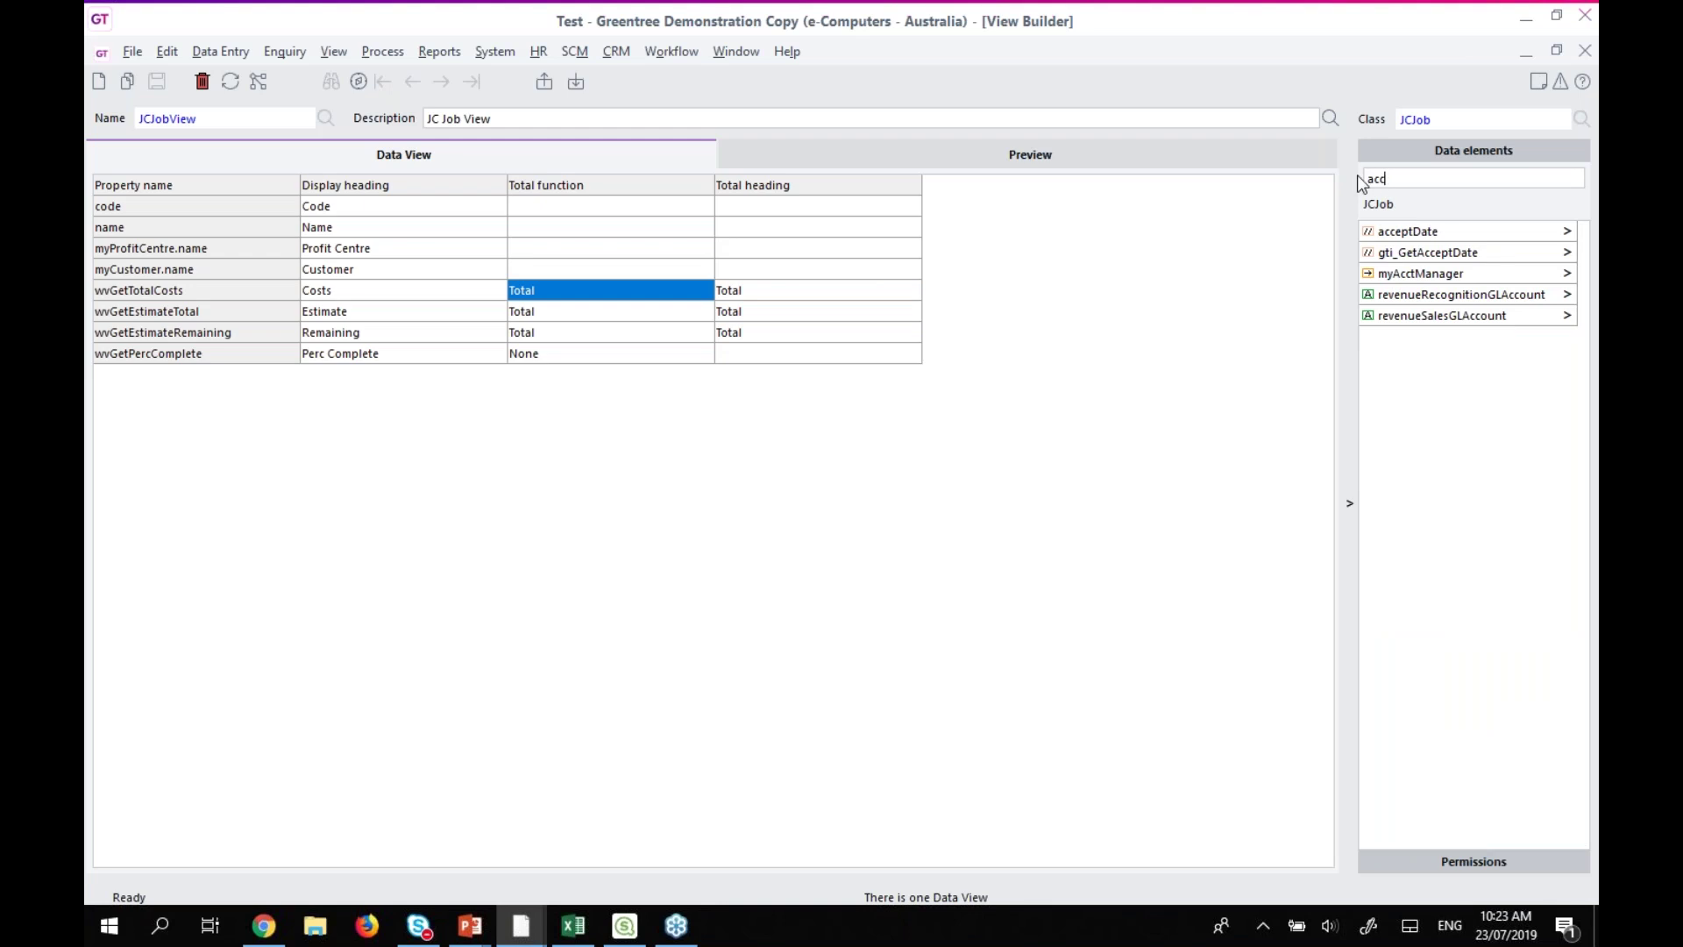
pyautogui.click(1569, 273)
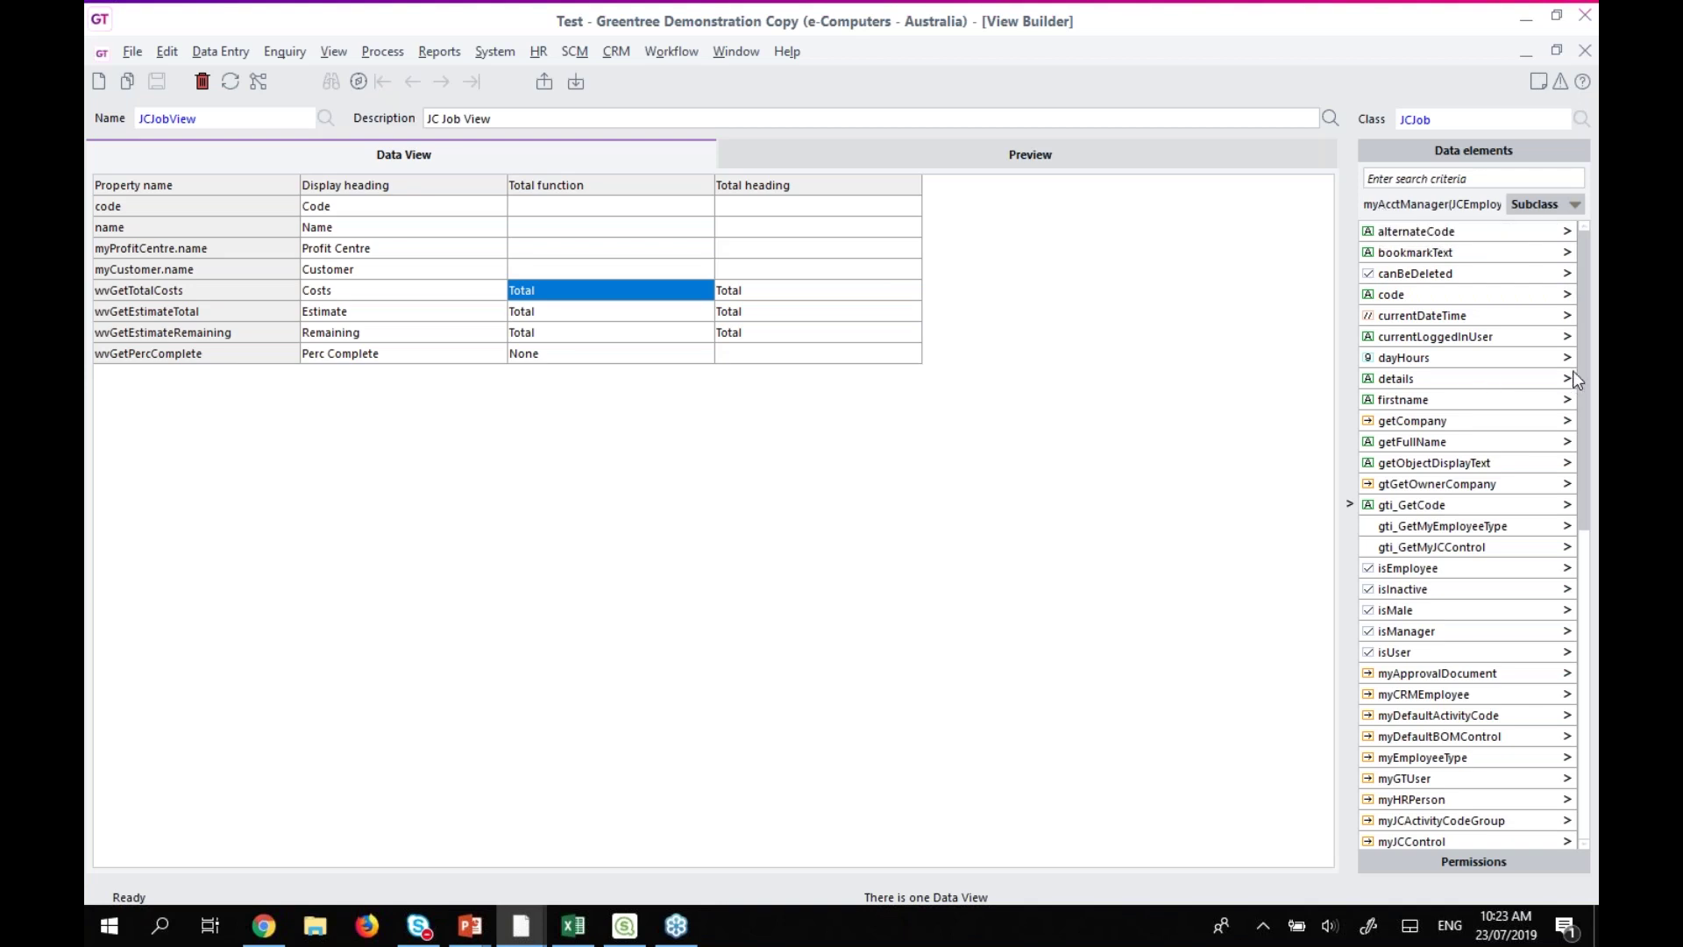
pyautogui.click(1426, 402)
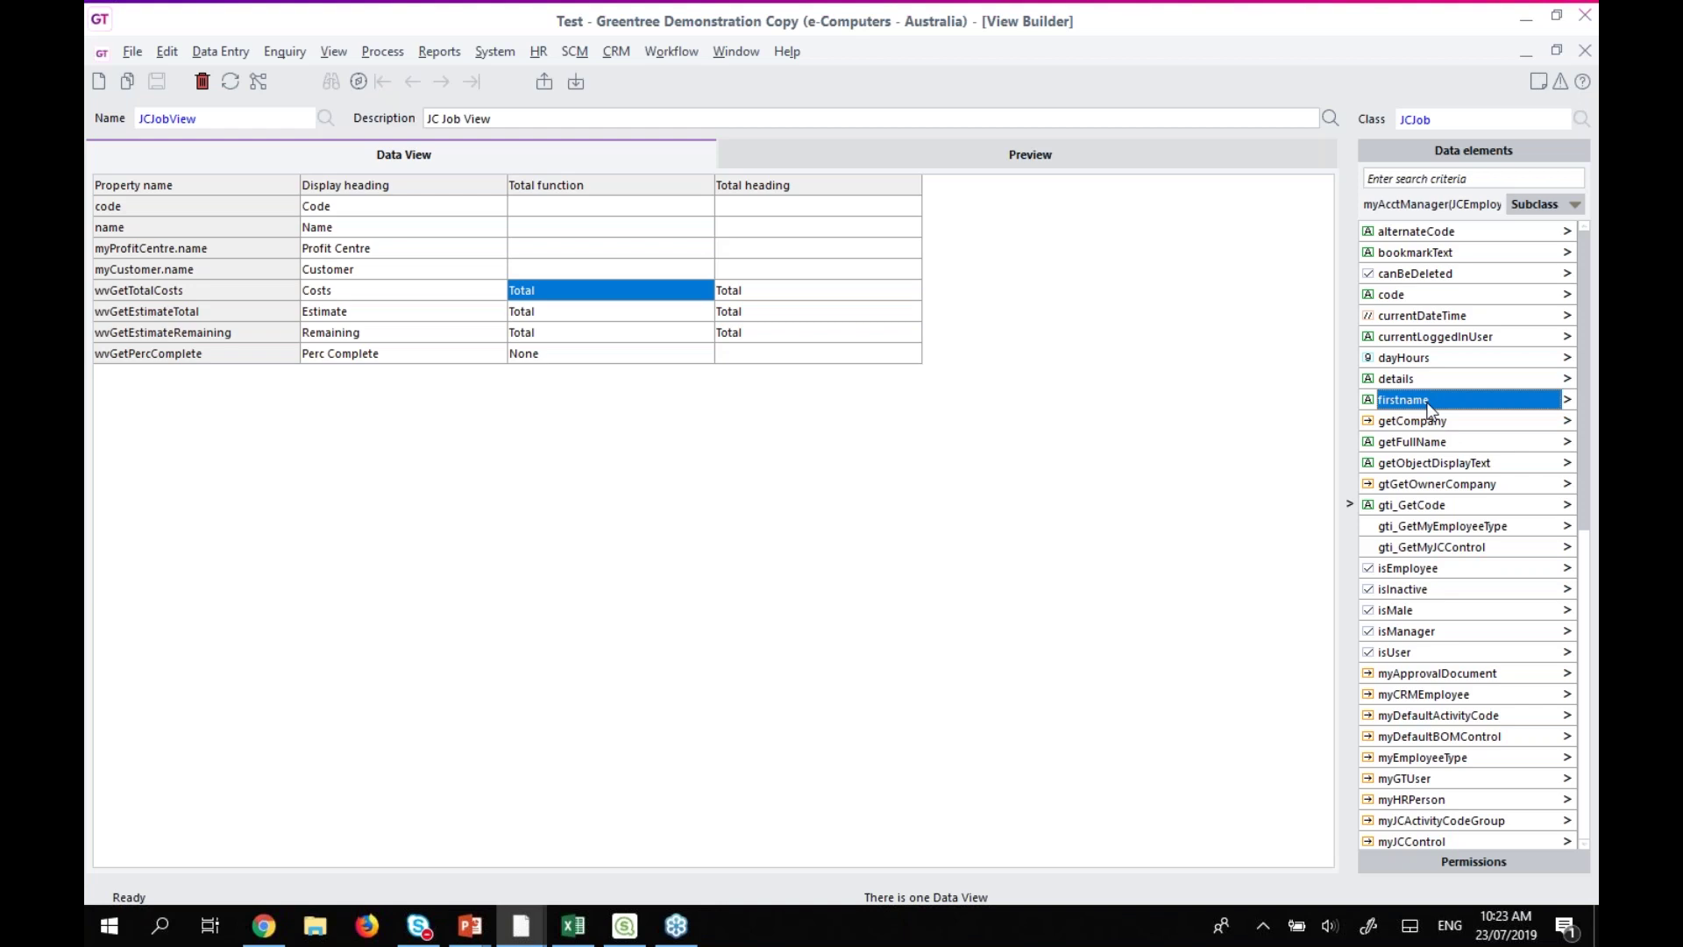
pyautogui.scroll(-9, 1430, 402)
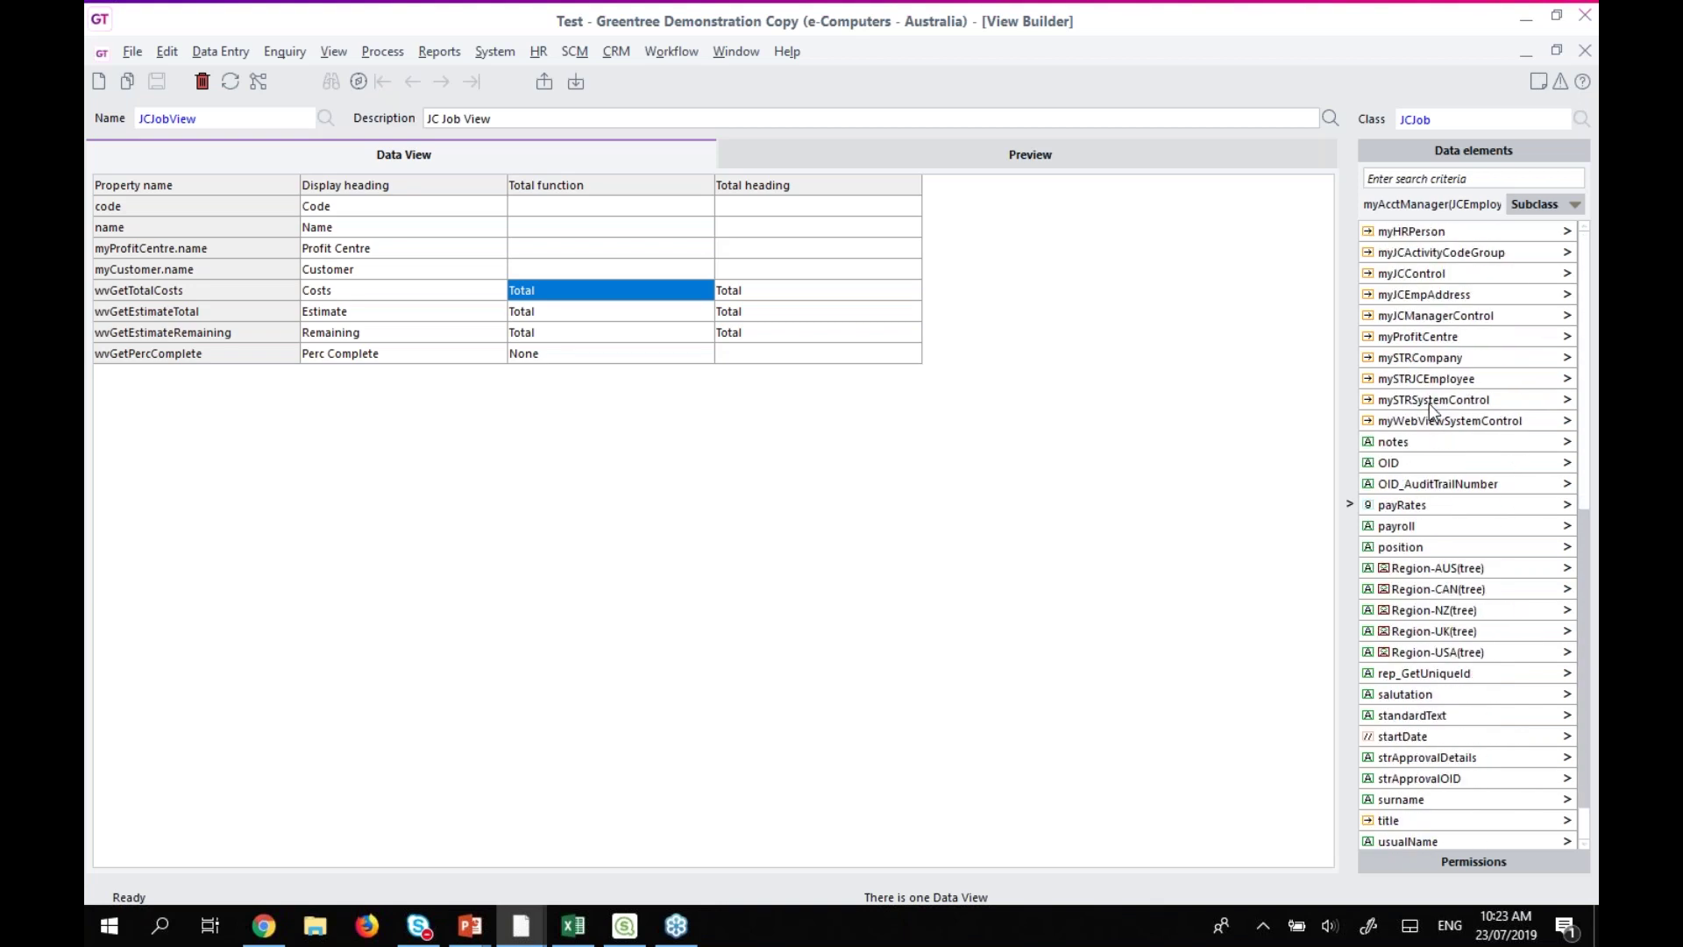
pyautogui.click(1429, 695)
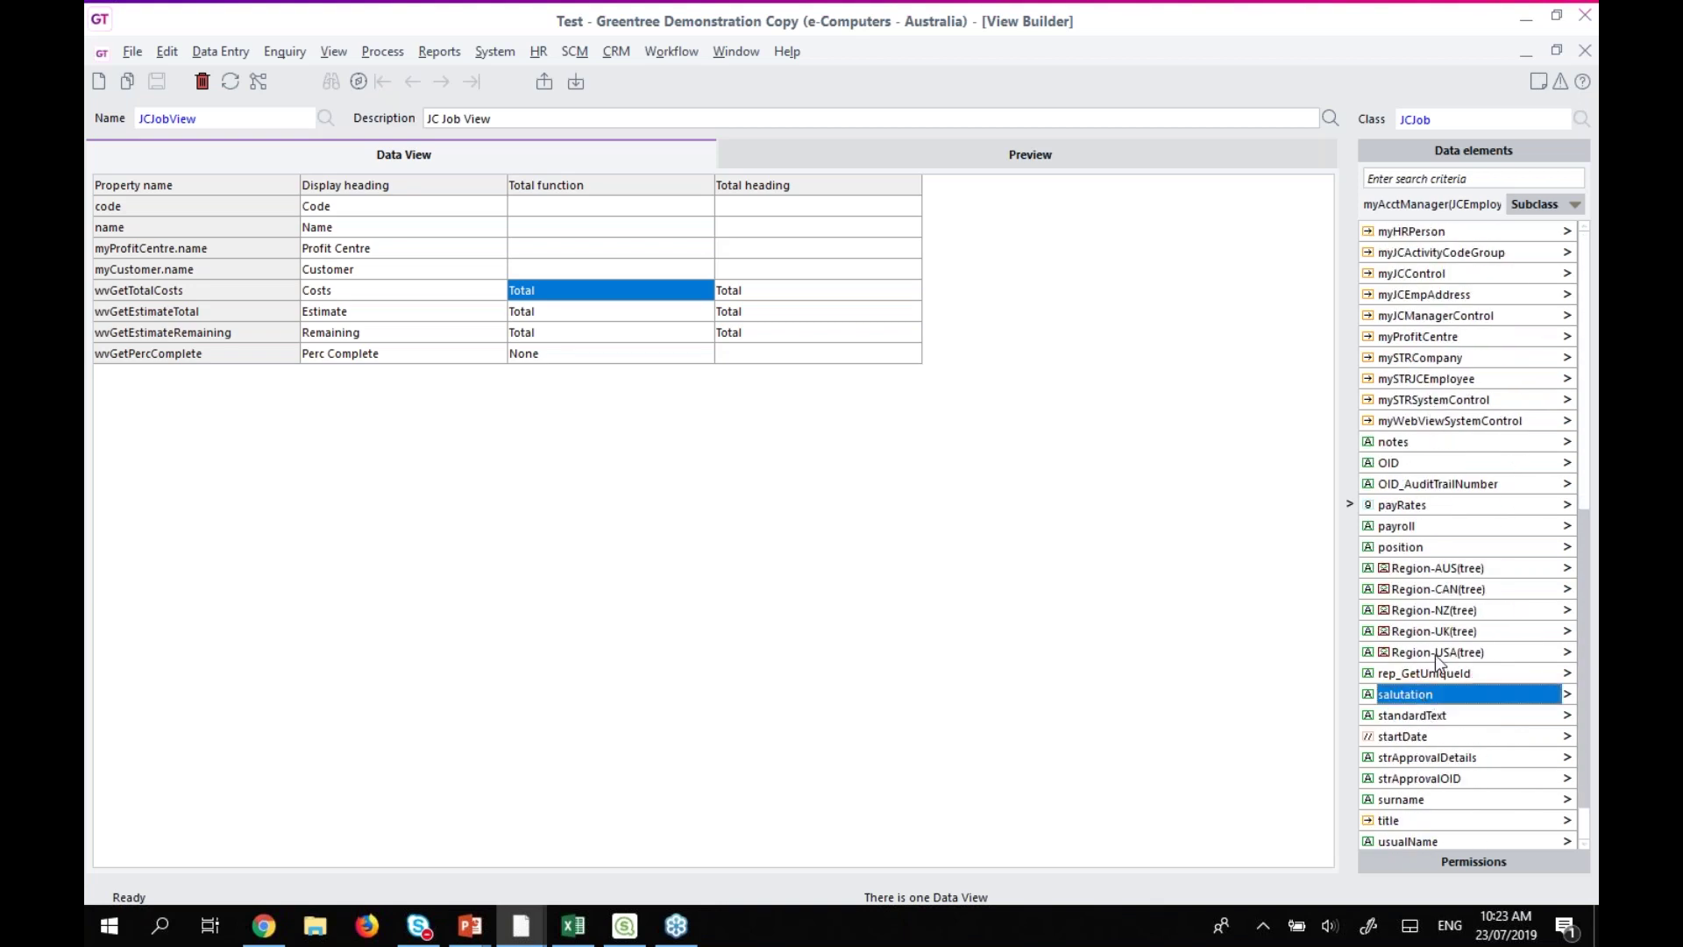
pyautogui.scroll(-1, 1465, 772)
pyautogui.click(1408, 779)
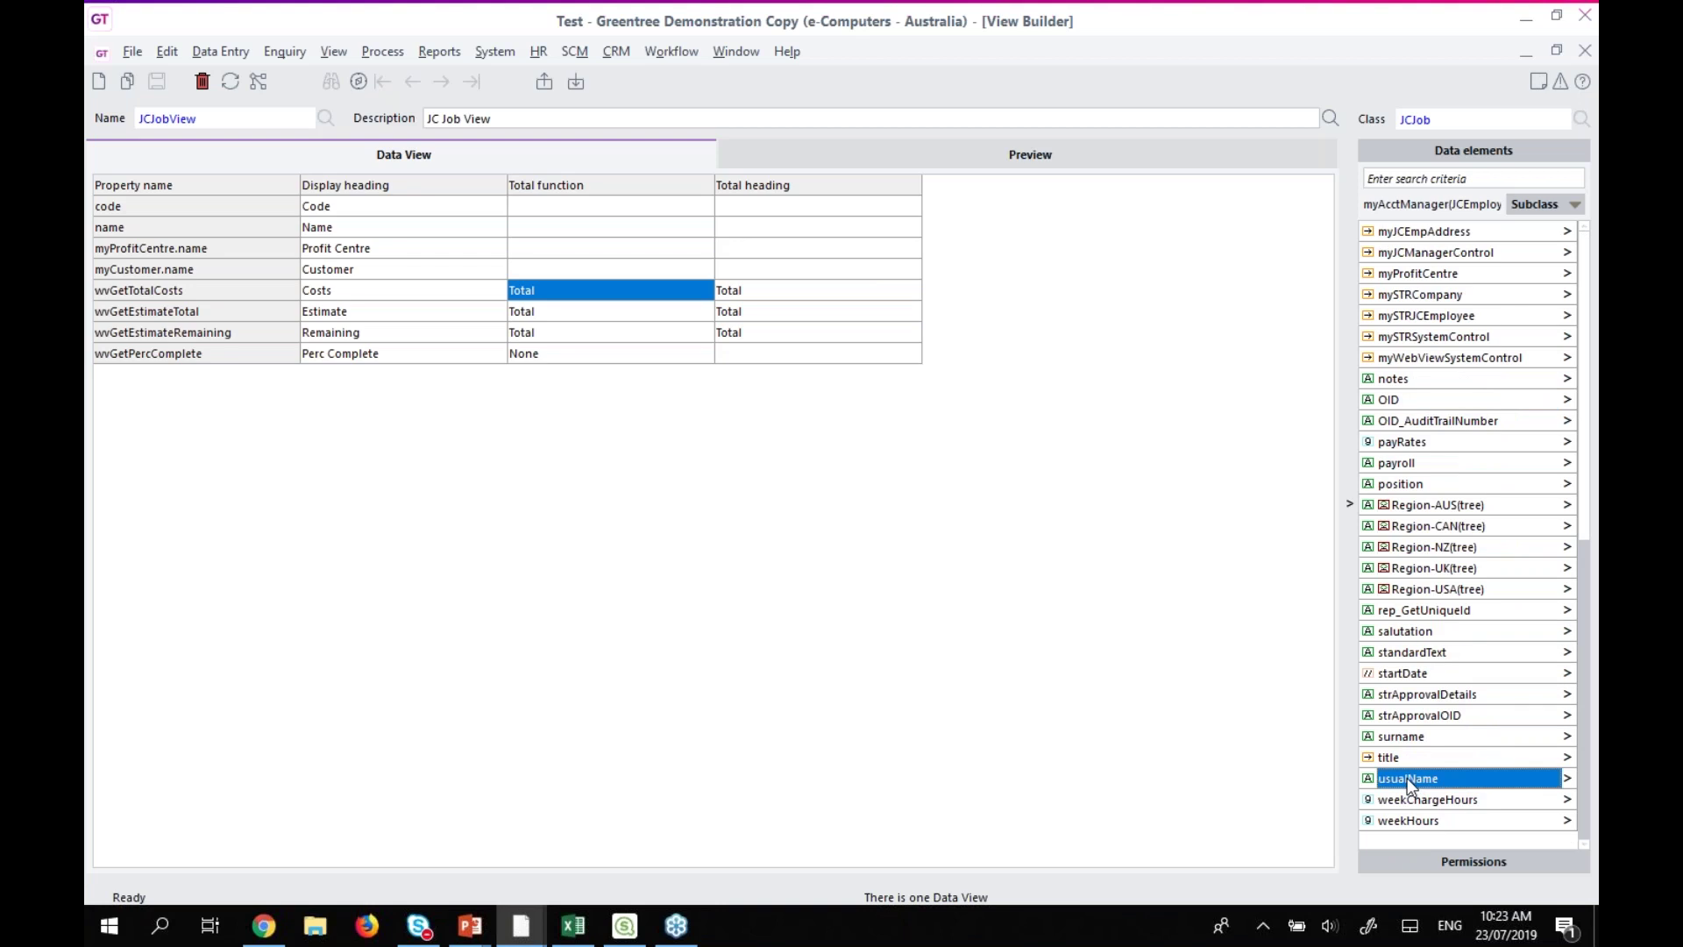
pyautogui.moveTo(1416, 781); pyautogui.dragTo(333, 386)
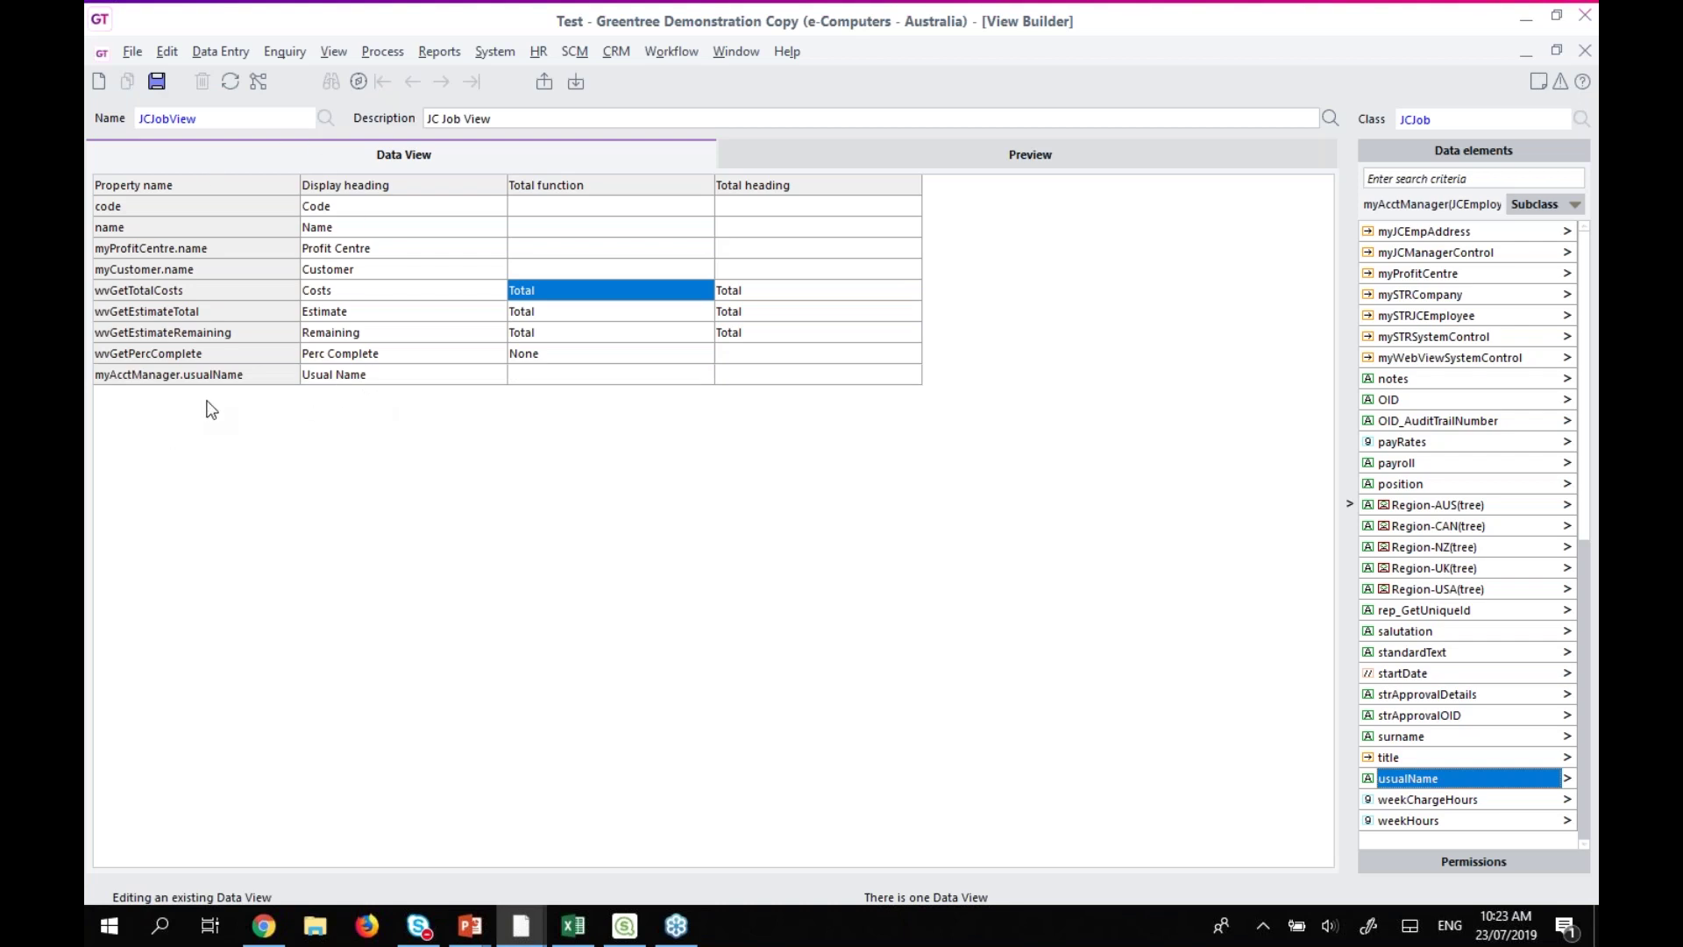
# Rename the new column heading to 'Account Manager' and move it directly below Customer.
pyautogui.click(378, 376)
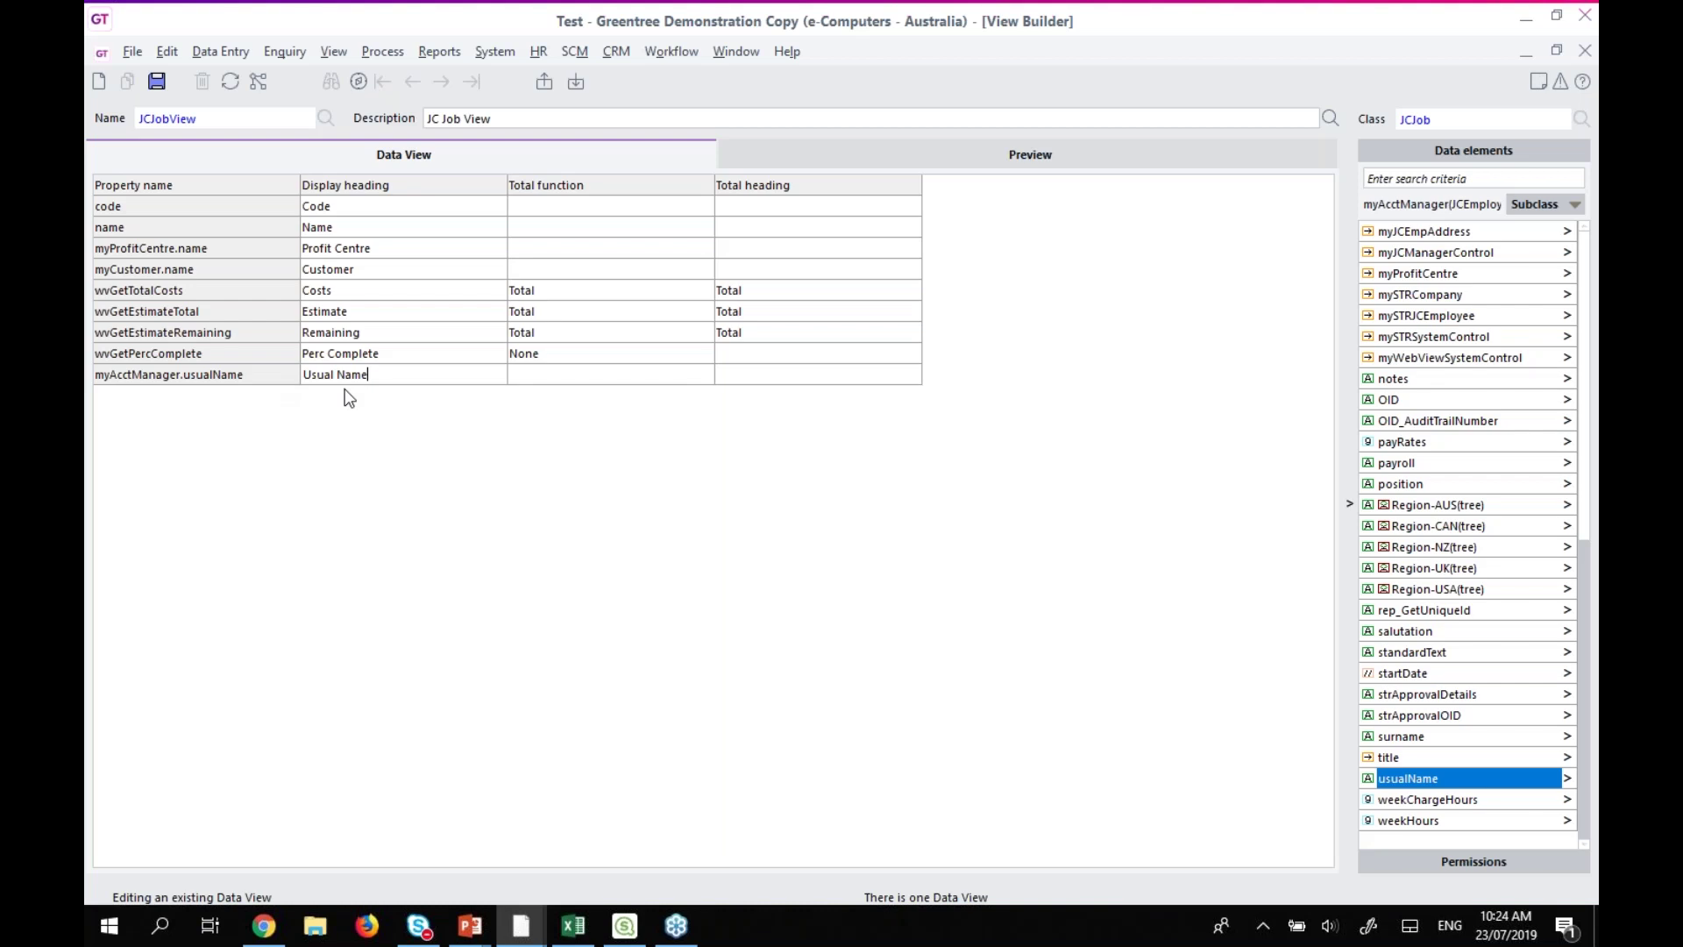
pyautogui.hotkey('ctrl', 'a')
pyautogui.write('Account Manager')
pyautogui.moveTo(156, 381); pyautogui.dragTo(170, 292)
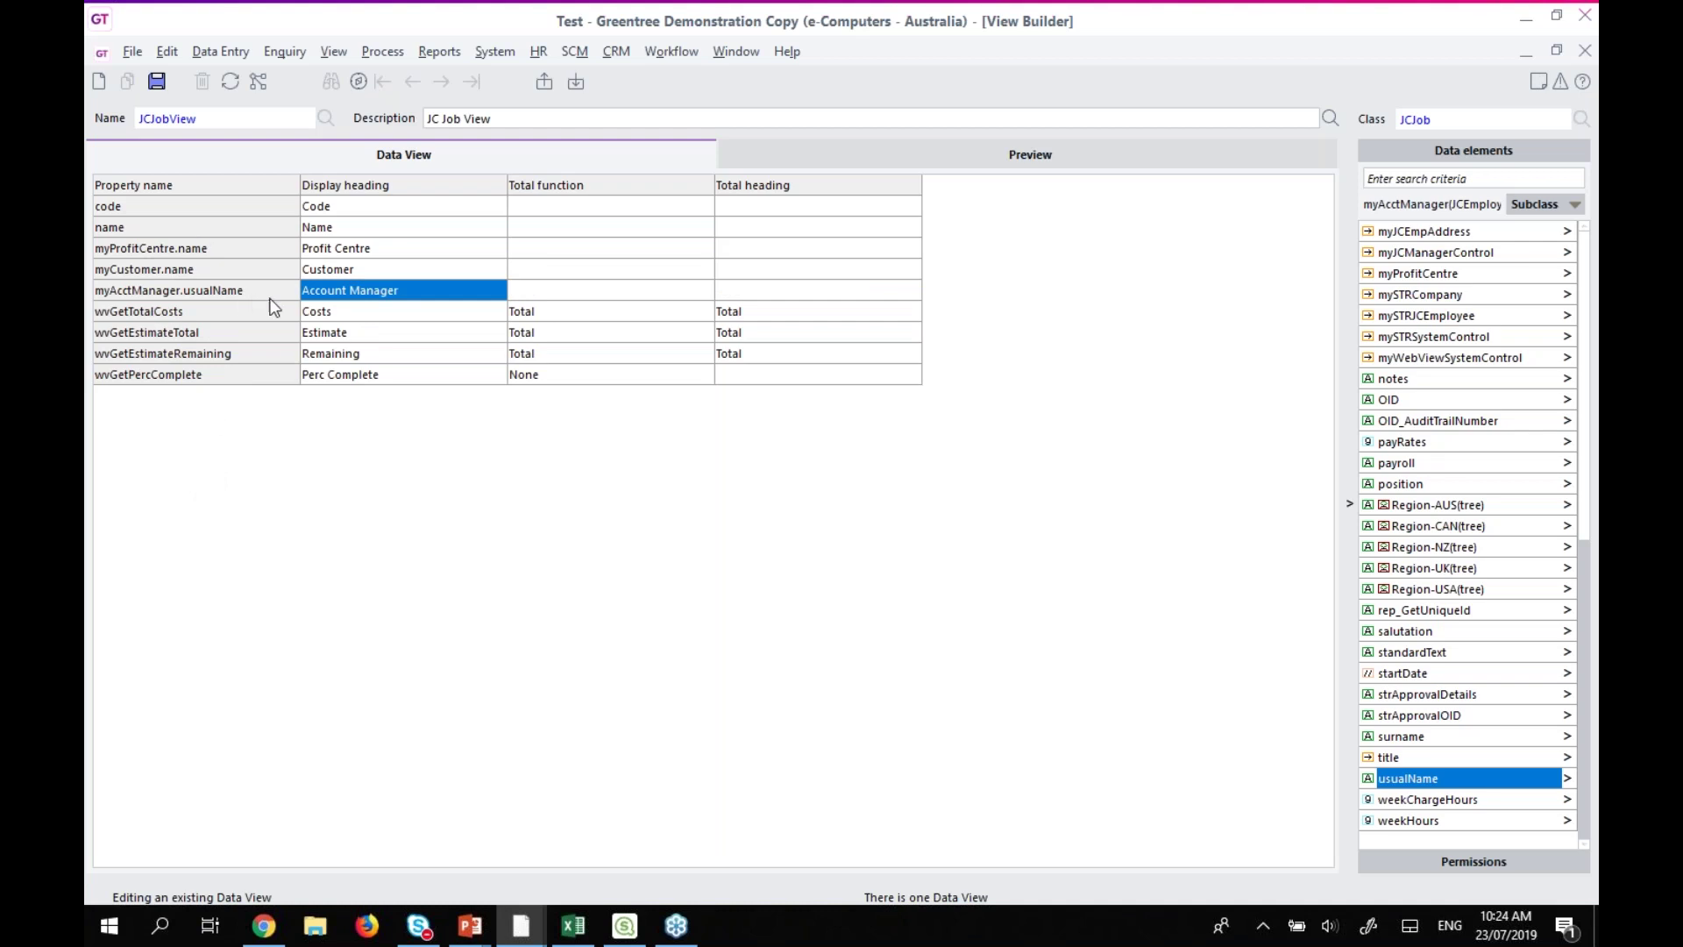
# Return to the JCJob elements, add modifiedTimeStamp as a new column, and open the preview.
pyautogui.click(1453, 509)
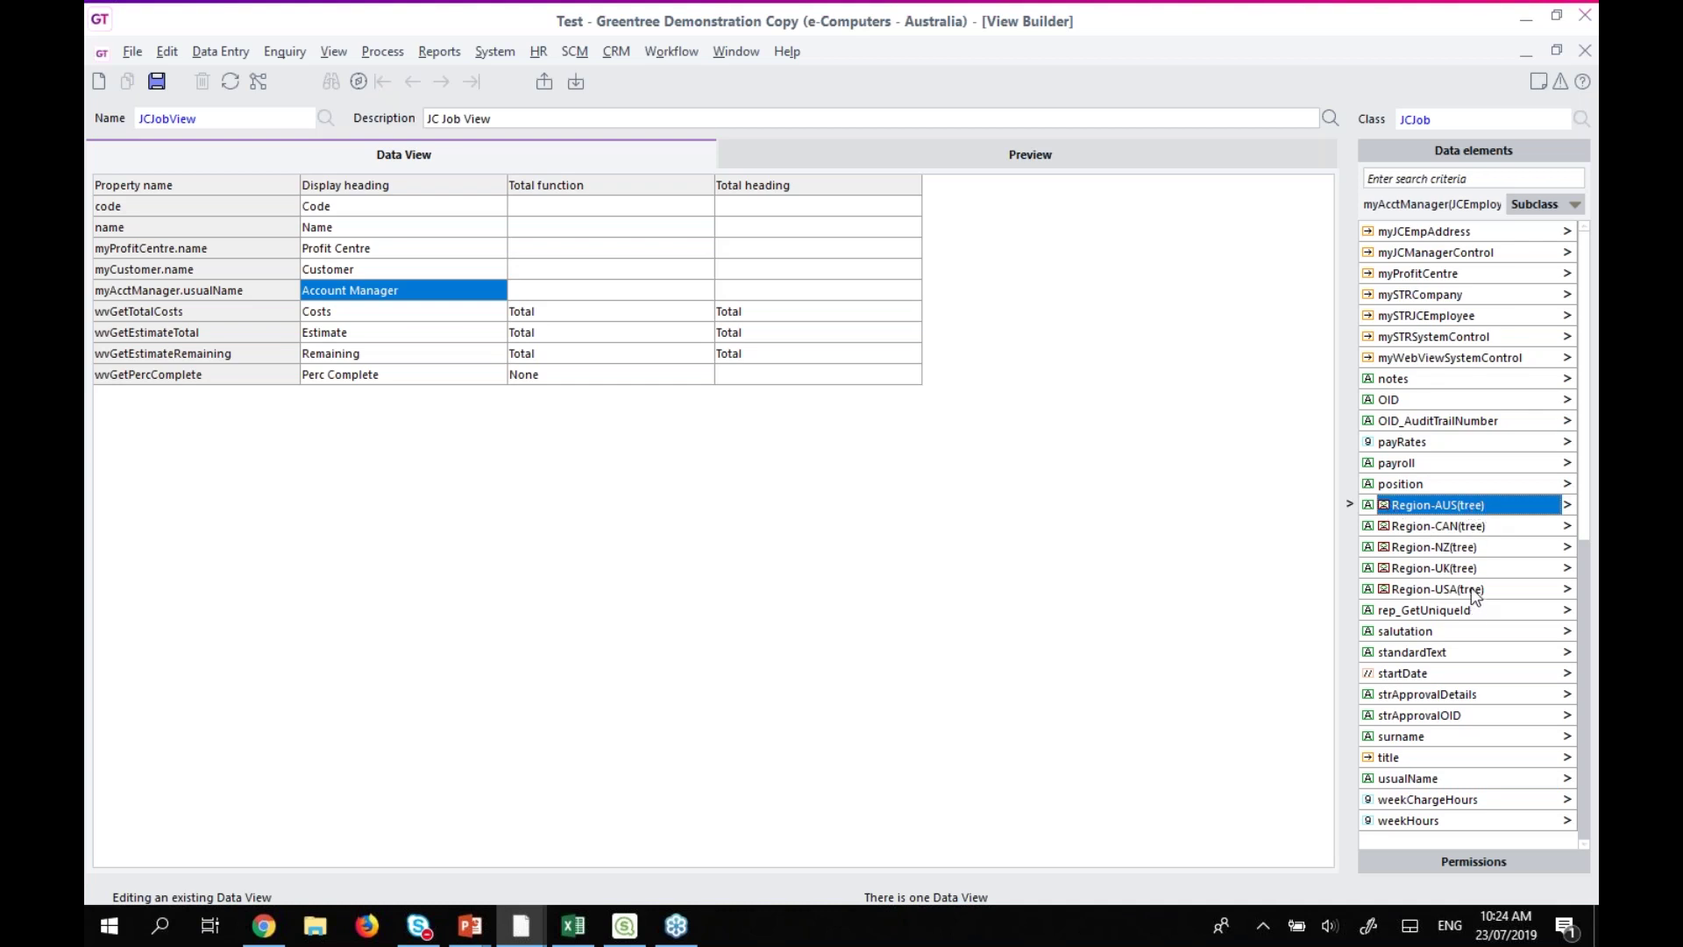
pyautogui.moveTo(1586, 599); pyautogui.dragTo(1587, 246)
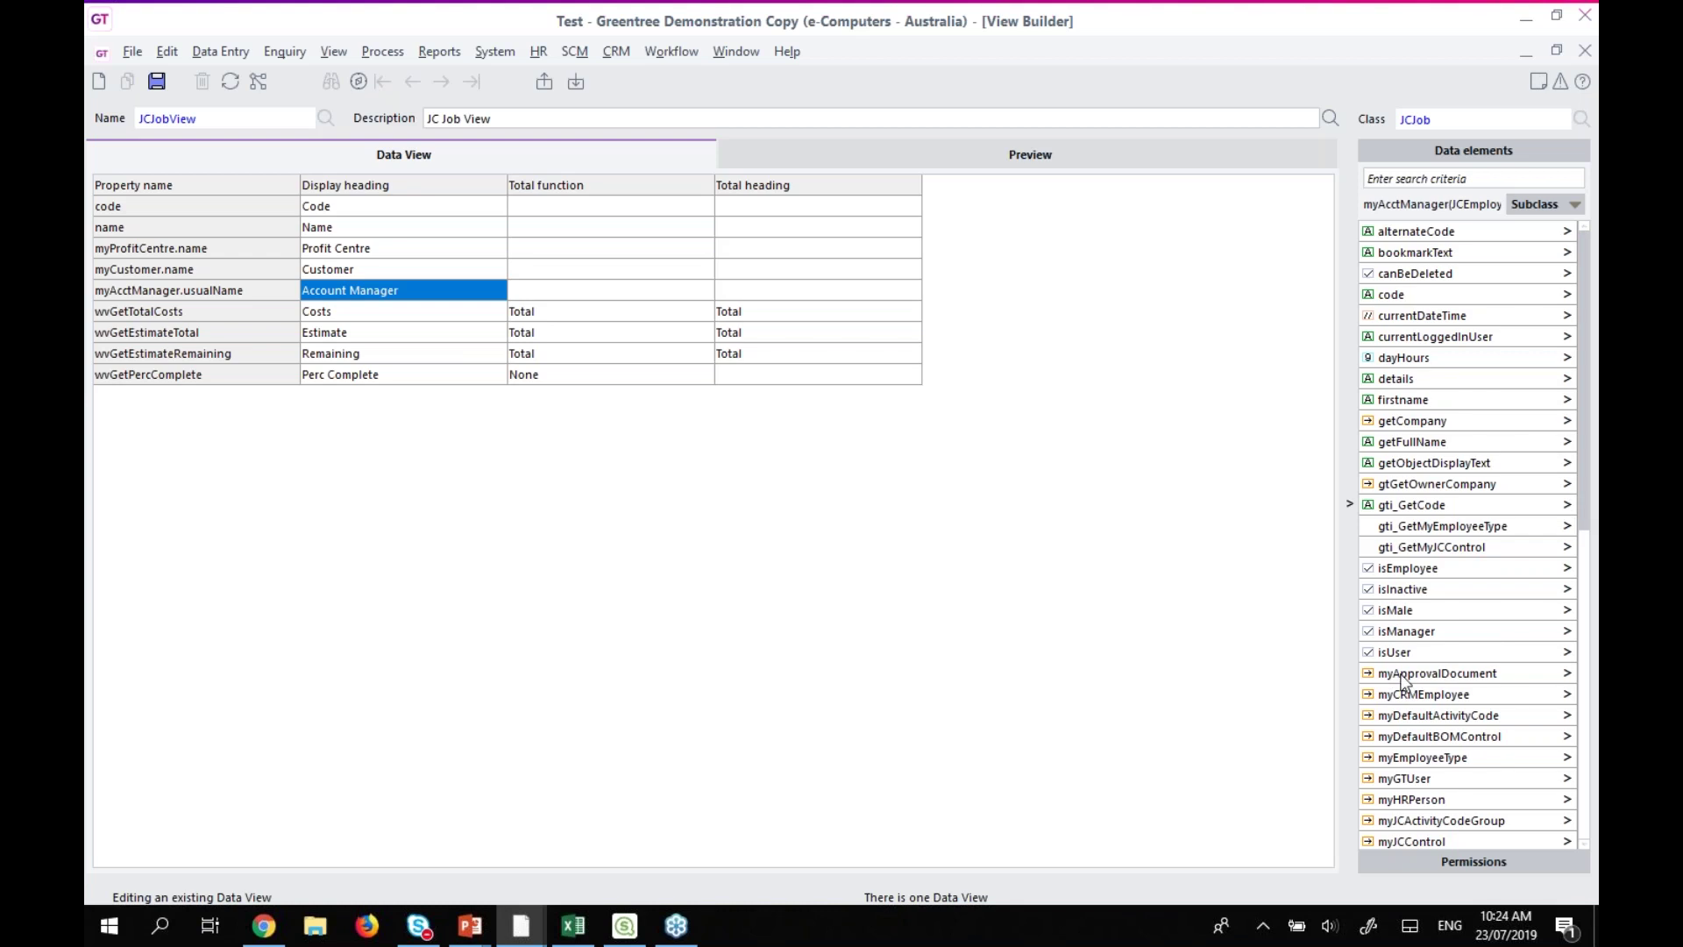
pyautogui.click(1573, 204)
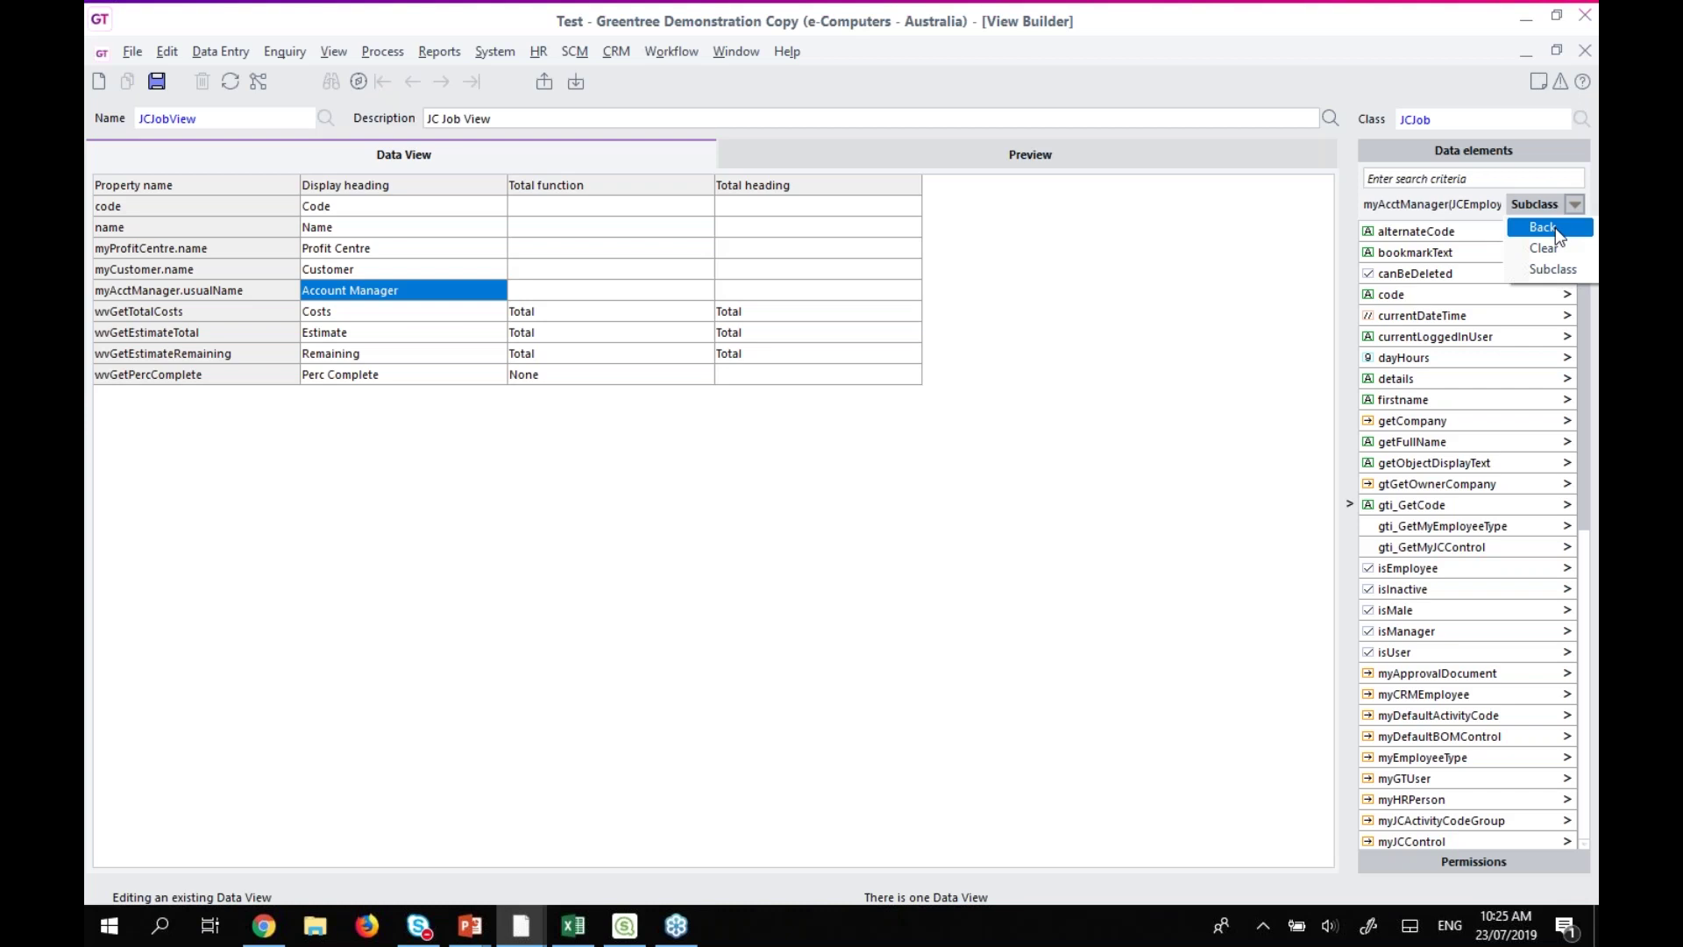
pyautogui.click(1552, 227)
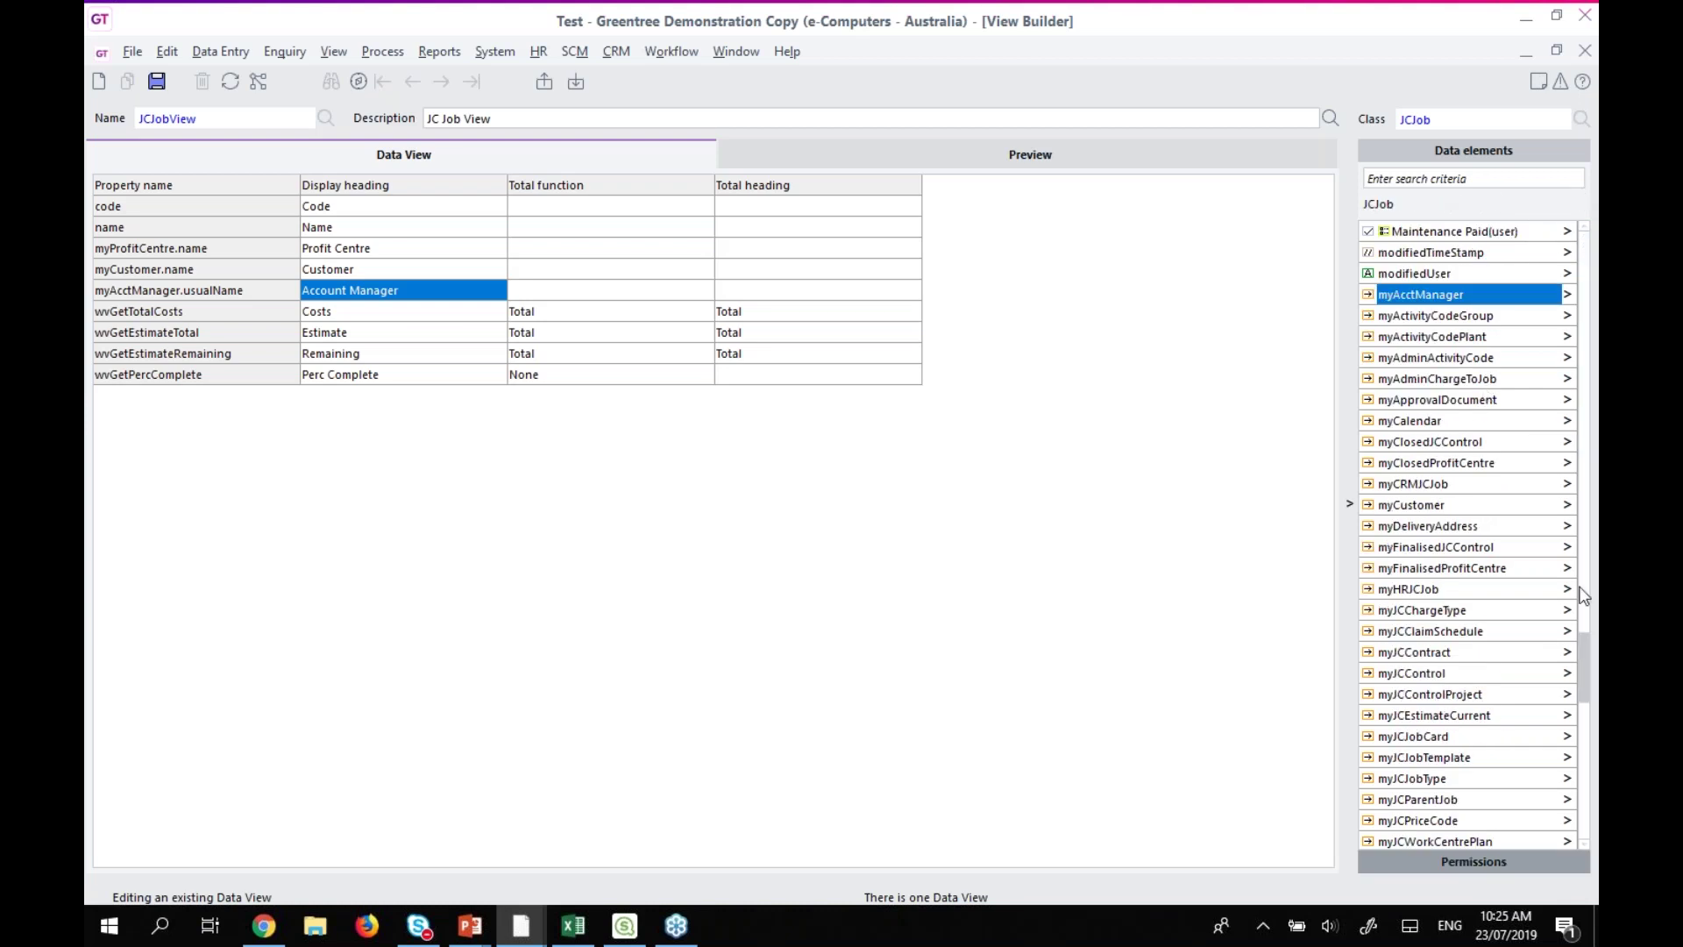
pyautogui.click(1473, 255)
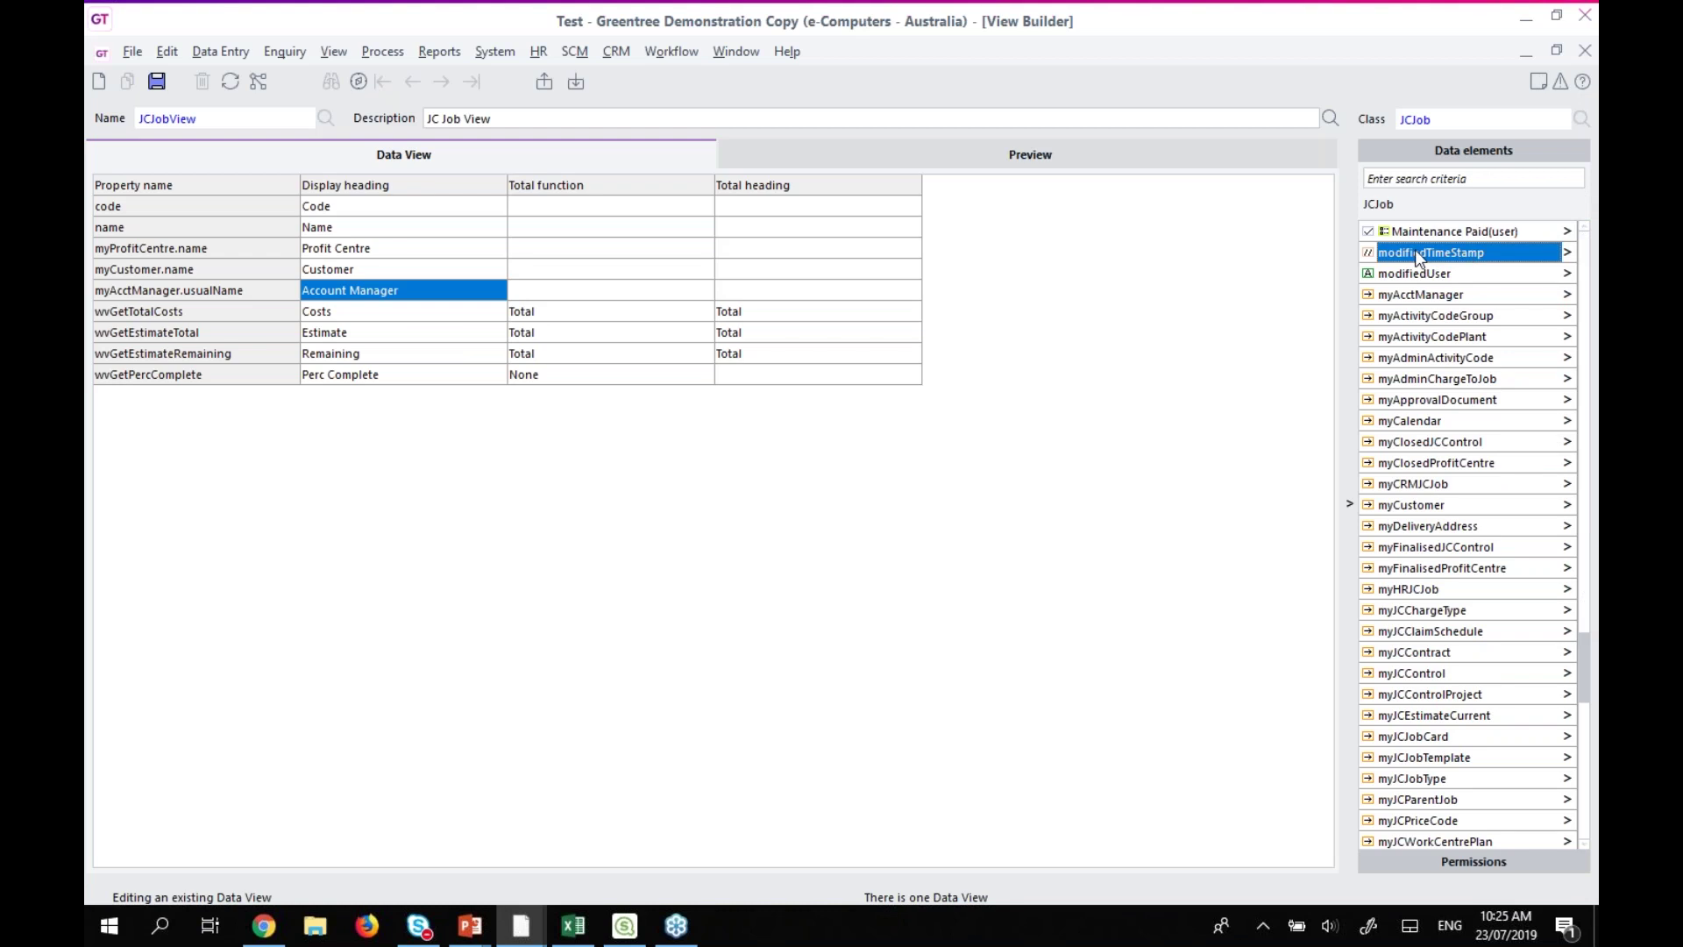
pyautogui.moveTo(1415, 255); pyautogui.dragTo(305, 387)
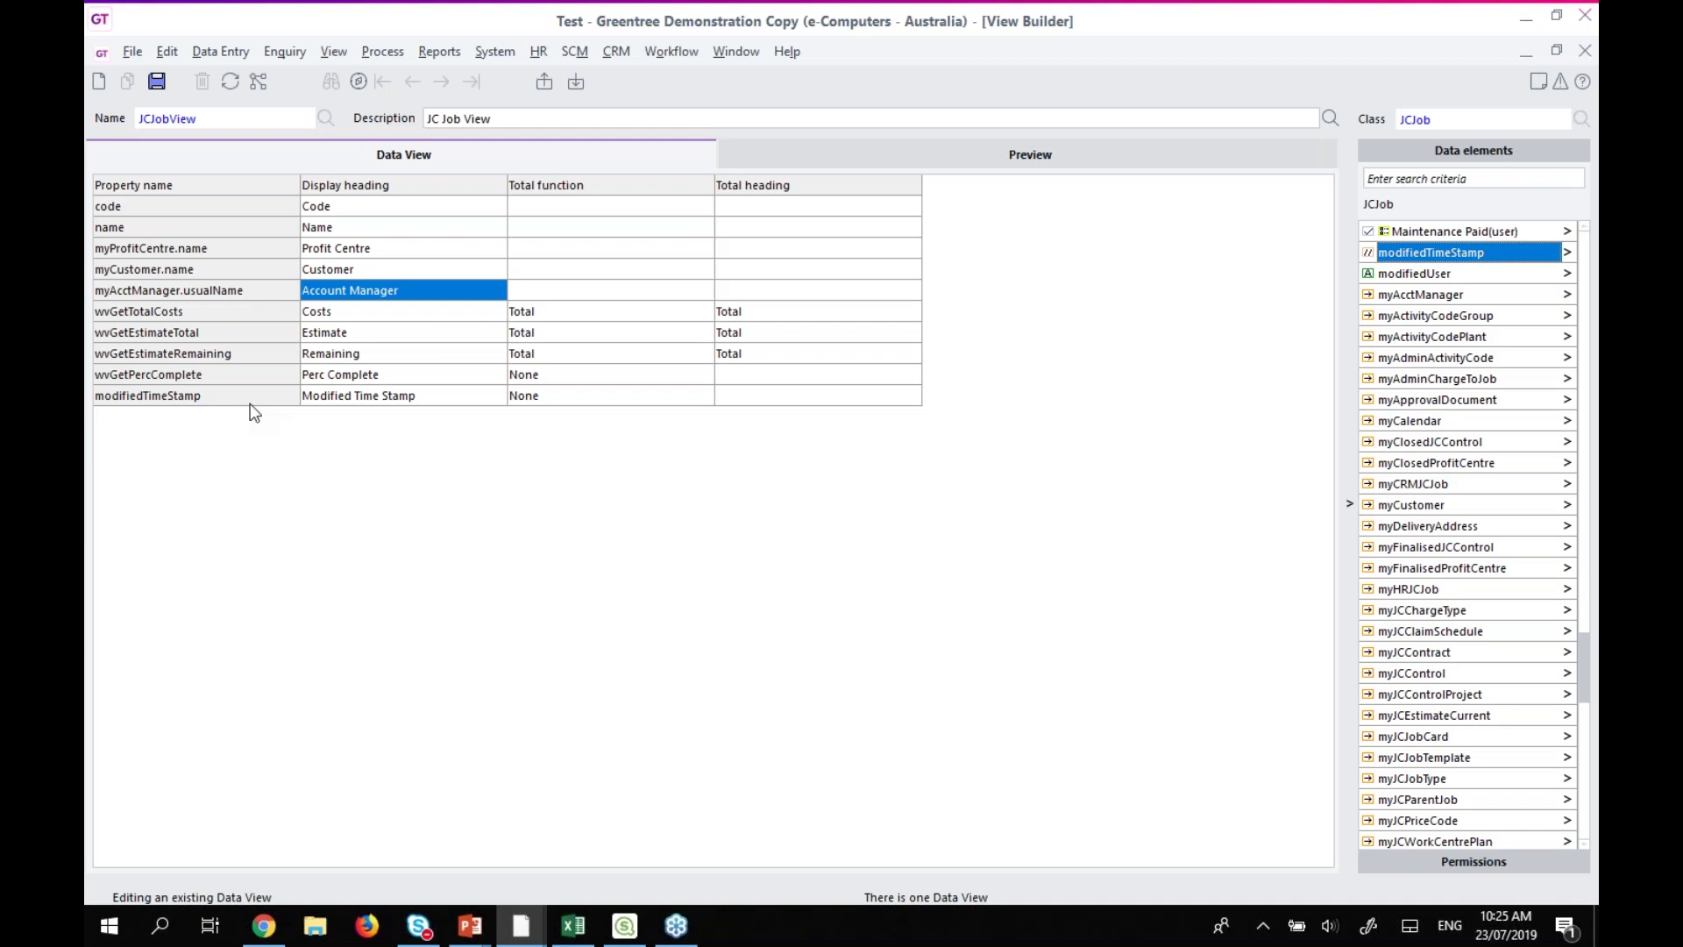
pyautogui.click(997, 156)
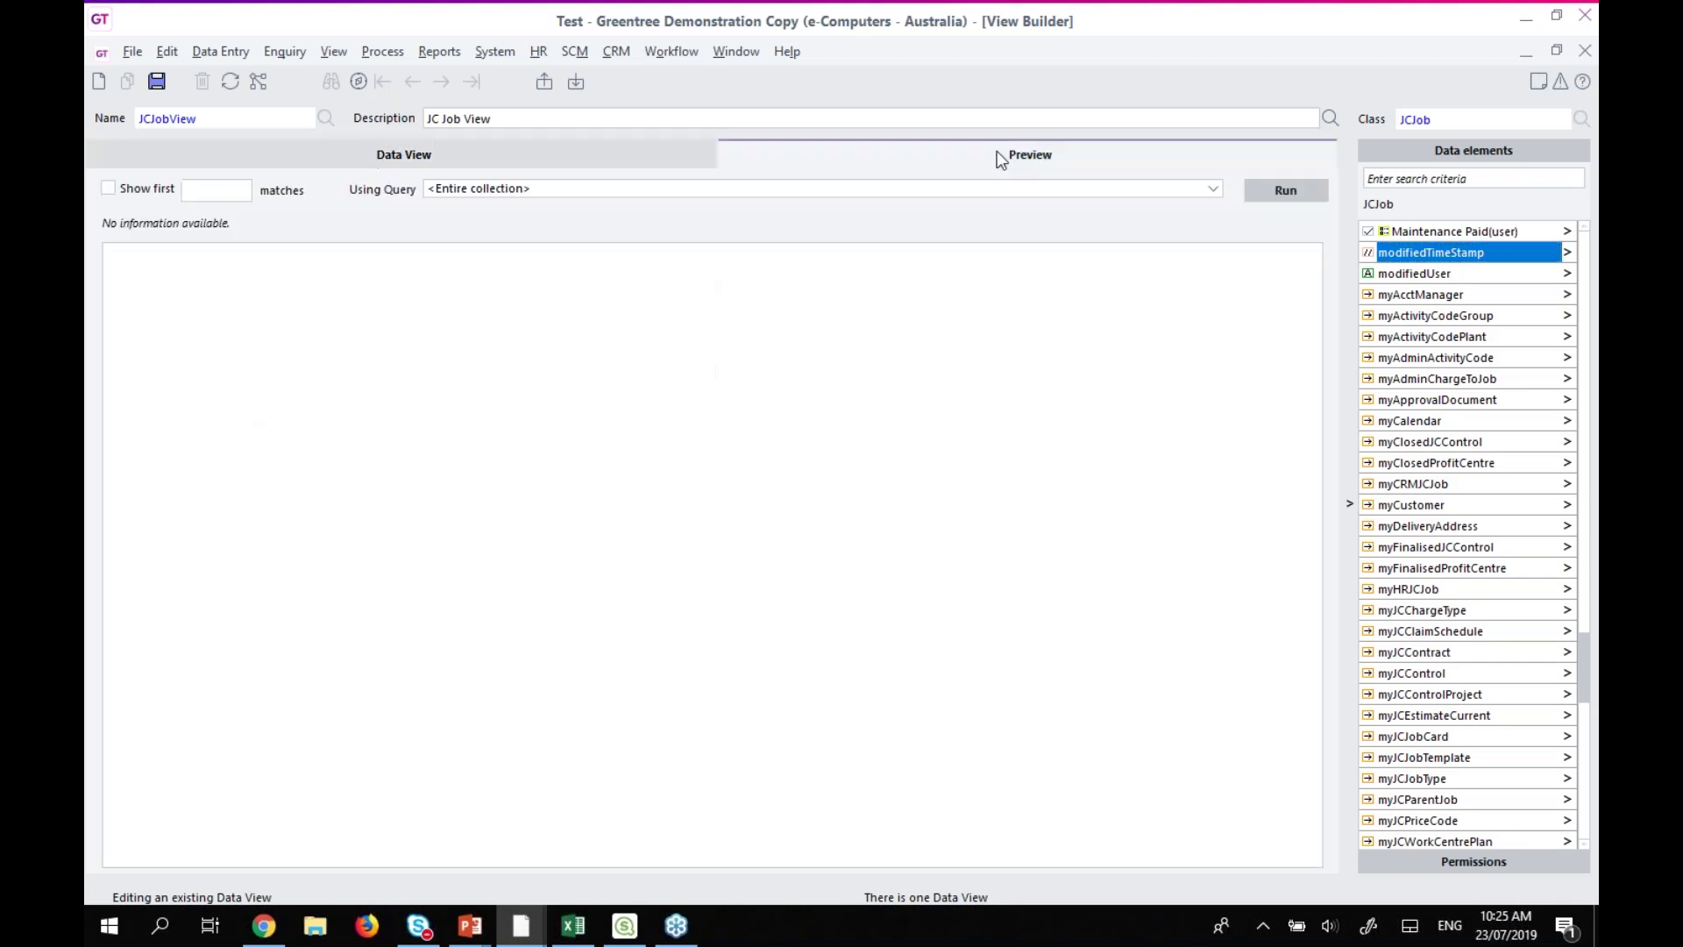
# Save and run the preview, checking Account Manager and Modified Time Stamp across the 82 jobs.
pyautogui.click(1299, 187)
pyautogui.click(799, 489)
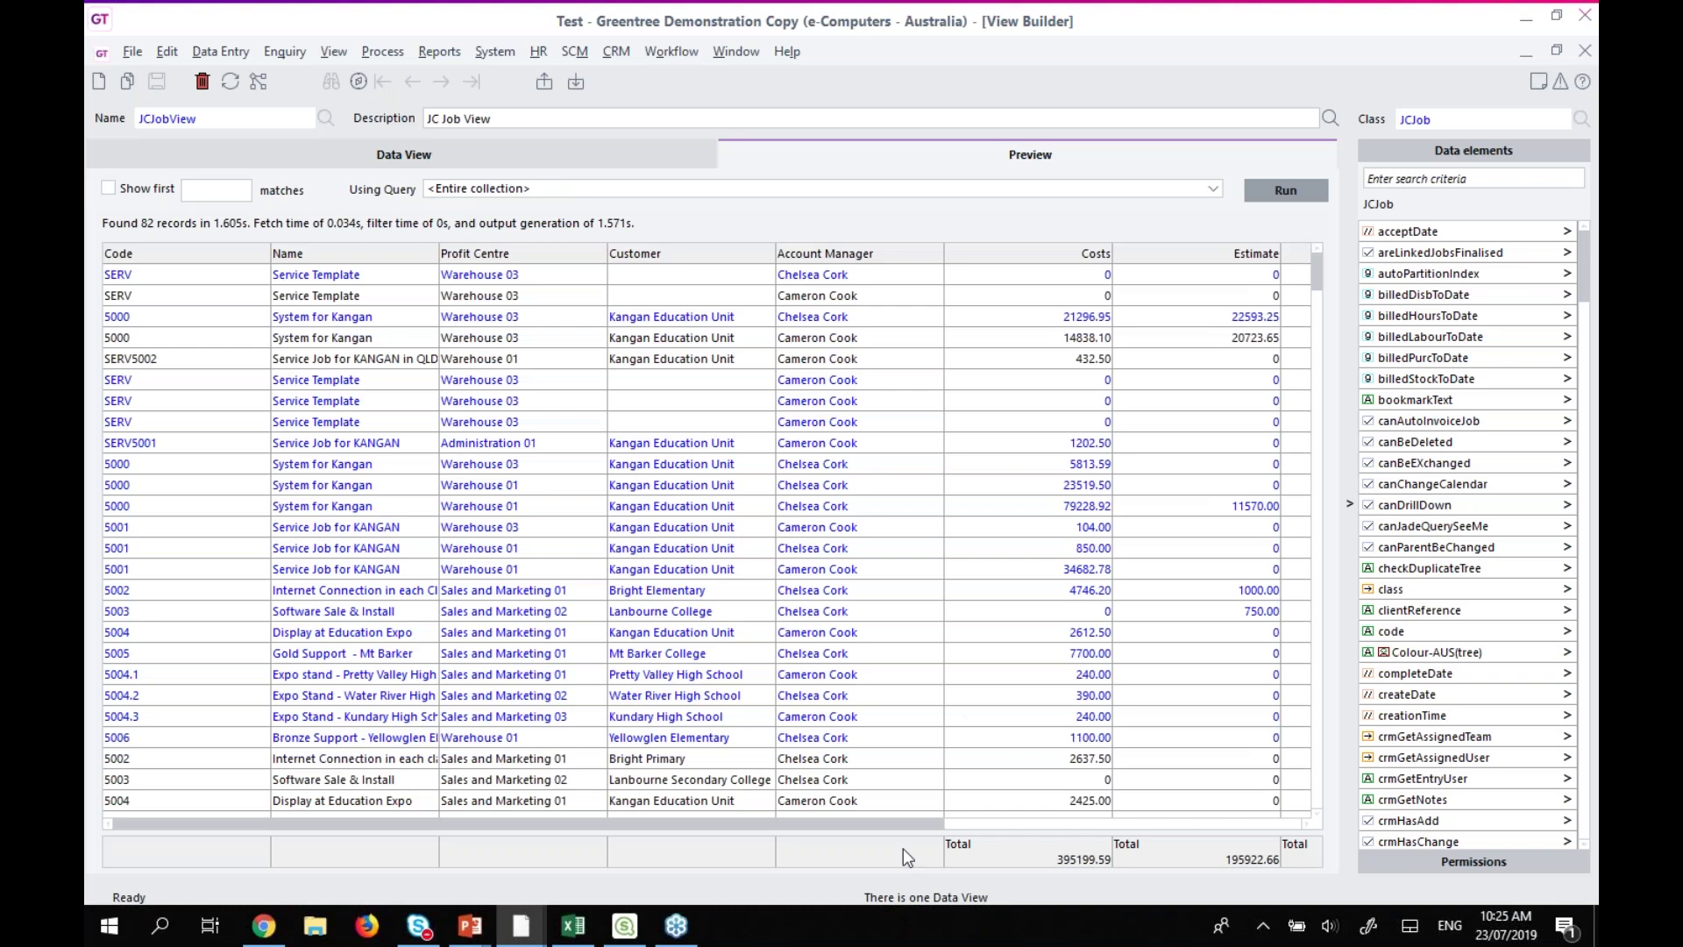
pyautogui.moveTo(897, 828); pyautogui.dragTo(1252, 826)
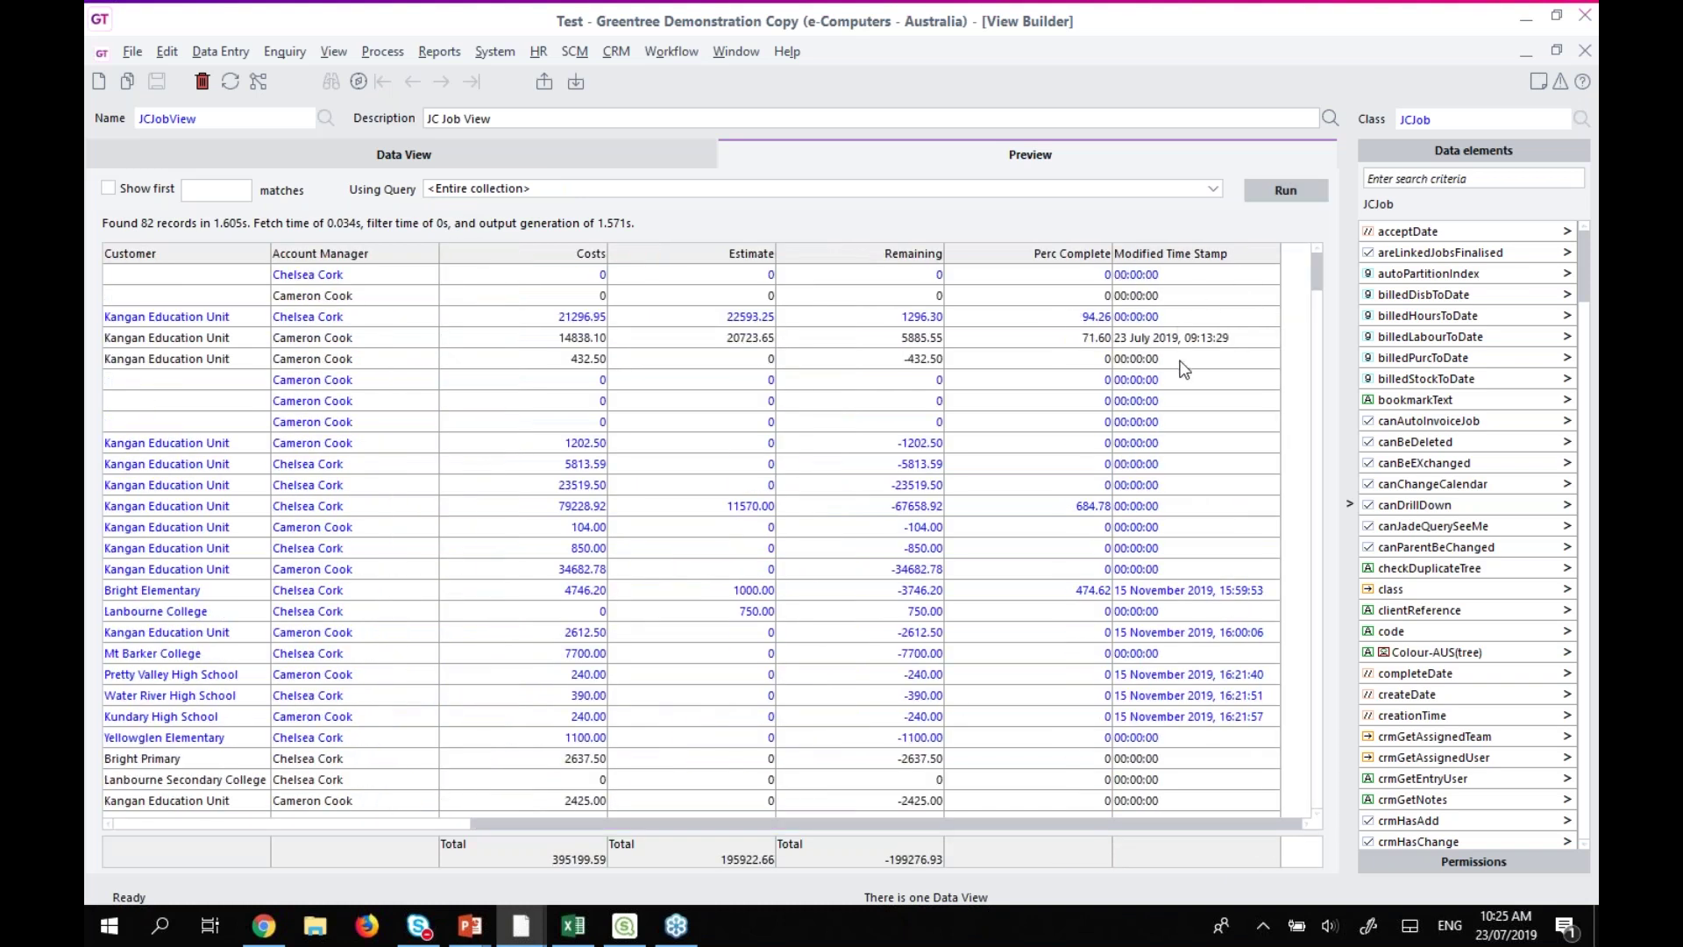
pyautogui.click(1173, 341)
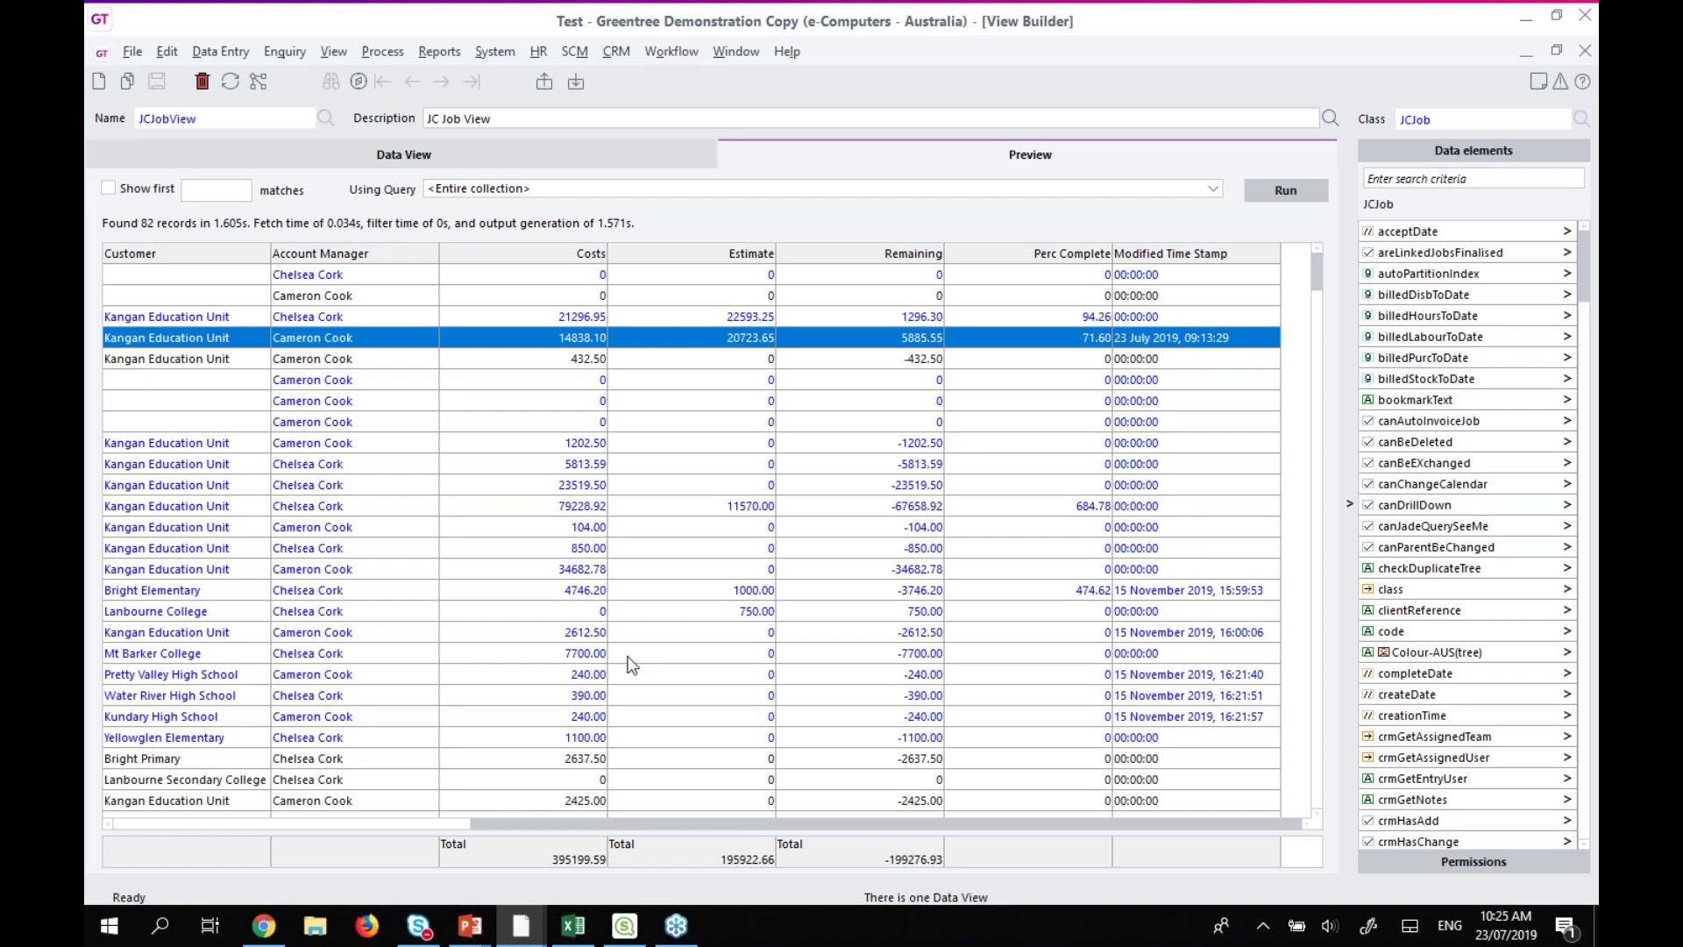
pyautogui.click(331, 826)
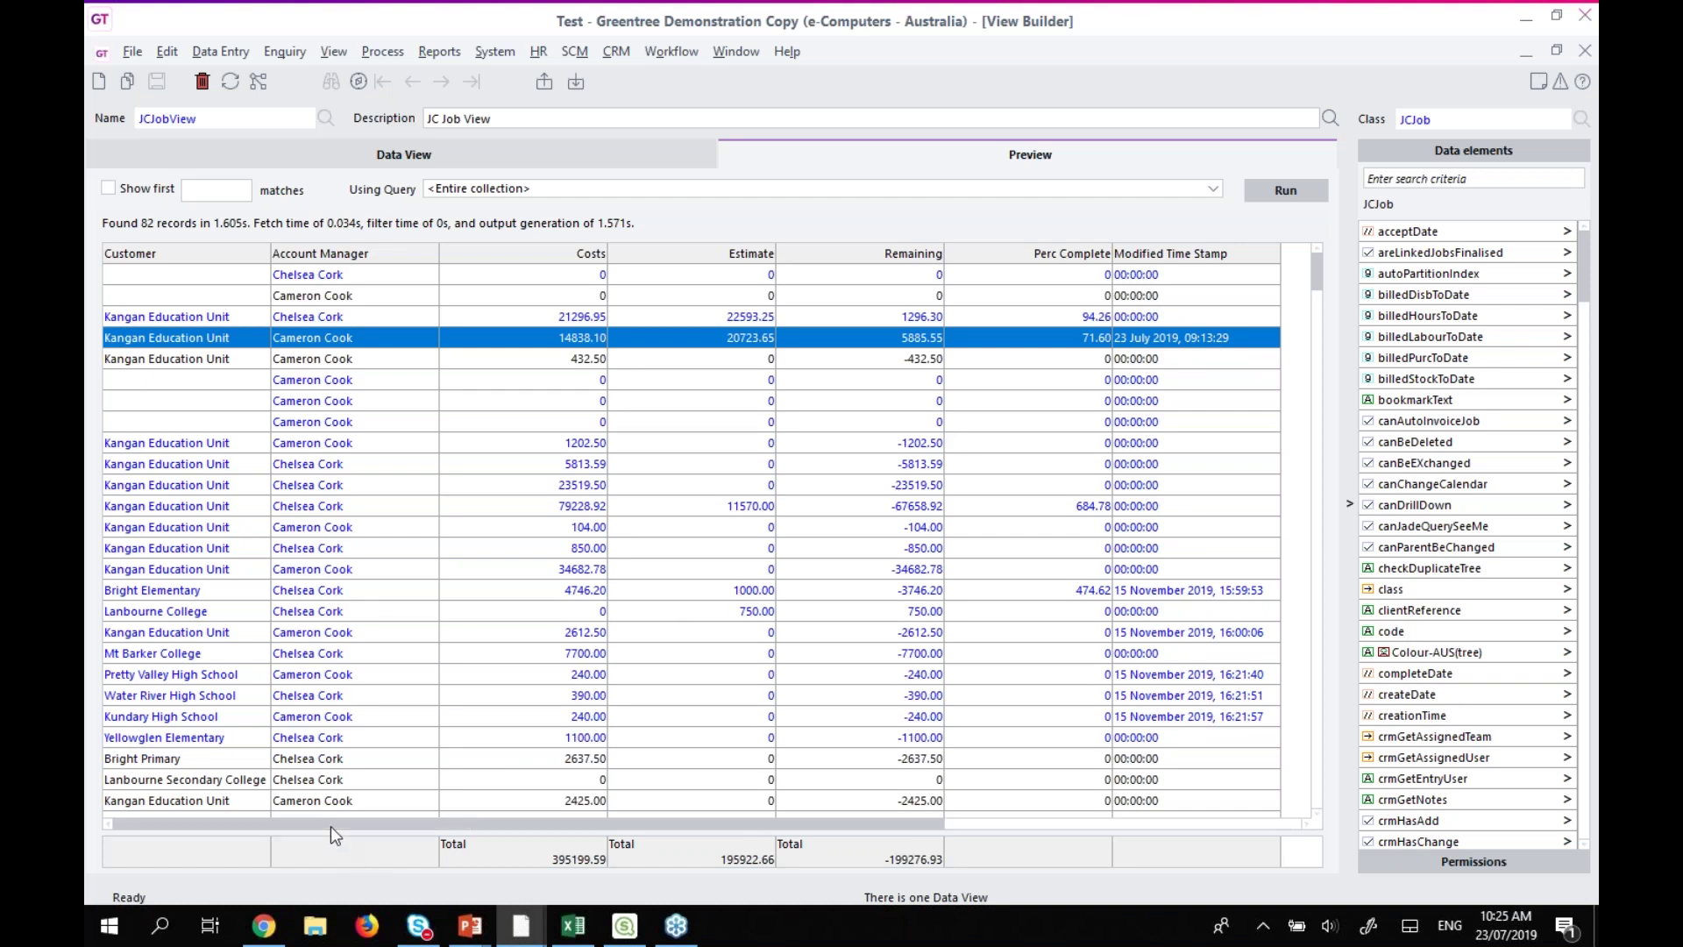
pyautogui.click(537, 156)
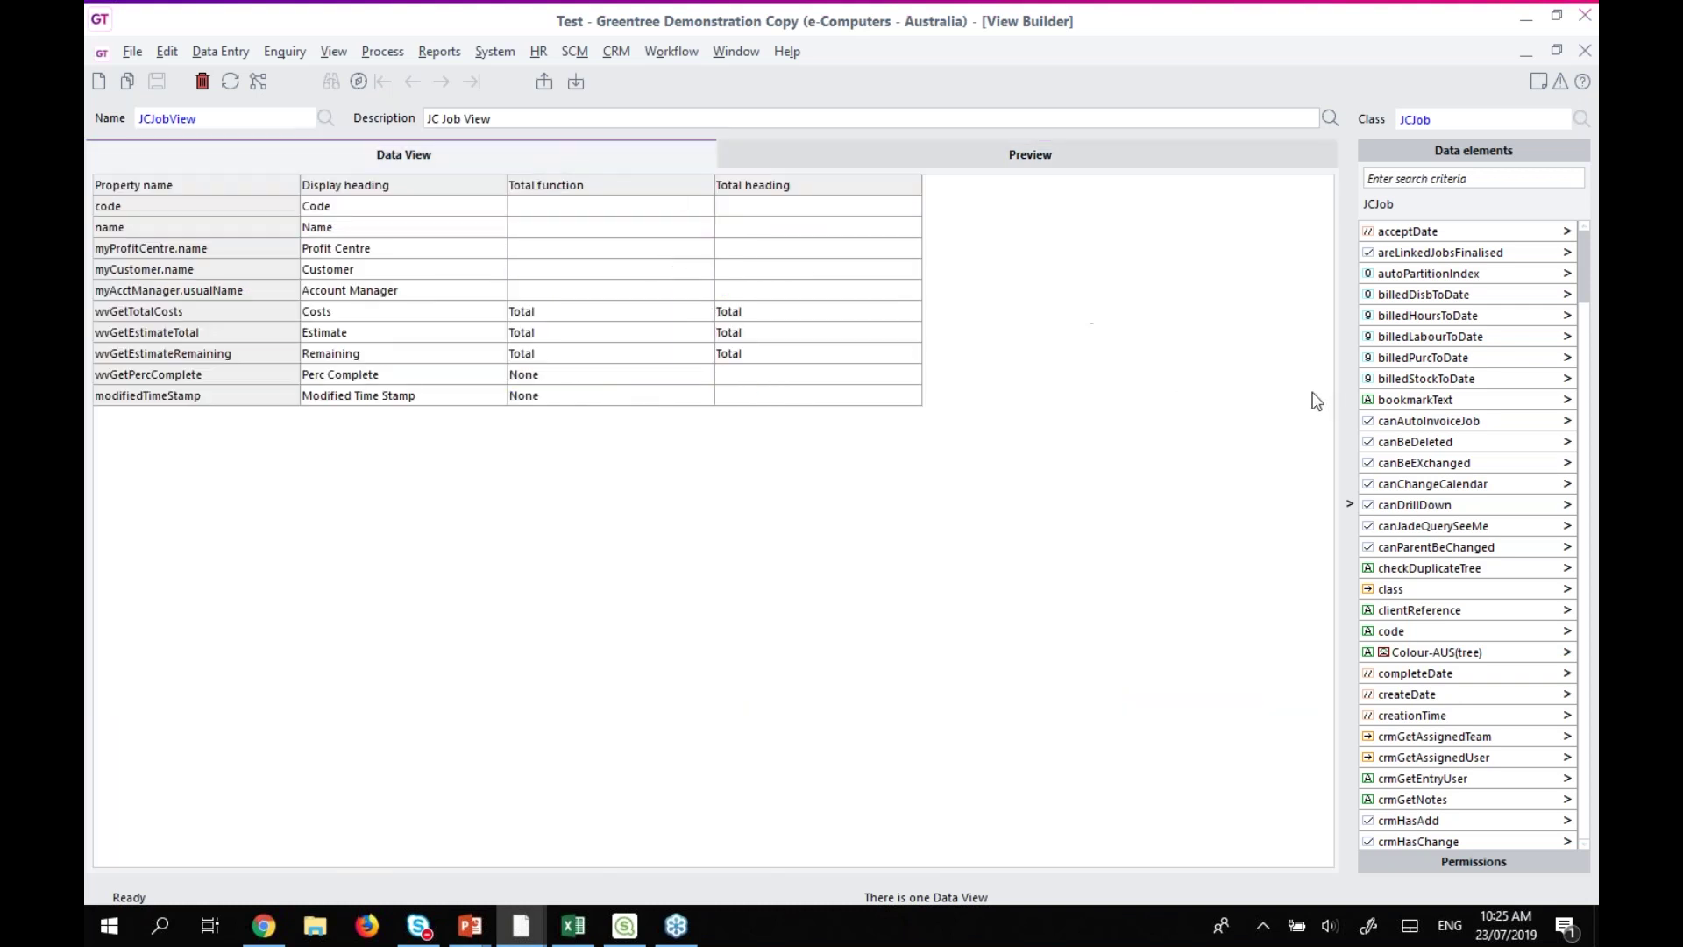
# Search 'modi', add modifiedTimeStamp's date member as a Date column, and preview the view.
pyautogui.moveTo(1583, 251); pyautogui.dragTo(1581, 263)
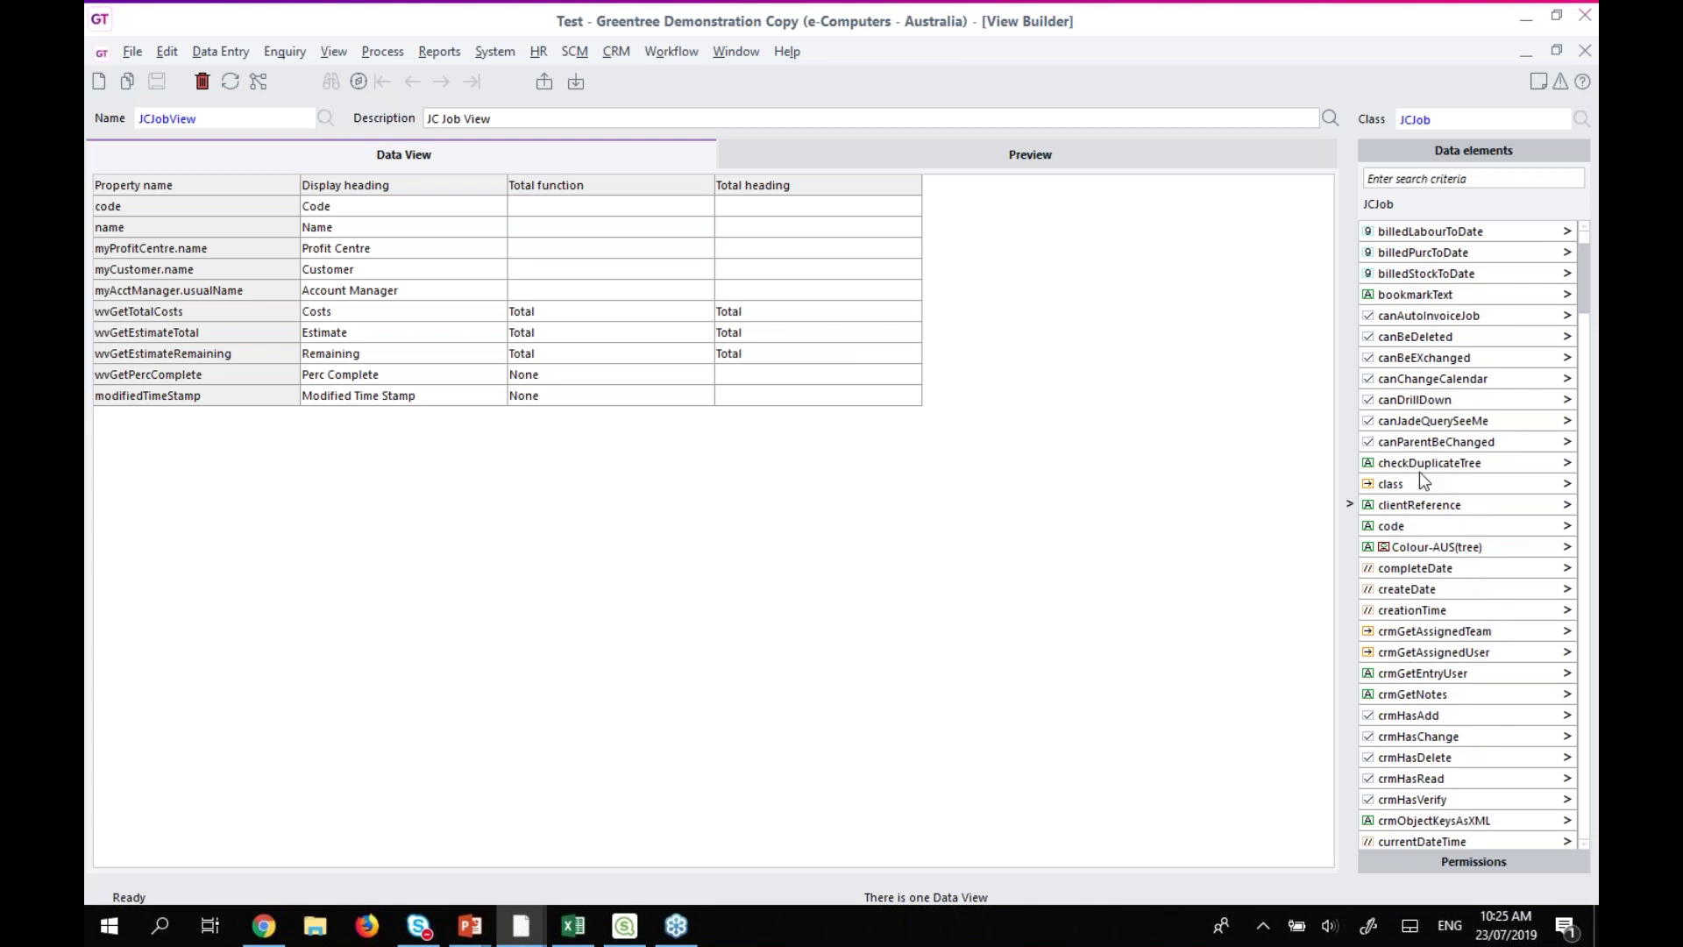
pyautogui.scroll(-3, 1447, 473)
pyautogui.scroll(-3, 1490, 521)
pyautogui.click(1477, 180)
pyautogui.write('modi')
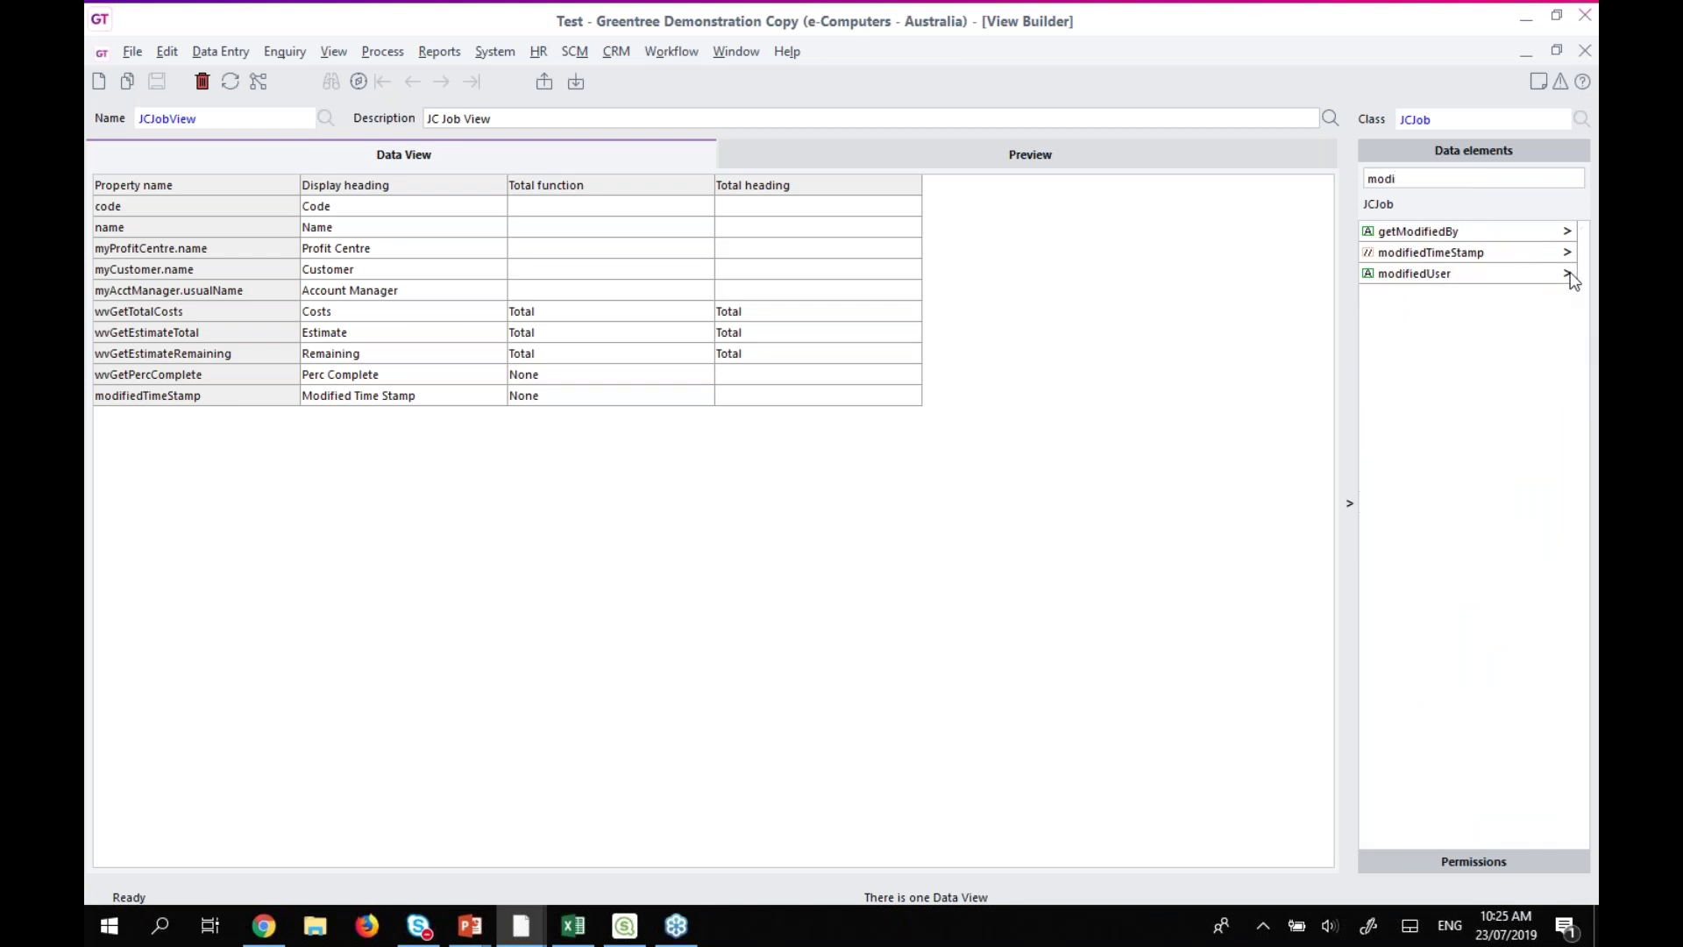
pyautogui.click(1568, 253)
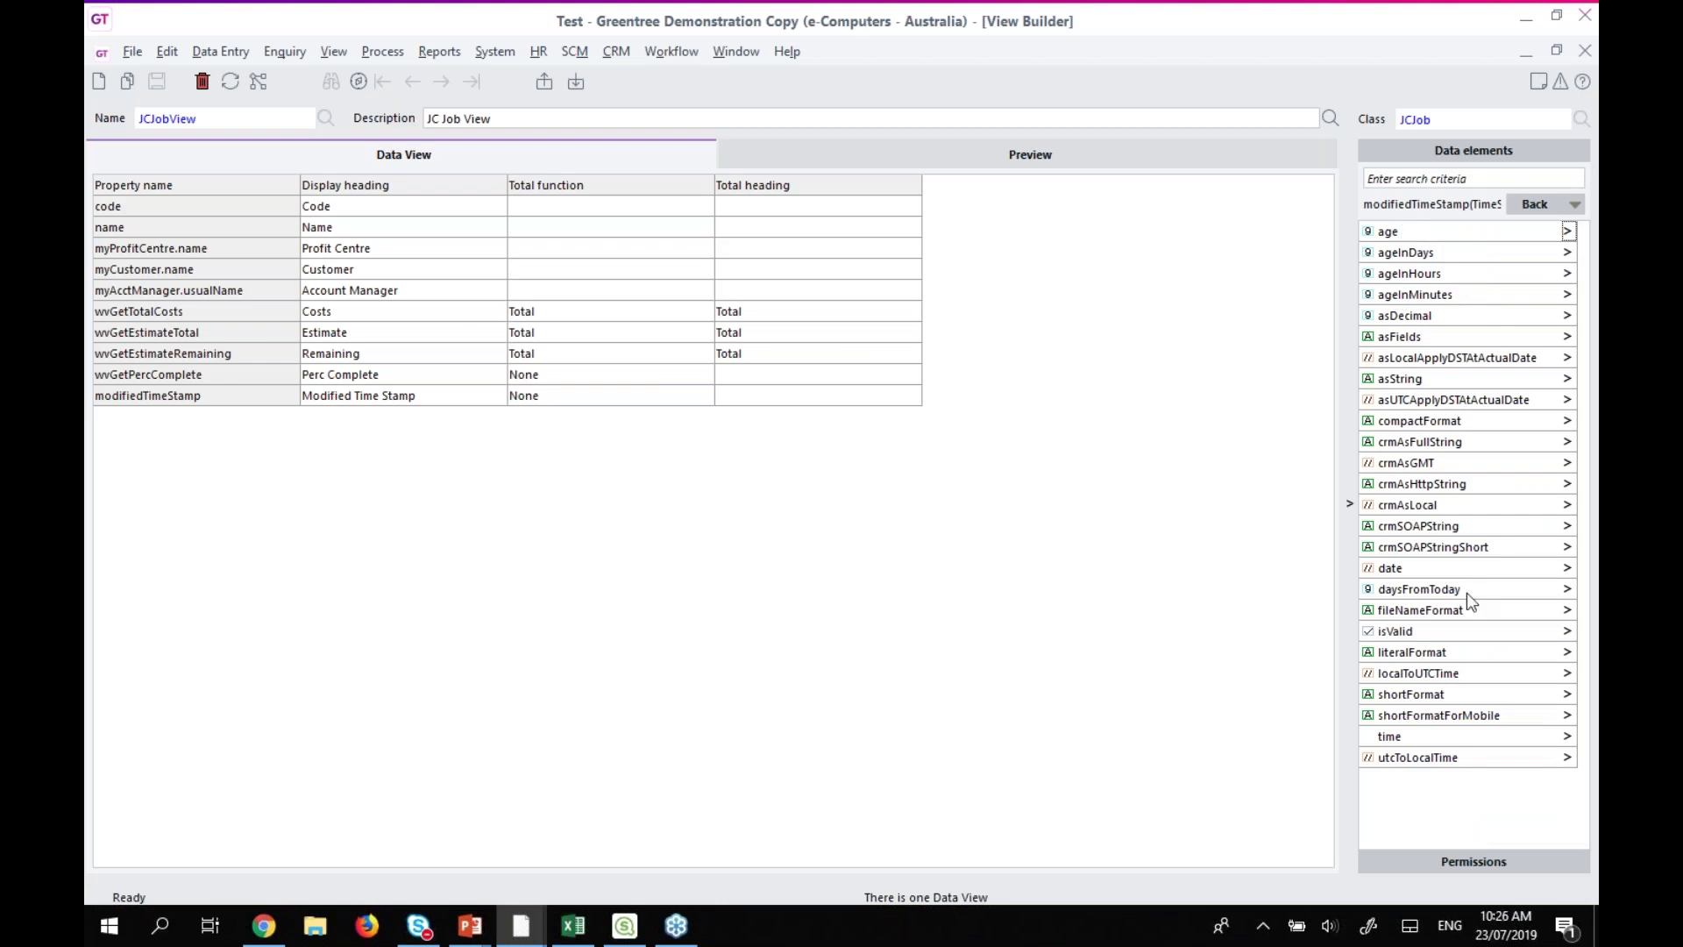
pyautogui.click(1424, 577)
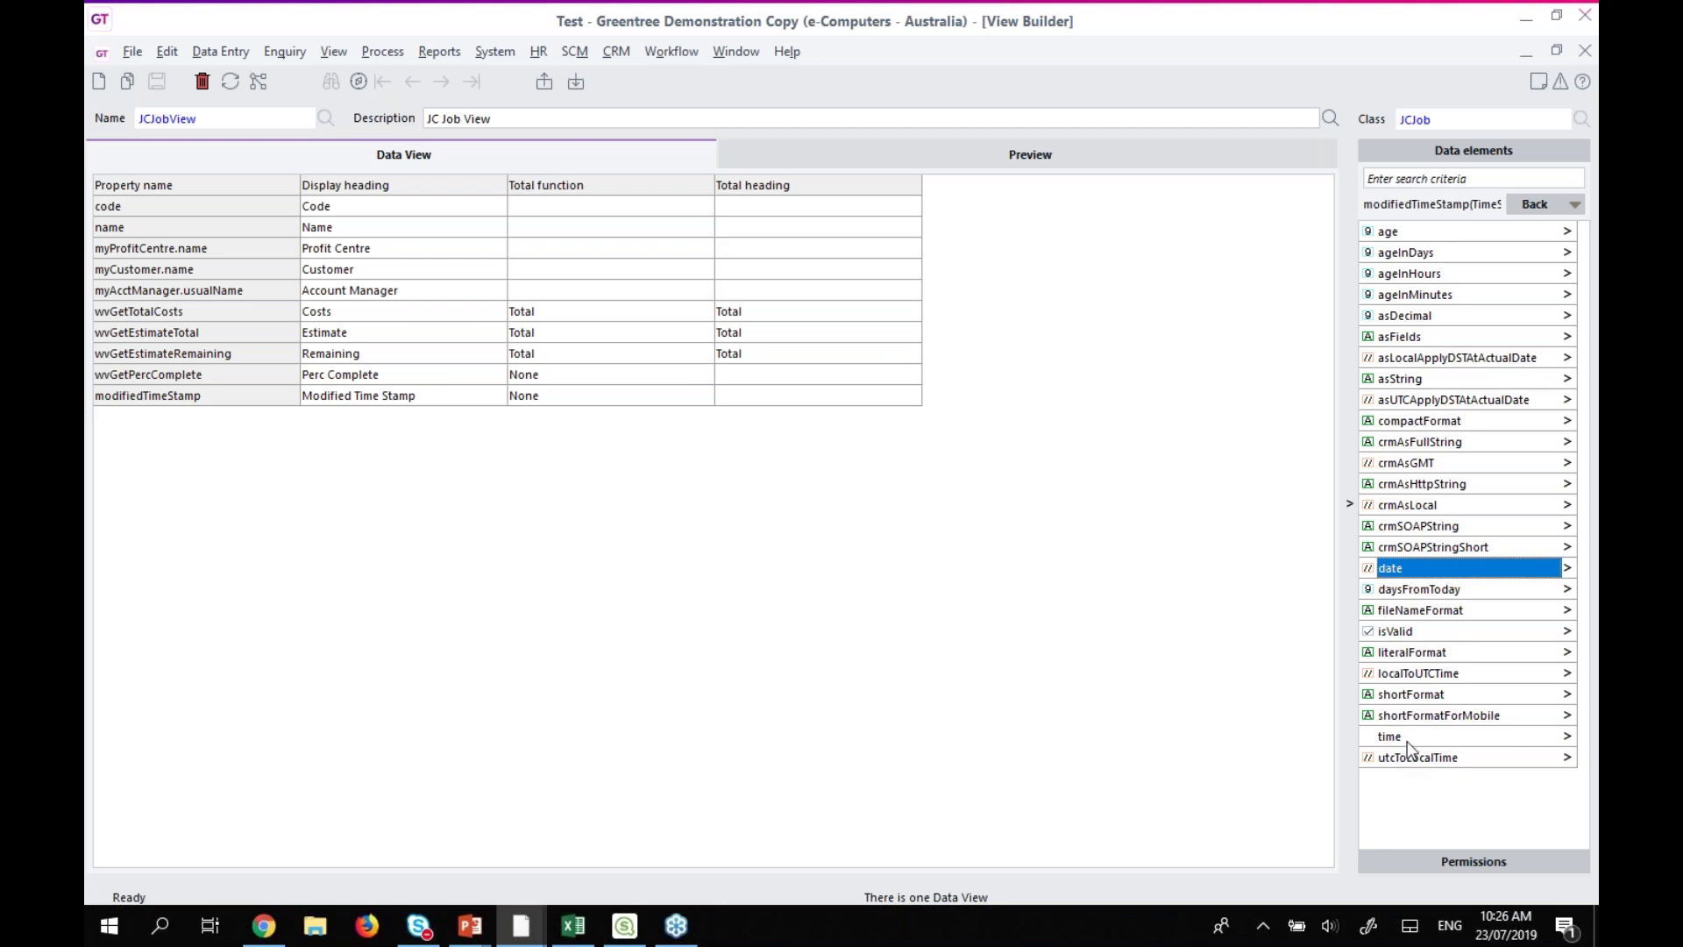
pyautogui.moveTo(1398, 568); pyautogui.dragTo(393, 429)
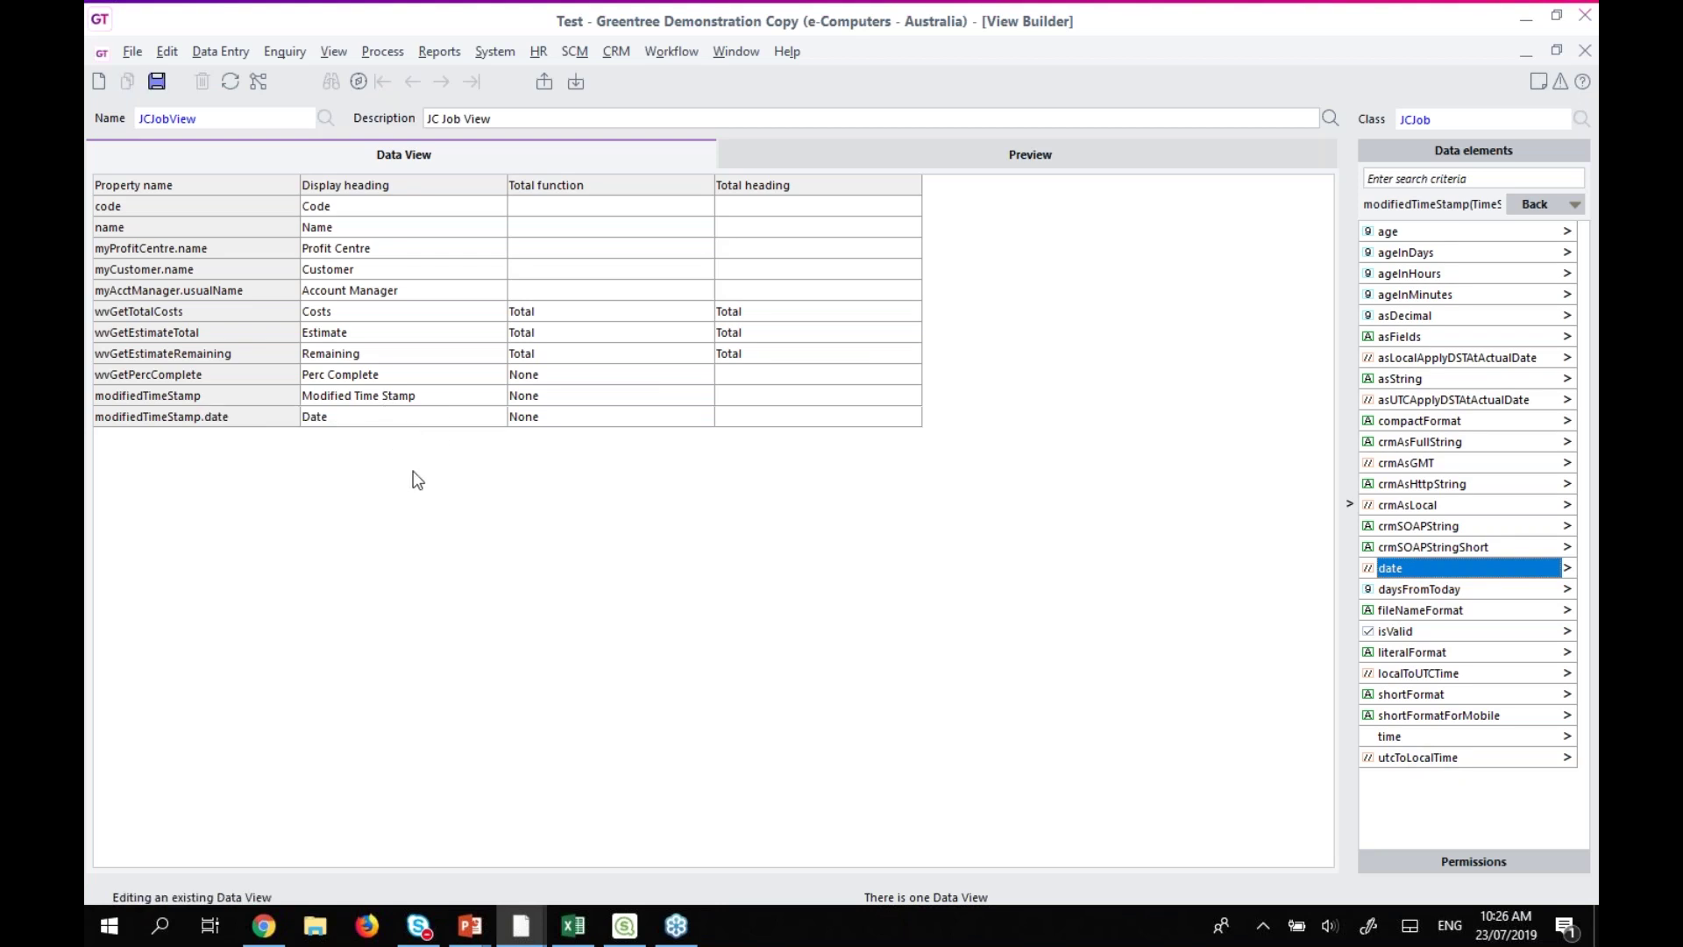
pyautogui.click(950, 153)
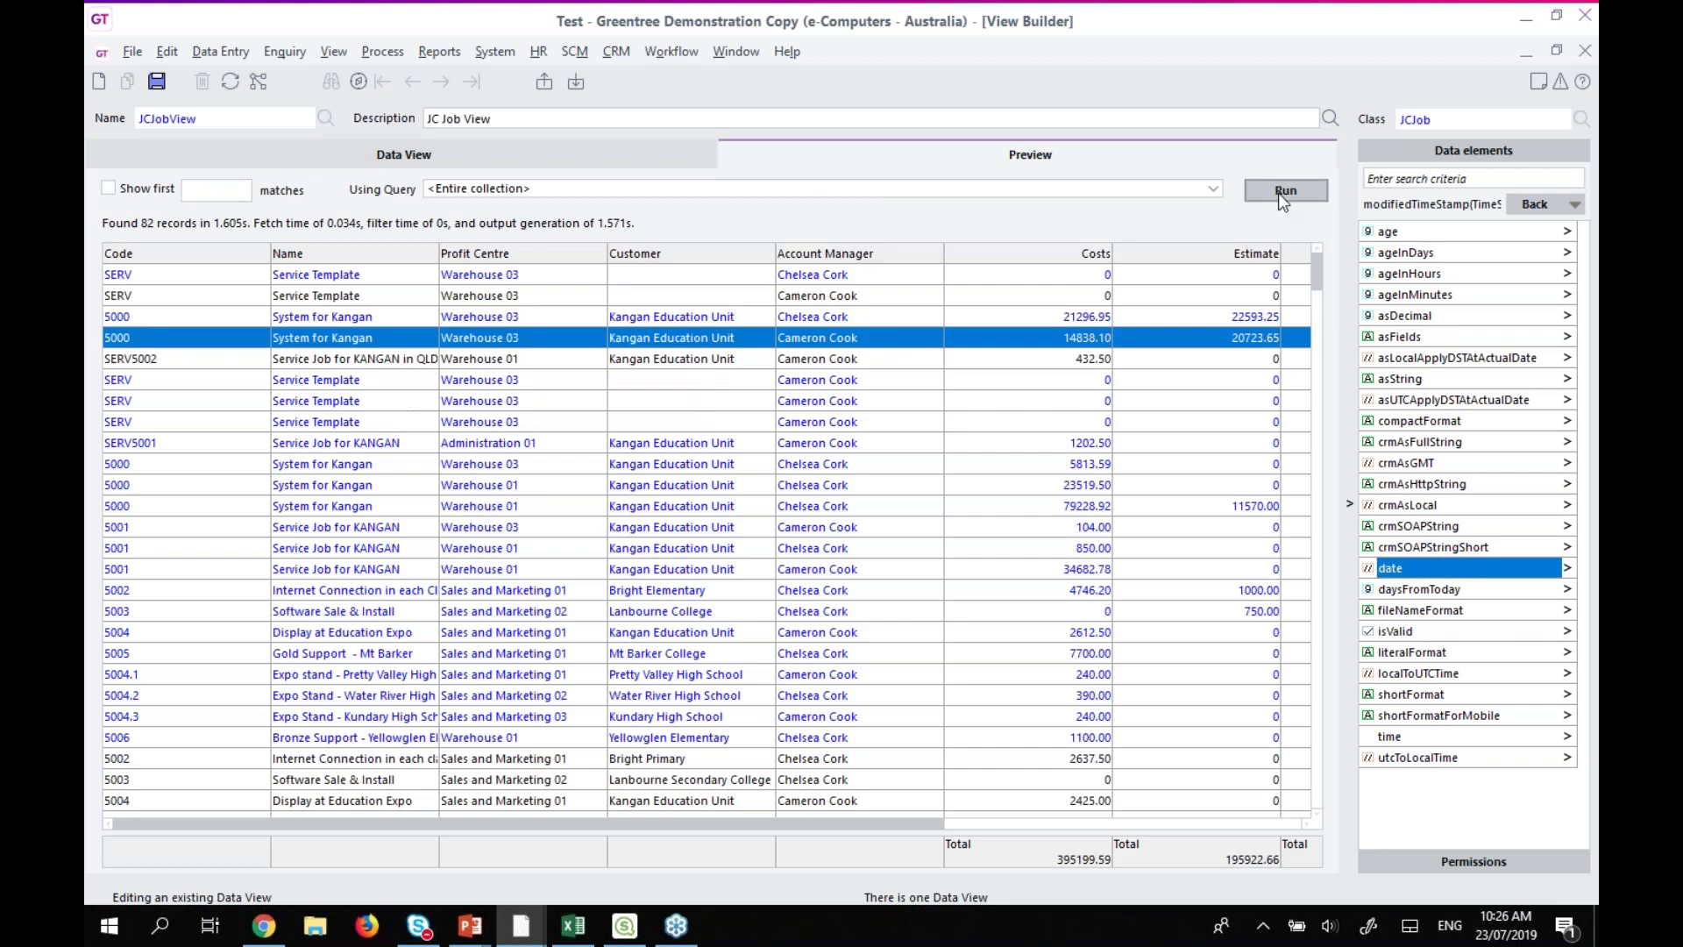
pyautogui.click(535, 185)
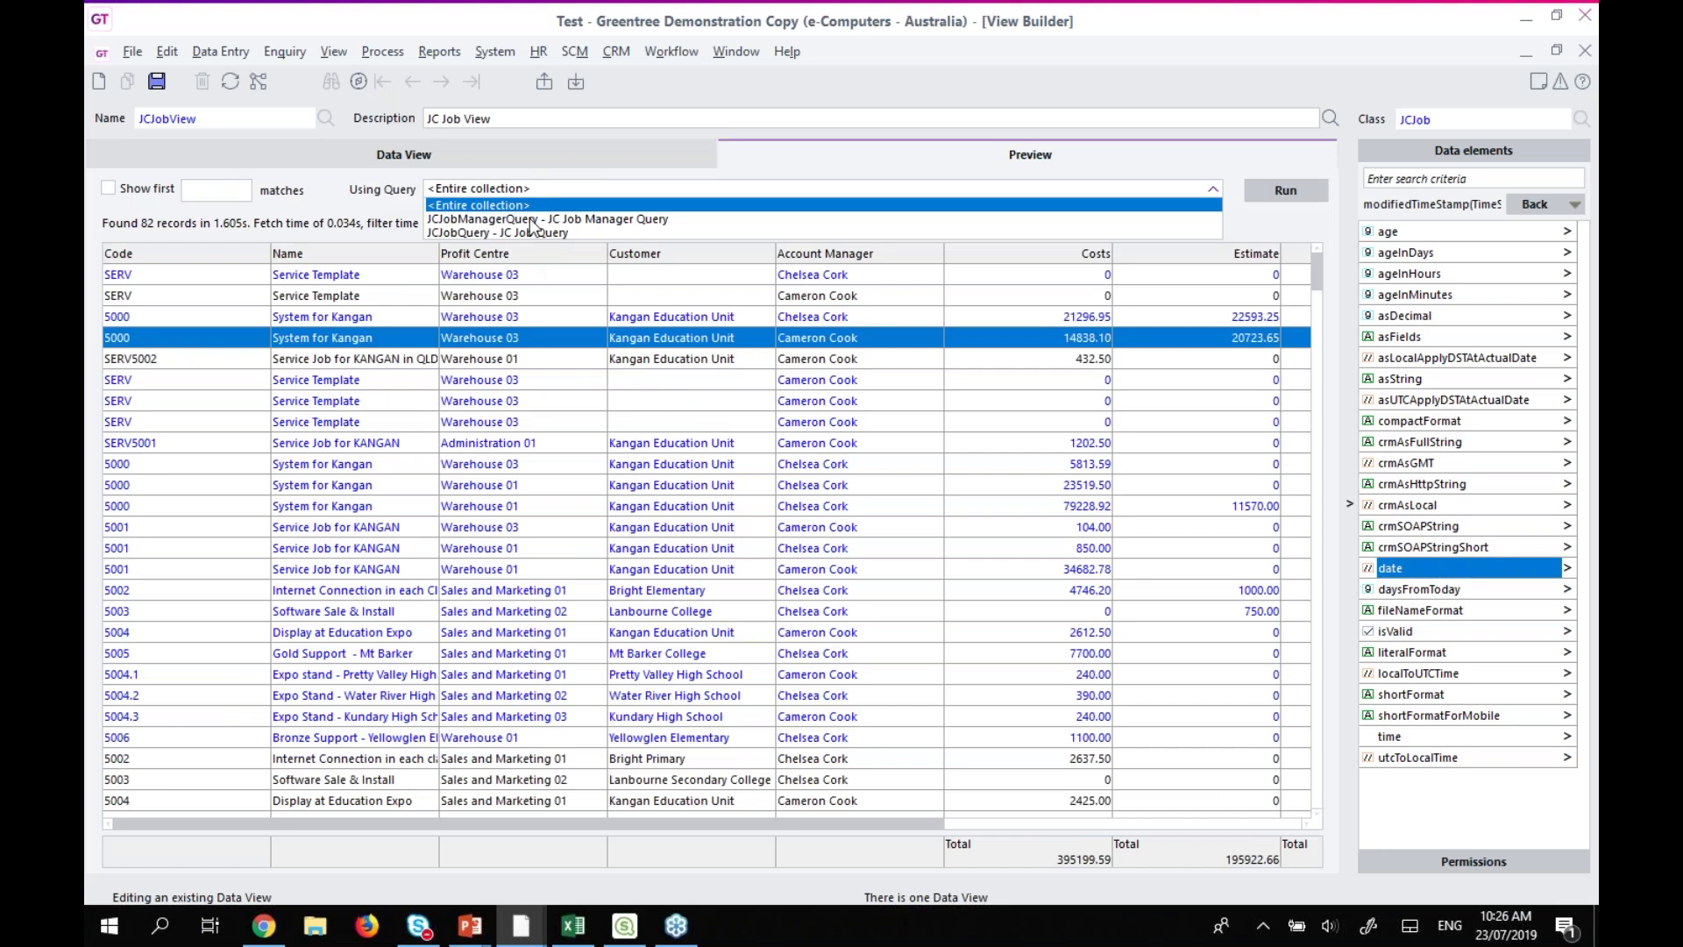
# Save and run the preview through JCJobQuery, checking the 26 jobs and new Date column.
pyautogui.click(483, 233)
pyautogui.click(1299, 188)
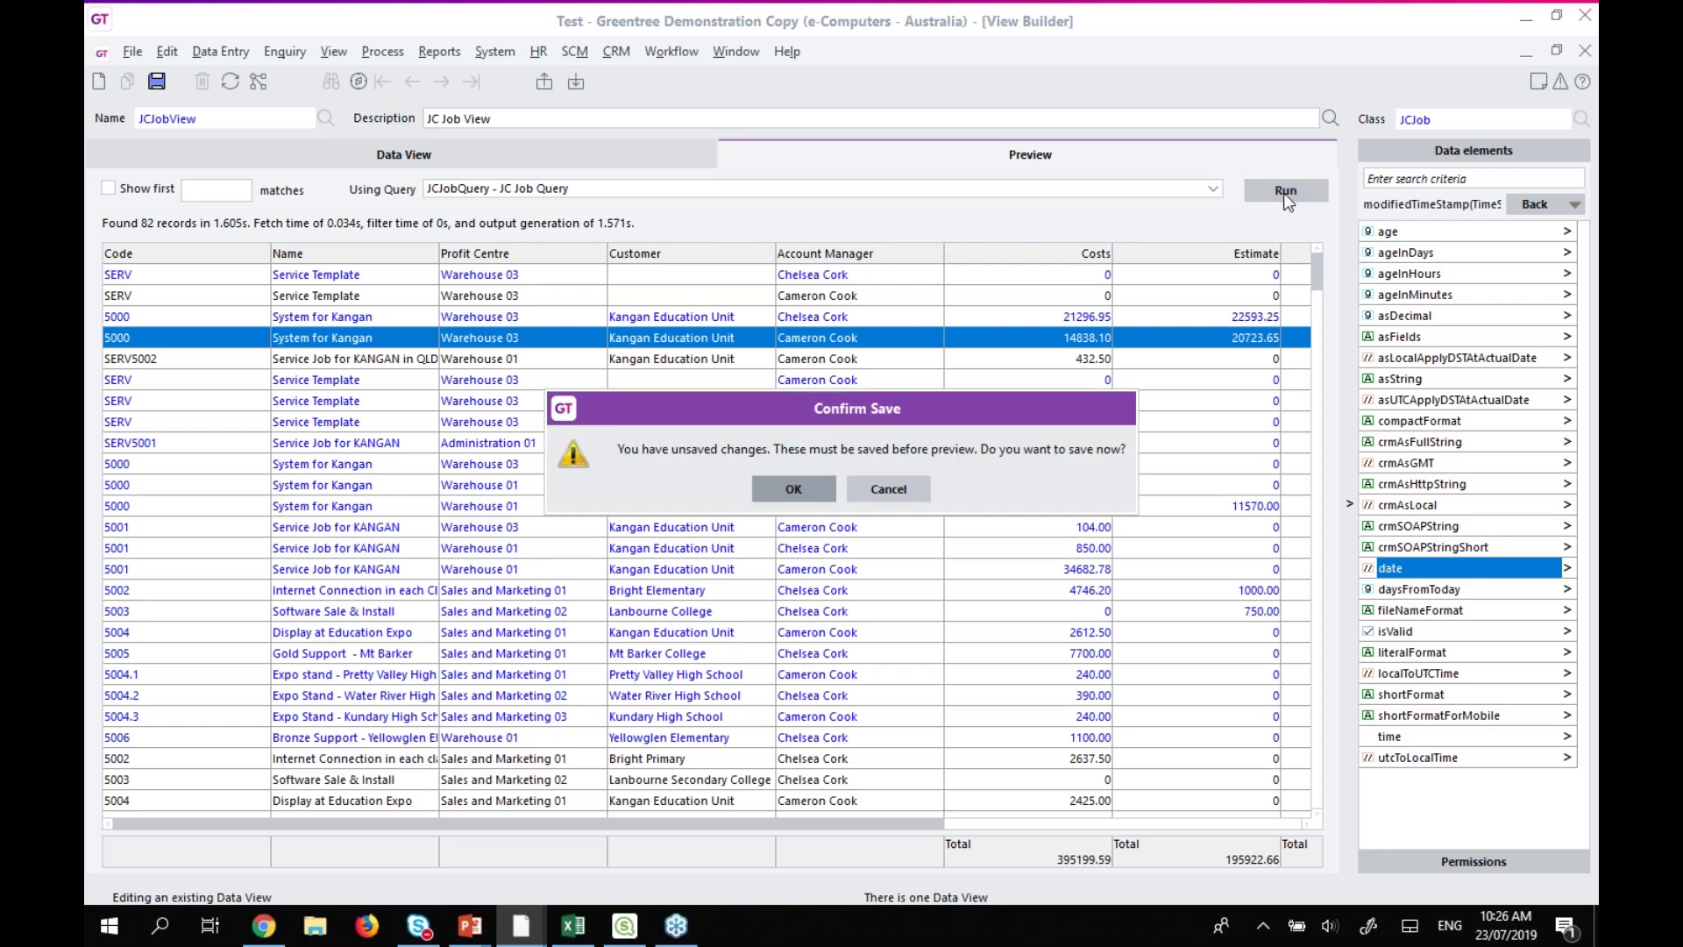
pyautogui.click(782, 489)
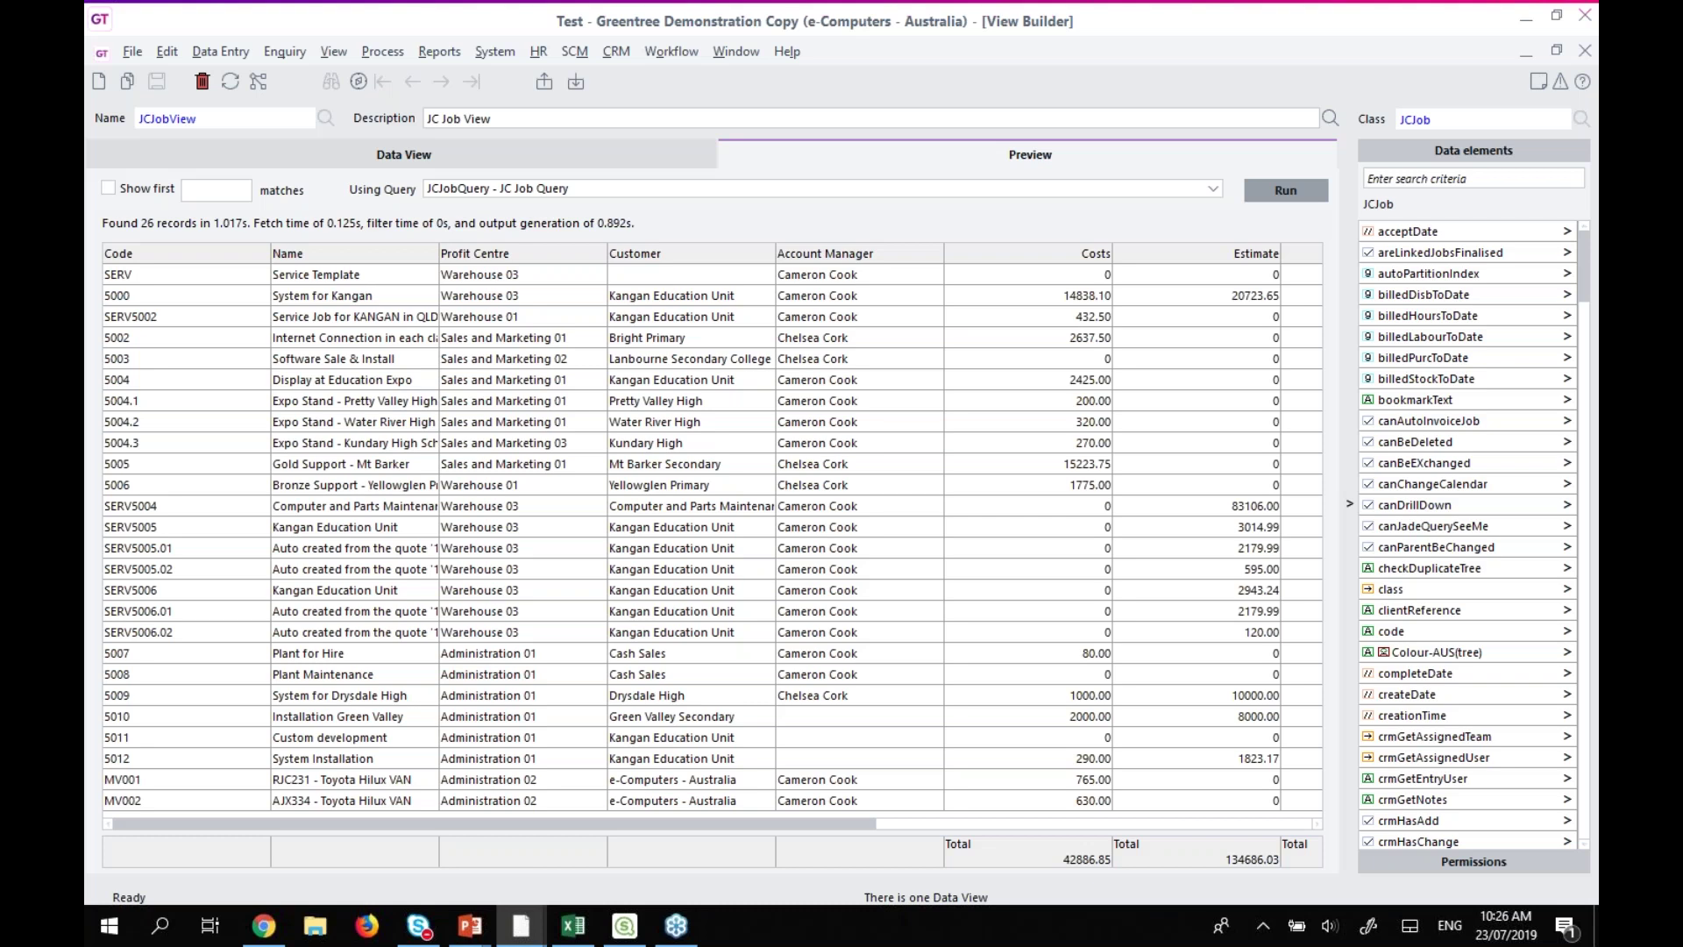
pyautogui.click(1008, 826)
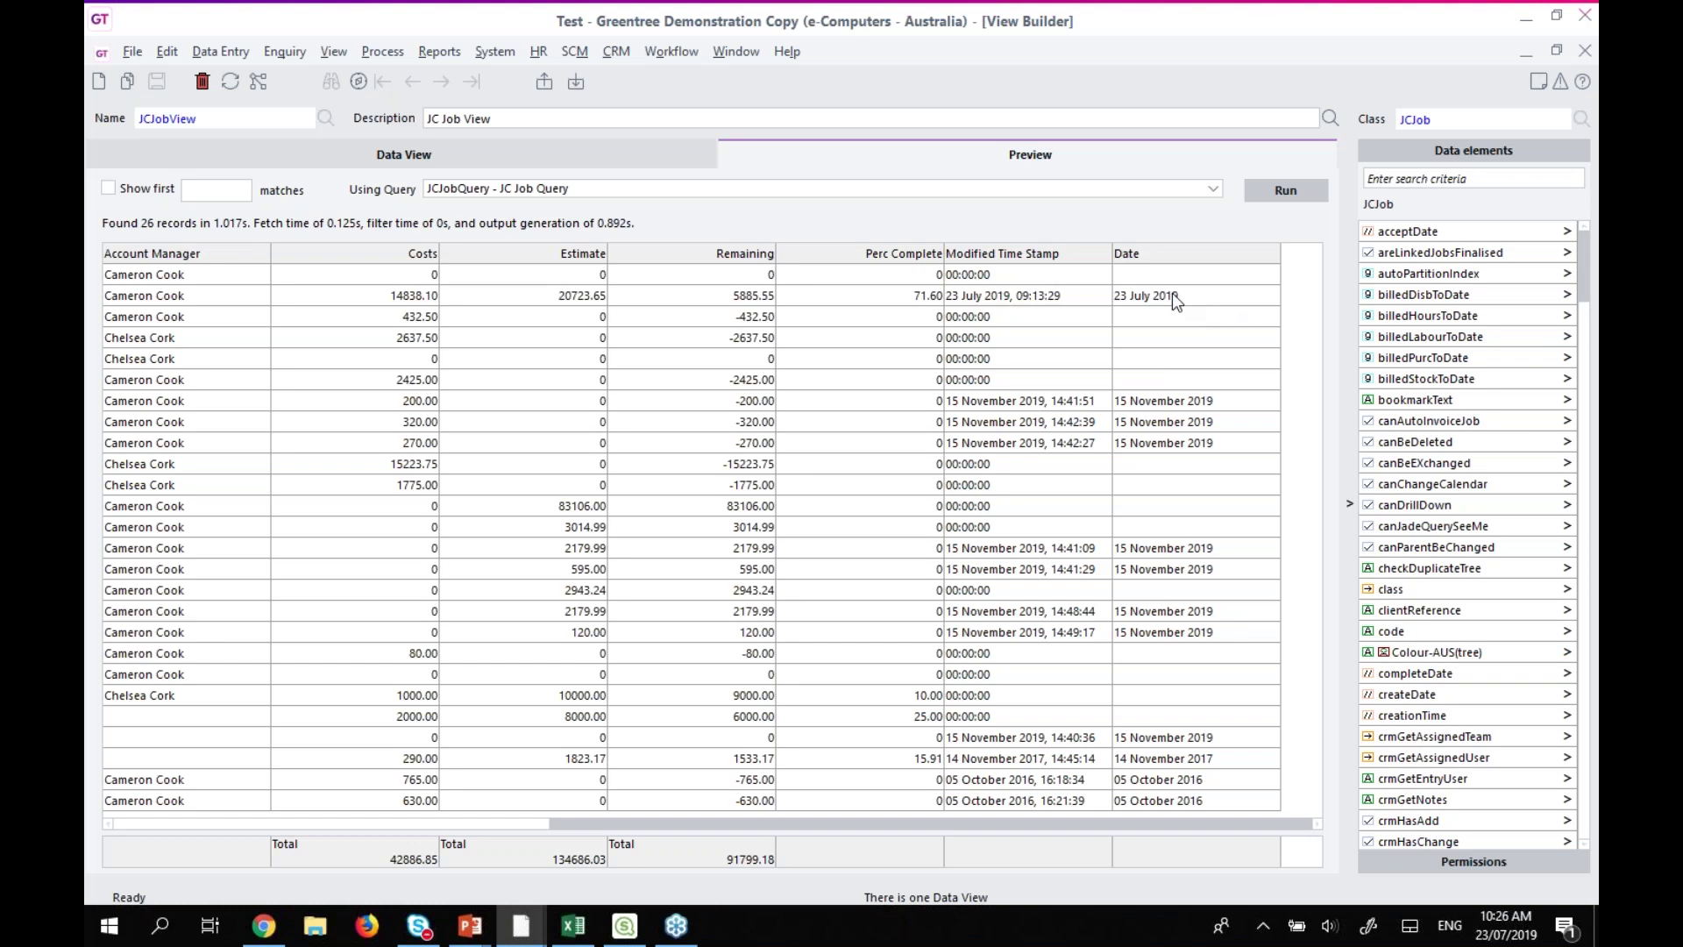
pyautogui.click(313, 824)
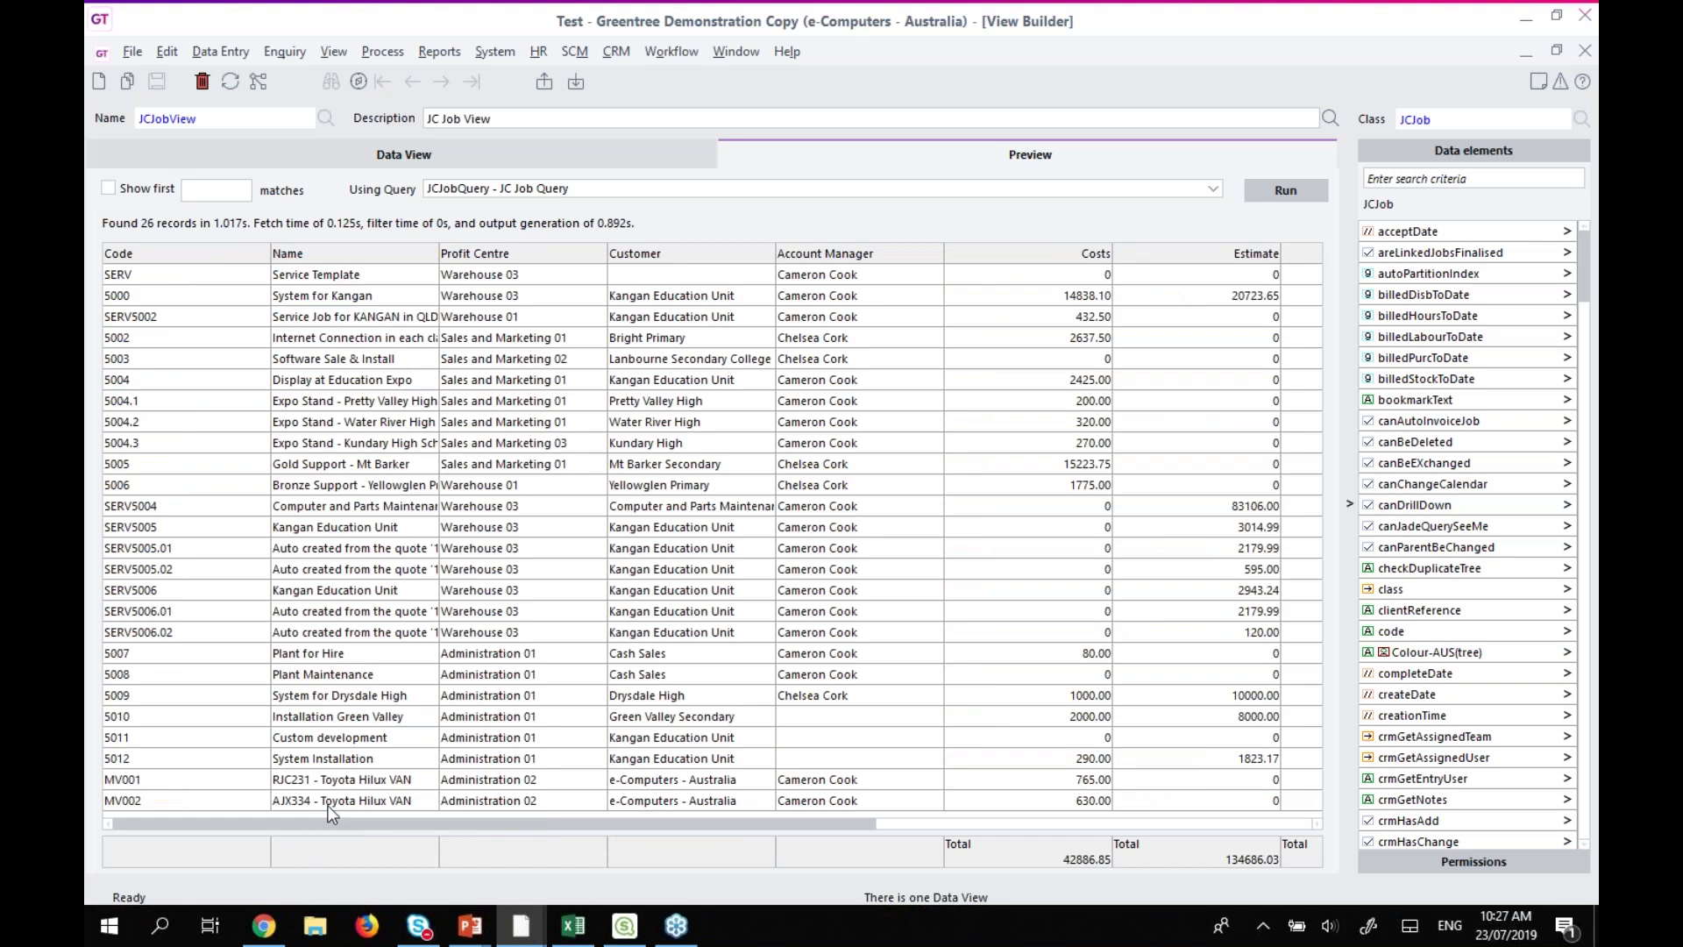
pyautogui.click(491, 152)
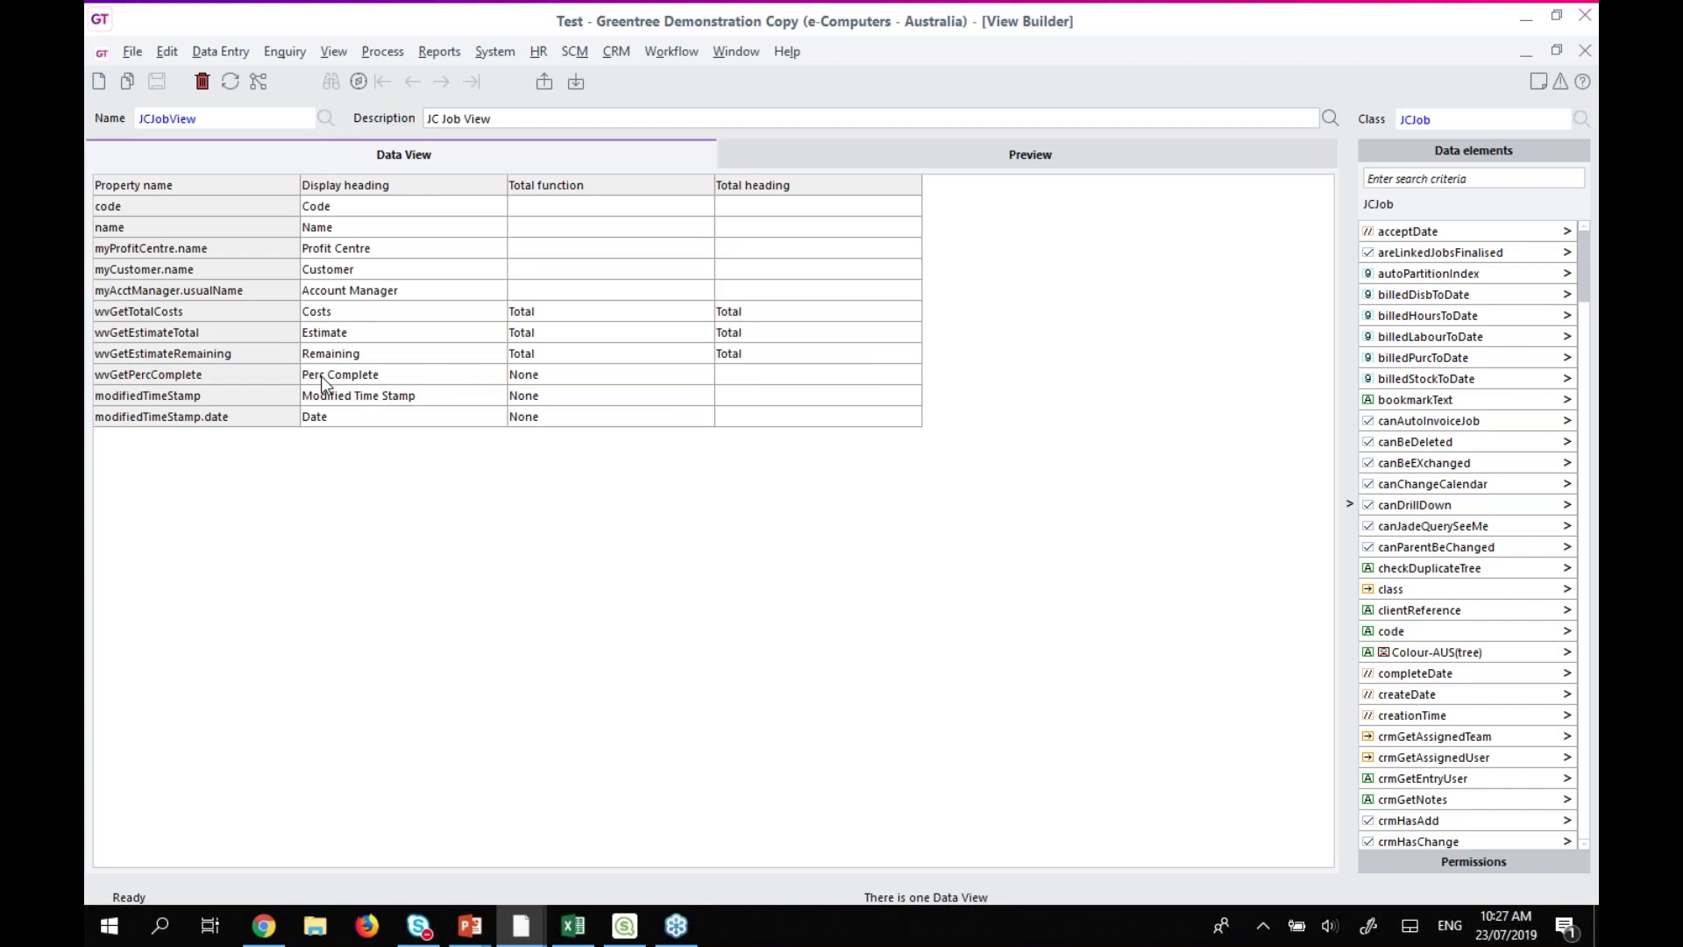
# Check the JC Job View's user permissions, where only SUPER has access, then return to the Desktop.
pyautogui.click(1496, 863)
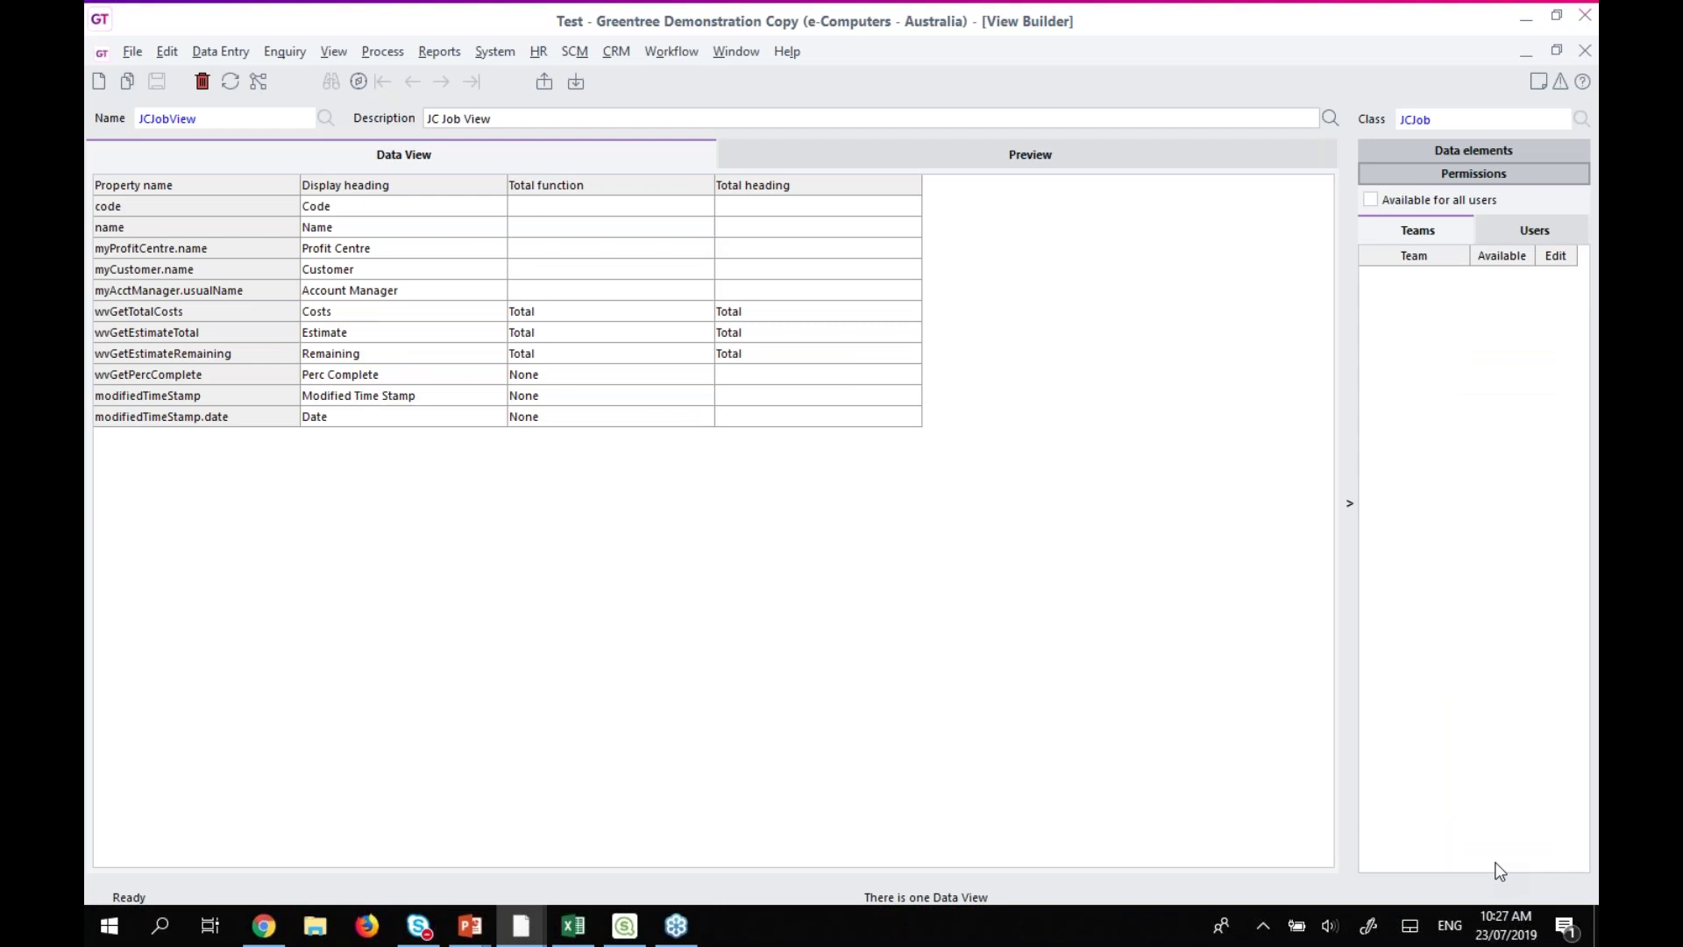
pyautogui.click(1569, 228)
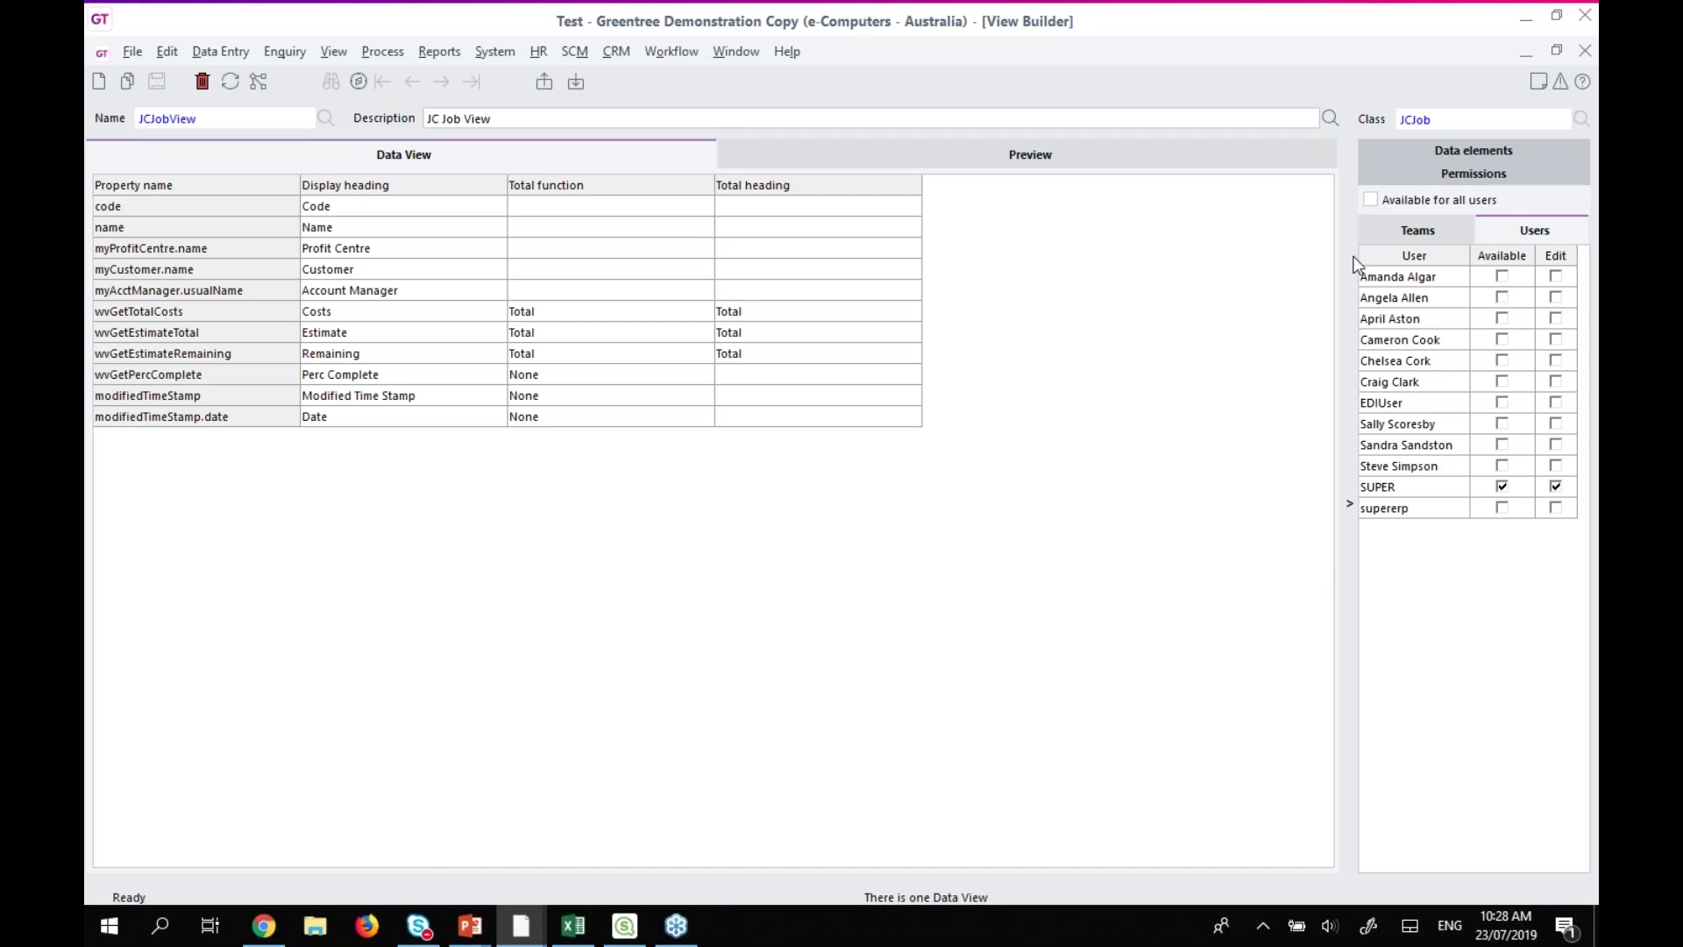
pyautogui.click(1403, 277)
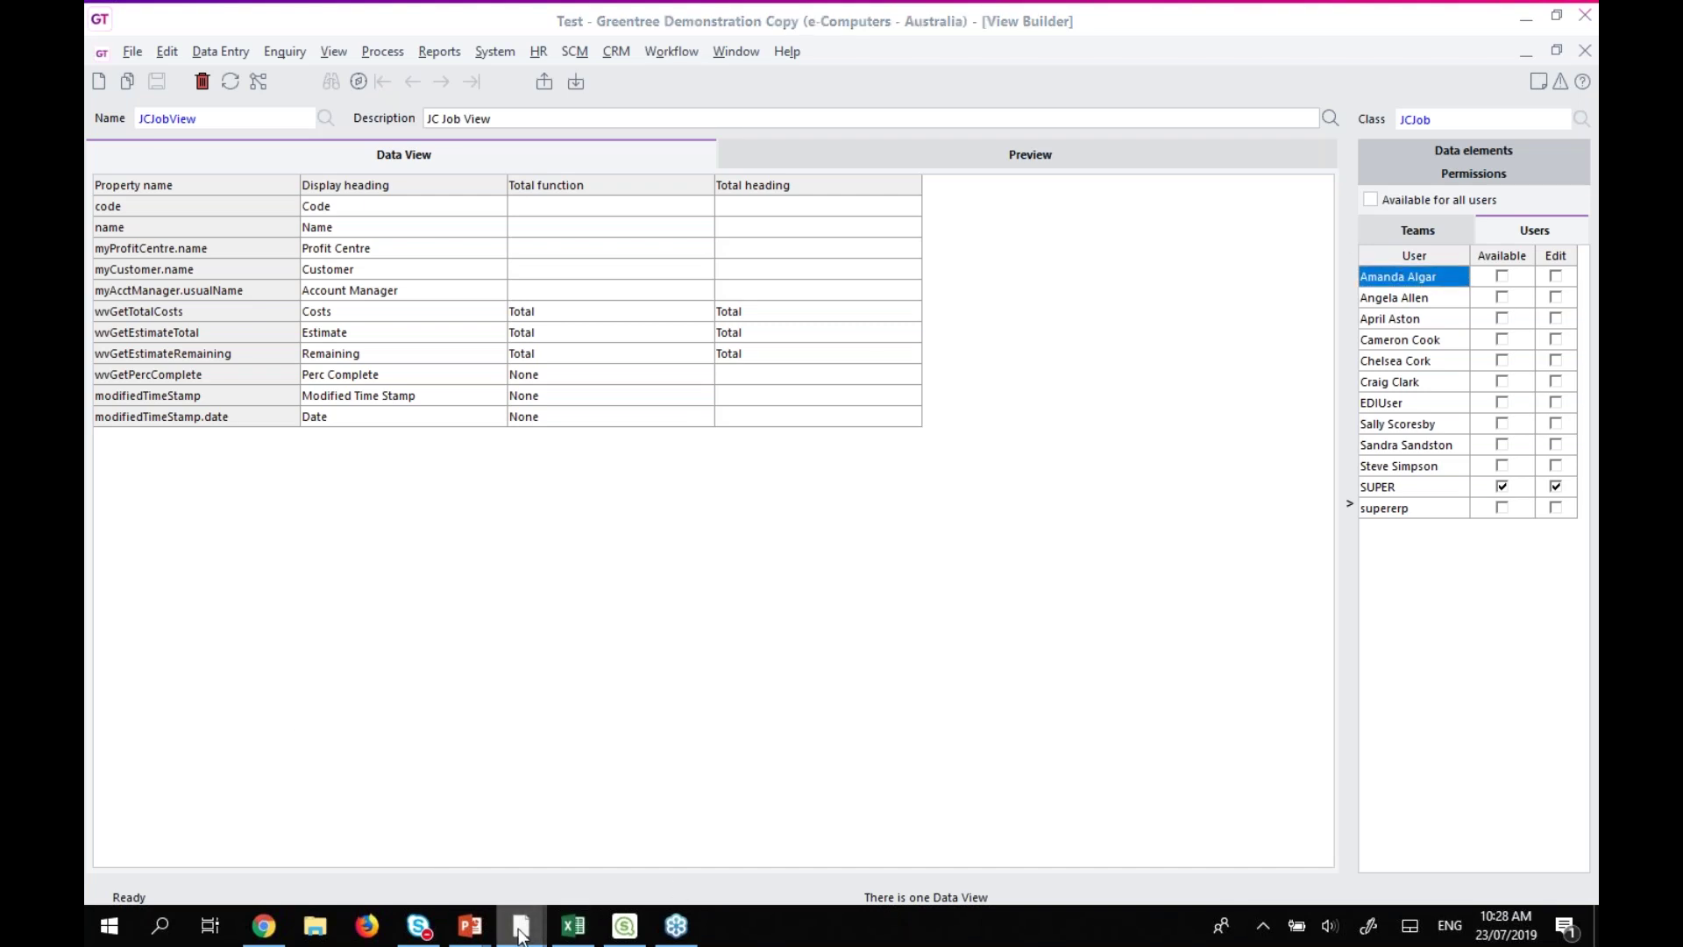
pyautogui.moveTo(526, 930)
pyautogui.click(611, 842)
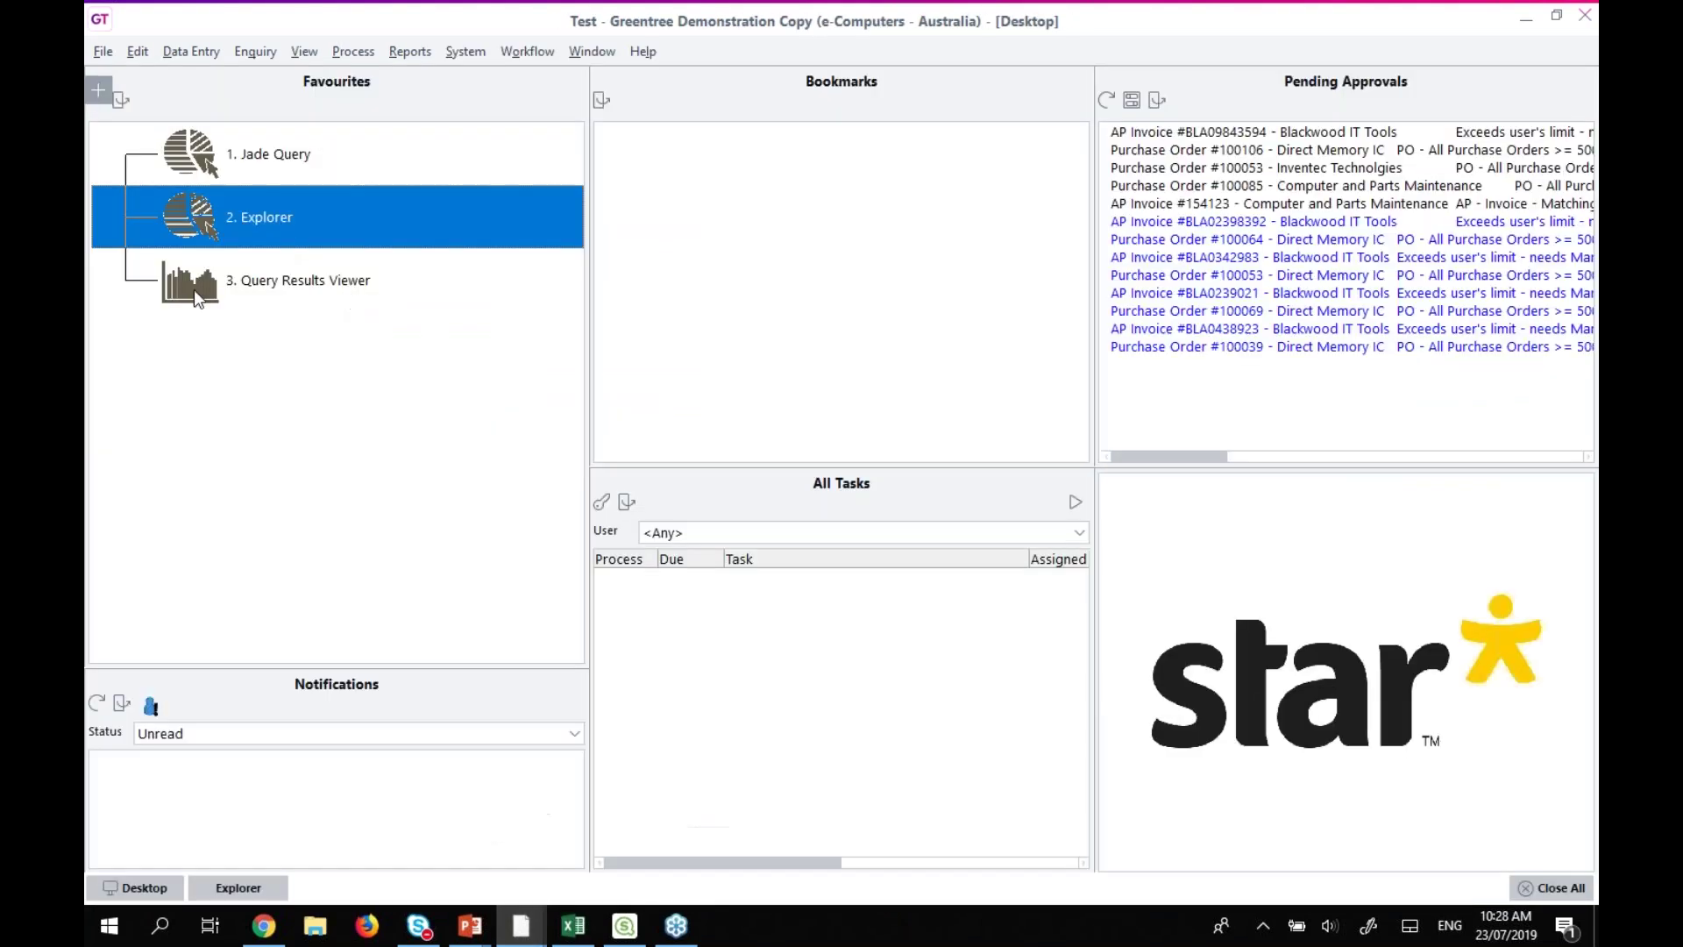
# Open the Query Results Viewer with class JCJob and view JCJobView.
pyautogui.click(277, 282)
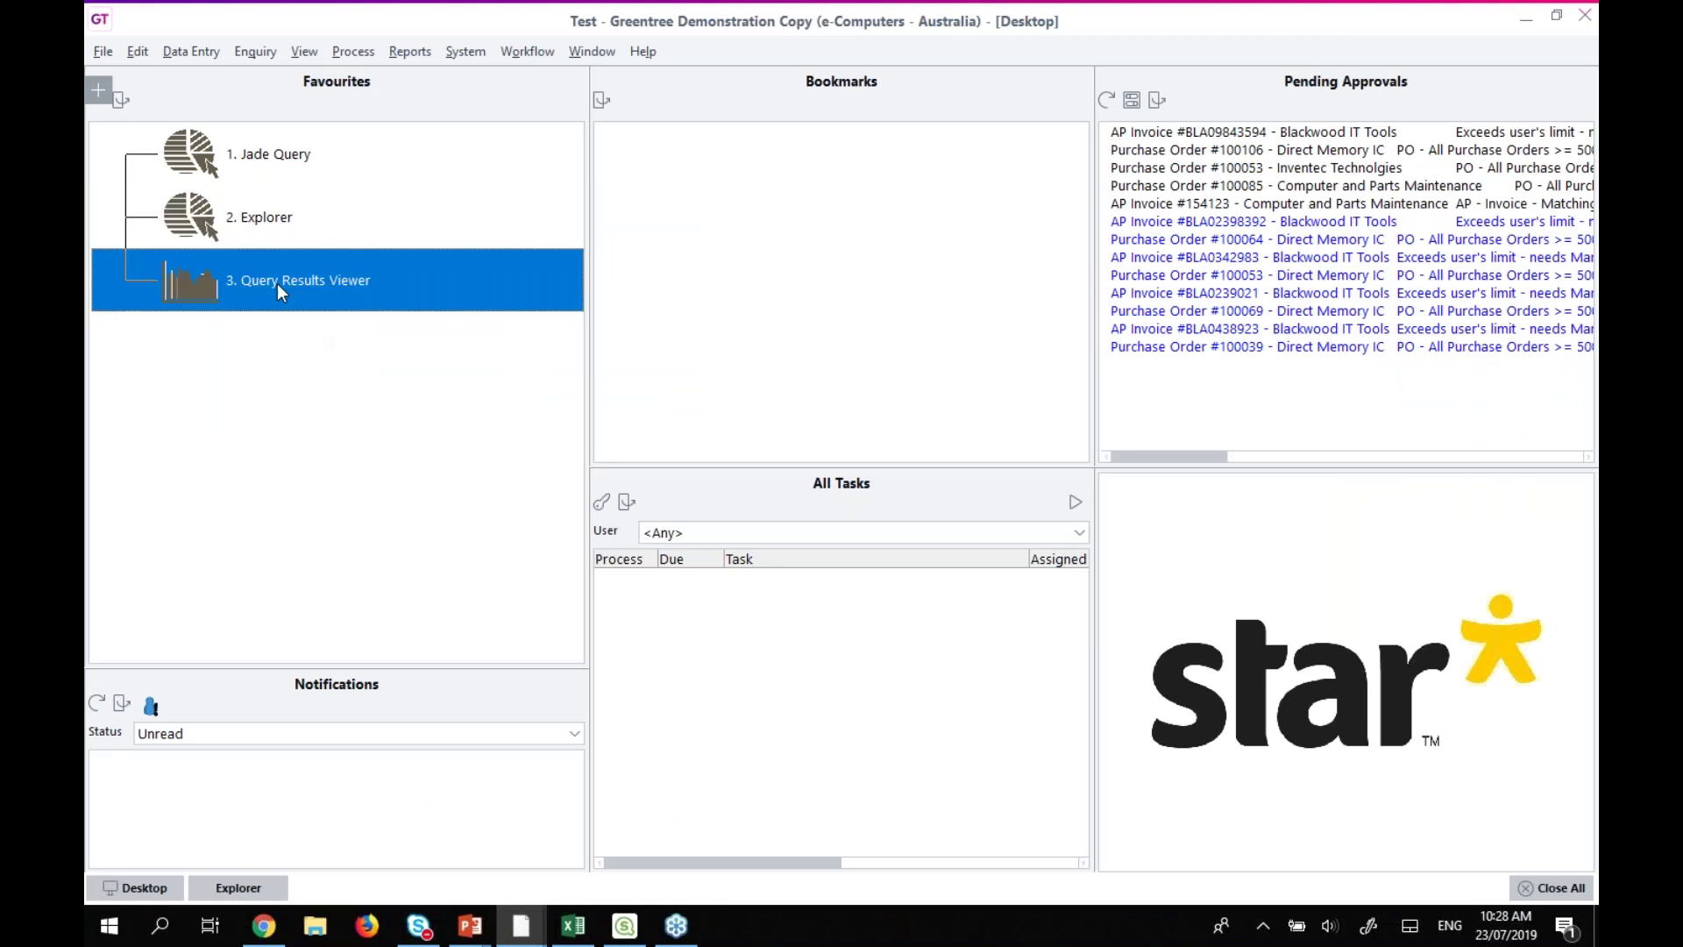
pyautogui.doubleClick(277, 283)
pyautogui.click(343, 186)
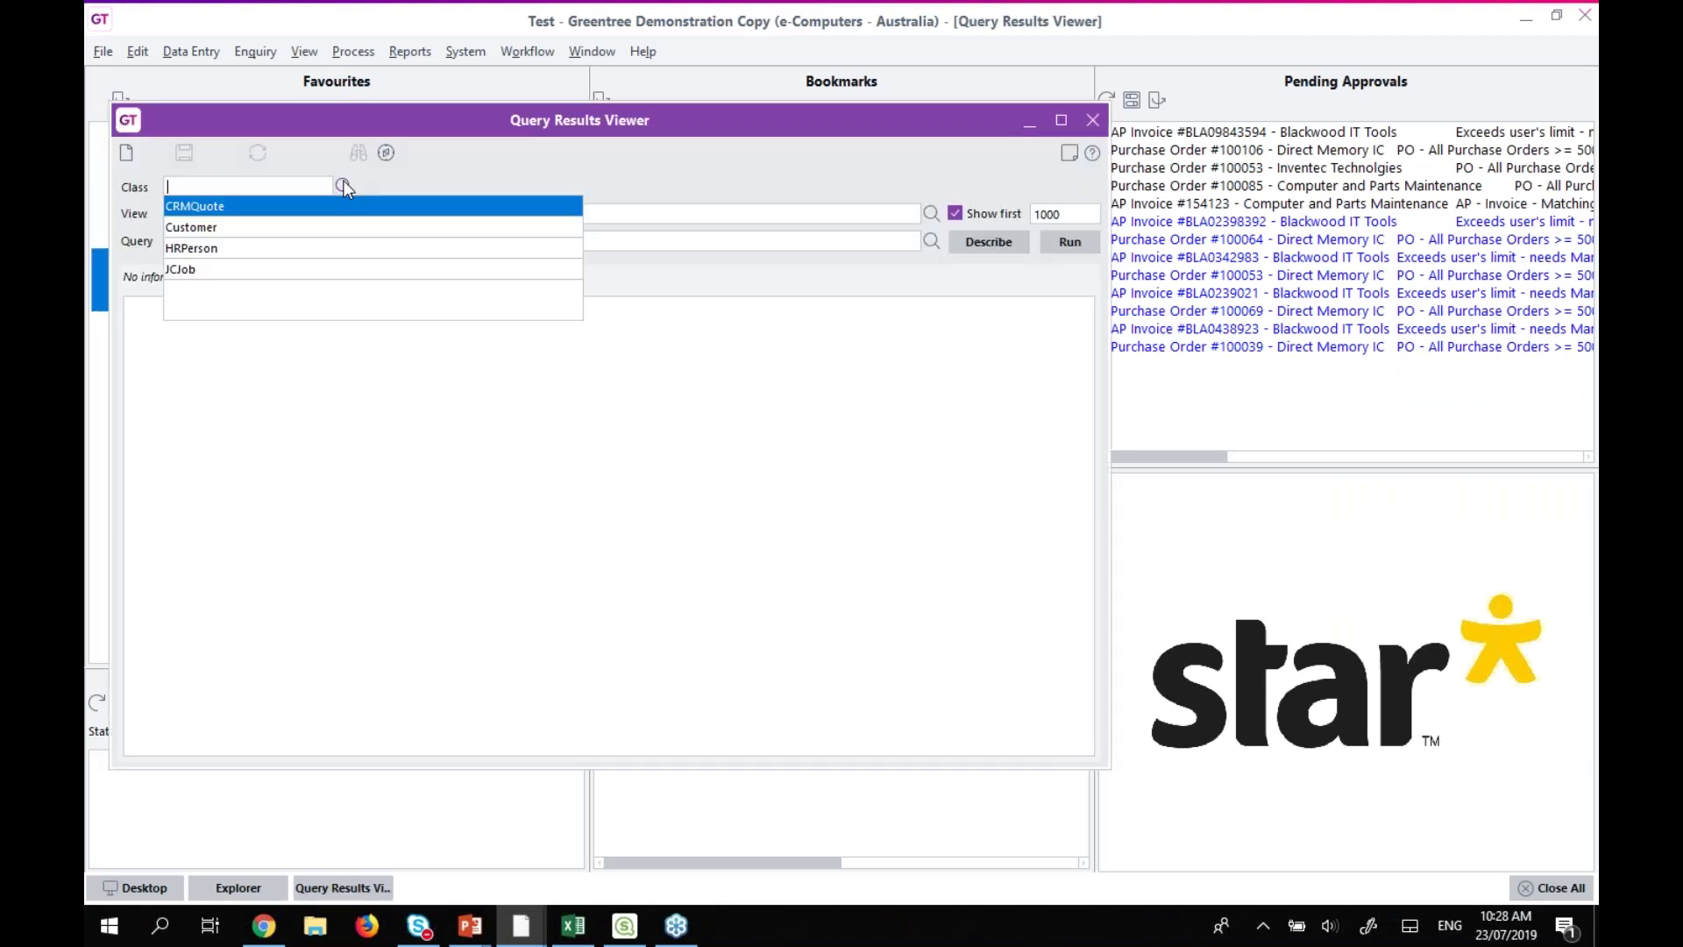
pyautogui.click(343, 186)
pyautogui.click(344, 213)
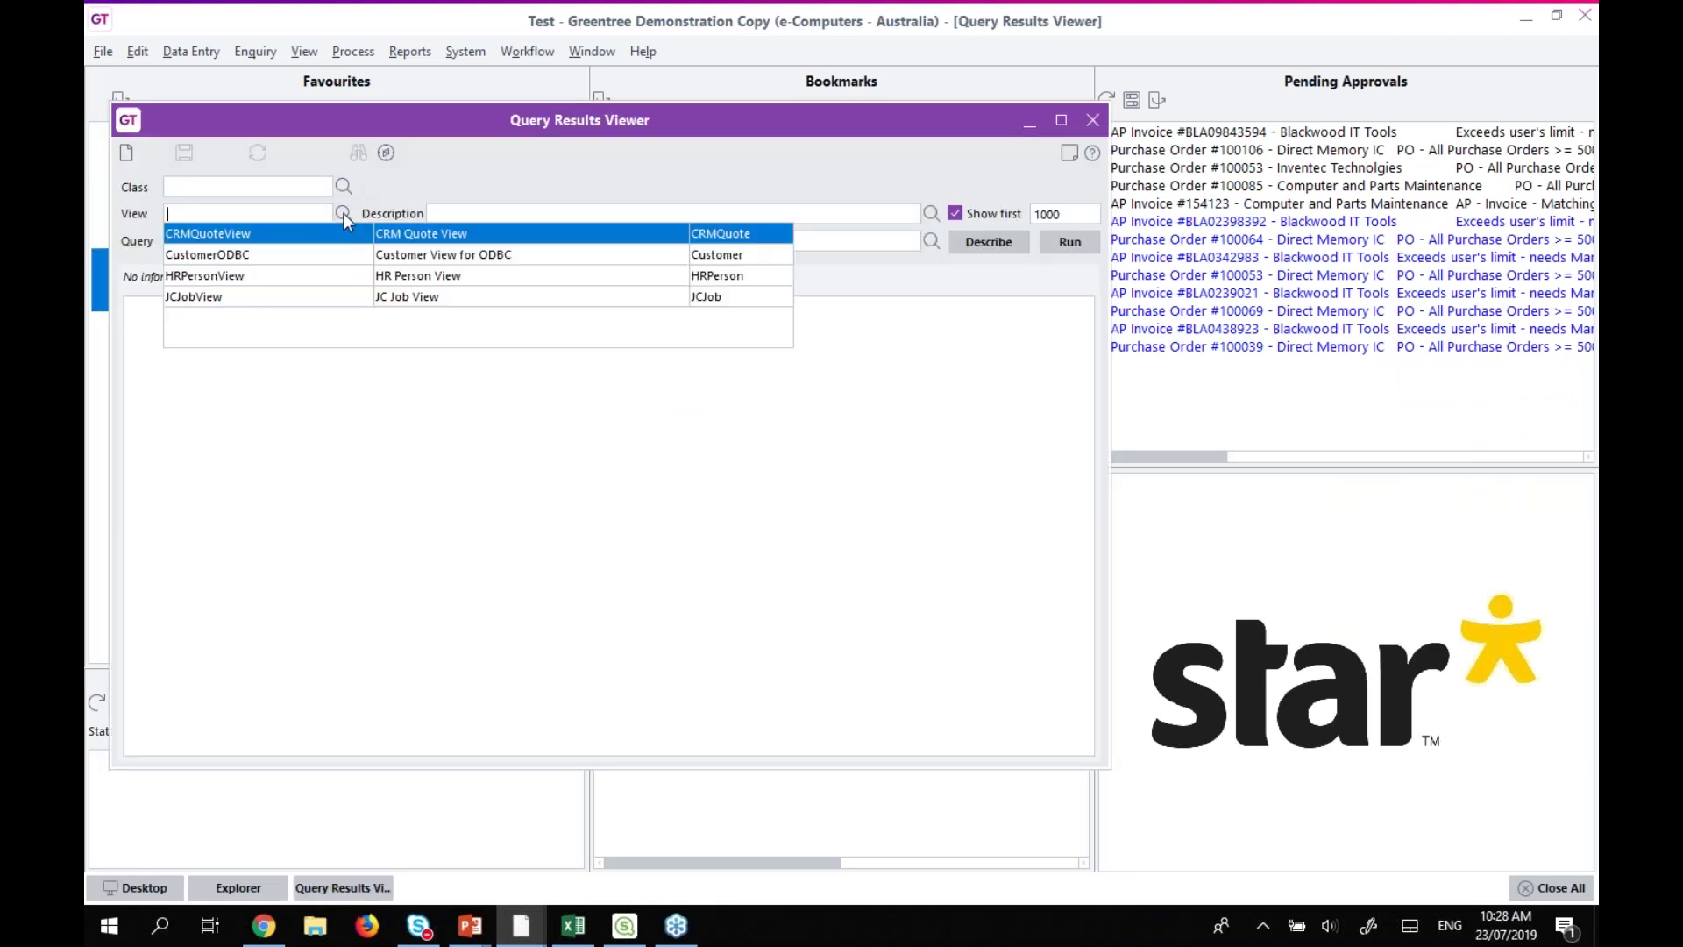
pyautogui.click(232, 298)
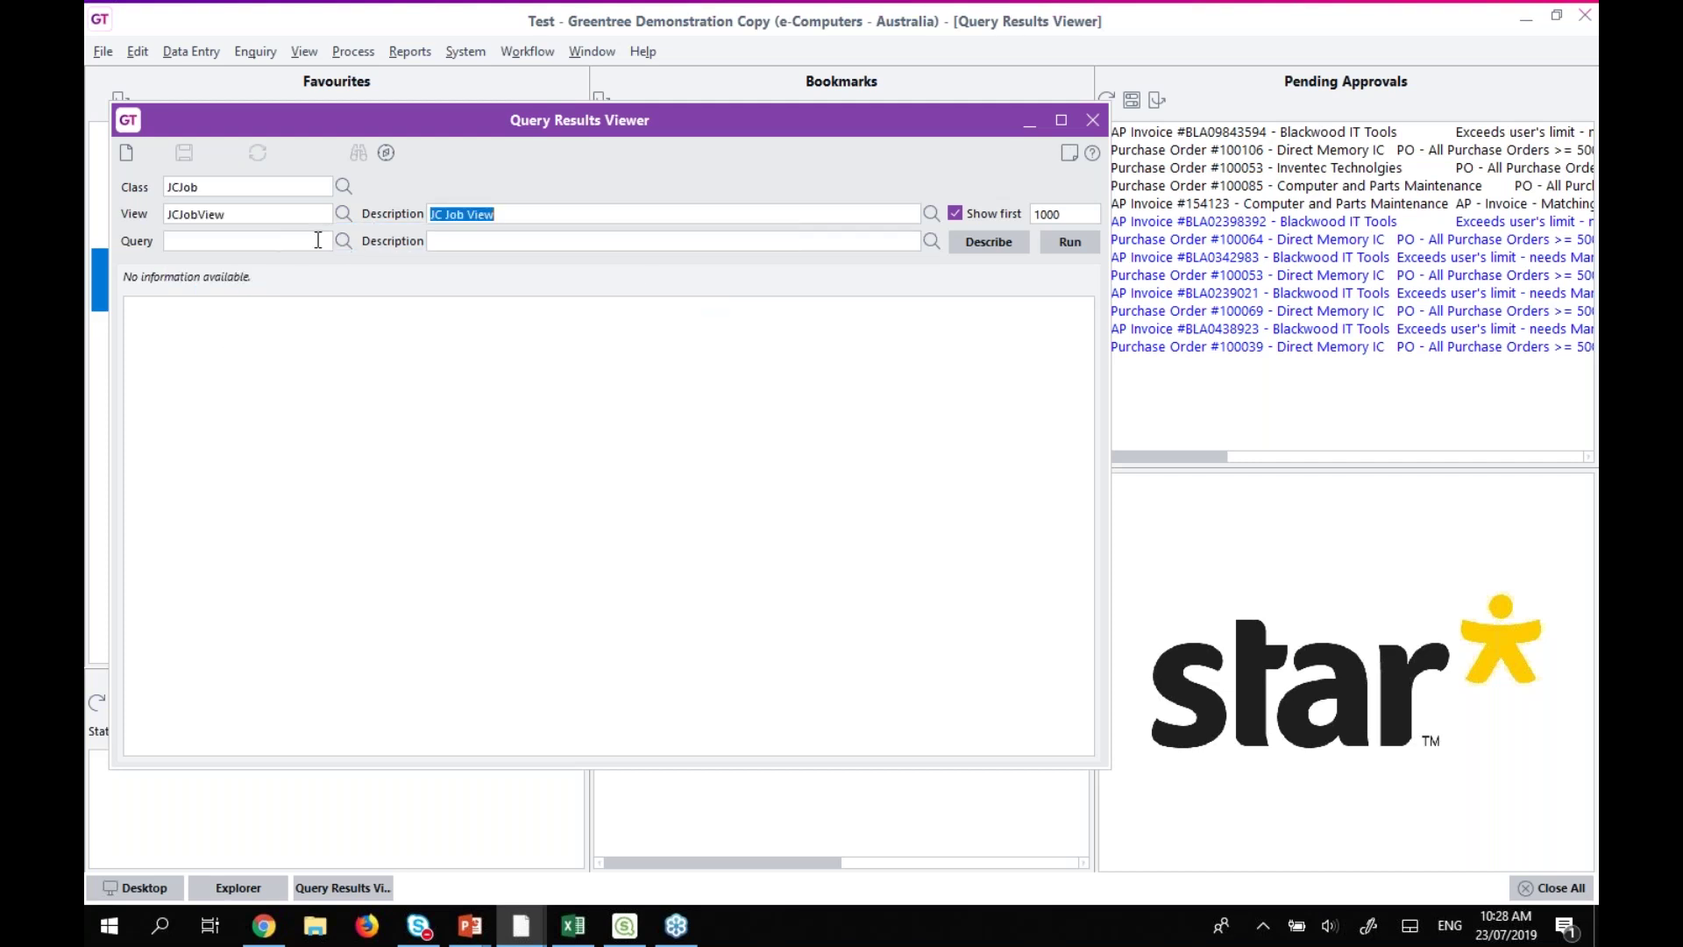
# Run the preview, dismiss the missing-query error, and go back to View Builder.
pyautogui.click(1087, 249)
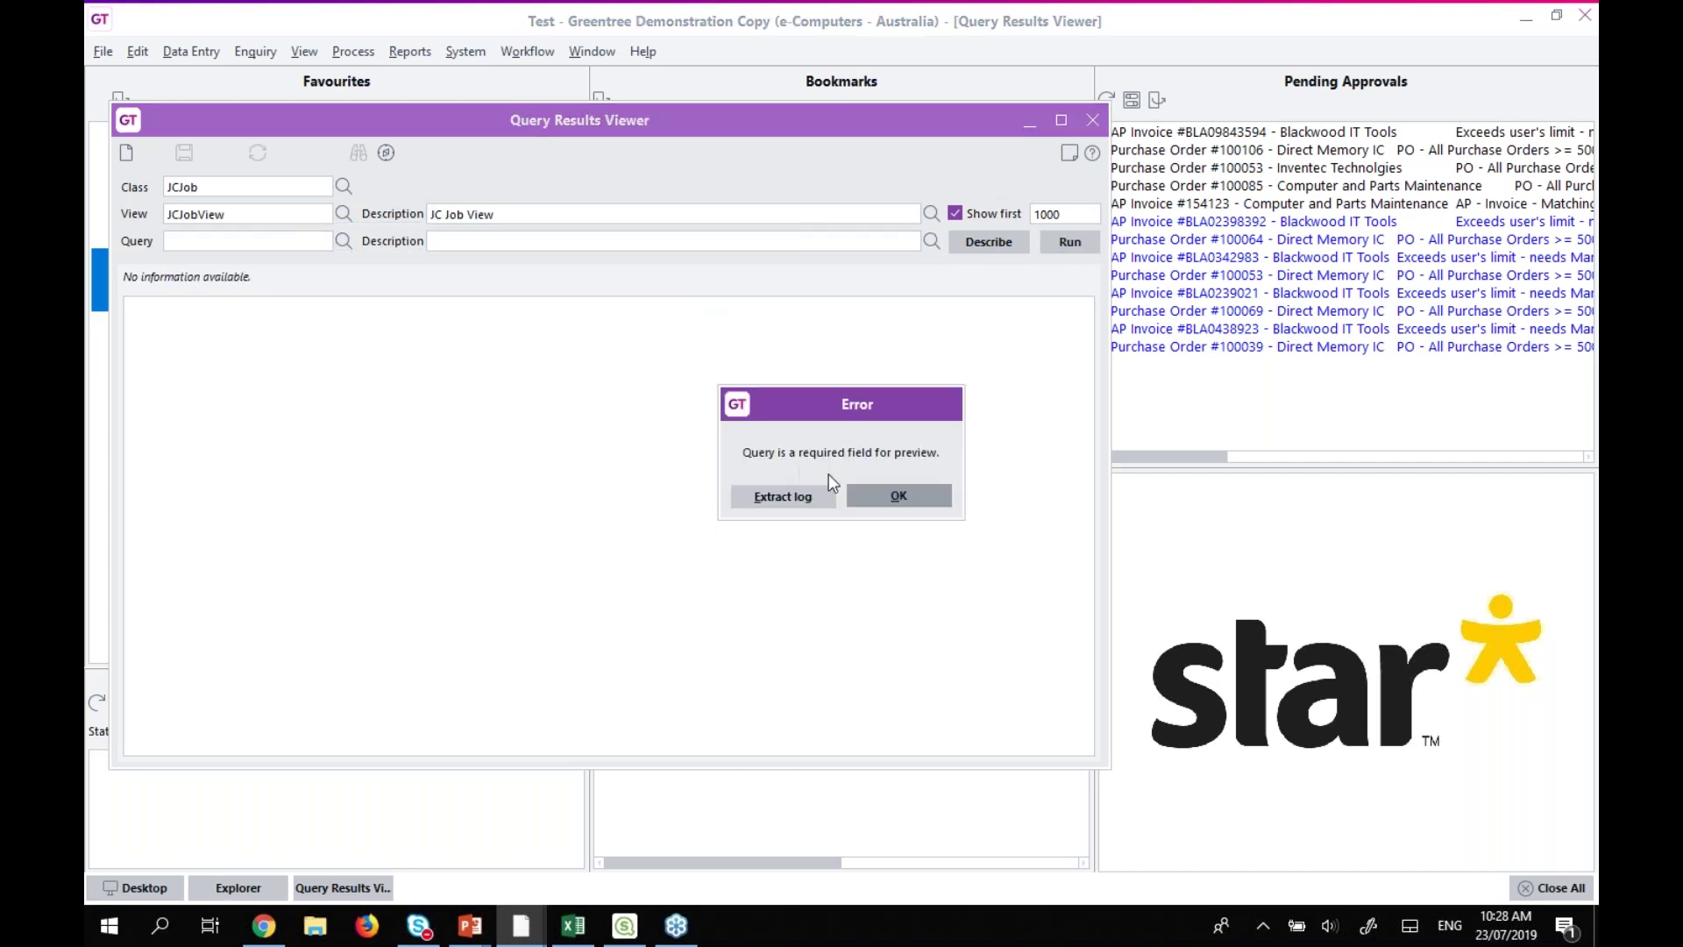
pyautogui.click(881, 492)
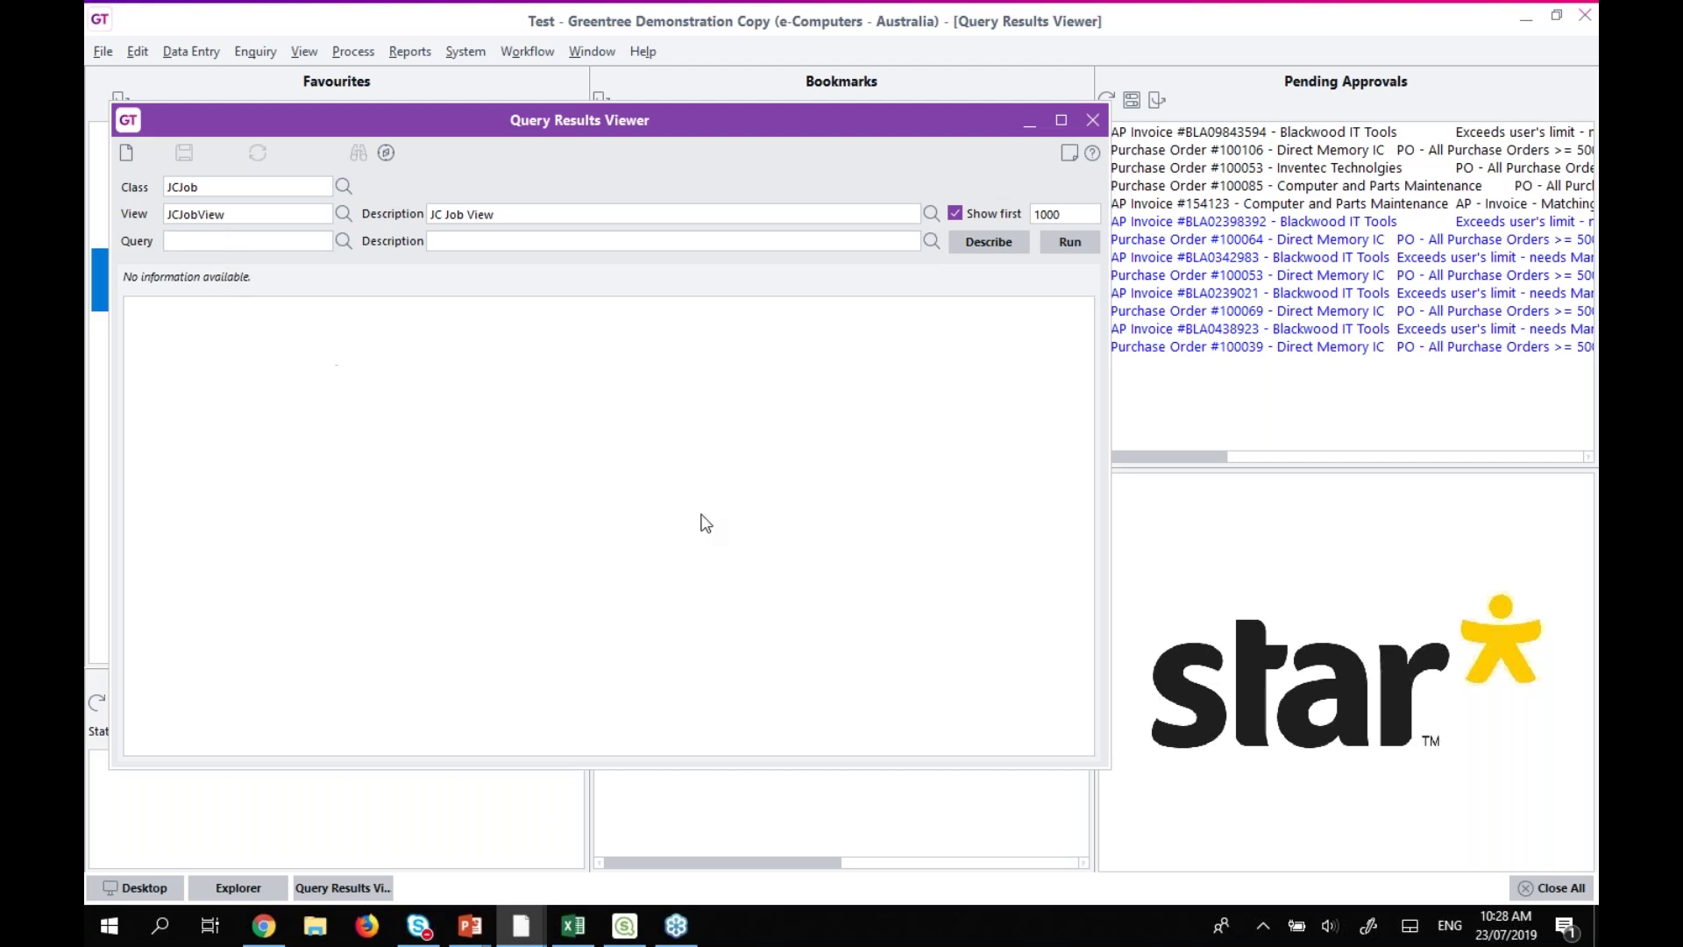
pyautogui.moveTo(522, 926)
pyautogui.click(446, 876)
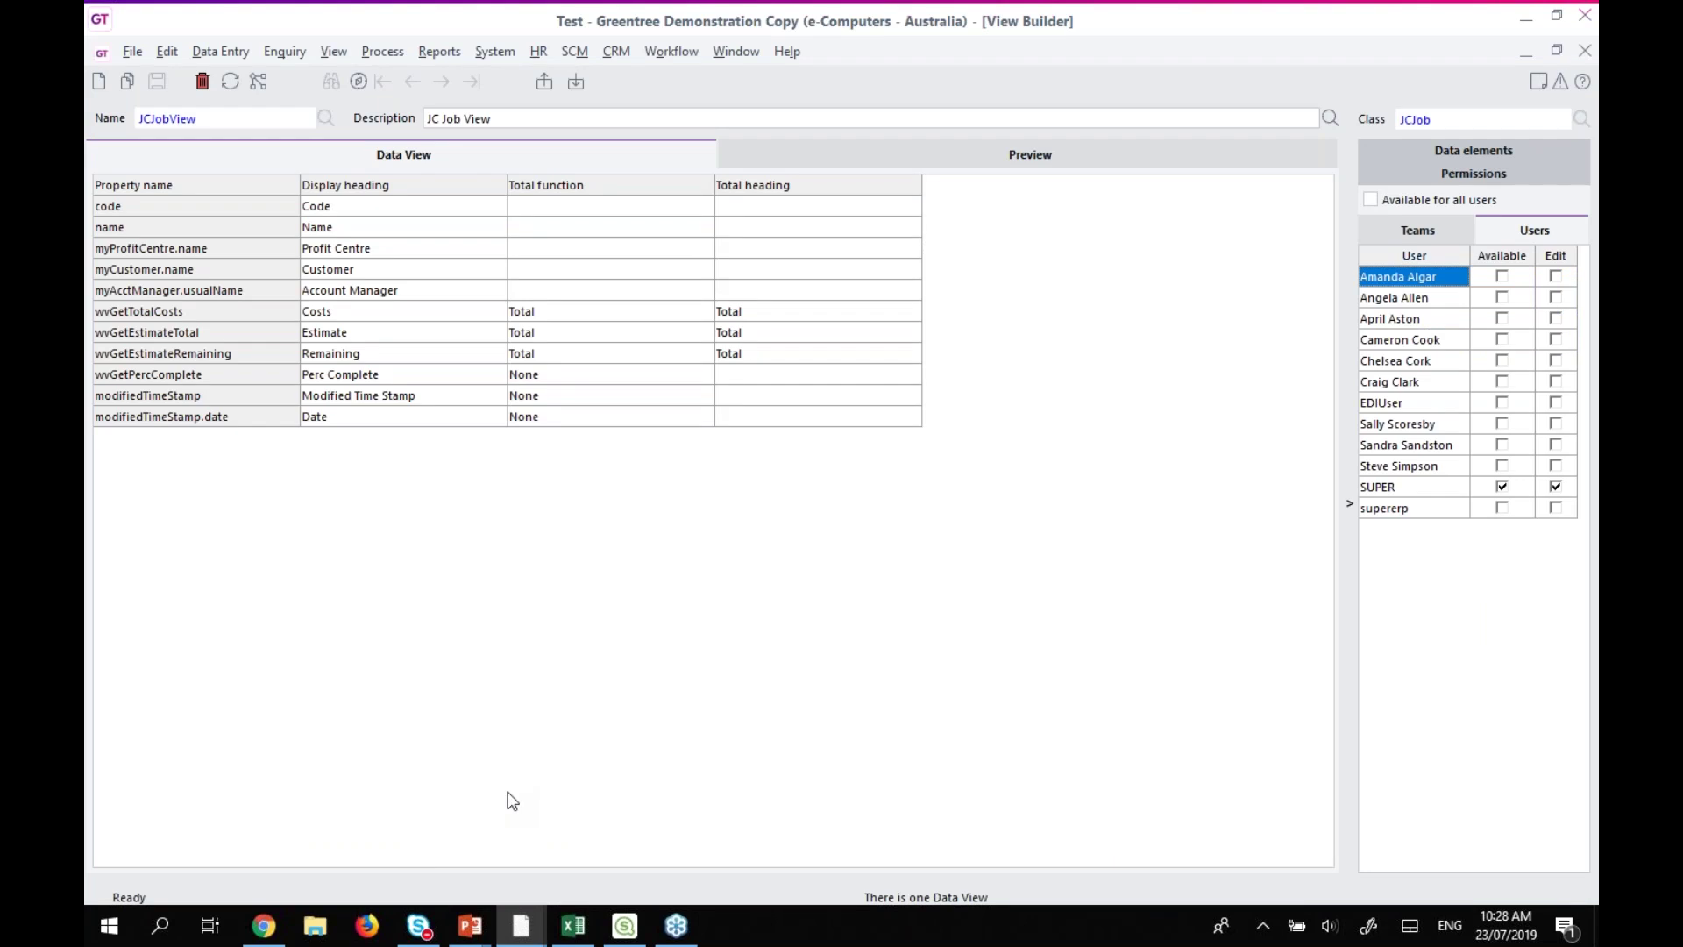
# Confirm no teams have access, preview the 26 job records and their export options, then close View Builder.
pyautogui.click(1429, 230)
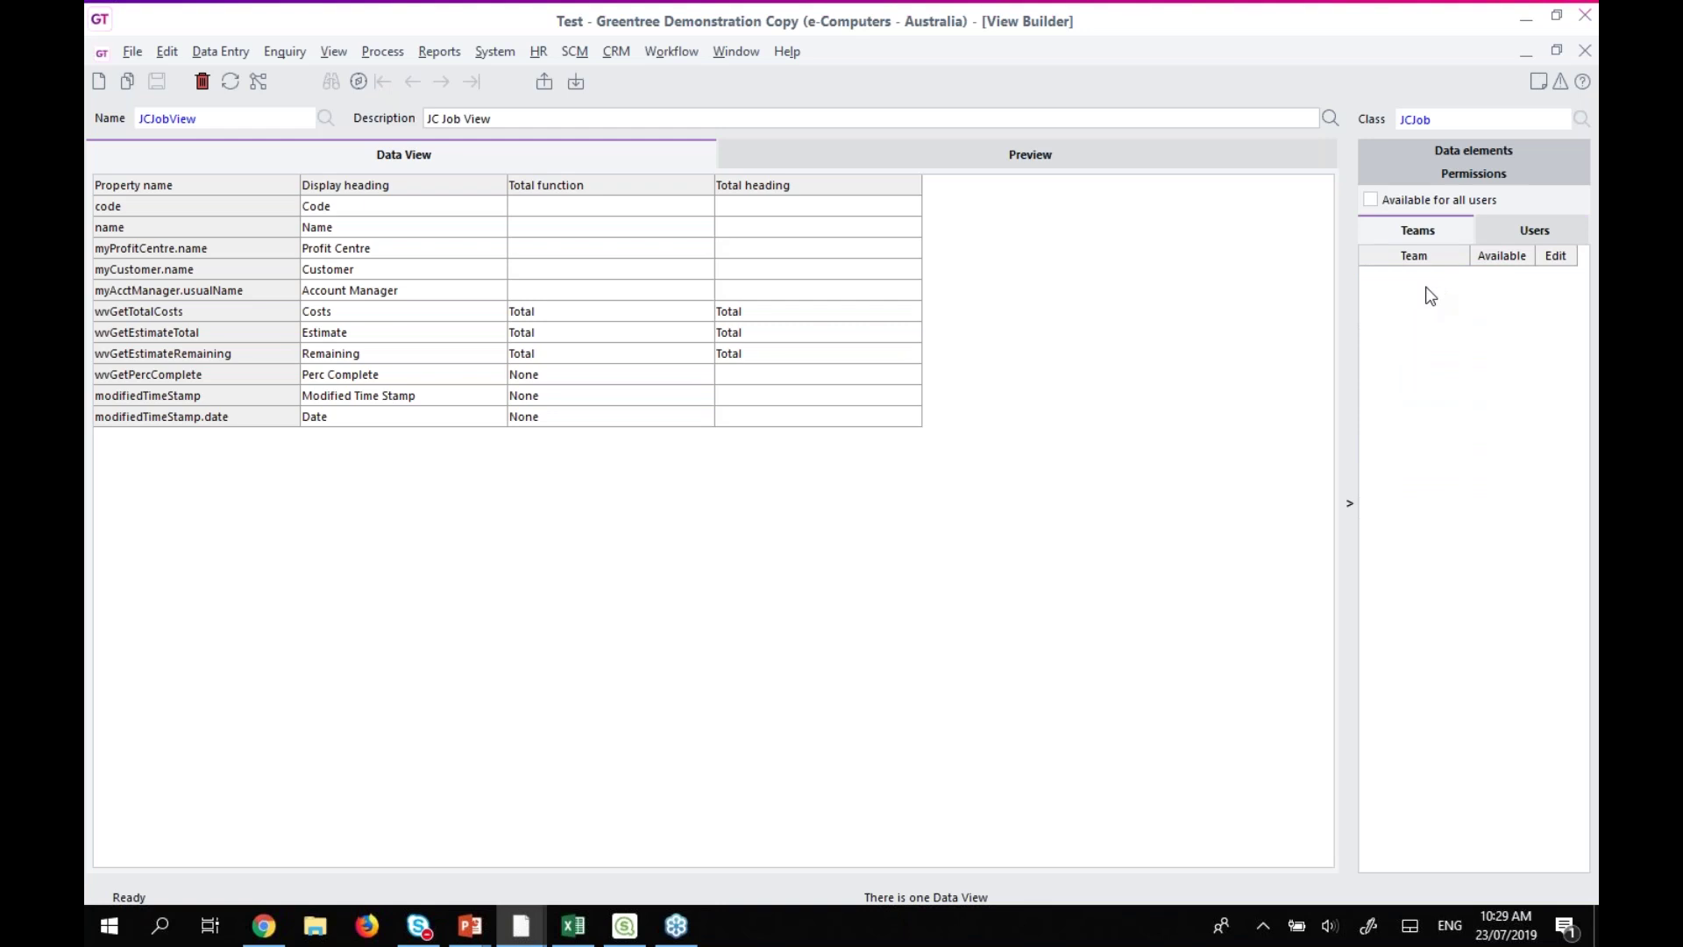
pyautogui.click(850, 167)
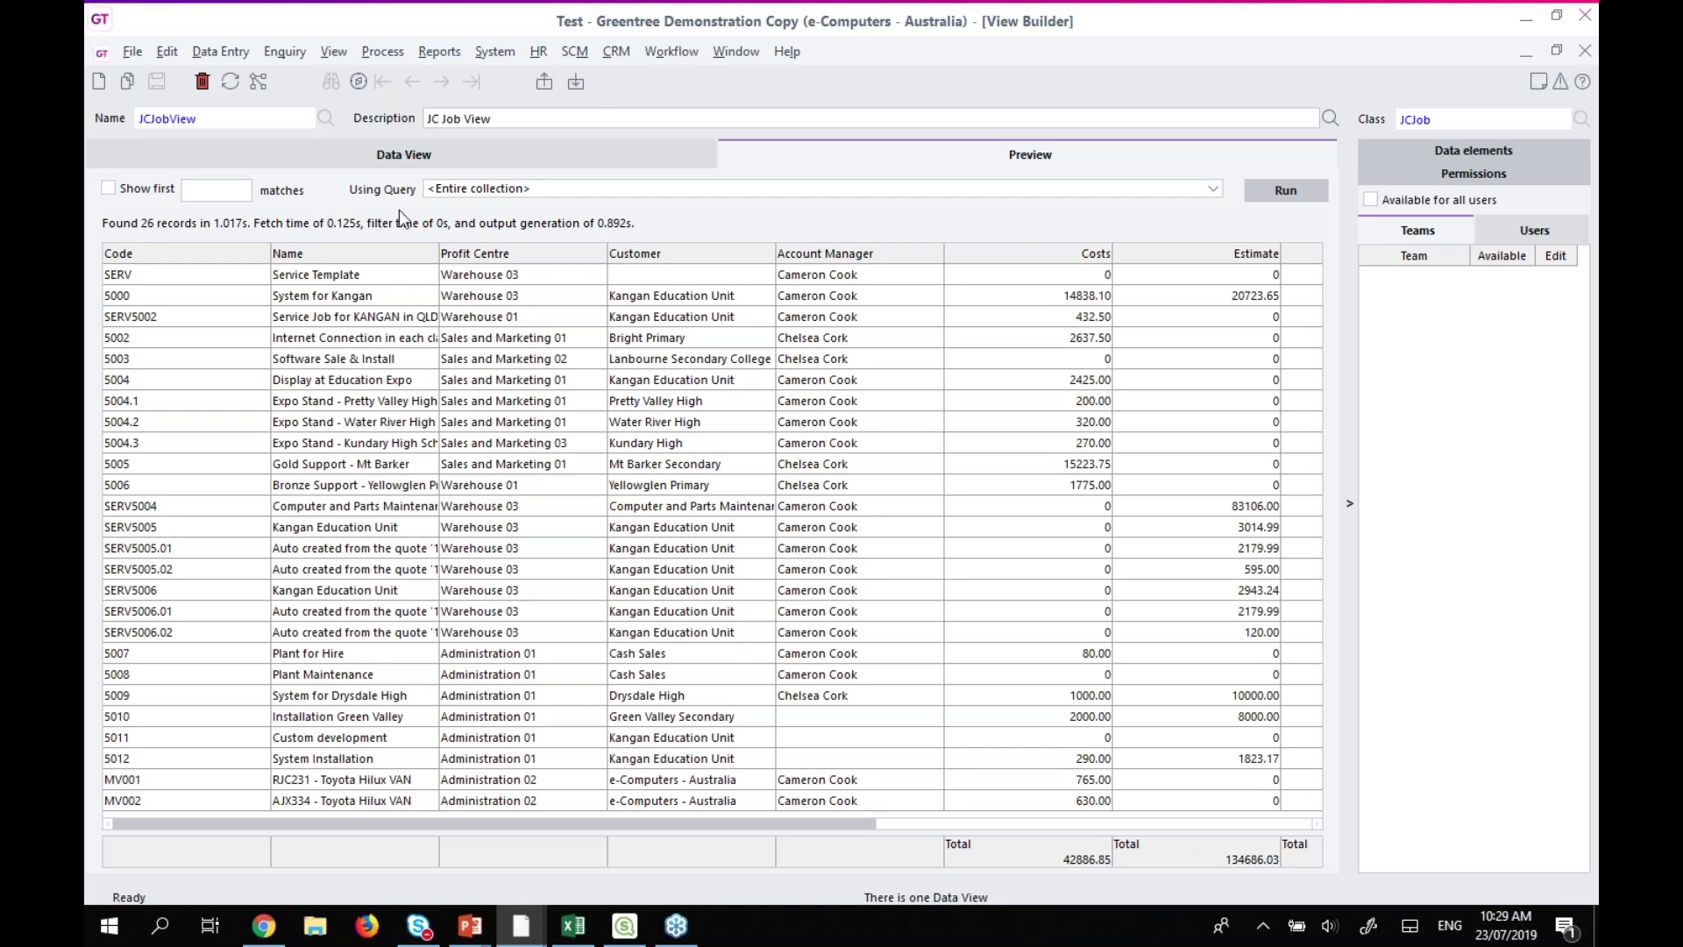
pyautogui.rightClick(336, 257)
pyautogui.moveTo(345, 271)
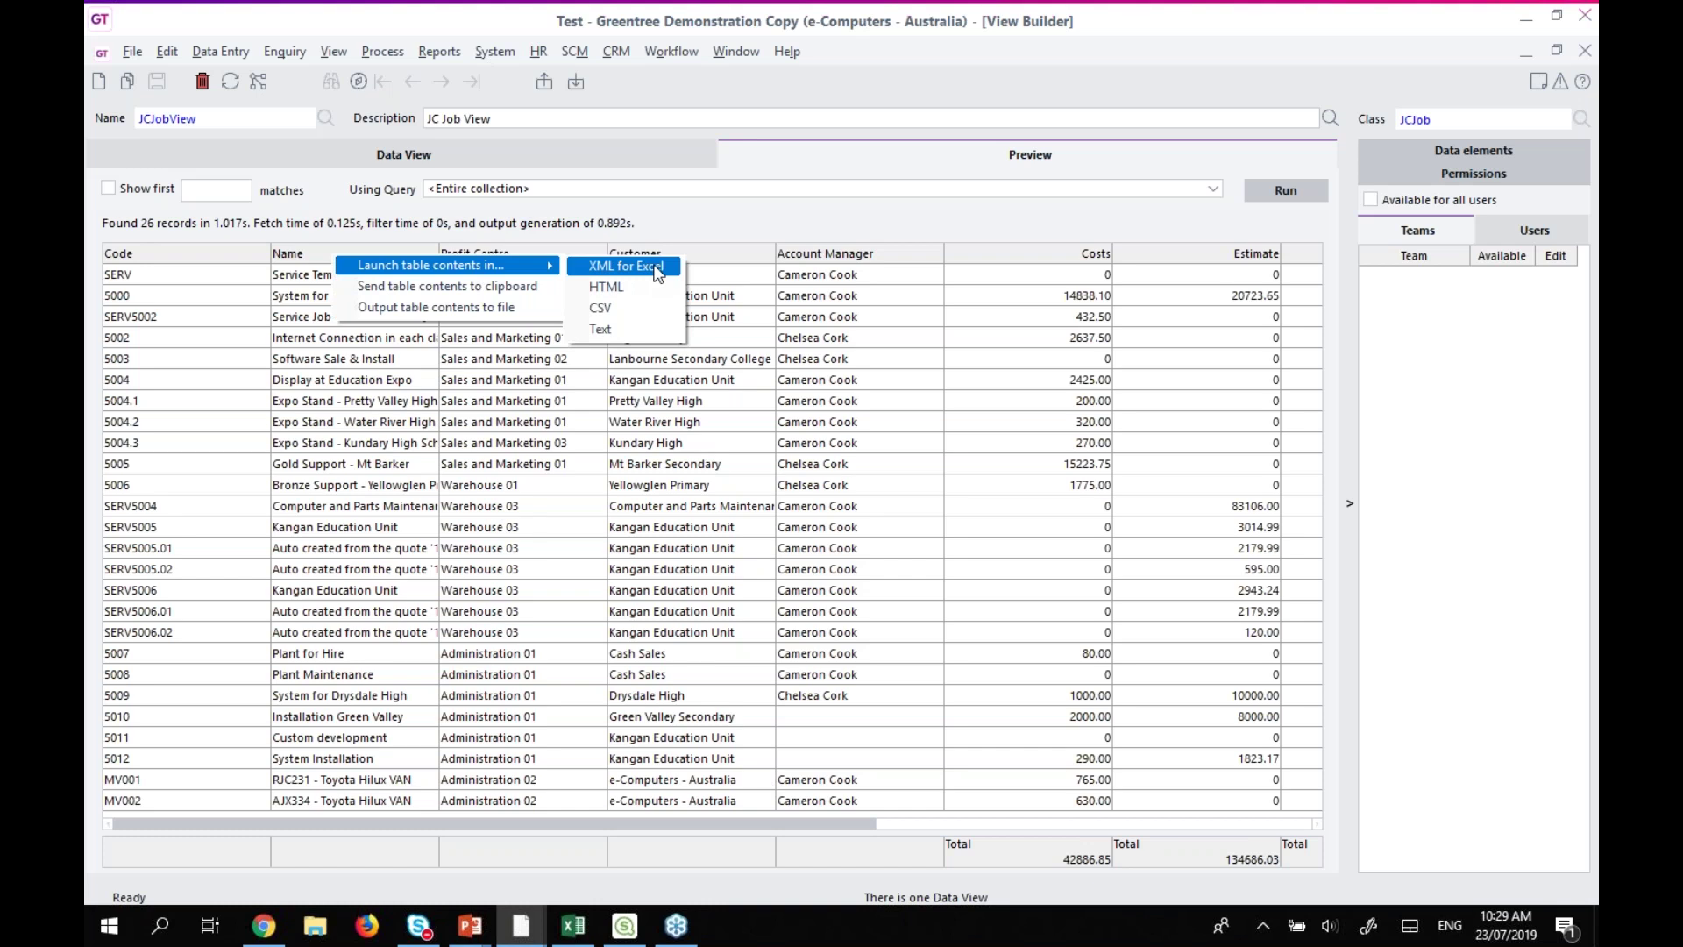
pyautogui.click(804, 822)
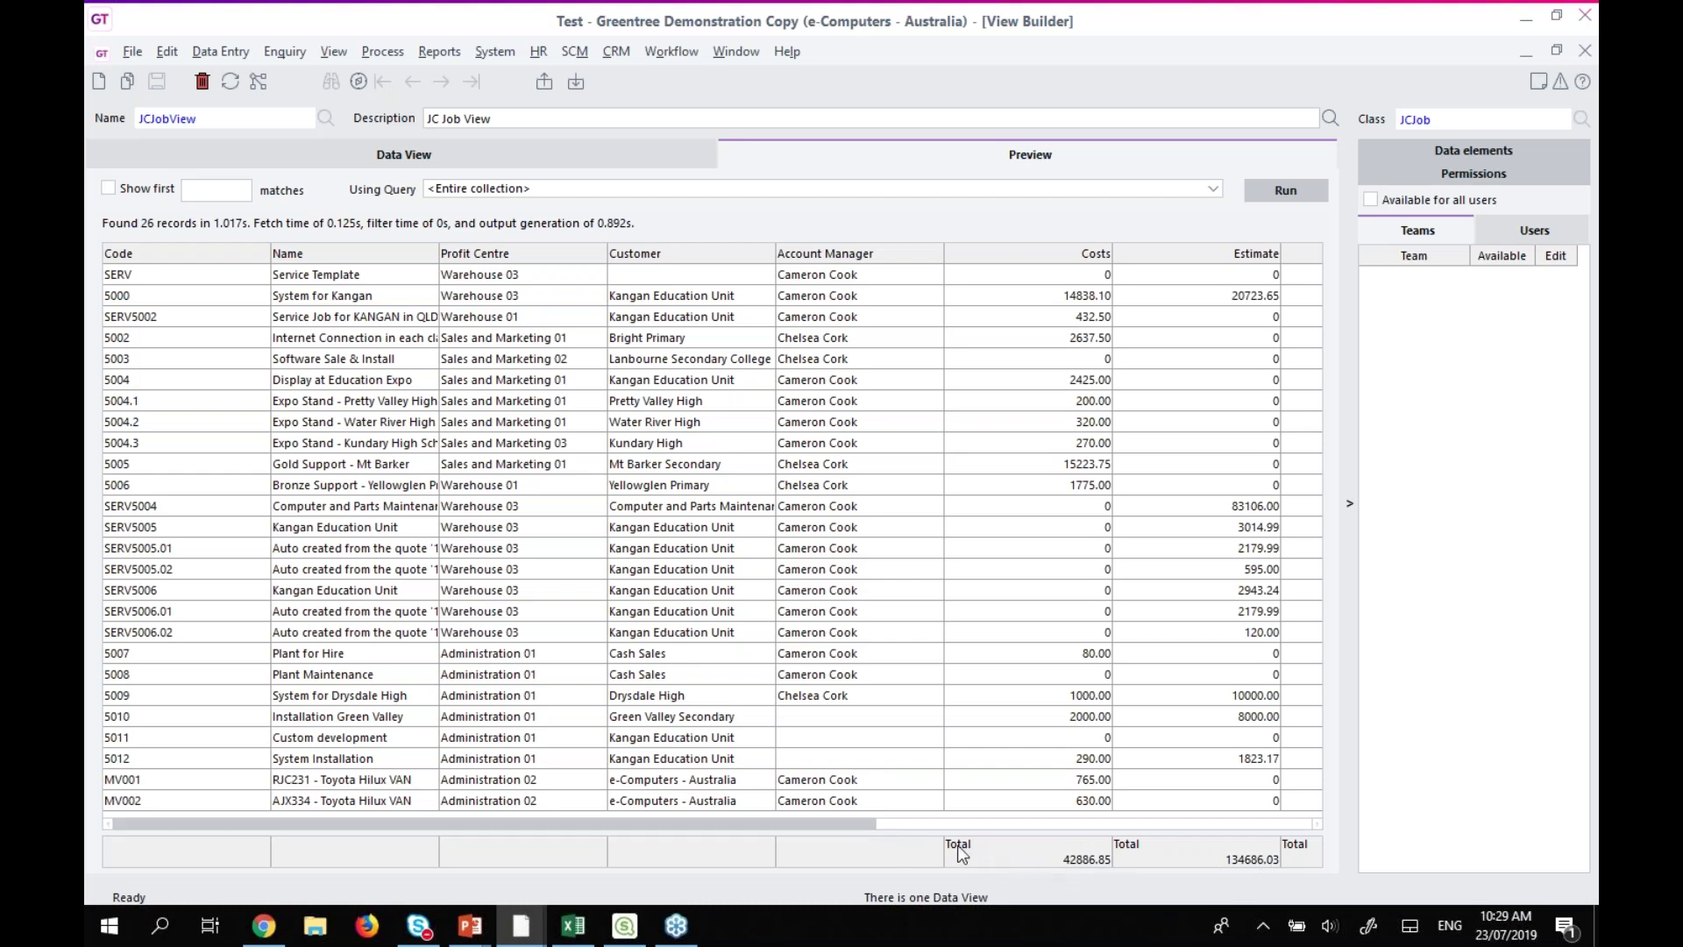
pyautogui.click(1557, 51)
# Reopen View Builder, load JCJobView, and run its preview over all 82 job records.
pyautogui.click(1243, 163)
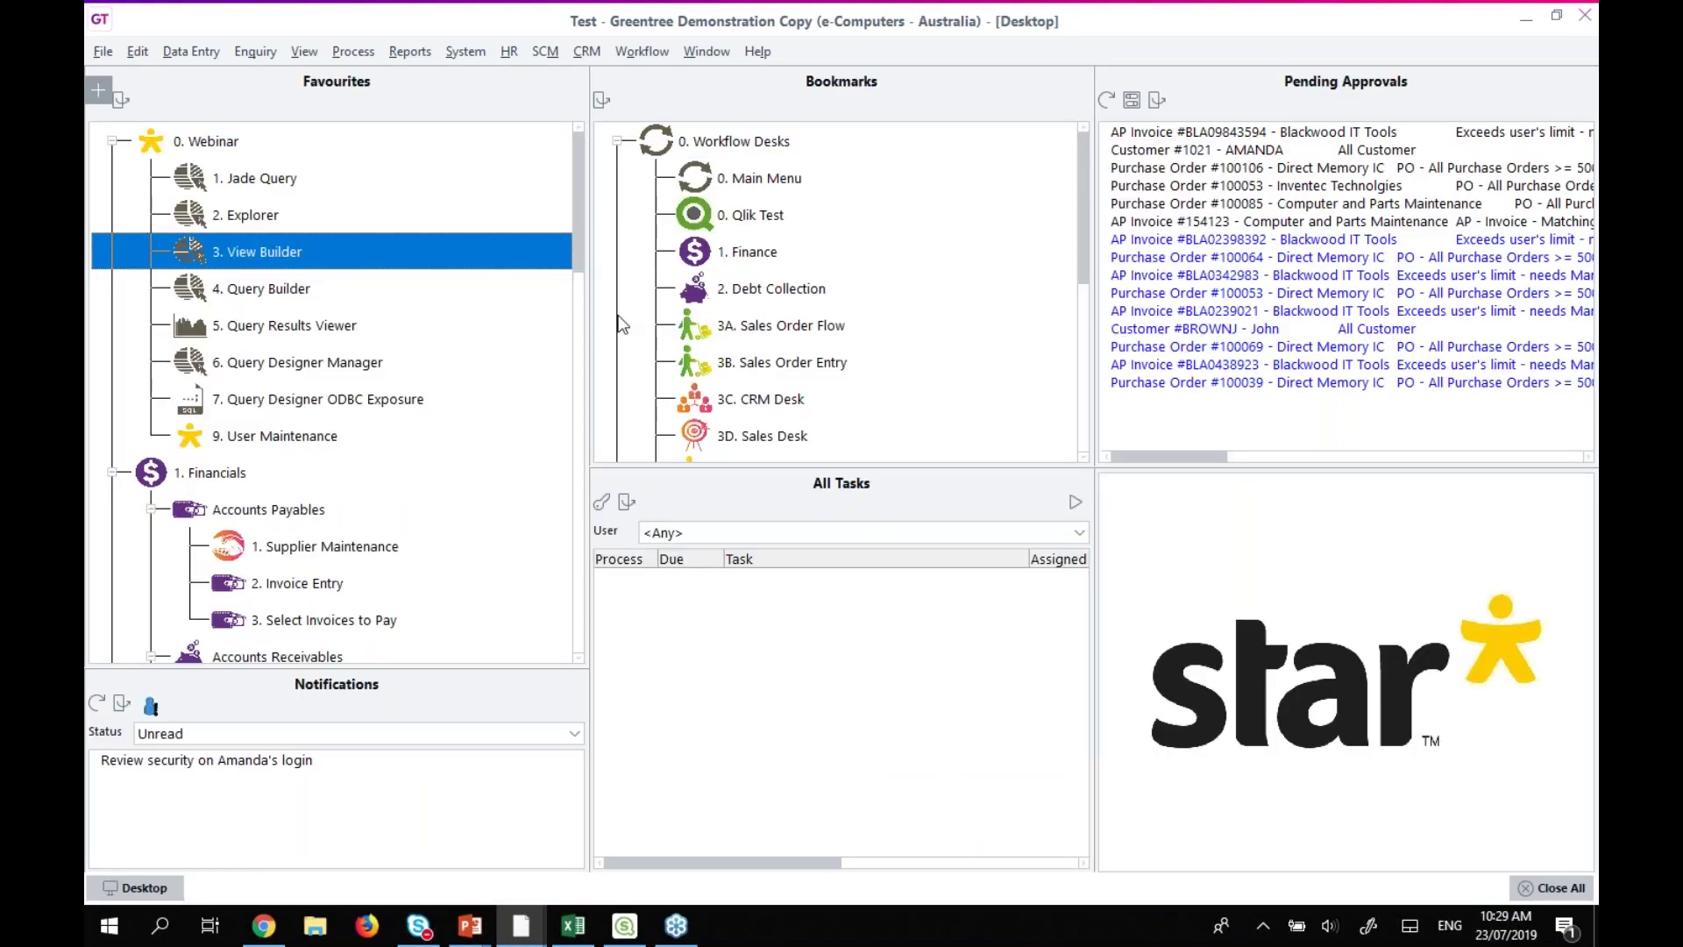
pyautogui.doubleClick(246, 254)
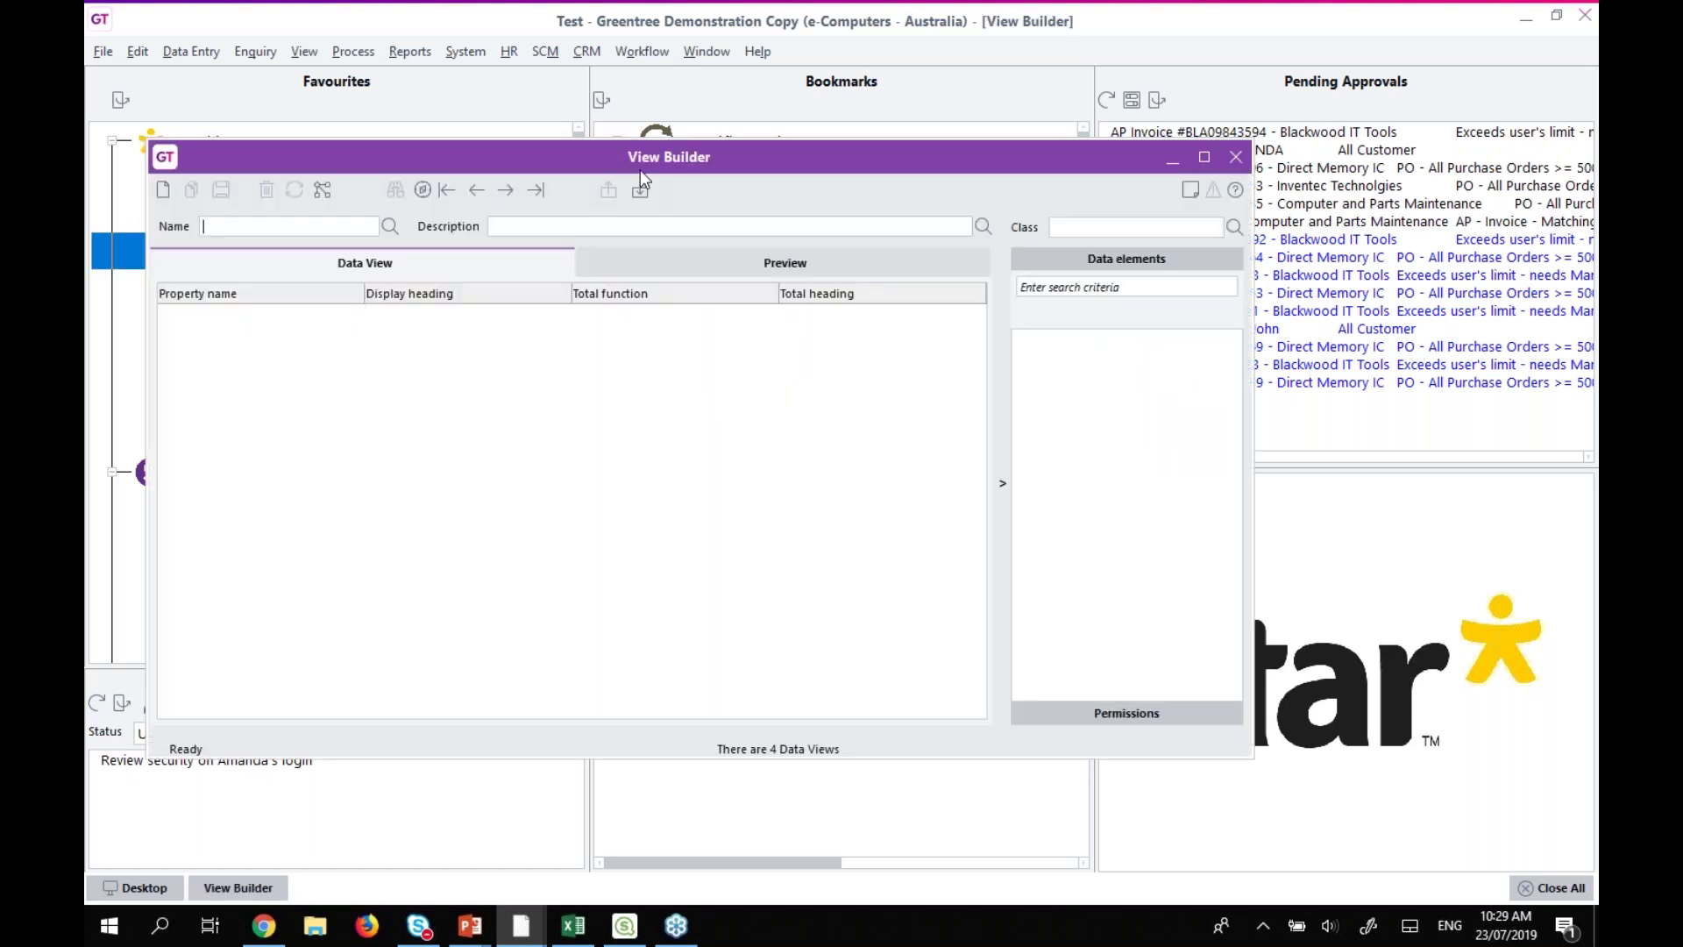
pyautogui.doubleClick(592, 156)
pyautogui.click(323, 119)
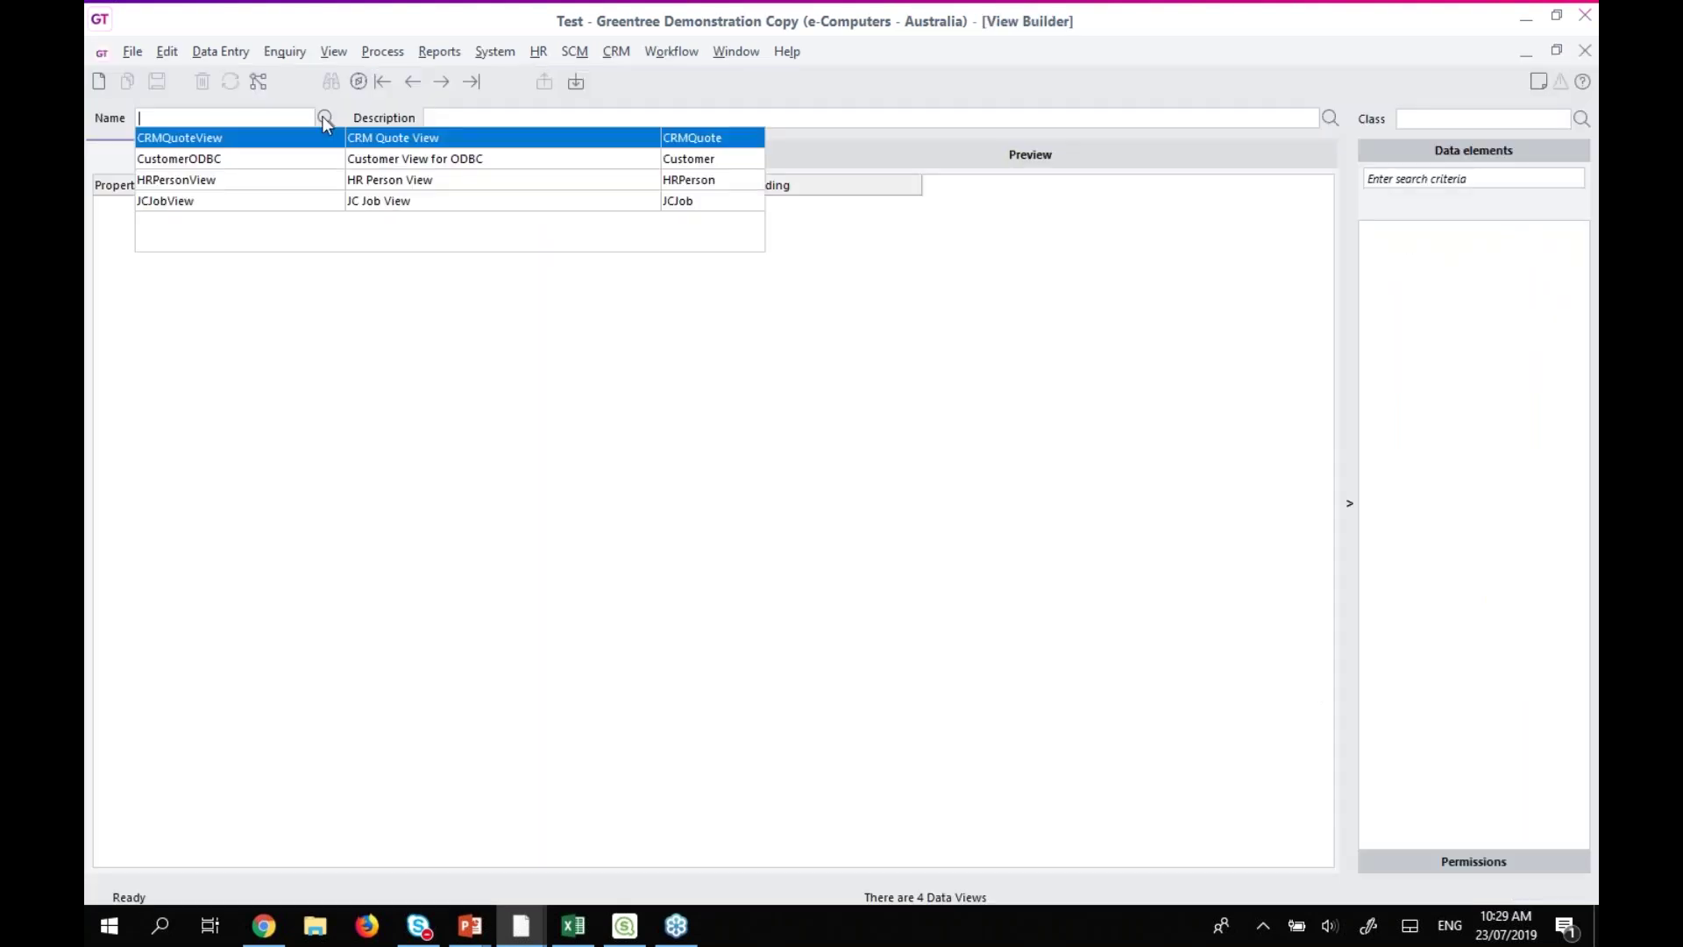
pyautogui.click(152, 203)
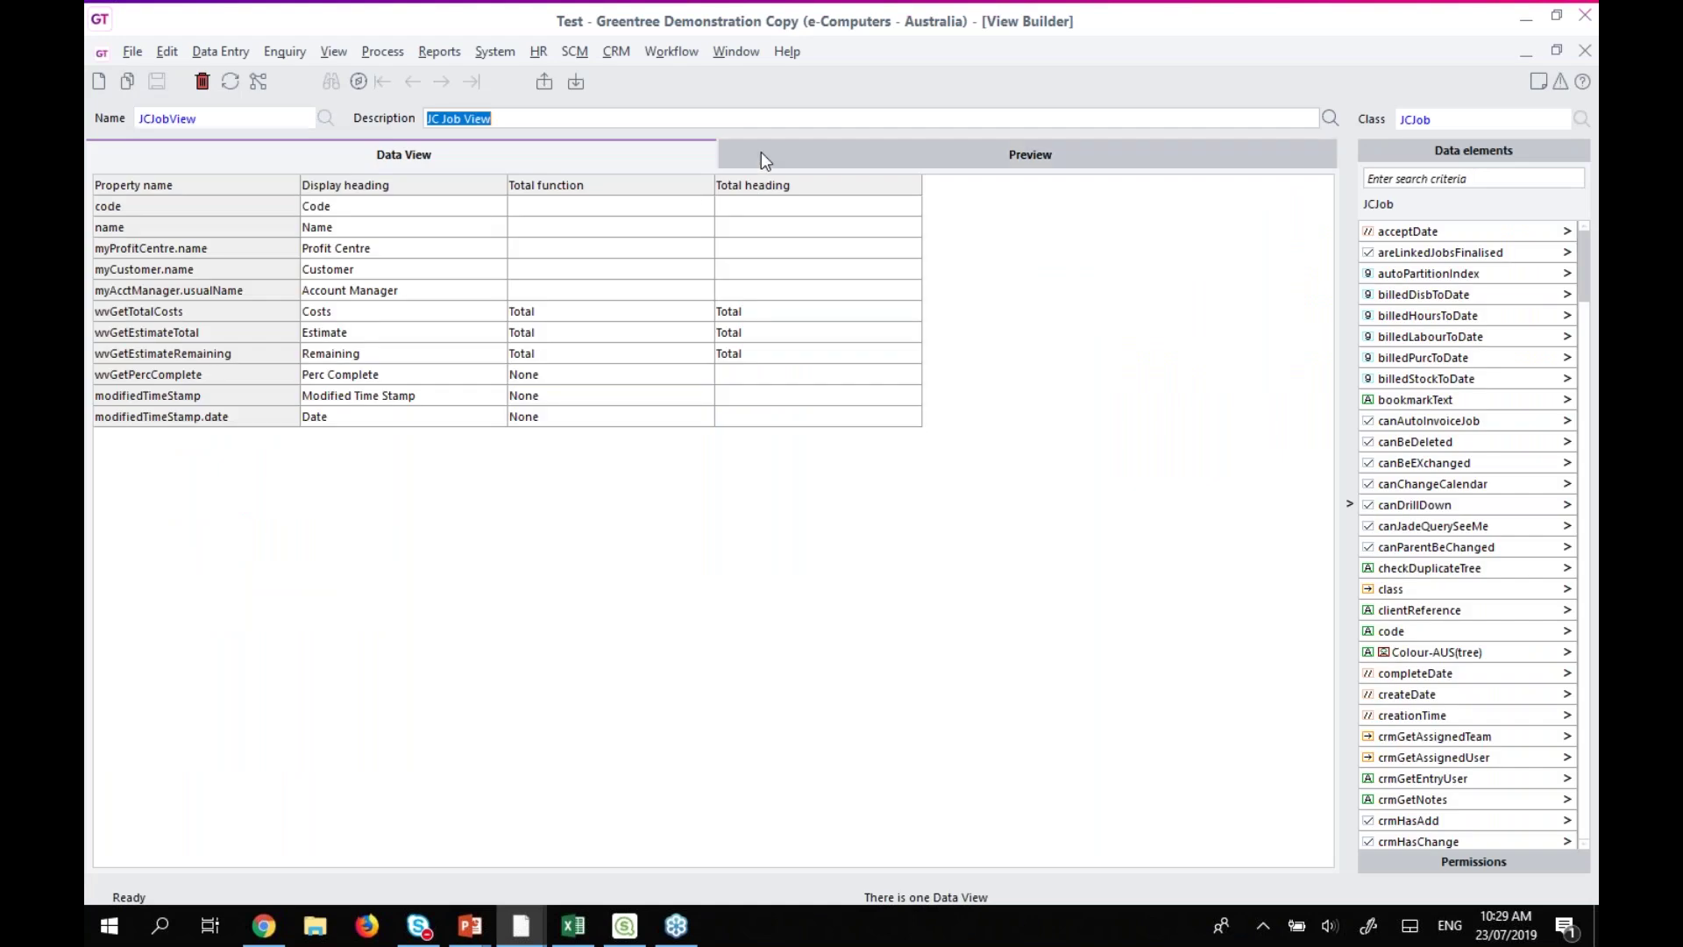
pyautogui.click(761, 155)
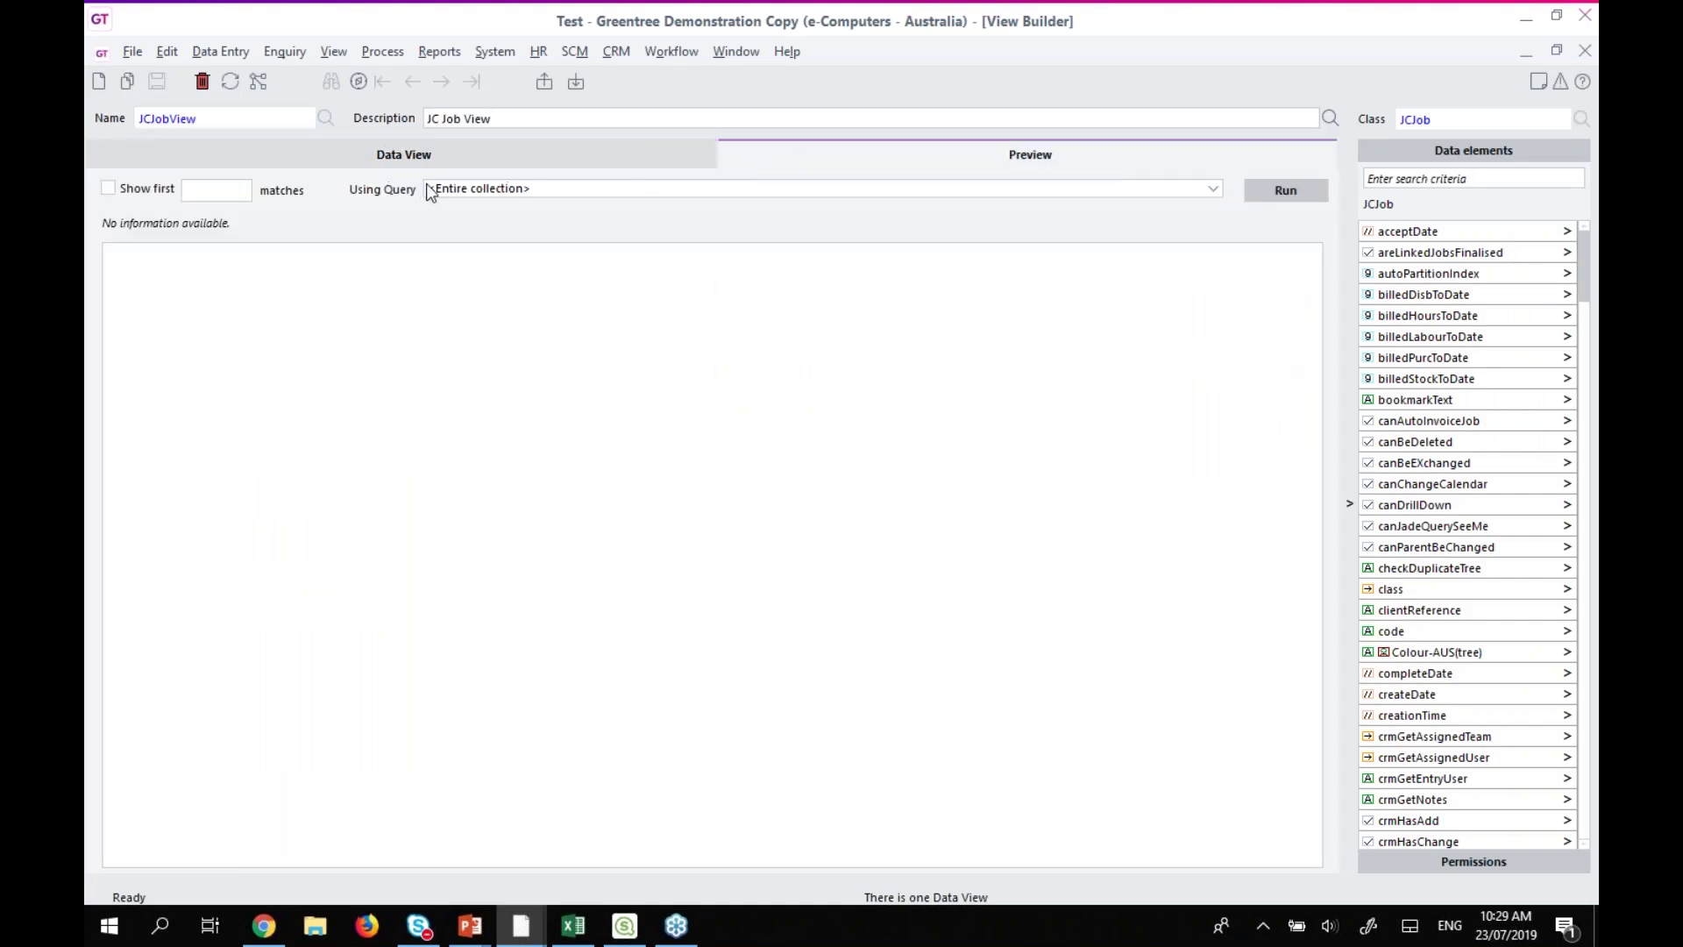
pyautogui.click(1286, 191)
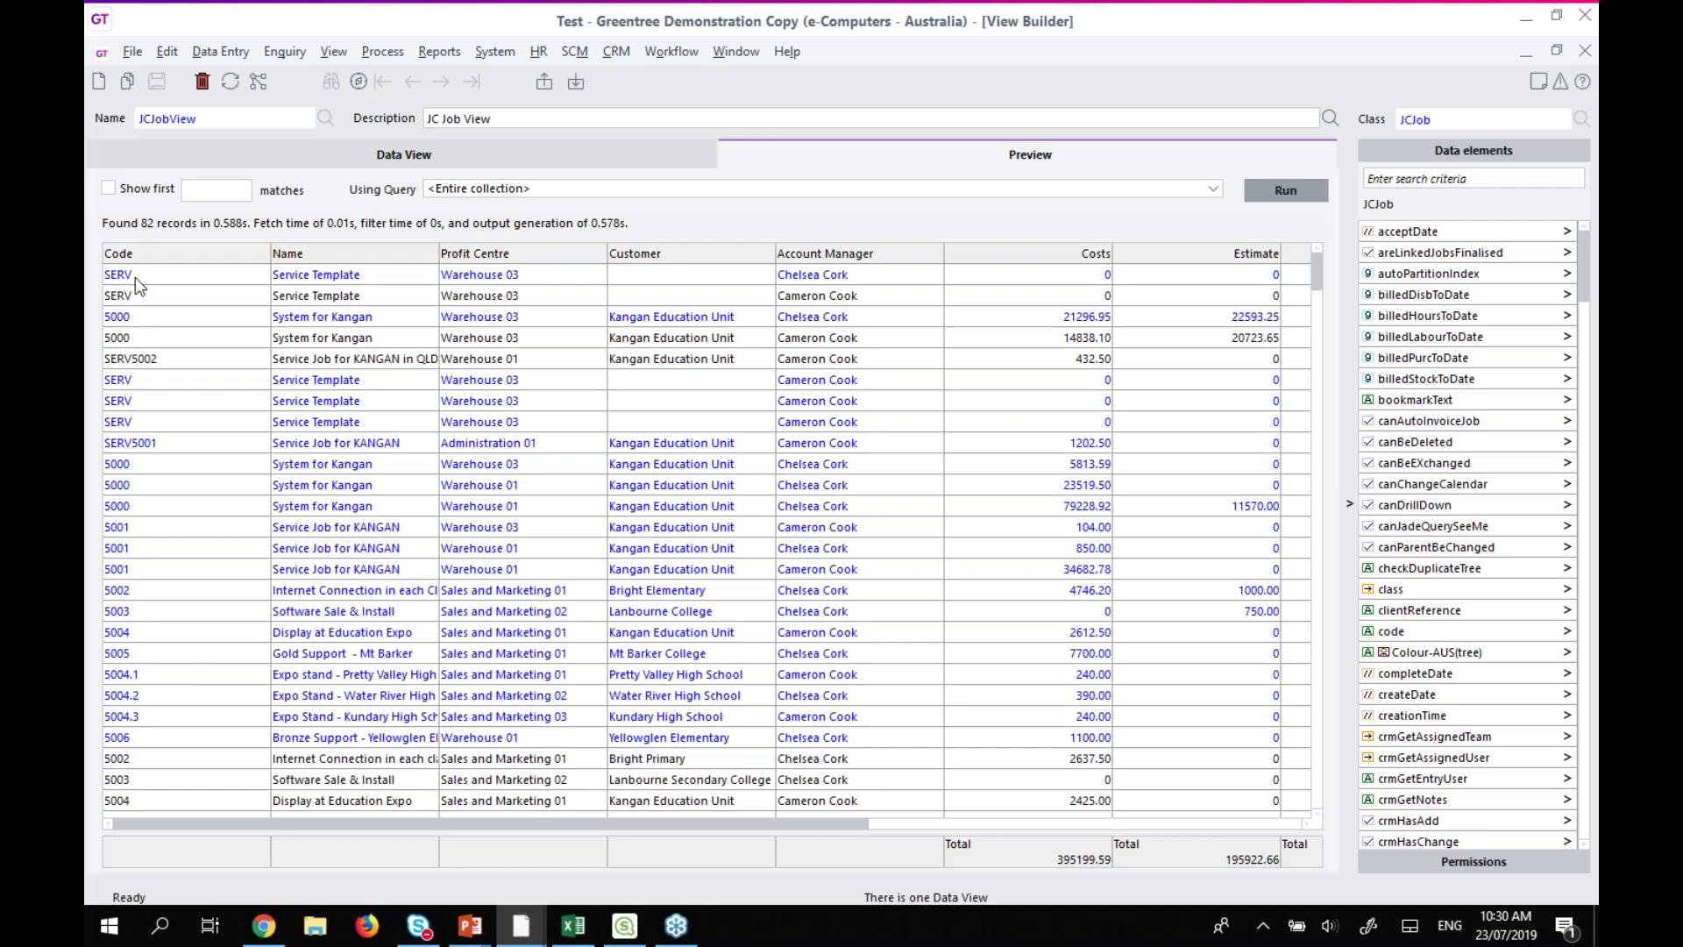
# Open job 5000 System for Kangan's details, close them, and close the job view design.
pyautogui.click(326, 279)
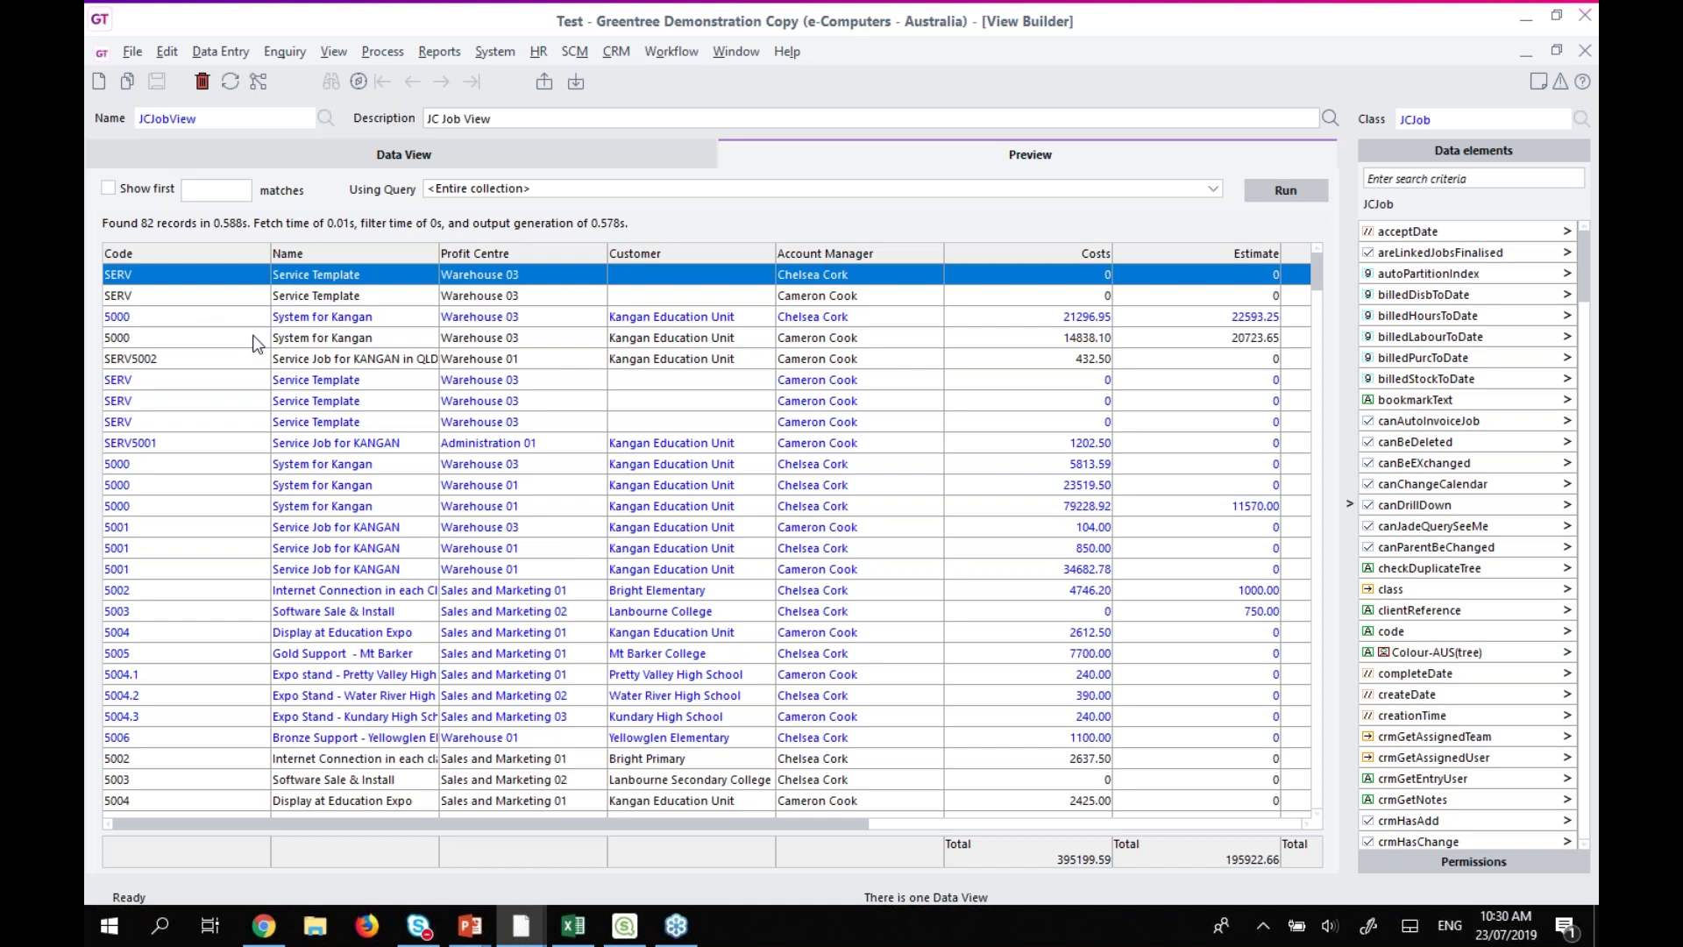
pyautogui.click(167, 321)
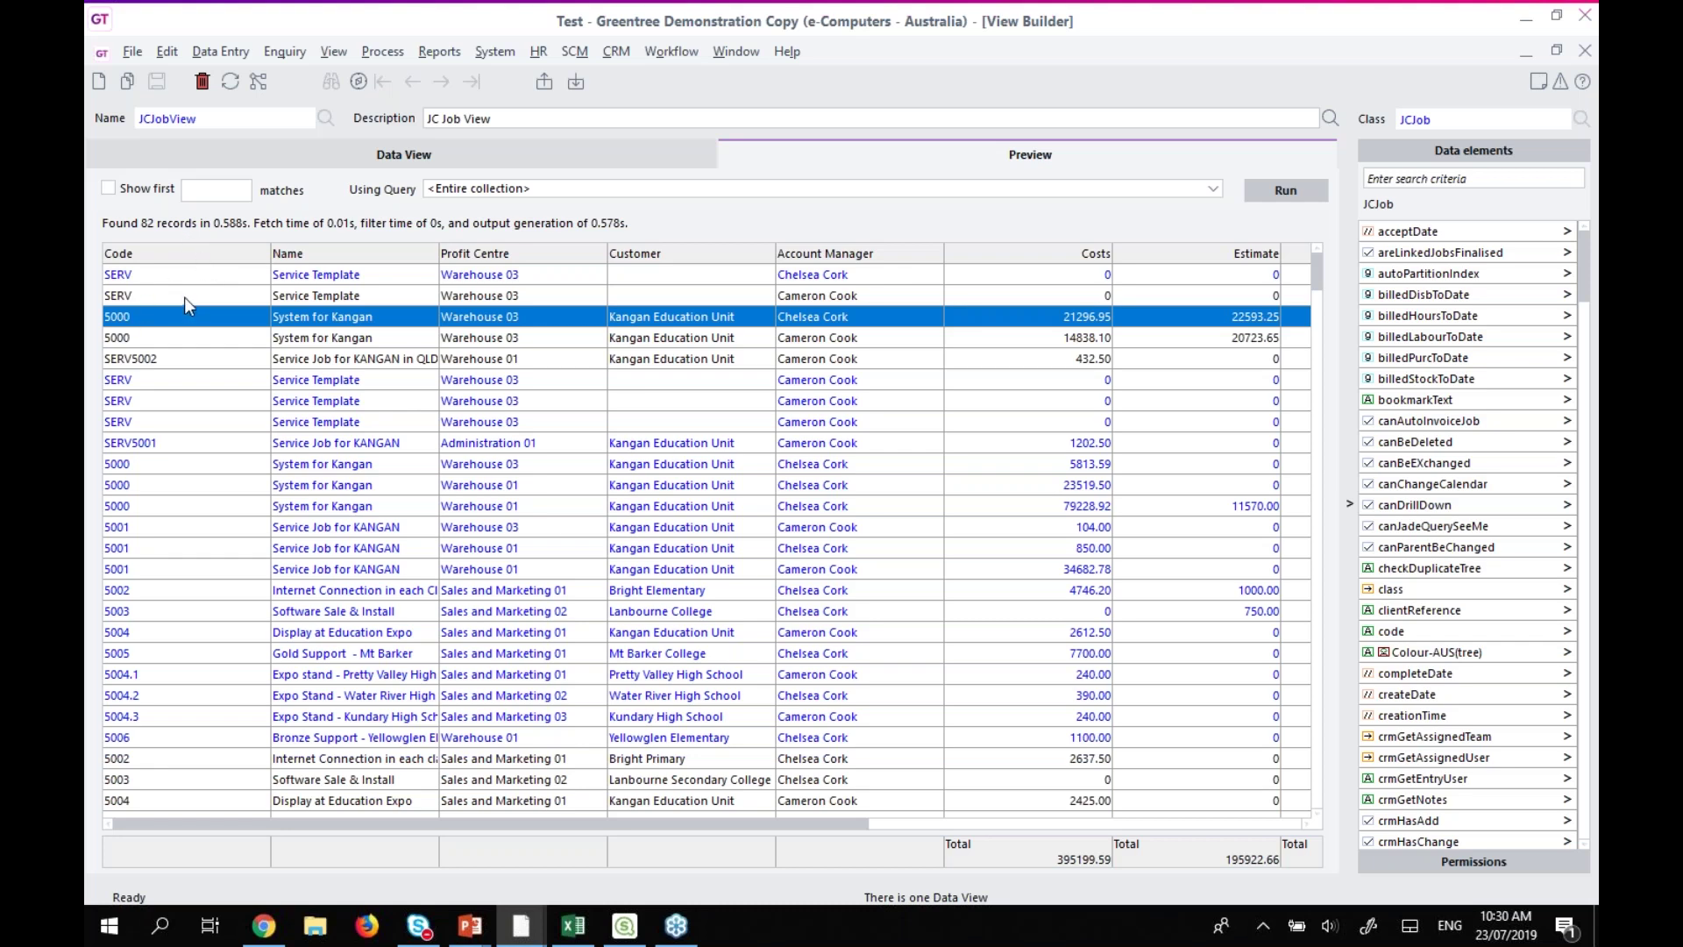
pyautogui.click(153, 343)
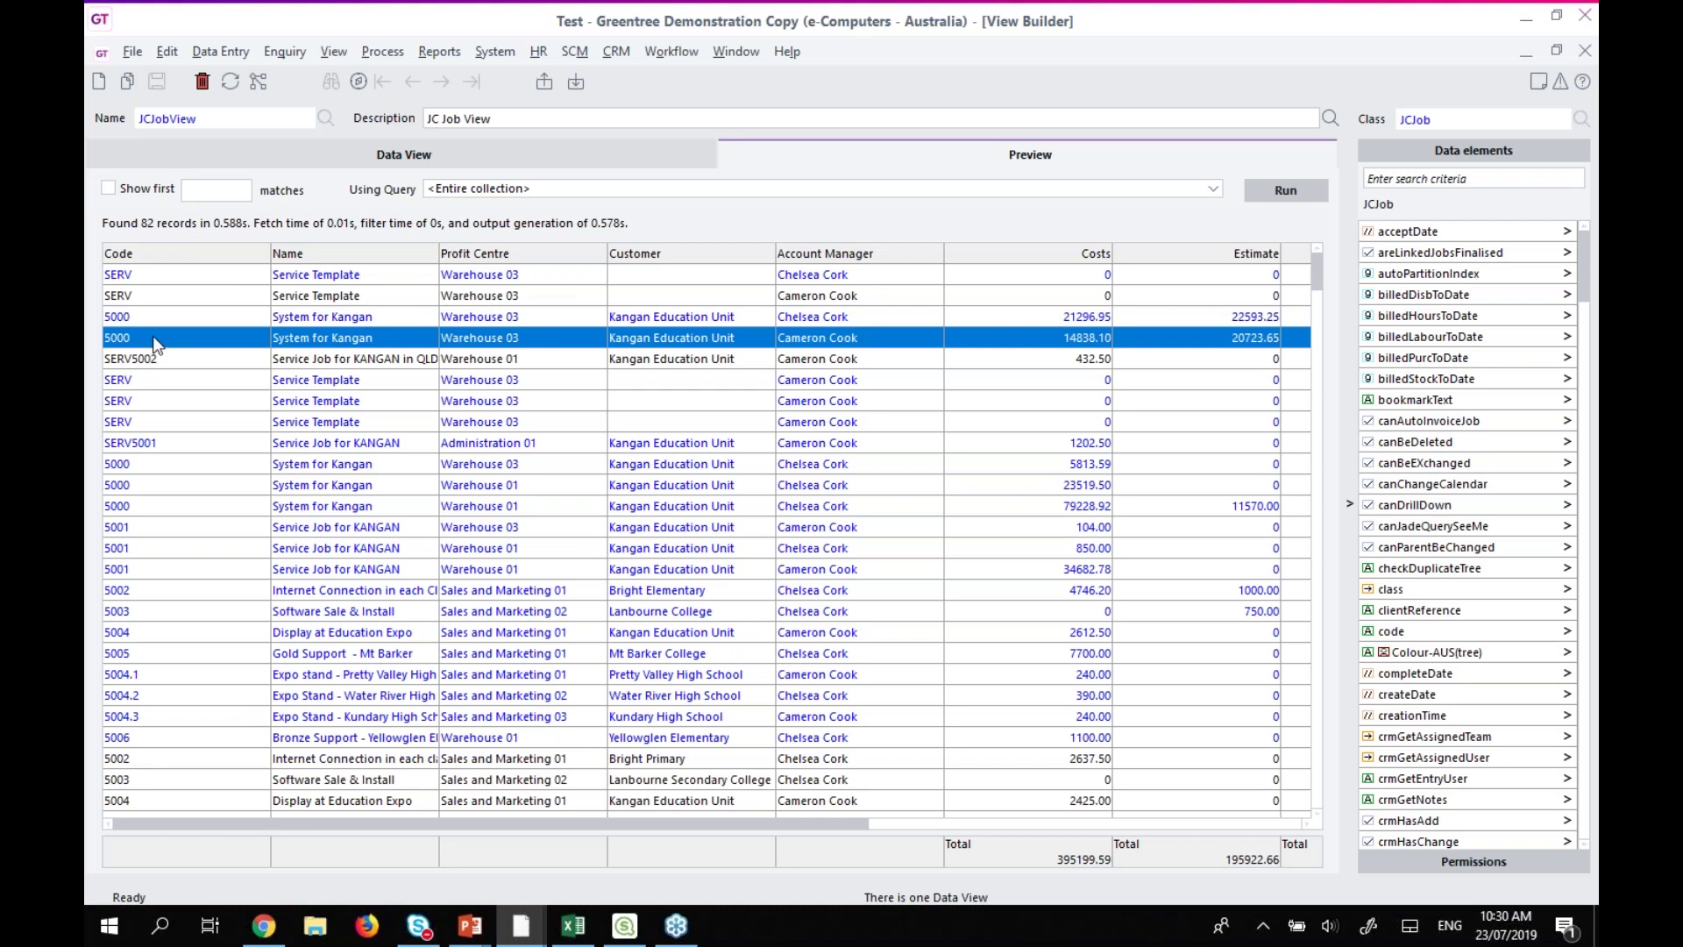
pyautogui.doubleClick(139, 342)
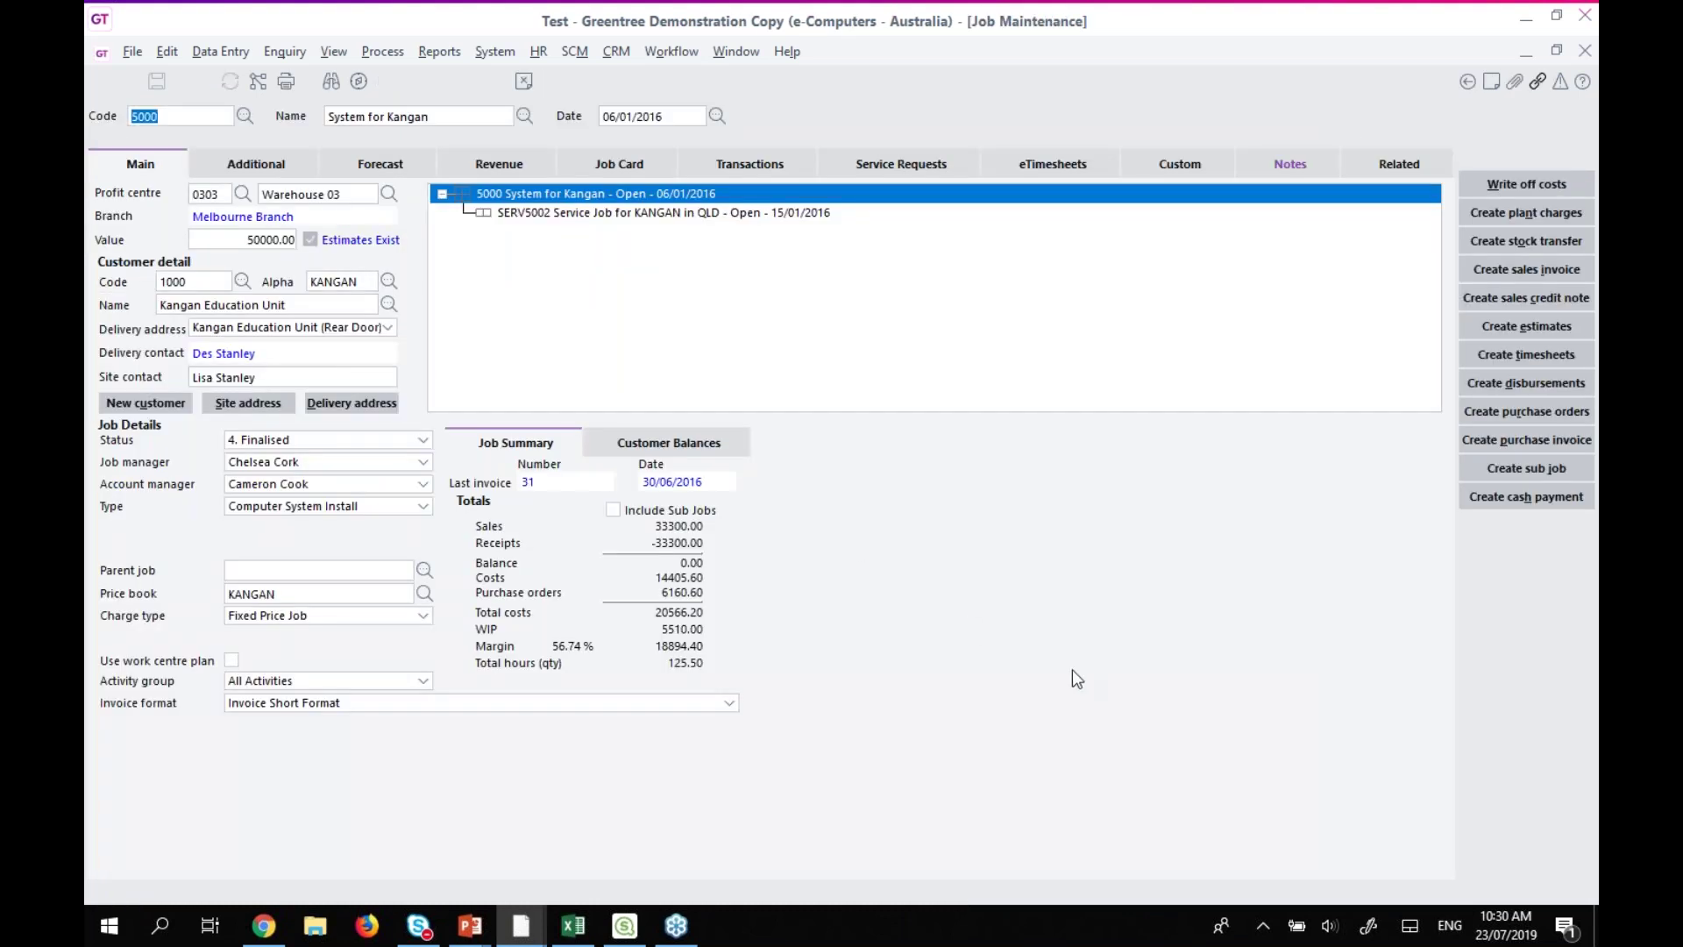
pyautogui.press('Escape')
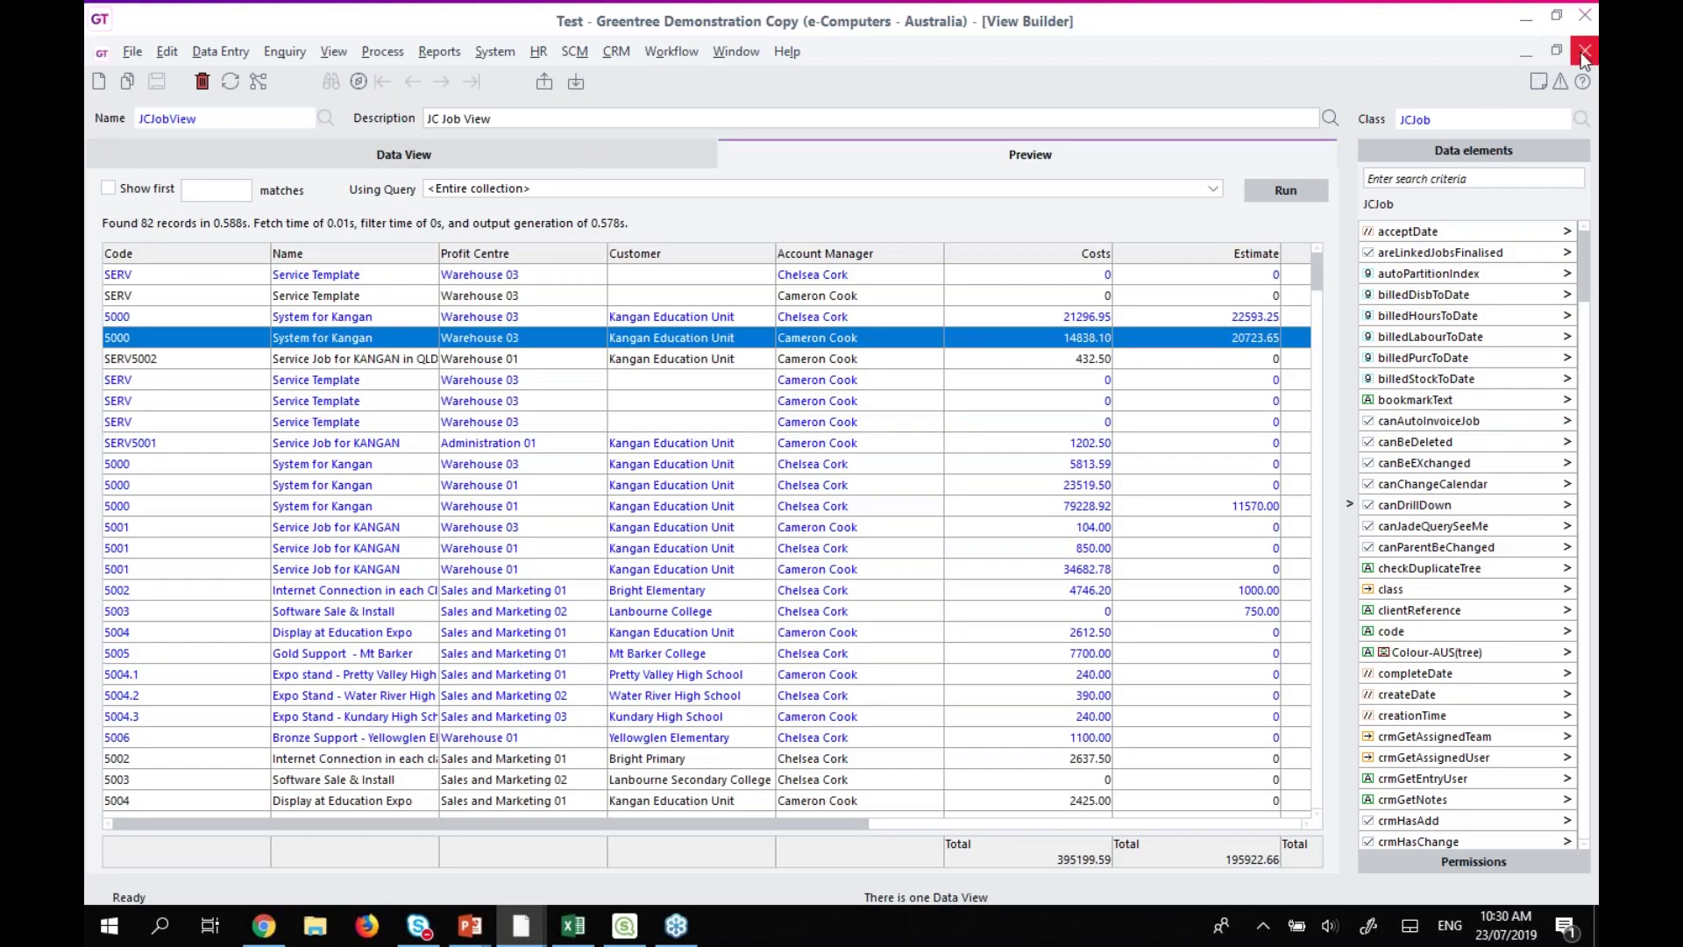
pyautogui.click(1584, 51)
# Open Query Builder from Favourites and load JCJobQuery with its Current Company filter.
pyautogui.click(263, 288)
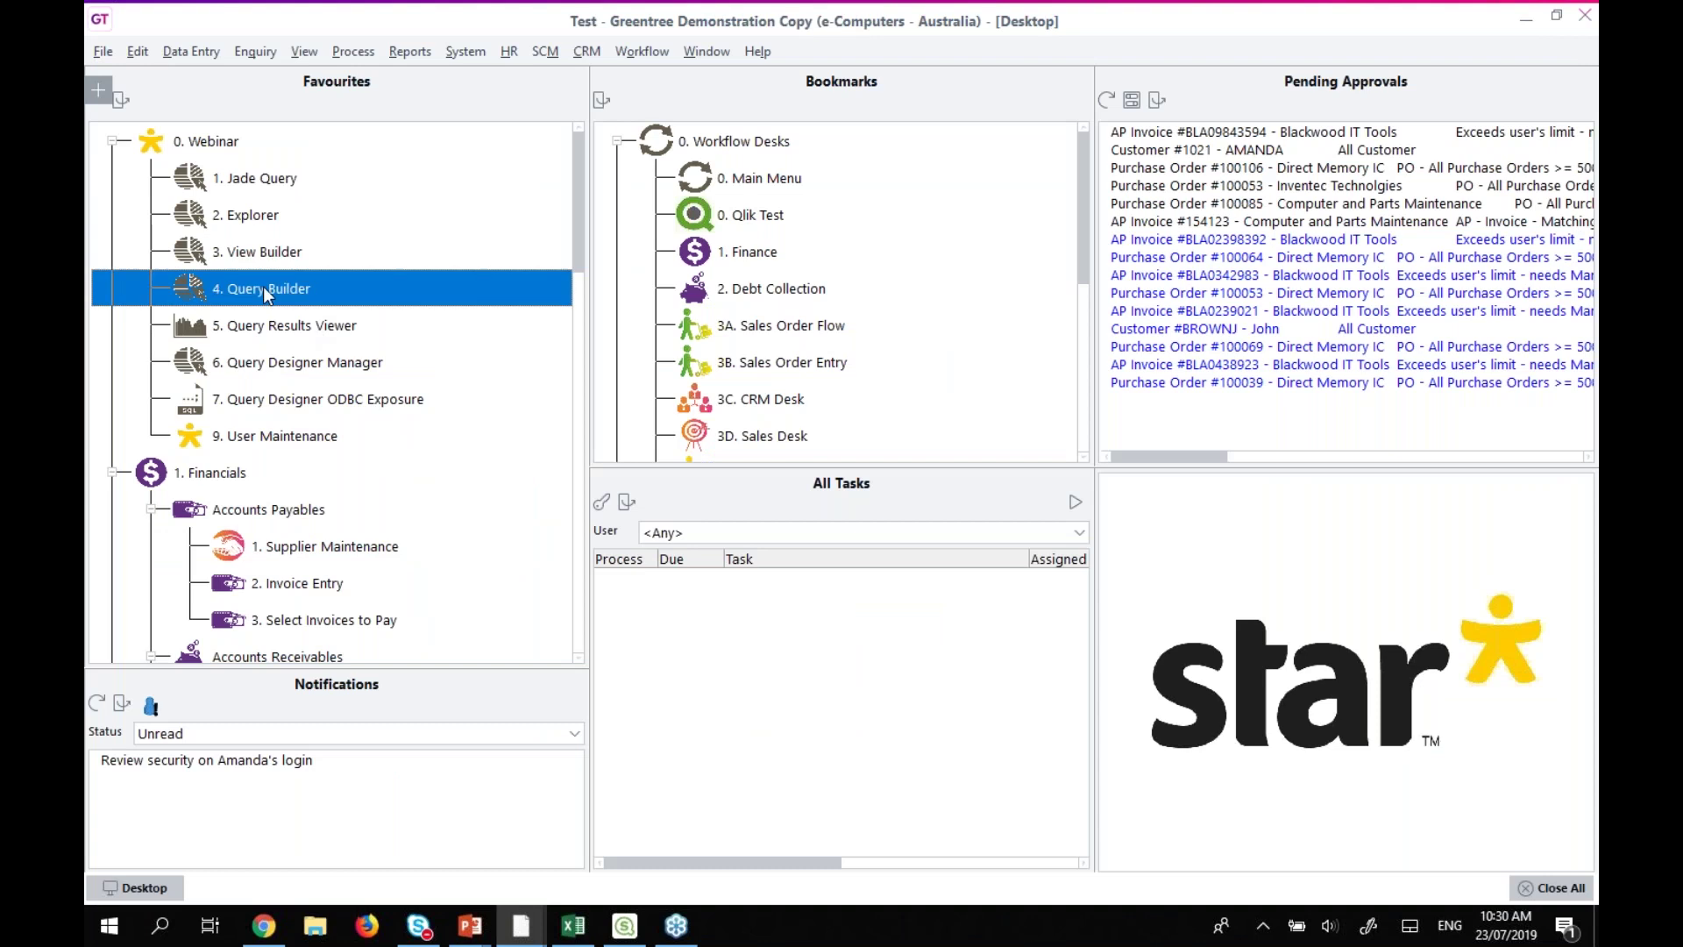
pyautogui.doubleClick(263, 285)
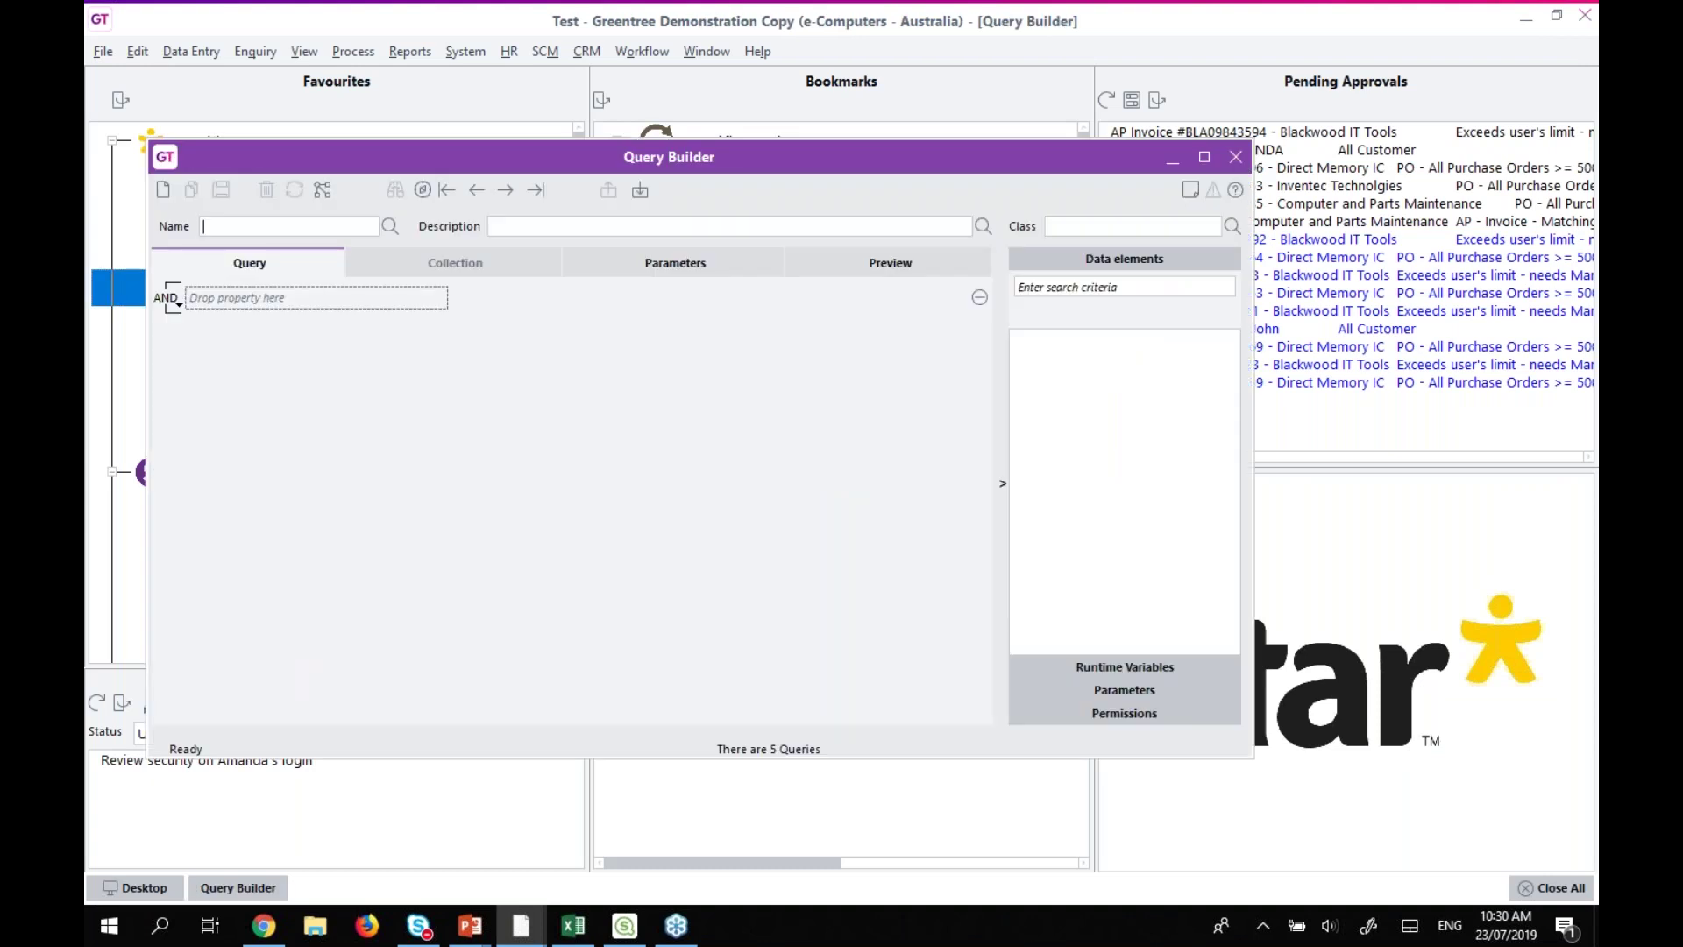
pyautogui.click(391, 225)
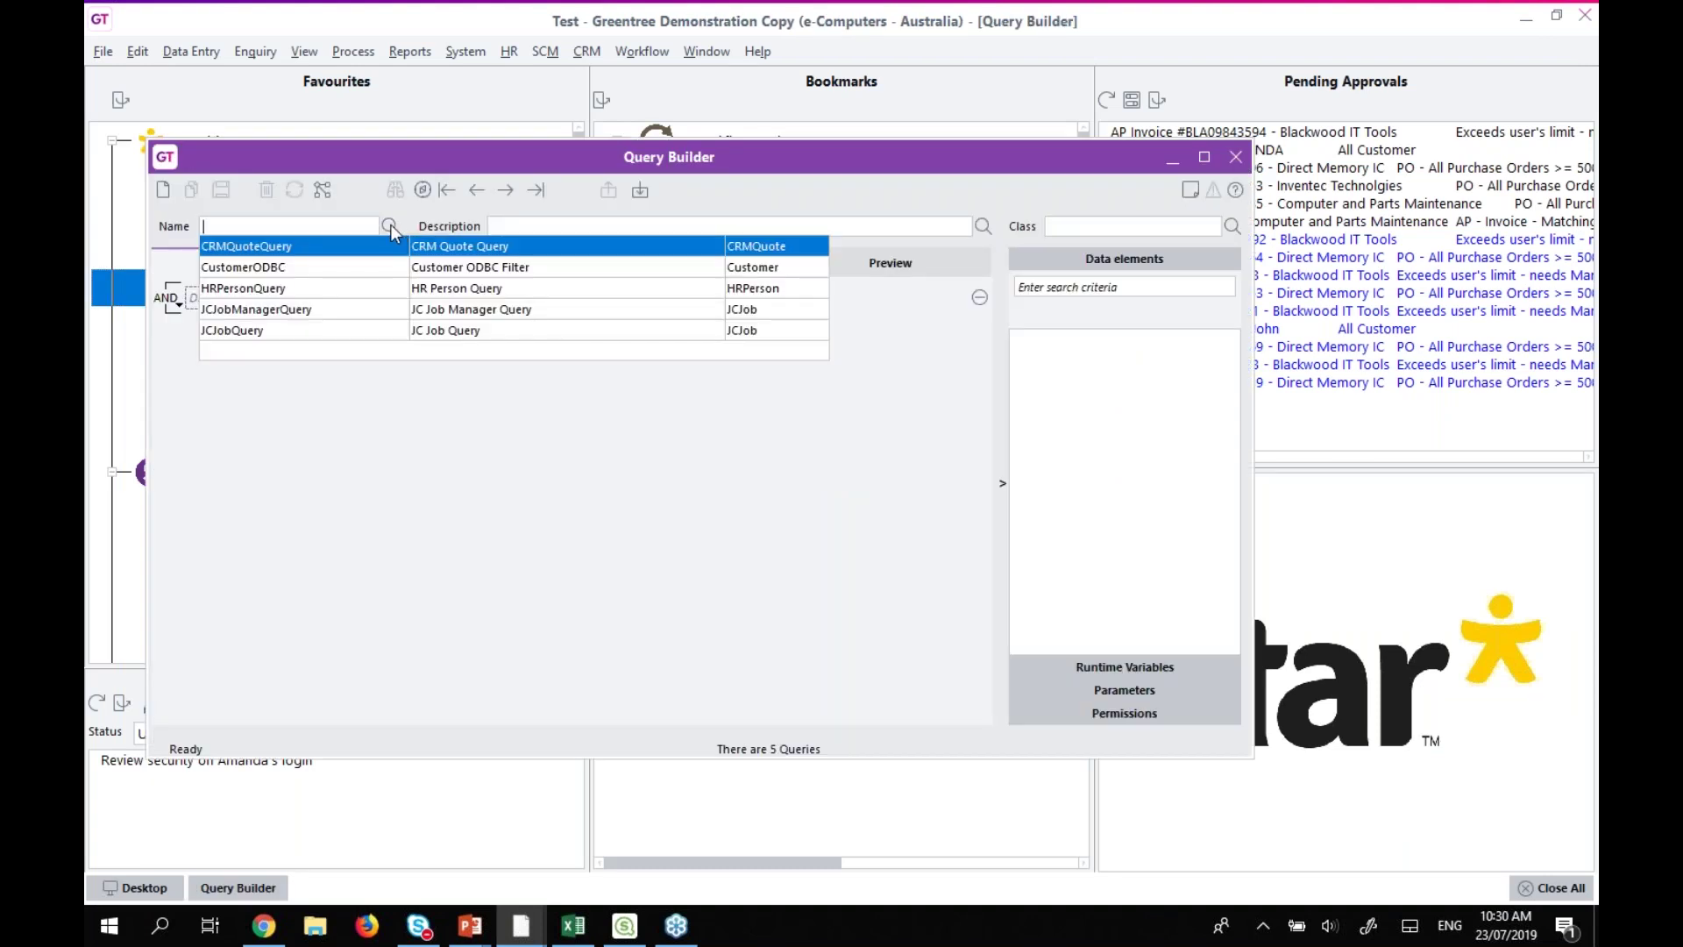
pyautogui.click(229, 337)
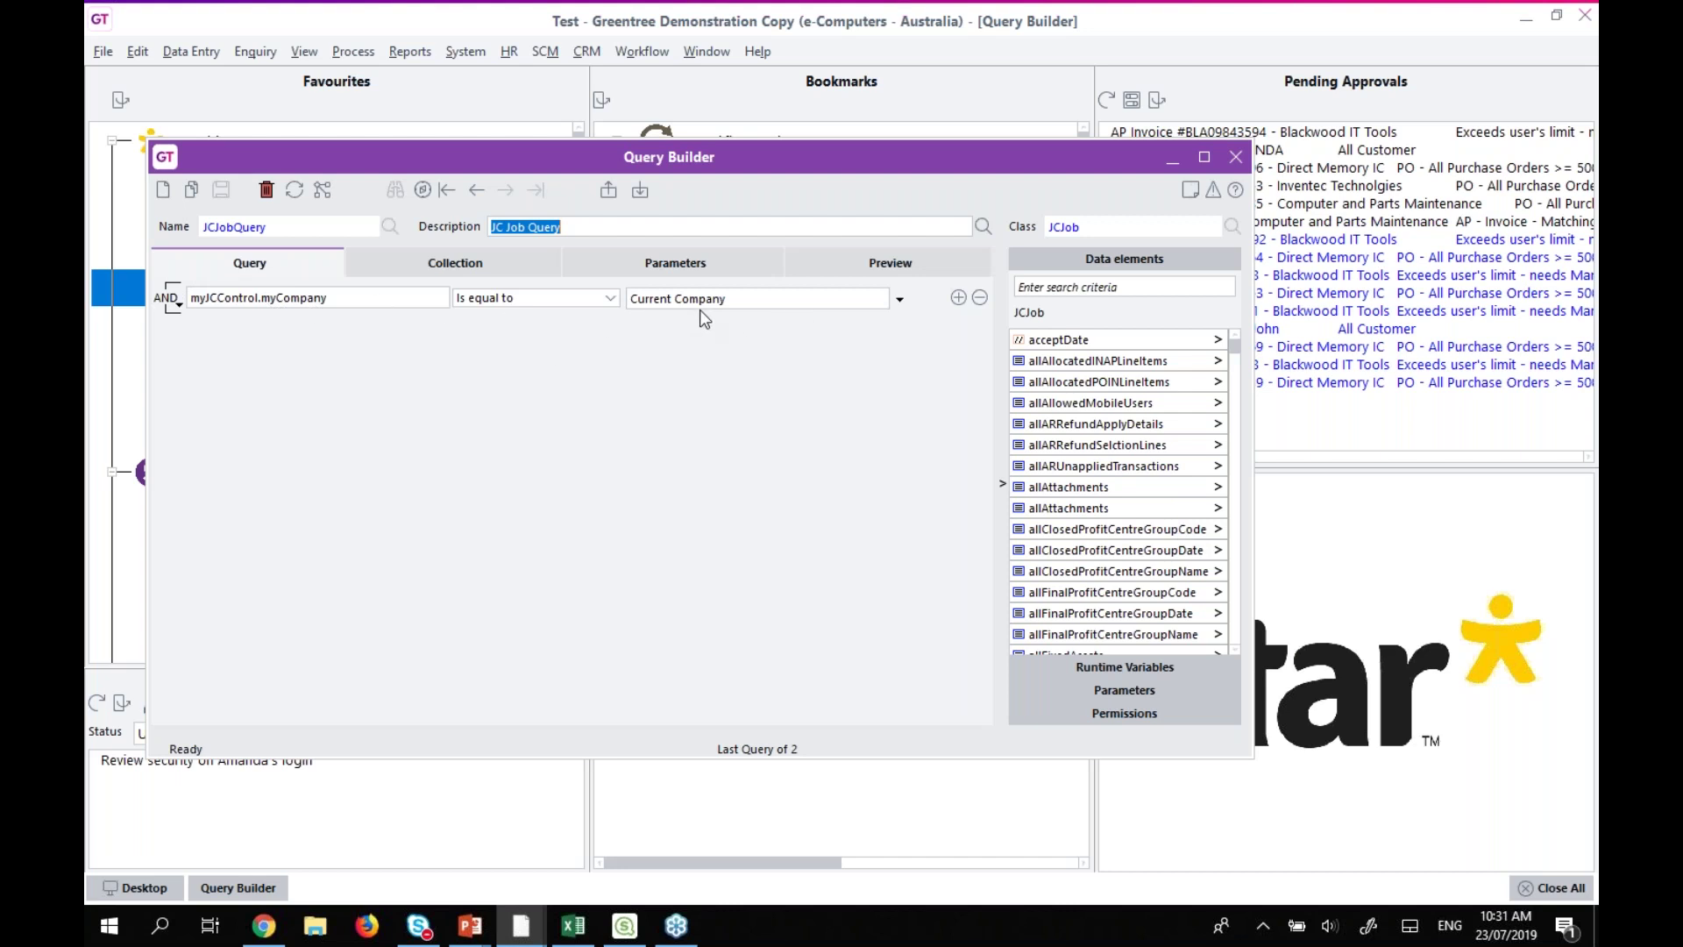
pyautogui.click(1103, 672)
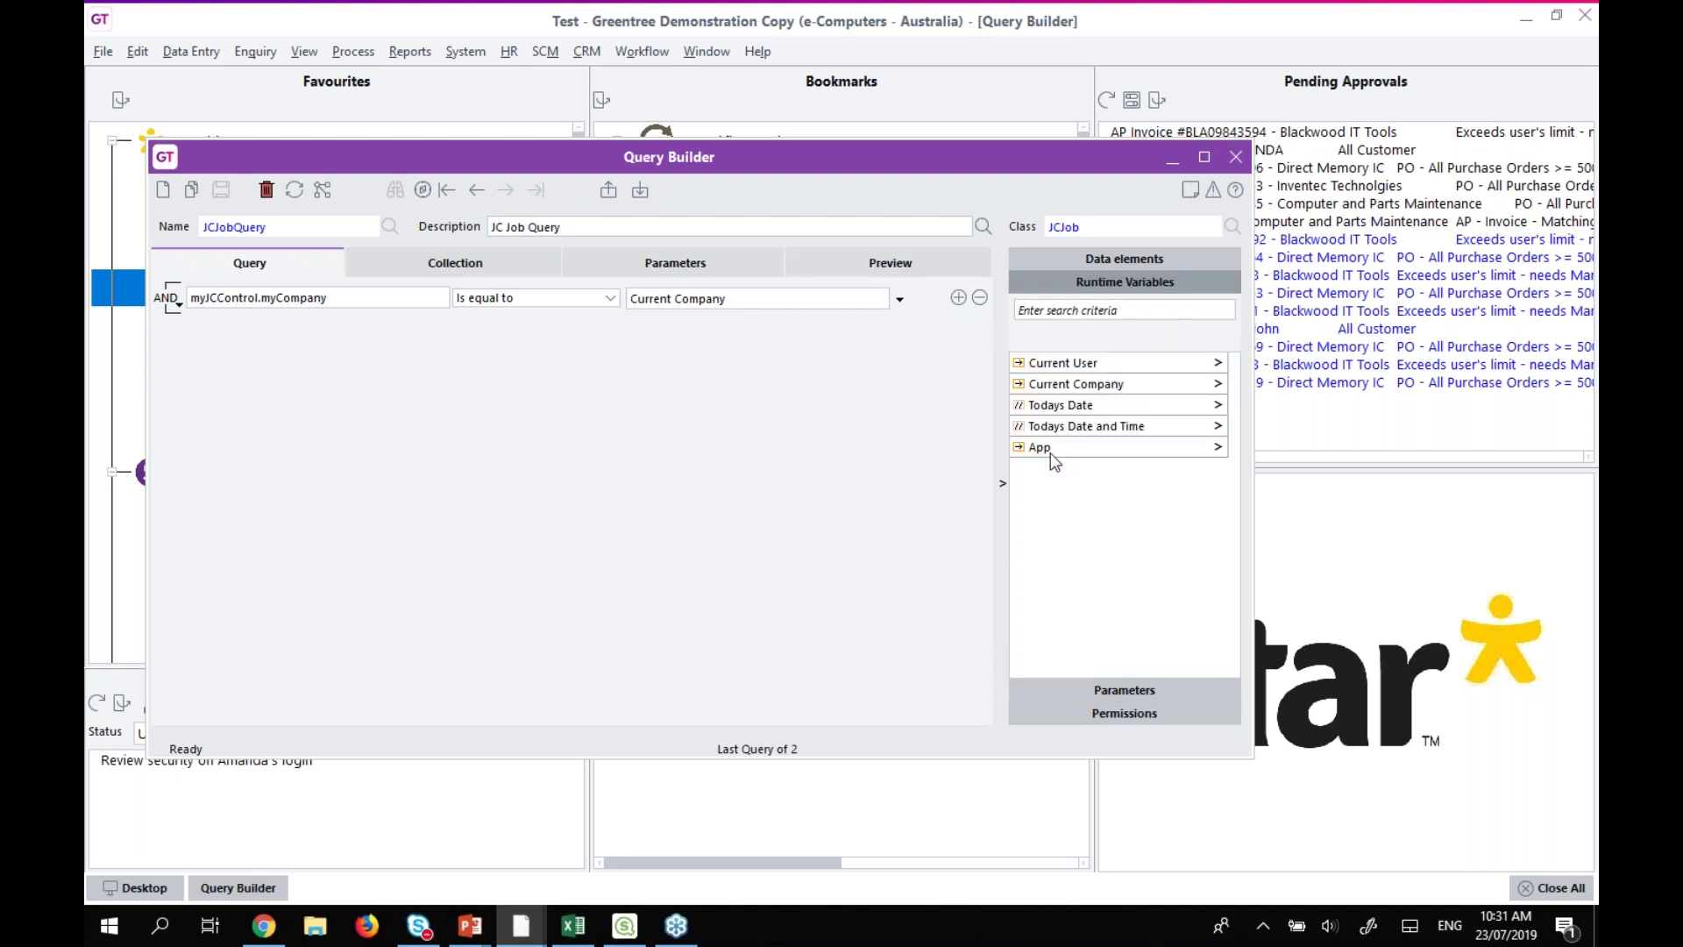
# Review the Current Company runtime variable, then JCJobQuery's team and user permissions.
pyautogui.click(1059, 390)
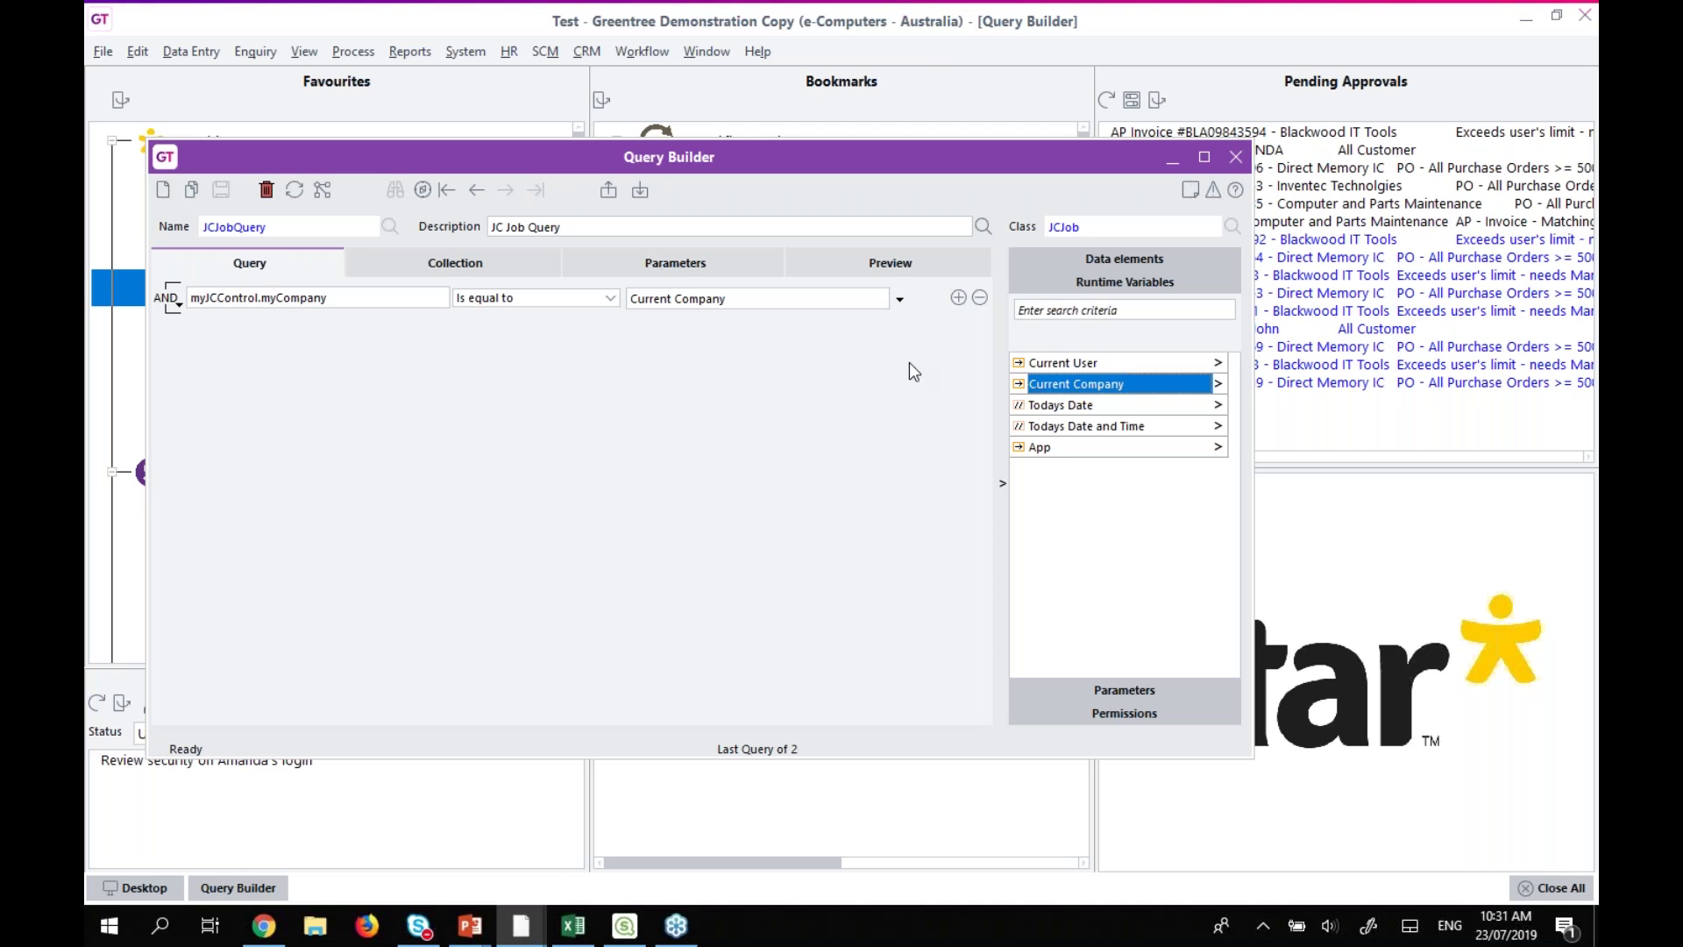
pyautogui.click(1172, 712)
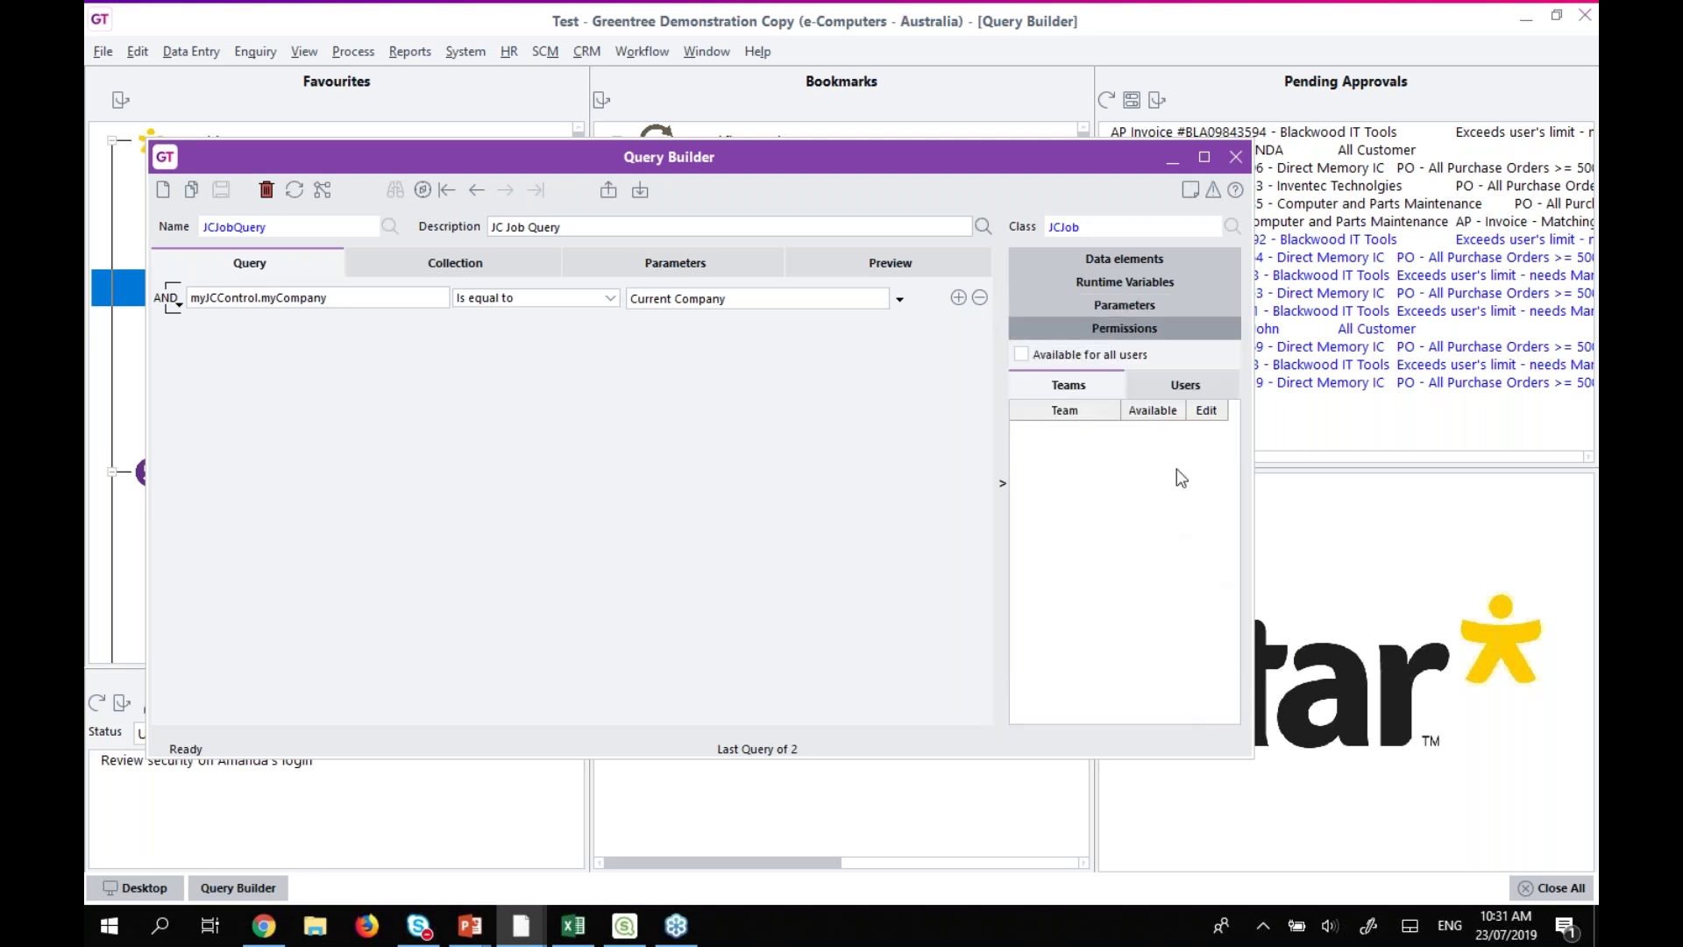
pyautogui.click(1168, 380)
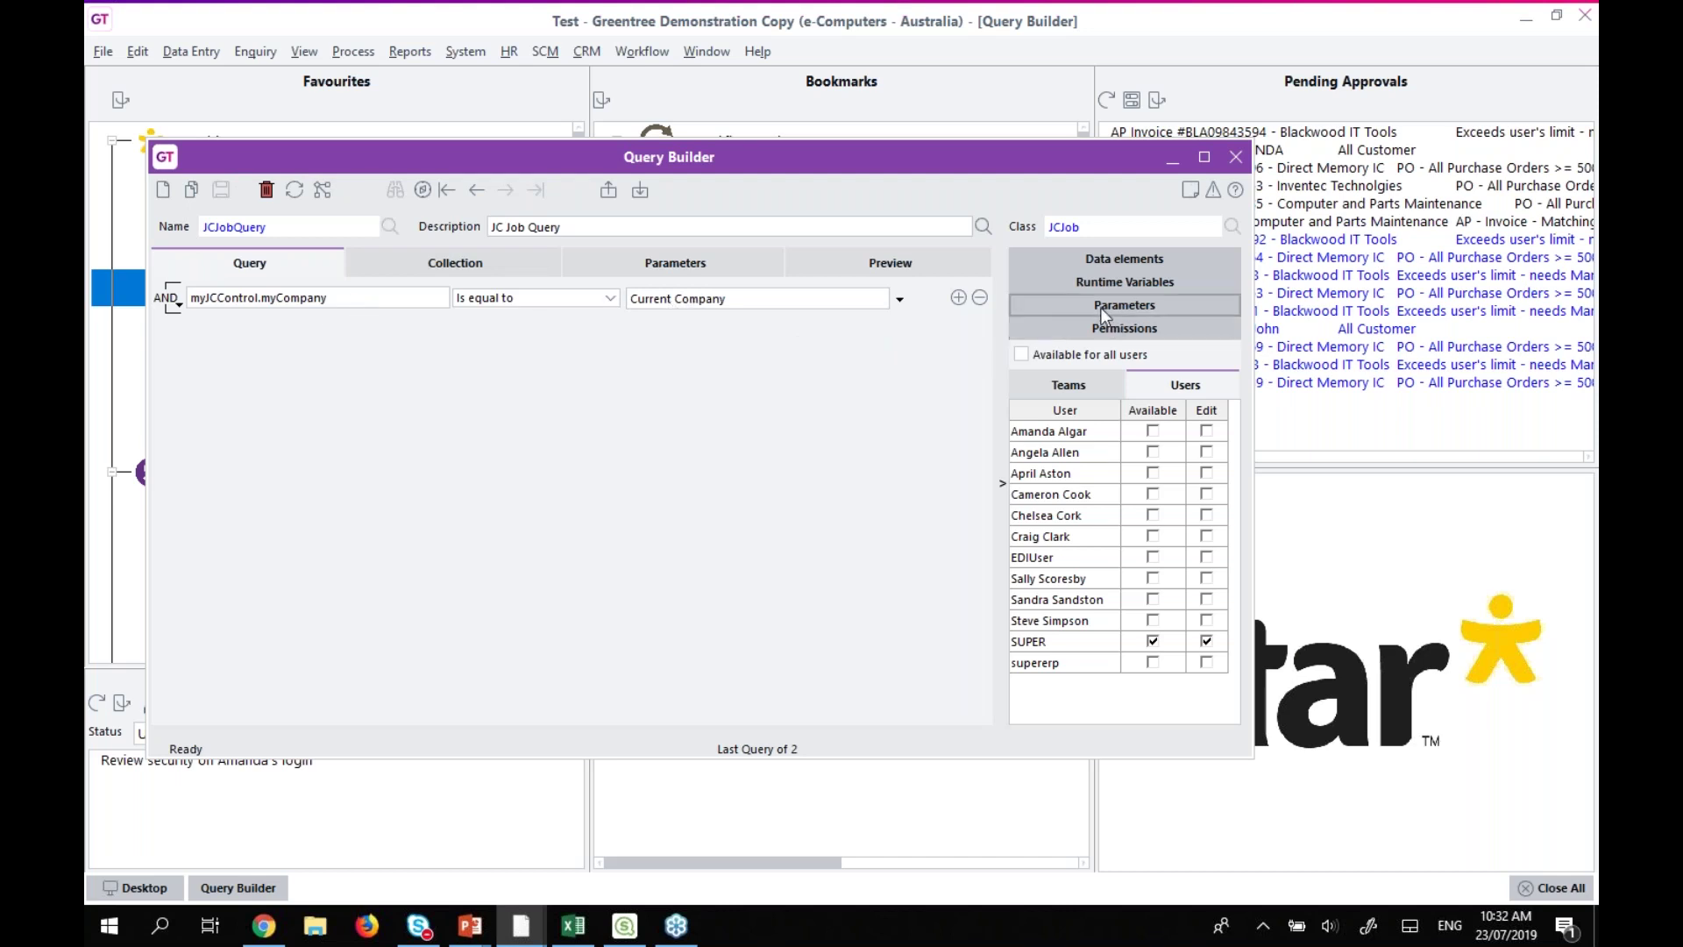
# Return to JCJob's data elements and add an empty sub-group under the AND condition group.
pyautogui.click(1105, 259)
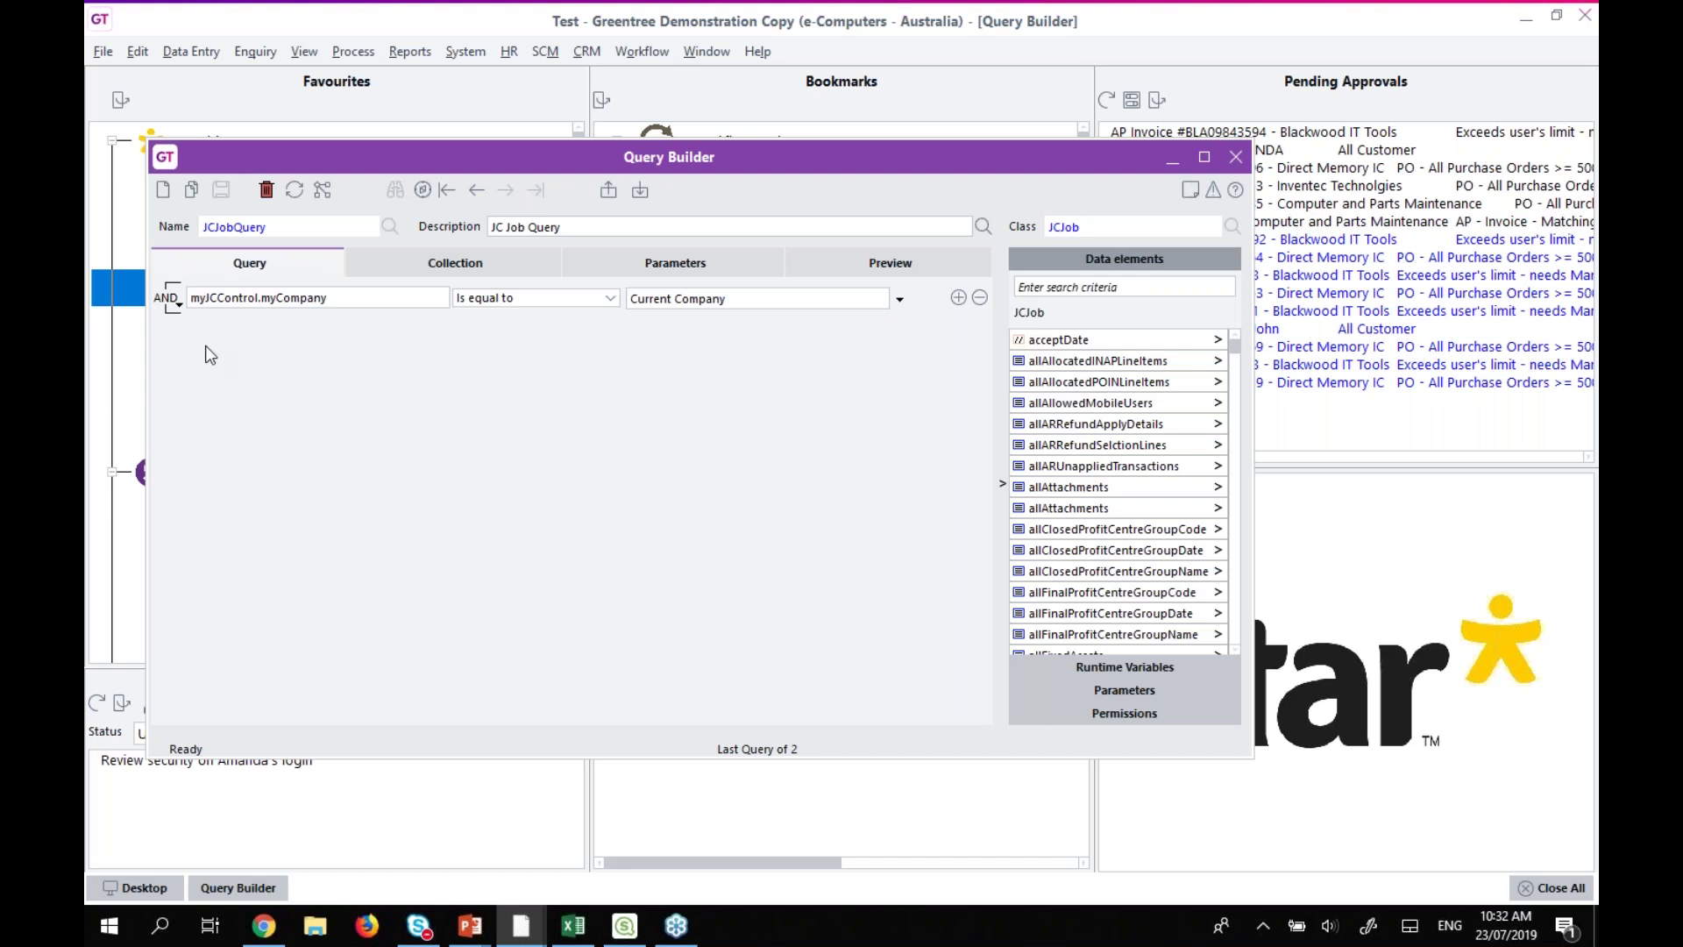
pyautogui.click(180, 307)
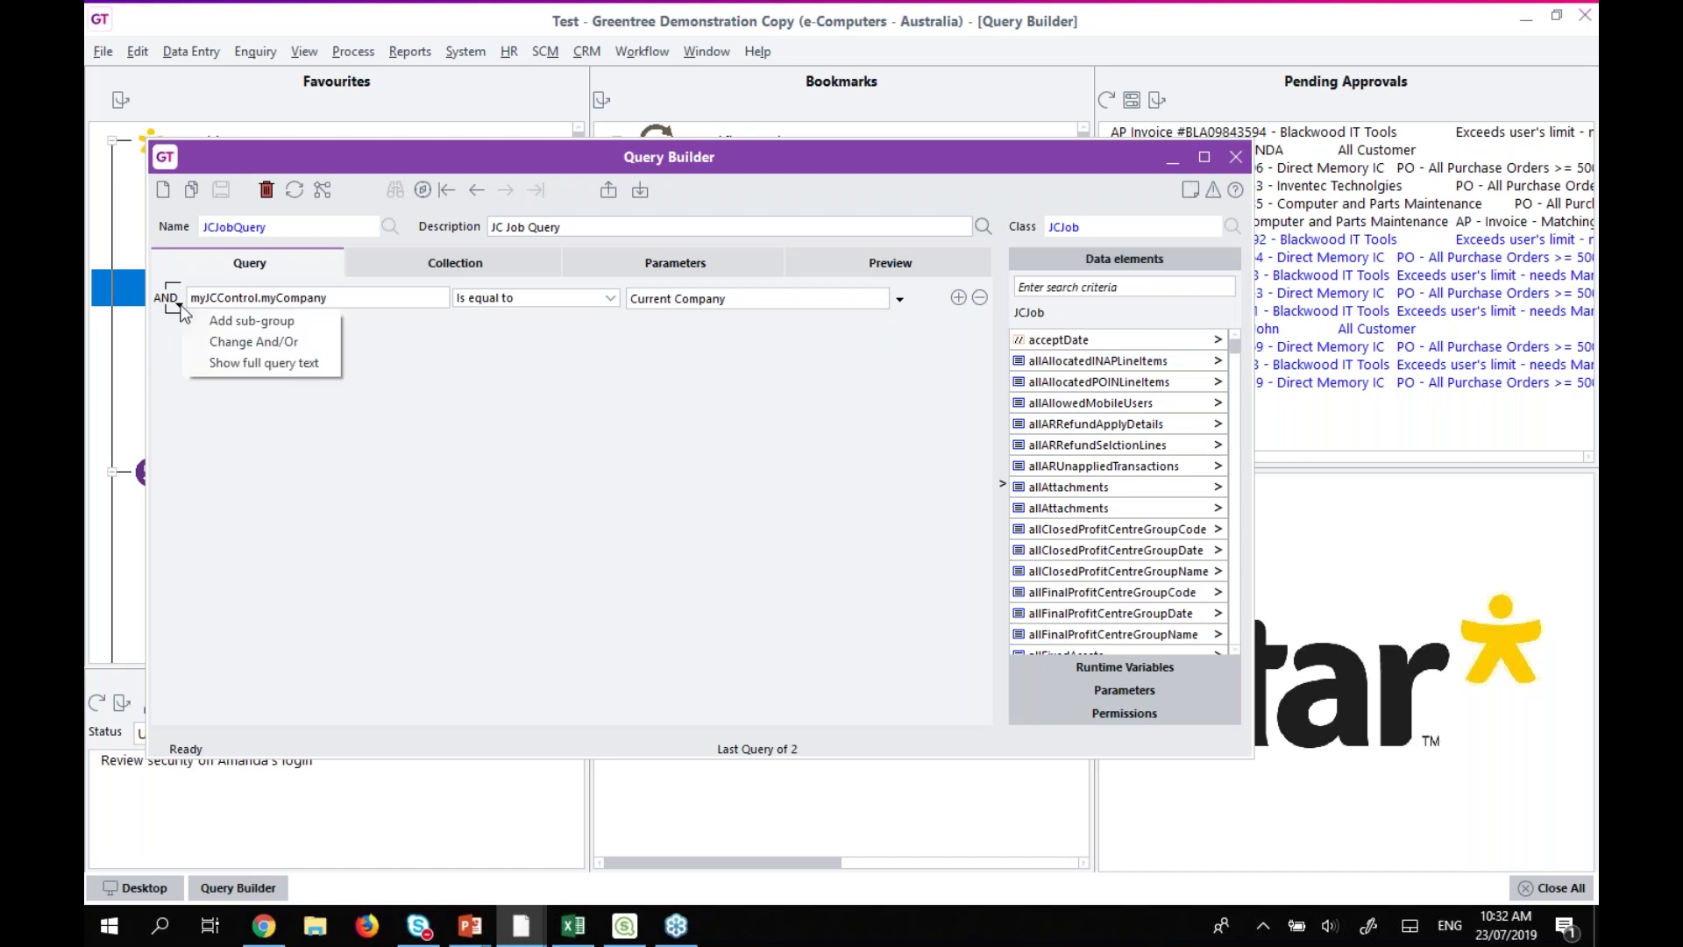
pyautogui.click(236, 324)
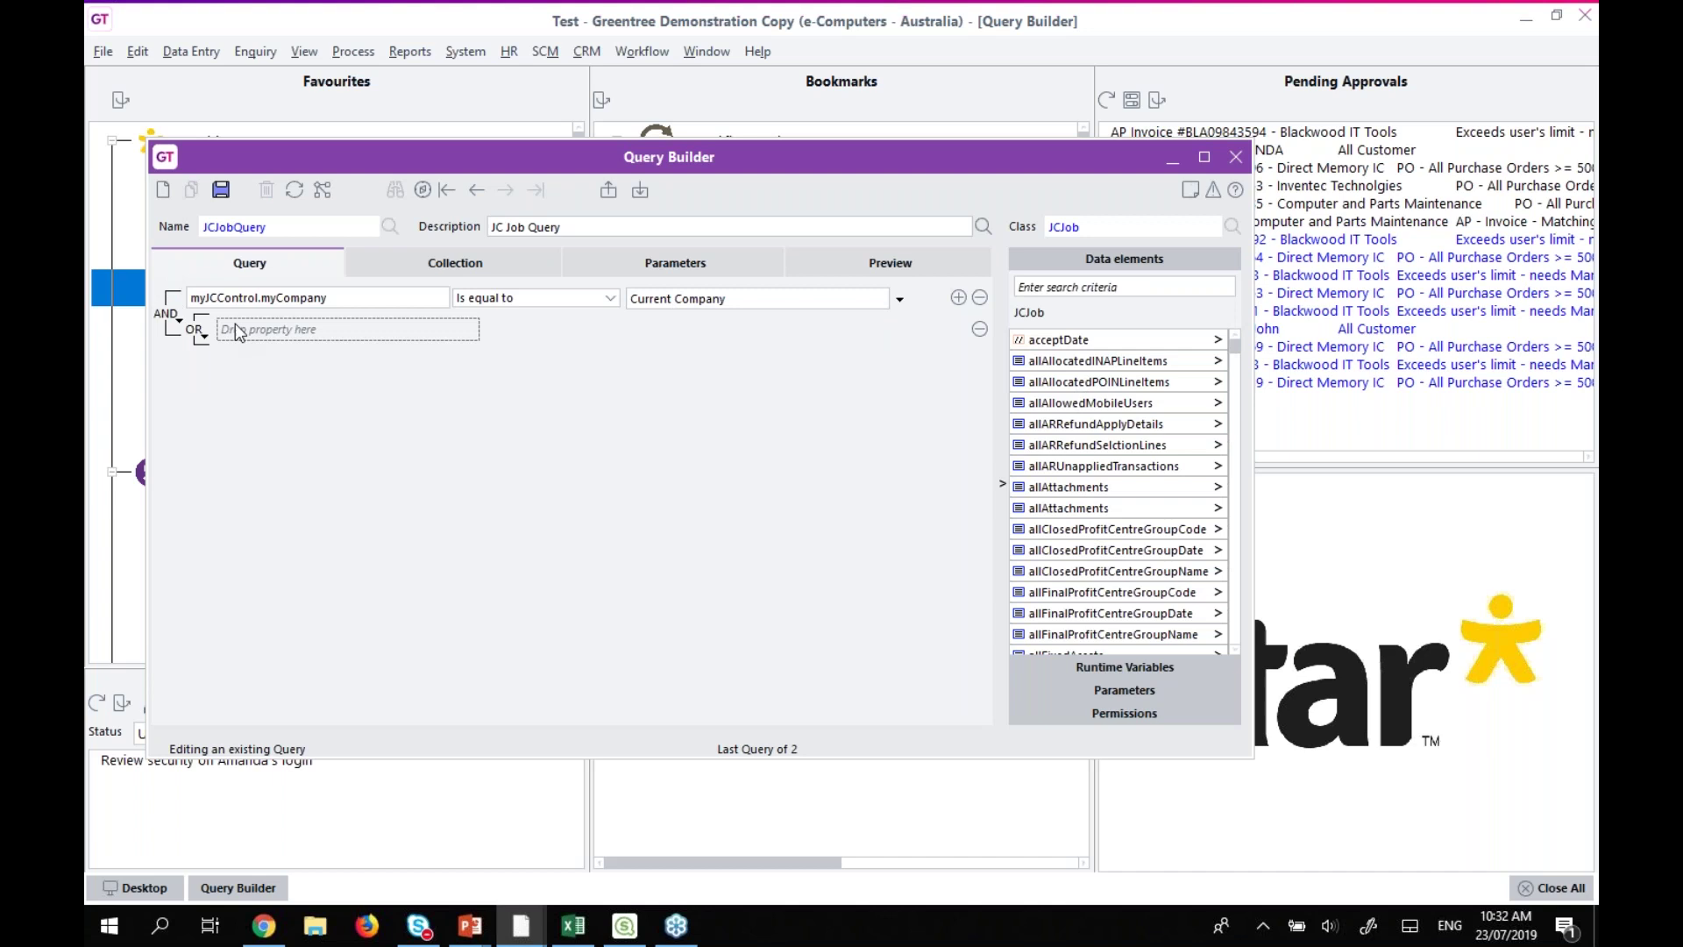
# Find myProfitCentre's code element and drag it into the OR sub-group twice.
pyautogui.click(1094, 285)
pyautogui.write('profit')
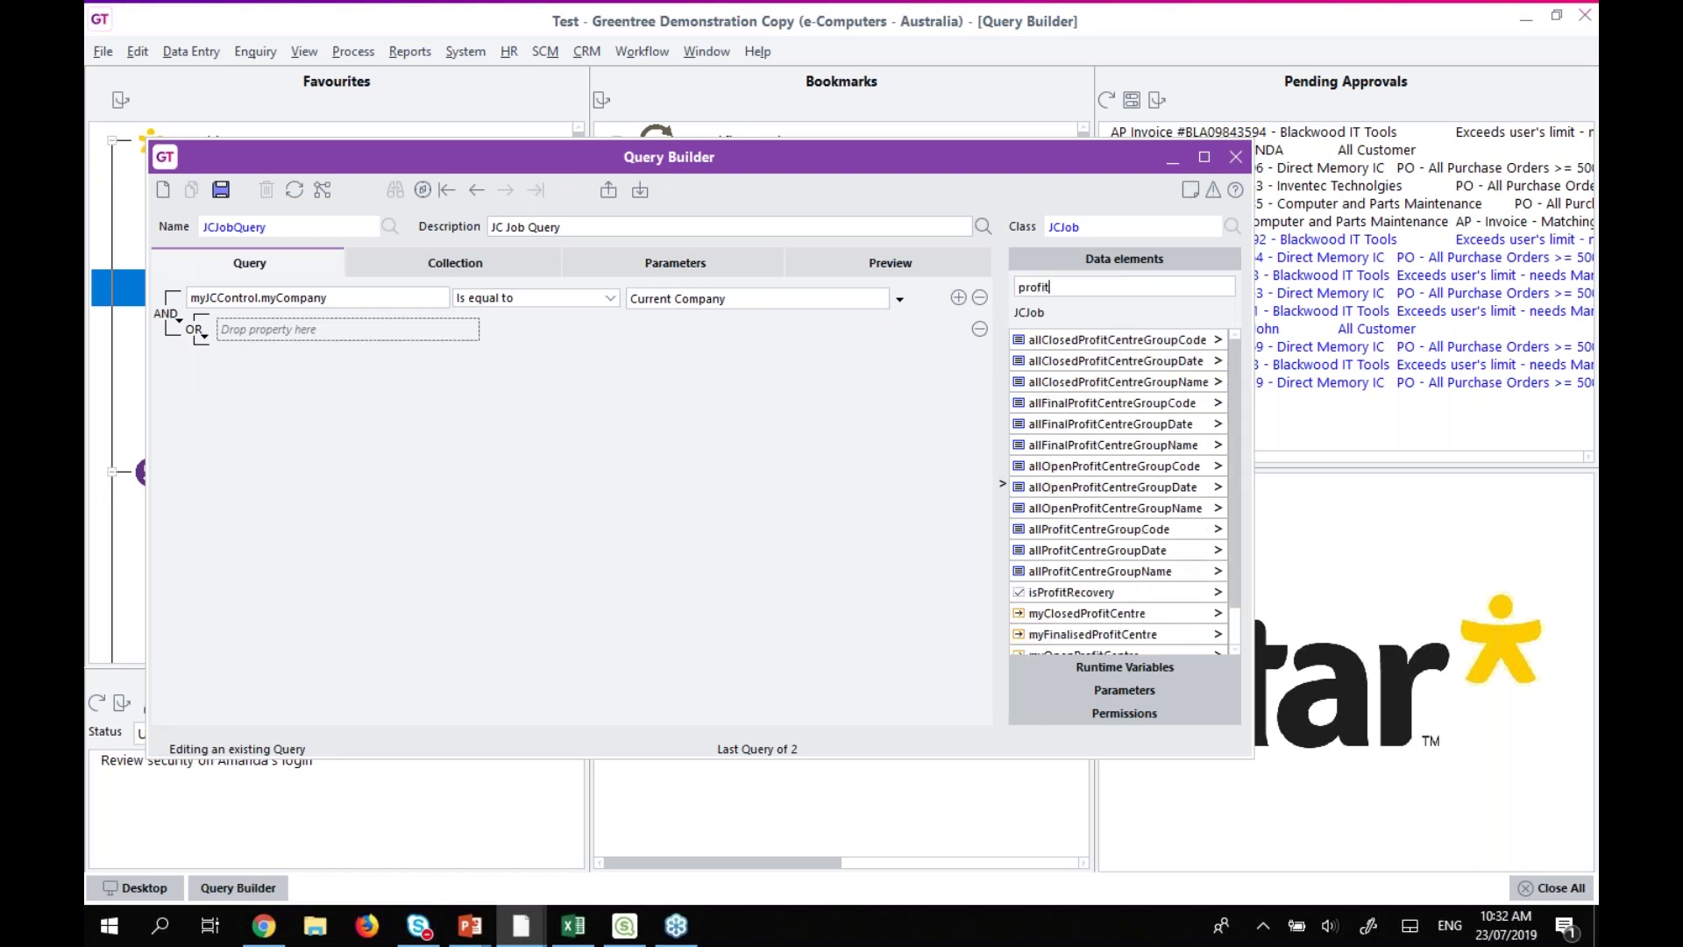
pyautogui.scroll(-1, 1052, 611)
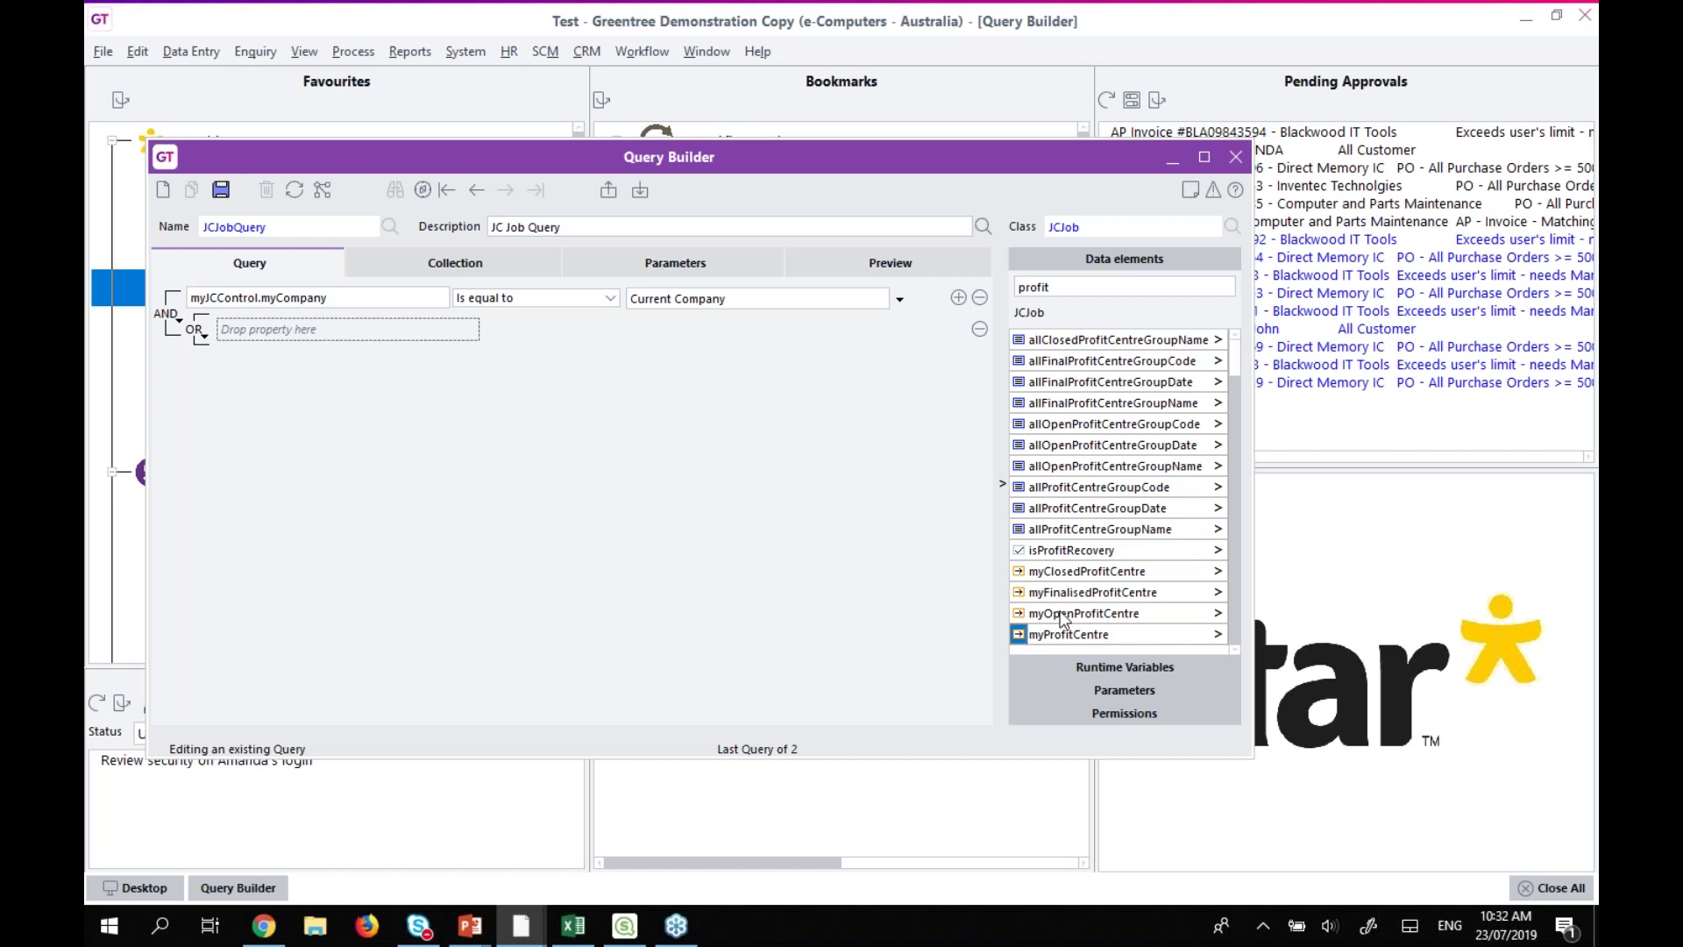
pyautogui.click(1219, 635)
pyautogui.click(1094, 287)
pyautogui.write('code')
pyautogui.moveTo(1057, 405); pyautogui.dragTo(291, 335)
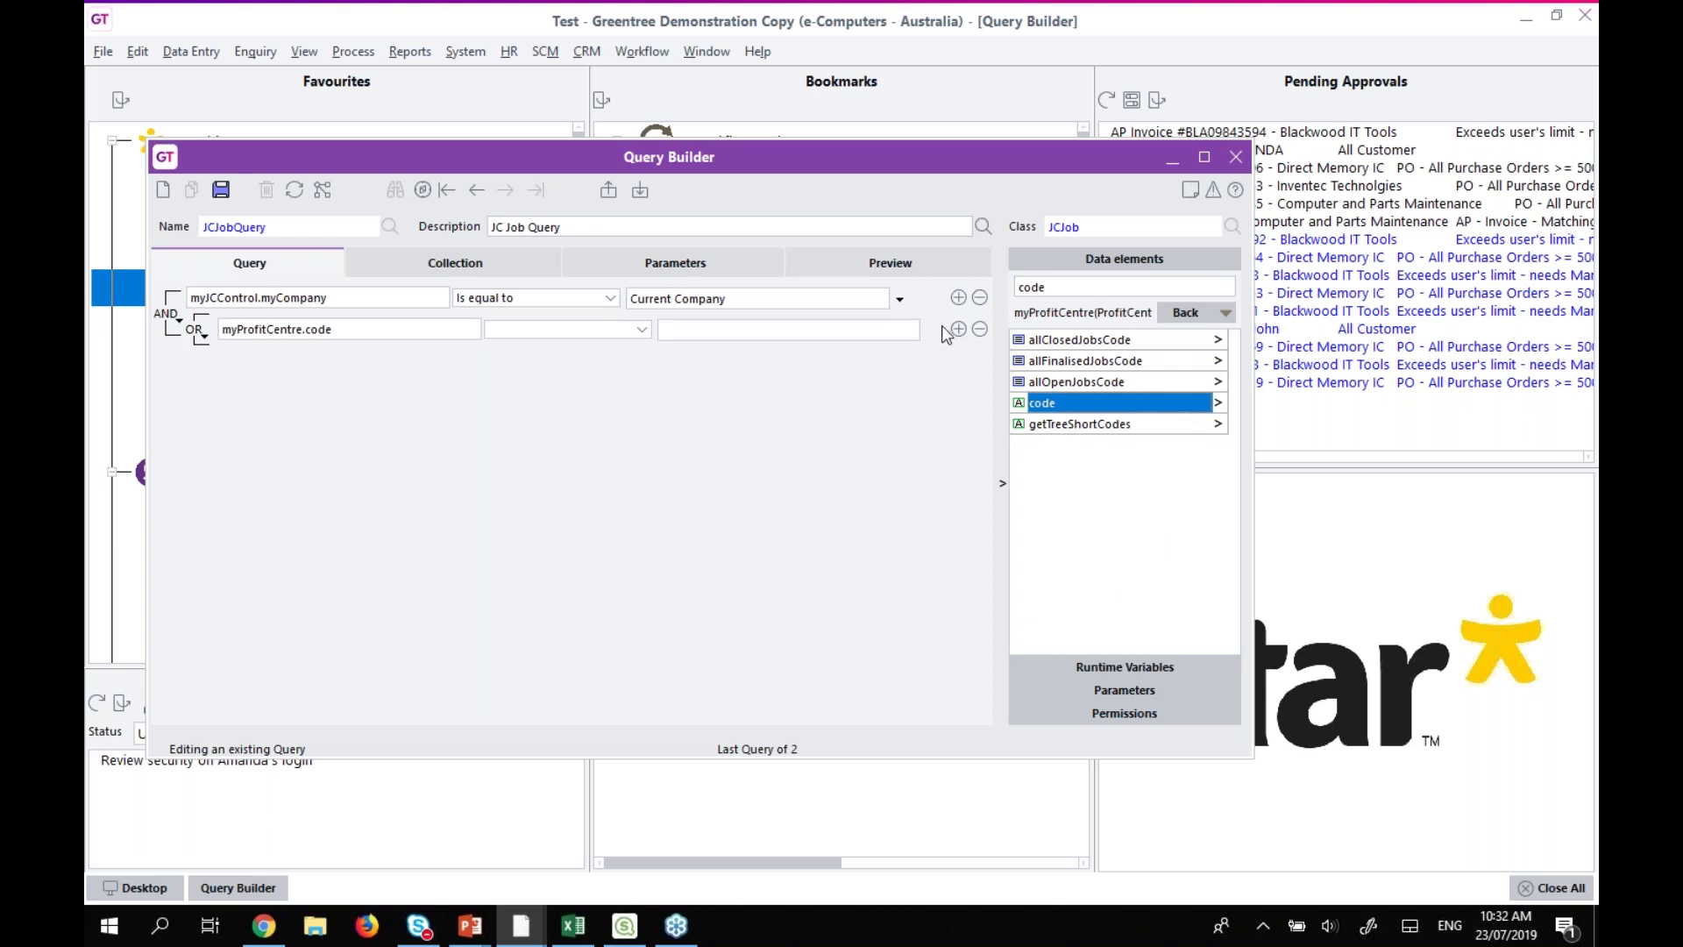
pyautogui.moveTo(1064, 406); pyautogui.dragTo(367, 362)
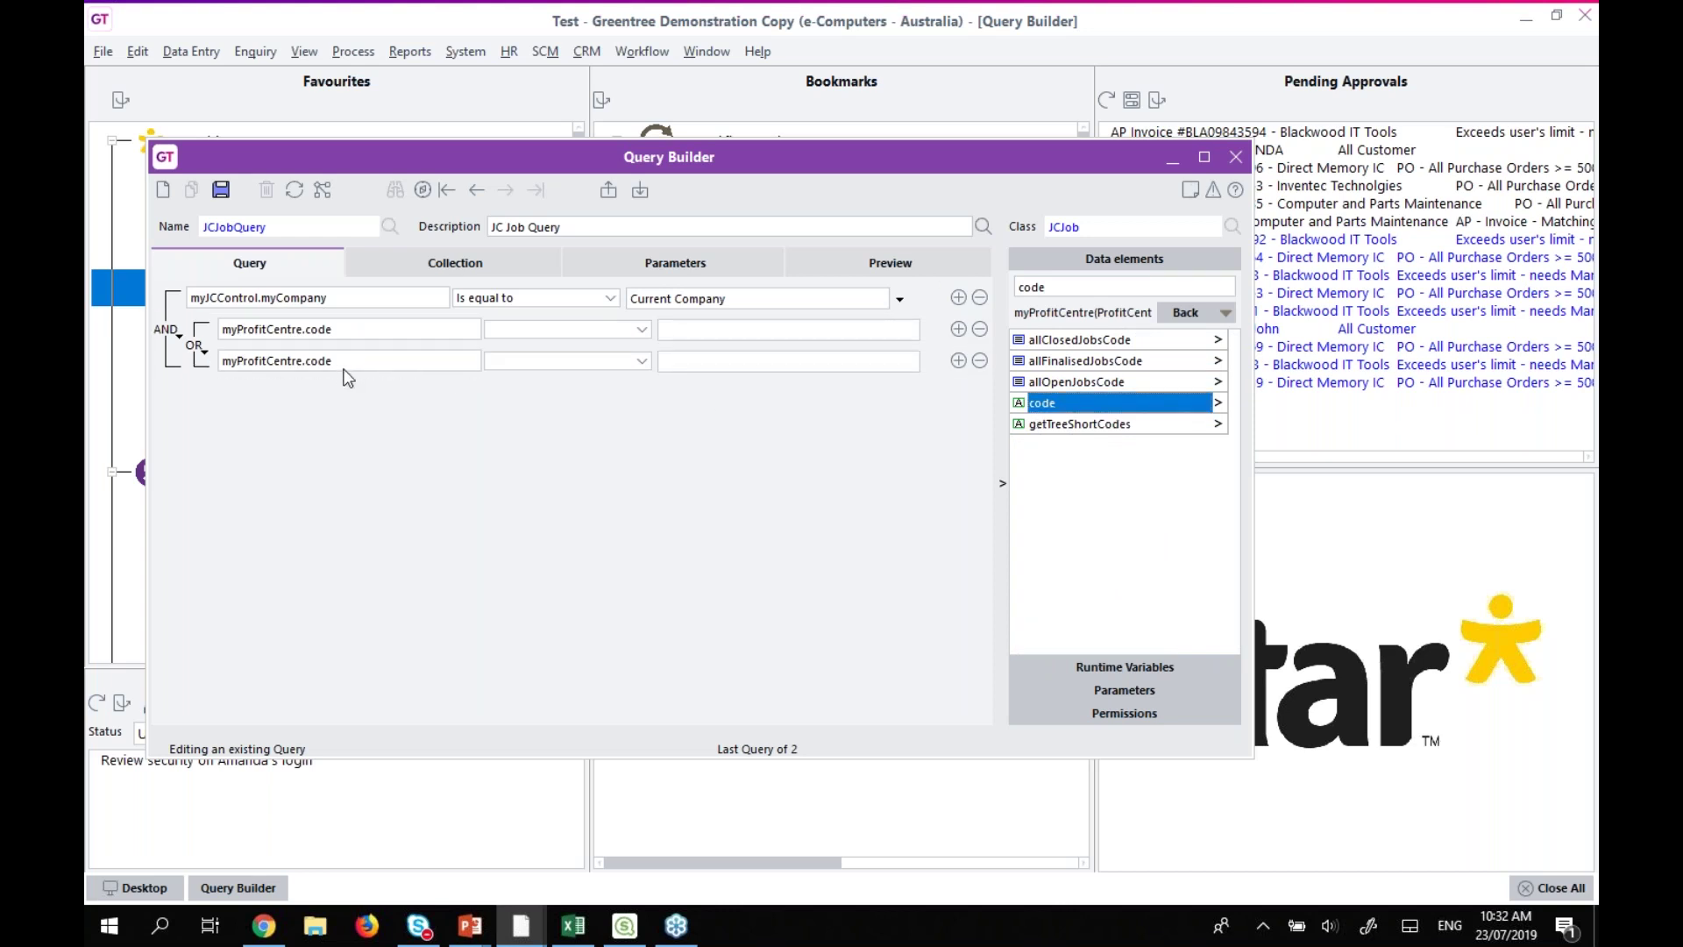
# Set the two code conditions to Is equal to 0101 and 0301.
pyautogui.click(566, 331)
pyautogui.click(547, 351)
pyautogui.click(689, 330)
pyautogui.write('0101')
pyautogui.click(603, 361)
pyautogui.click(542, 380)
pyautogui.click(701, 361)
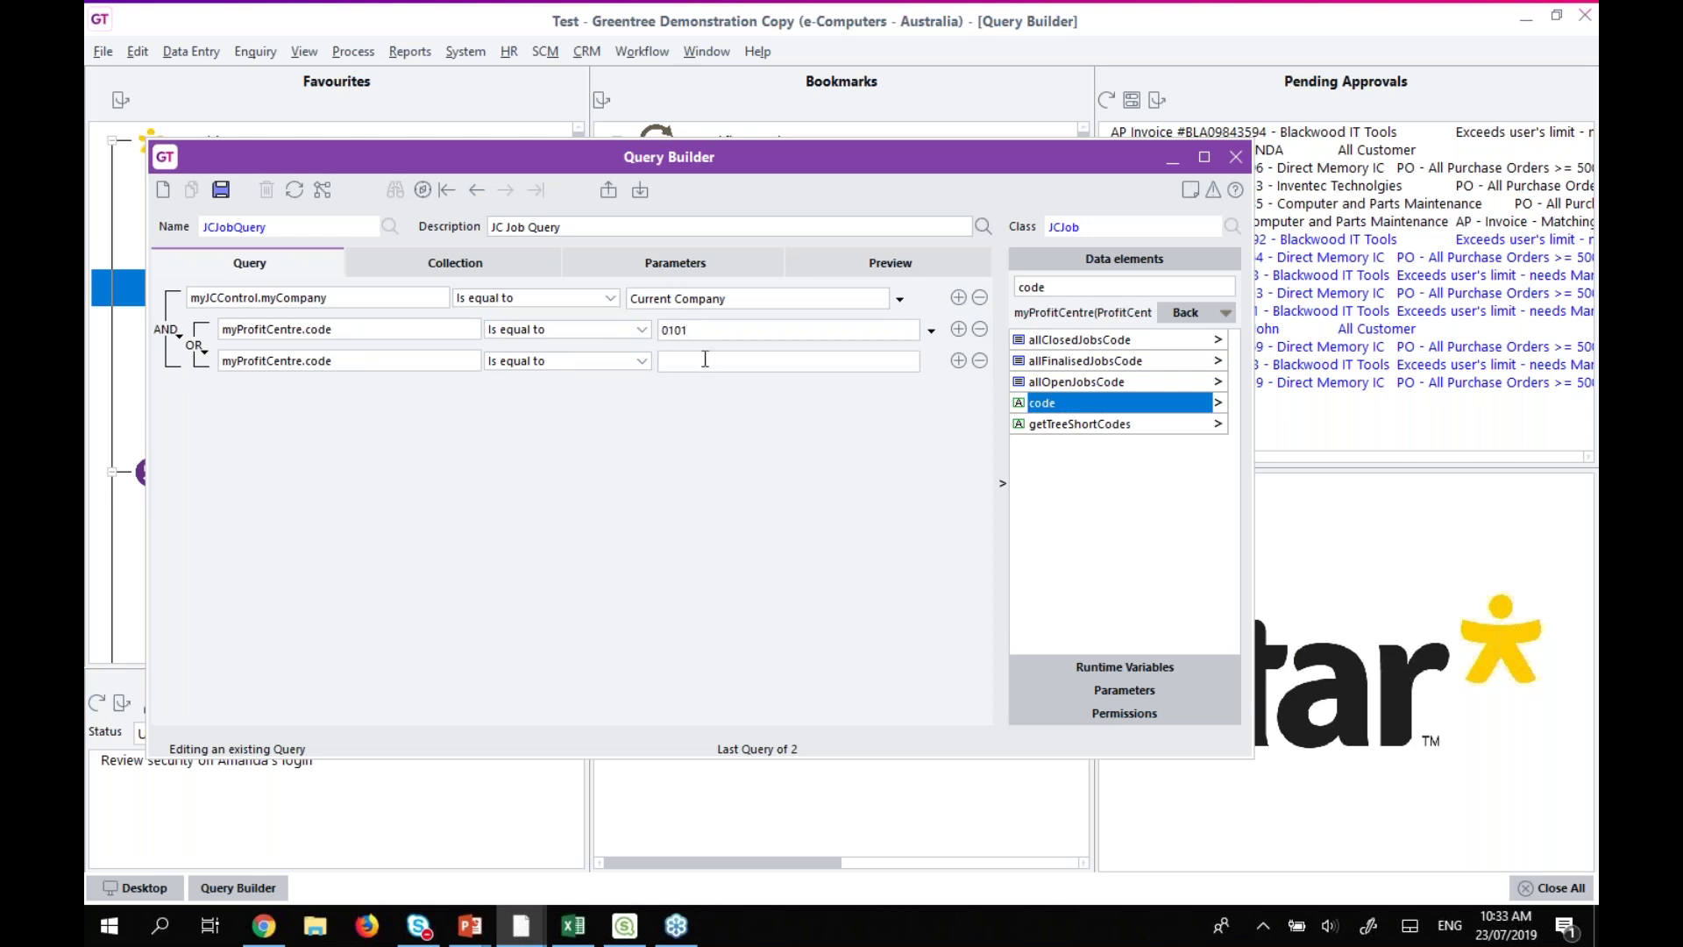
pyautogui.write('0301')
# Look through the OR sub-group's options without changing anything.
pyautogui.click(203, 354)
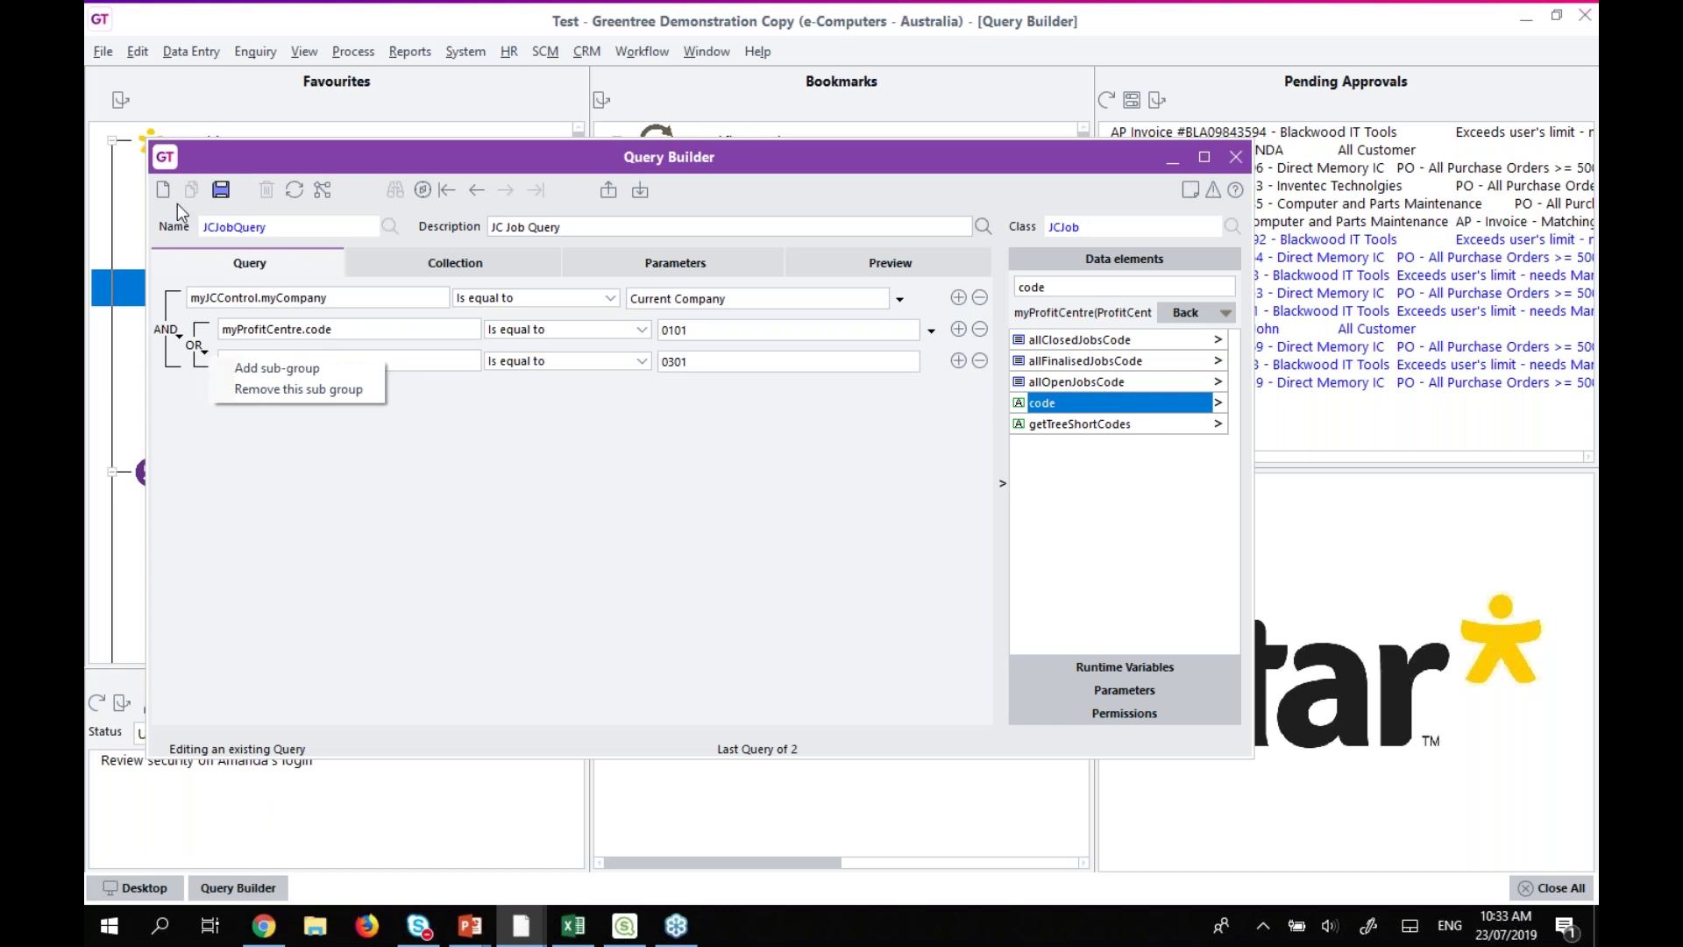
pyautogui.click(246, 487)
pyautogui.click(193, 346)
pyautogui.click(237, 491)
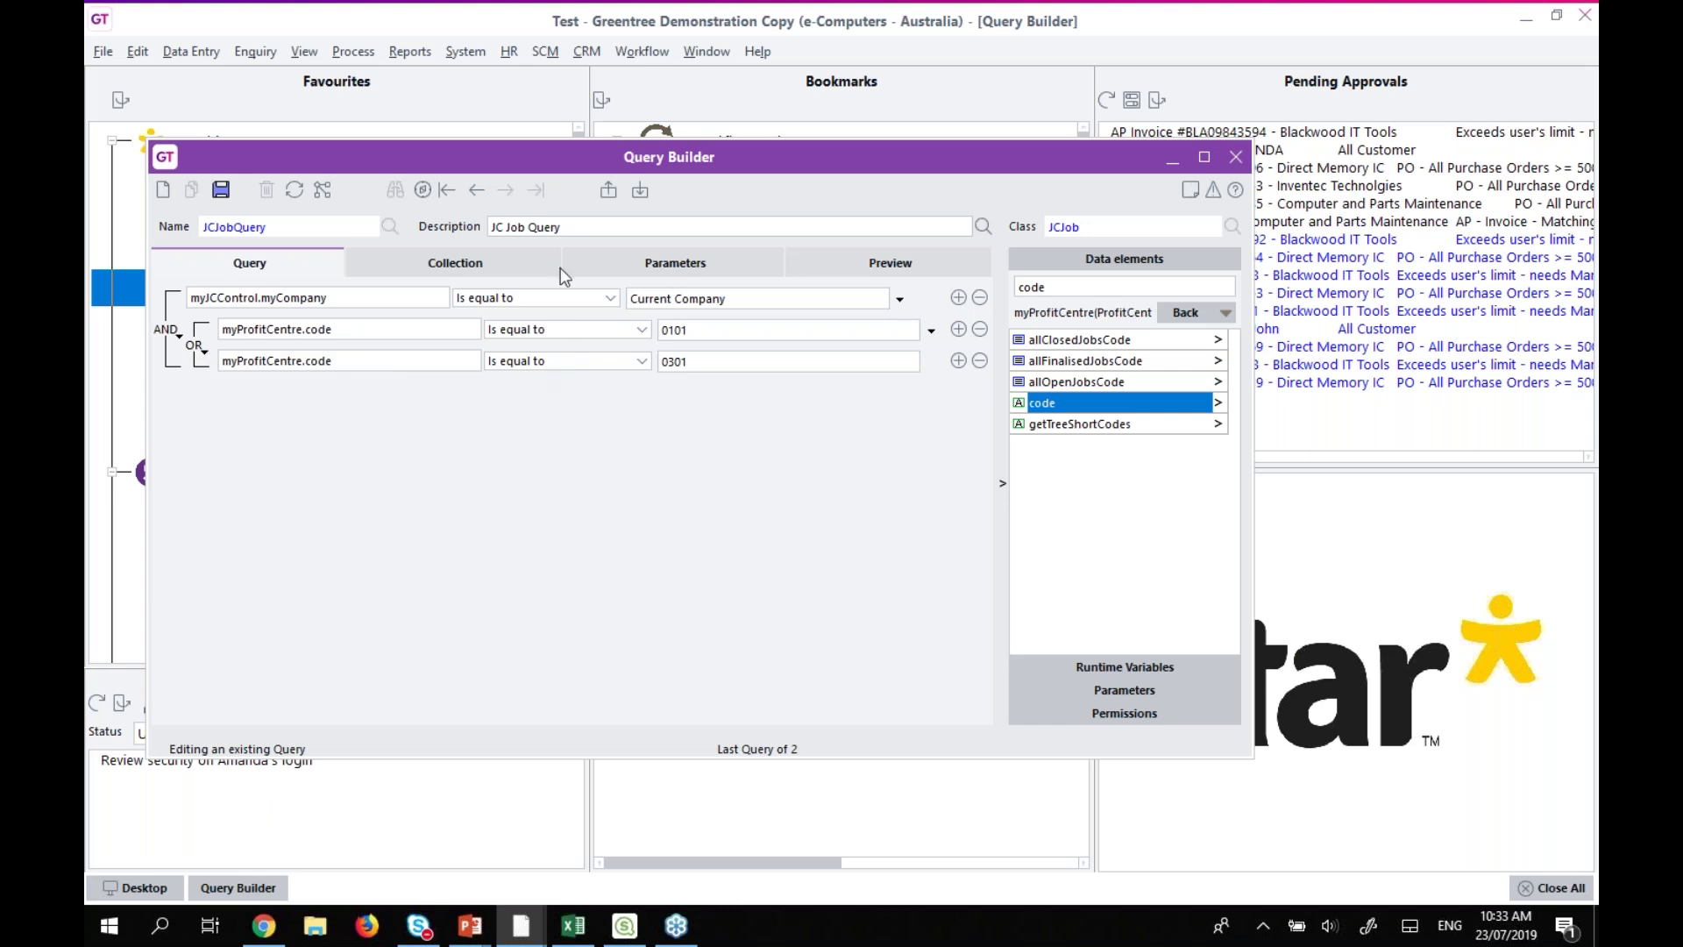
# Discard the unsaved profit centre edits and load JC Job Manager Query, showing its runtime variables.
pyautogui.click(295, 191)
pyautogui.click(838, 487)
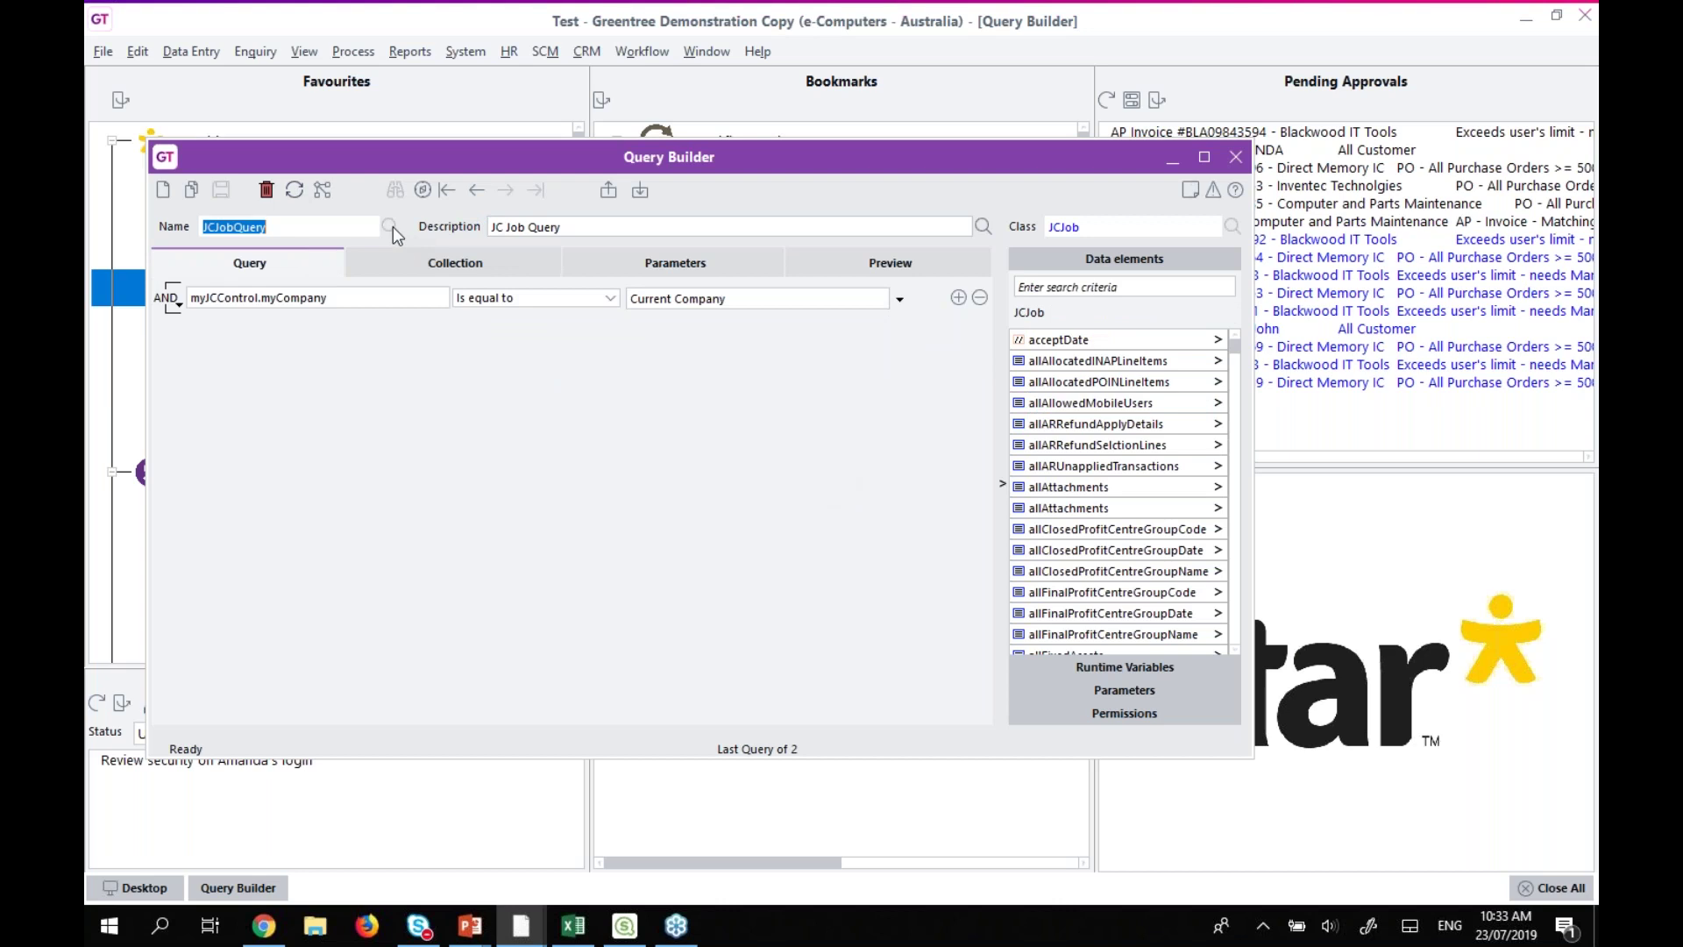
pyautogui.click(983, 226)
pyautogui.click(545, 246)
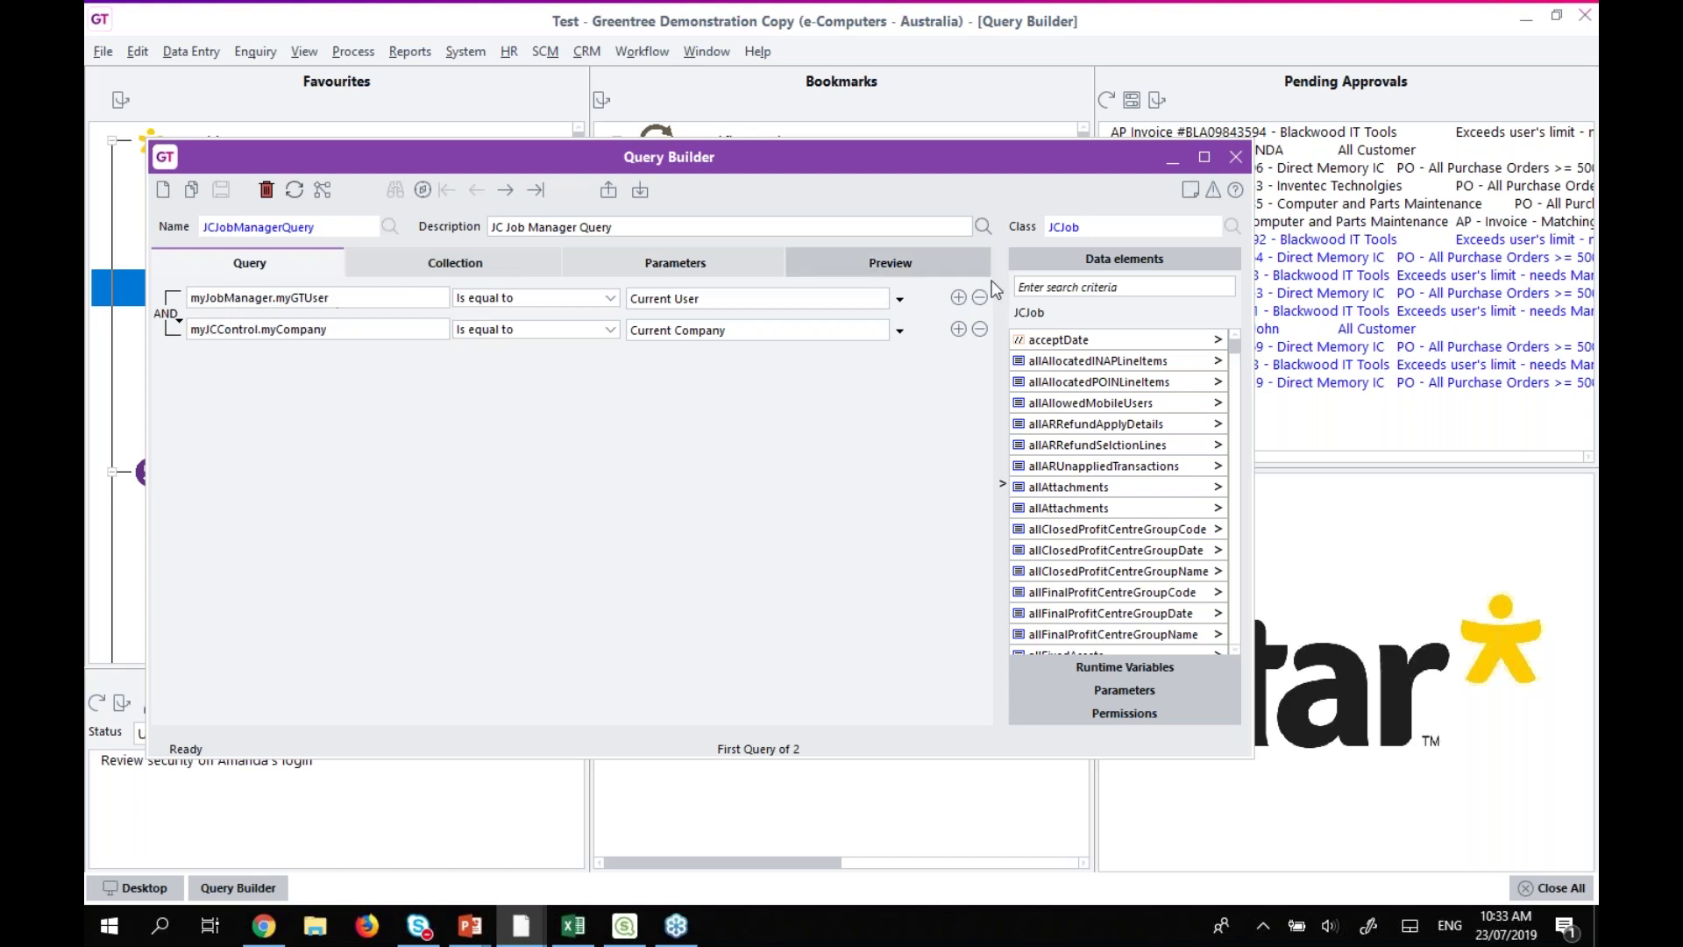
pyautogui.click(1126, 668)
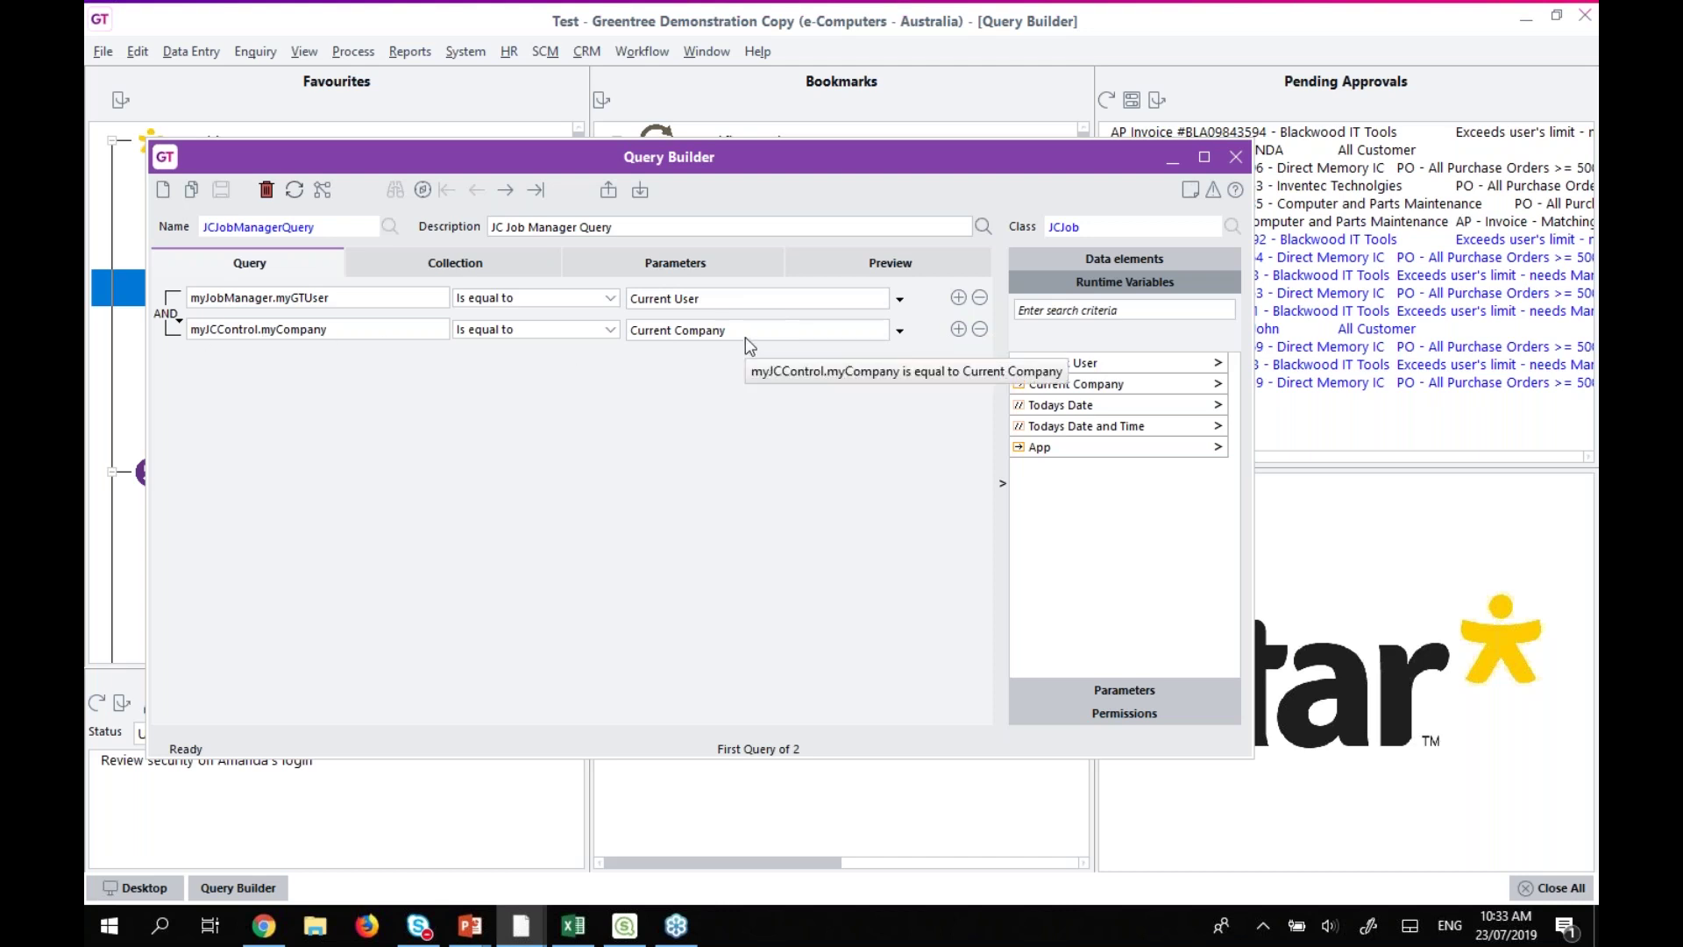
pyautogui.click(847, 260)
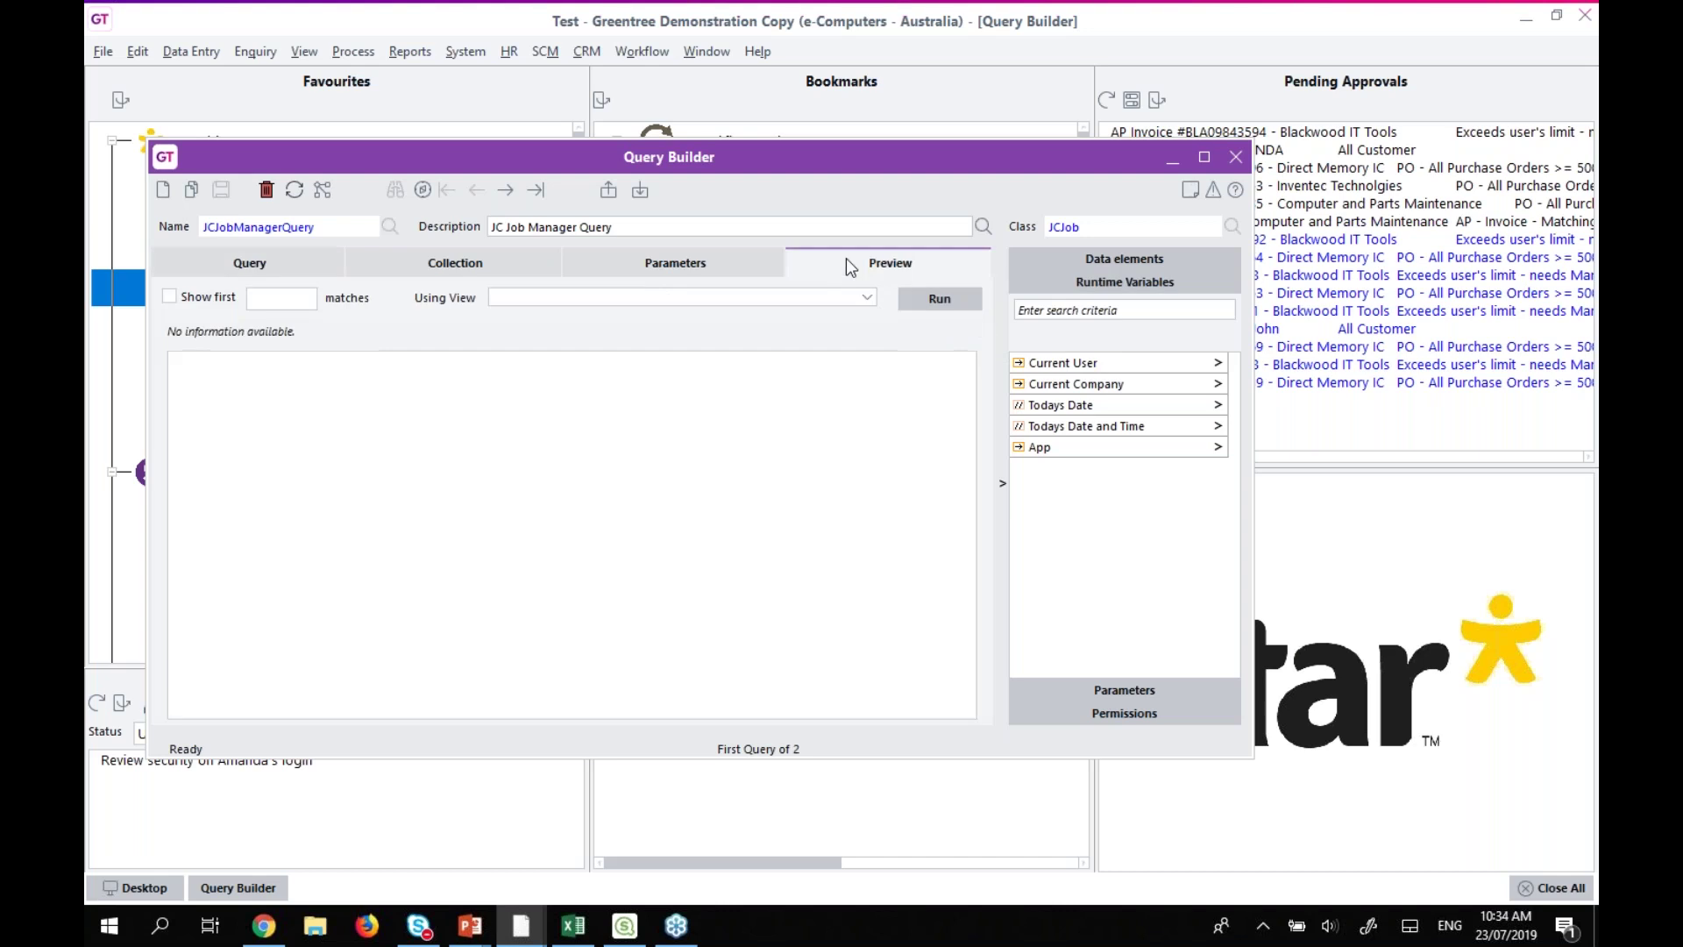
# Preview JCJobManagerQuery through JCJobView, returning two jobs, then start a new blank query.
pyautogui.click(798, 299)
pyautogui.click(567, 315)
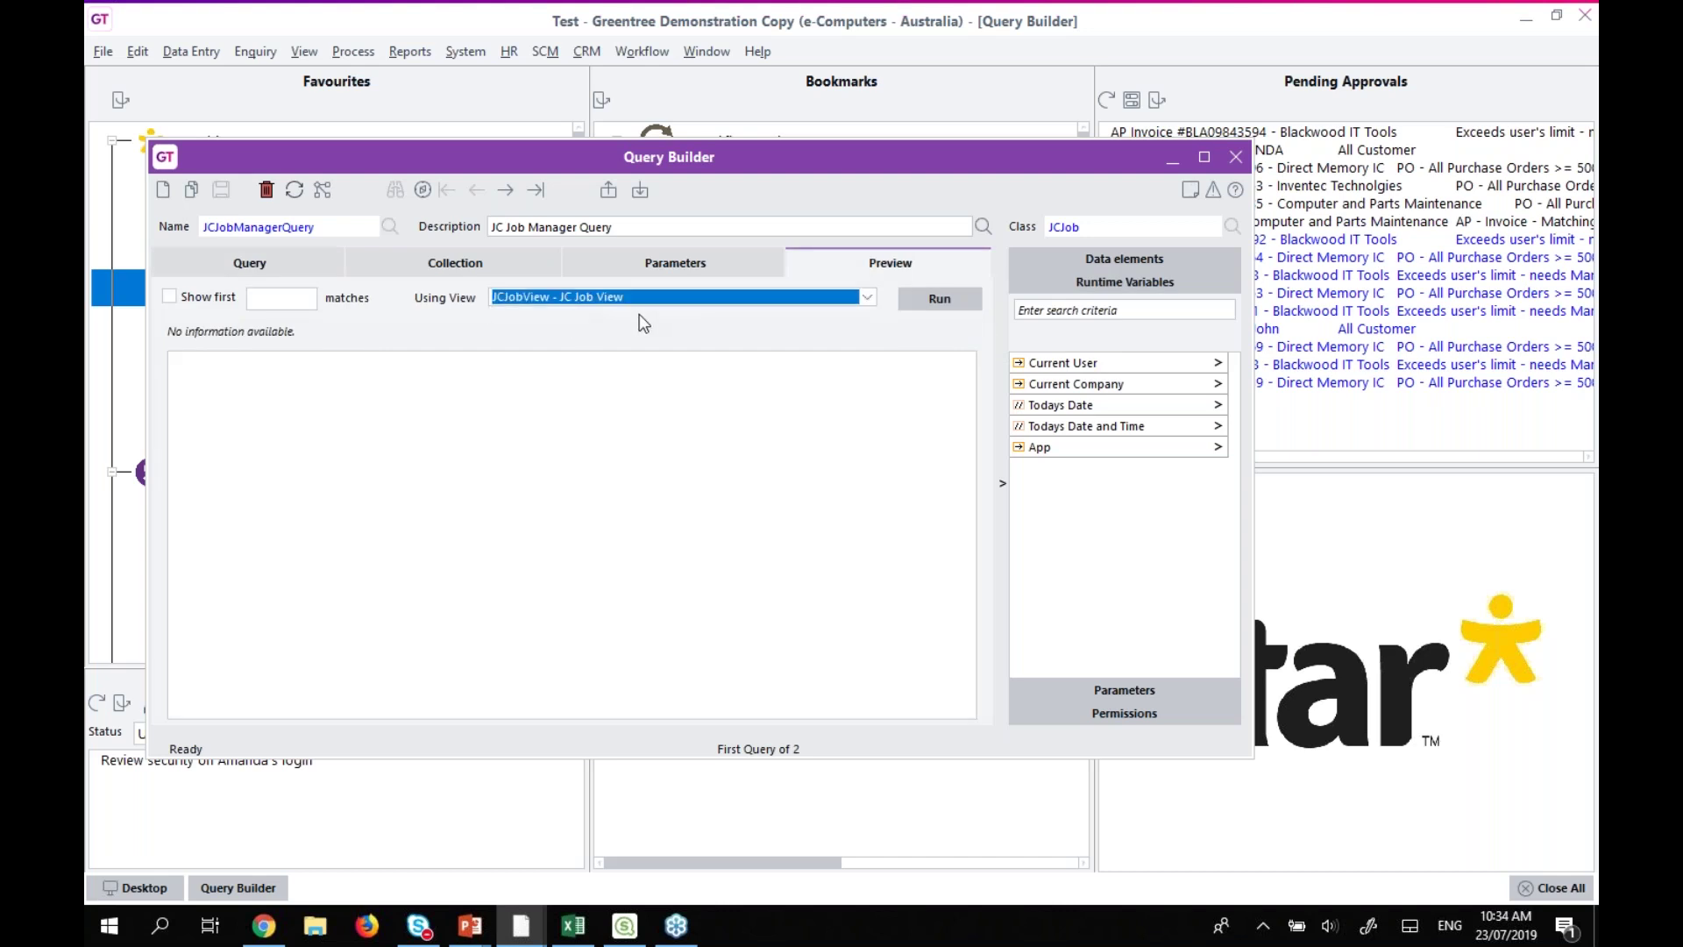
pyautogui.click(936, 300)
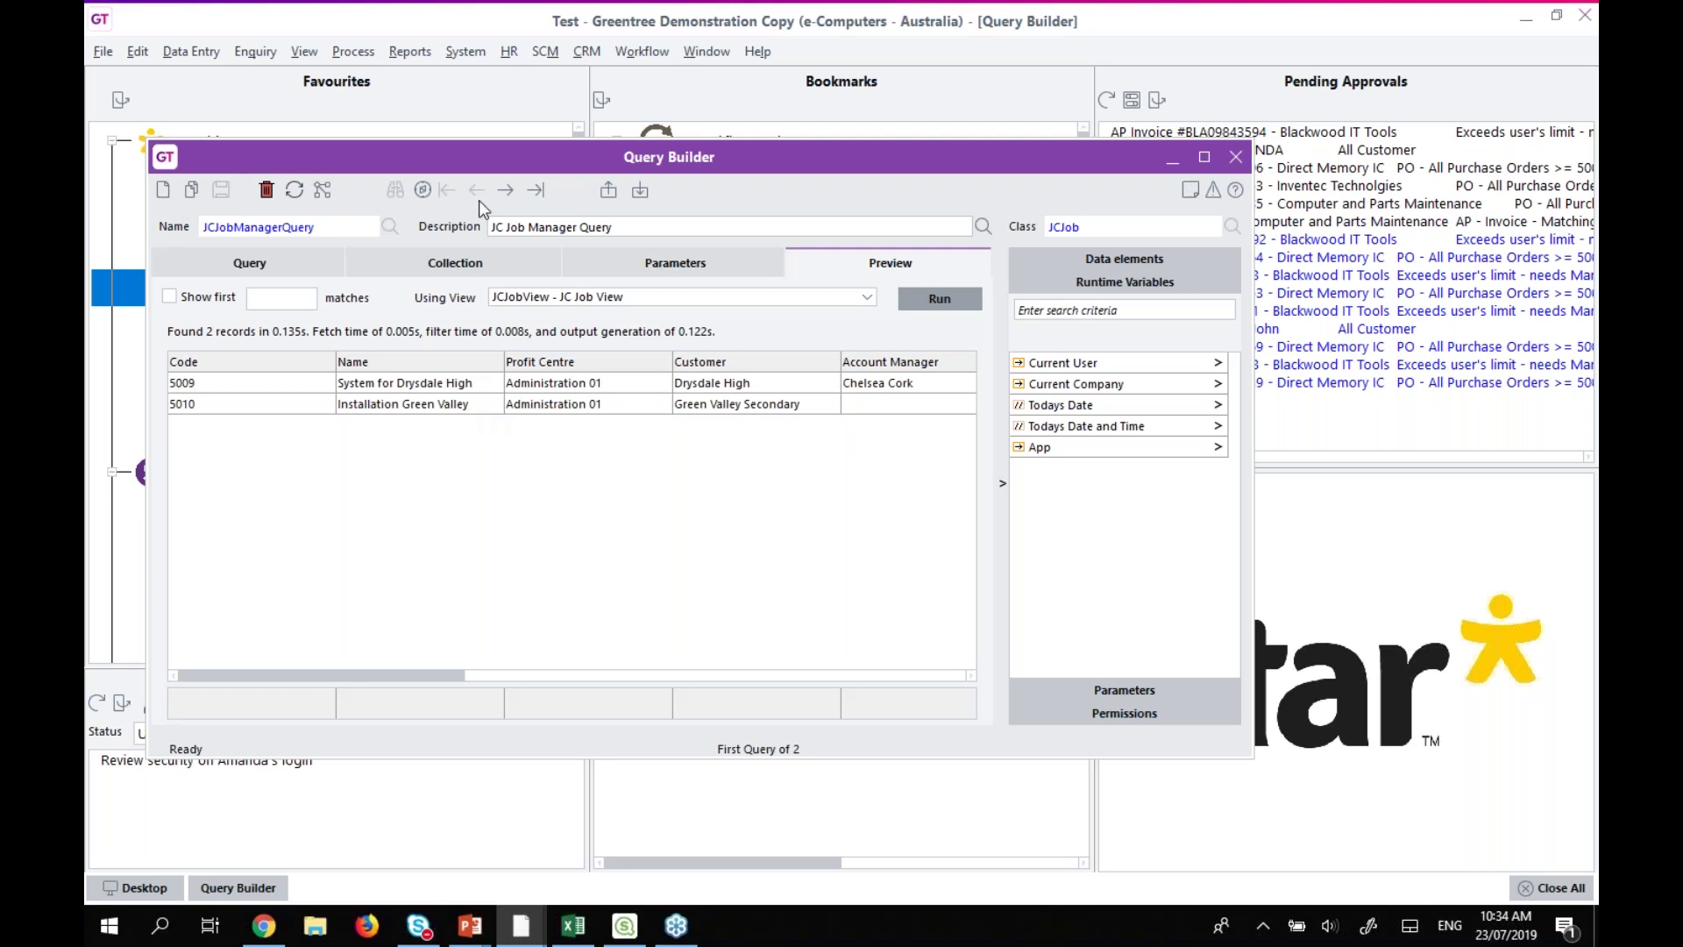
pyautogui.click(163, 190)
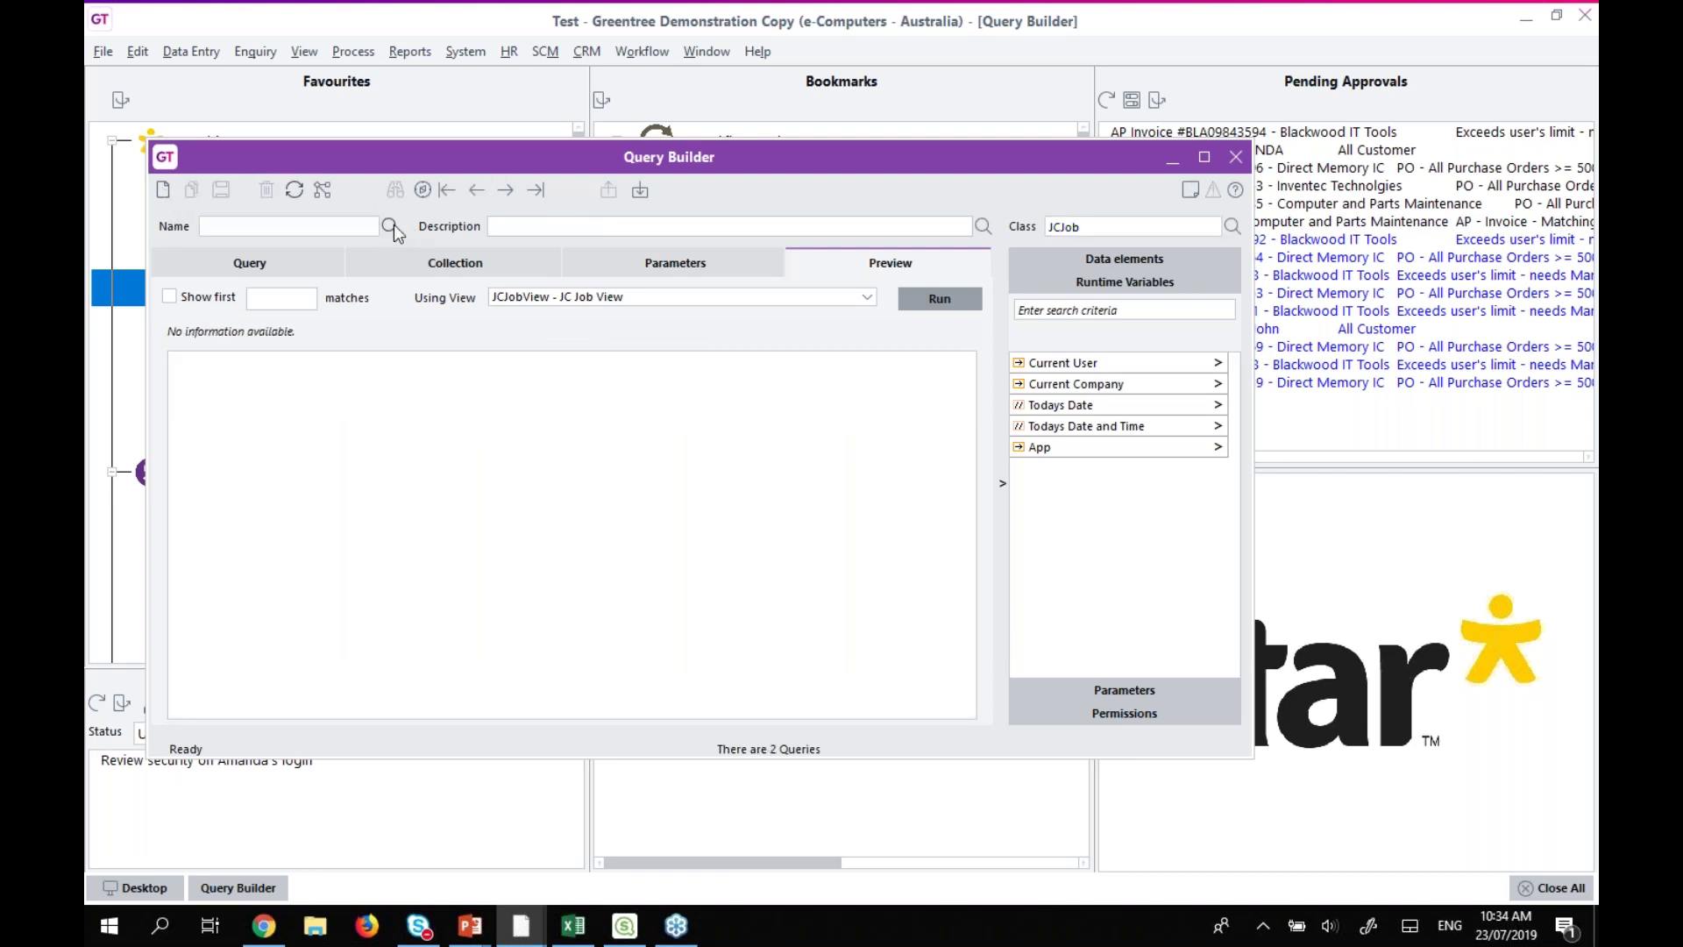
pyautogui.click(390, 226)
# Start a new query and load the CRM Quote Query from the Description lookup.
pyautogui.press('Escape')
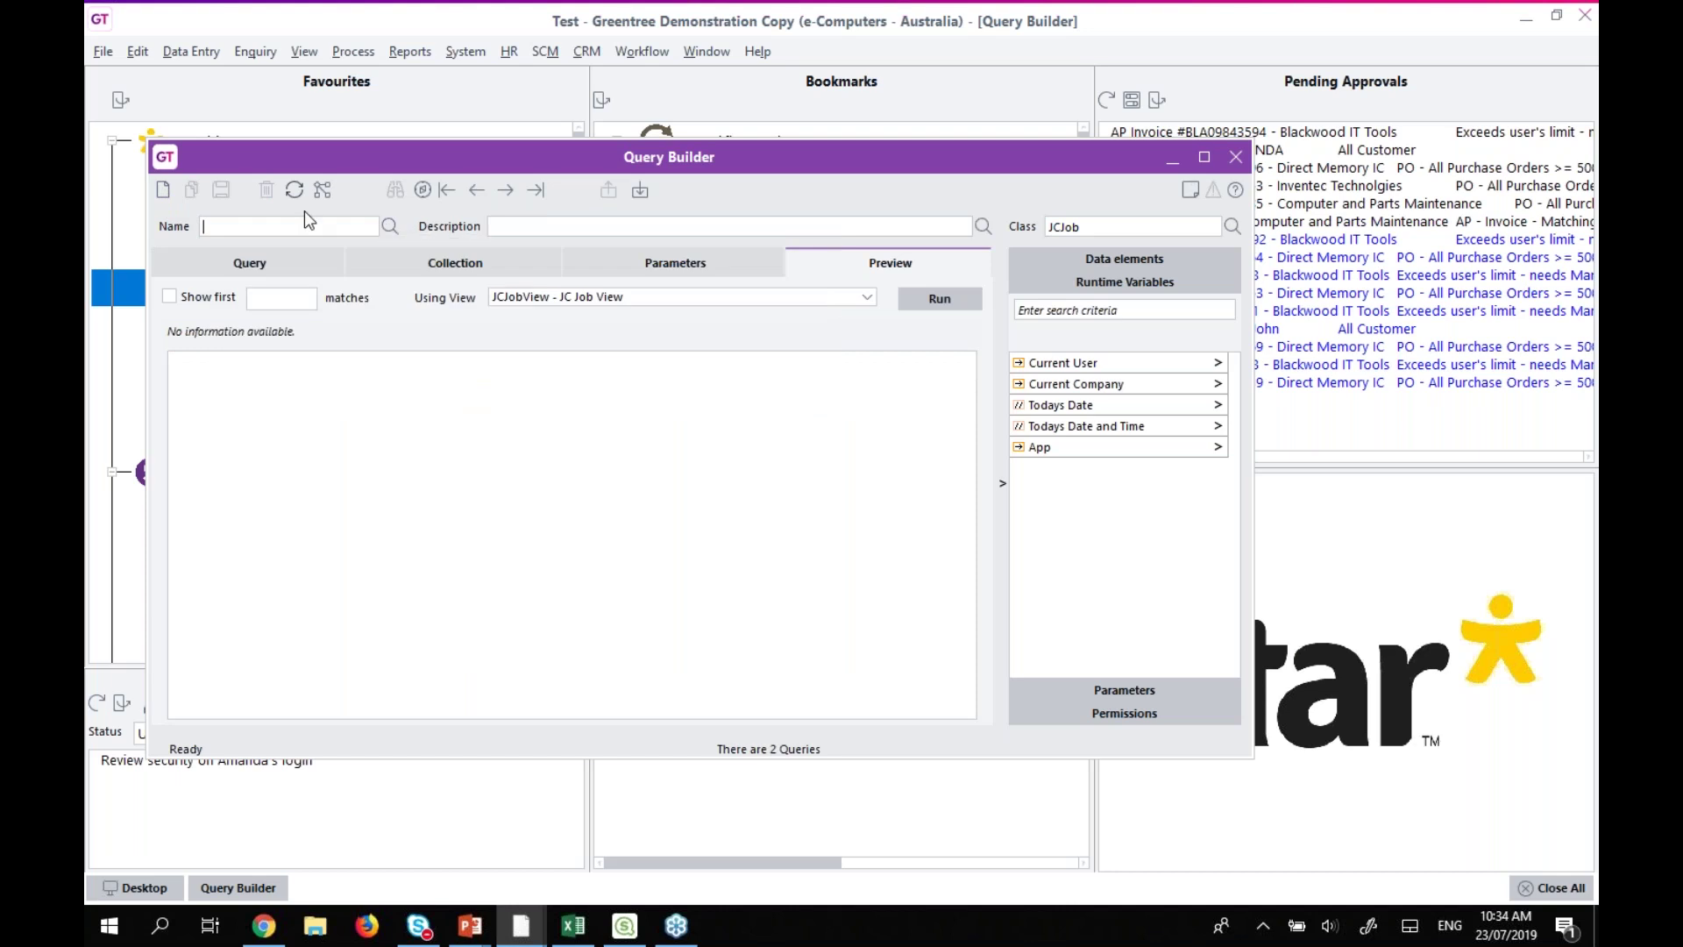
pyautogui.click(163, 189)
pyautogui.click(983, 226)
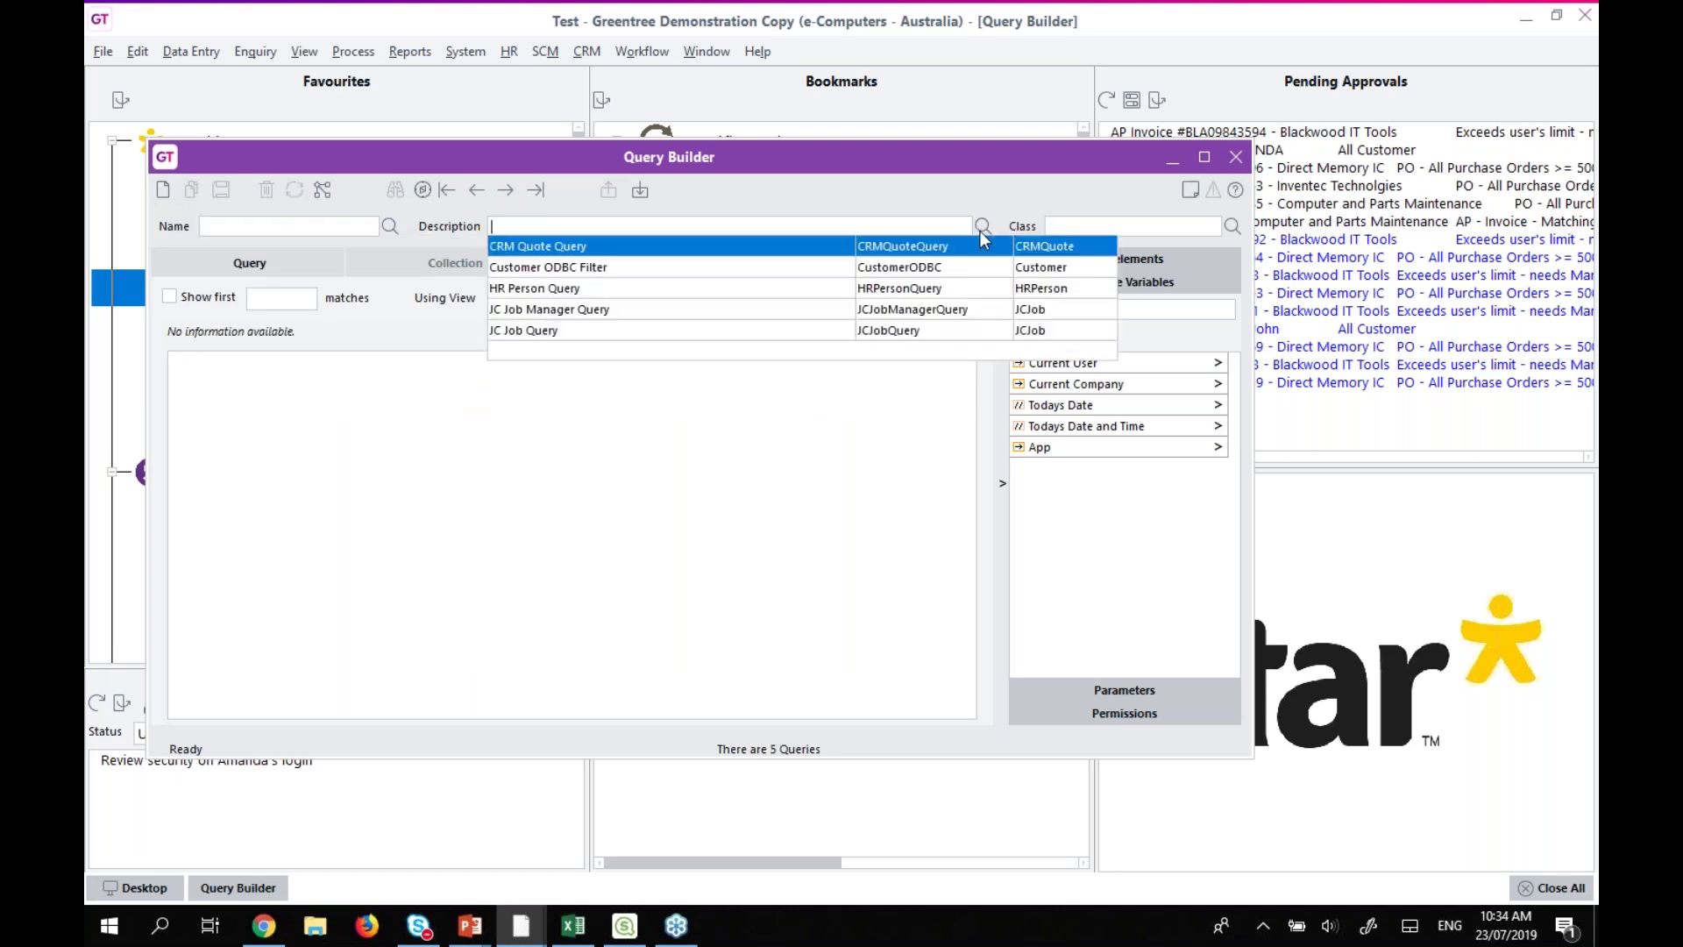
pyautogui.click(516, 248)
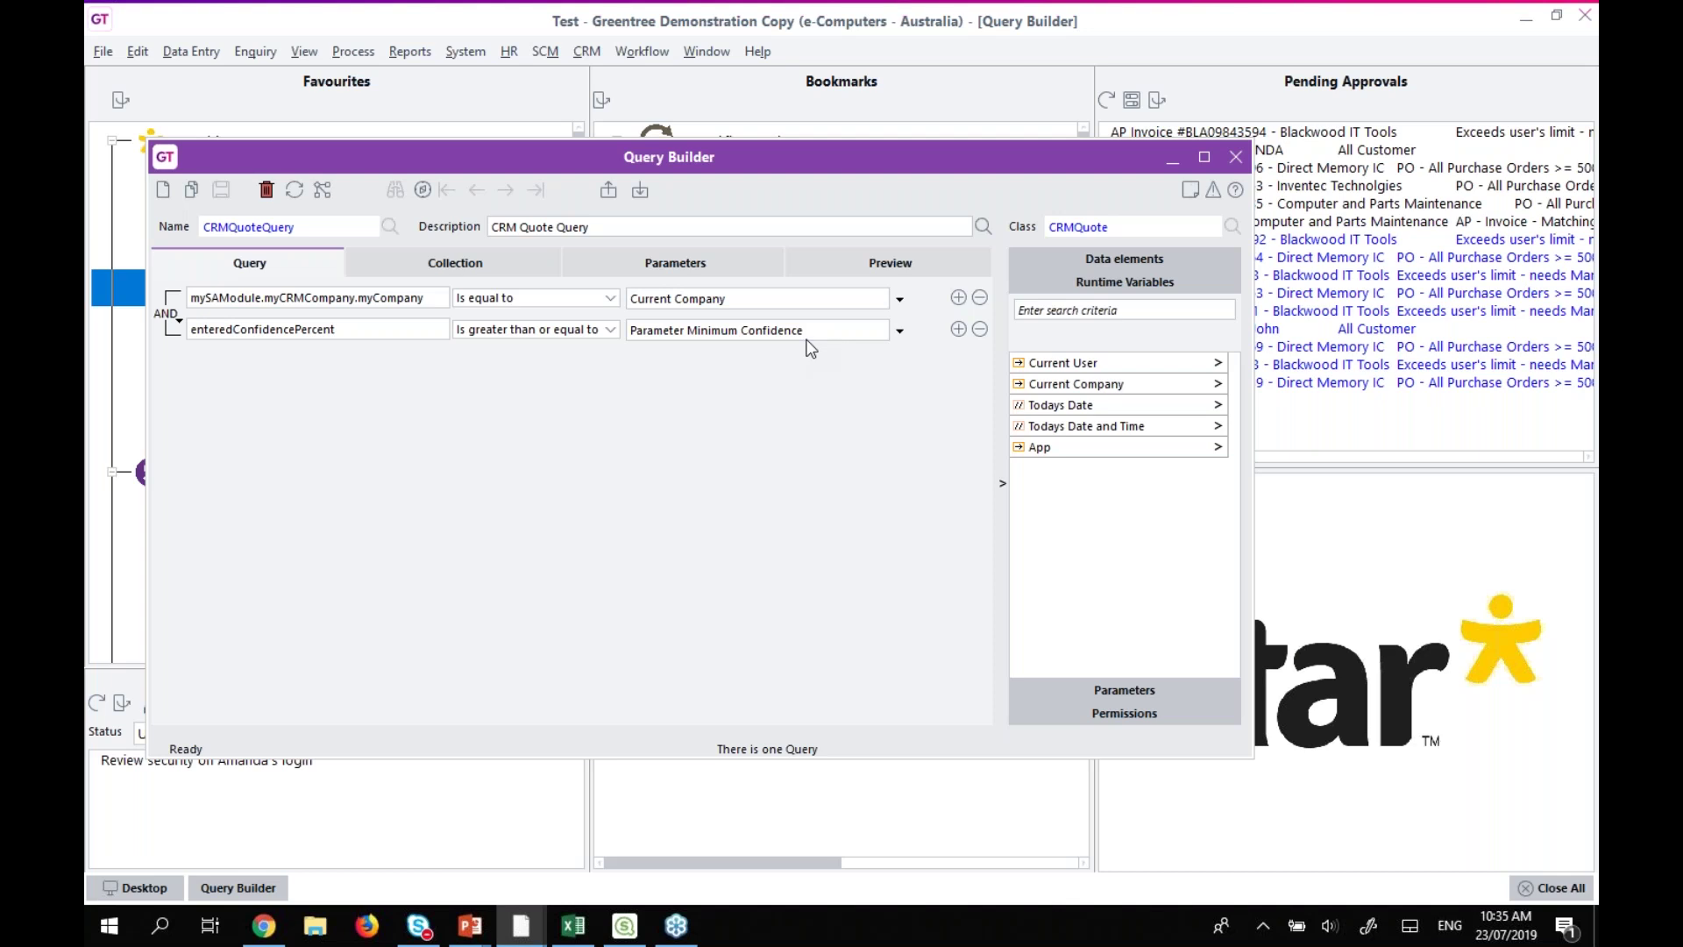
# Review the Minimum Confidence parameter and conditions, then preview through CRMQuoteView.
pyautogui.click(675, 263)
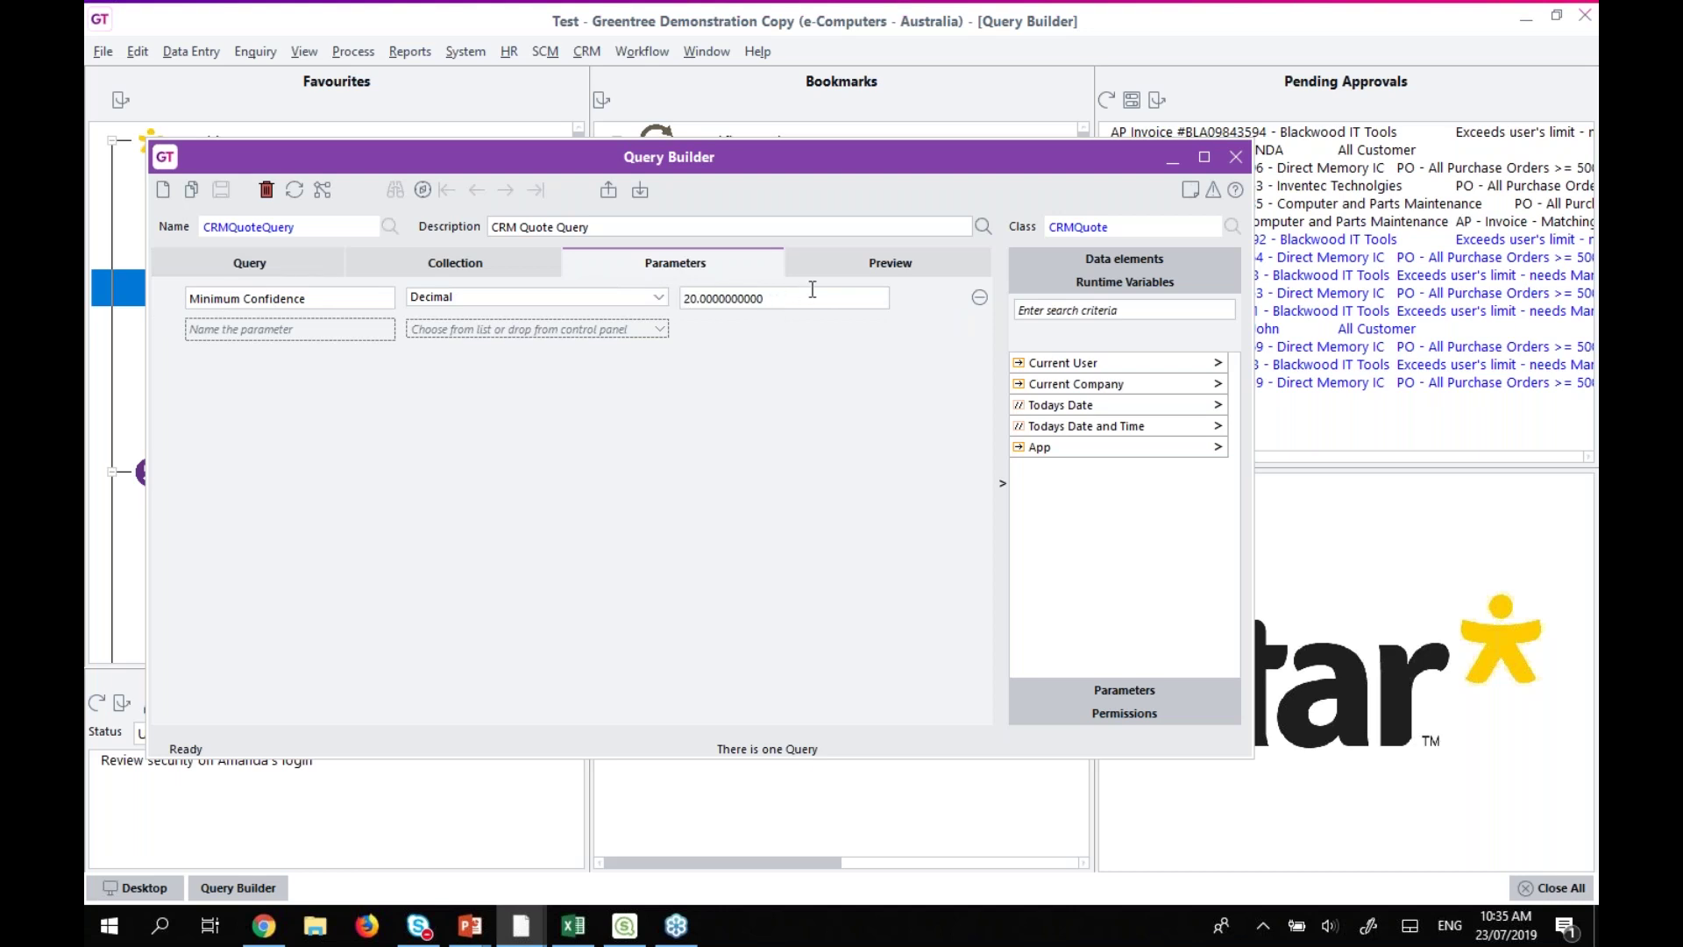
pyautogui.click(320, 269)
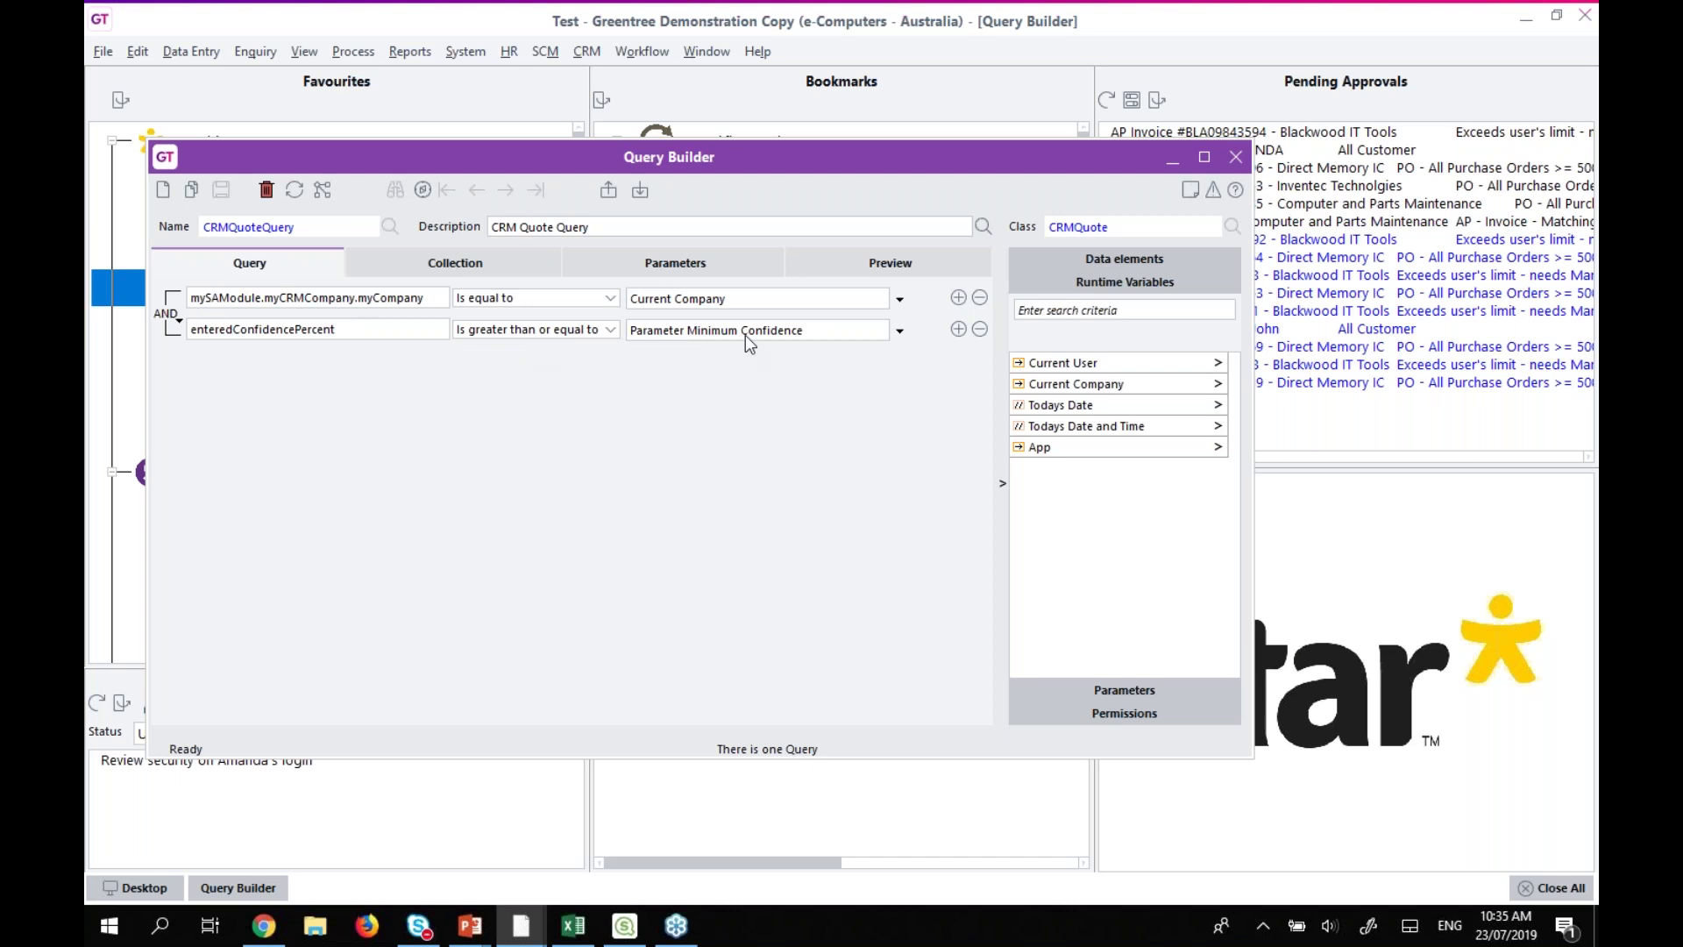
pyautogui.click(1129, 688)
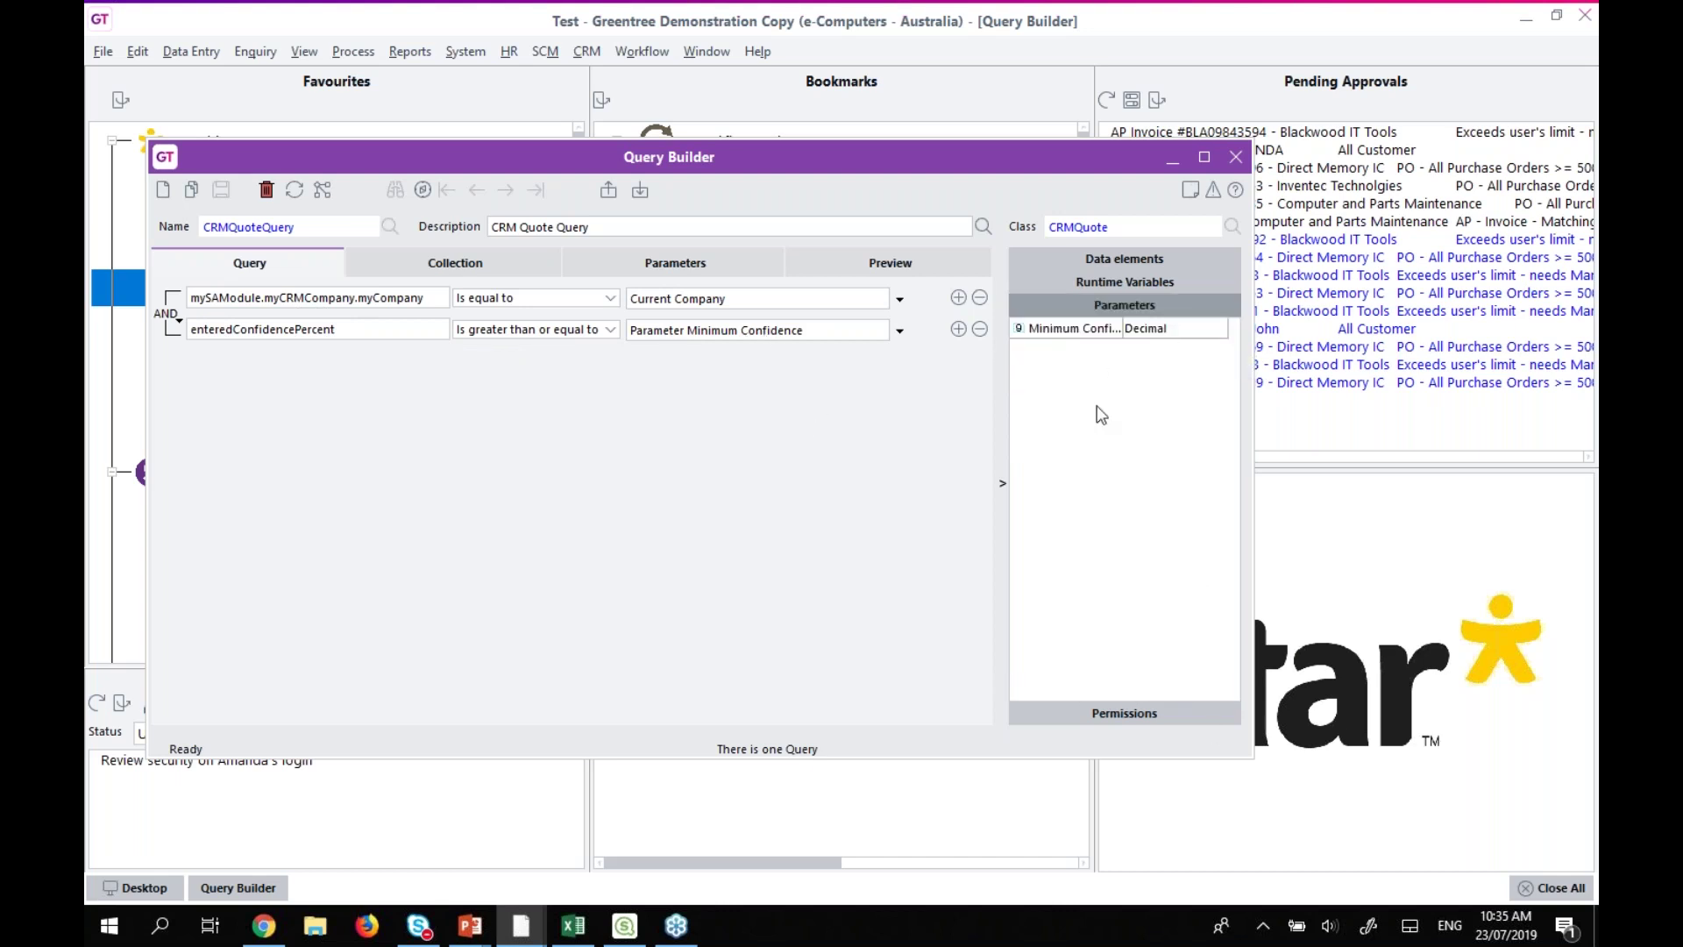
pyautogui.click(893, 263)
pyautogui.click(867, 298)
pyautogui.click(674, 314)
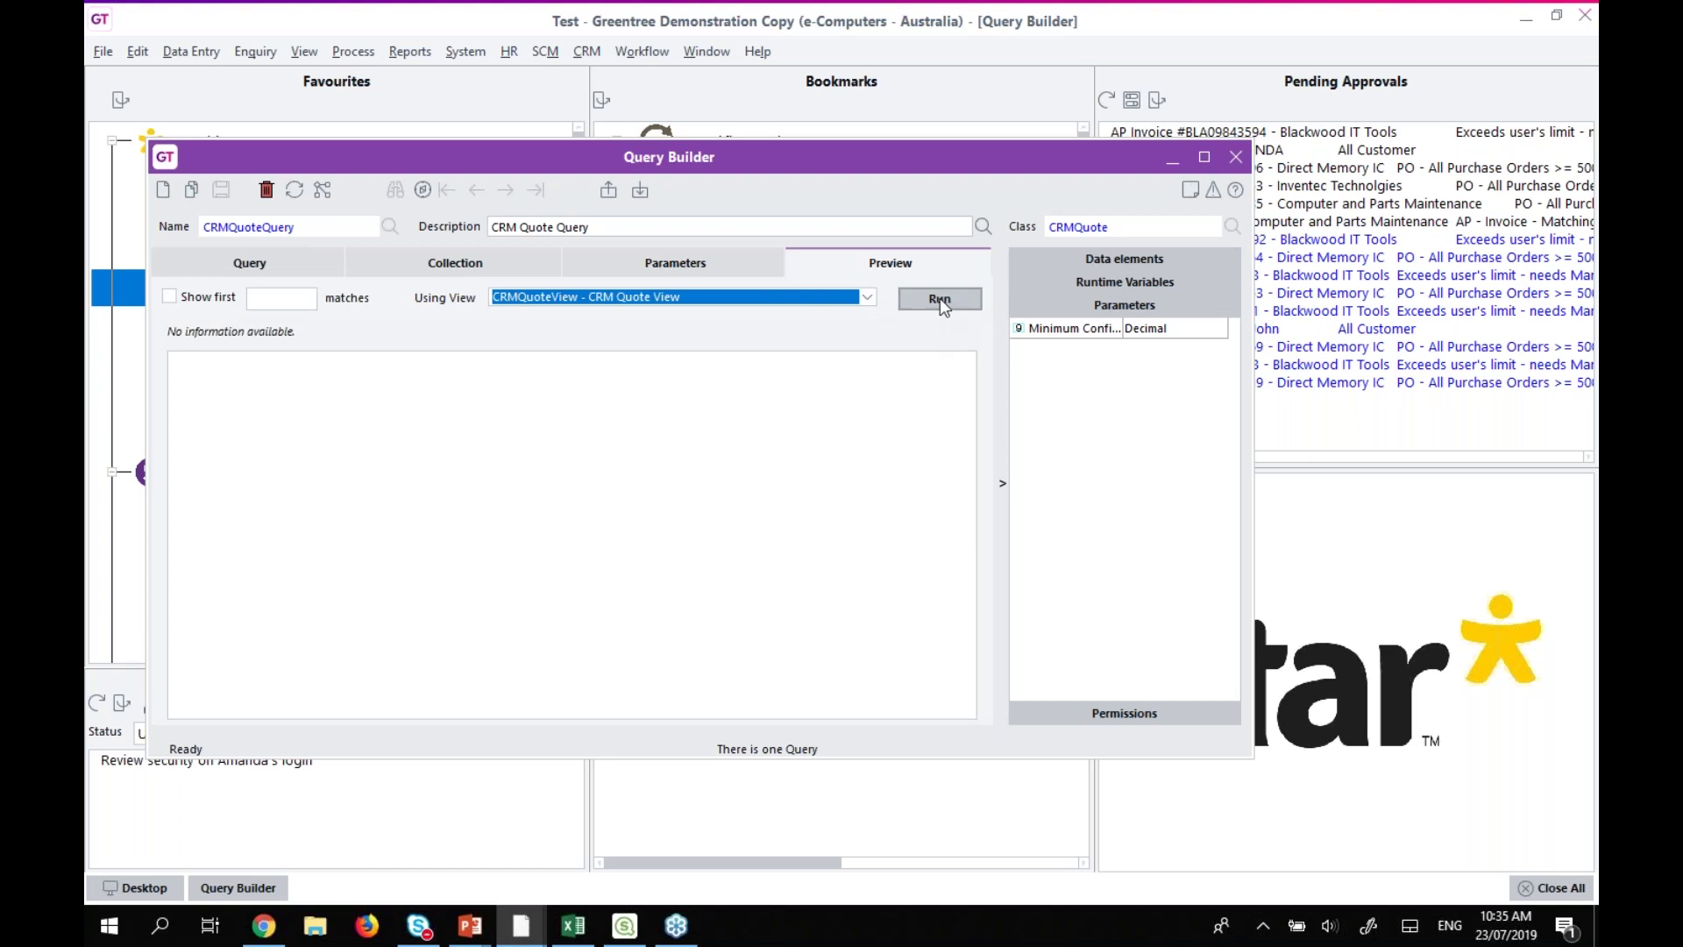
# Run the preview at minimum confidence 20, maximise the window, then rerun at 5.
pyautogui.click(940, 300)
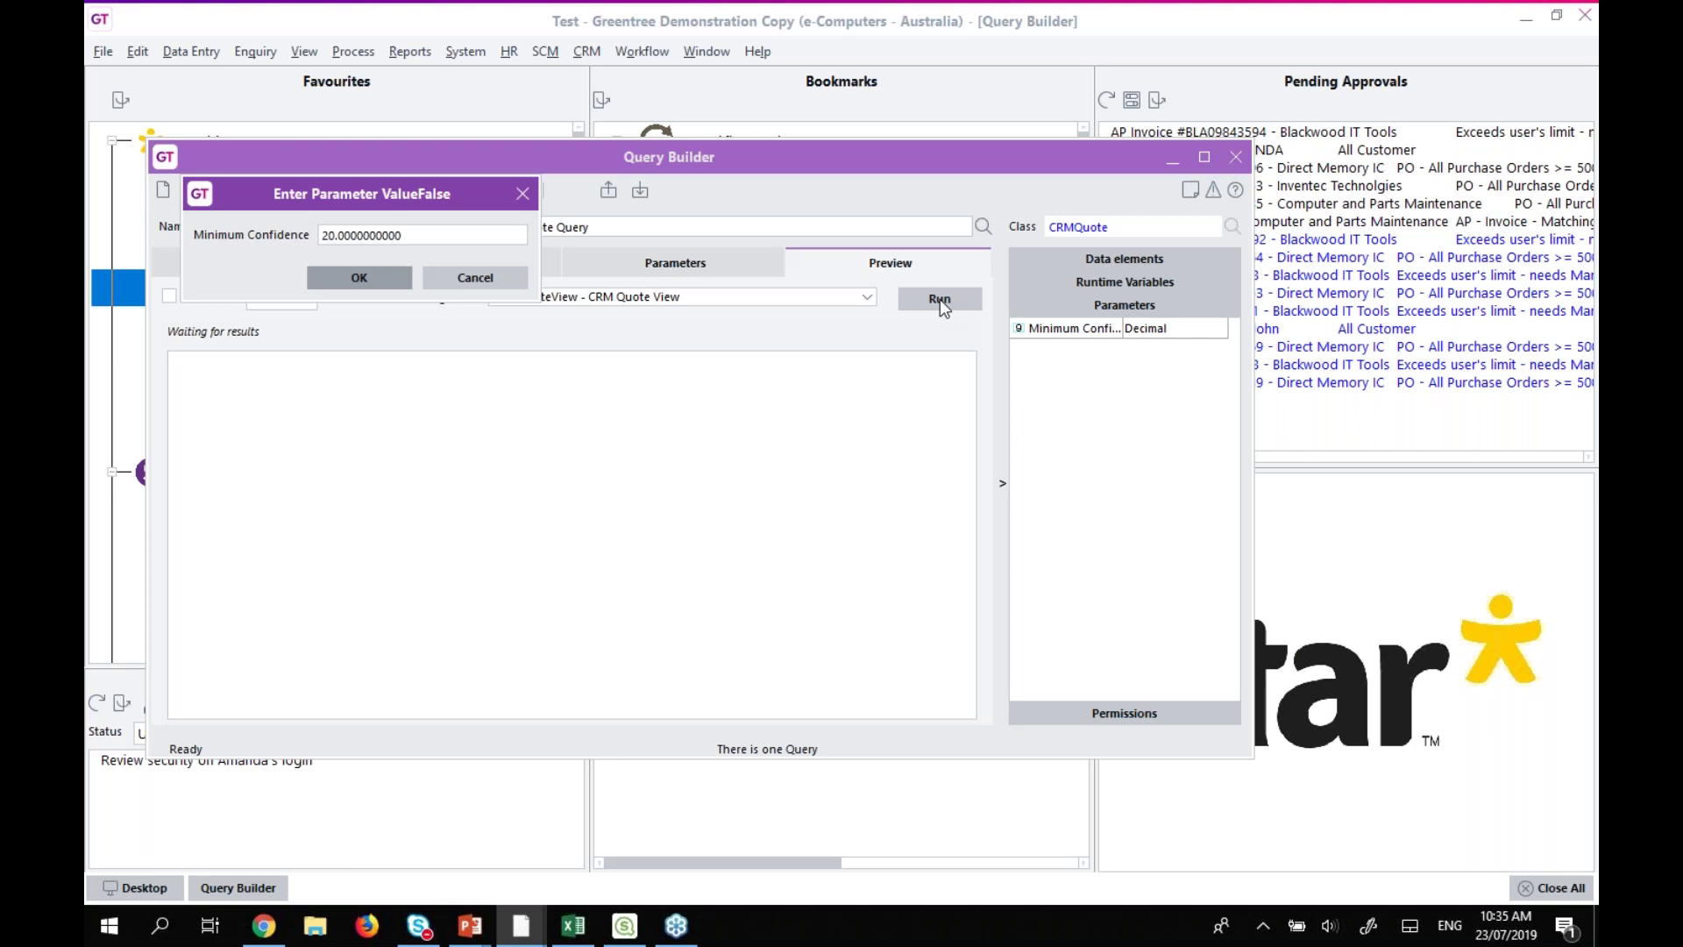
pyautogui.click(335, 277)
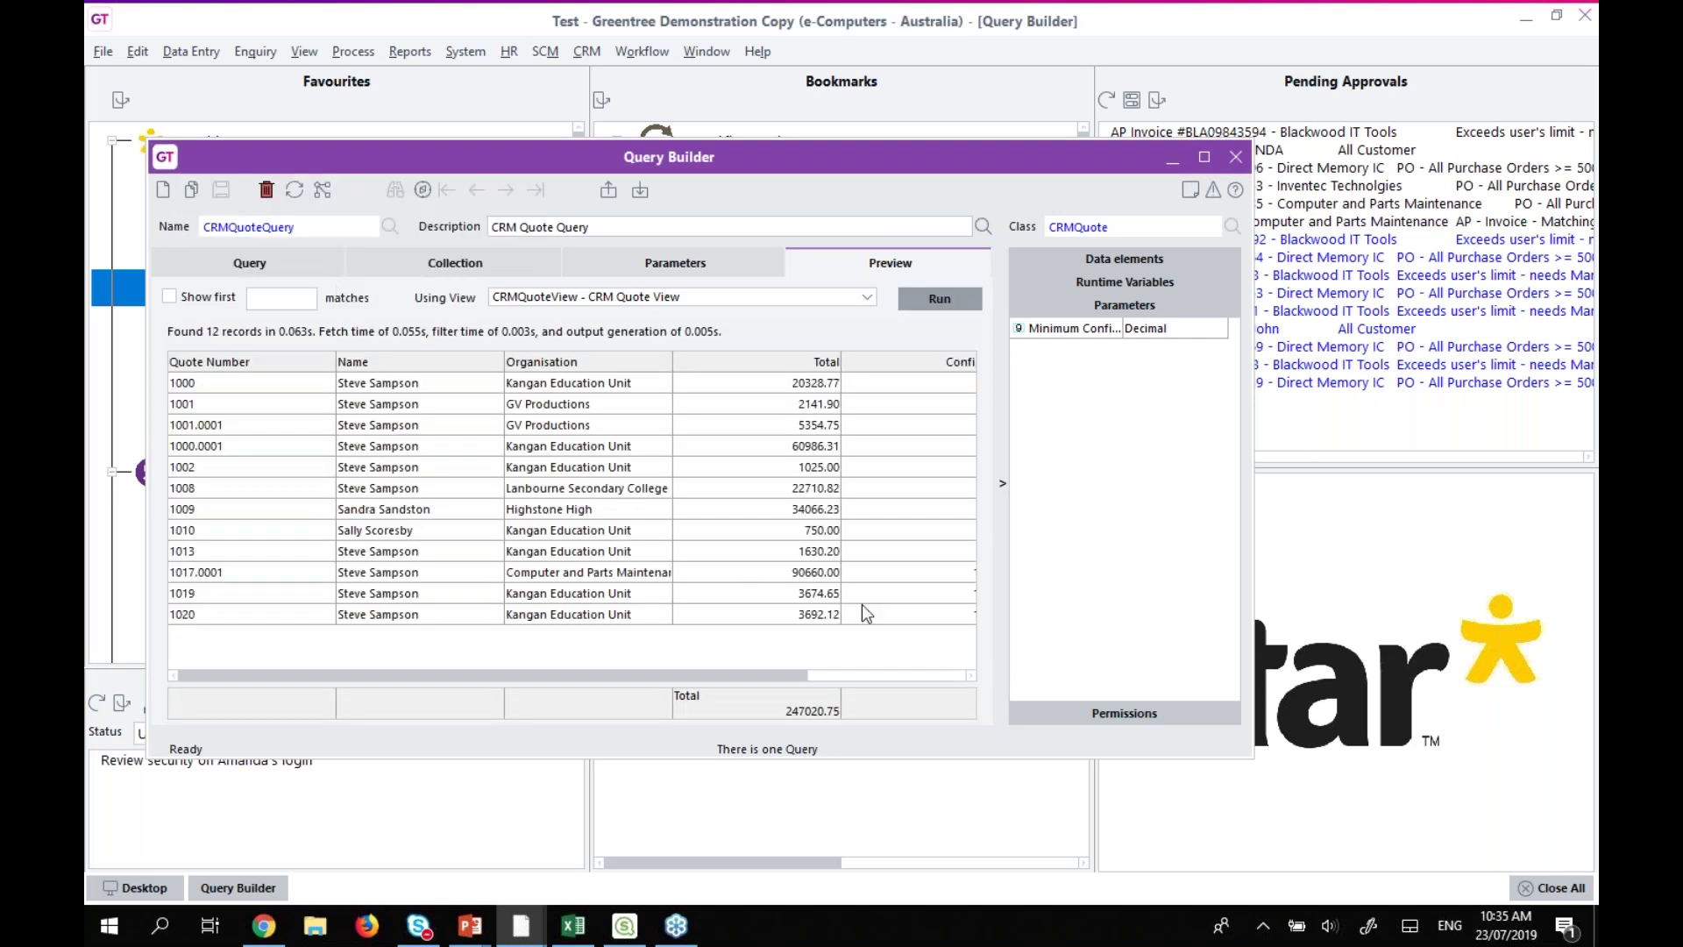
pyautogui.click(1206, 158)
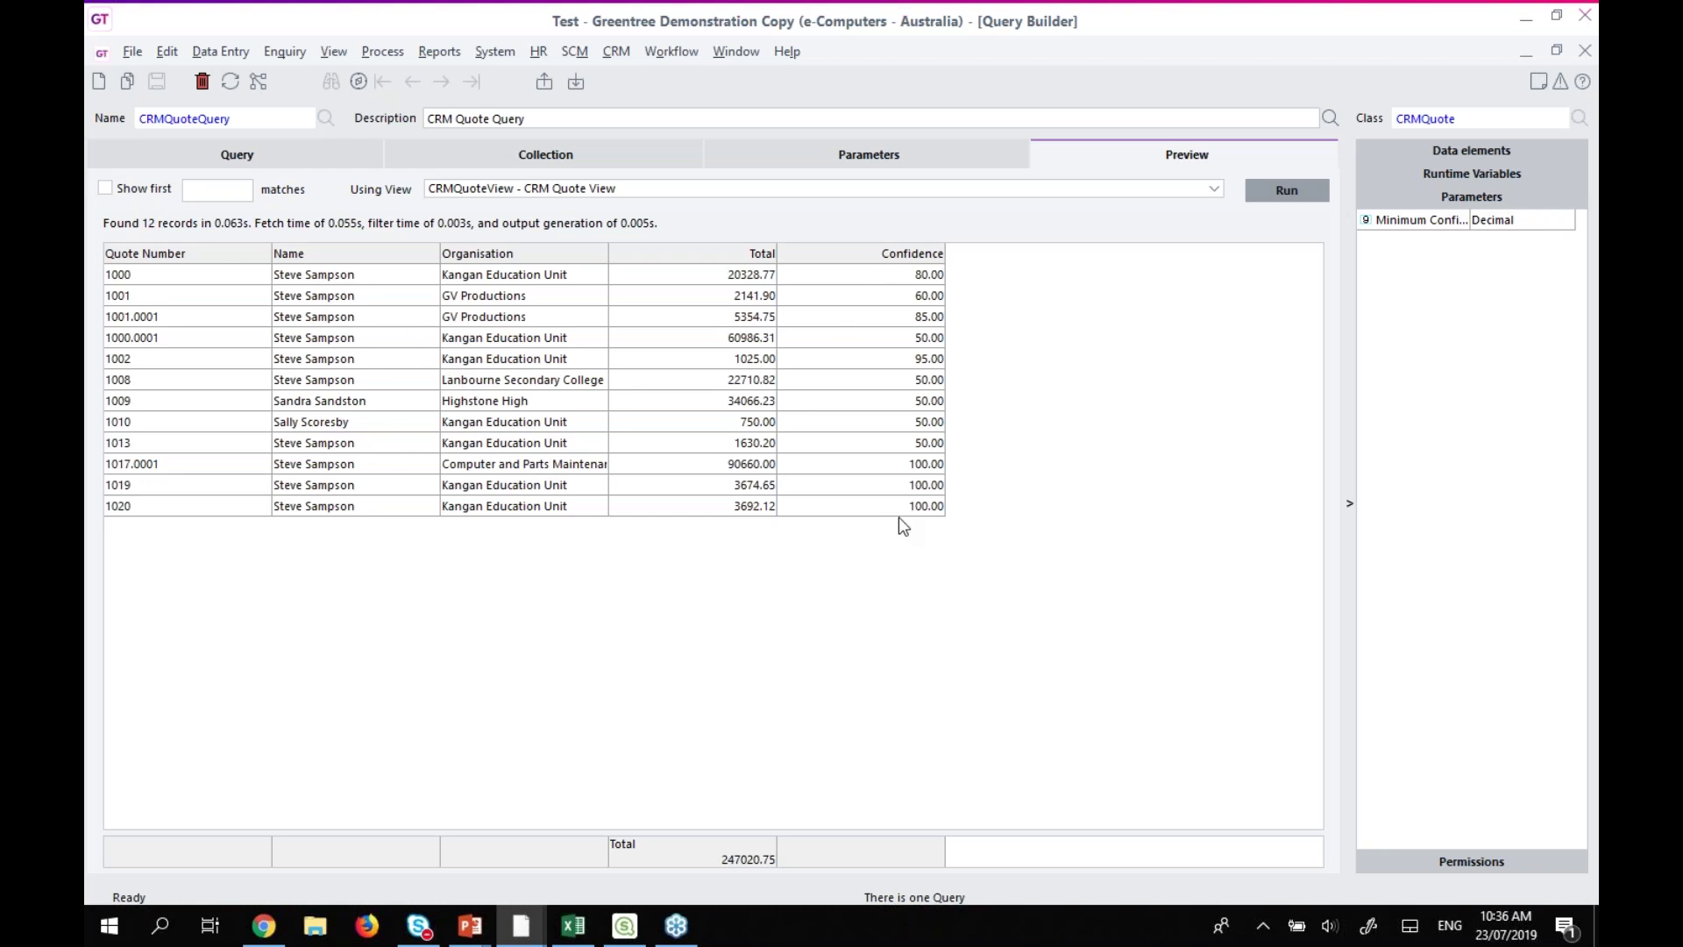
pyautogui.click(1281, 191)
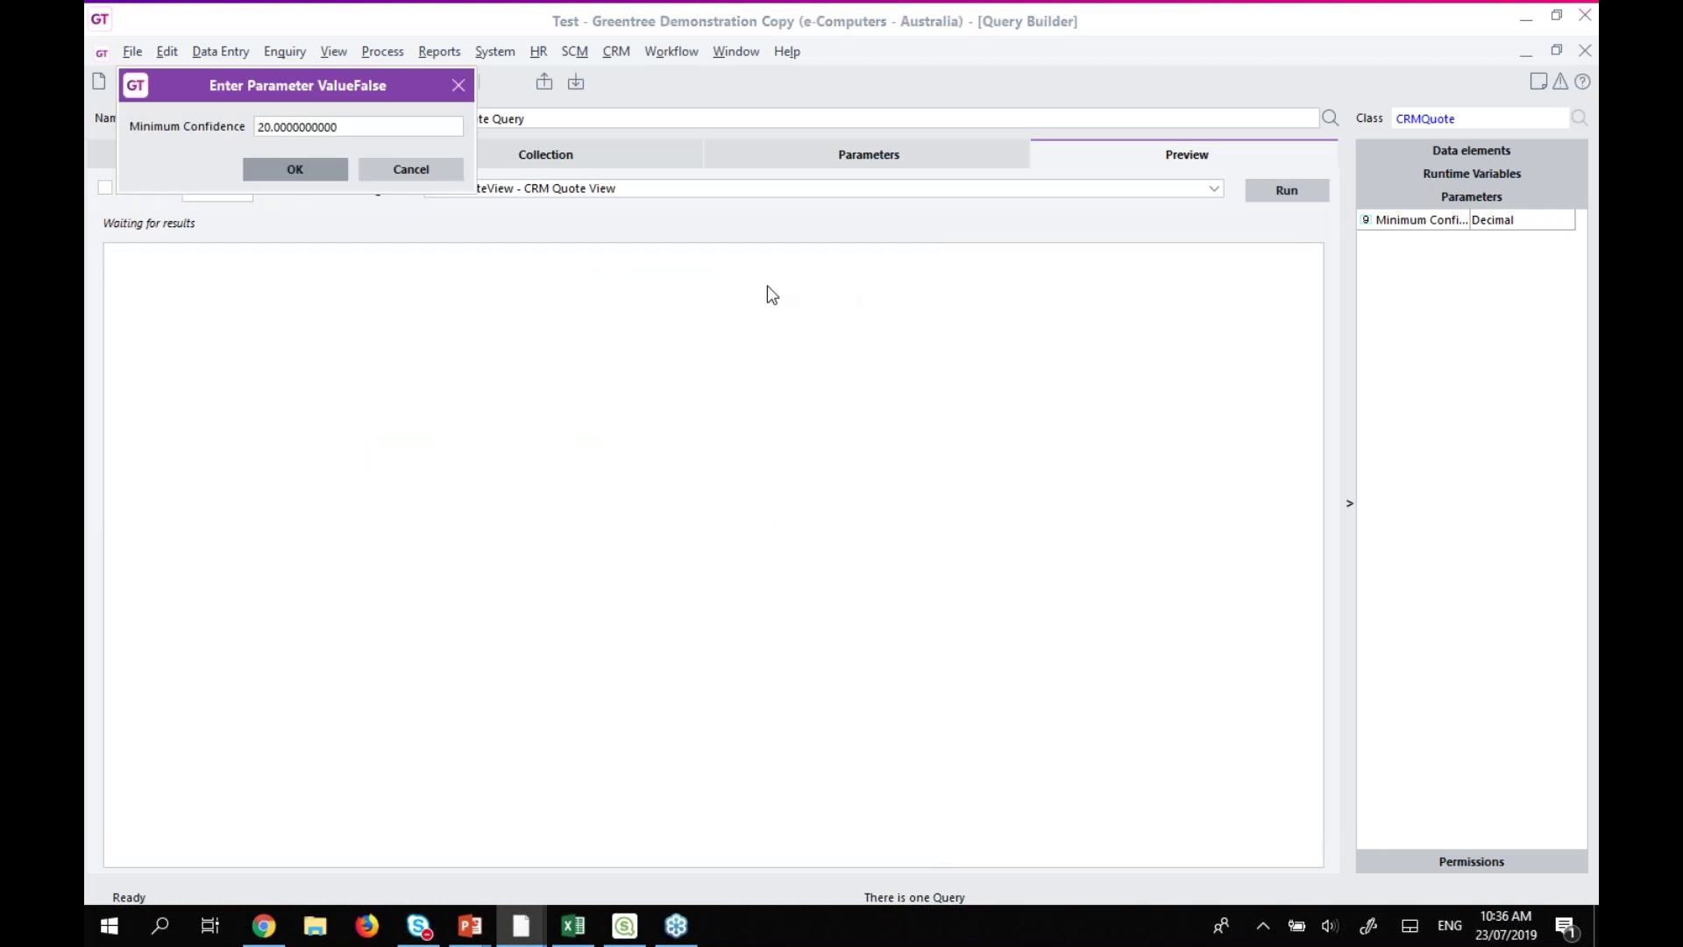
pyautogui.doubleClick(364, 127)
pyautogui.write('5')
pyautogui.click(293, 169)
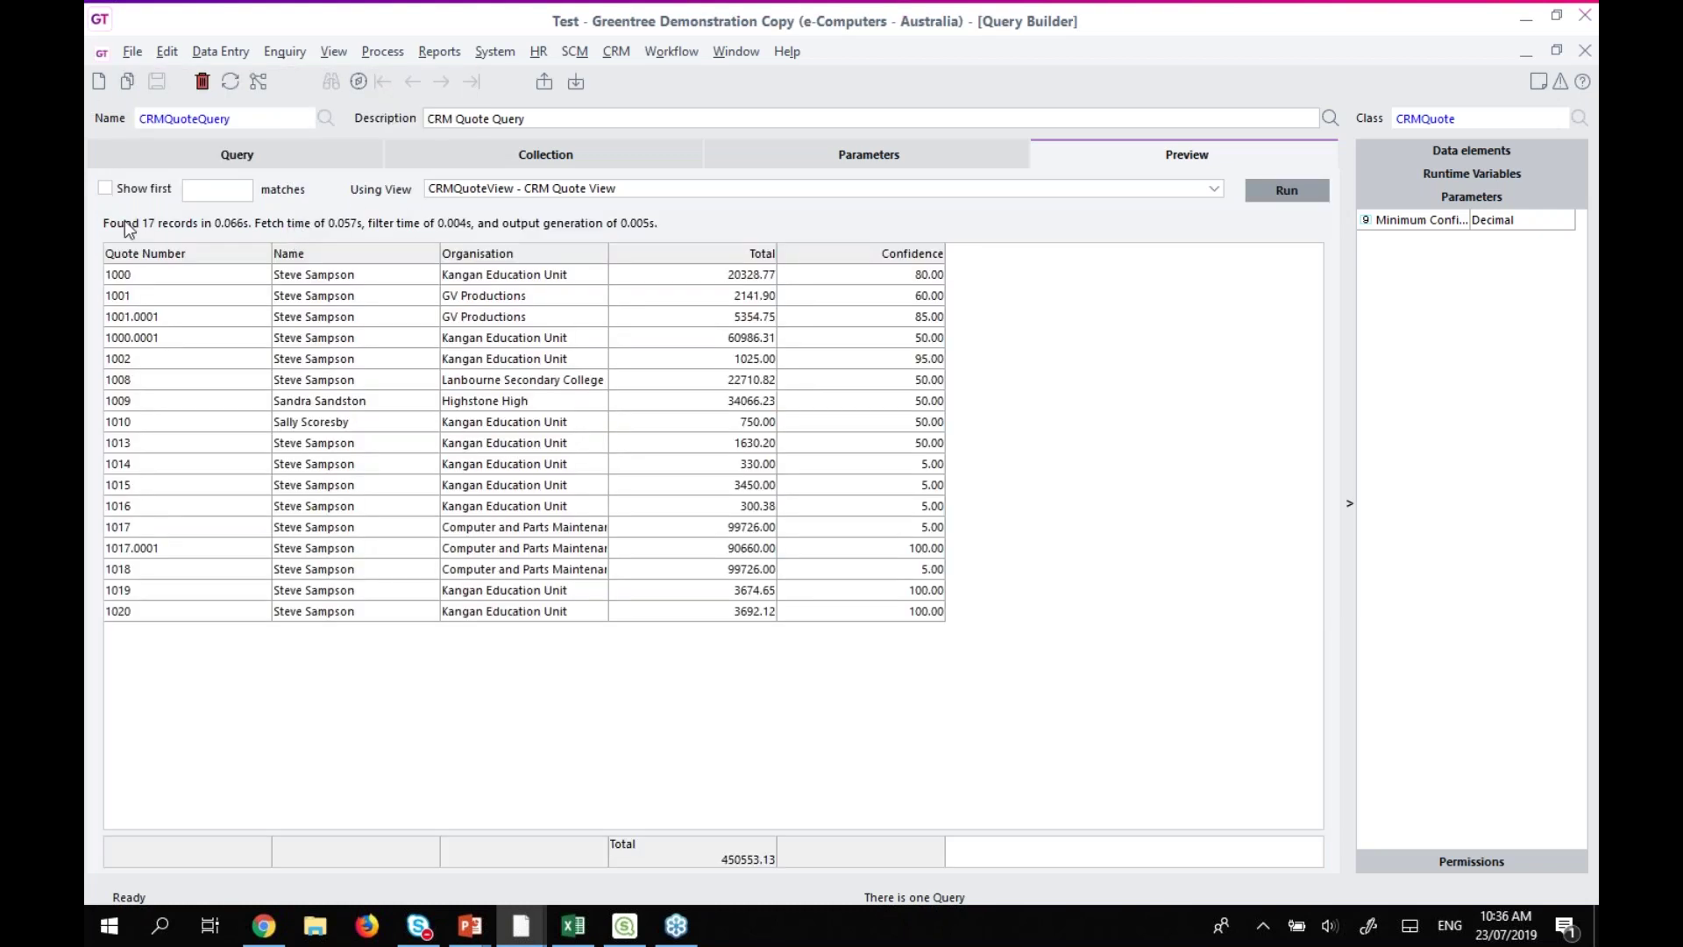
# Inspect the 5% confidence quotes 1014–1018, then return to the Query tab and restore the window.
pyautogui.click(929, 568)
pyautogui.click(916, 527)
pyautogui.click(912, 507)
pyautogui.click(913, 487)
pyautogui.click(908, 467)
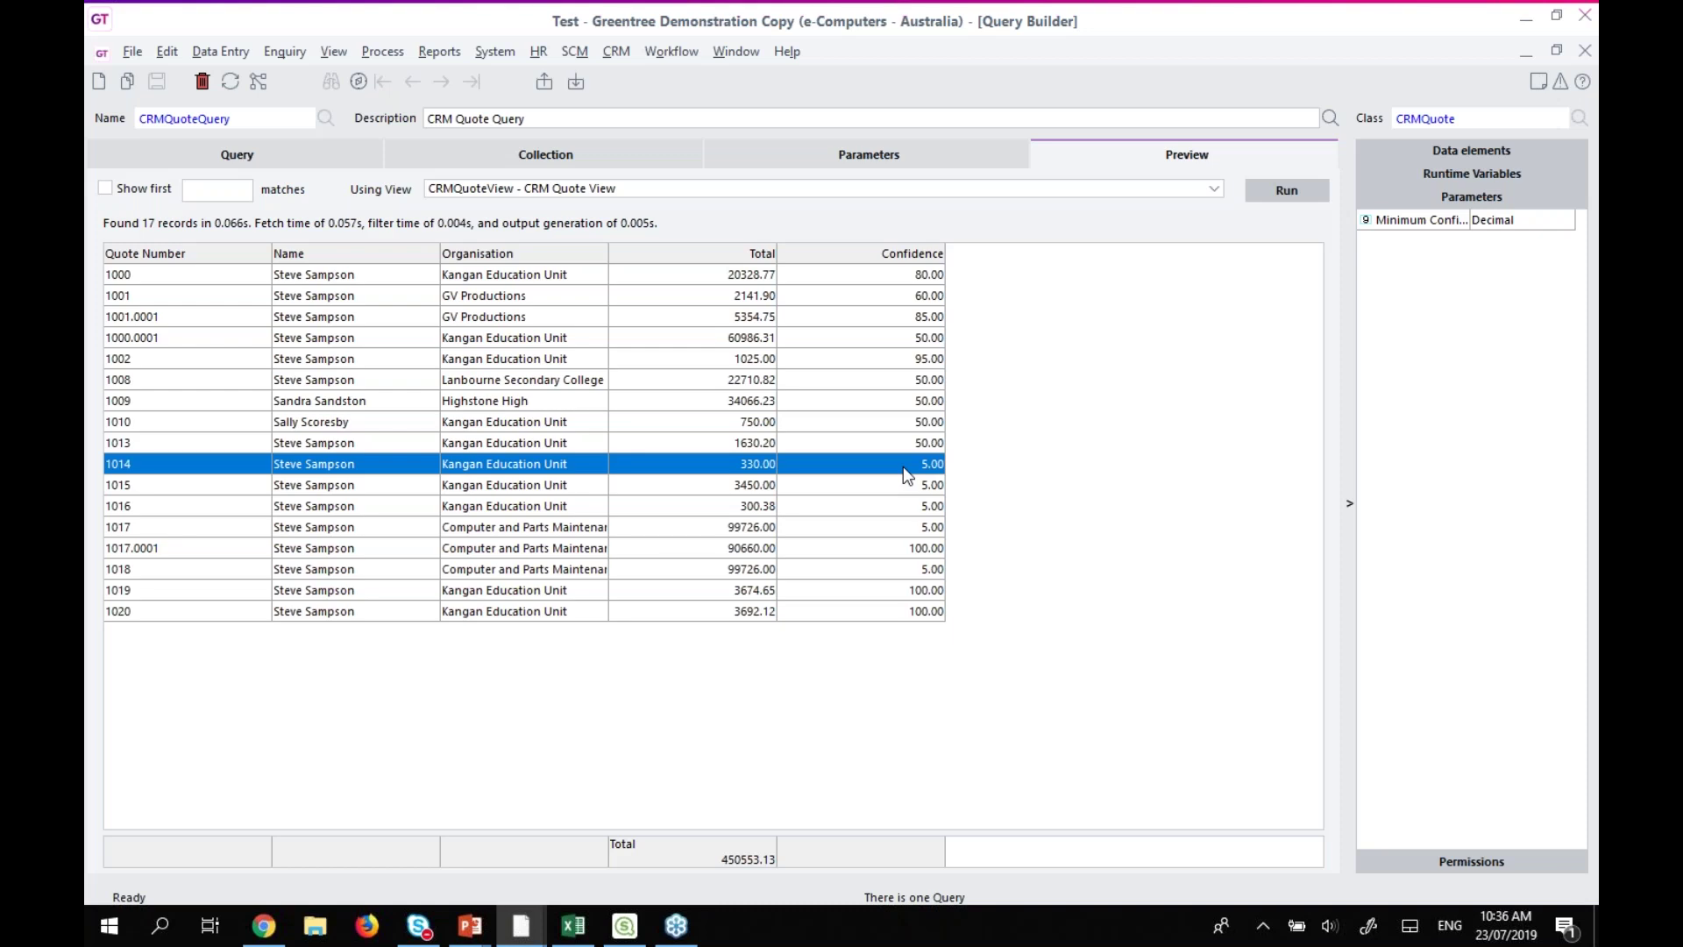
pyautogui.click(235, 155)
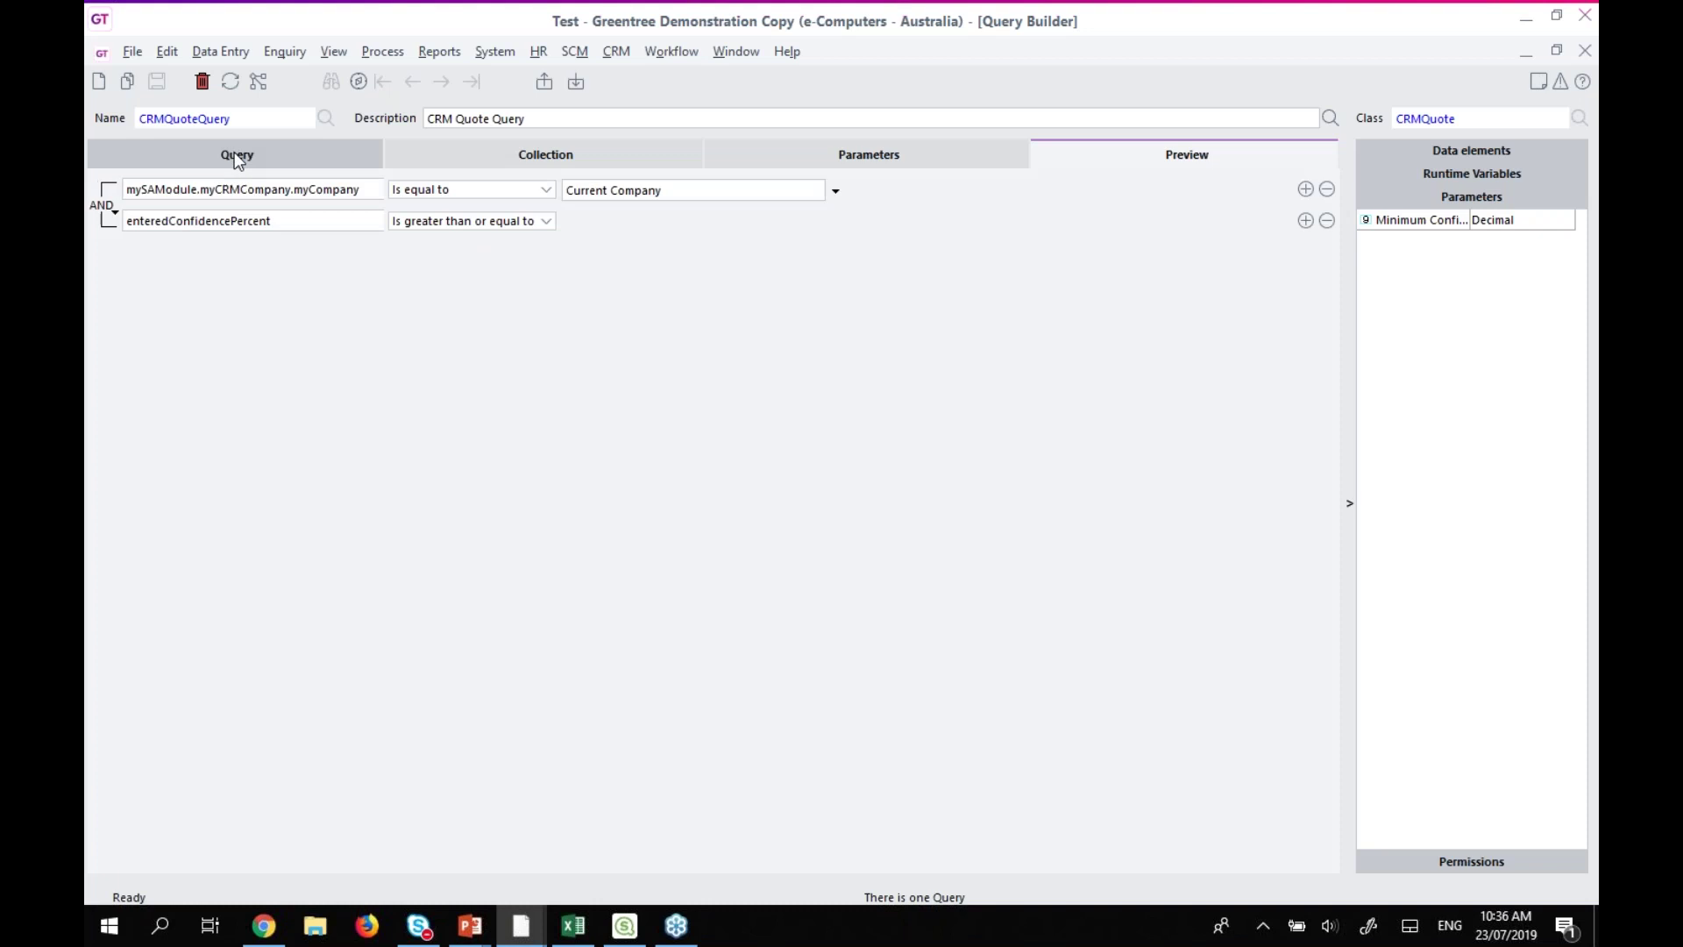
pyautogui.click(1557, 52)
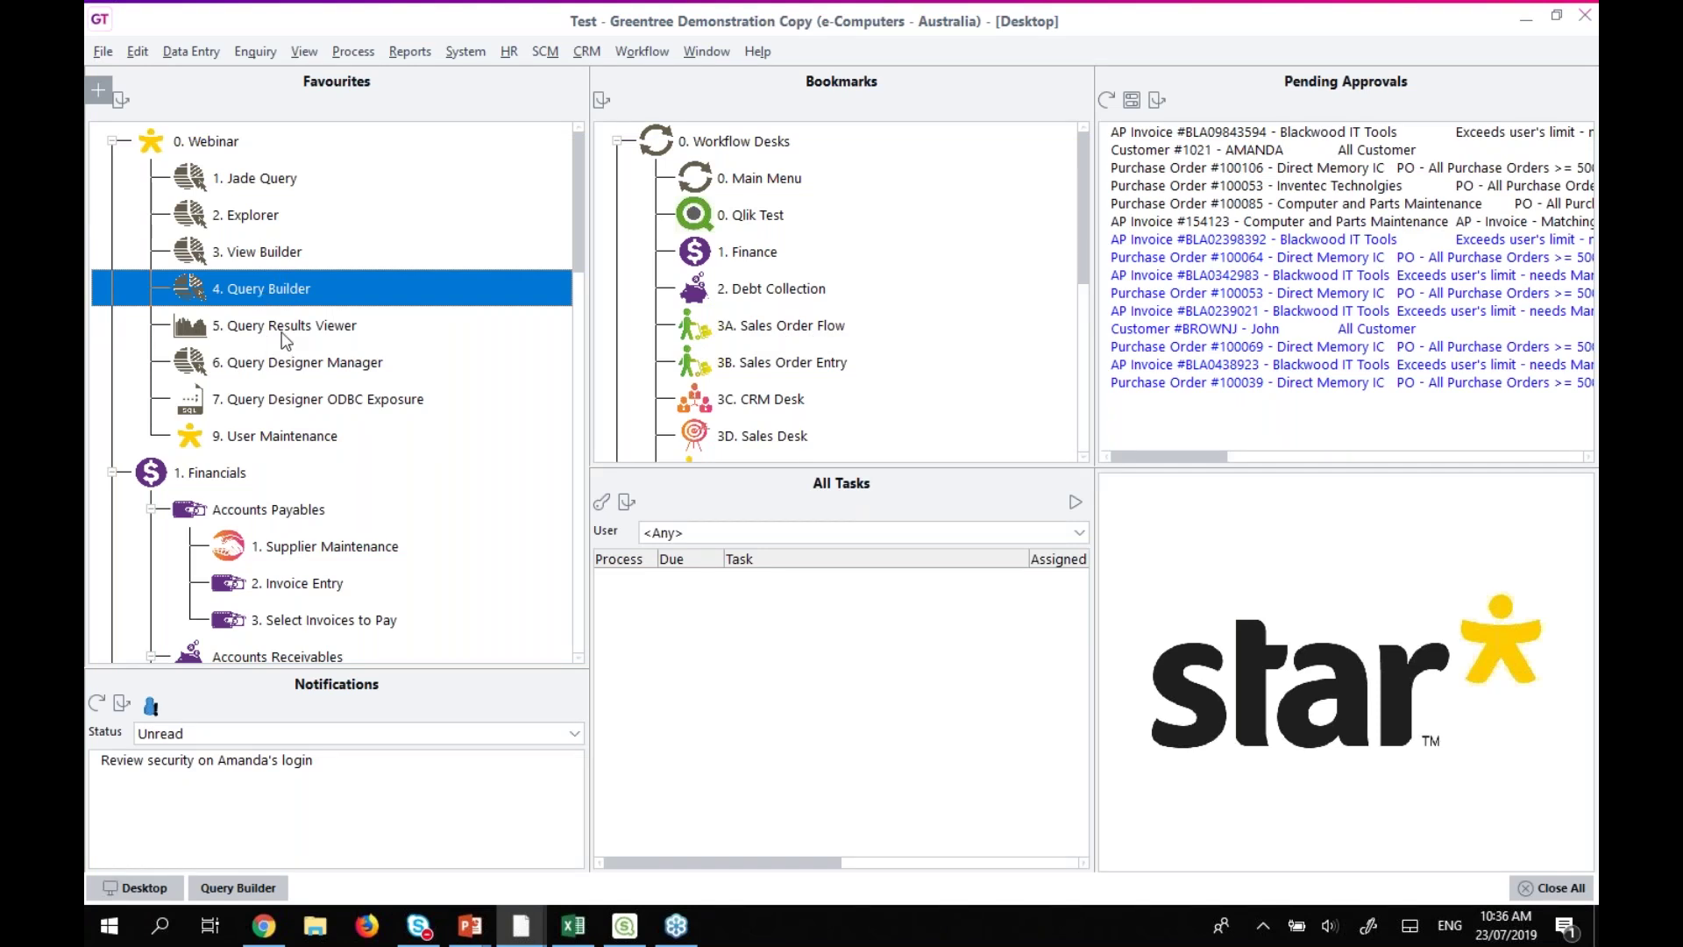
# Open the Query Results Viewer favourite and select CRMQuoteQuery as the query.
pyautogui.click(282, 331)
pyautogui.doubleClick(282, 332)
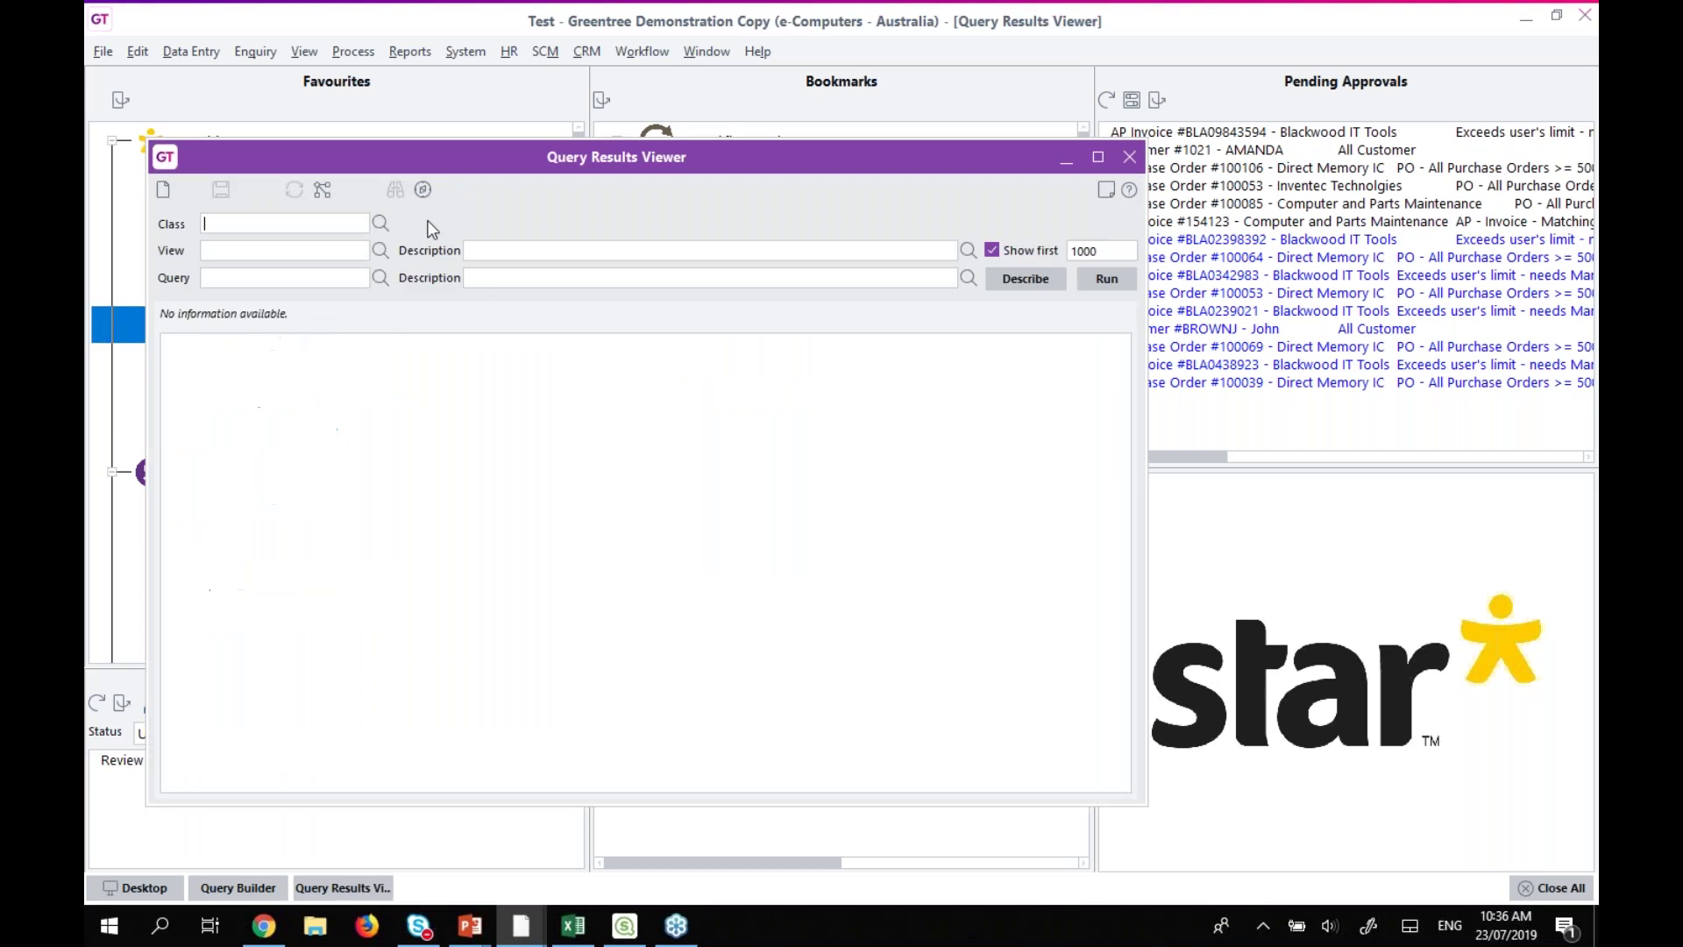
pyautogui.click(379, 250)
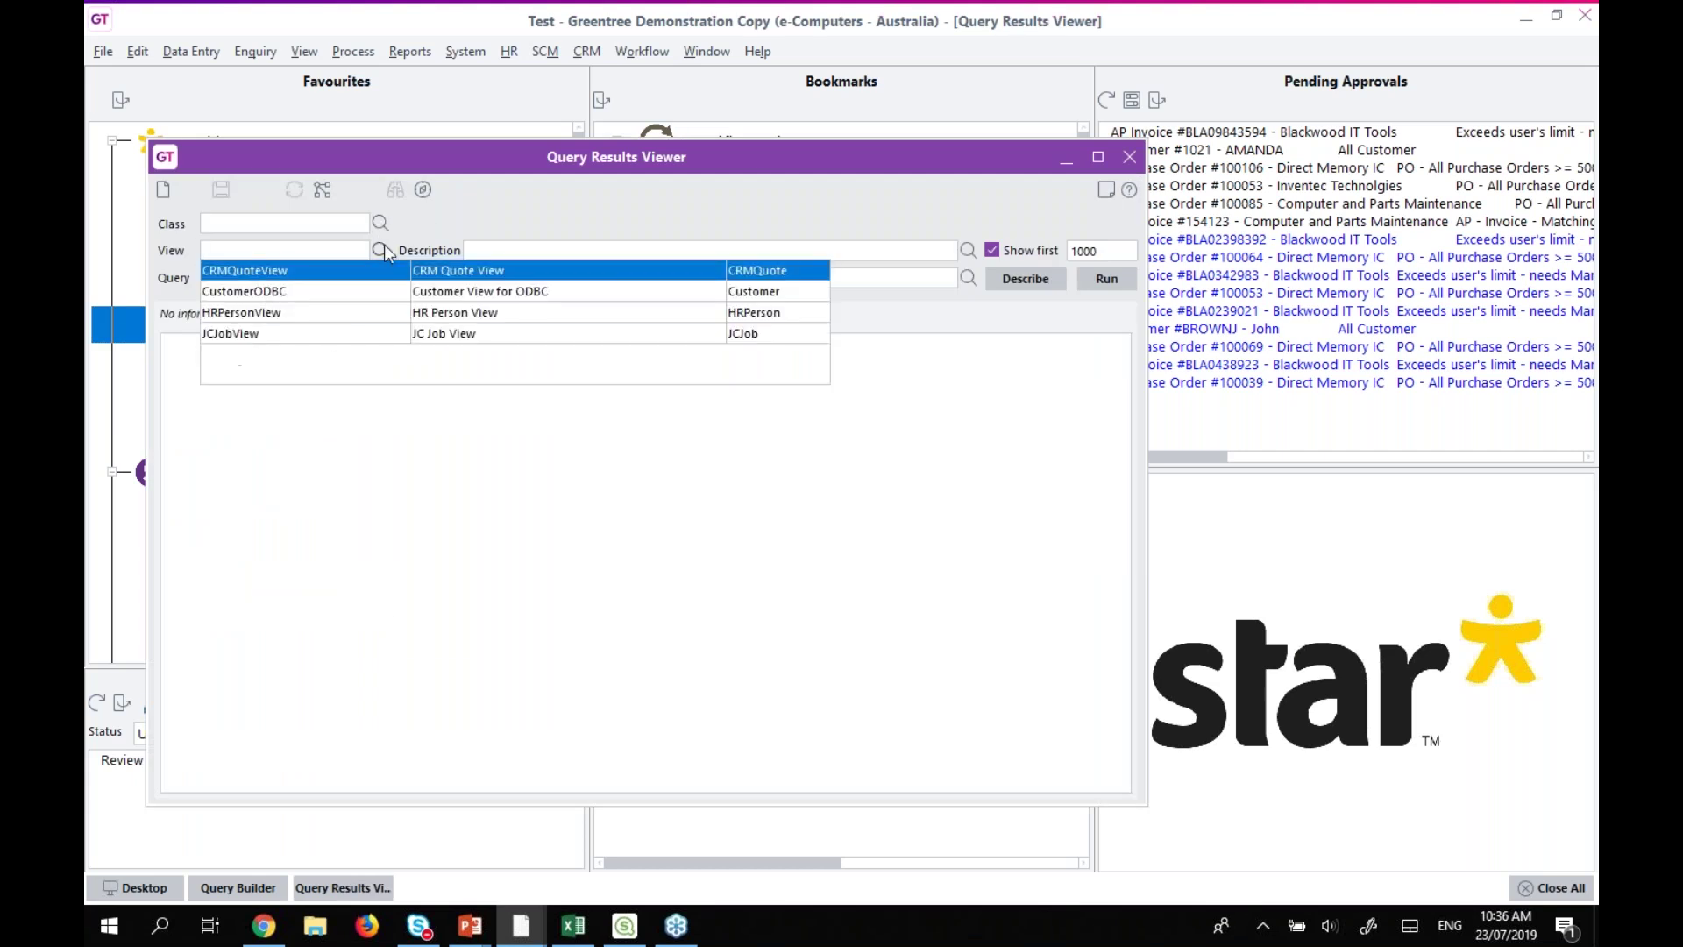
pyautogui.click(382, 251)
pyautogui.click(380, 278)
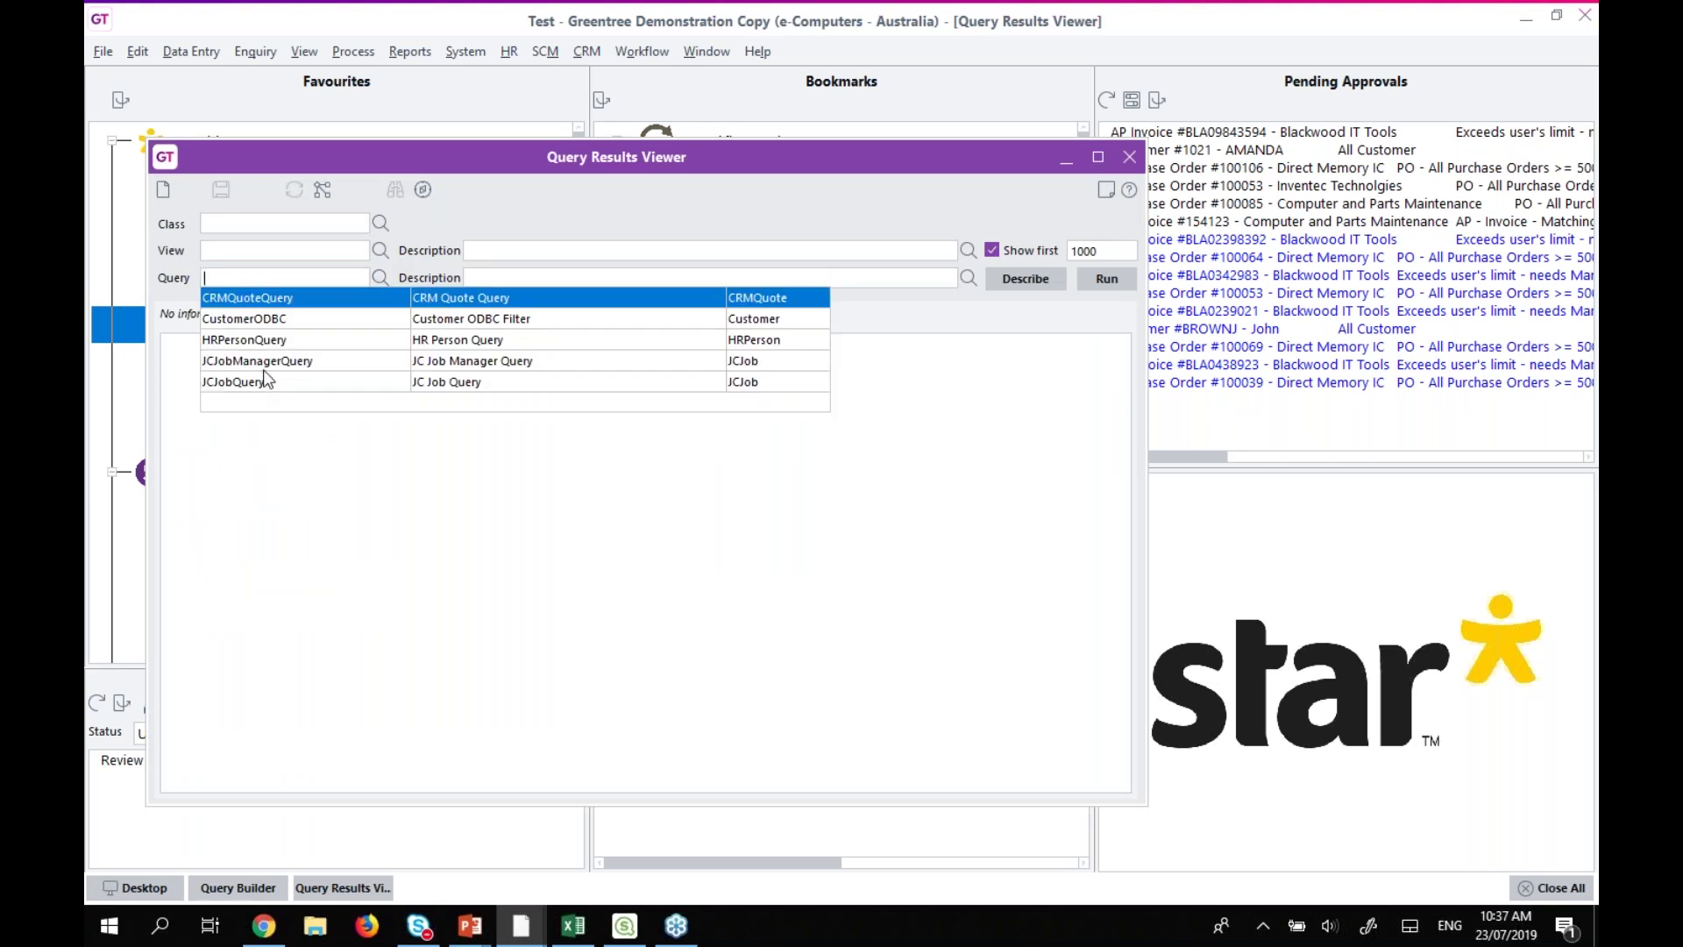
pyautogui.click(235, 299)
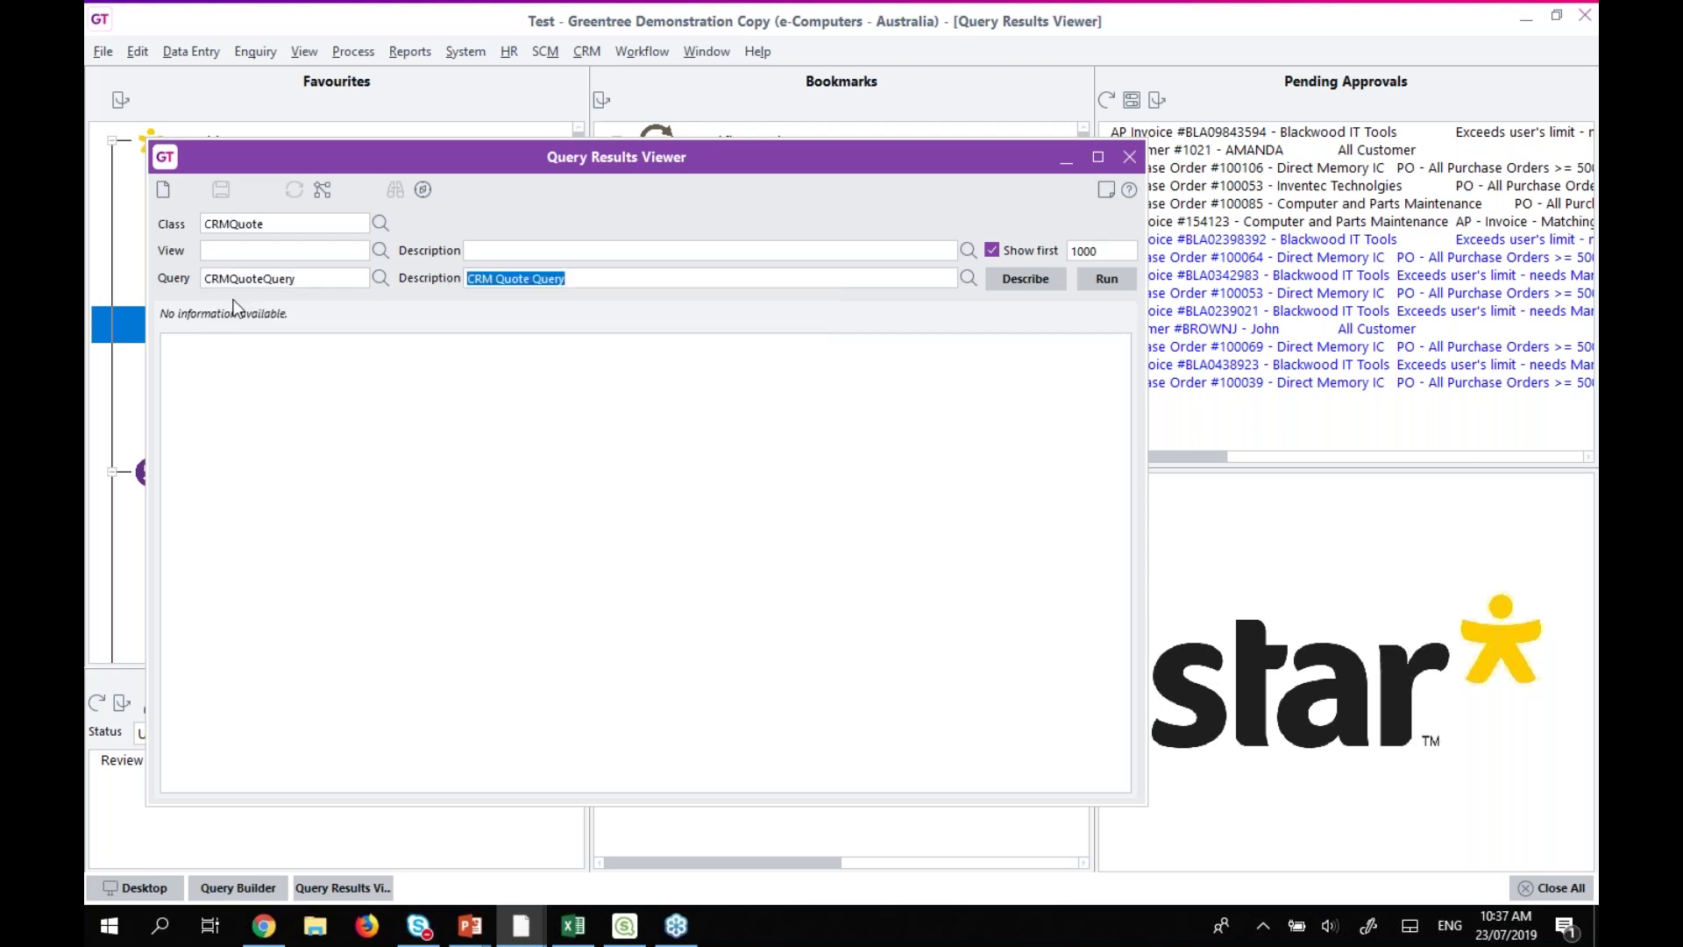
# Choose CRMQuoteView as the view and untick Show first to remove the 1000-row limit.
pyautogui.click(382, 253)
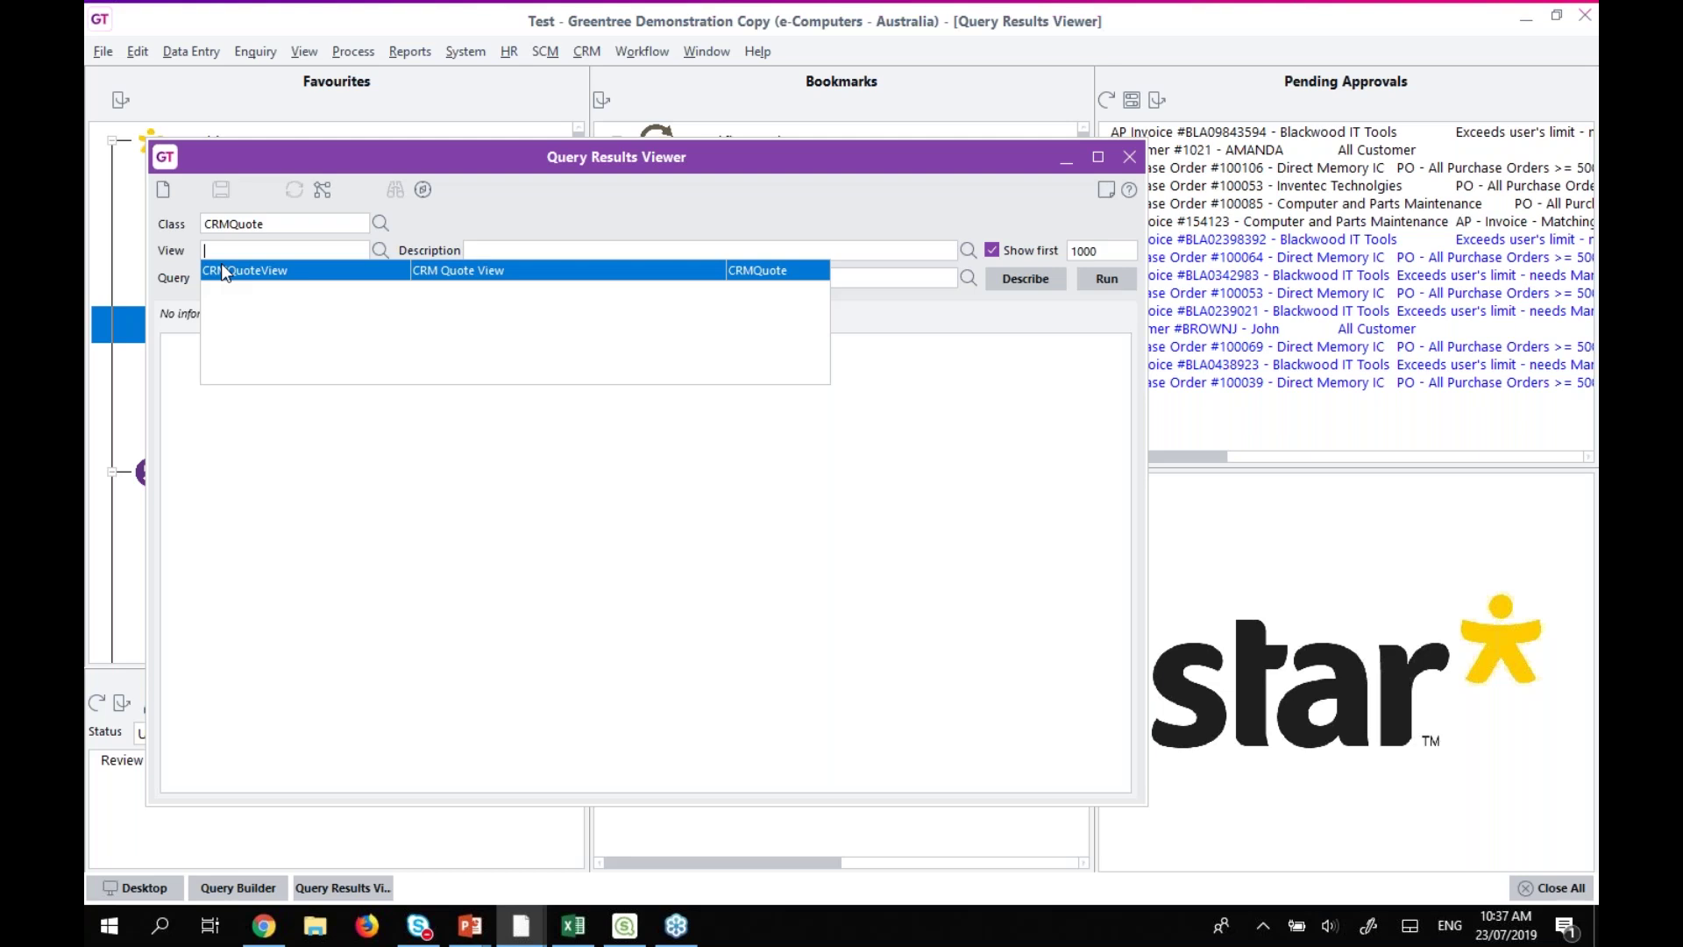
pyautogui.click(246, 269)
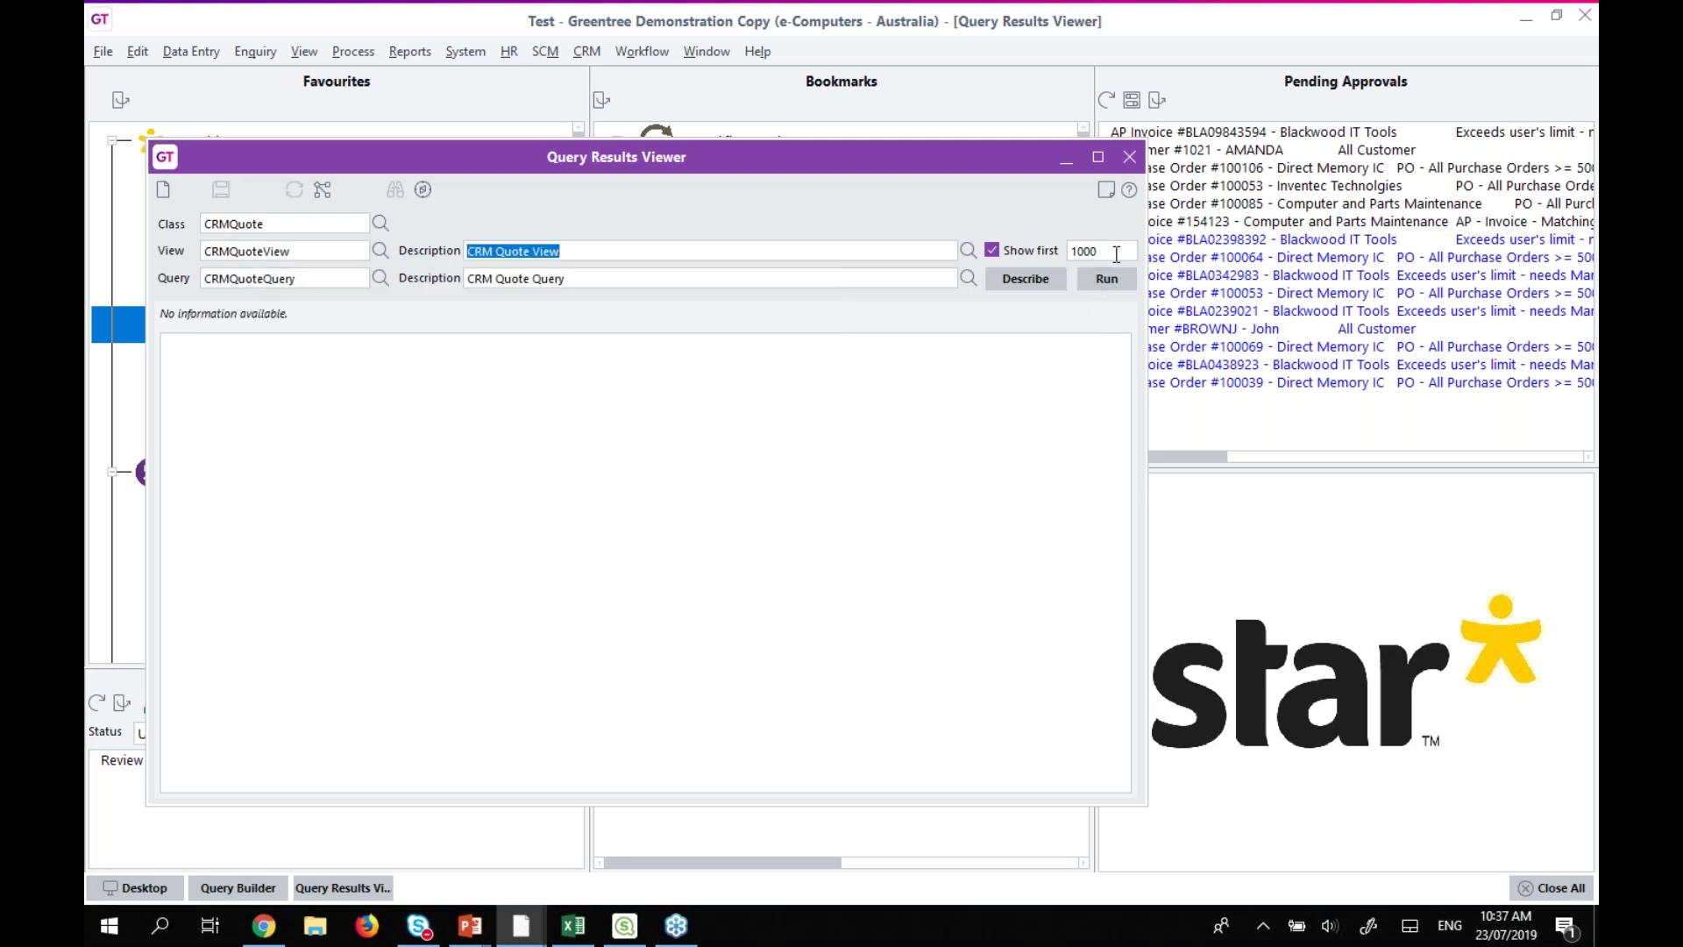
pyautogui.doubleClick(1084, 252)
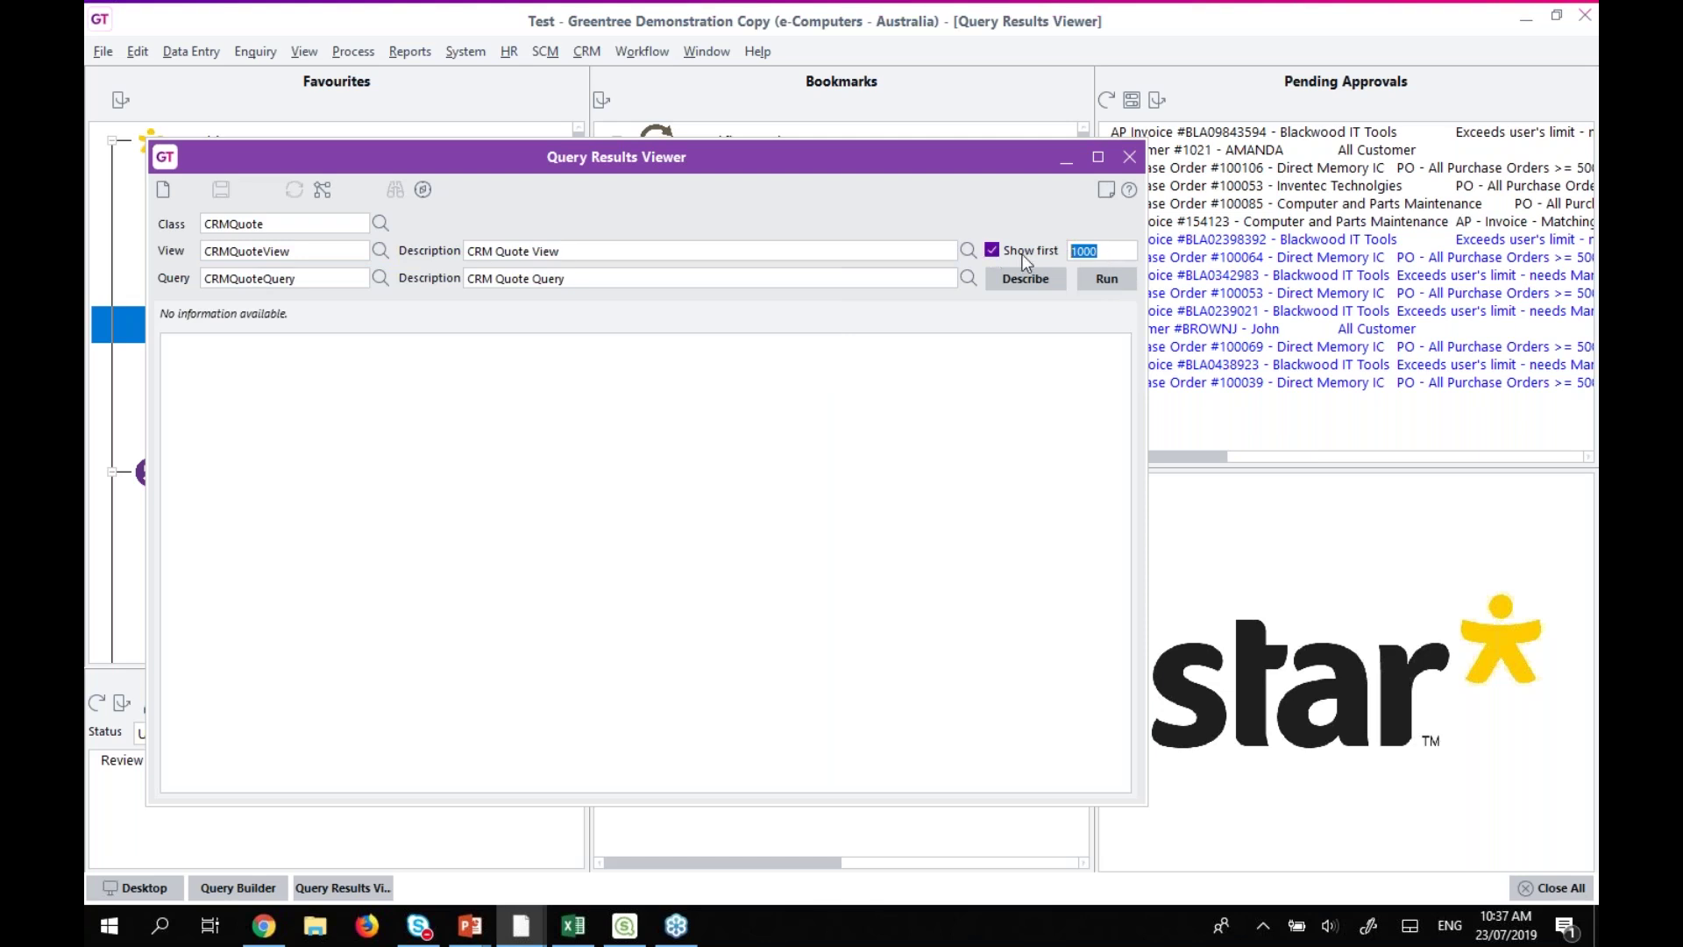
pyautogui.click(992, 249)
# Run the viewer, accepting Minimum Confidence 20 to list 12 quotes totalling 247020.75.
pyautogui.click(1103, 282)
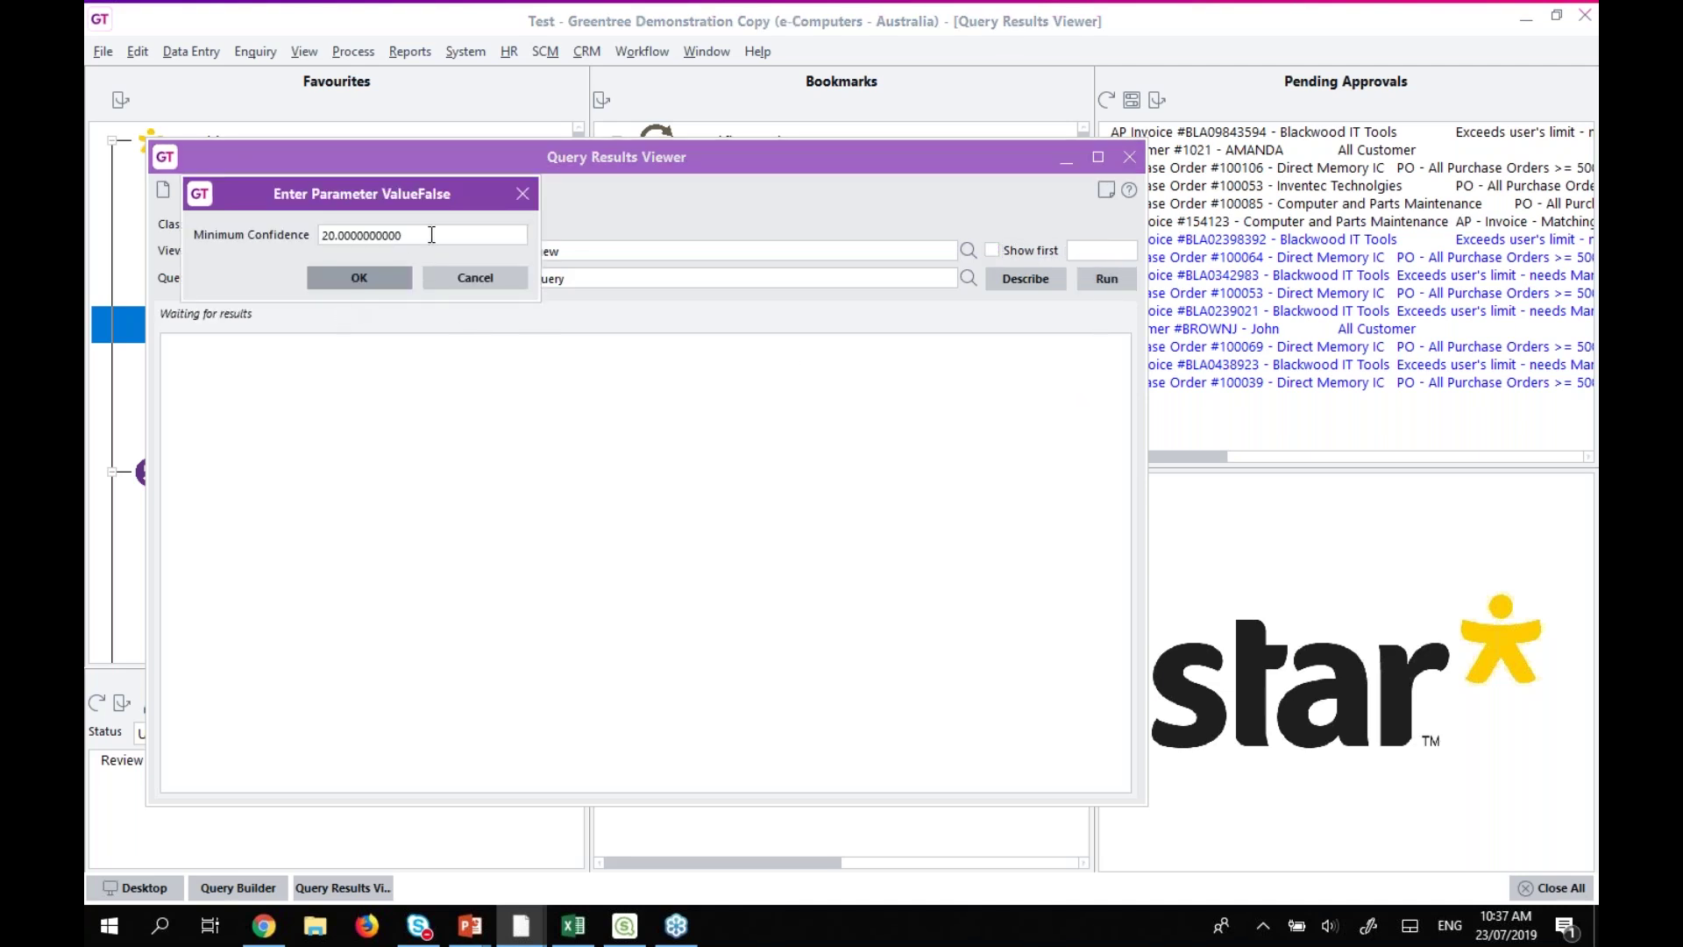
pyautogui.click(372, 279)
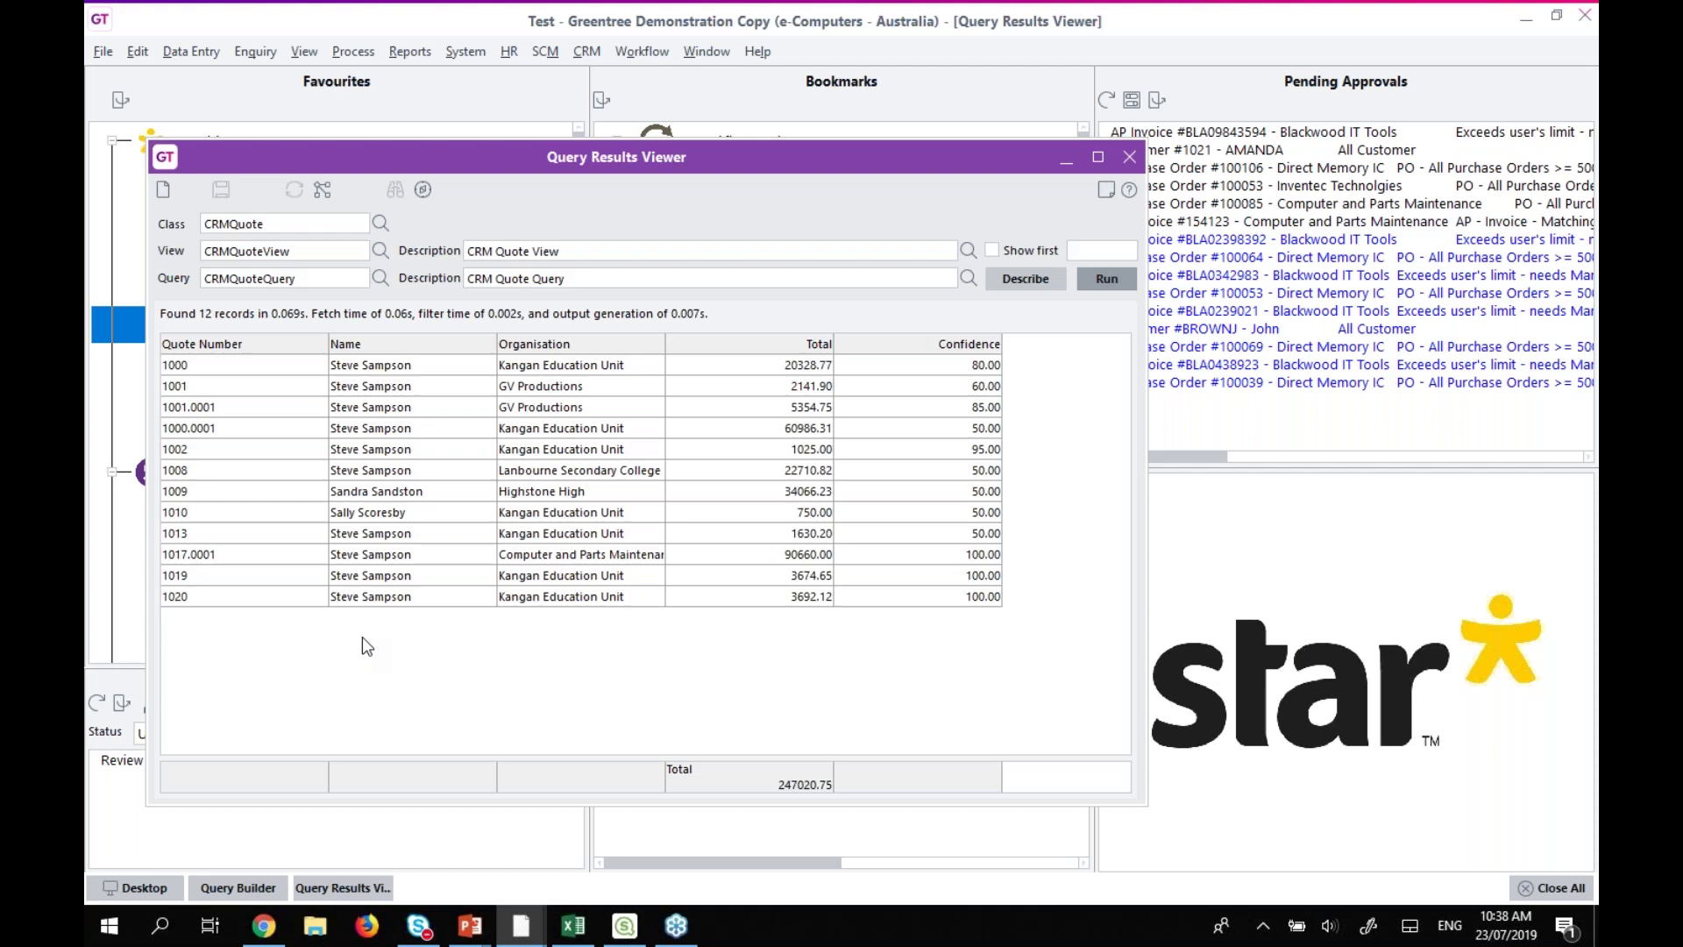
# In Query Designer Manager, mark CRMQuoteQuery, CustomerODBC, HRPersonQuery and JCJobManagerQuery, then close it.
pyautogui.click(1129, 157)
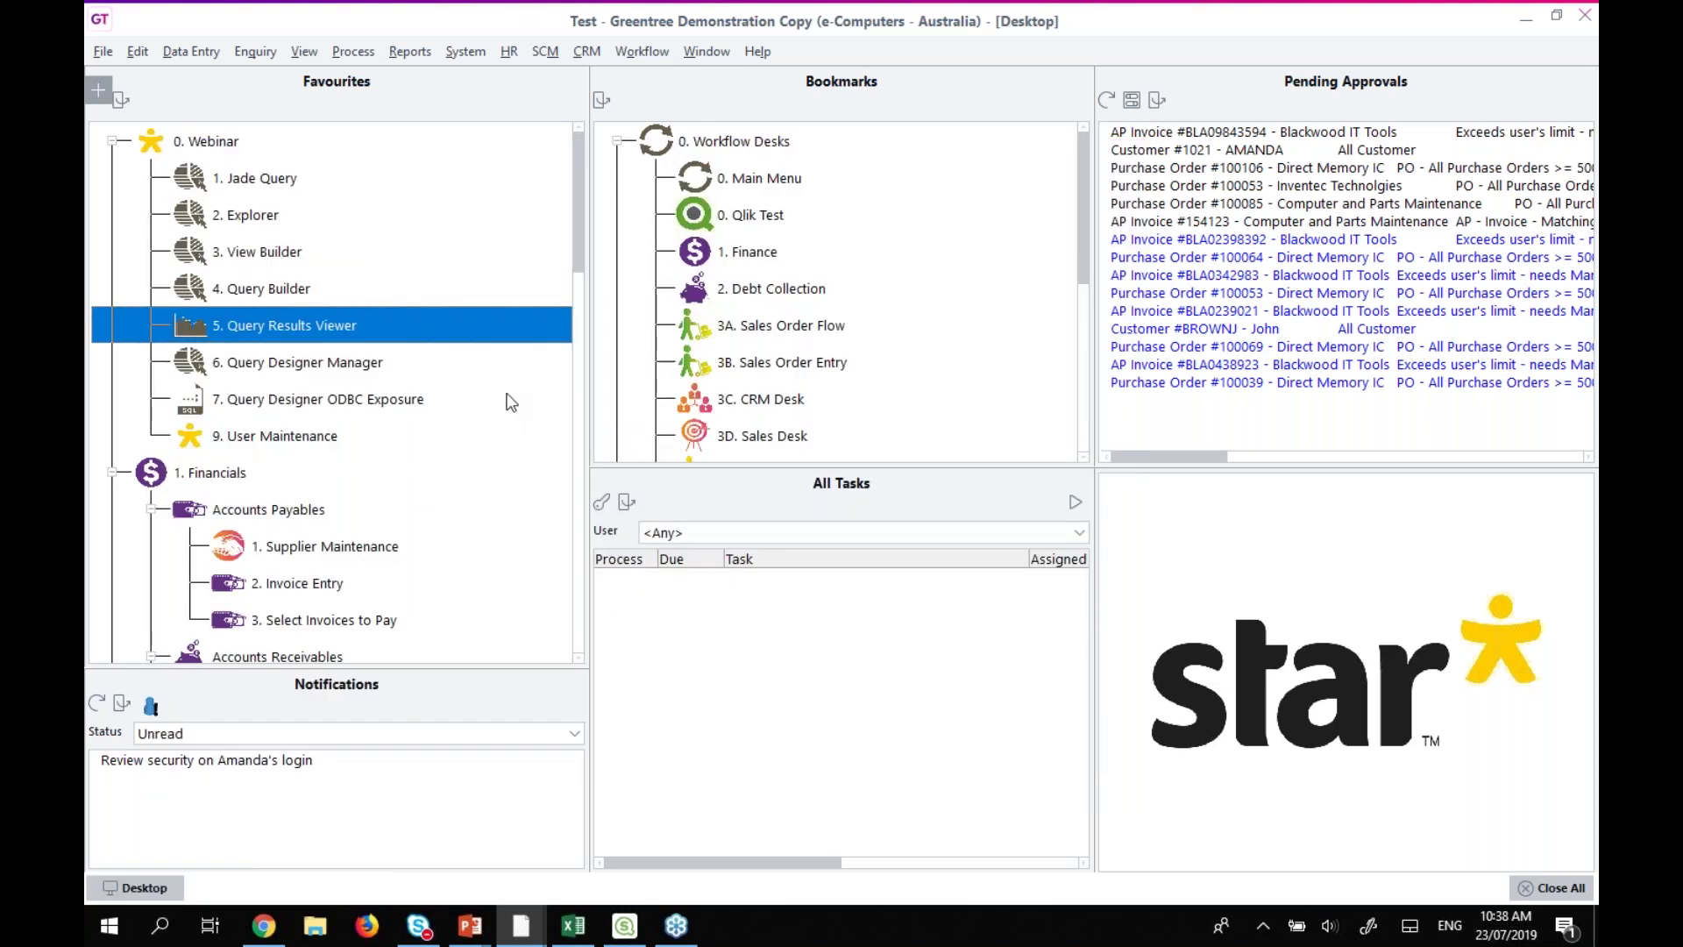
pyautogui.doubleClick(315, 362)
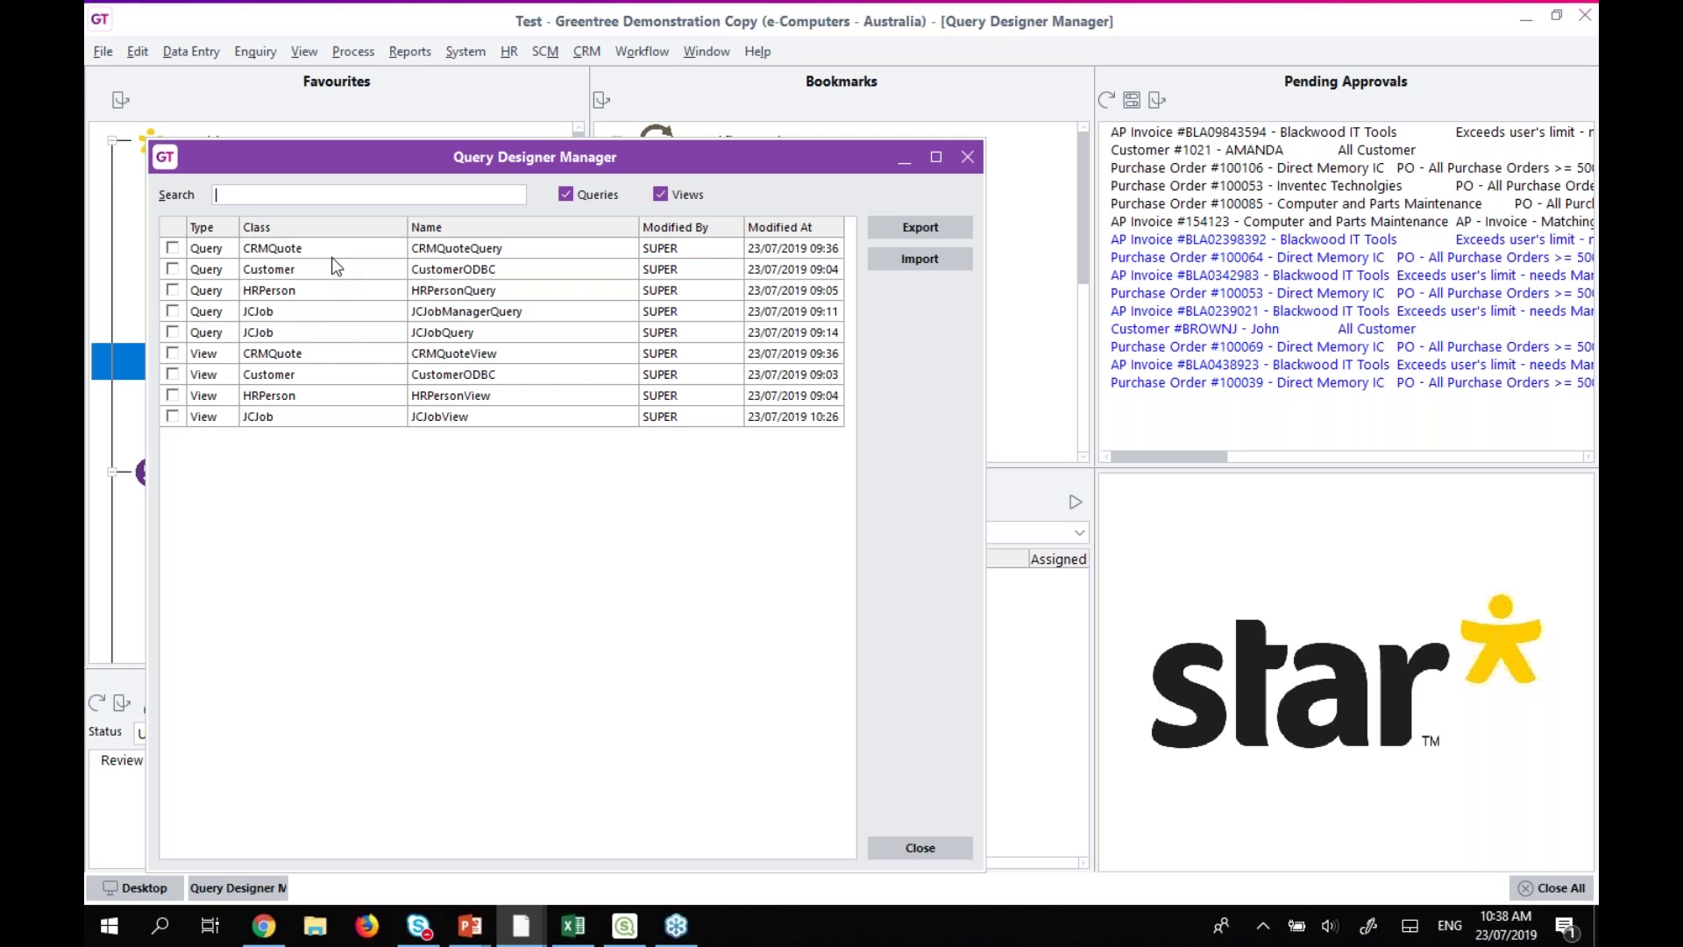
pyautogui.click(173, 249)
pyautogui.click(173, 269)
pyautogui.click(172, 290)
pyautogui.click(173, 311)
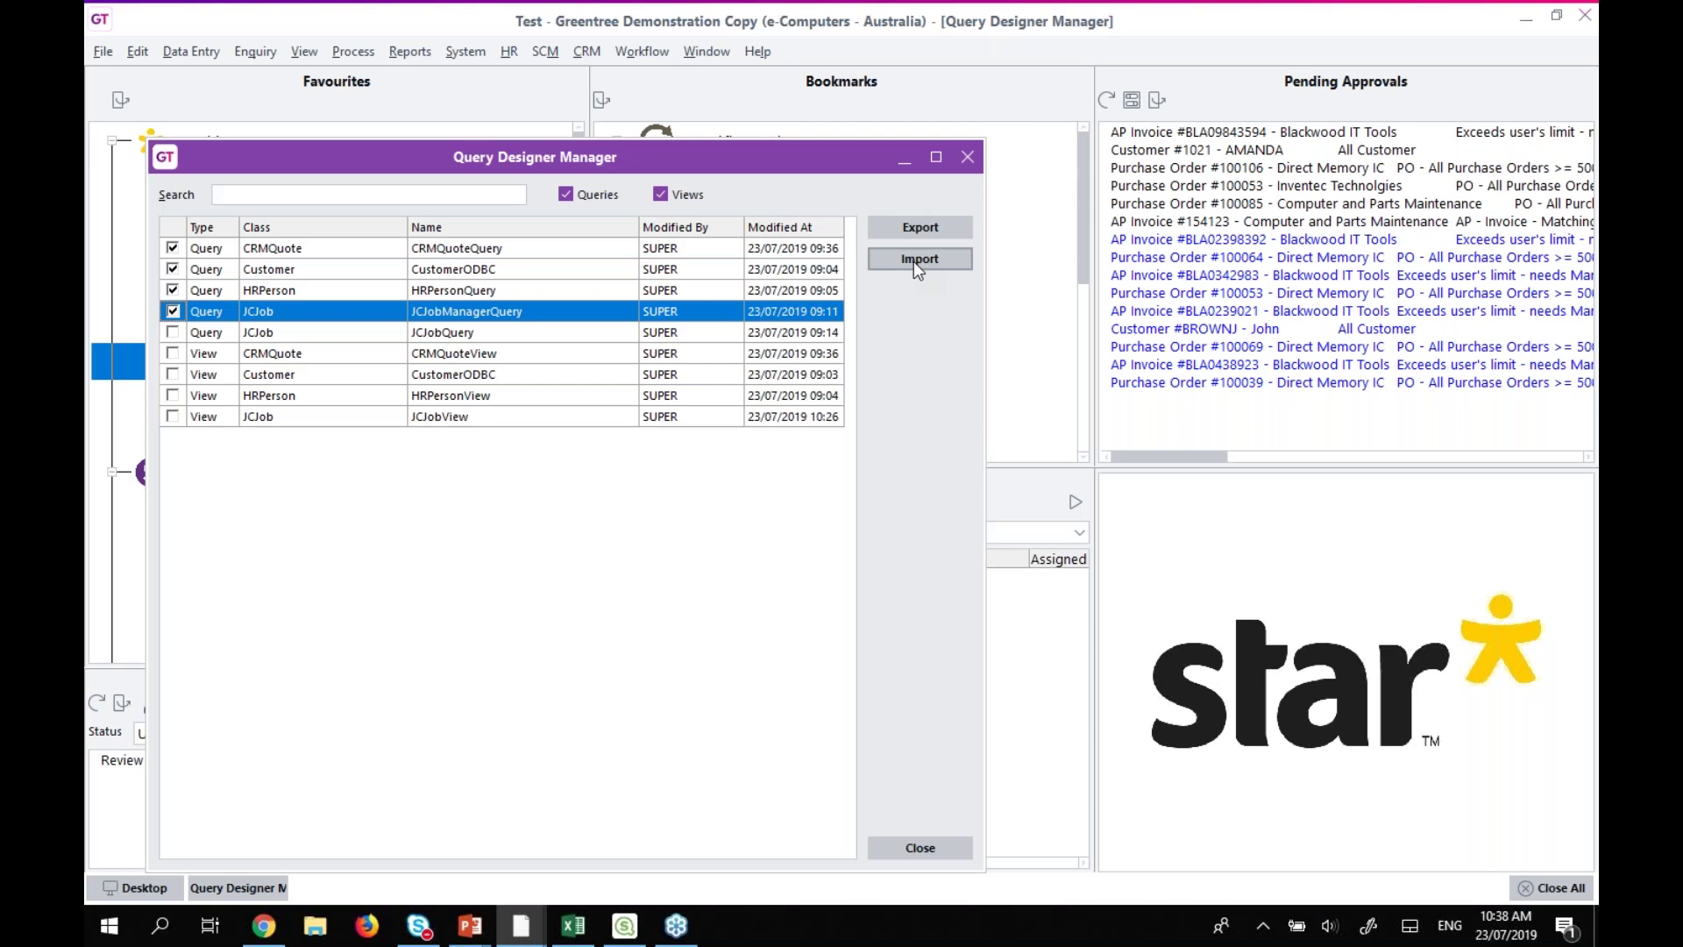
pyautogui.click(969, 158)
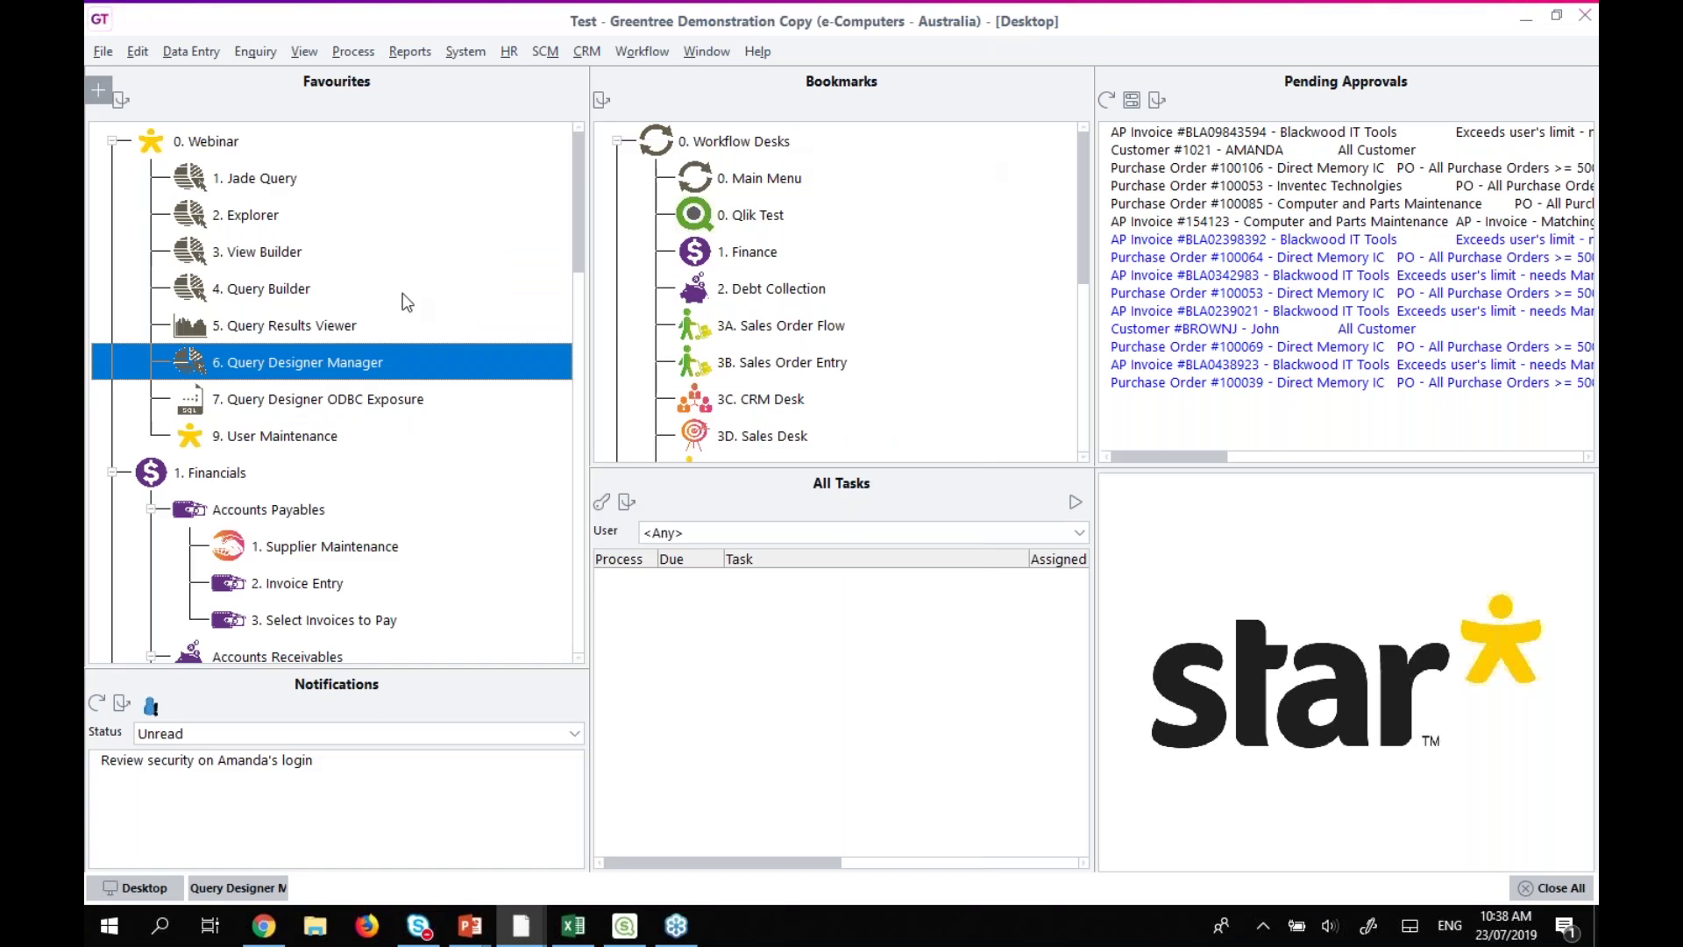
# Open '7. Query Designer ODBC Exposure' and list its ODBC table names.
pyautogui.doubleClick(361, 399)
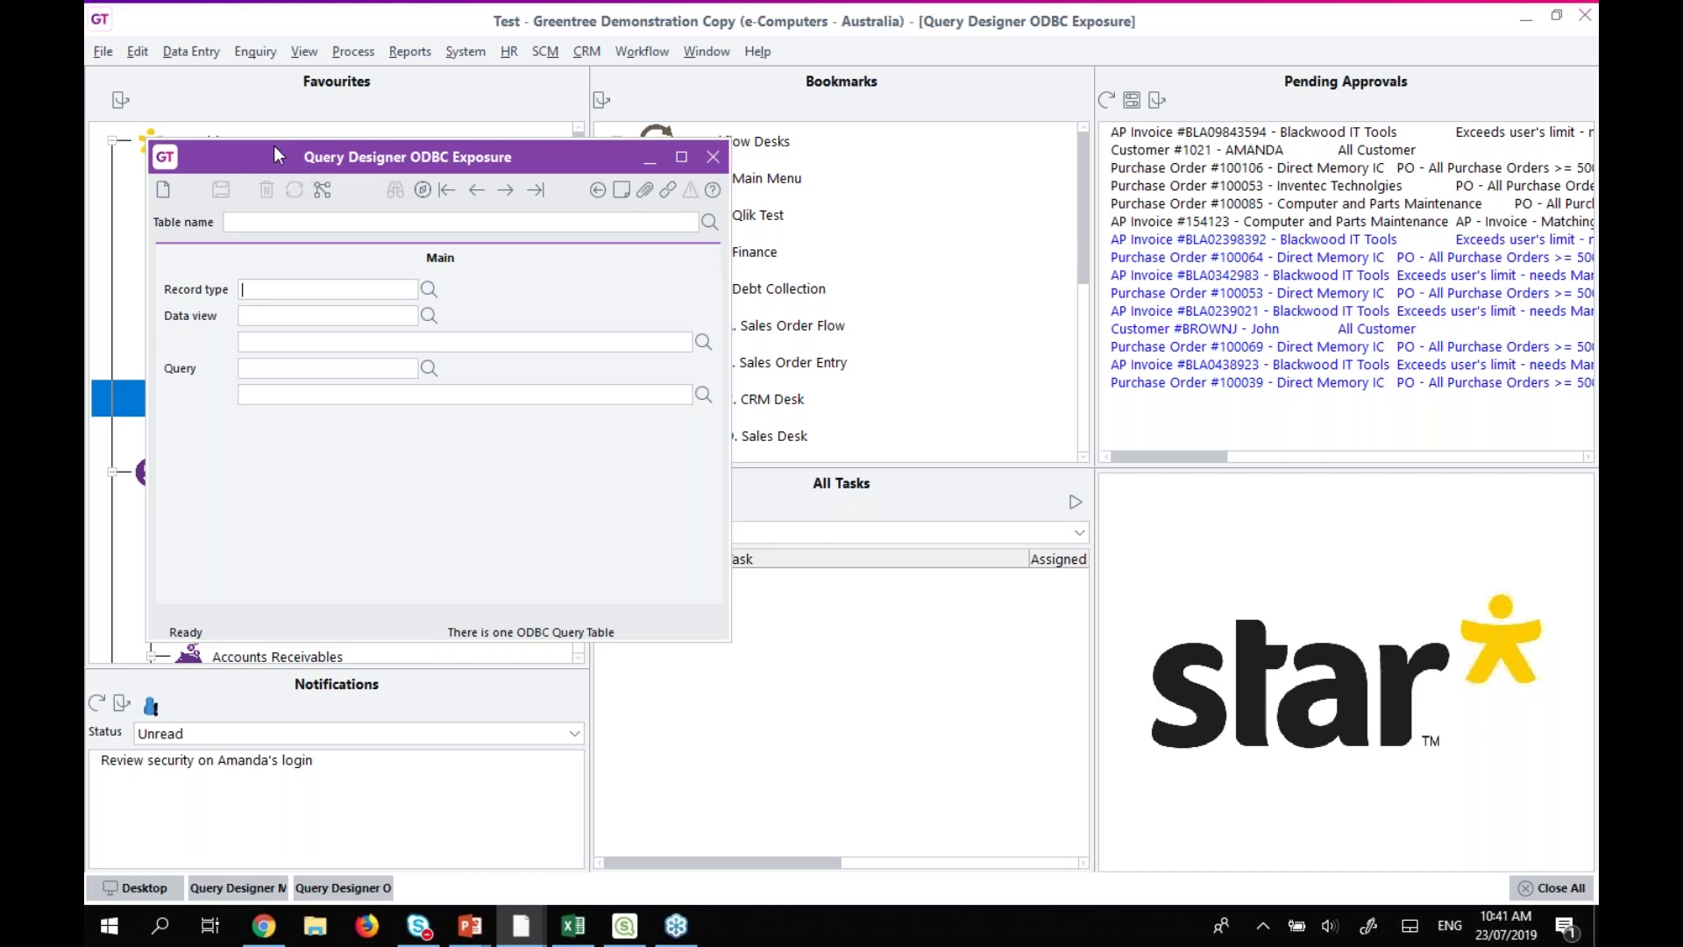
pyautogui.click(709, 221)
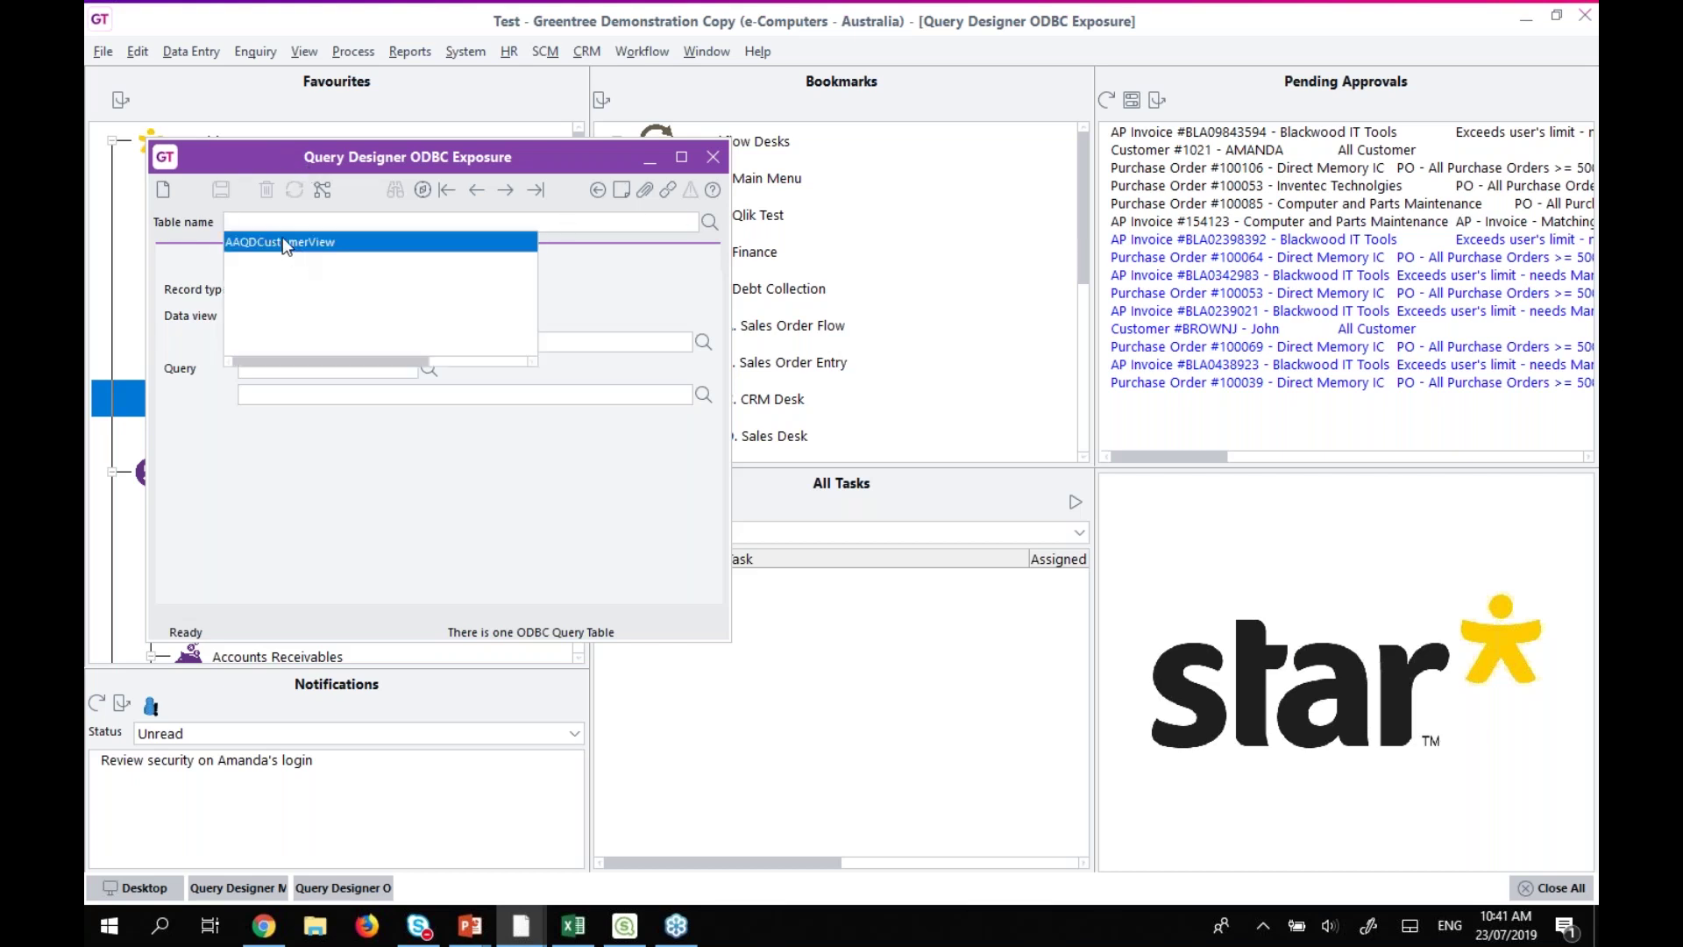
# Load AAQDCustomerView and open its CustomerODBC data view, scrolling through the customer fields.
pyautogui.click(282, 242)
pyautogui.doubleClick(349, 316)
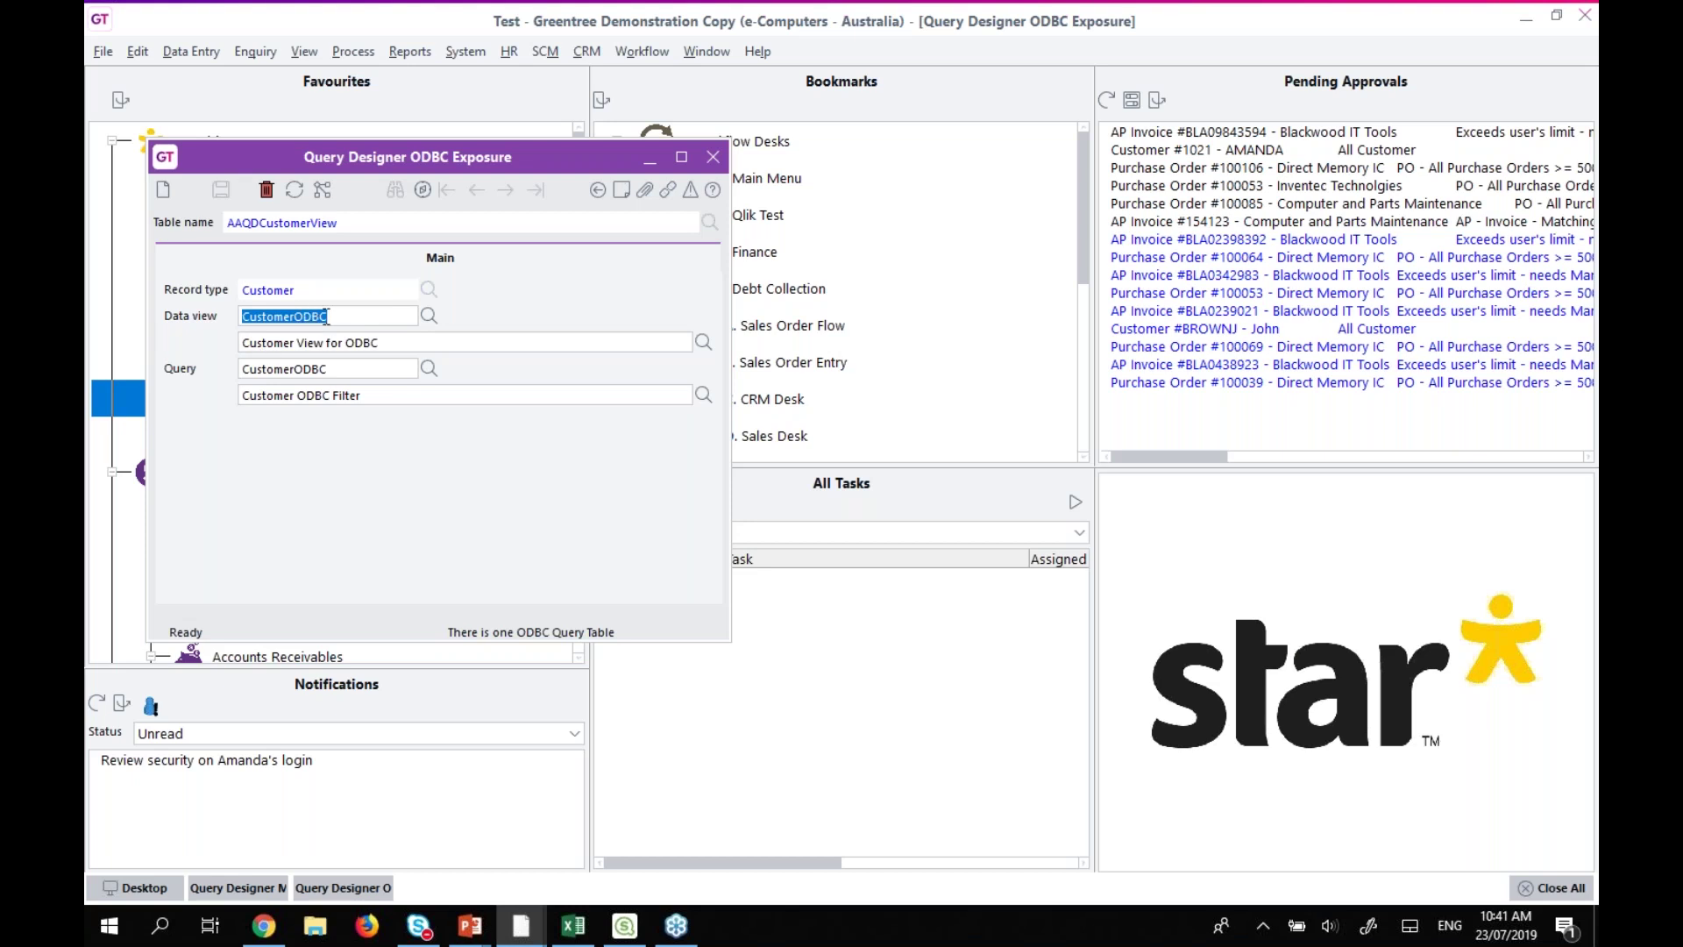
pyautogui.doubleClick(326, 316)
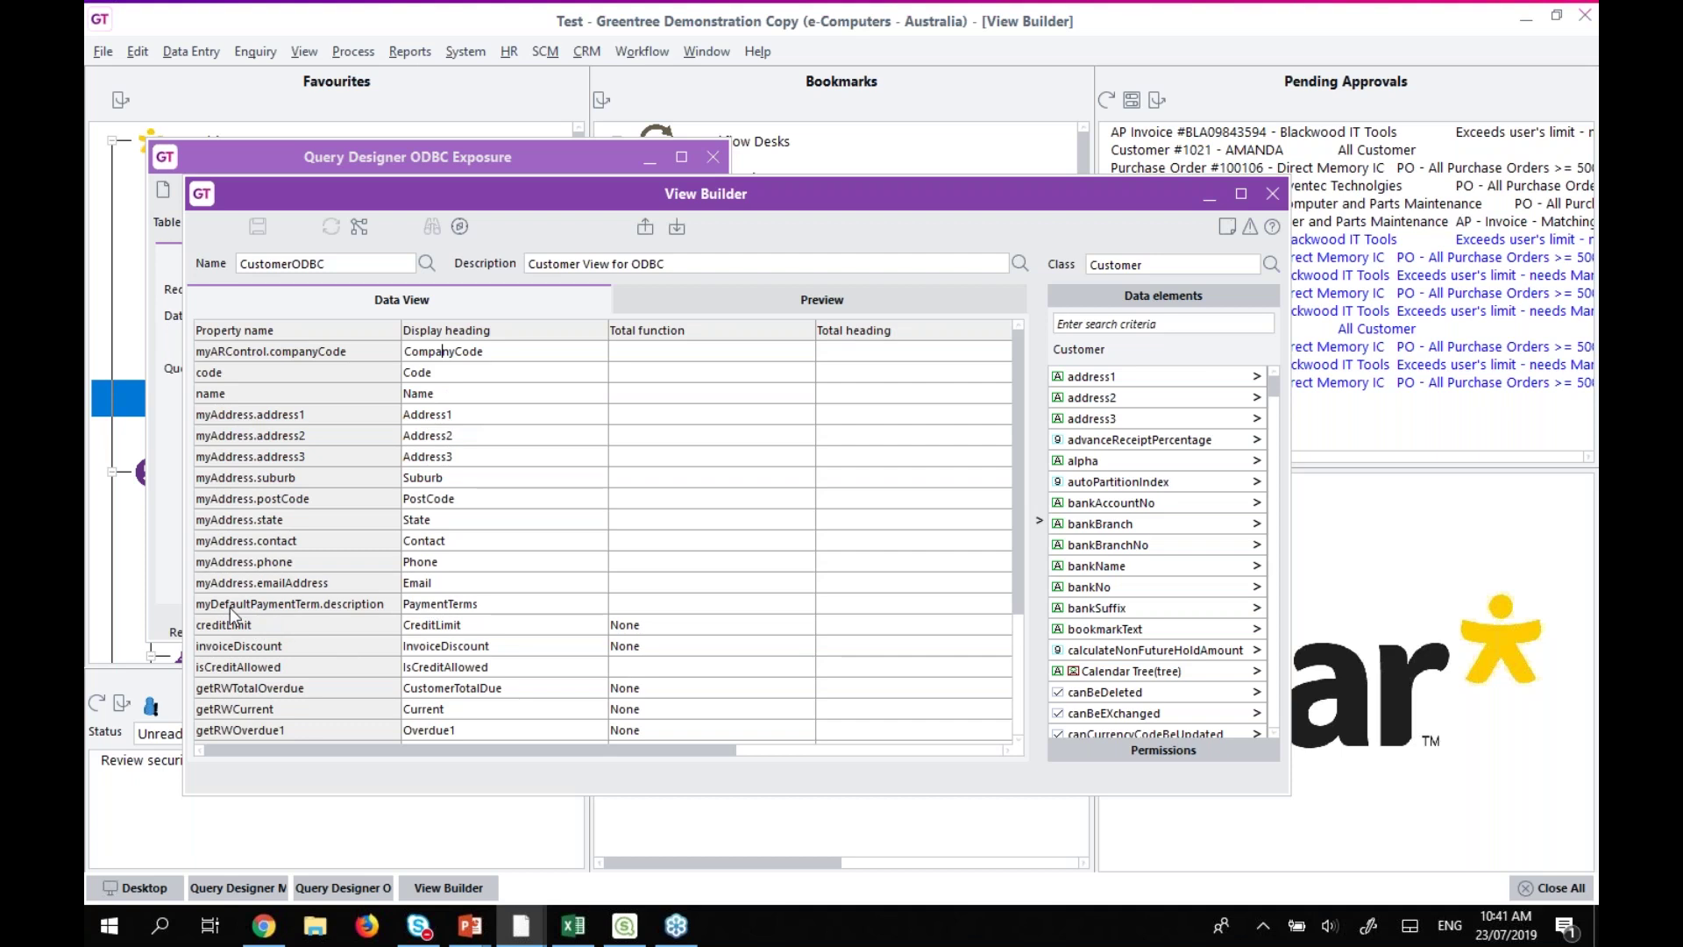
pyautogui.scroll(-3, 316, 542)
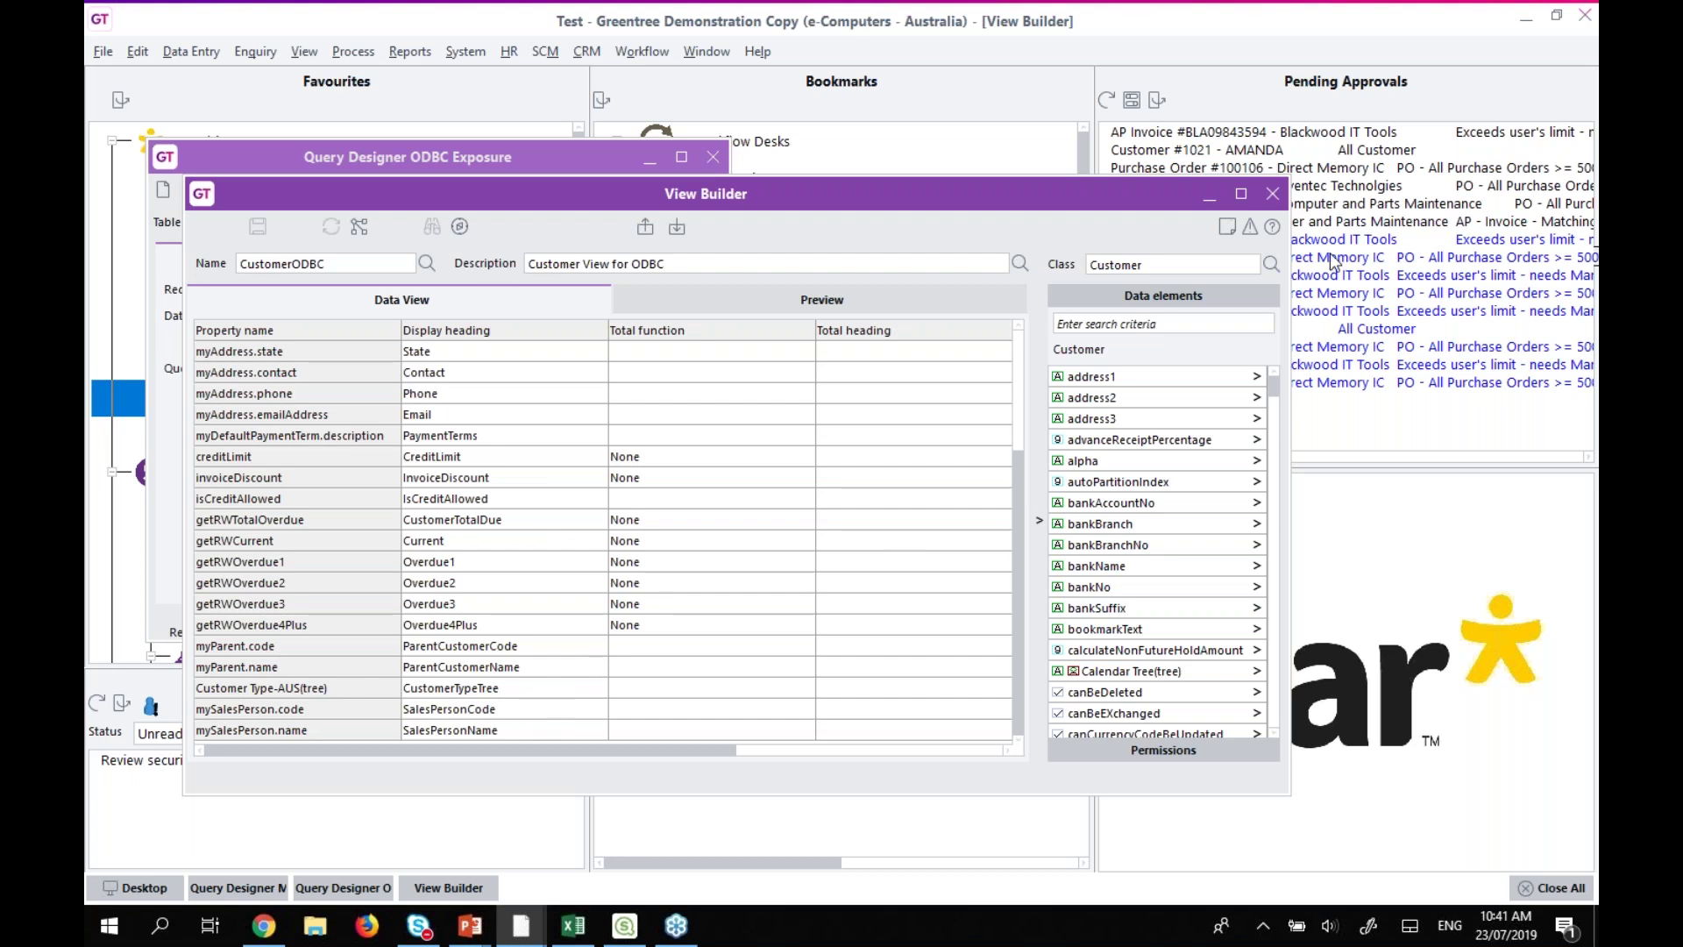
# Close View Builder and highlight the AAQDCustomerView table name on the exposure form.
pyautogui.click(1273, 195)
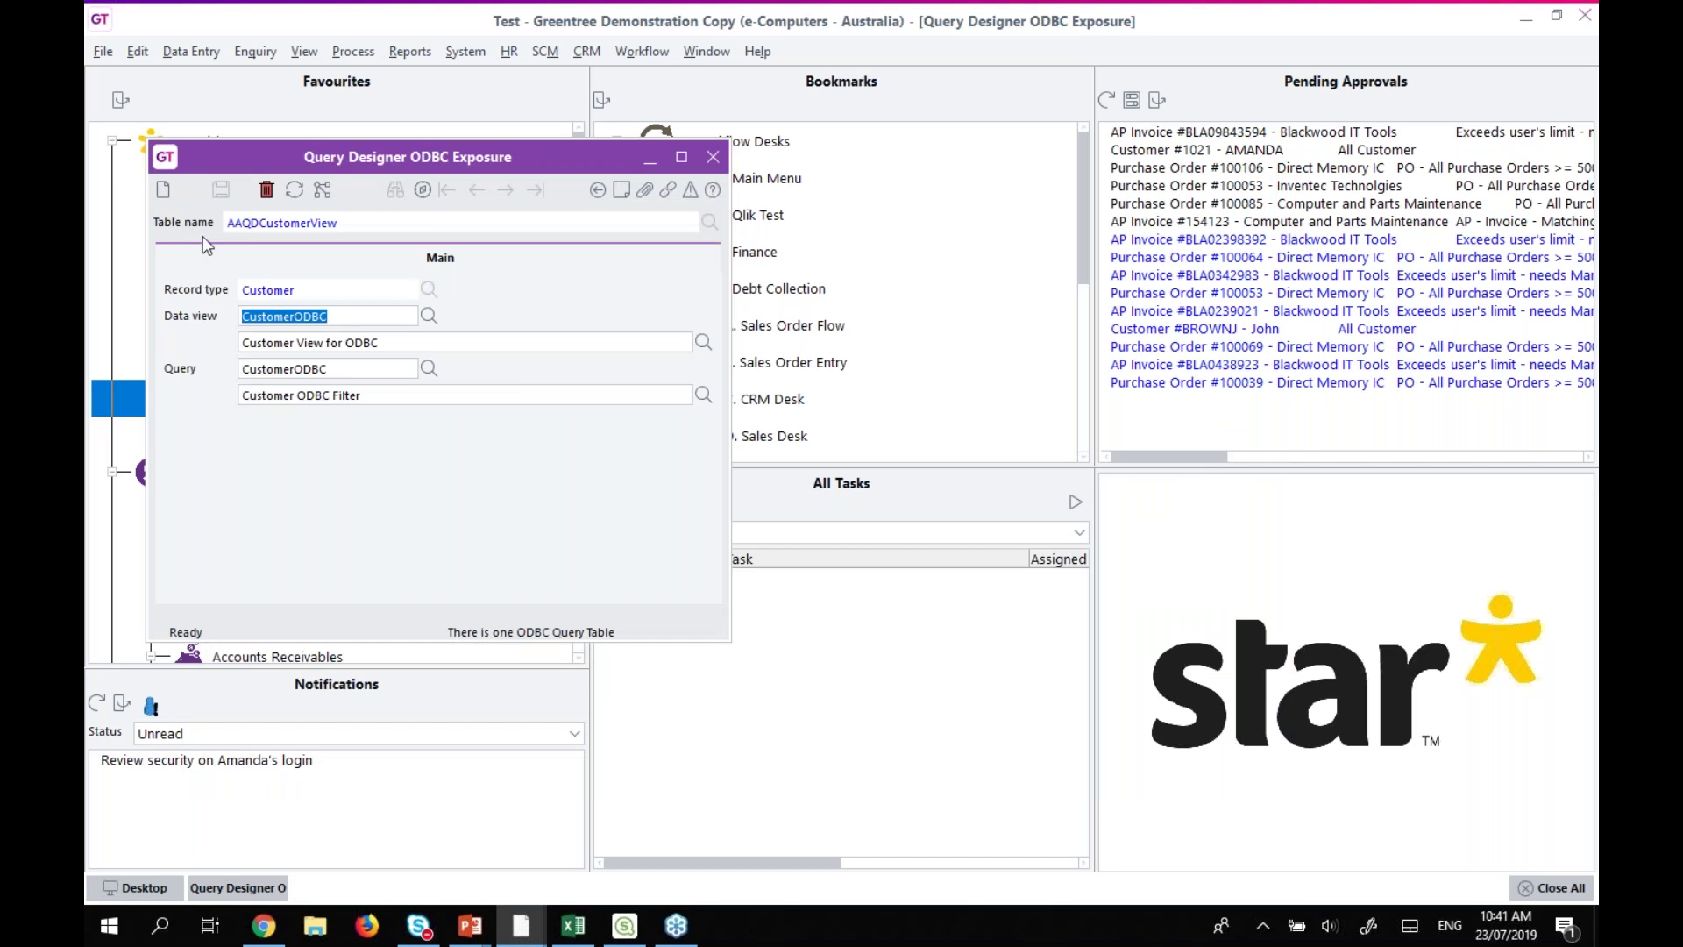
pyautogui.click(401, 227)
pyautogui.moveTo(230, 222); pyautogui.dragTo(413, 224)
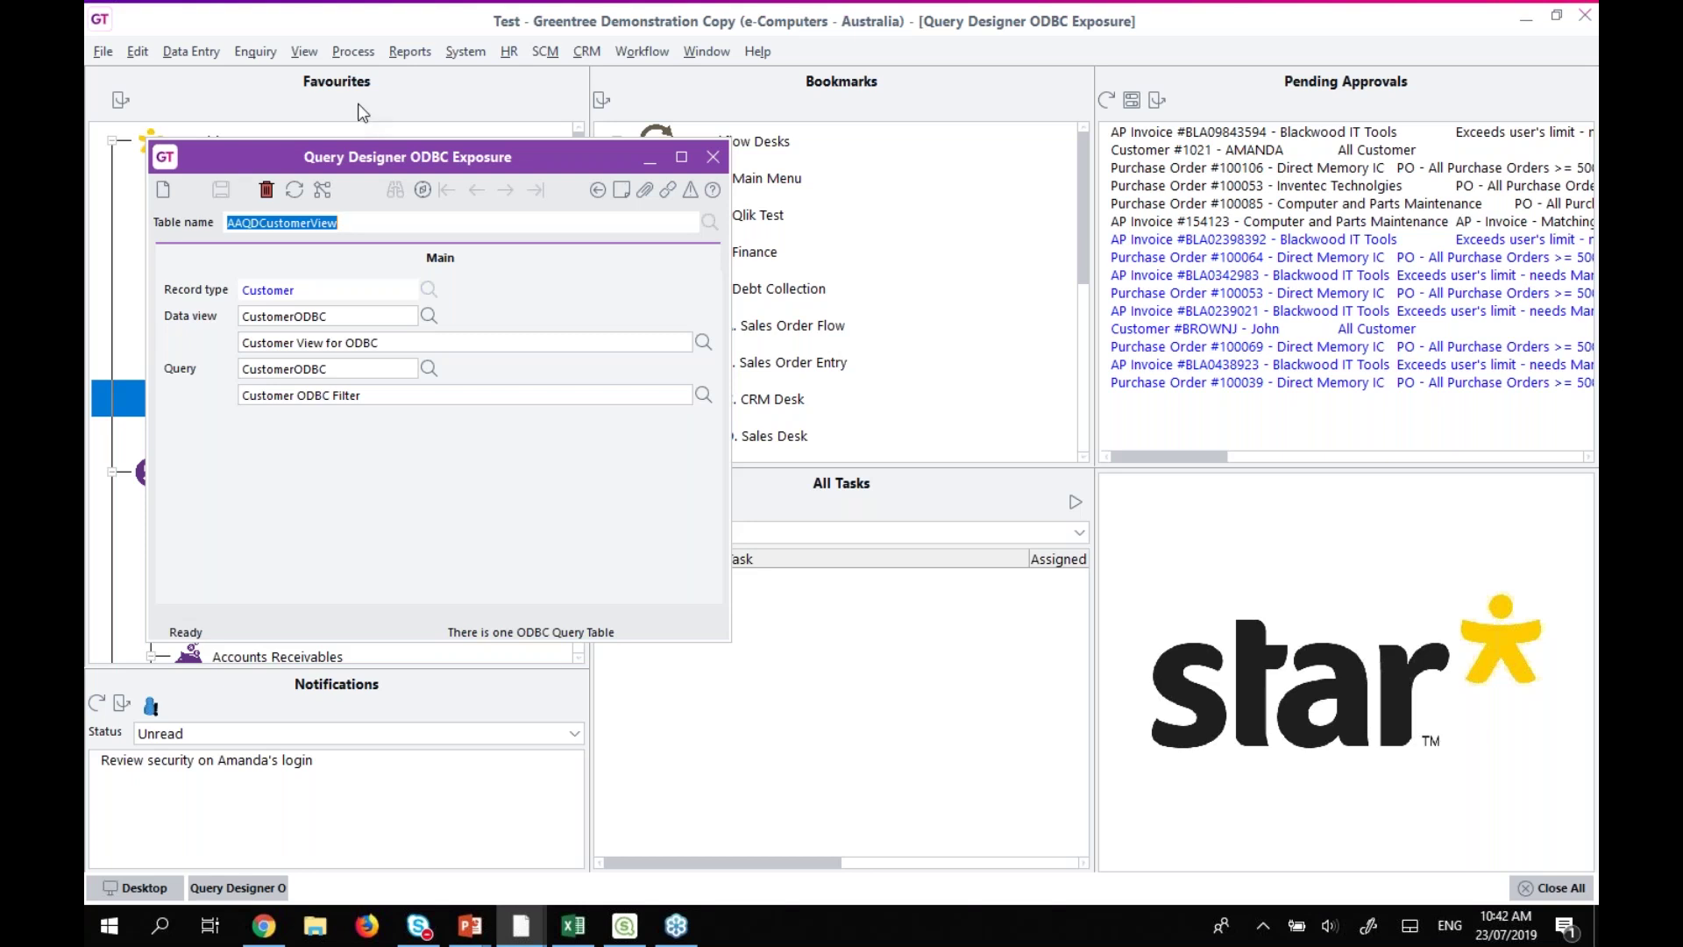
# In the CustomerODBC workbook, open Data > Connections and select Greentree thin-client1.
pyautogui.moveTo(562, 935)
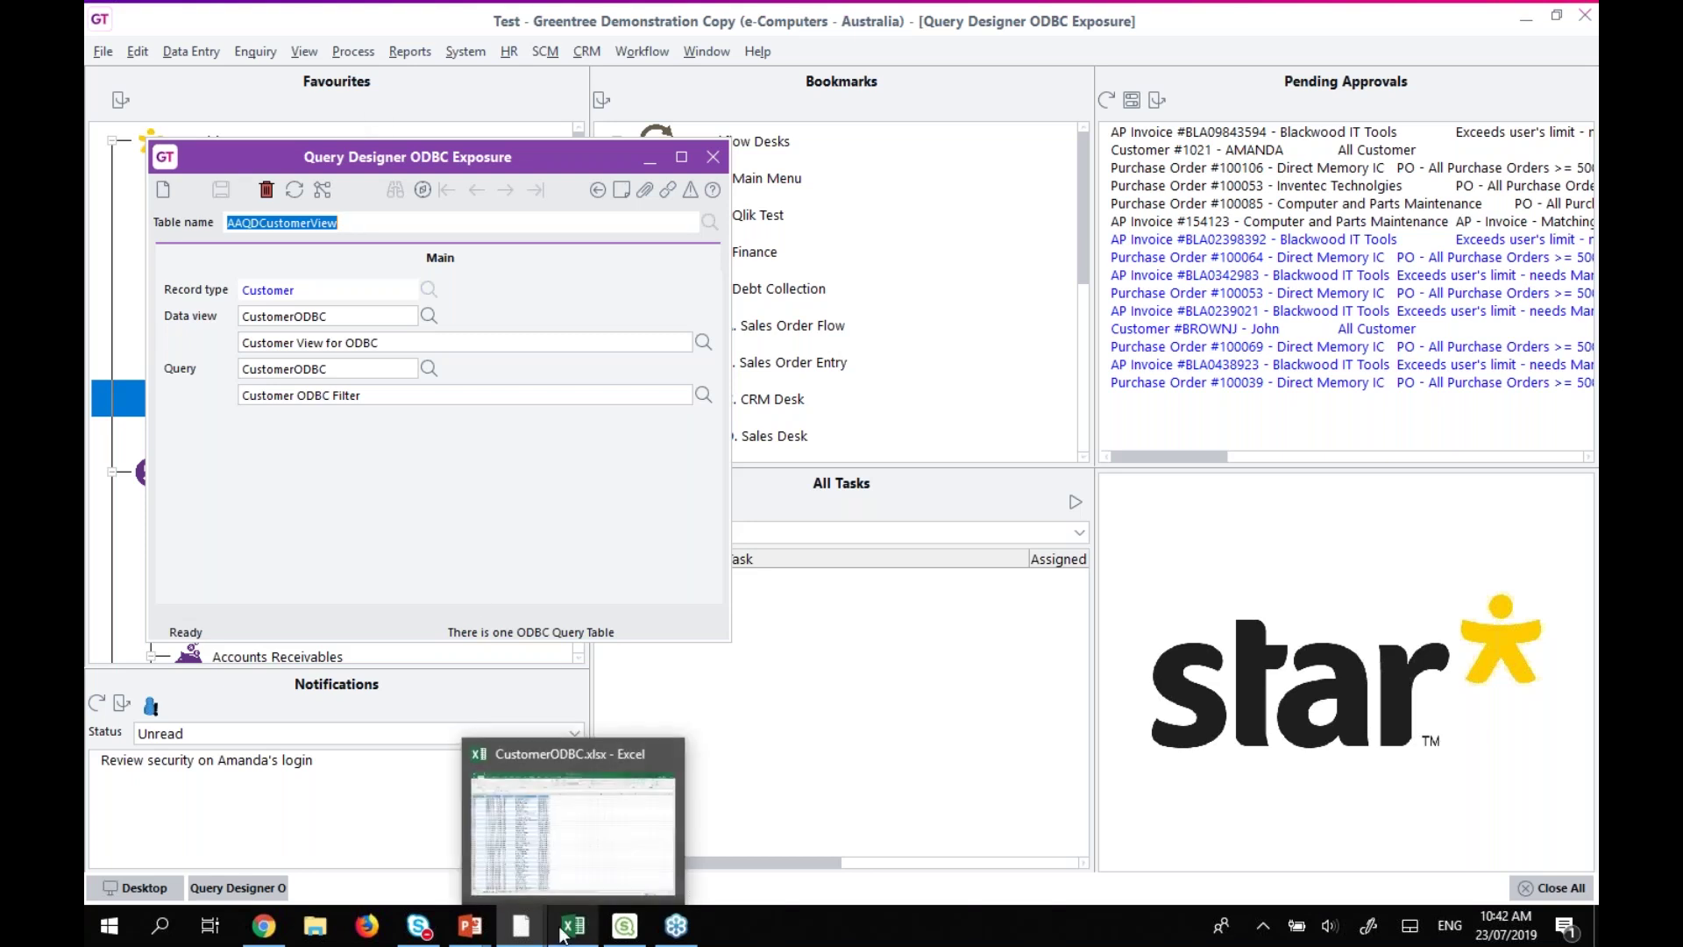
pyautogui.click(567, 867)
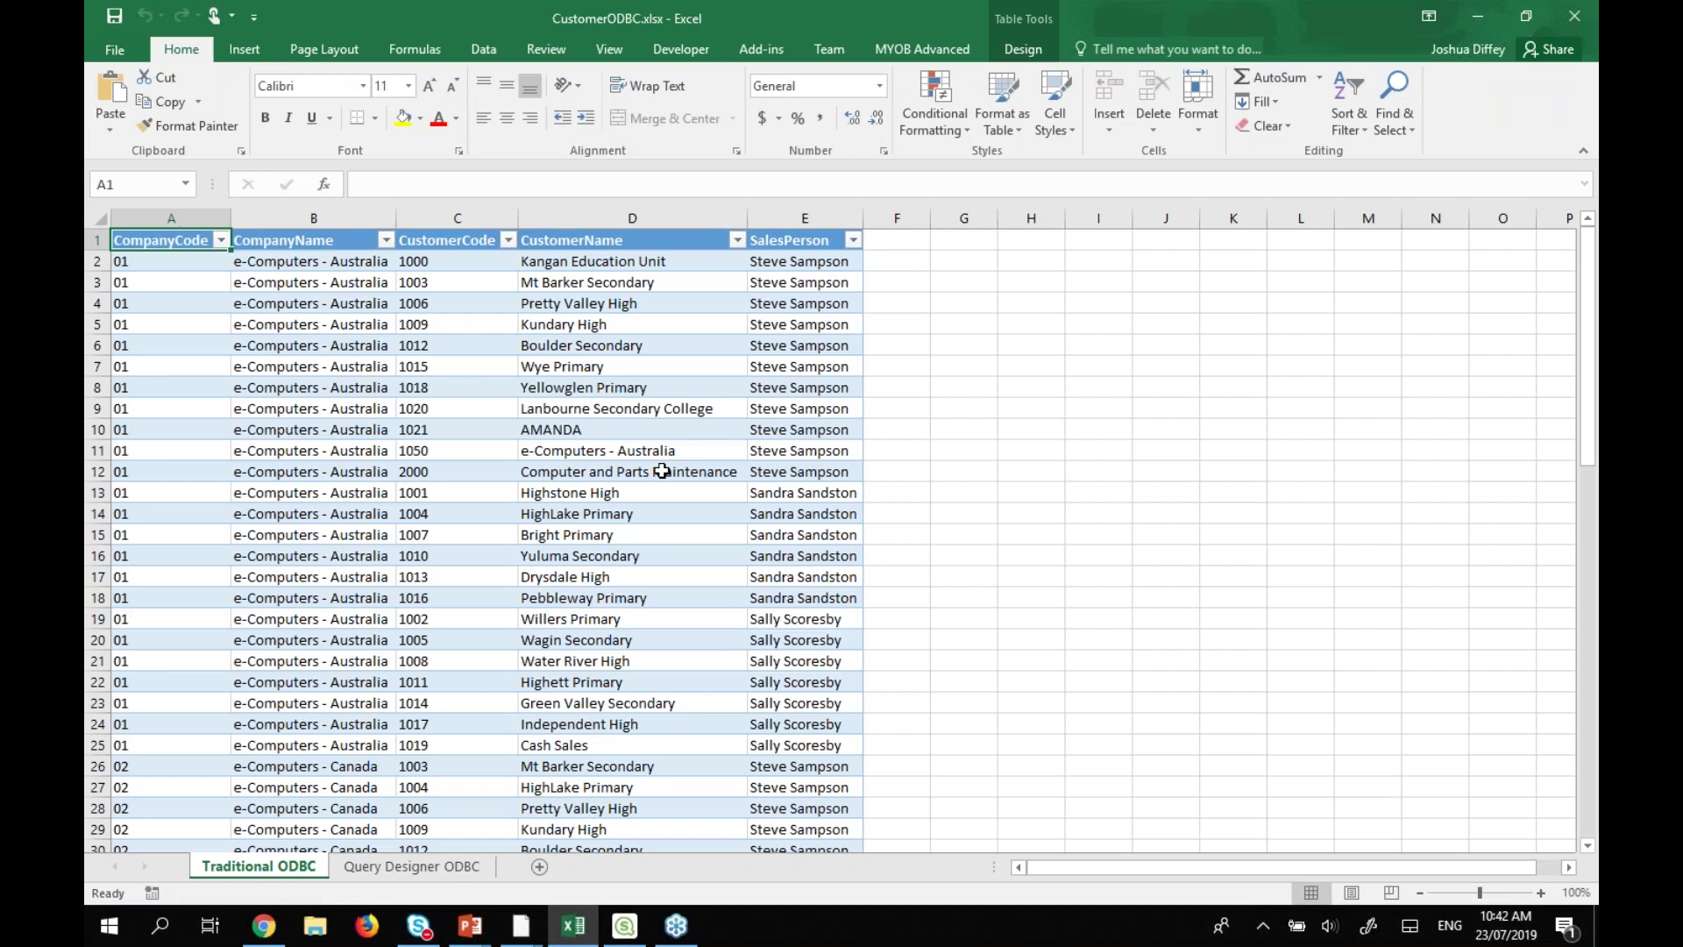
pyautogui.click(482, 48)
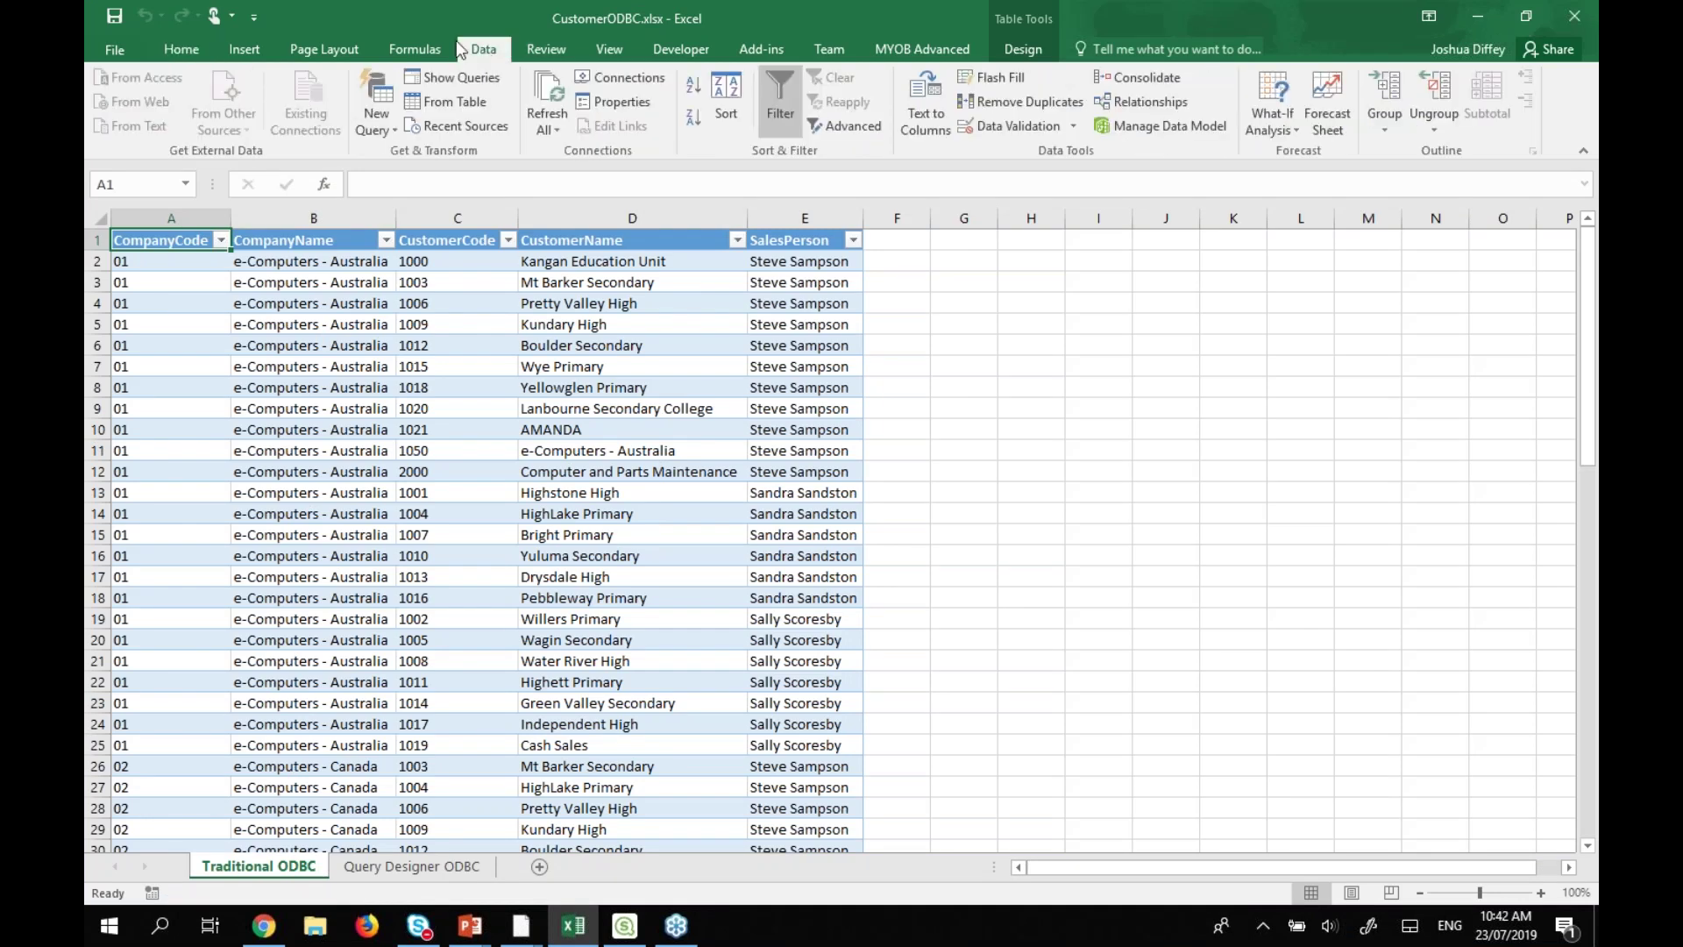
pyautogui.click(172, 241)
pyautogui.click(623, 77)
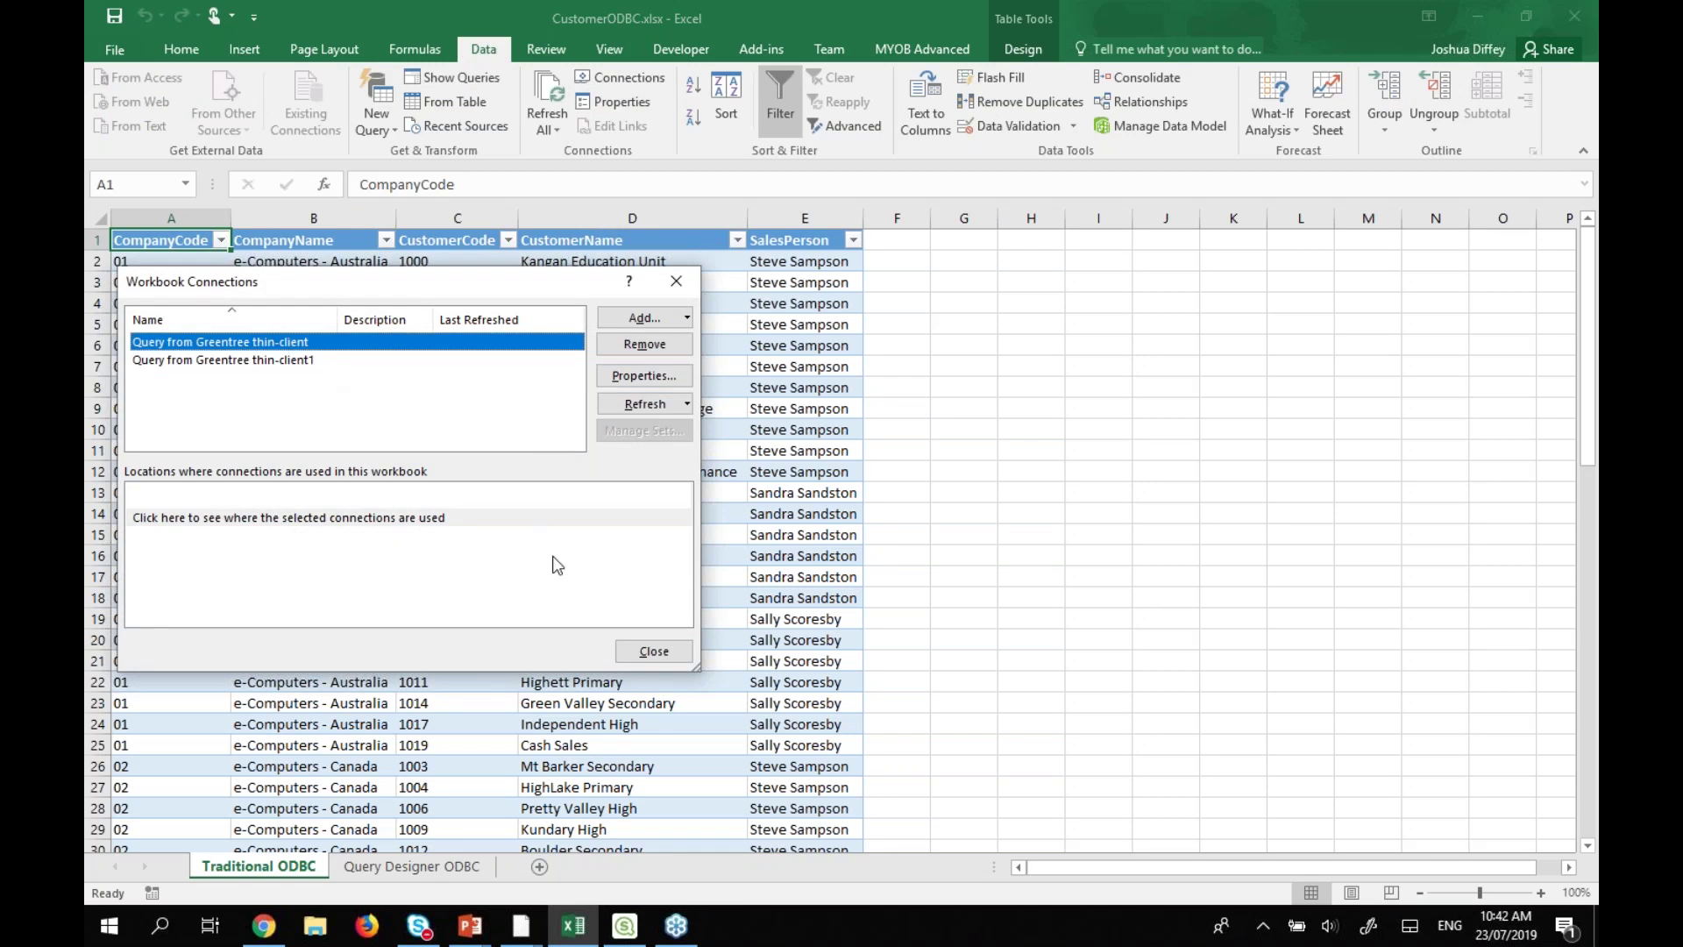
pyautogui.click(317, 361)
# Open thin-client1's Definition and highlight CompanyCode, CompanyName, CustomerCode, CustomerName and SalesPerson in the SQL.
pyautogui.click(664, 383)
pyautogui.click(292, 306)
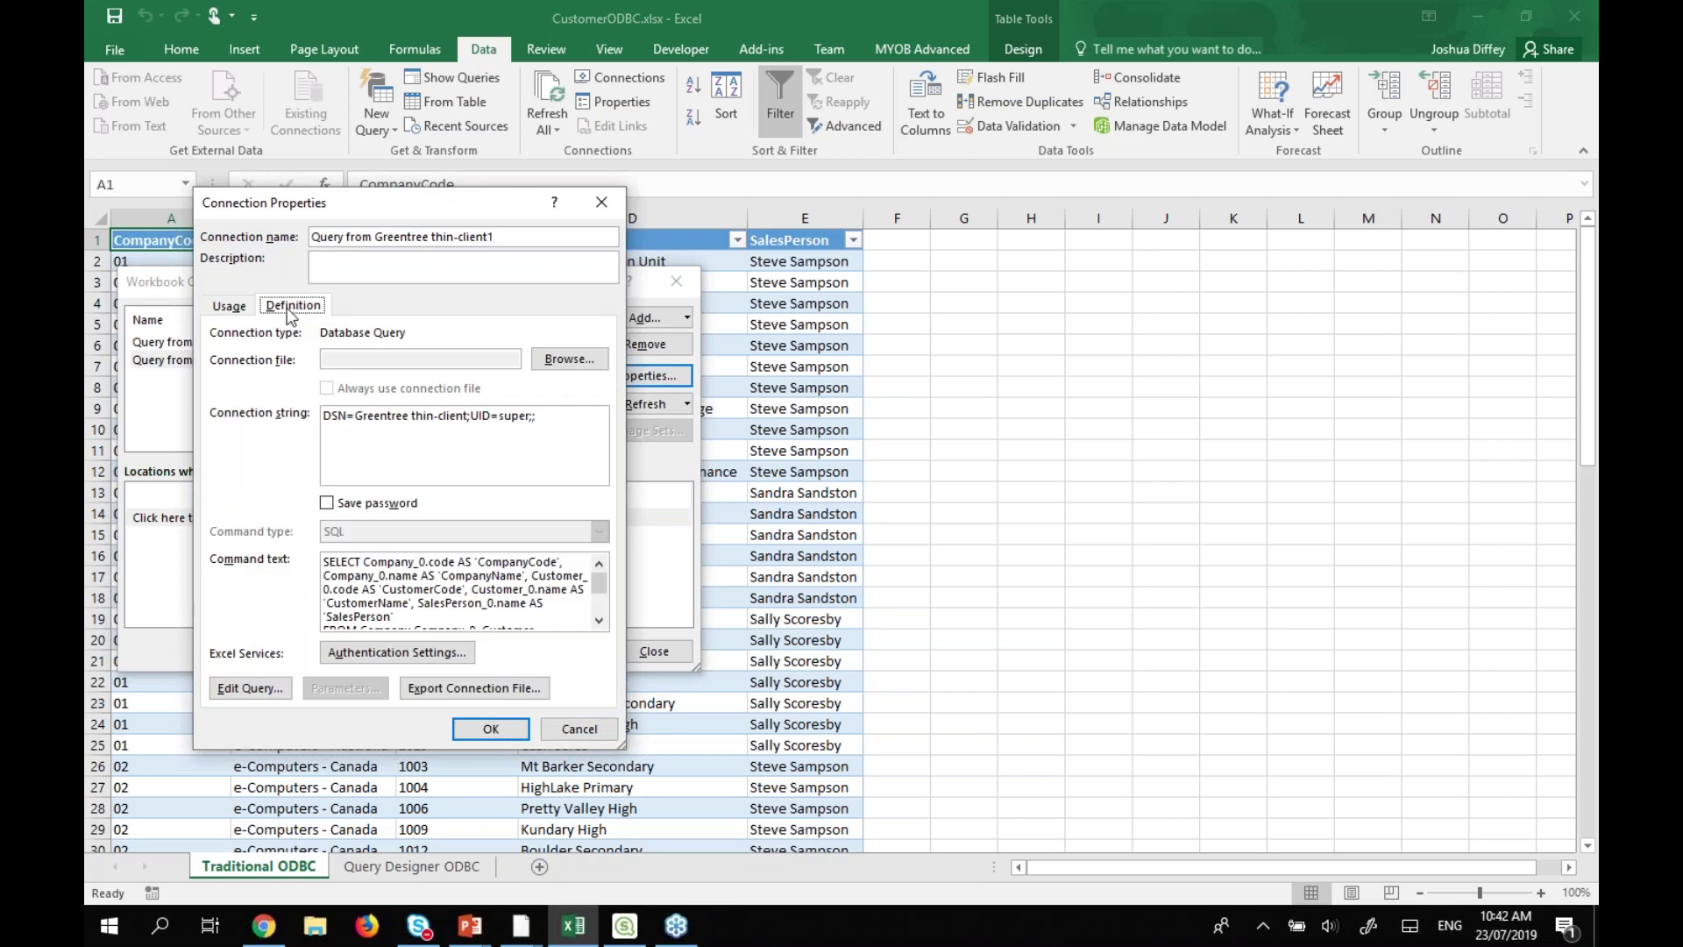
pyautogui.moveTo(621, 747); pyautogui.dragTo(1068, 837)
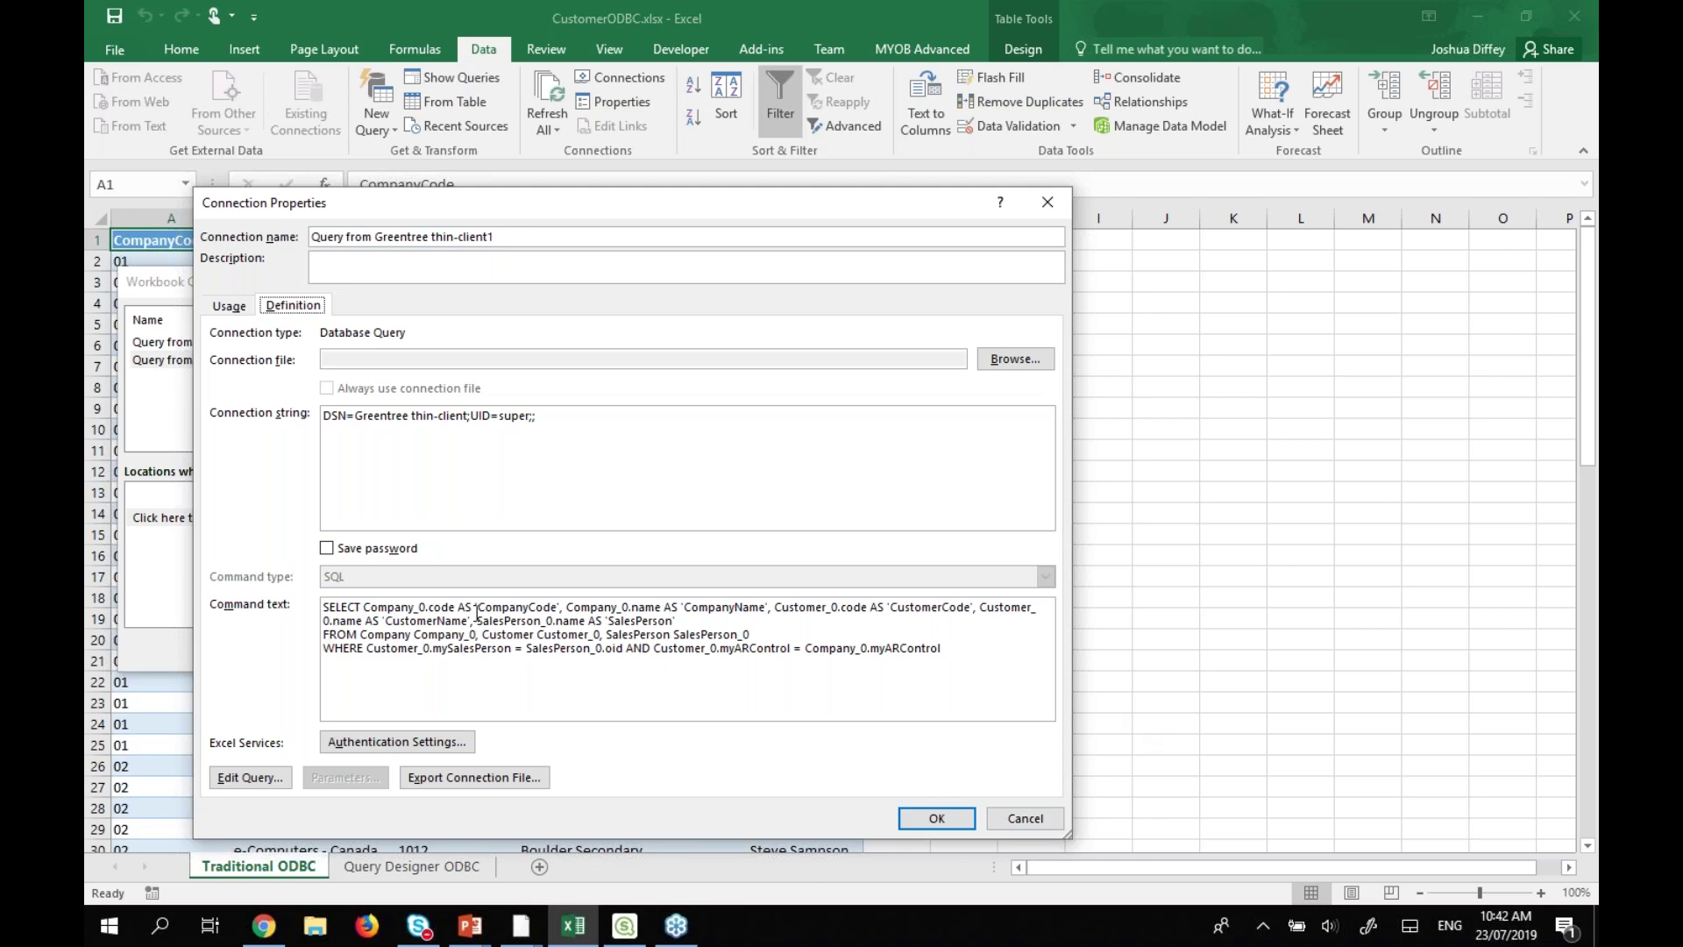
pyautogui.moveTo(481, 608); pyautogui.dragTo(557, 608)
pyautogui.moveTo(688, 608); pyautogui.dragTo(766, 608)
pyautogui.moveTo(894, 607); pyautogui.dragTo(965, 607)
pyautogui.moveTo(386, 621); pyautogui.dragTo(452, 618)
pyautogui.moveTo(609, 621); pyautogui.dragTo(672, 621)
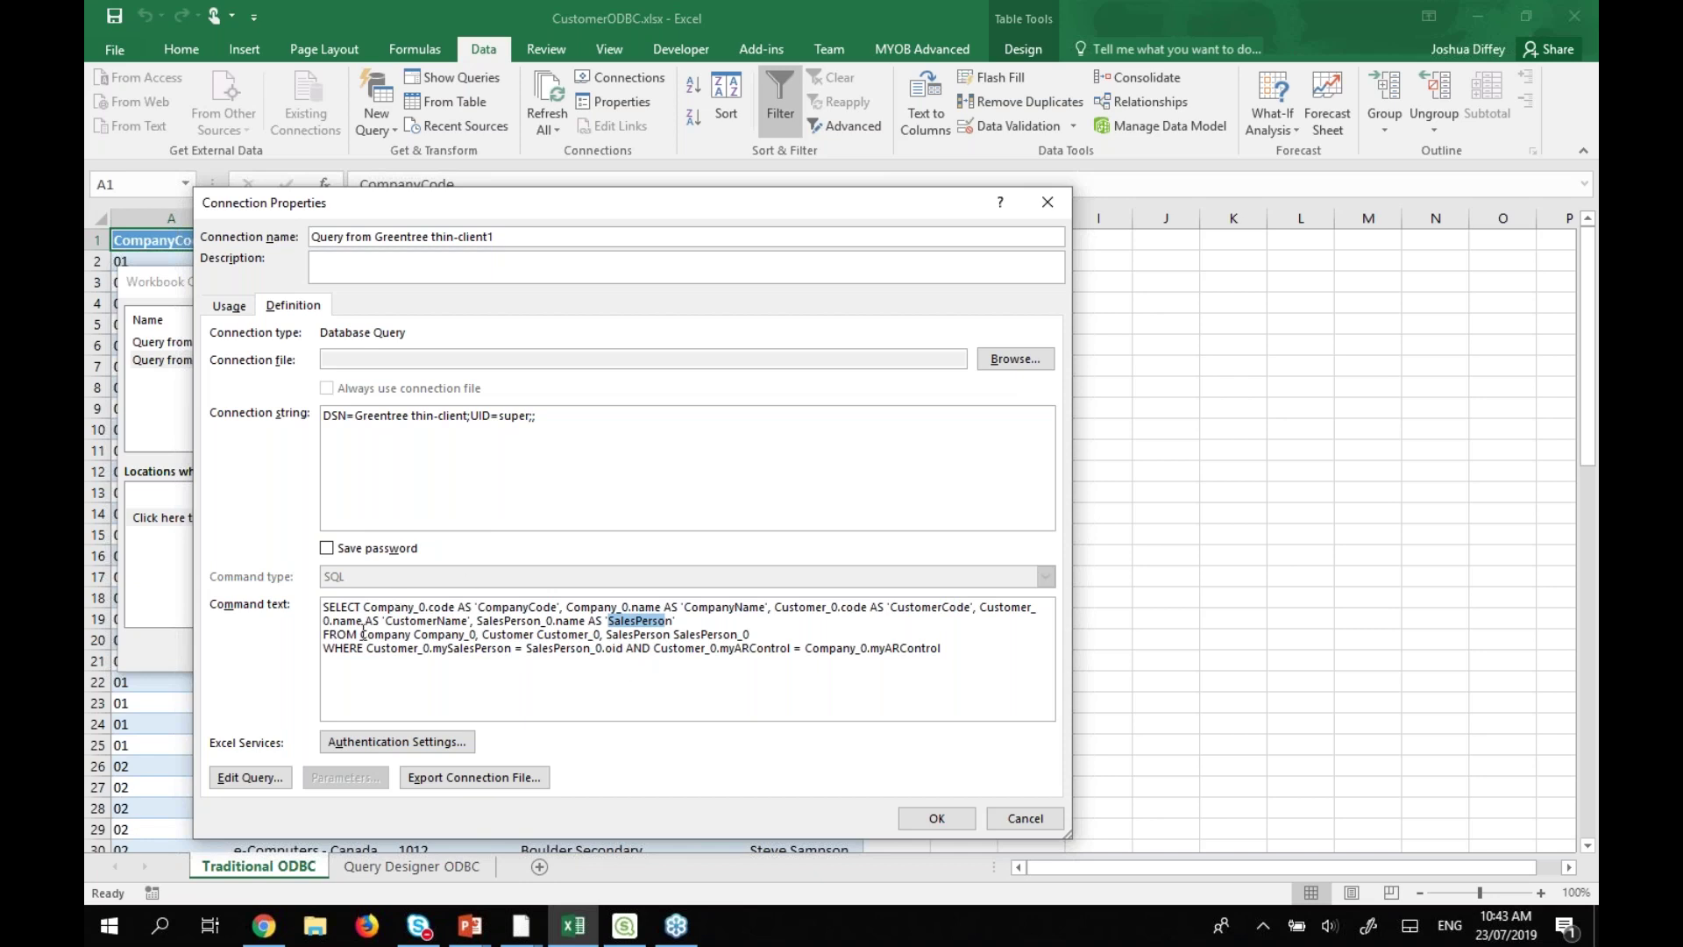
# Highlight the FROM clause tables and the salesperson and company join conditions.
pyautogui.moveTo(360, 634); pyautogui.dragTo(762, 636)
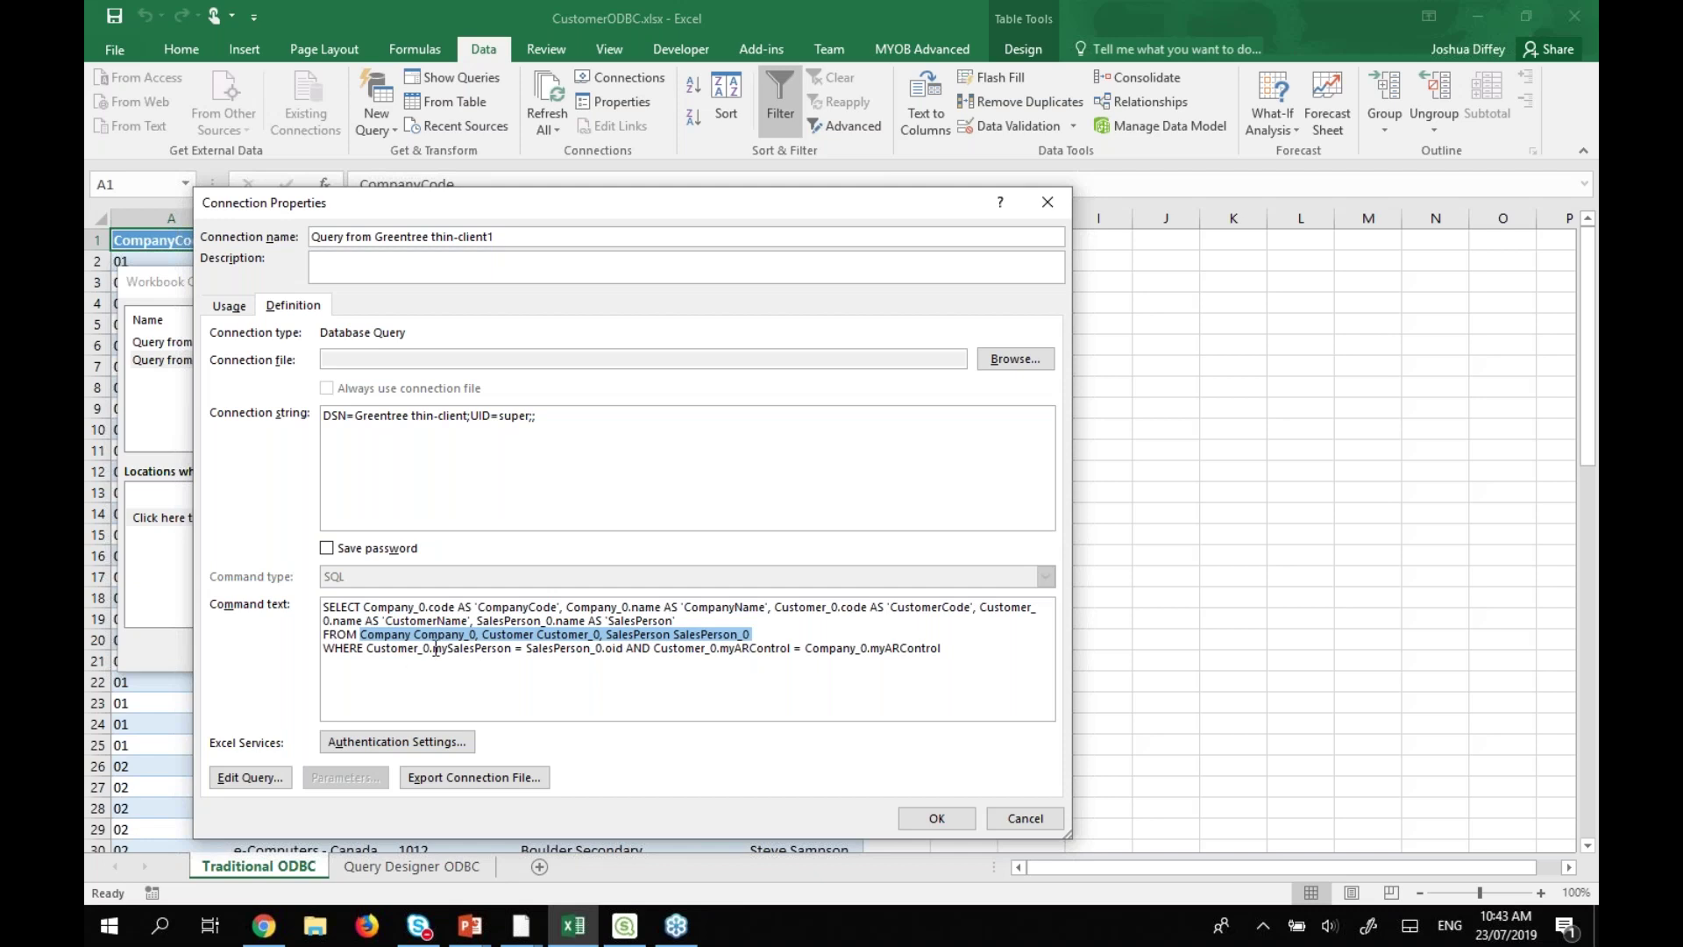
pyautogui.moveTo(366, 648); pyautogui.dragTo(624, 651)
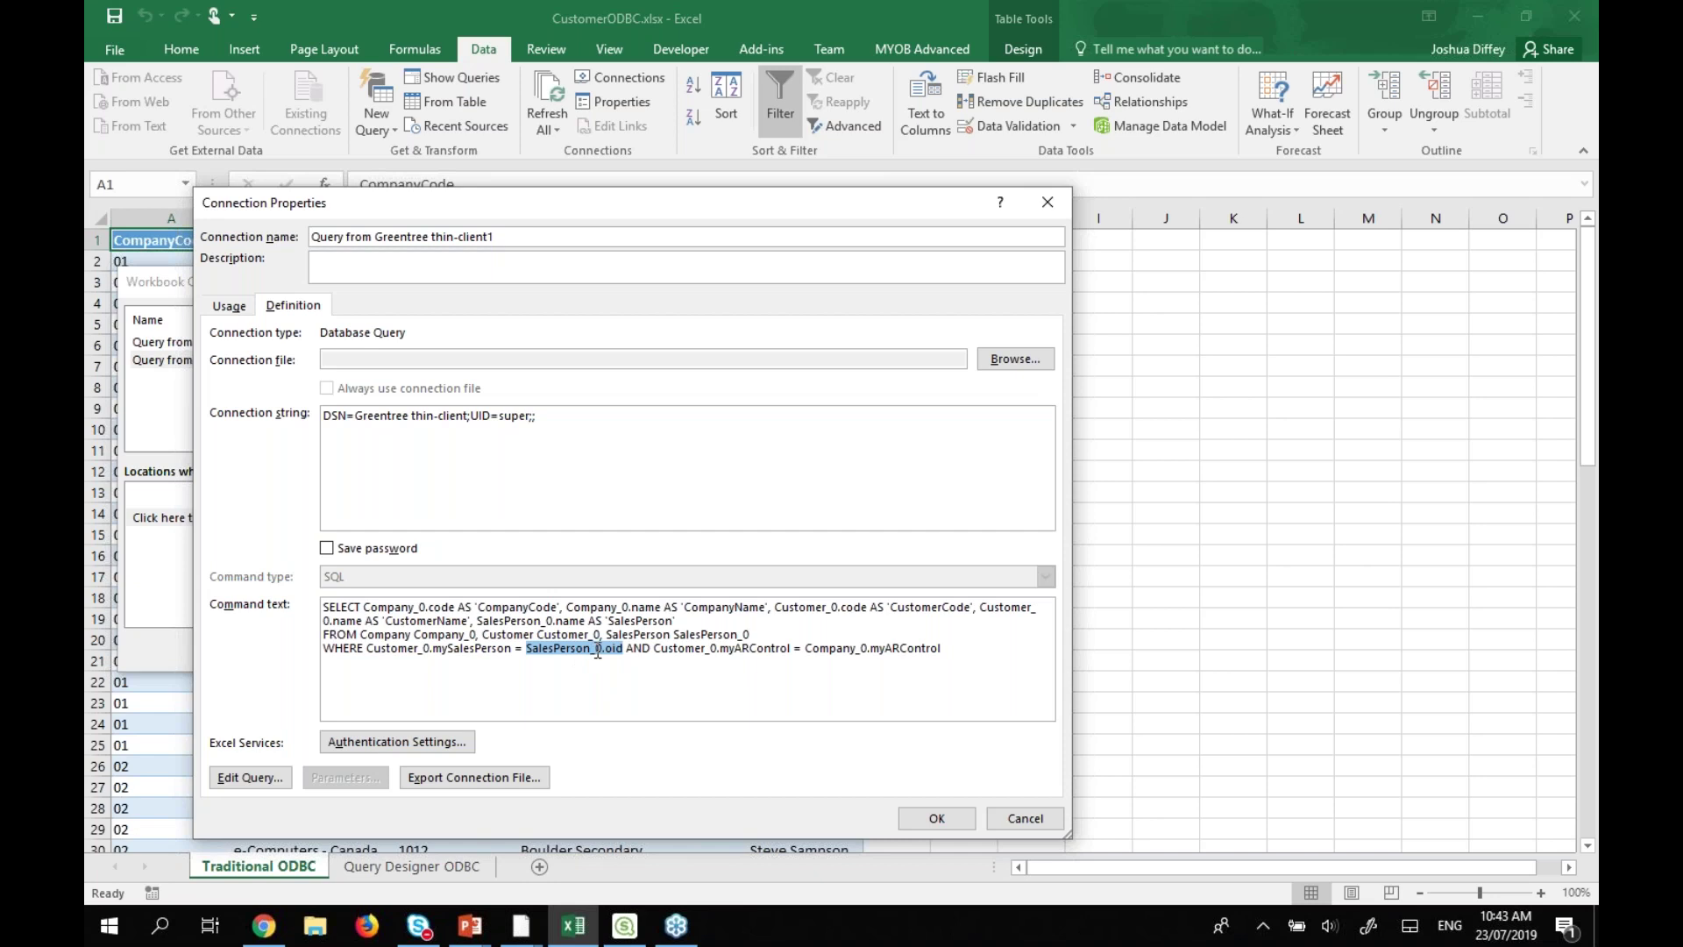
pyautogui.moveTo(668, 649); pyautogui.dragTo(931, 649)
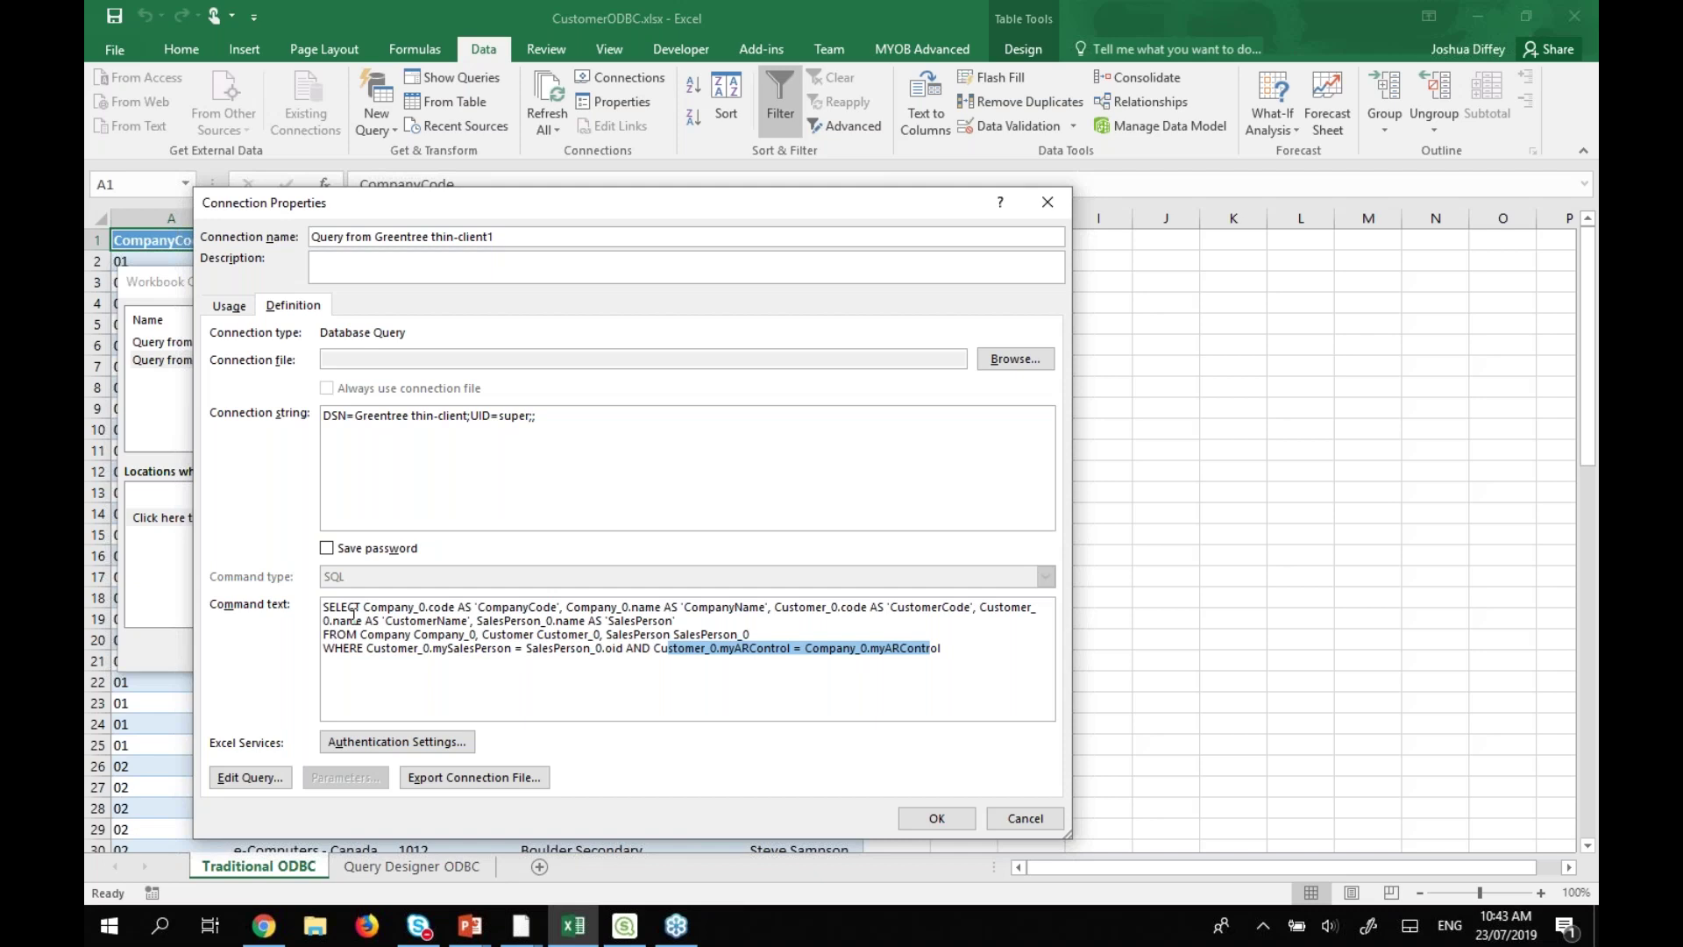
# Close the connection dialogs without changes and switch to the Query Designer ODBC sheet.
pyautogui.click(1026, 818)
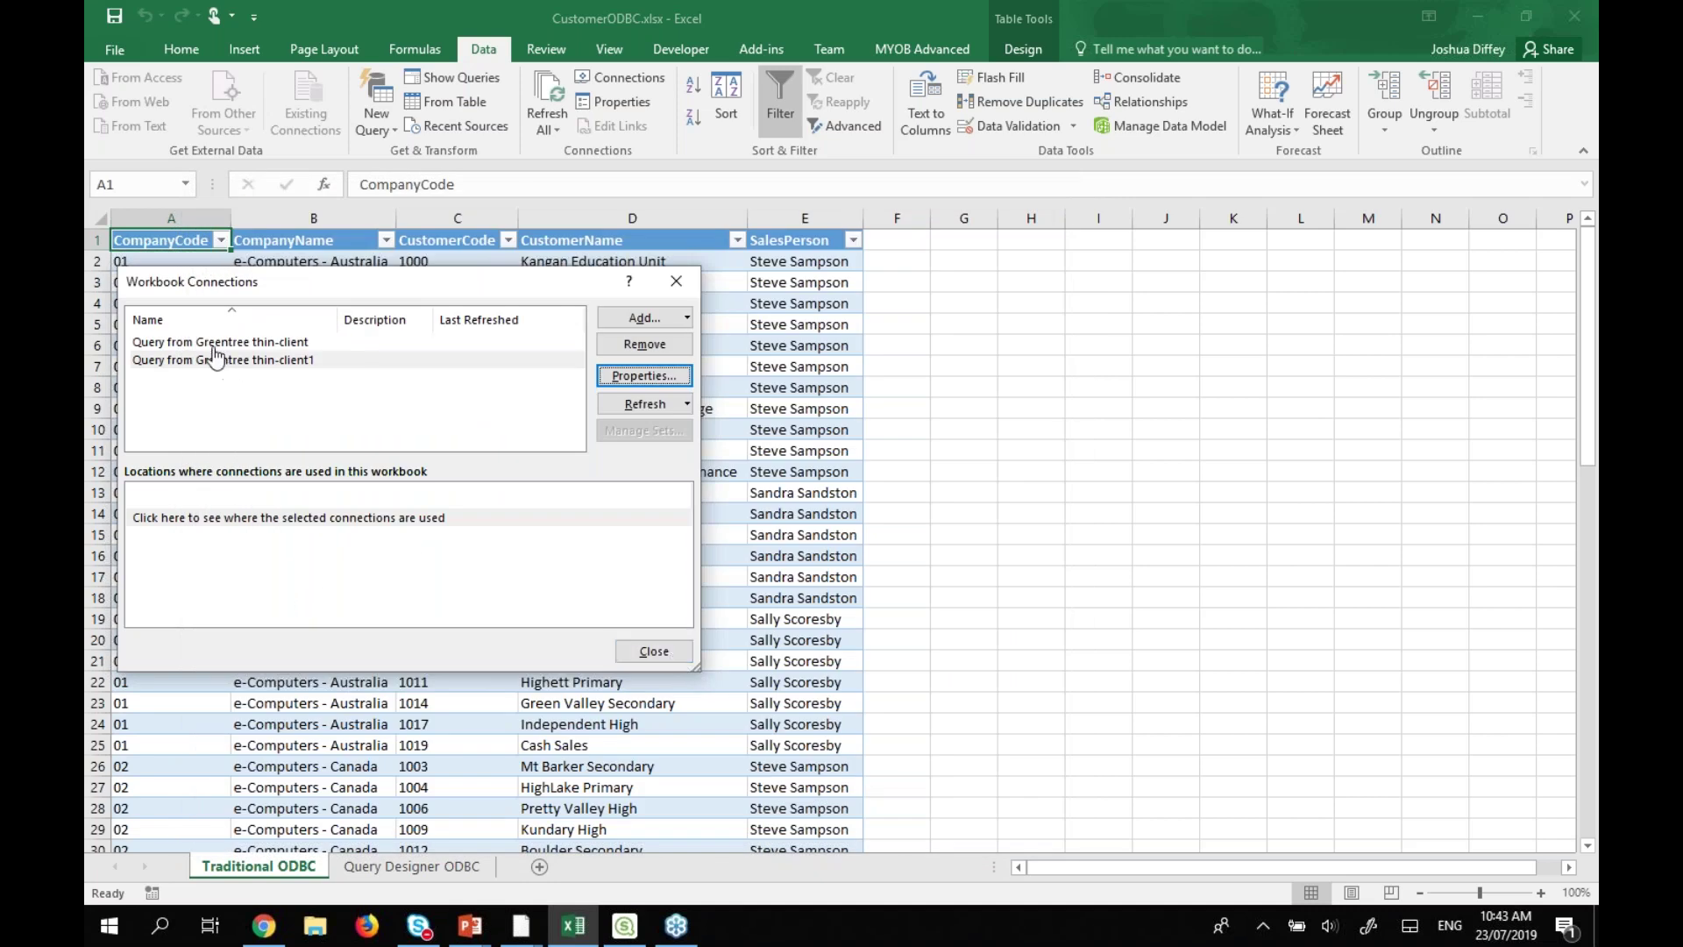
pyautogui.click(212, 343)
pyautogui.click(654, 651)
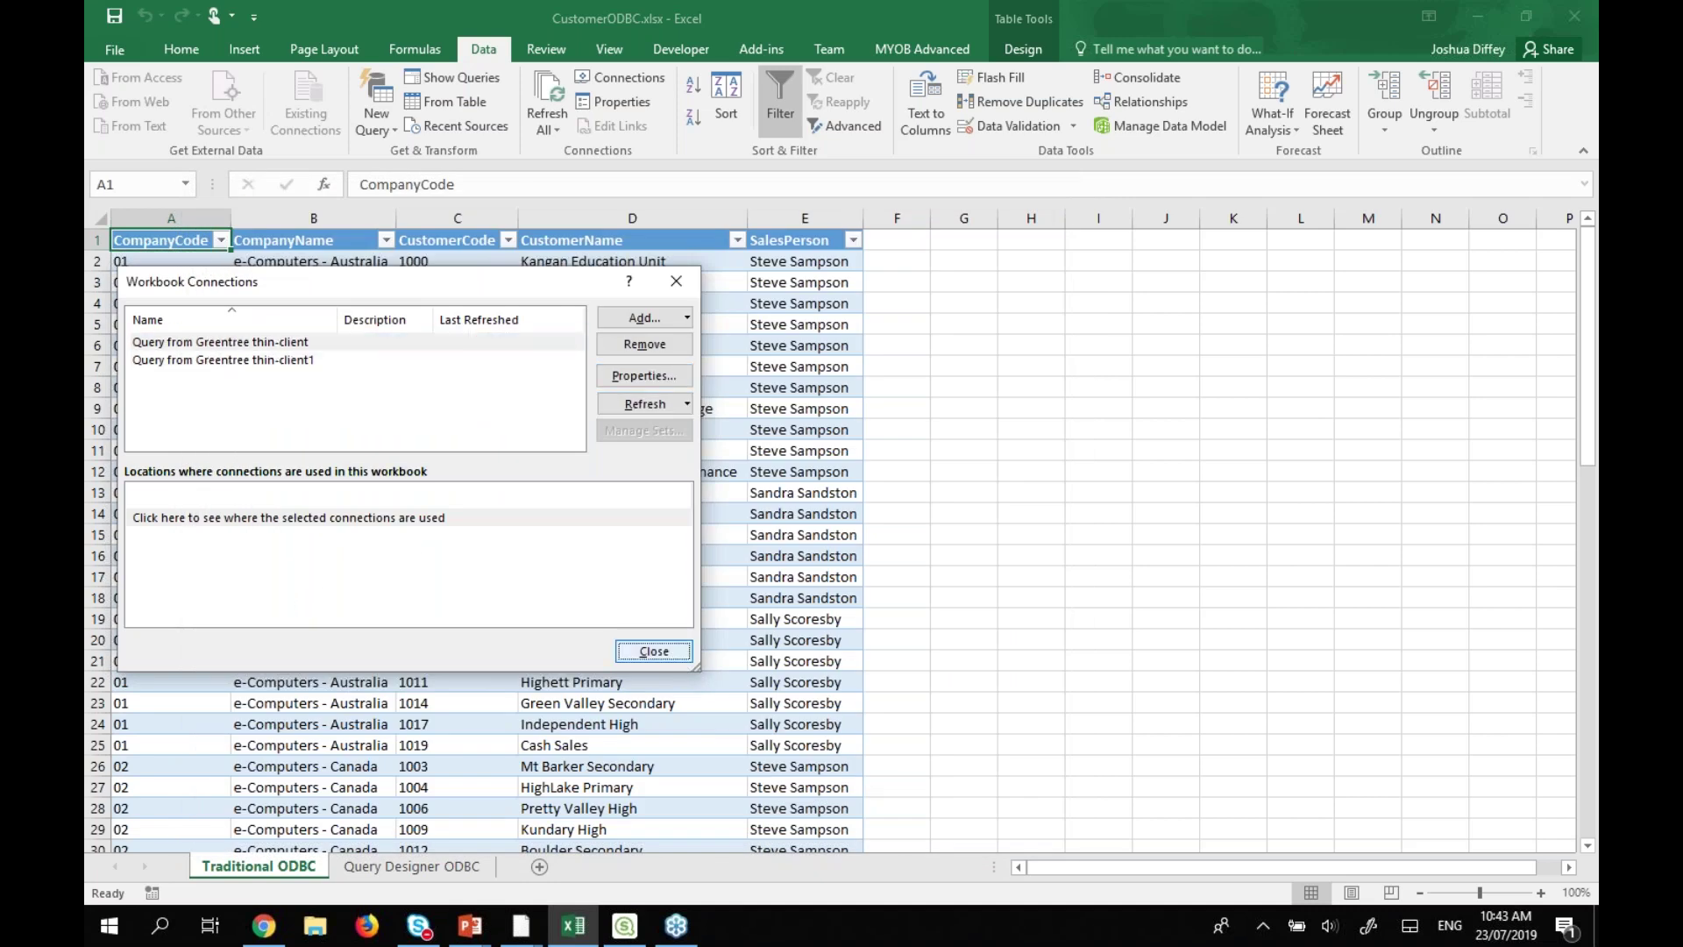
pyautogui.click(382, 868)
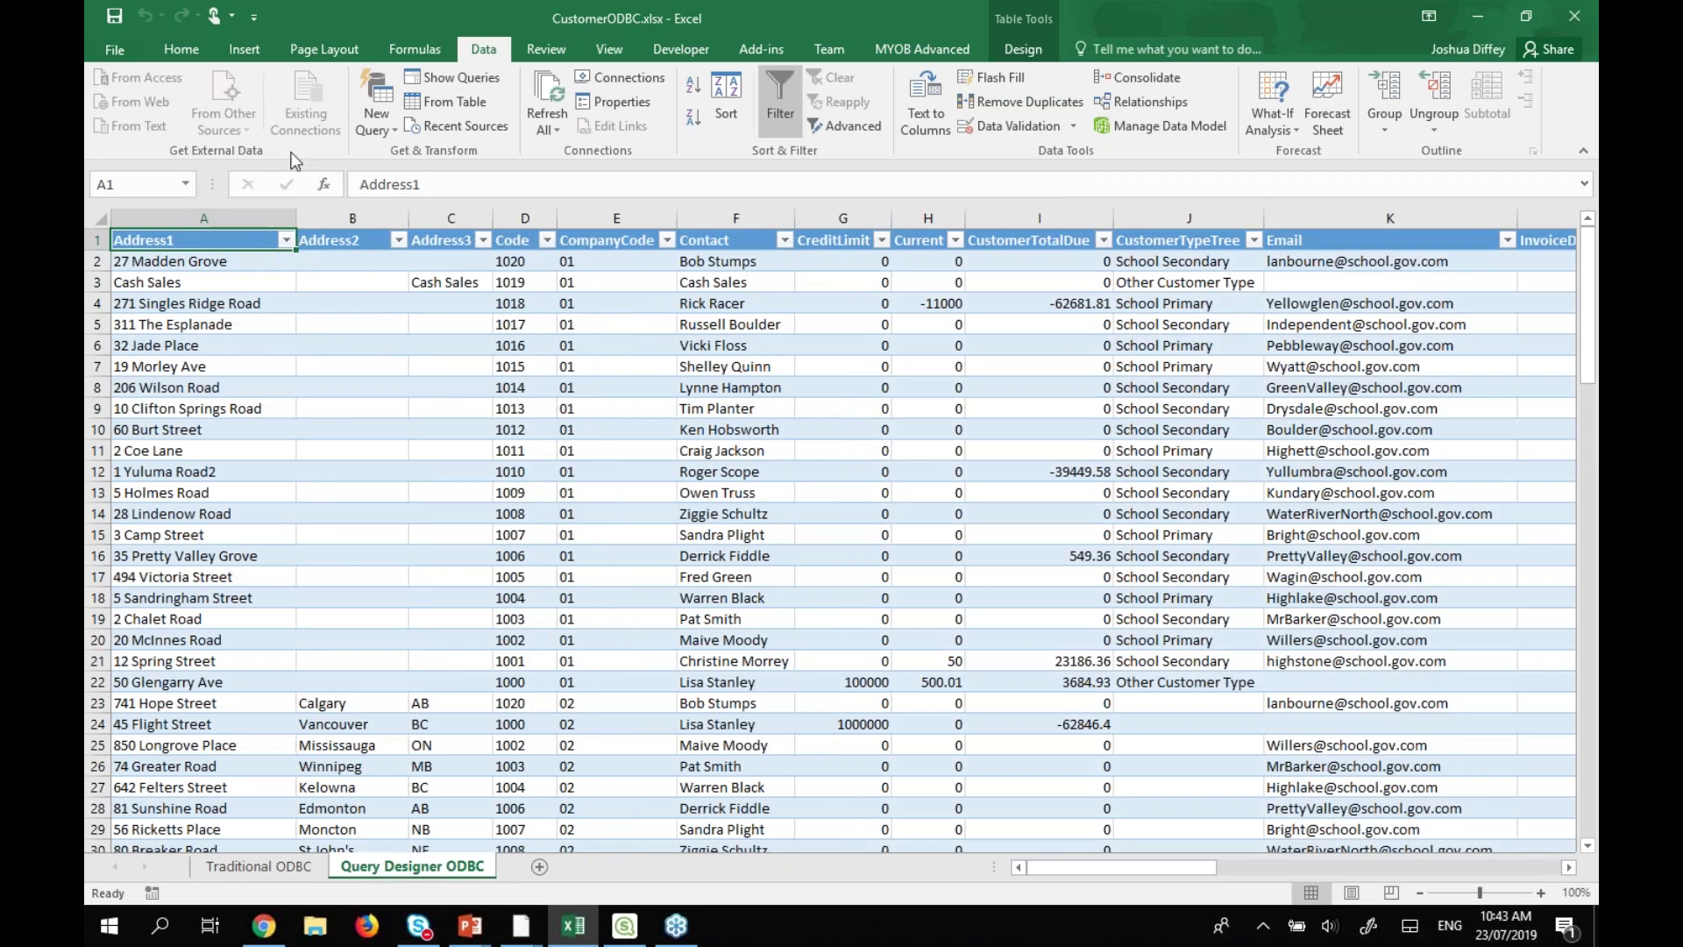
# Inspect the ODBC table's connection SQL, highlighting its FROM AAQDCustomerView line.
pyautogui.click(629, 103)
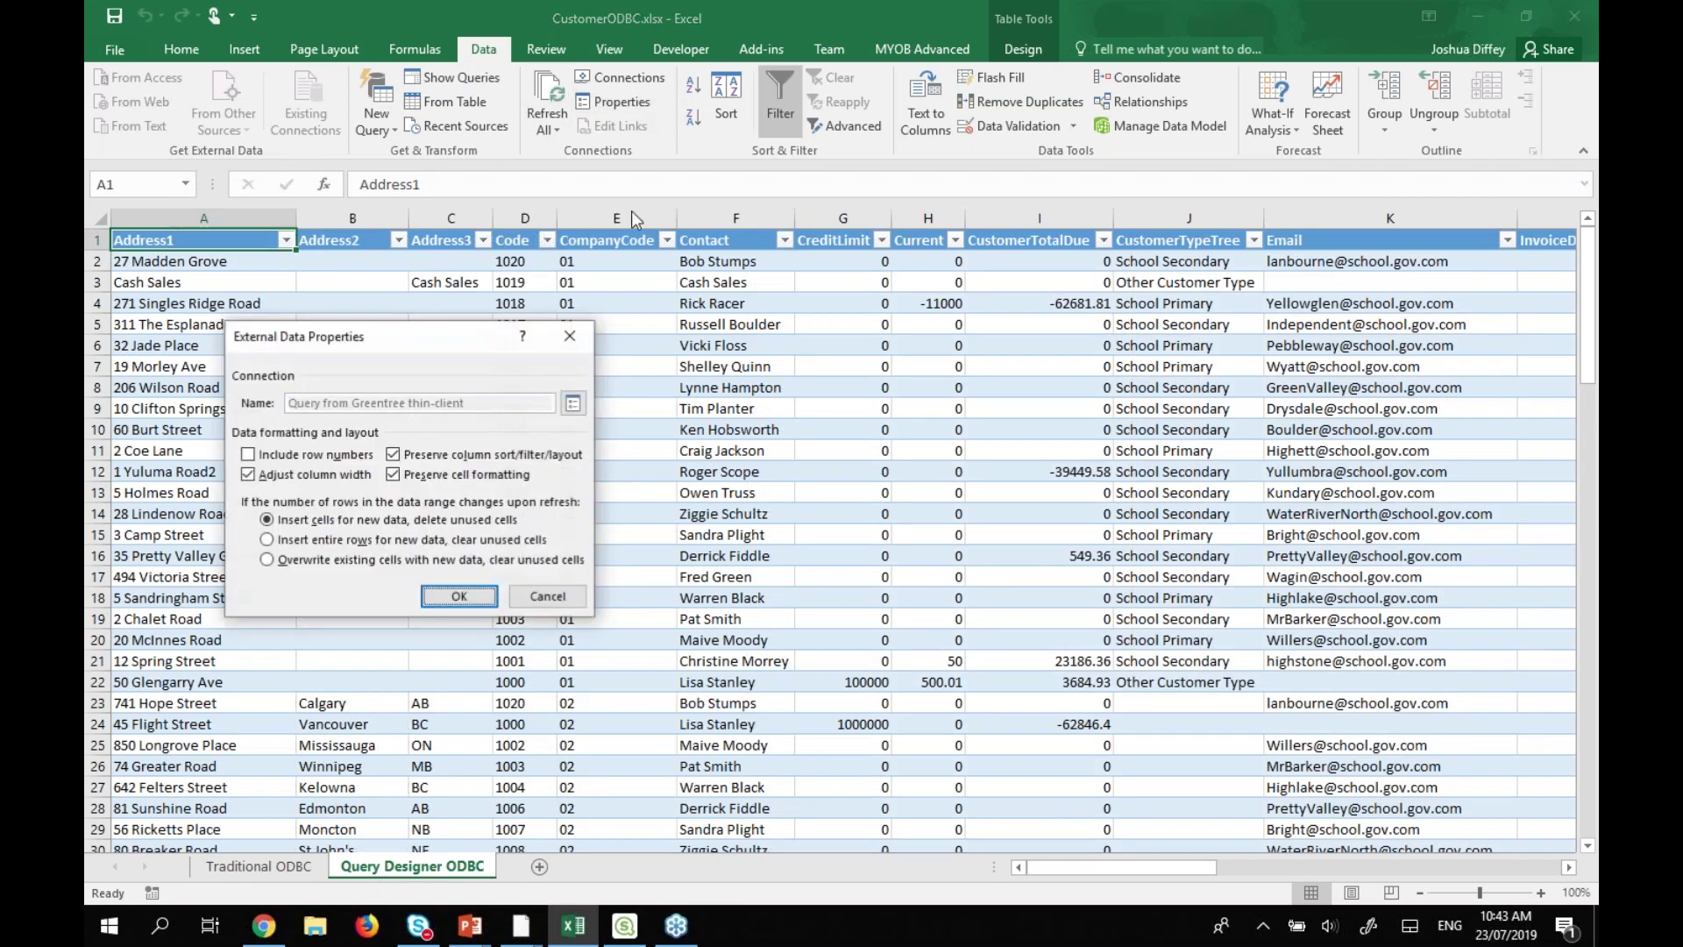
pyautogui.click(573, 403)
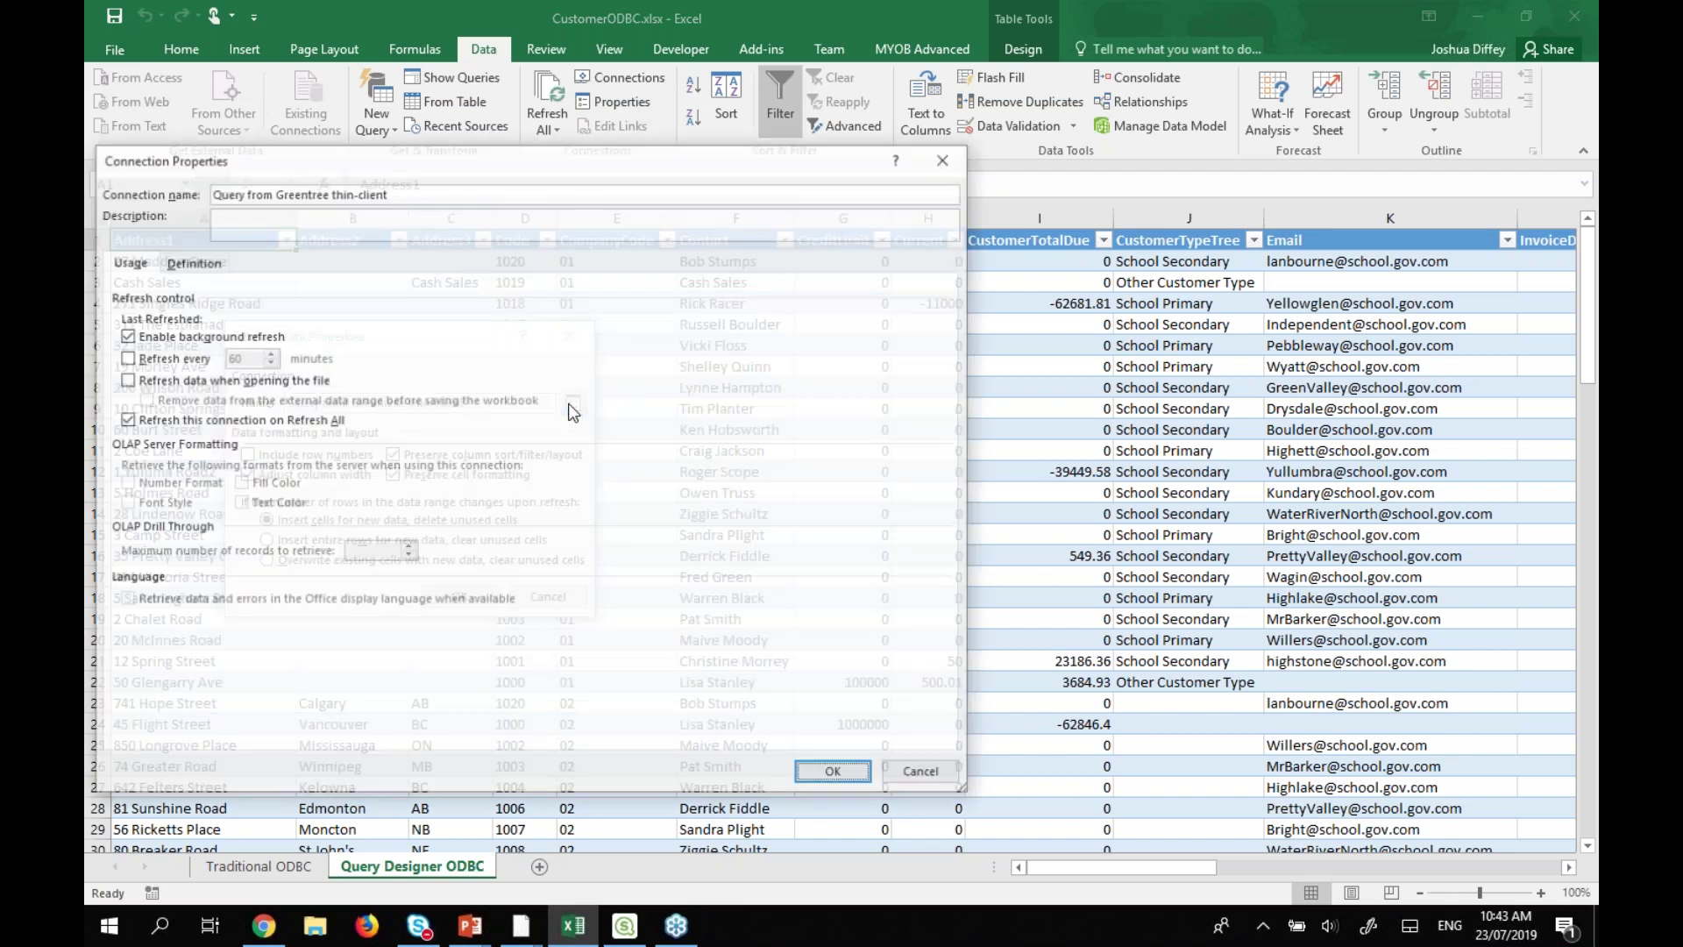
pyautogui.click(169, 263)
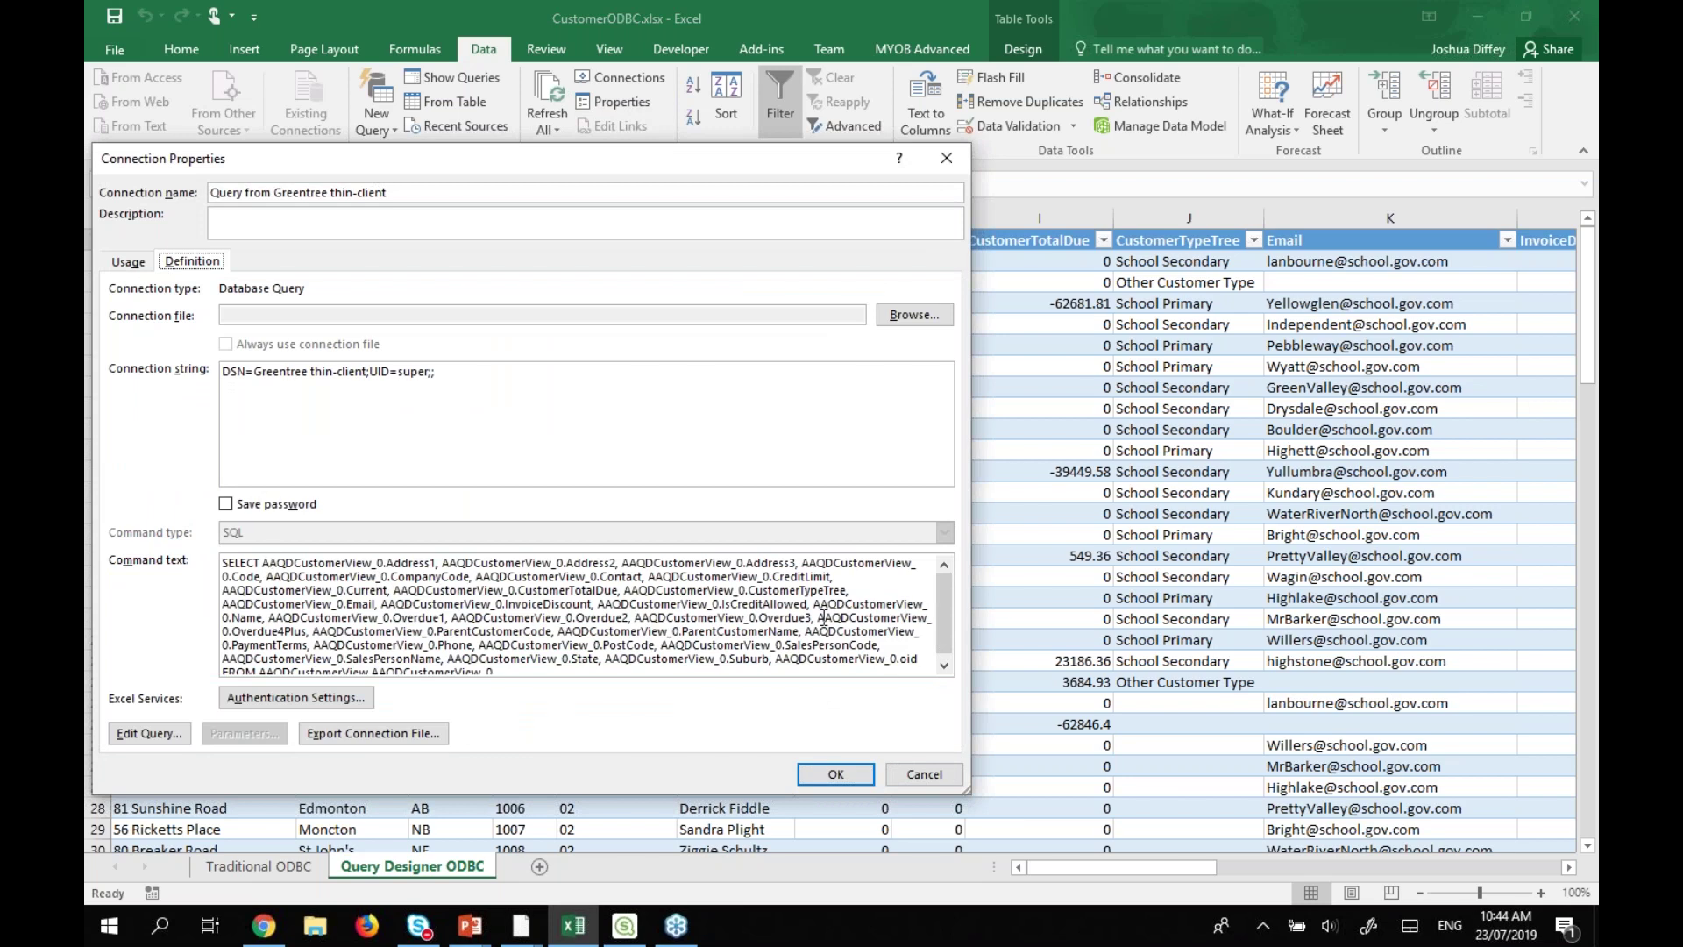
pyautogui.click(944, 666)
pyautogui.moveTo(224, 668); pyautogui.dragTo(259, 673)
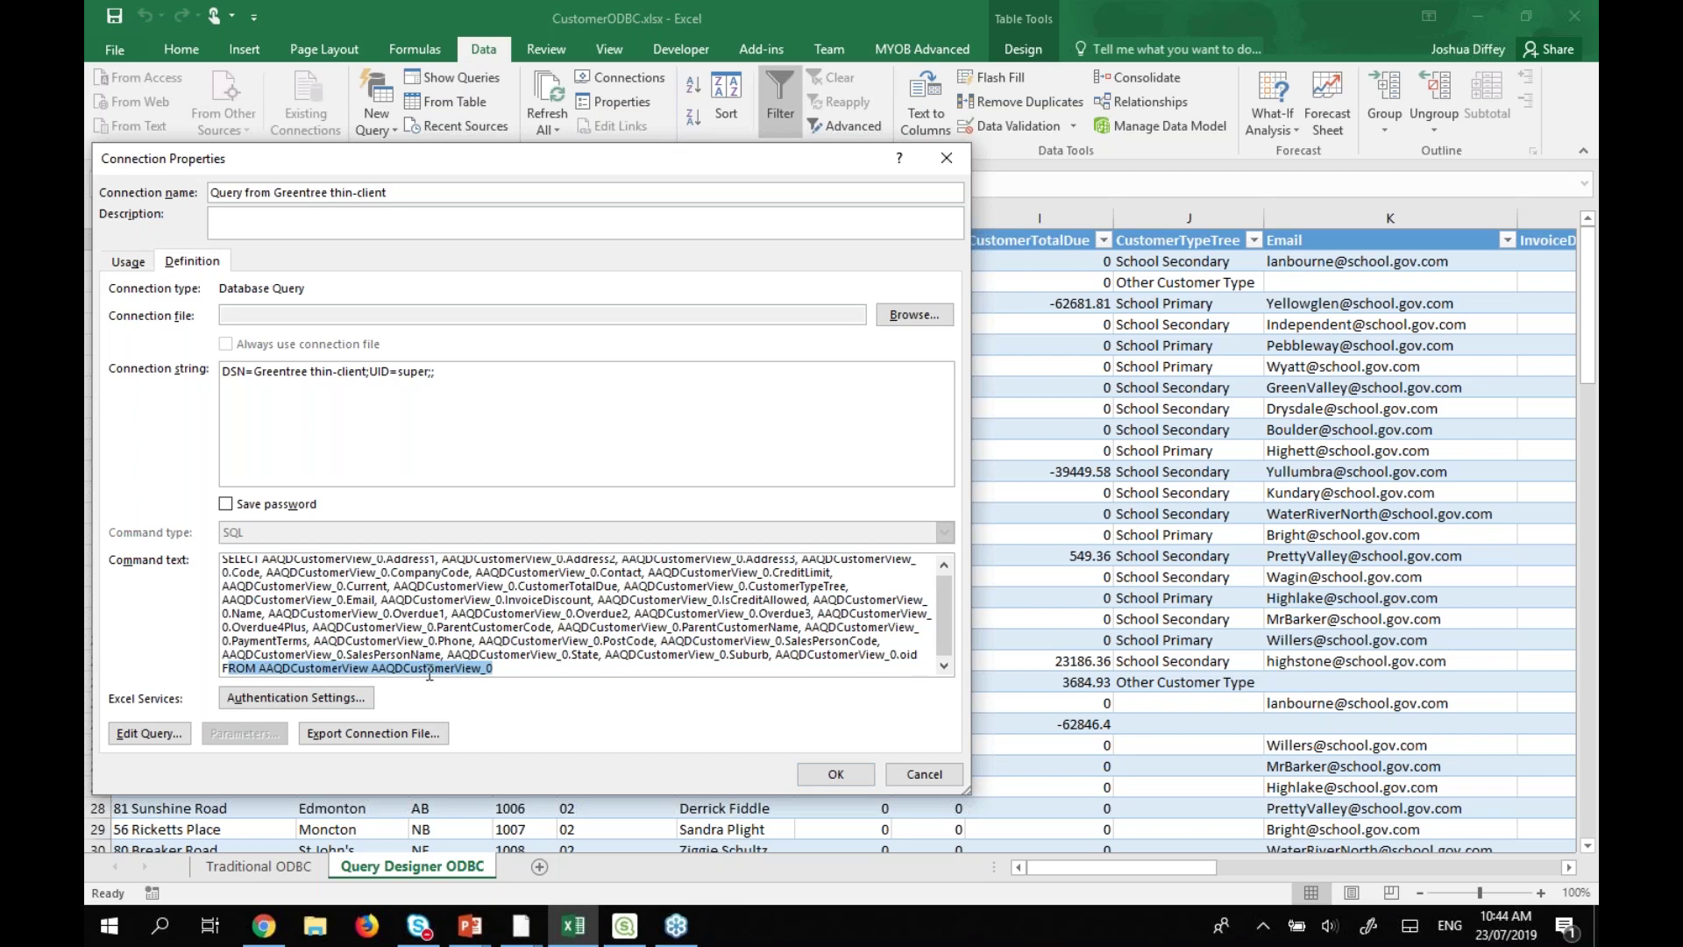
# Cancel the connection and external data properties, then add a blank Sheet3.
pyautogui.click(925, 776)
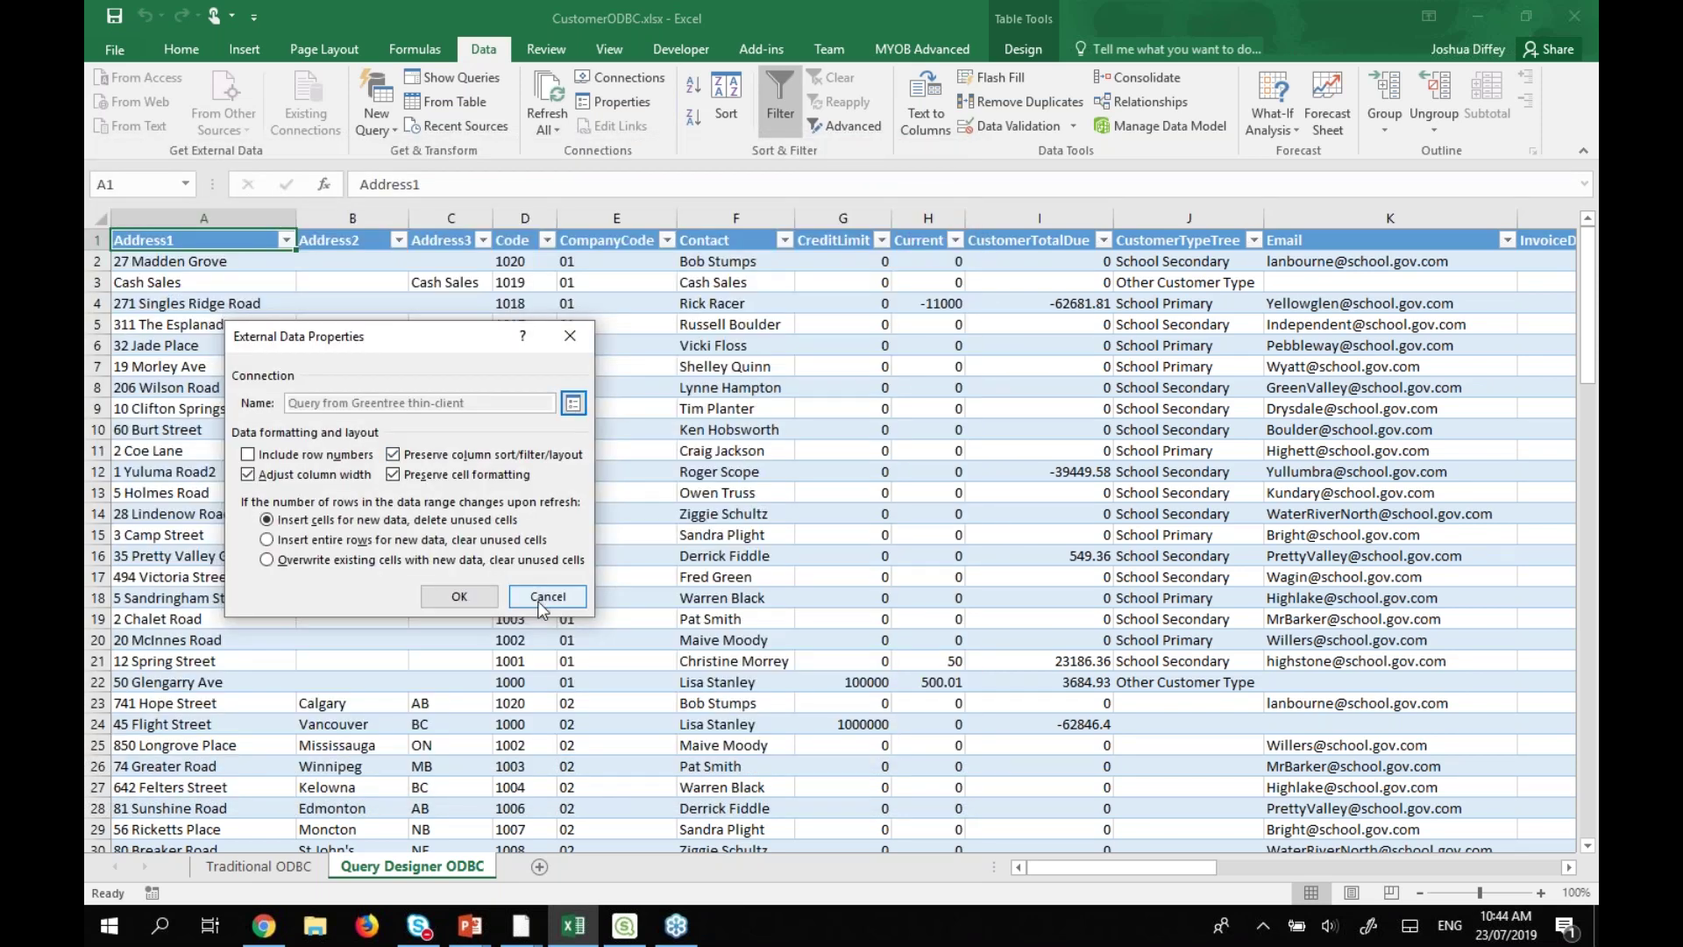
pyautogui.press('Escape')
pyautogui.click(539, 866)
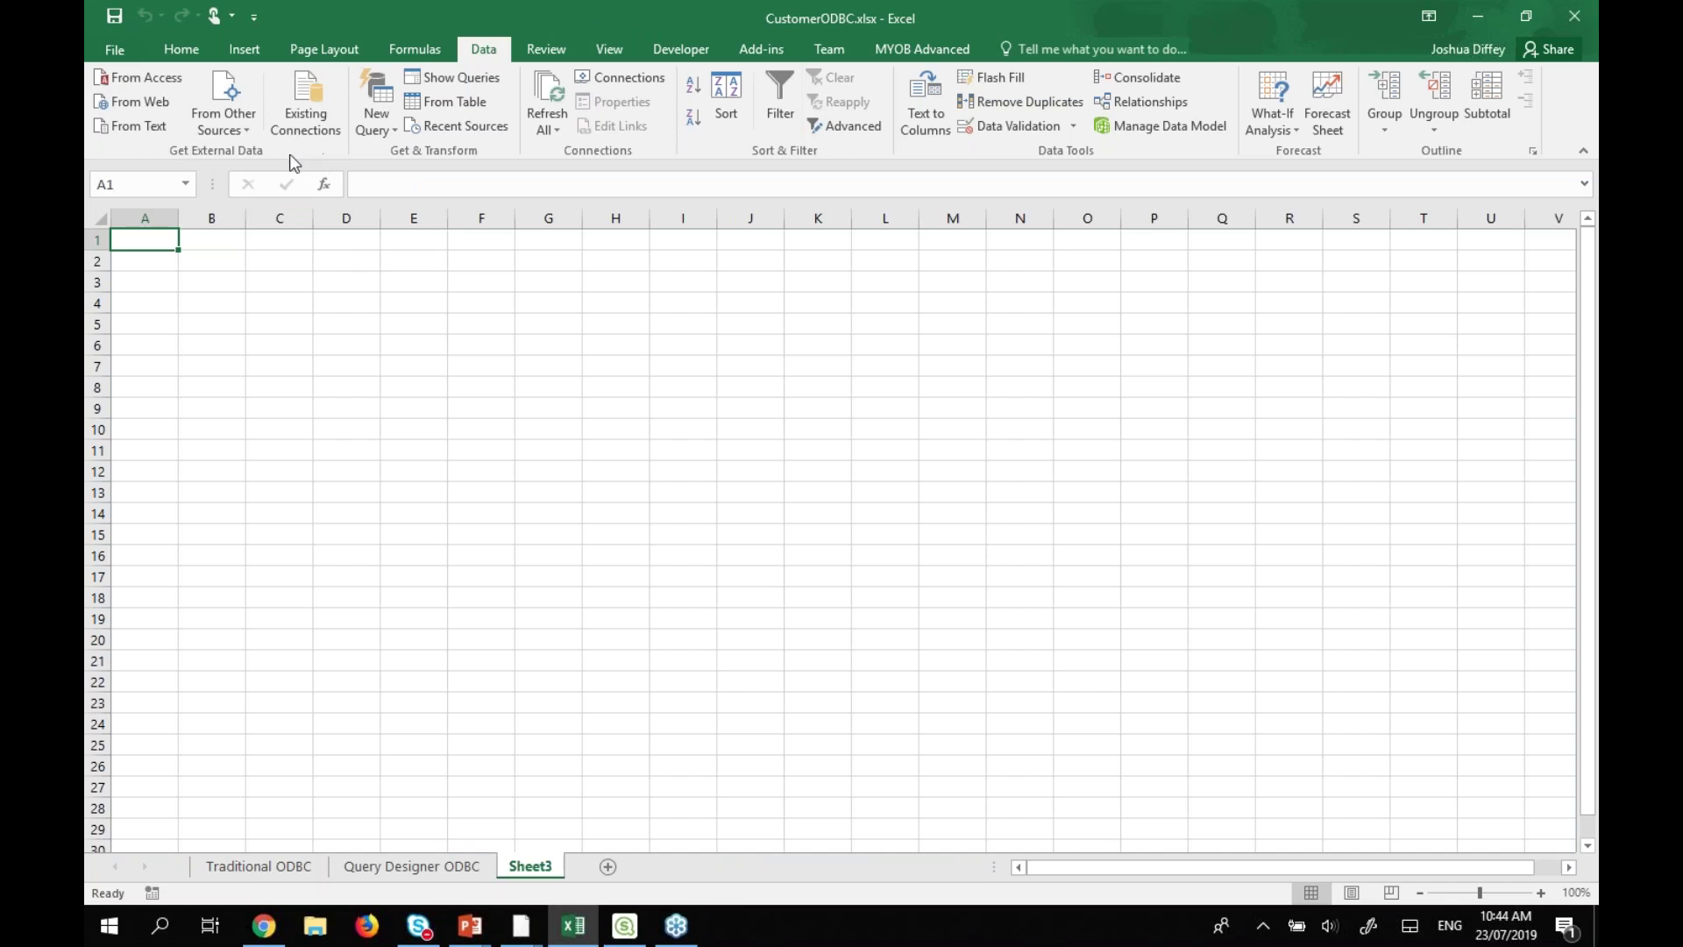
# Start a Microsoft Query on the Greentree thin-client source and log in with the user's credentials.
pyautogui.click(246, 131)
pyautogui.click(312, 435)
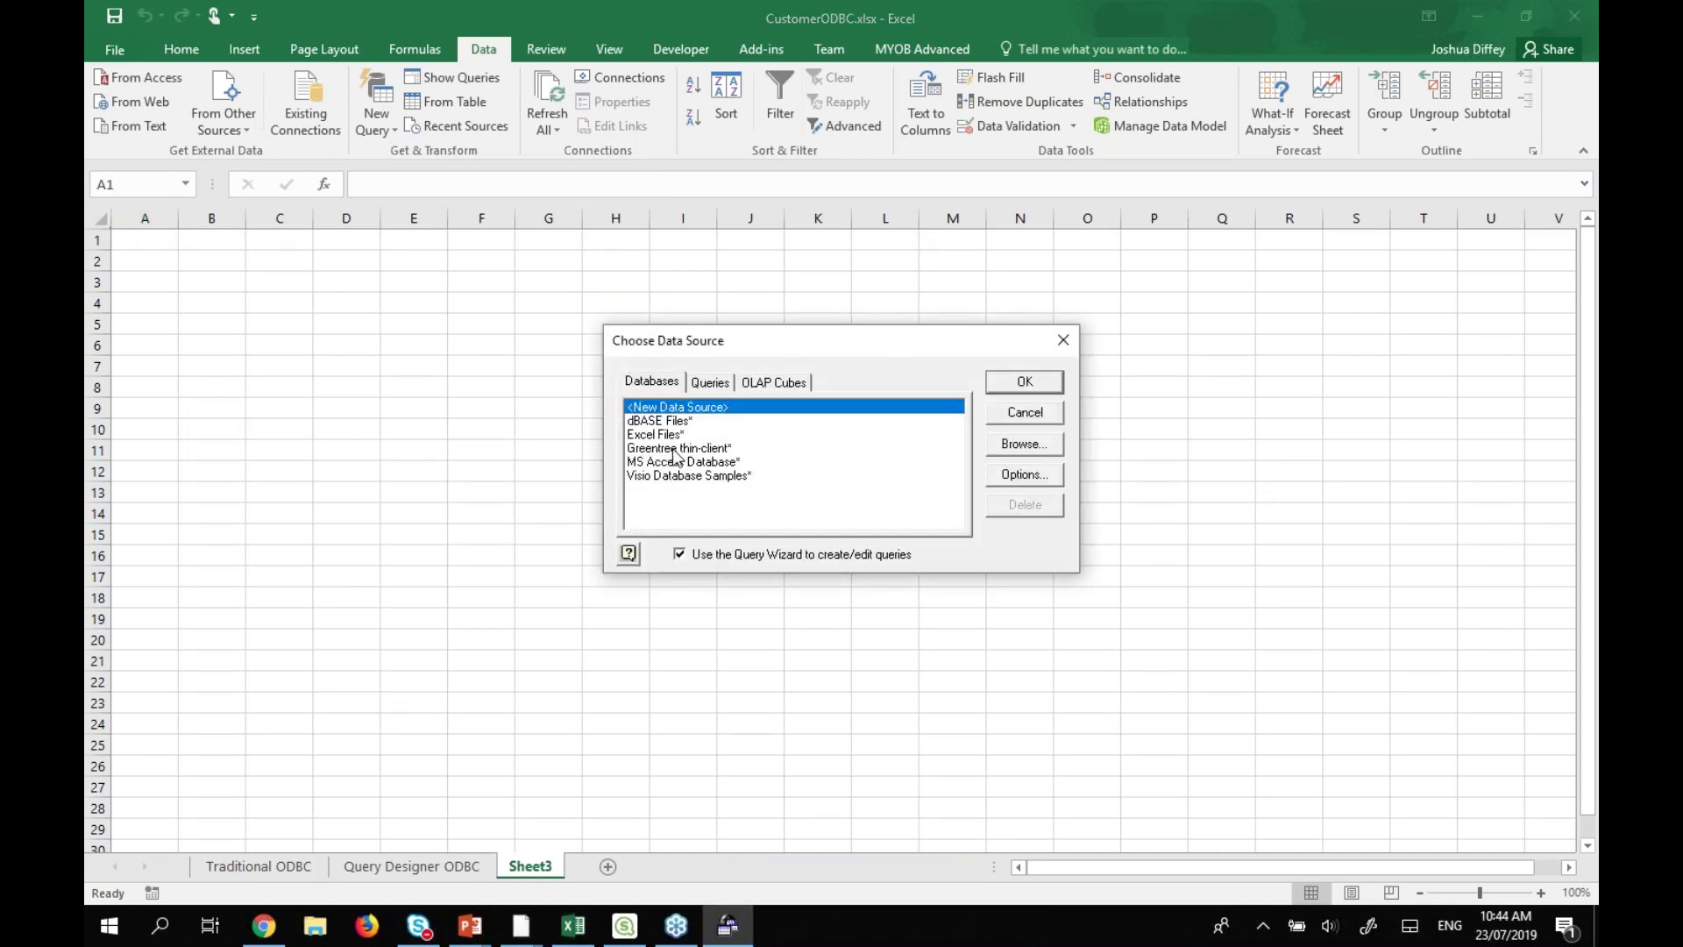
pyautogui.click(679, 449)
pyautogui.click(1027, 383)
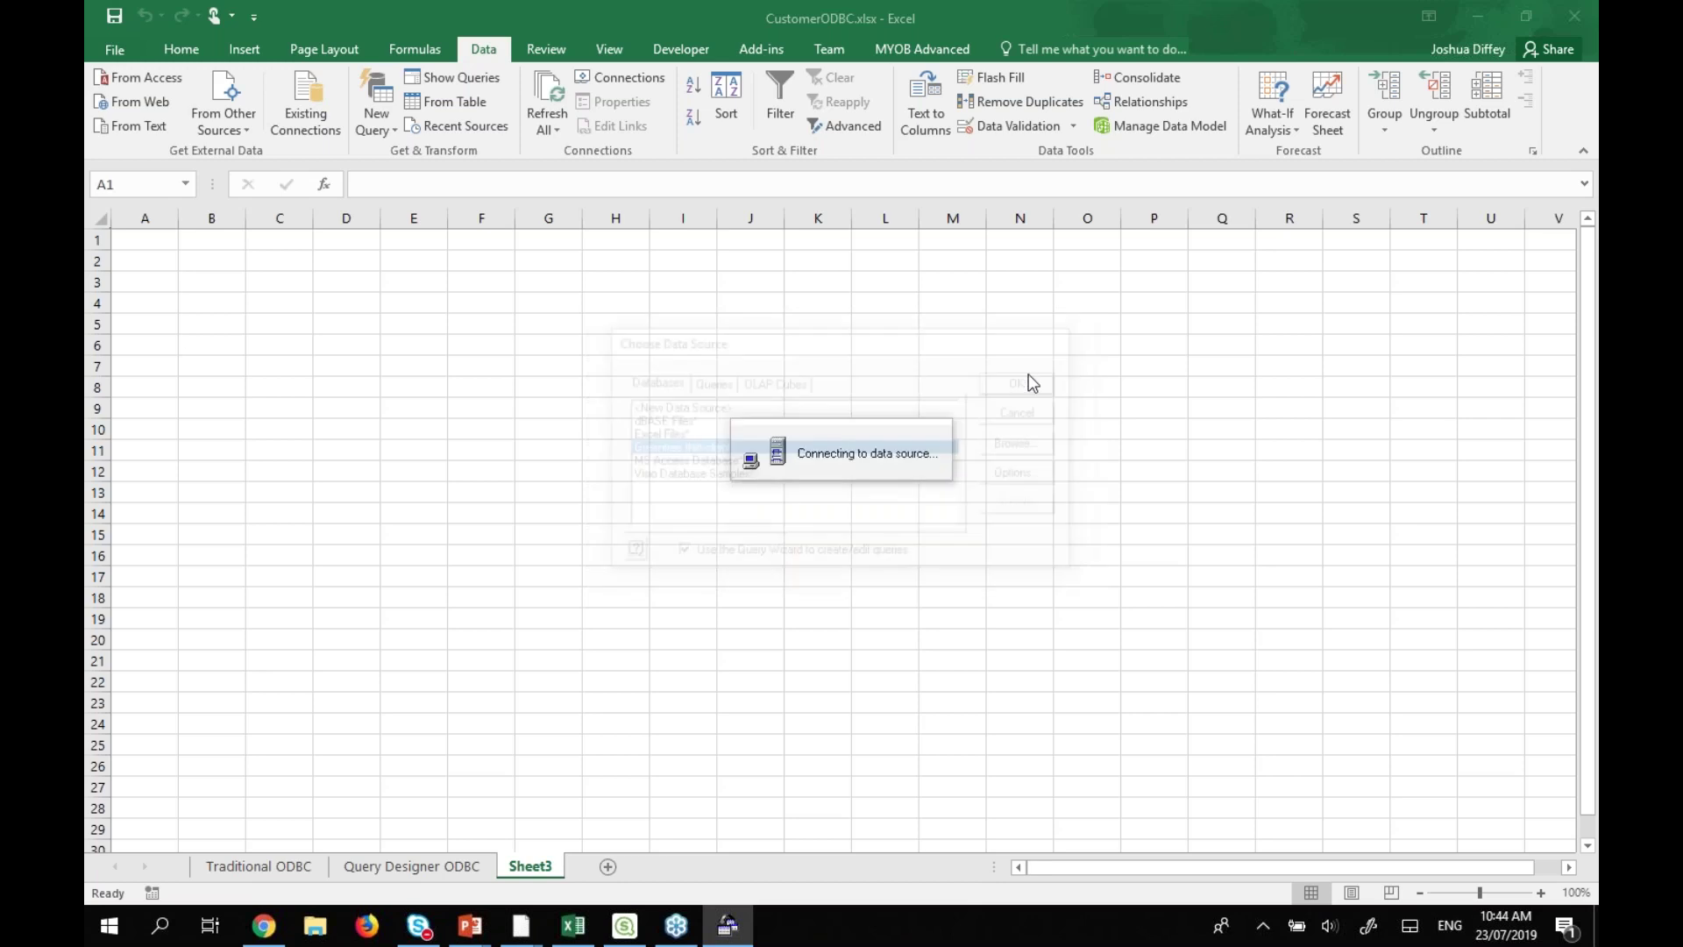
pyautogui.press('Tab')
pyautogui.press('Return')
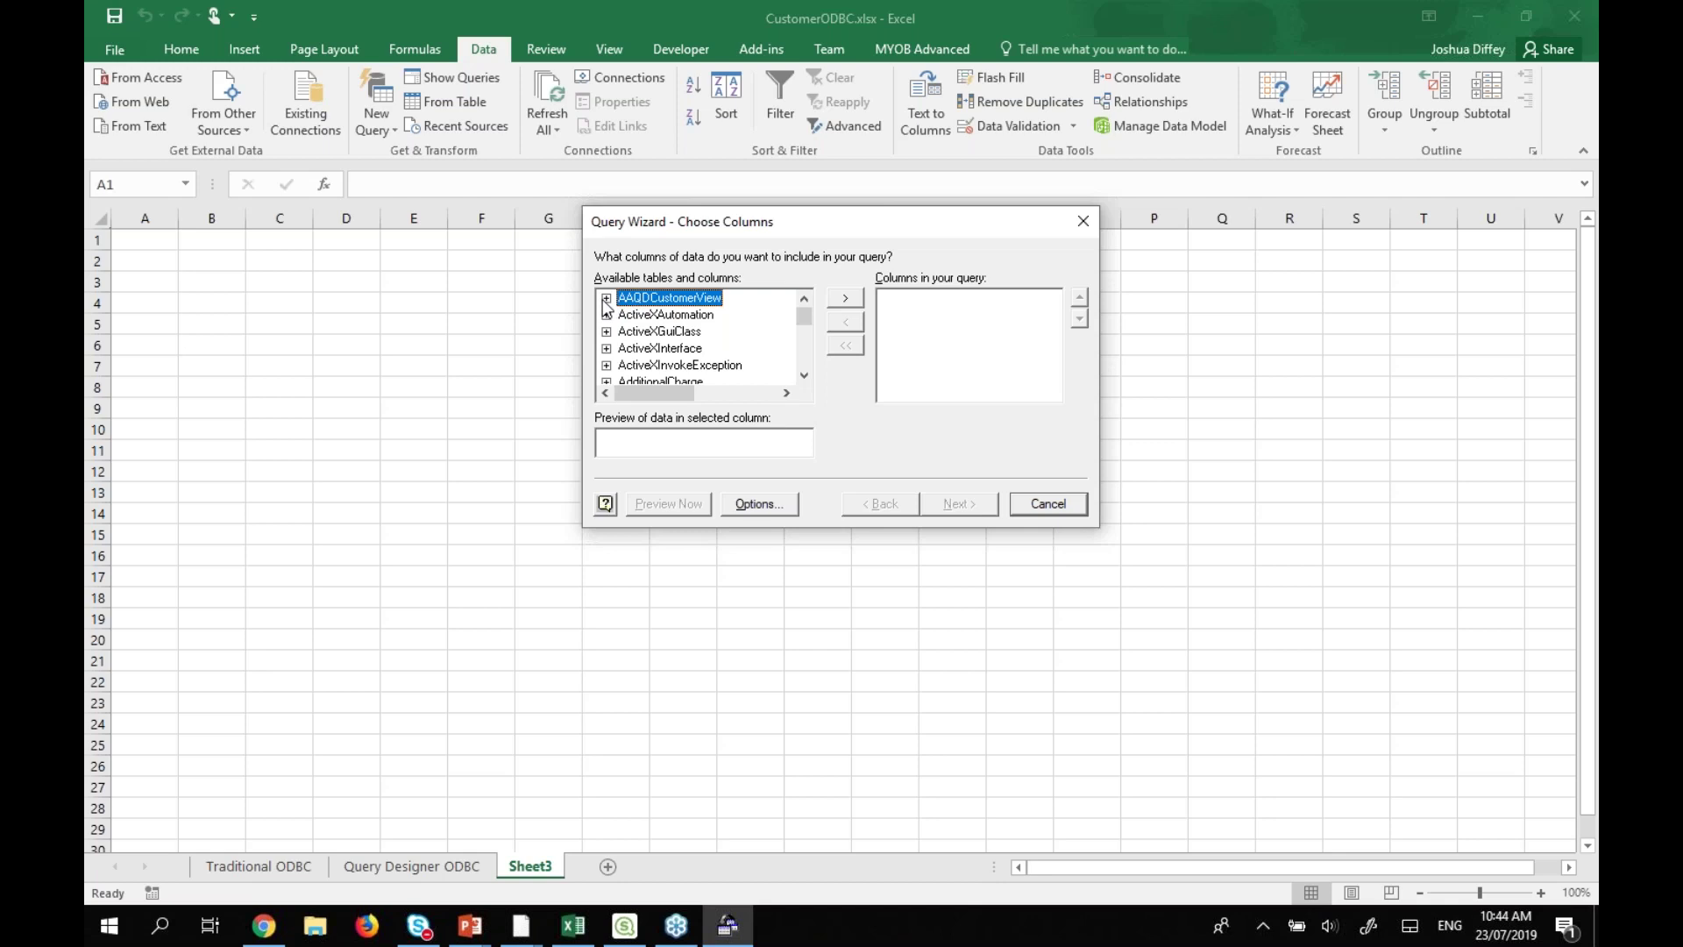
# Add every AAQDCustomerView column to the query.
pyautogui.click(606, 299)
pyautogui.click(804, 377)
pyautogui.click(804, 376)
pyautogui.click(804, 376)
pyautogui.click(804, 376)
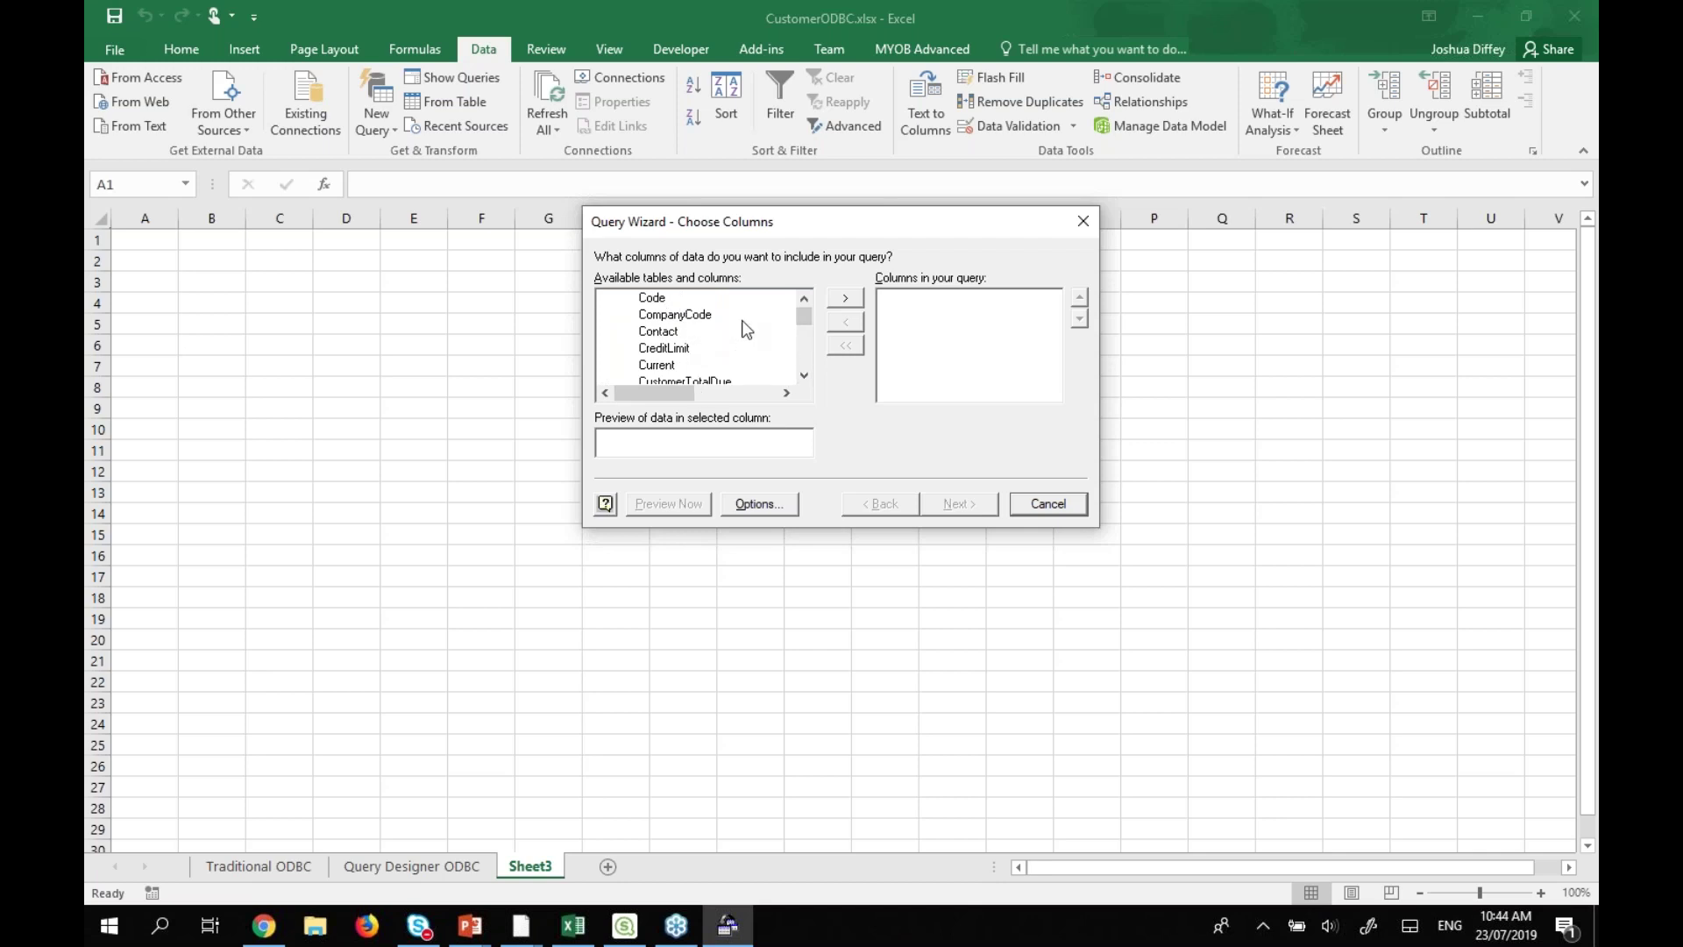
pyautogui.click(804, 376)
pyautogui.click(804, 376)
pyautogui.click(804, 376)
pyautogui.click(804, 376)
pyautogui.click(804, 376)
pyautogui.click(804, 376)
pyautogui.click(804, 376)
pyautogui.click(804, 376)
pyautogui.click(804, 376)
pyautogui.click(804, 376)
pyautogui.click(804, 376)
pyautogui.click(804, 376)
pyautogui.click(804, 376)
pyautogui.click(804, 376)
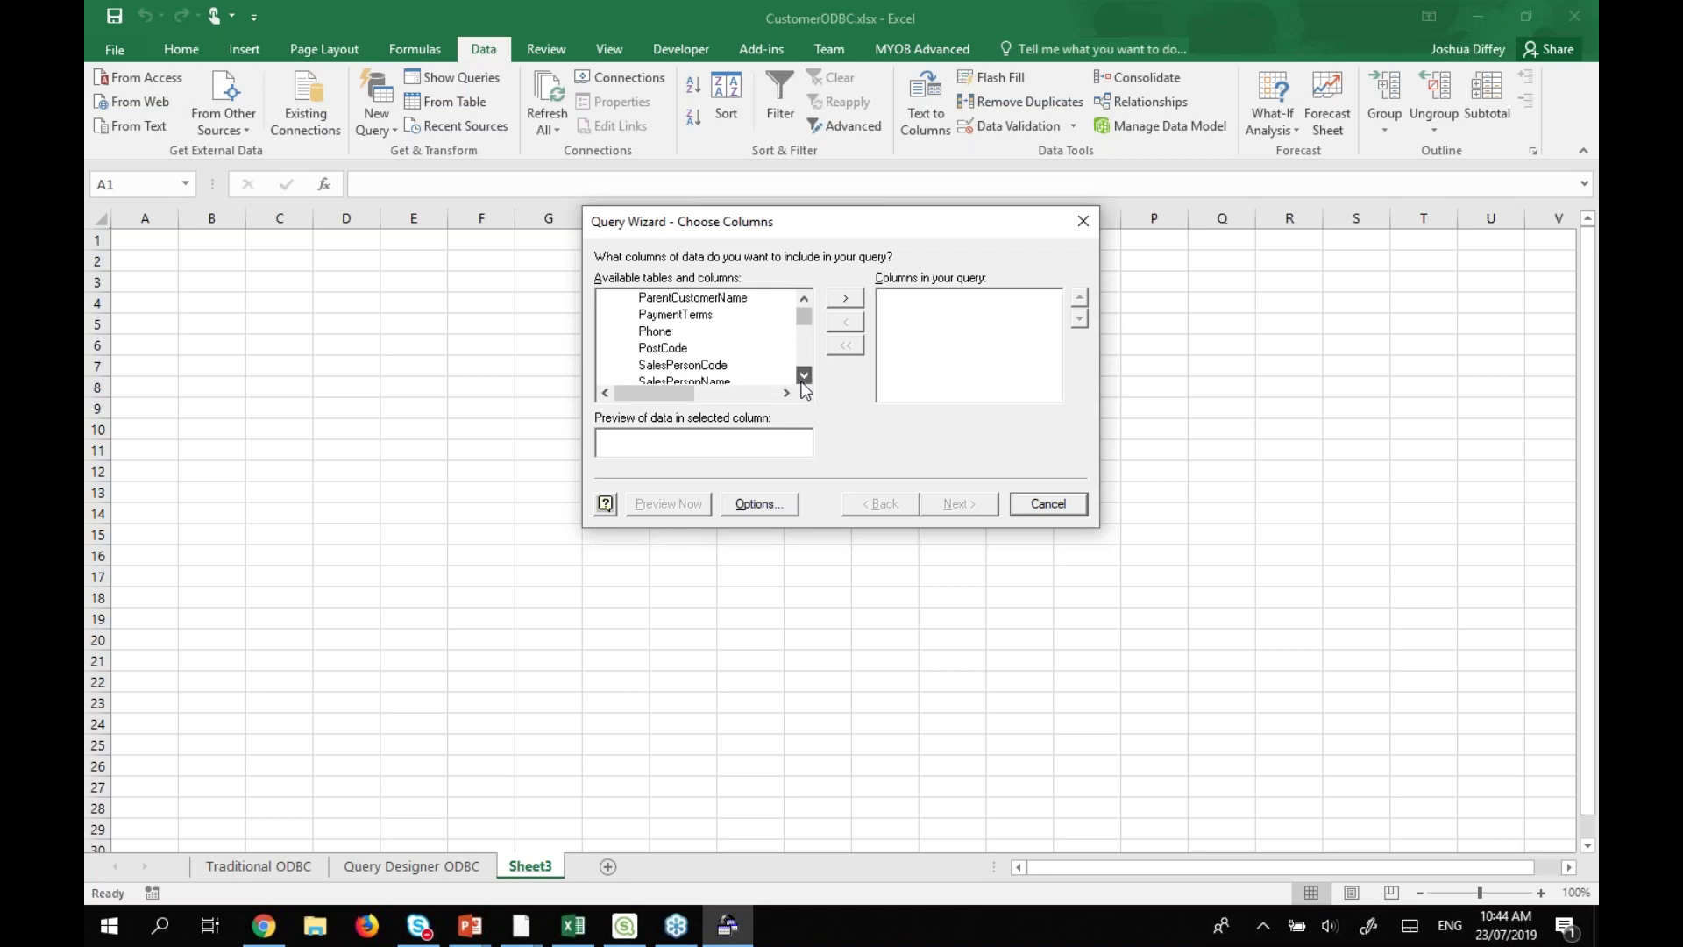
pyautogui.click(804, 300)
pyautogui.click(804, 300)
pyautogui.click(804, 300)
pyautogui.click(804, 300)
pyautogui.click(804, 300)
pyautogui.click(804, 300)
pyautogui.click(804, 300)
pyautogui.click(804, 300)
pyautogui.click(804, 300)
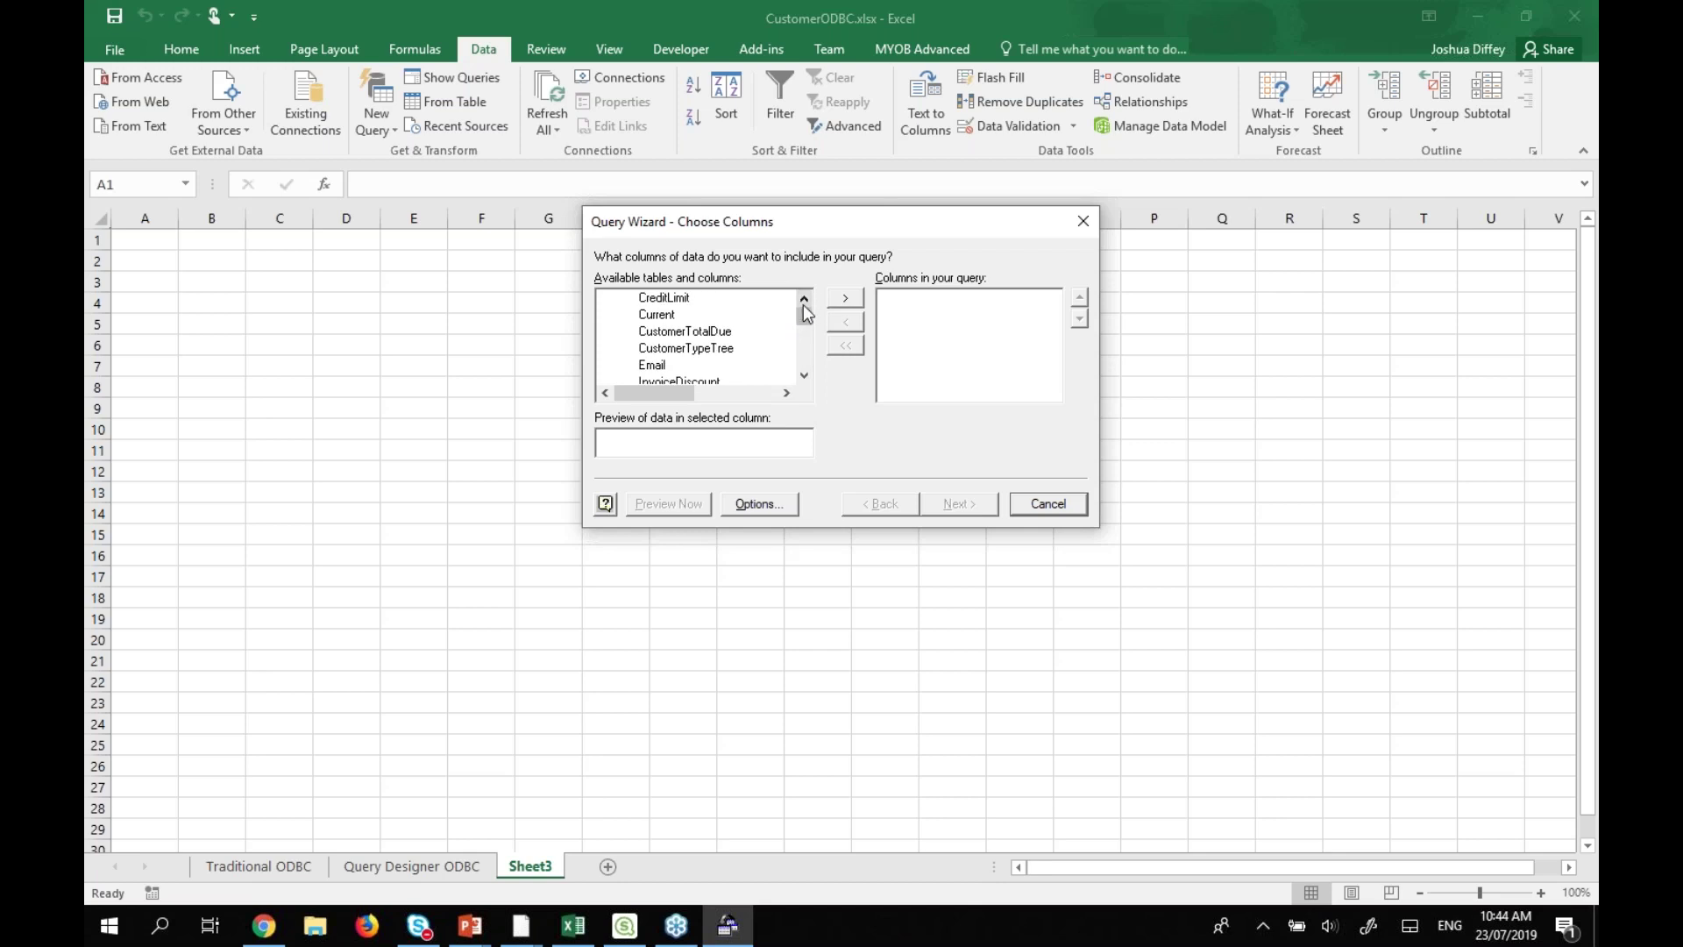
pyautogui.scroll(3, 803, 309)
pyautogui.click(605, 298)
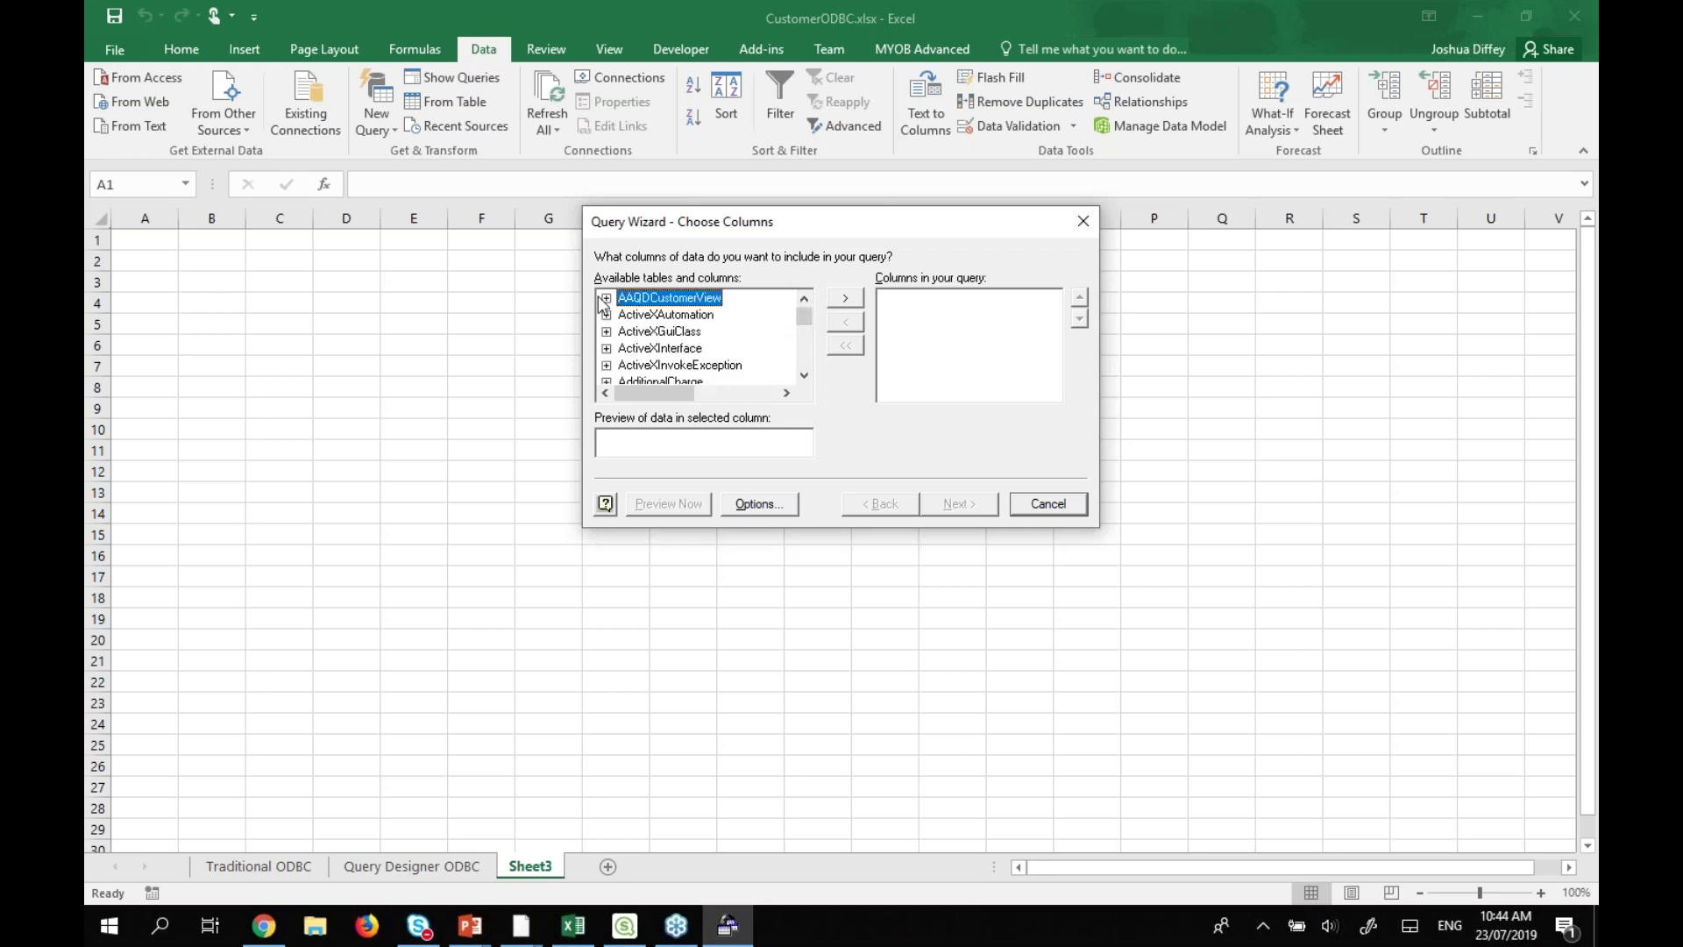
pyautogui.click(845, 298)
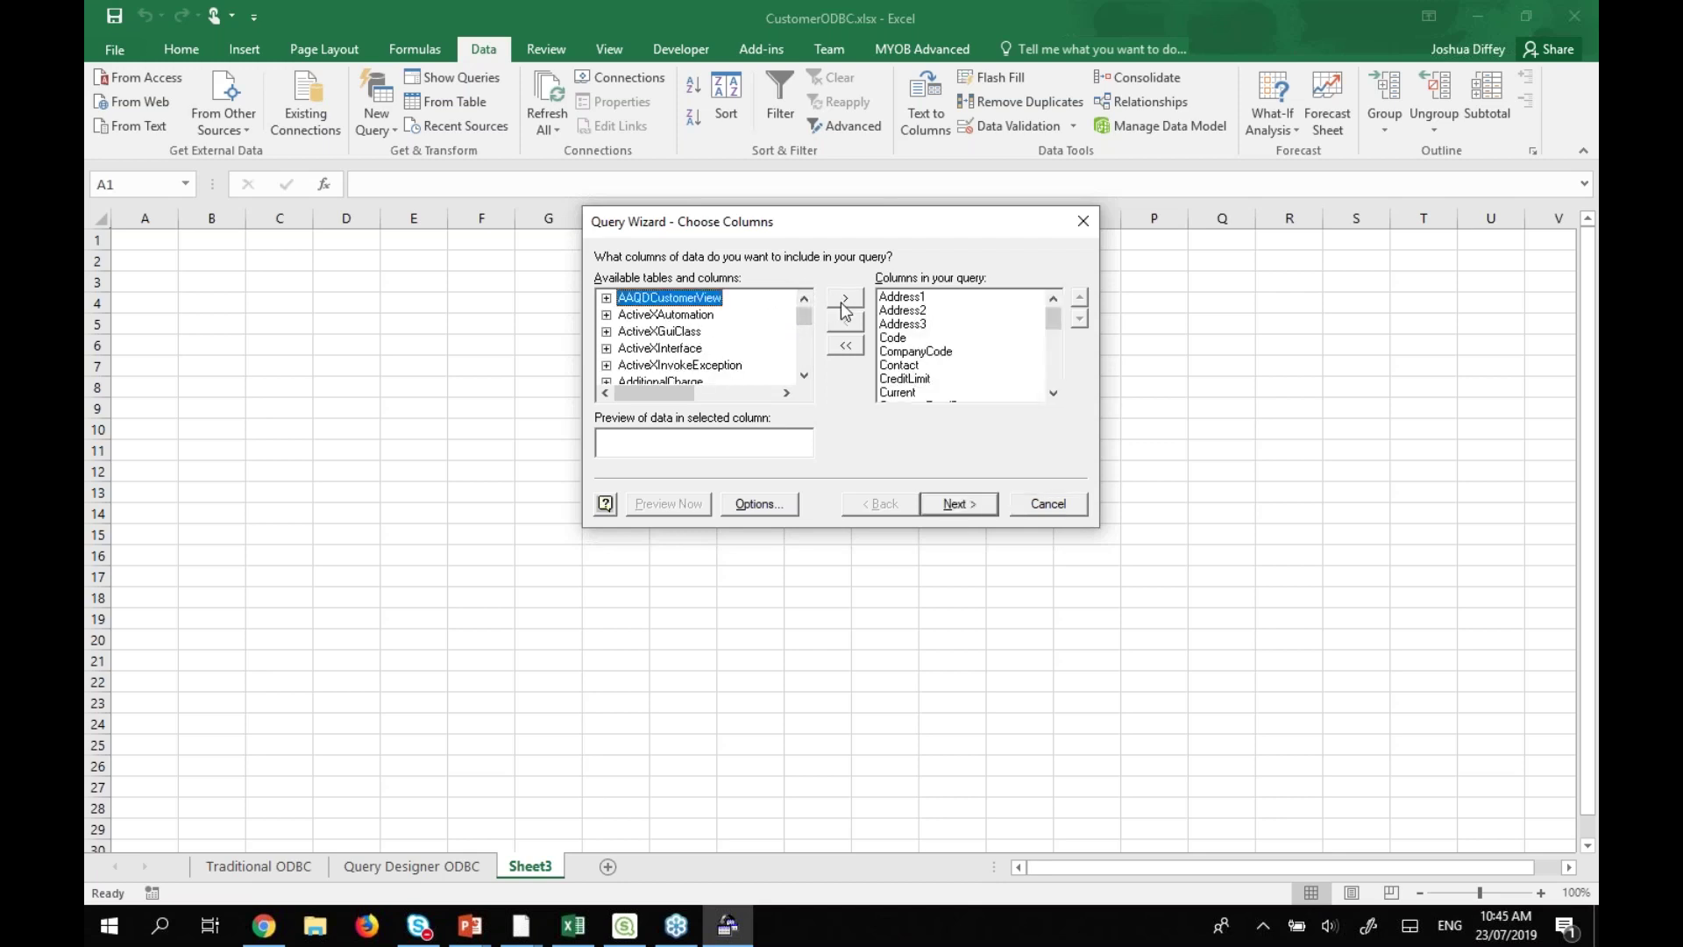
pyautogui.click(953, 505)
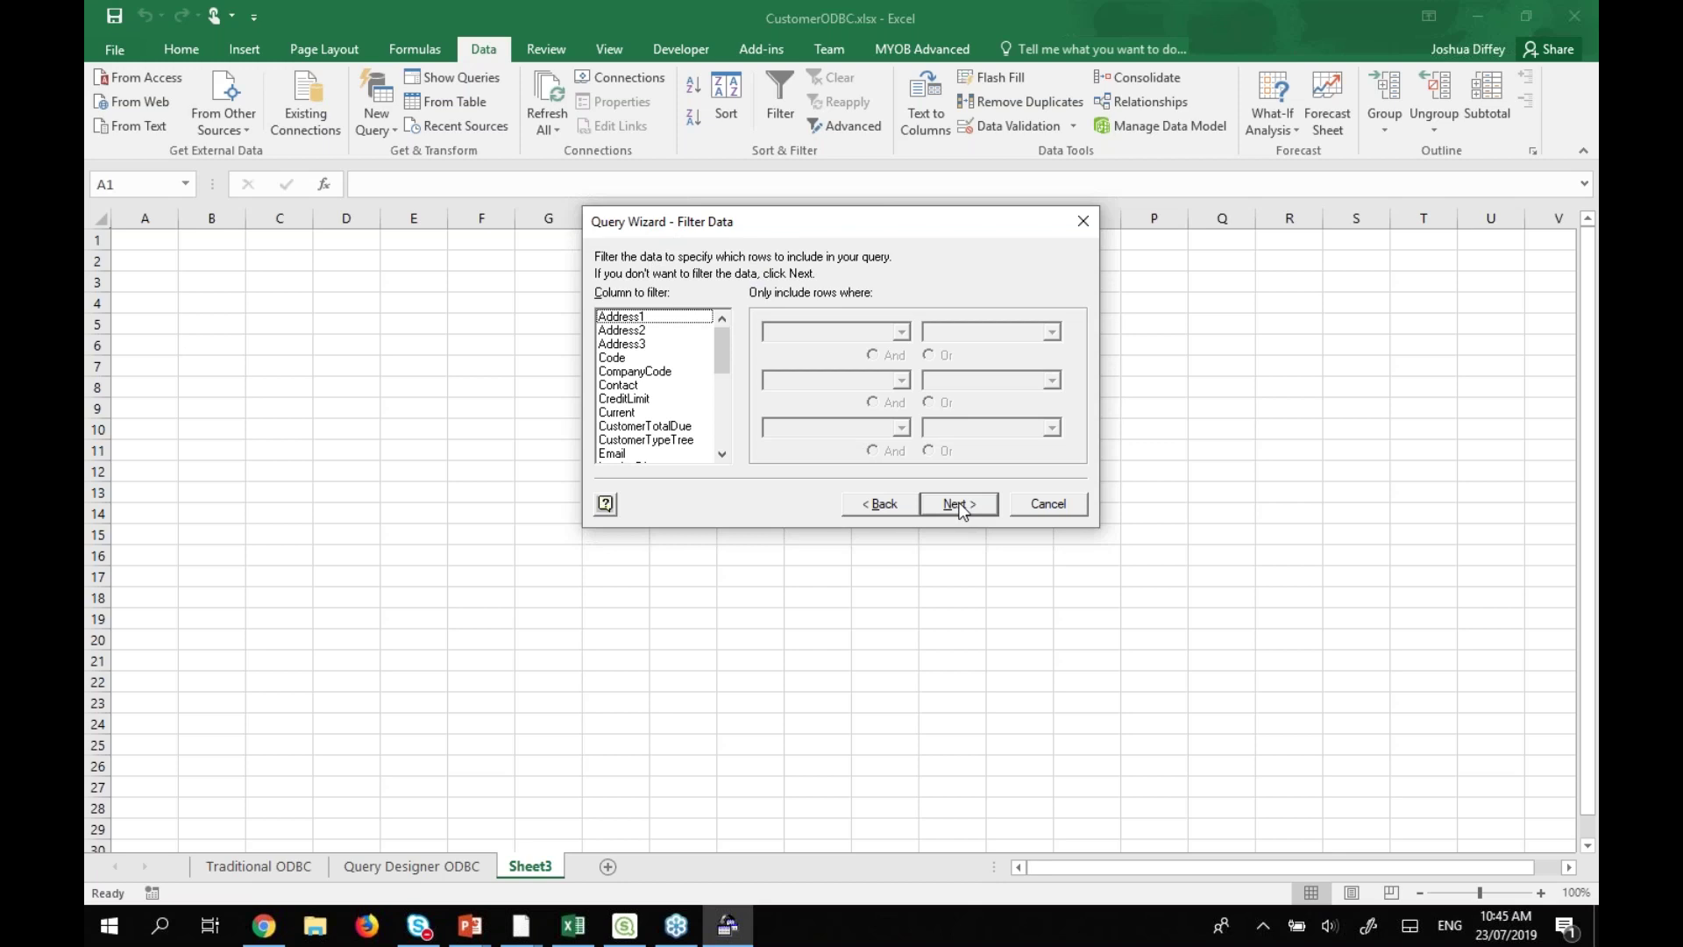
# Skip filtering and sort the query by CompanyCode, then by Code.
pyautogui.click(960, 506)
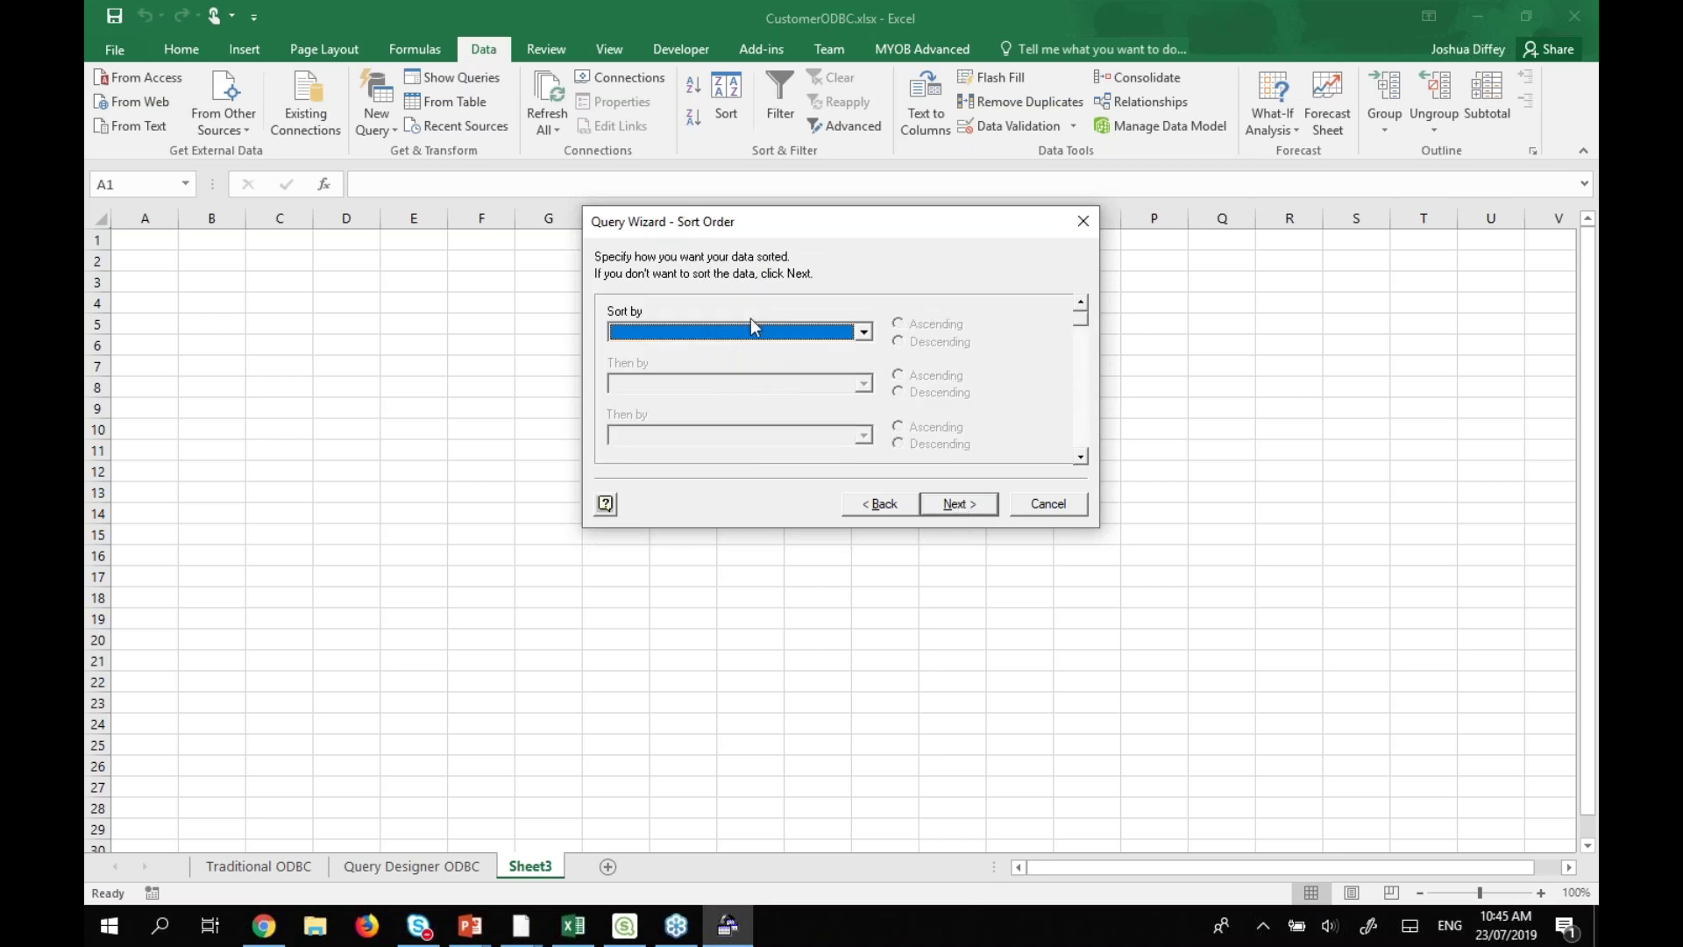
pyautogui.click(689, 338)
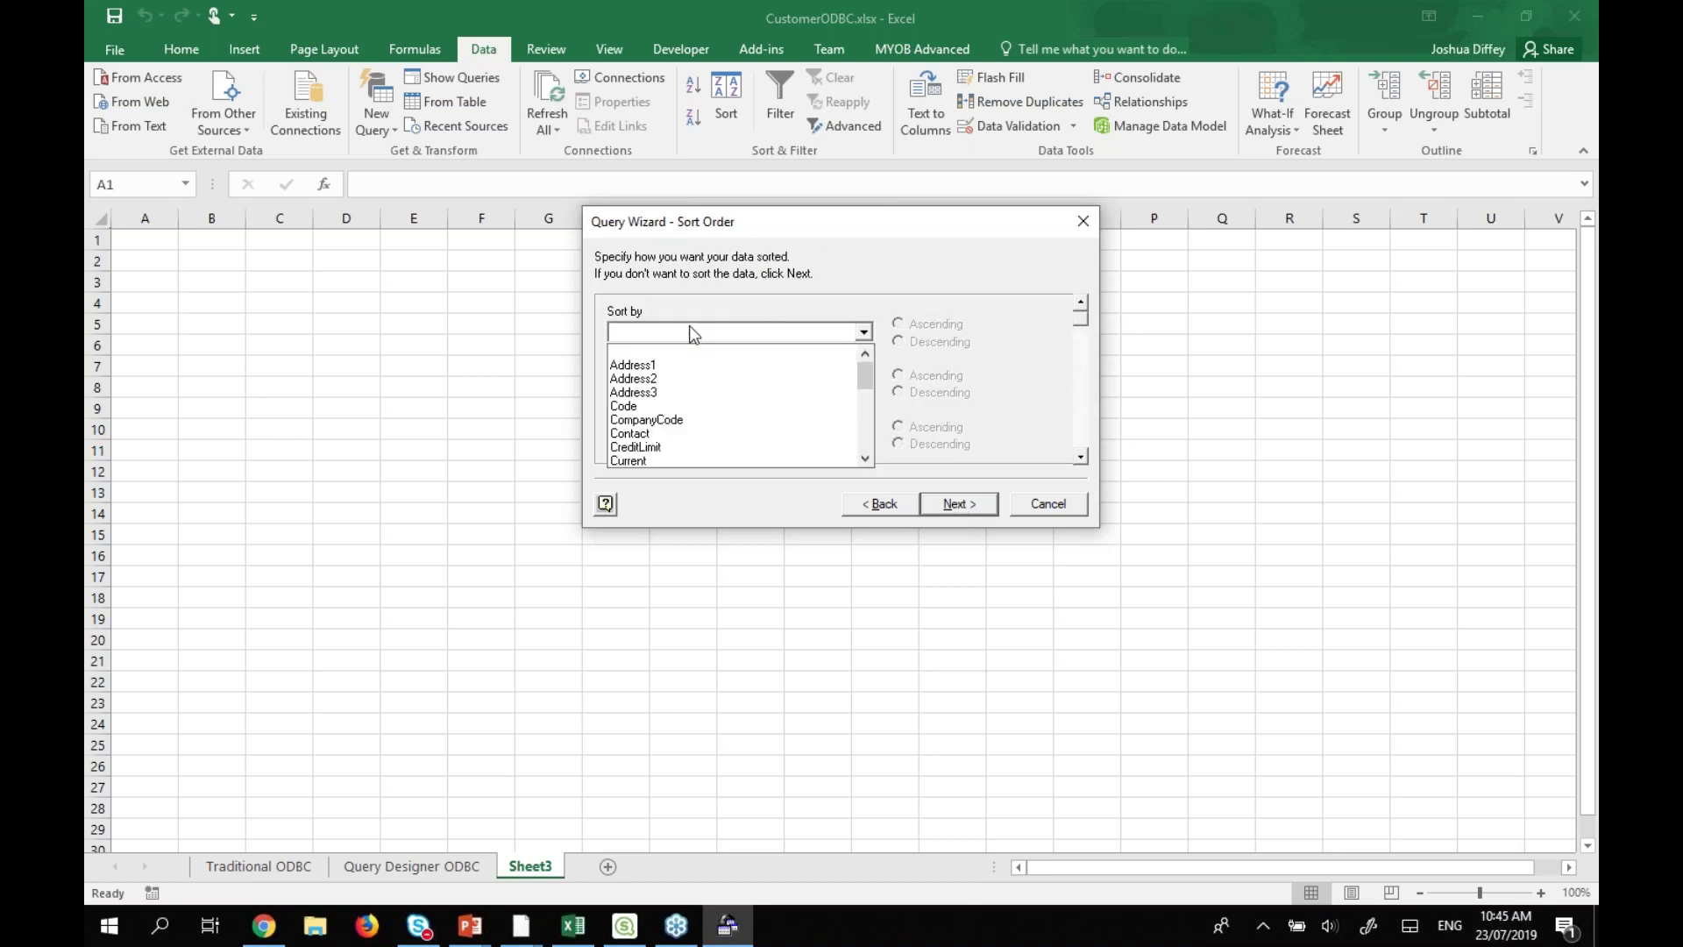
pyautogui.click(692, 420)
pyautogui.click(830, 386)
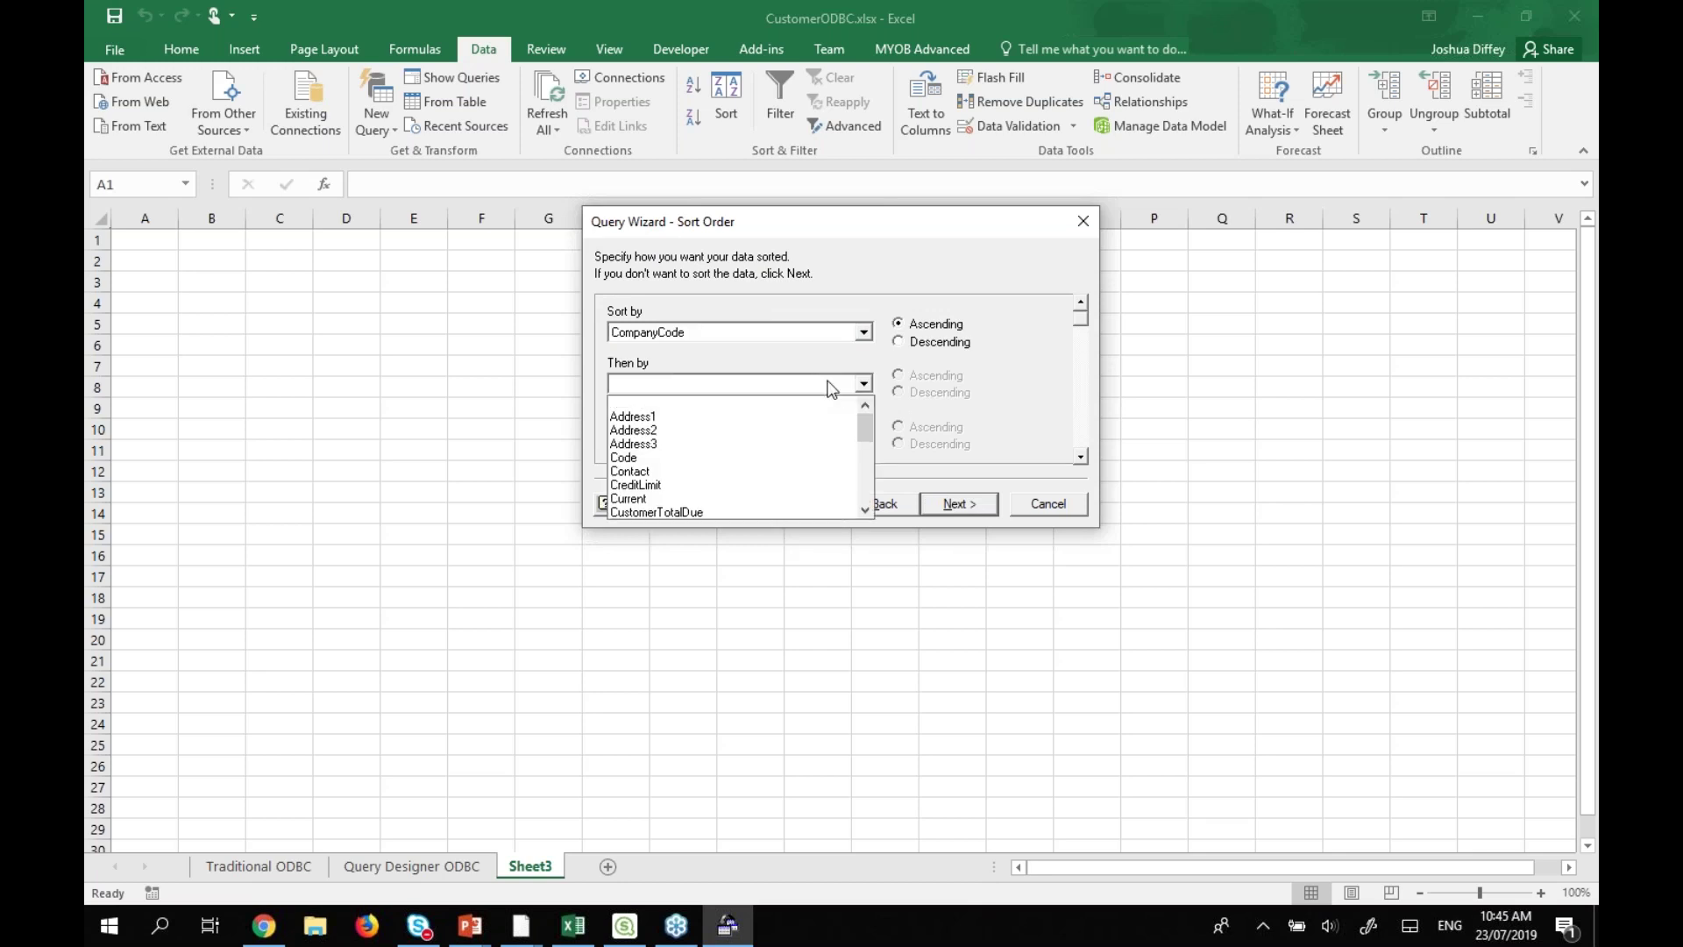
pyautogui.press('c')
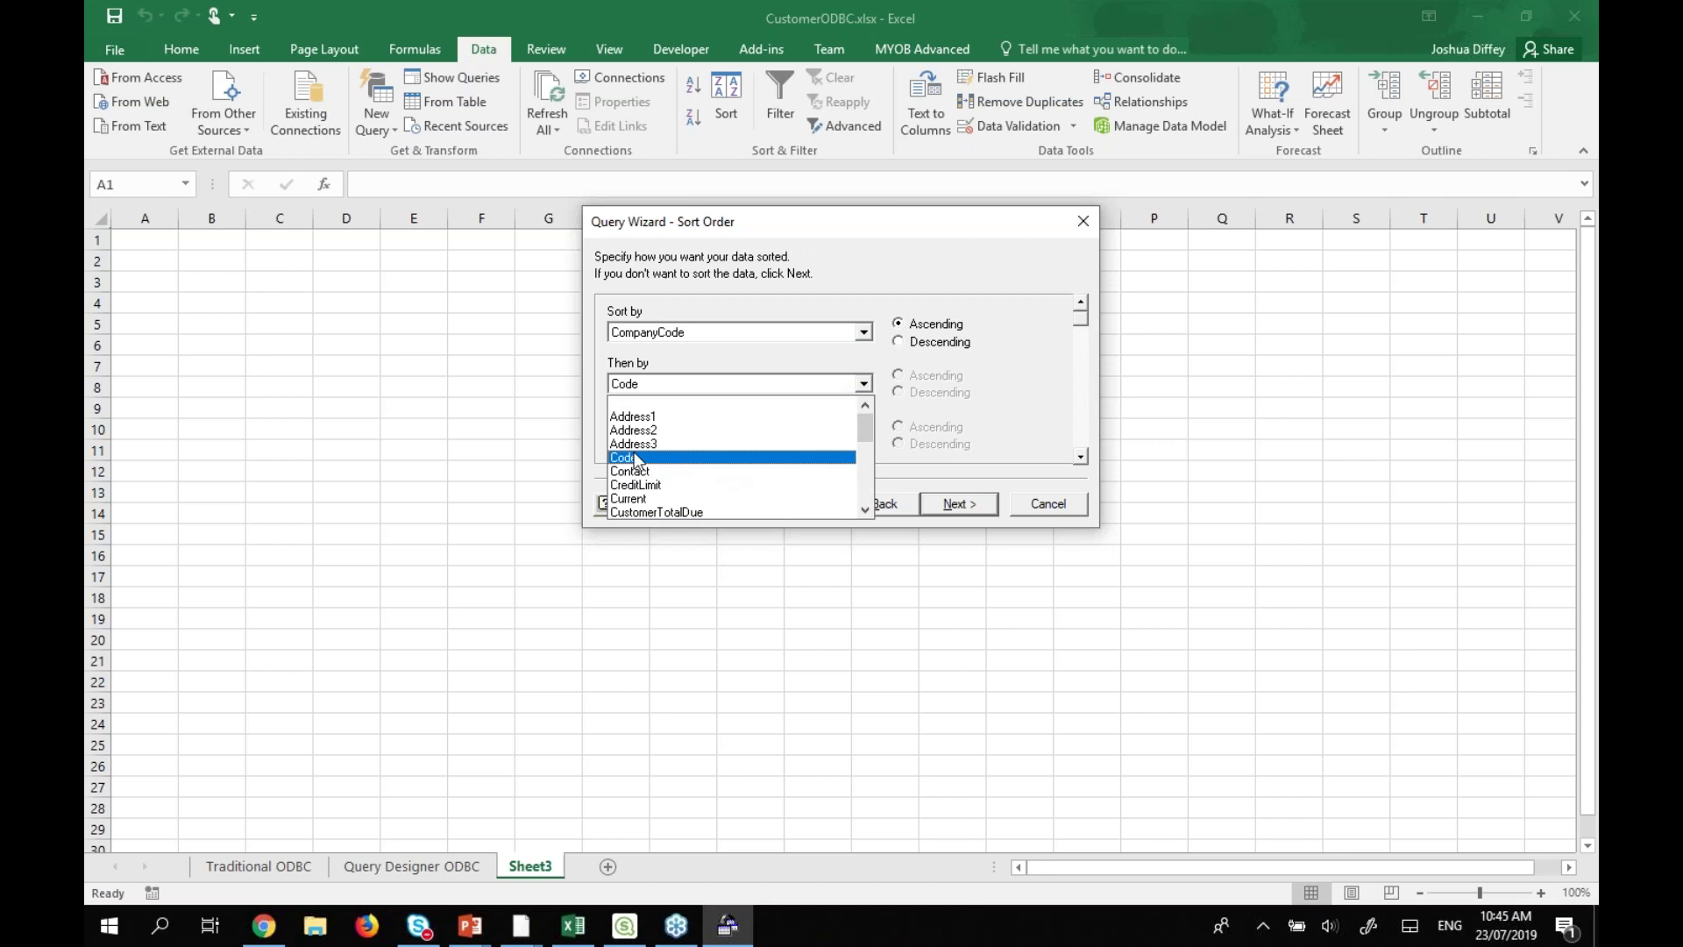
pyautogui.click(638, 457)
pyautogui.click(954, 506)
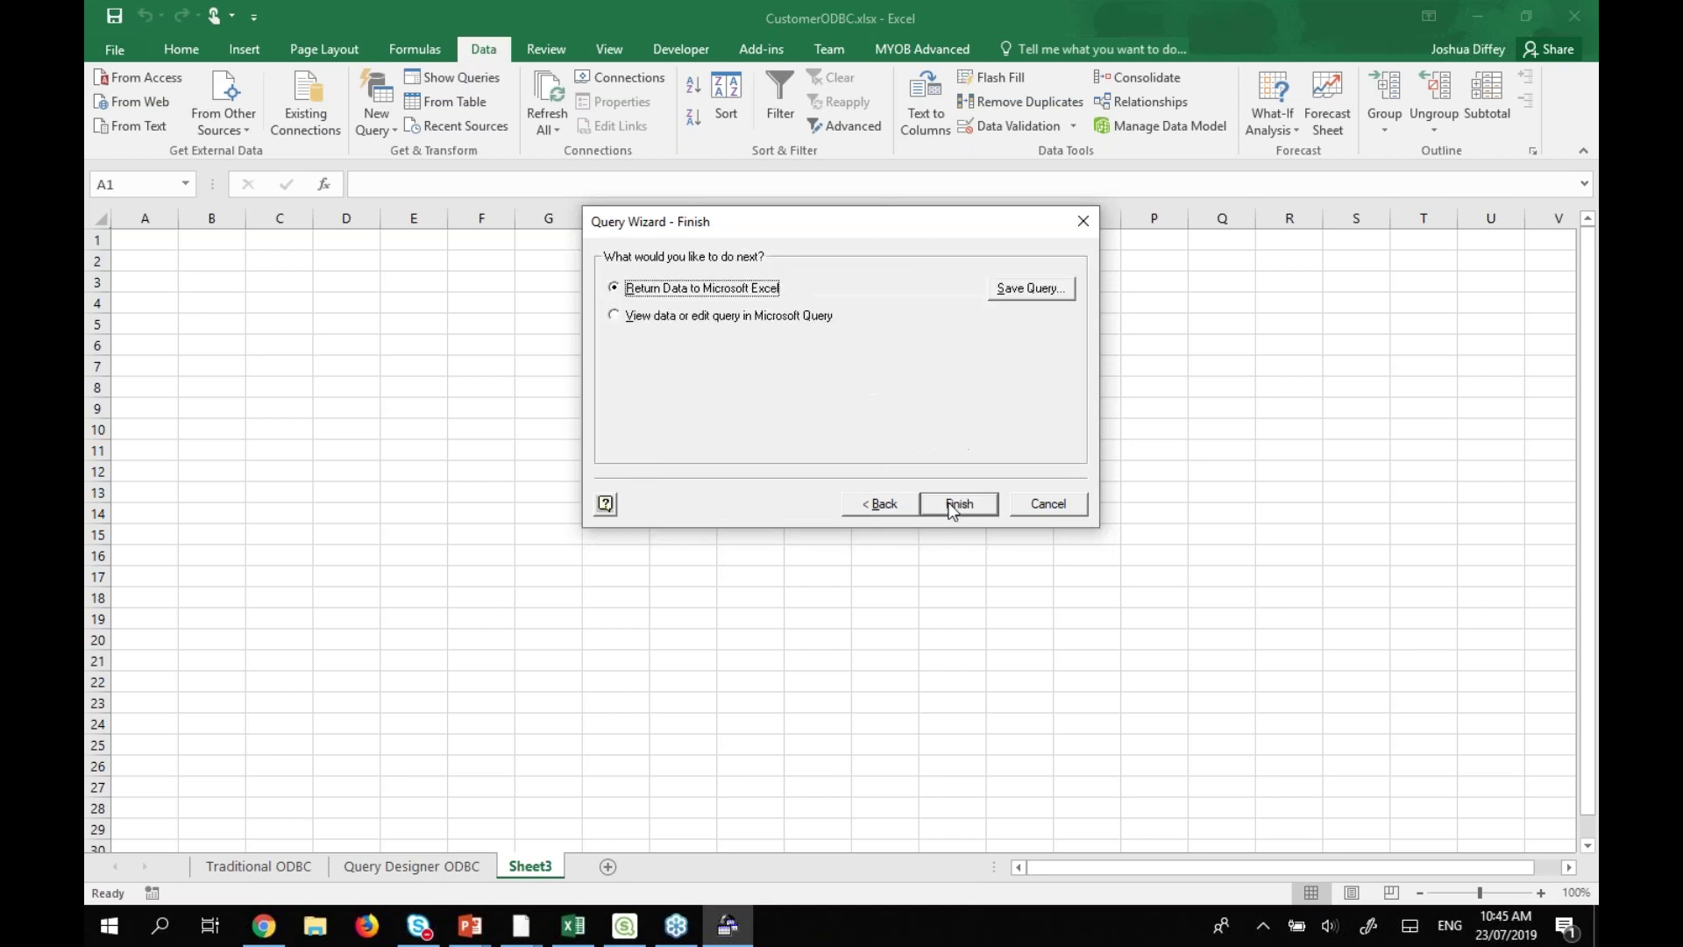
# Finish the query and import the data as a table at $A$1 on Sheet3.
pyautogui.click(947, 503)
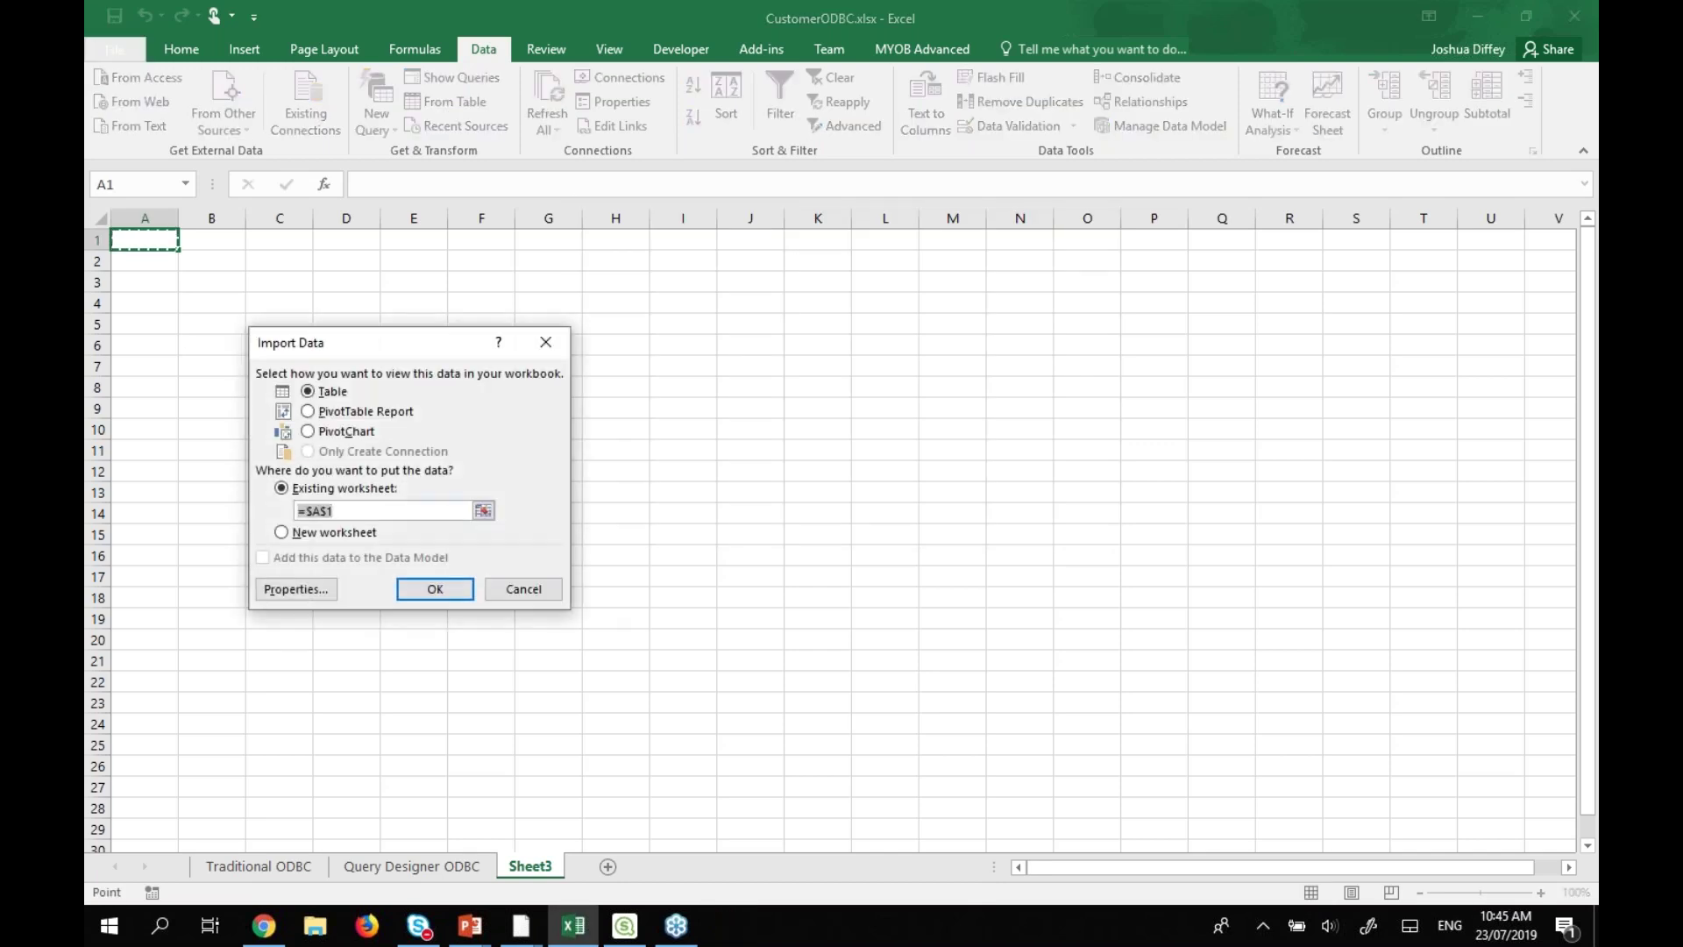
pyautogui.click(435, 589)
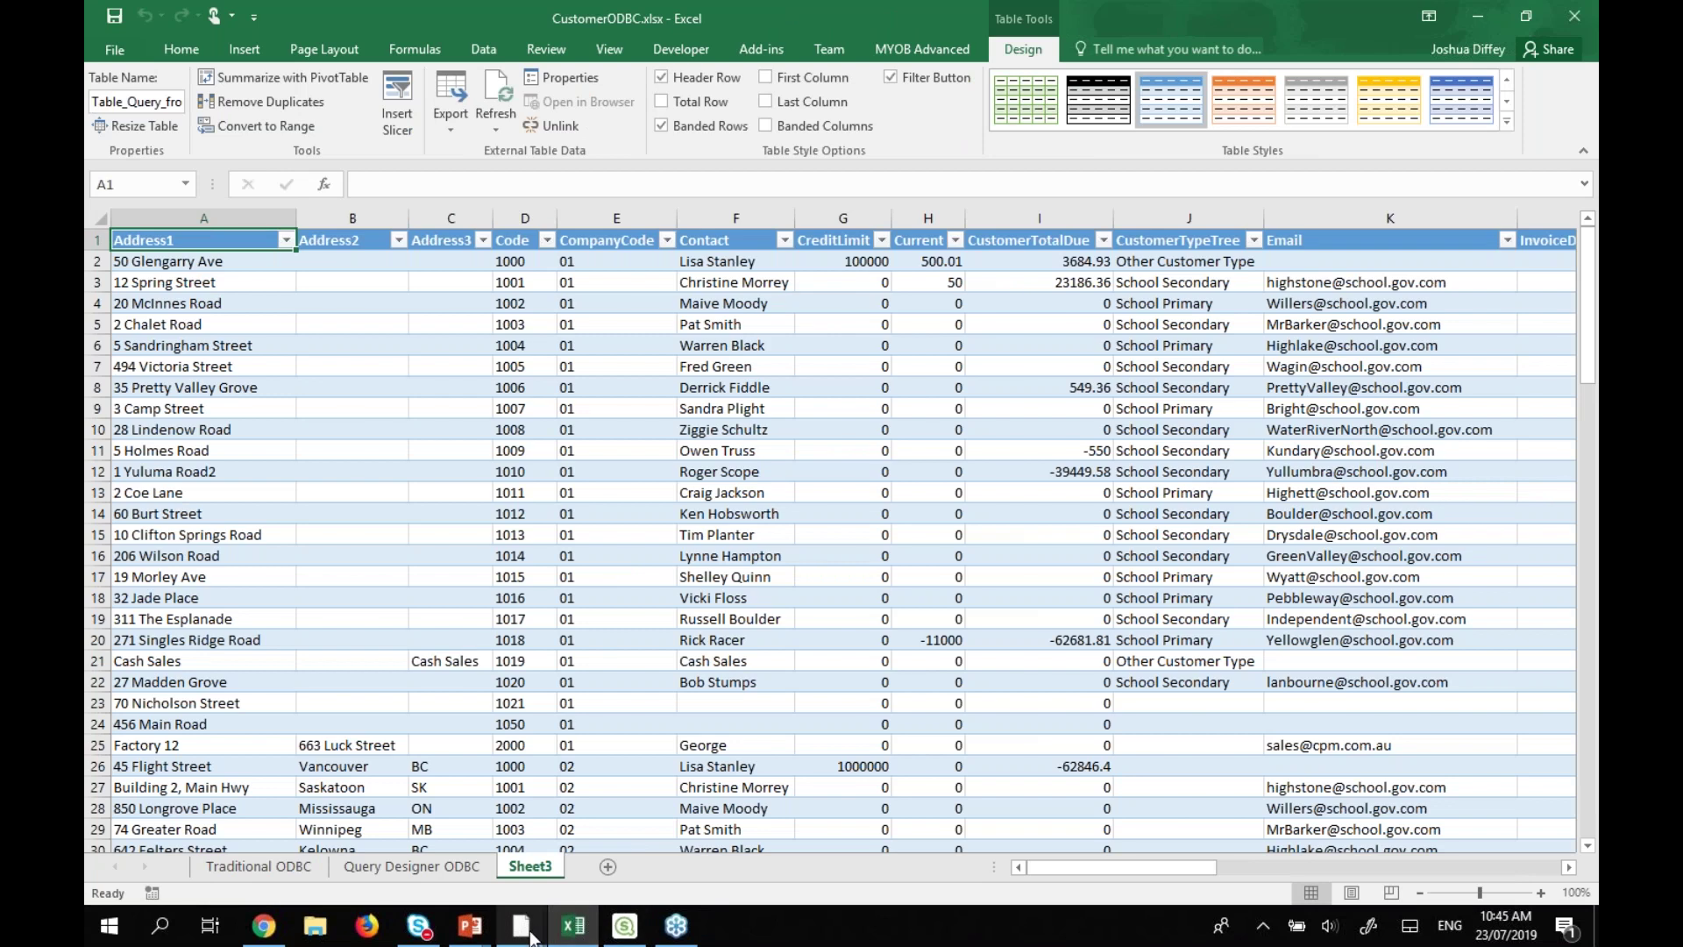
pyautogui.moveTo(531, 940)
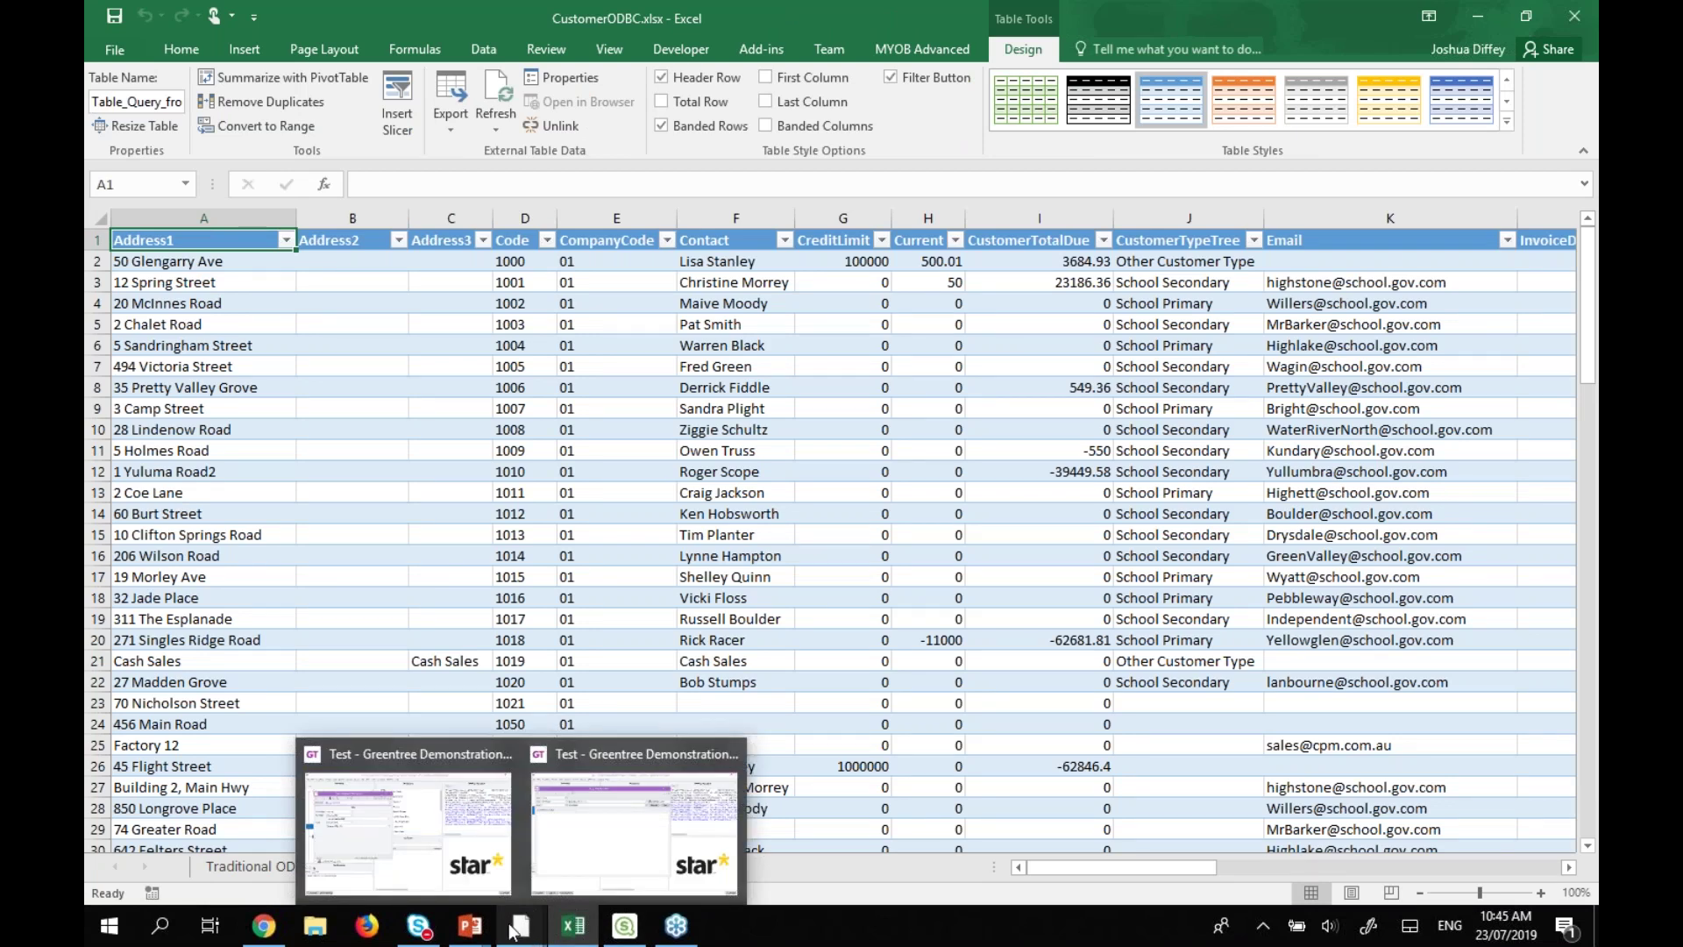
# Check the first customer's imported code, address and company code.
pyautogui.click(524, 261)
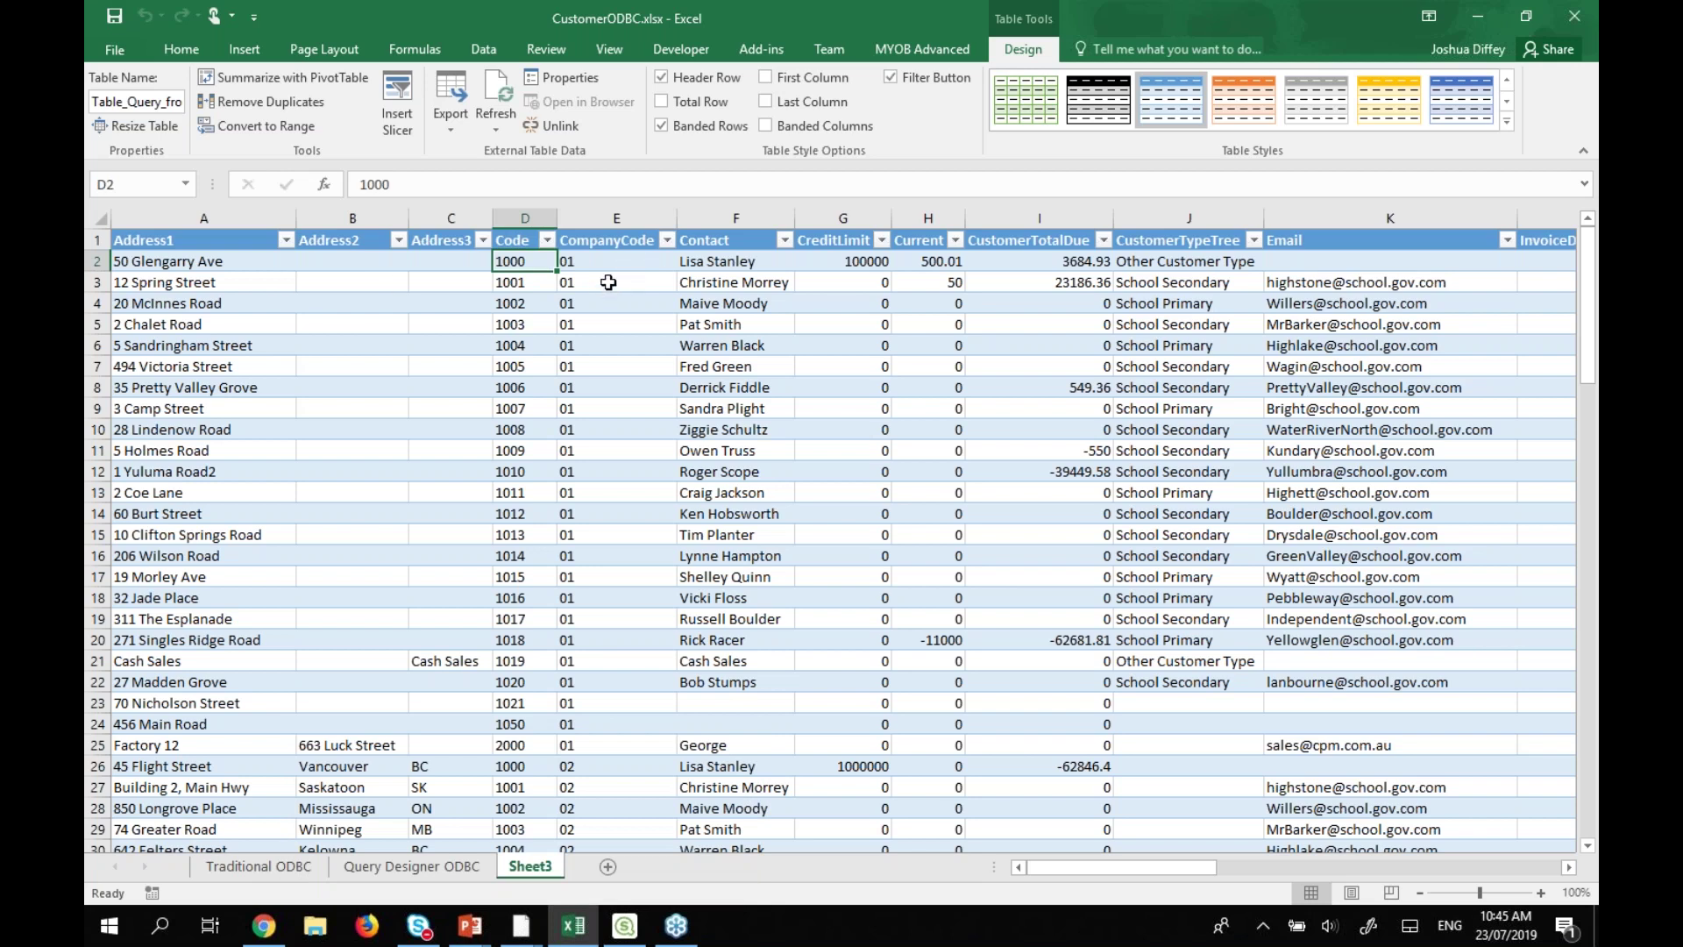
pyautogui.click(180, 263)
pyautogui.click(99, 261)
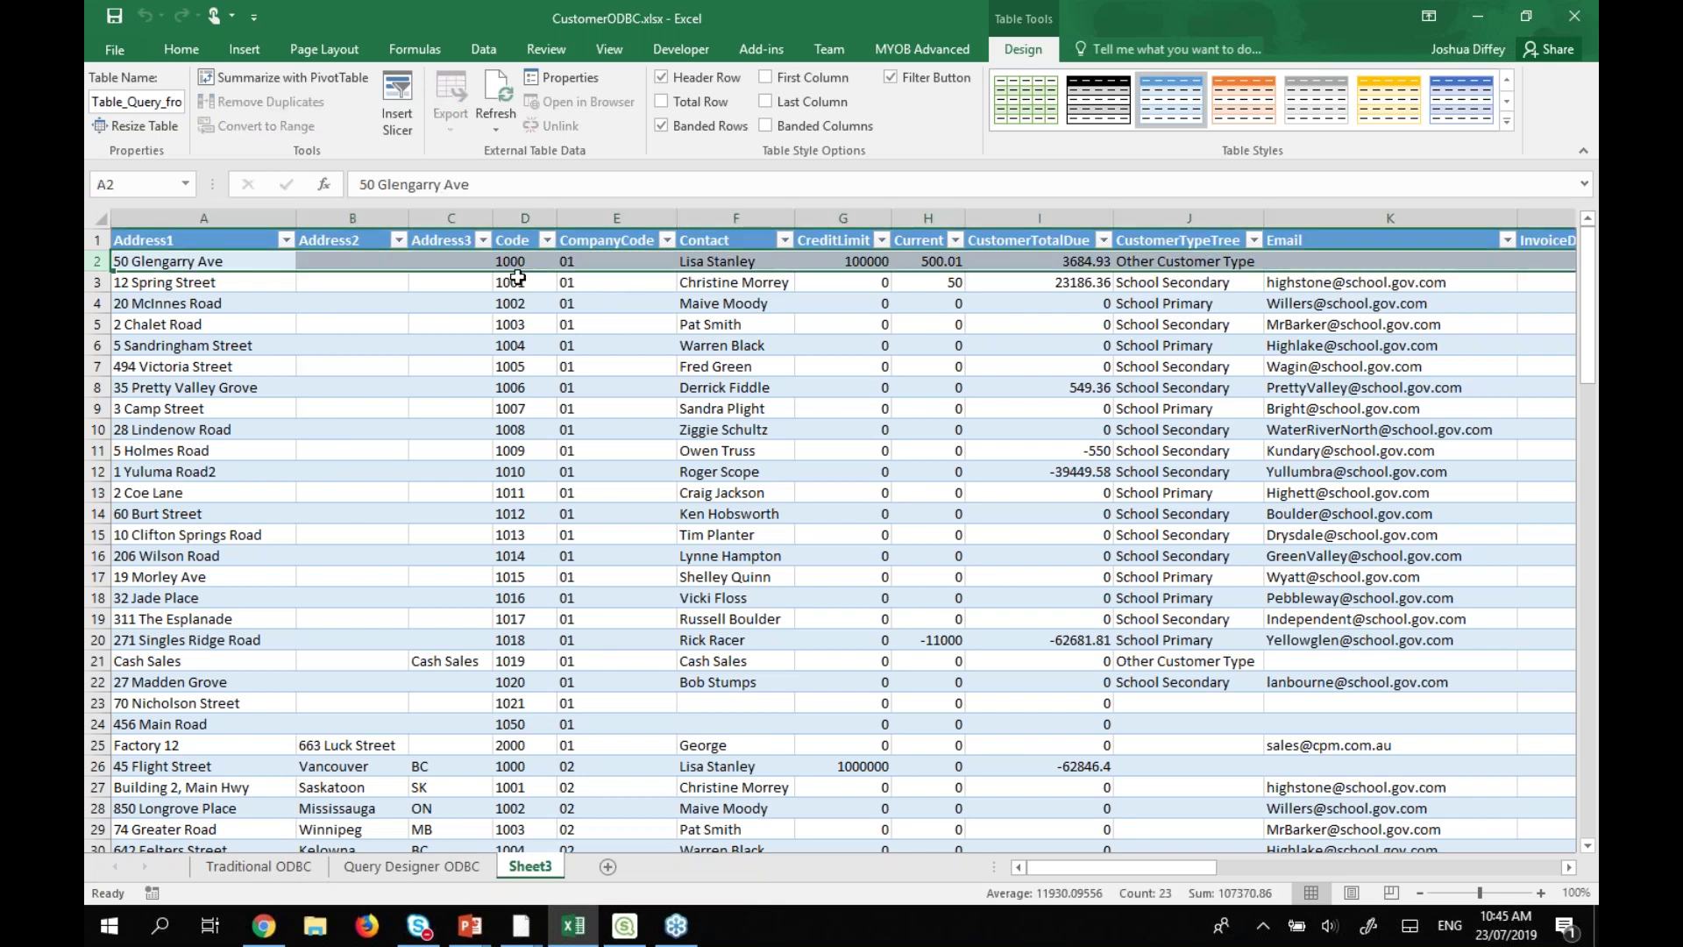
pyautogui.click(513, 263)
pyautogui.click(586, 261)
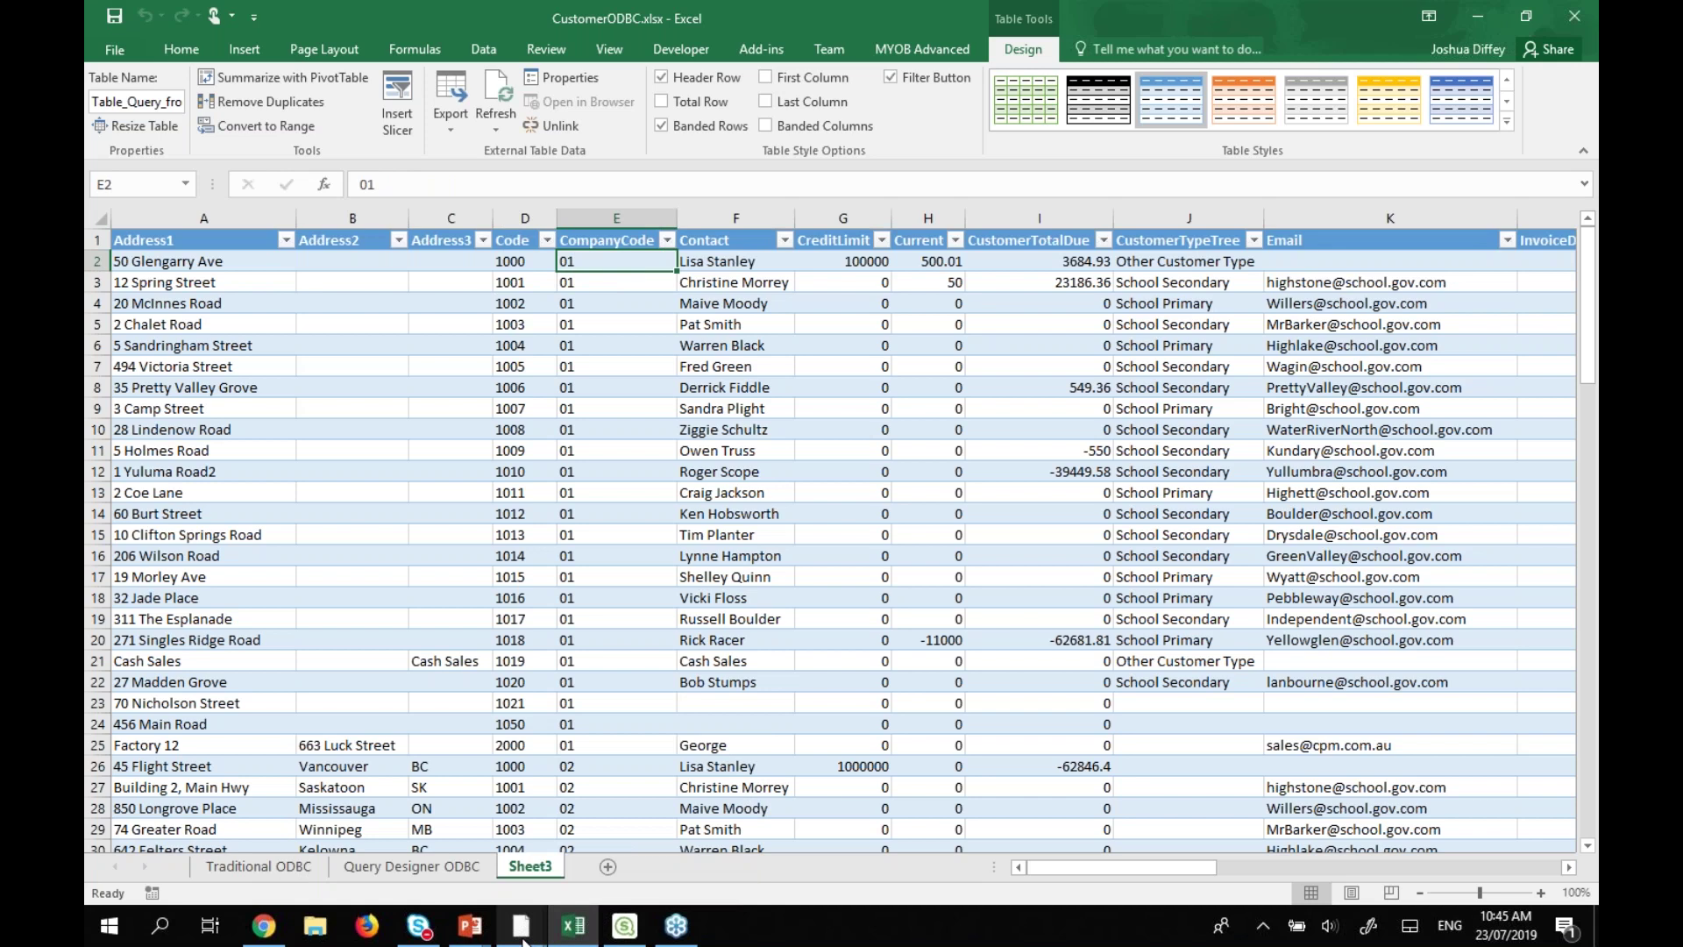
# Bring Greentree forward and open its Data Entry menu.
pyautogui.moveTo(521, 926)
pyautogui.click(424, 819)
pyautogui.click(200, 50)
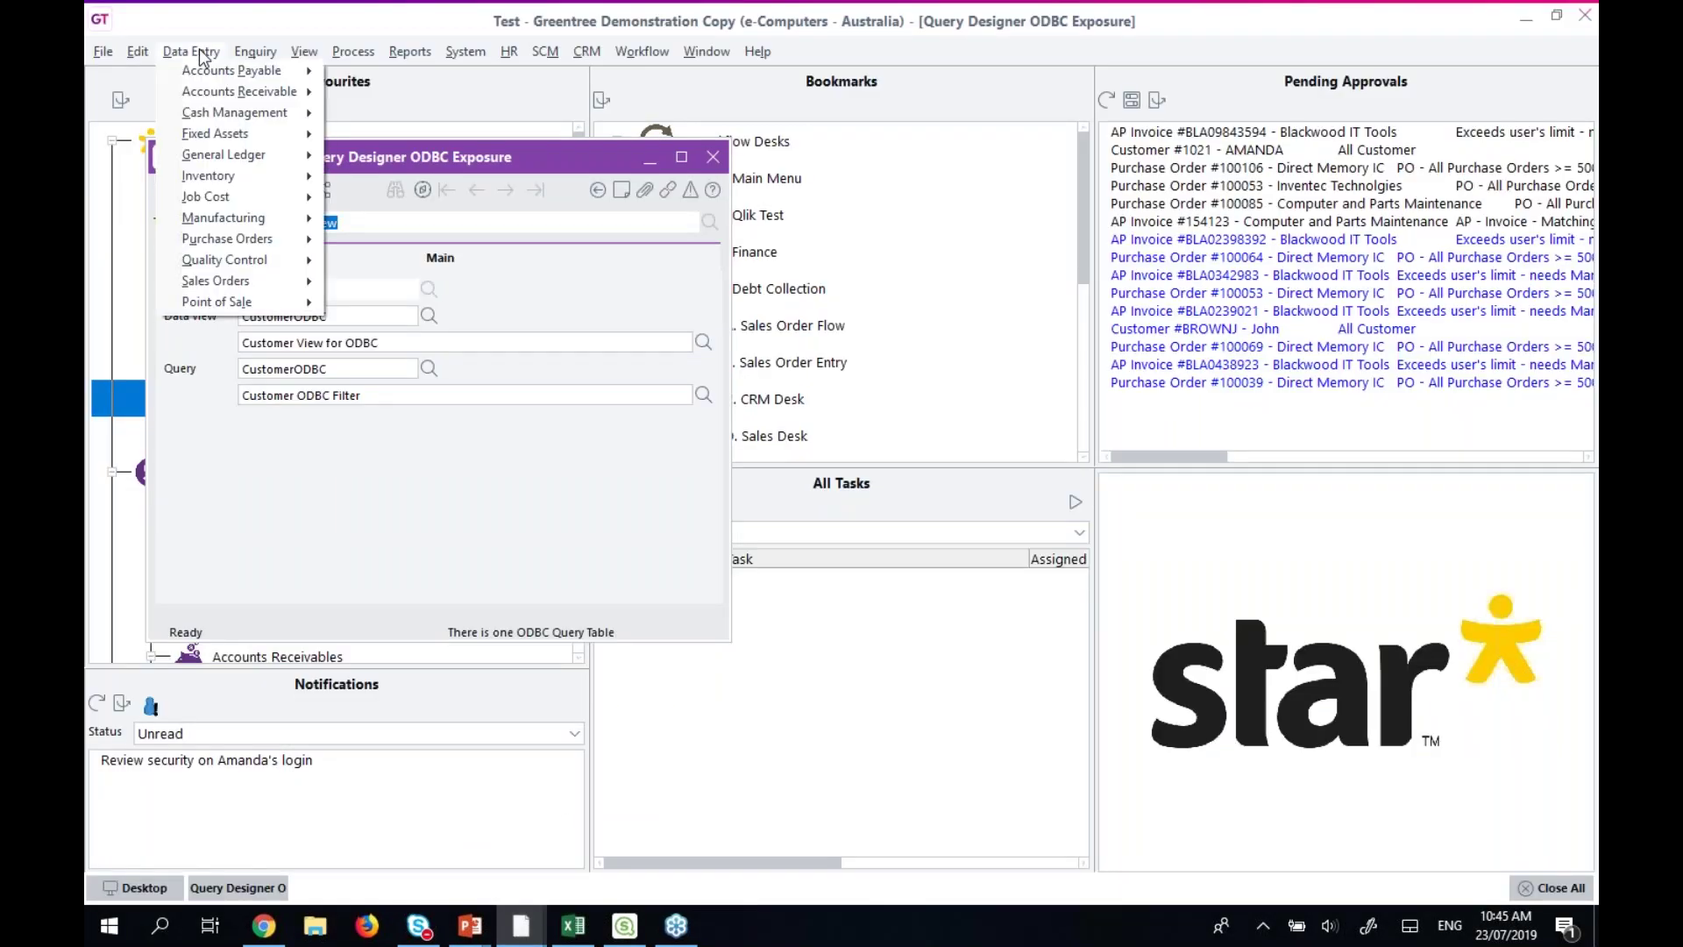
# In Customer Maintenance, change the customer's address to '123 Made Up St' and save.
pyautogui.moveTo(200, 82)
pyautogui.click(363, 91)
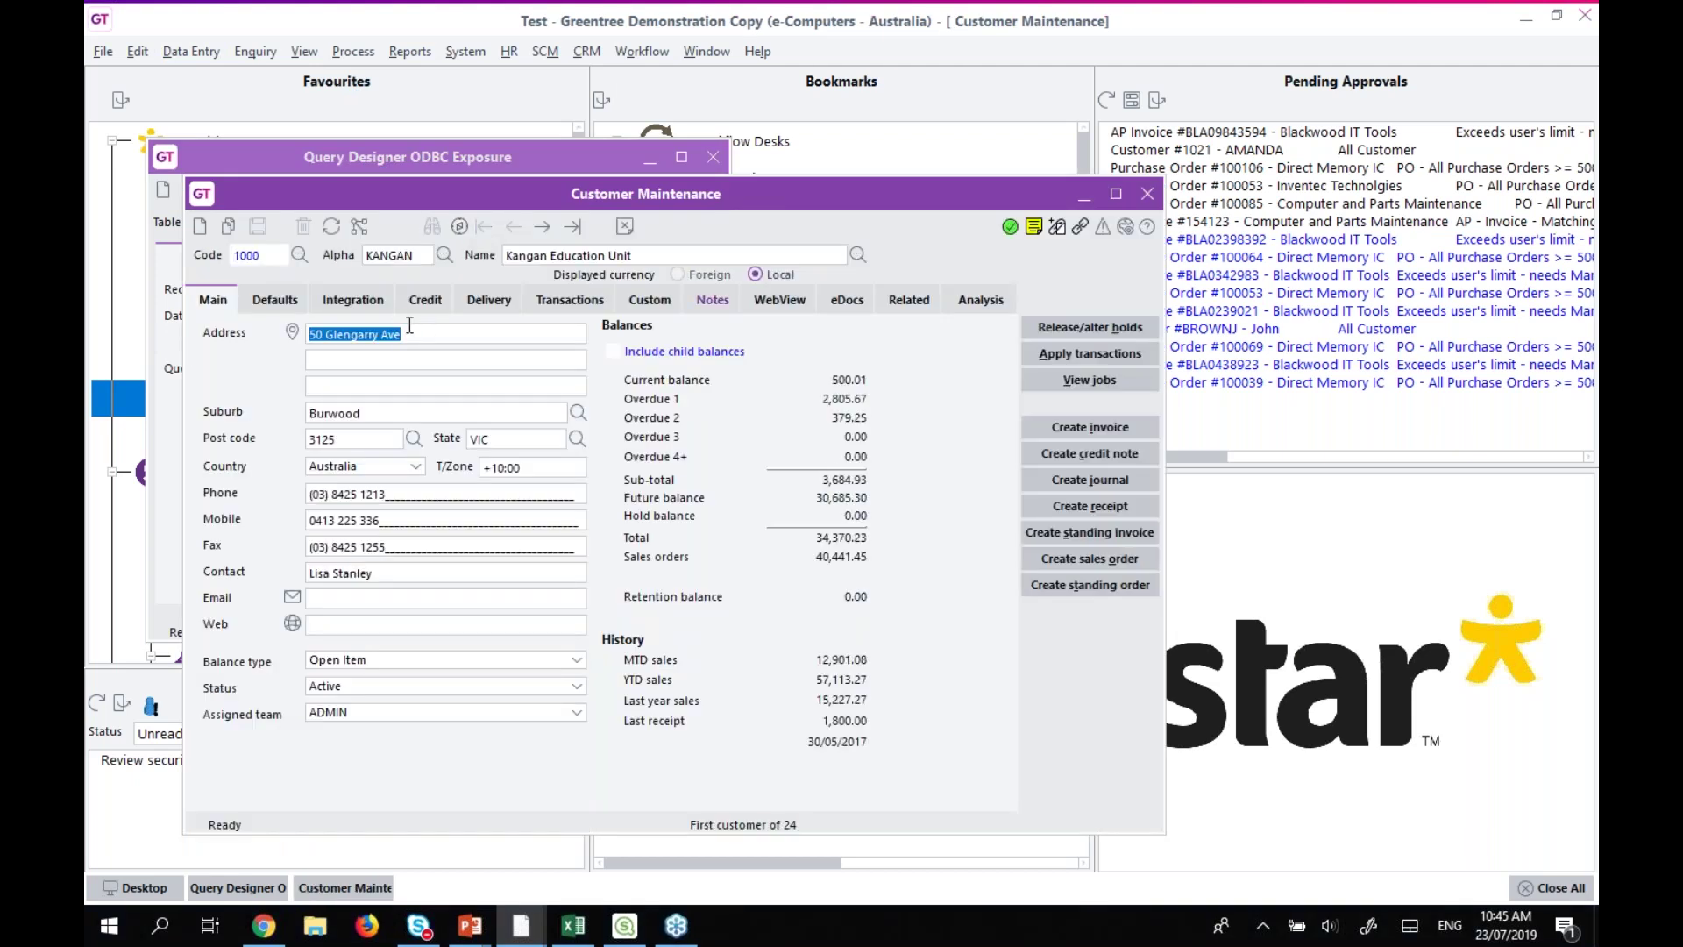
pyautogui.write('123 Made Up St')
pyautogui.hotkey('ctrl', 's')
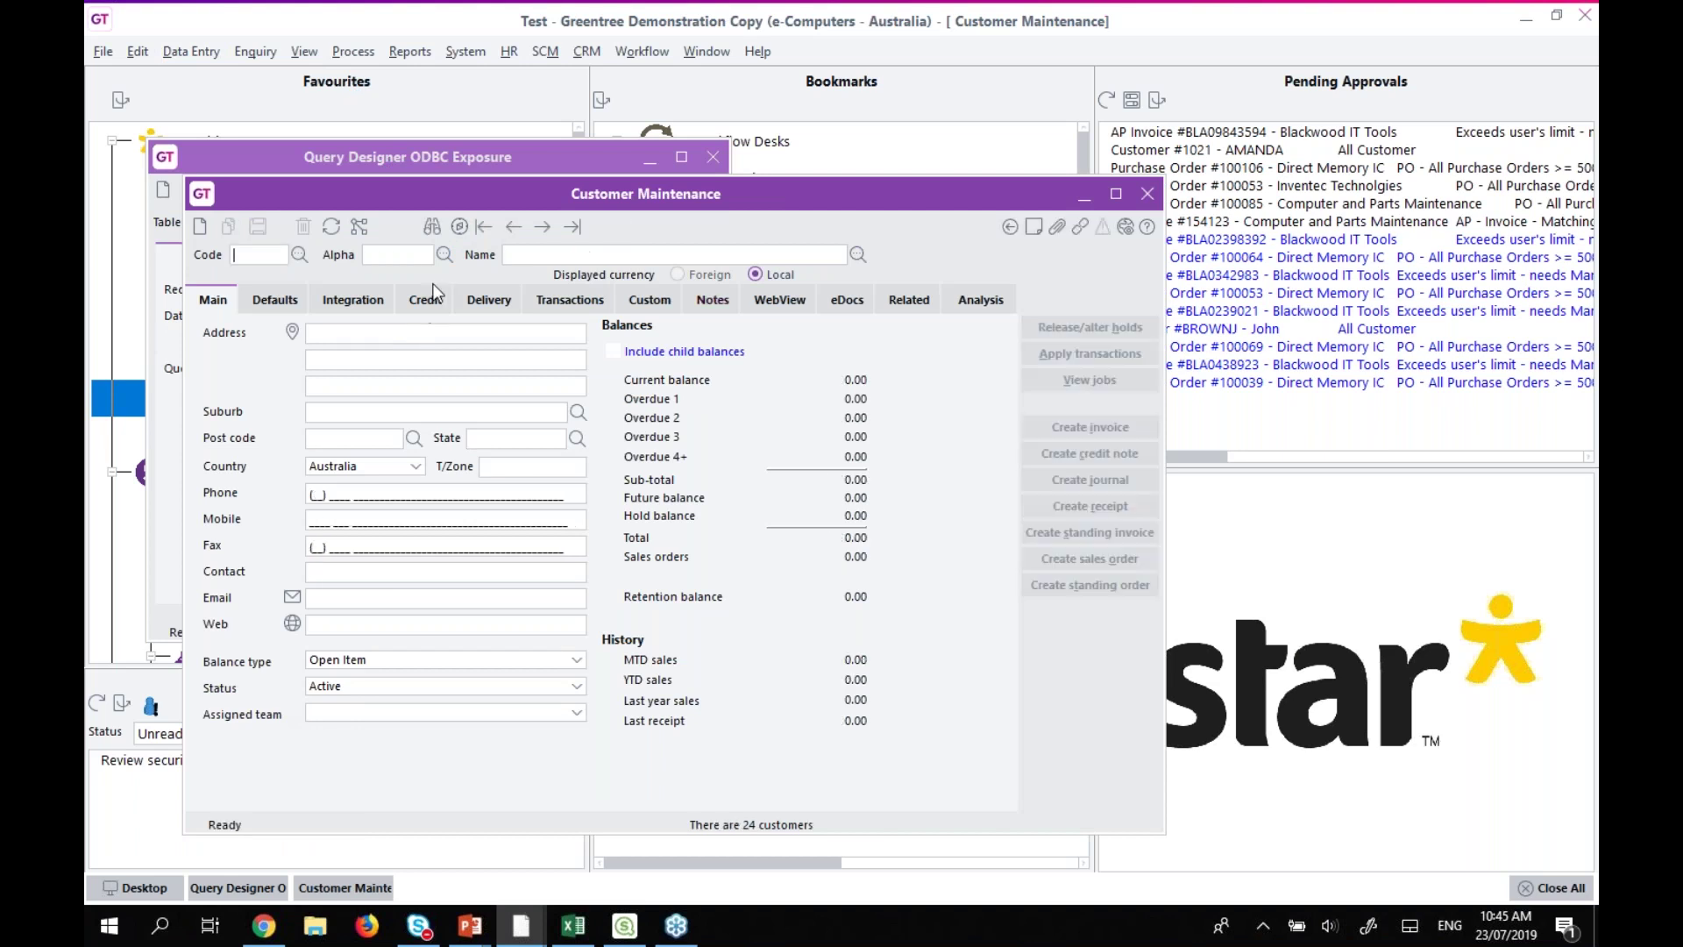
pyautogui.click(587, 931)
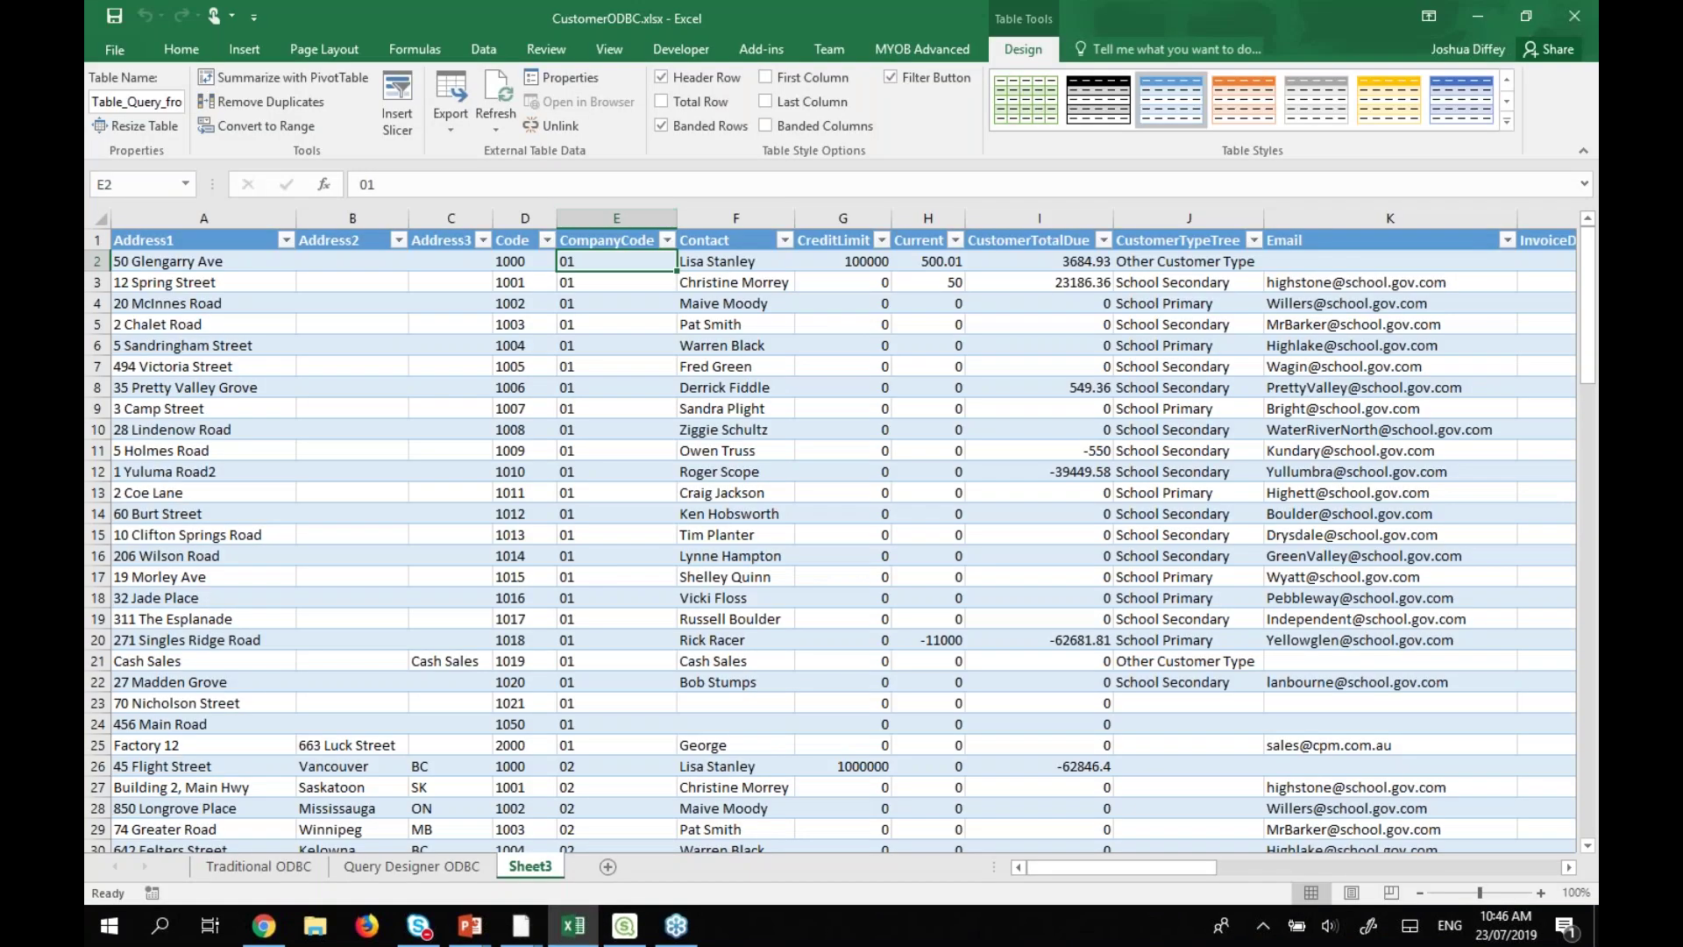
# Refresh the Sheet3 customer table and confirm A2 now reads 123 Made Up St.
pyautogui.click(498, 123)
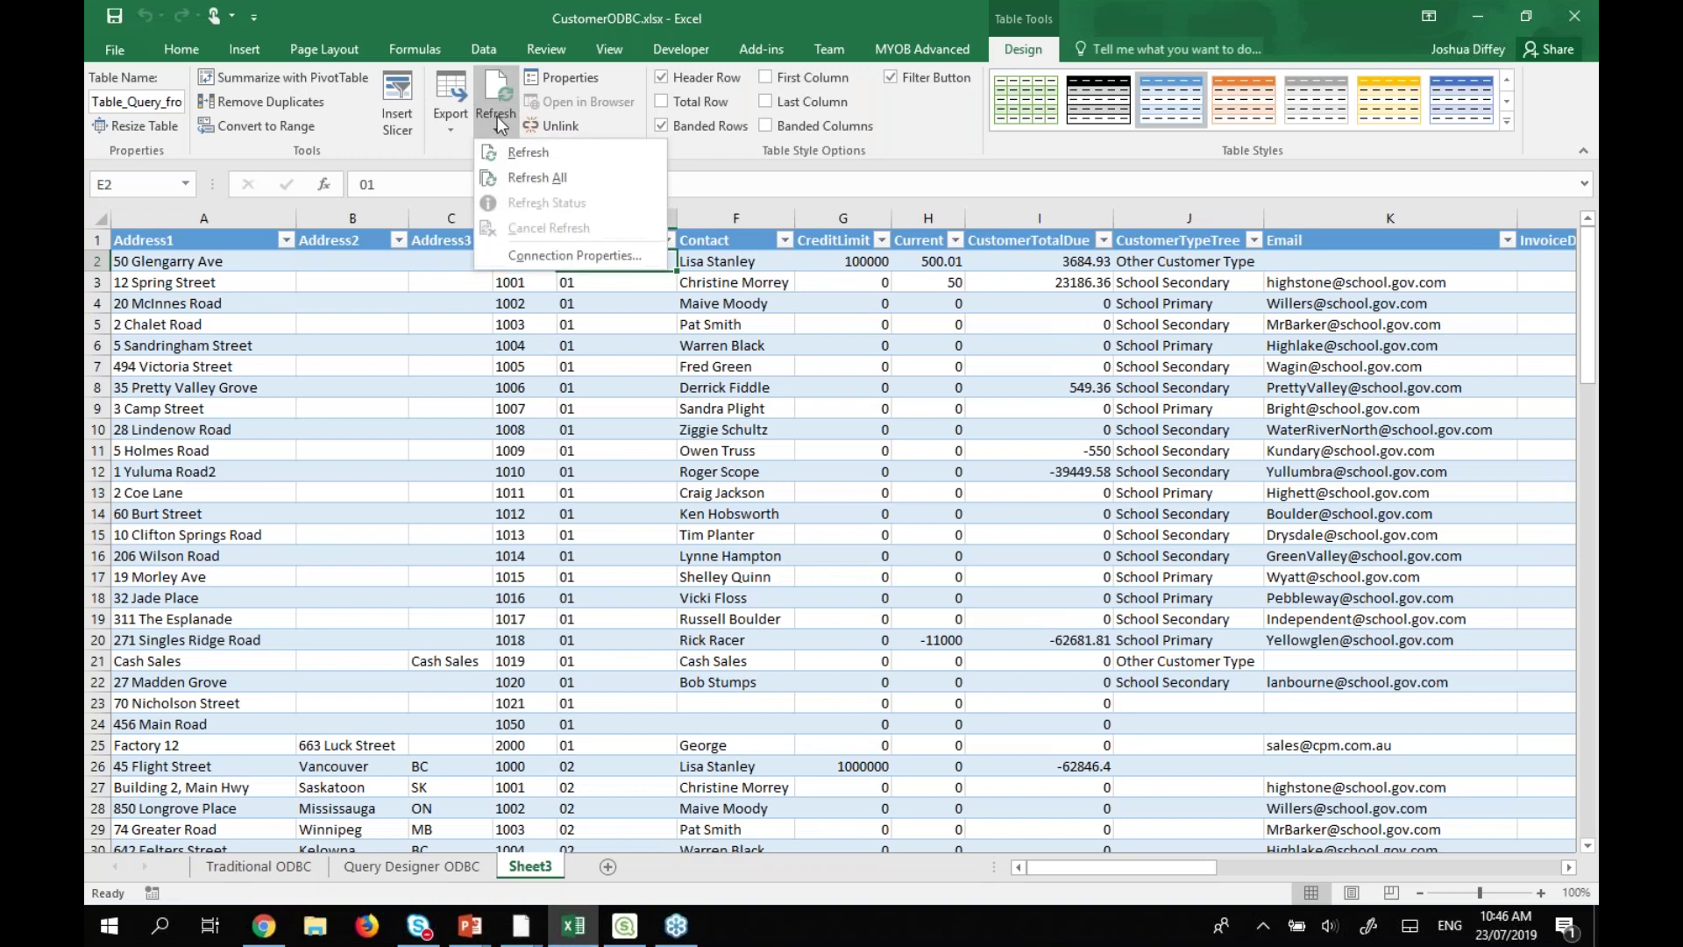
pyautogui.click(537, 153)
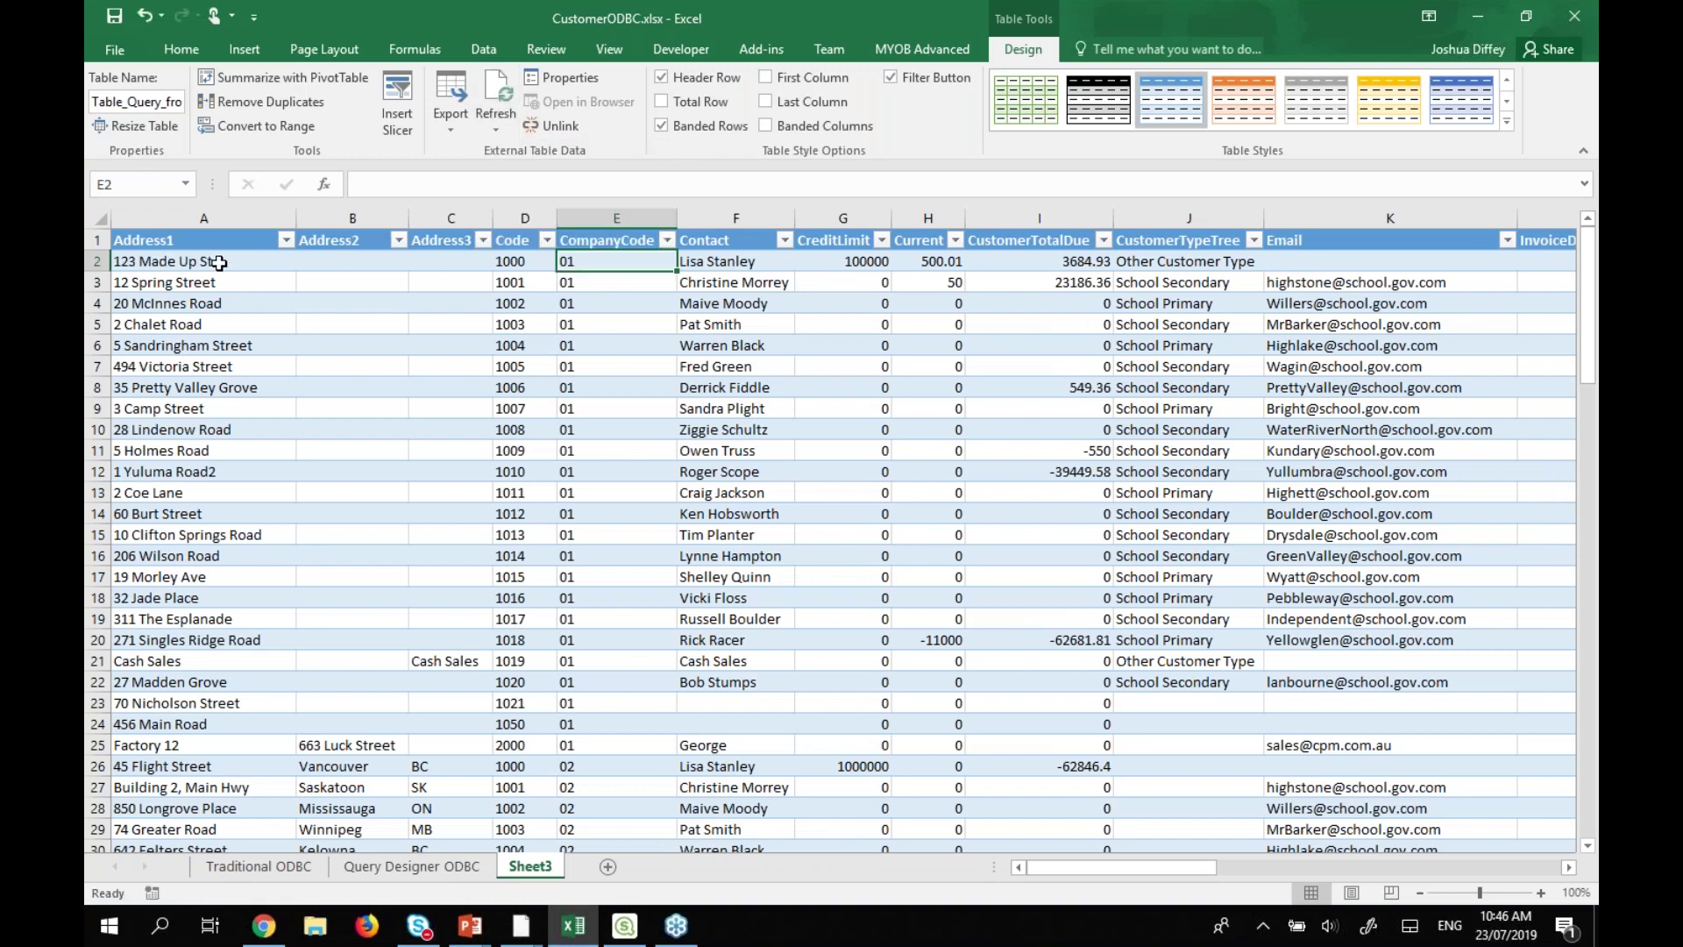
pyautogui.click(171, 261)
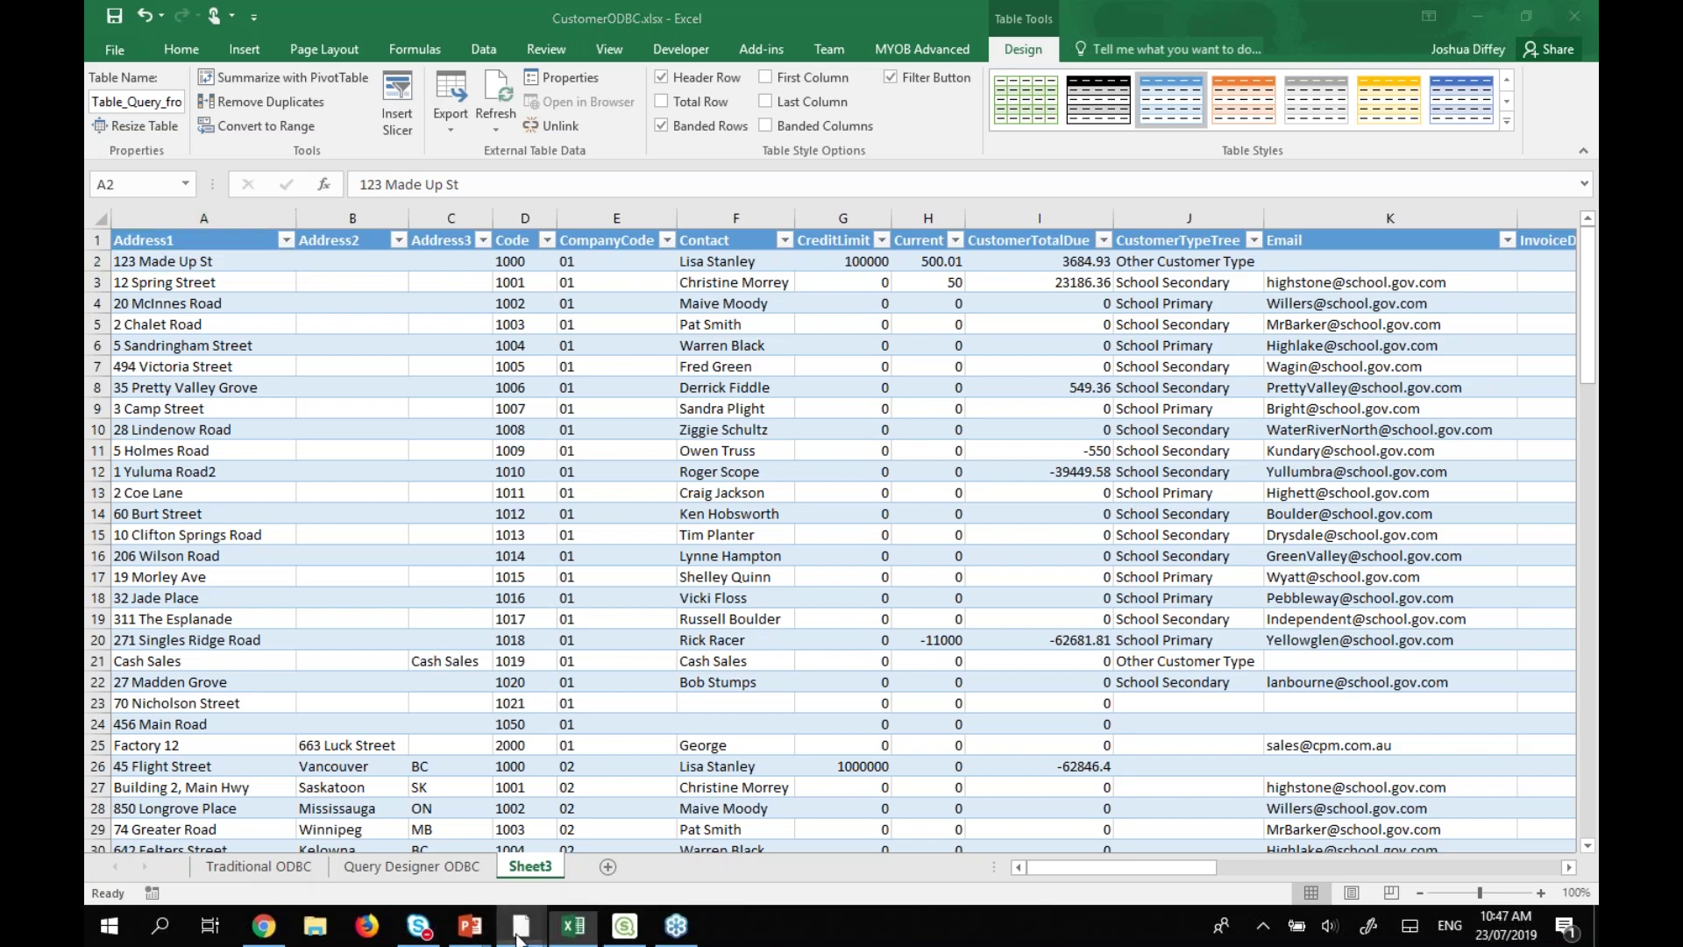
# Advance the PowerPoint slideshow to the Question & Answer Time slide, then return to Greentree.
pyautogui.click(491, 886)
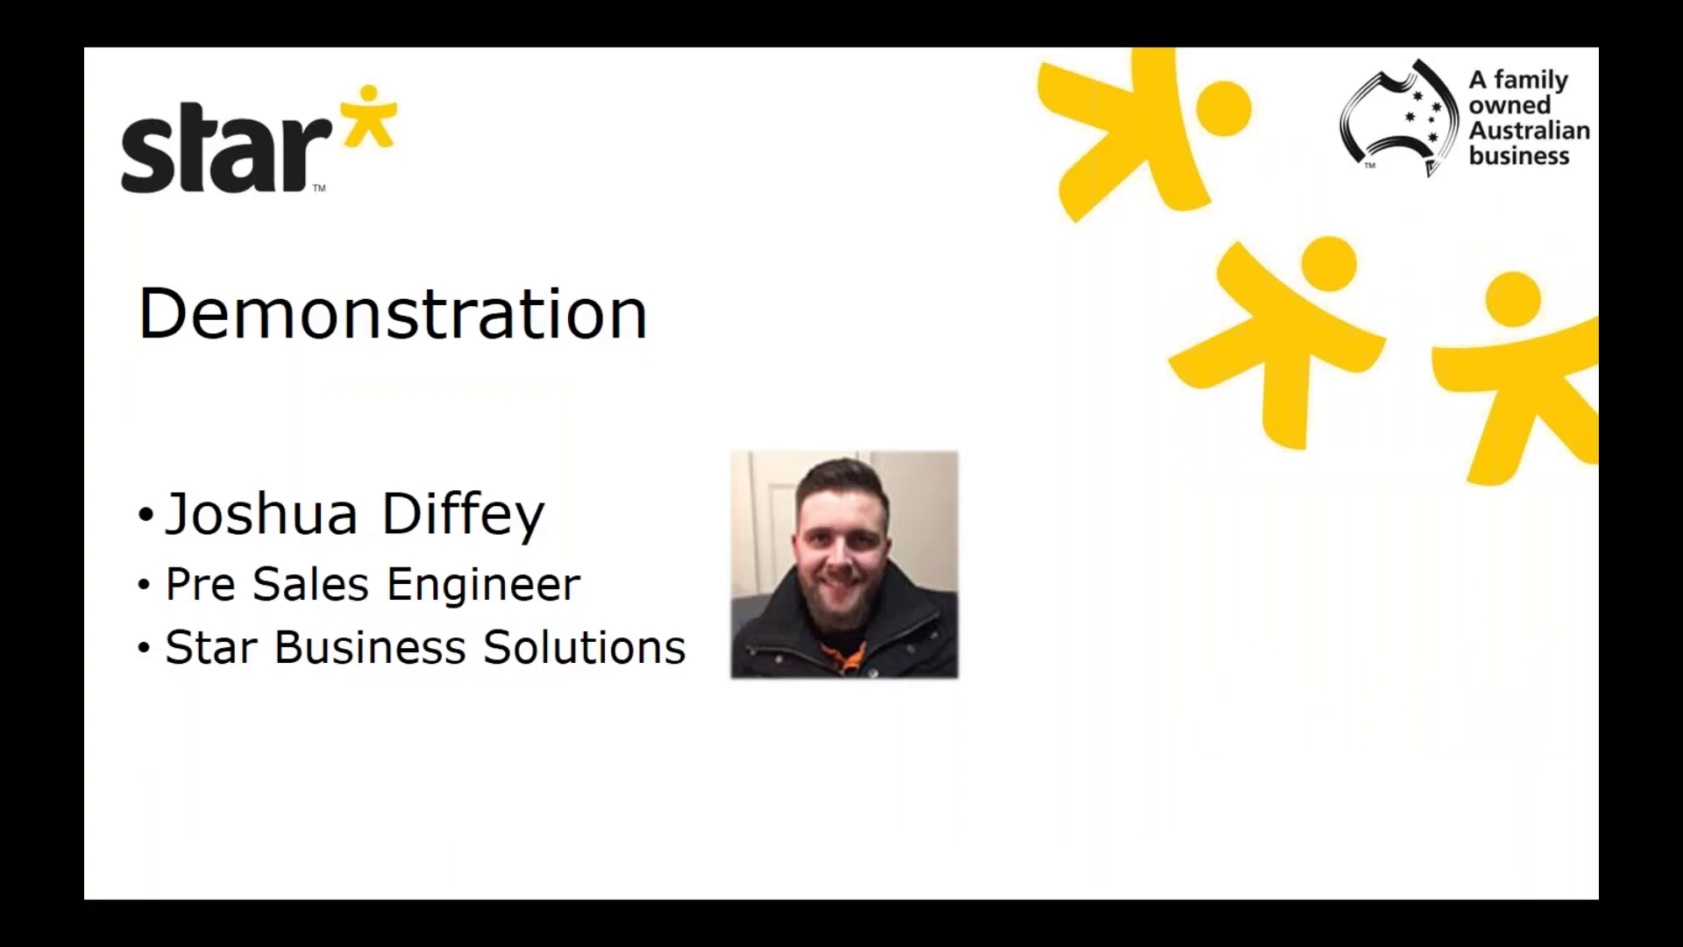
pyautogui.press('Right')
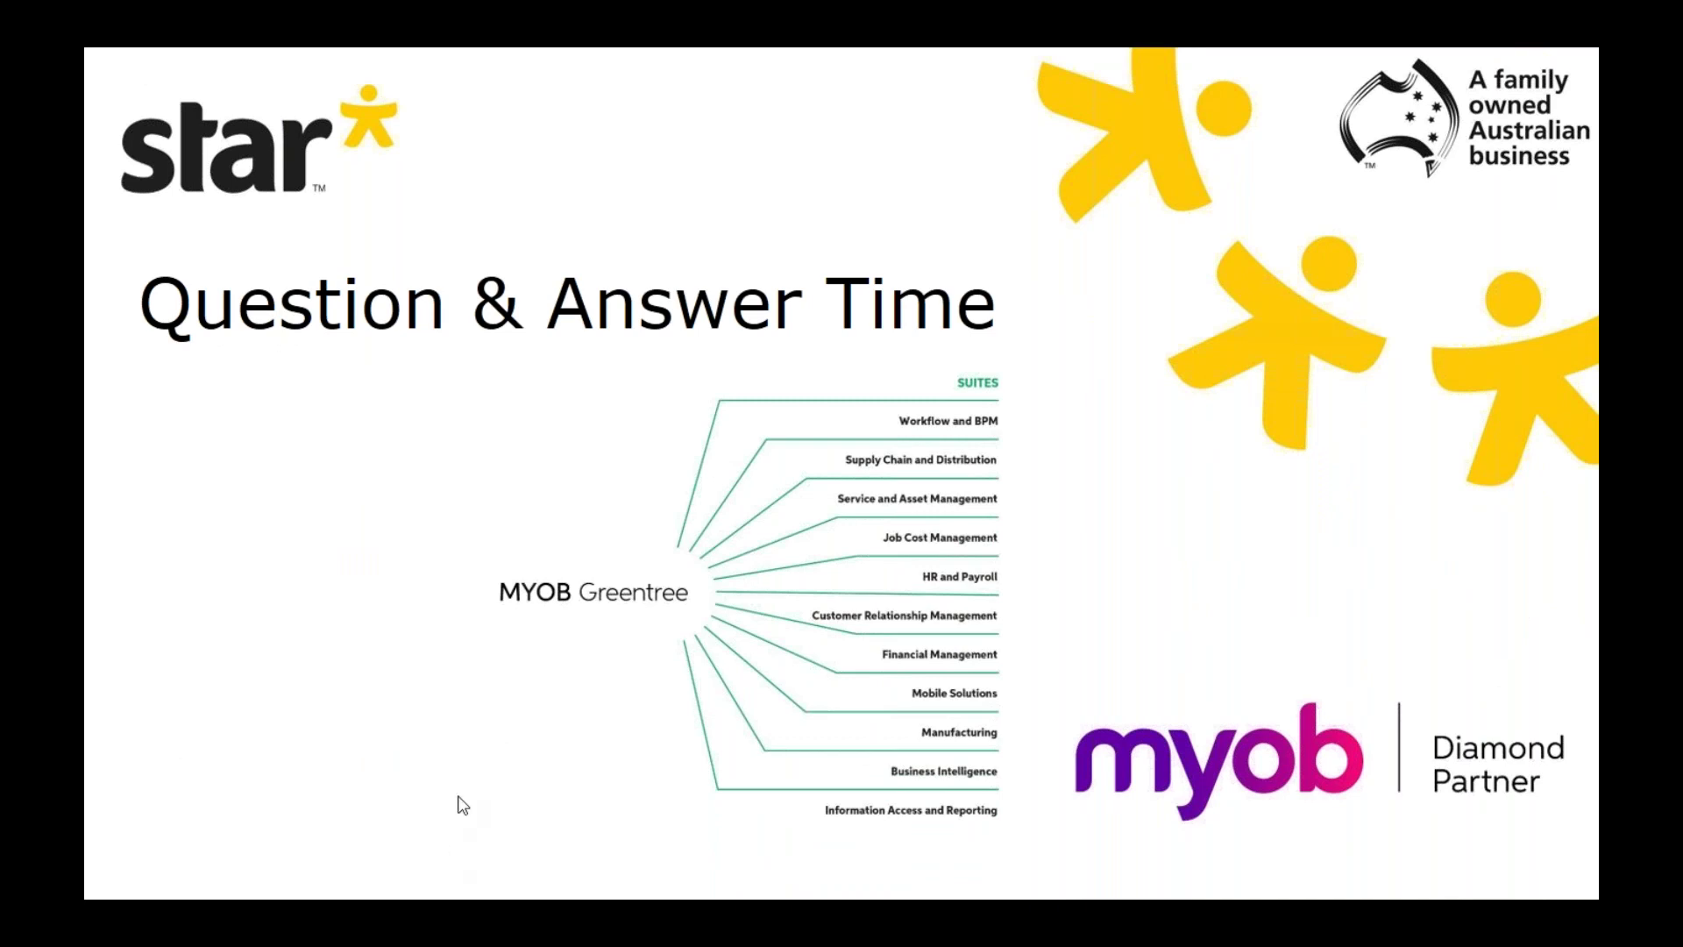
pyautogui.hotkey('alt', 'Tab')
pyautogui.hotkey('alt', 'Tab')
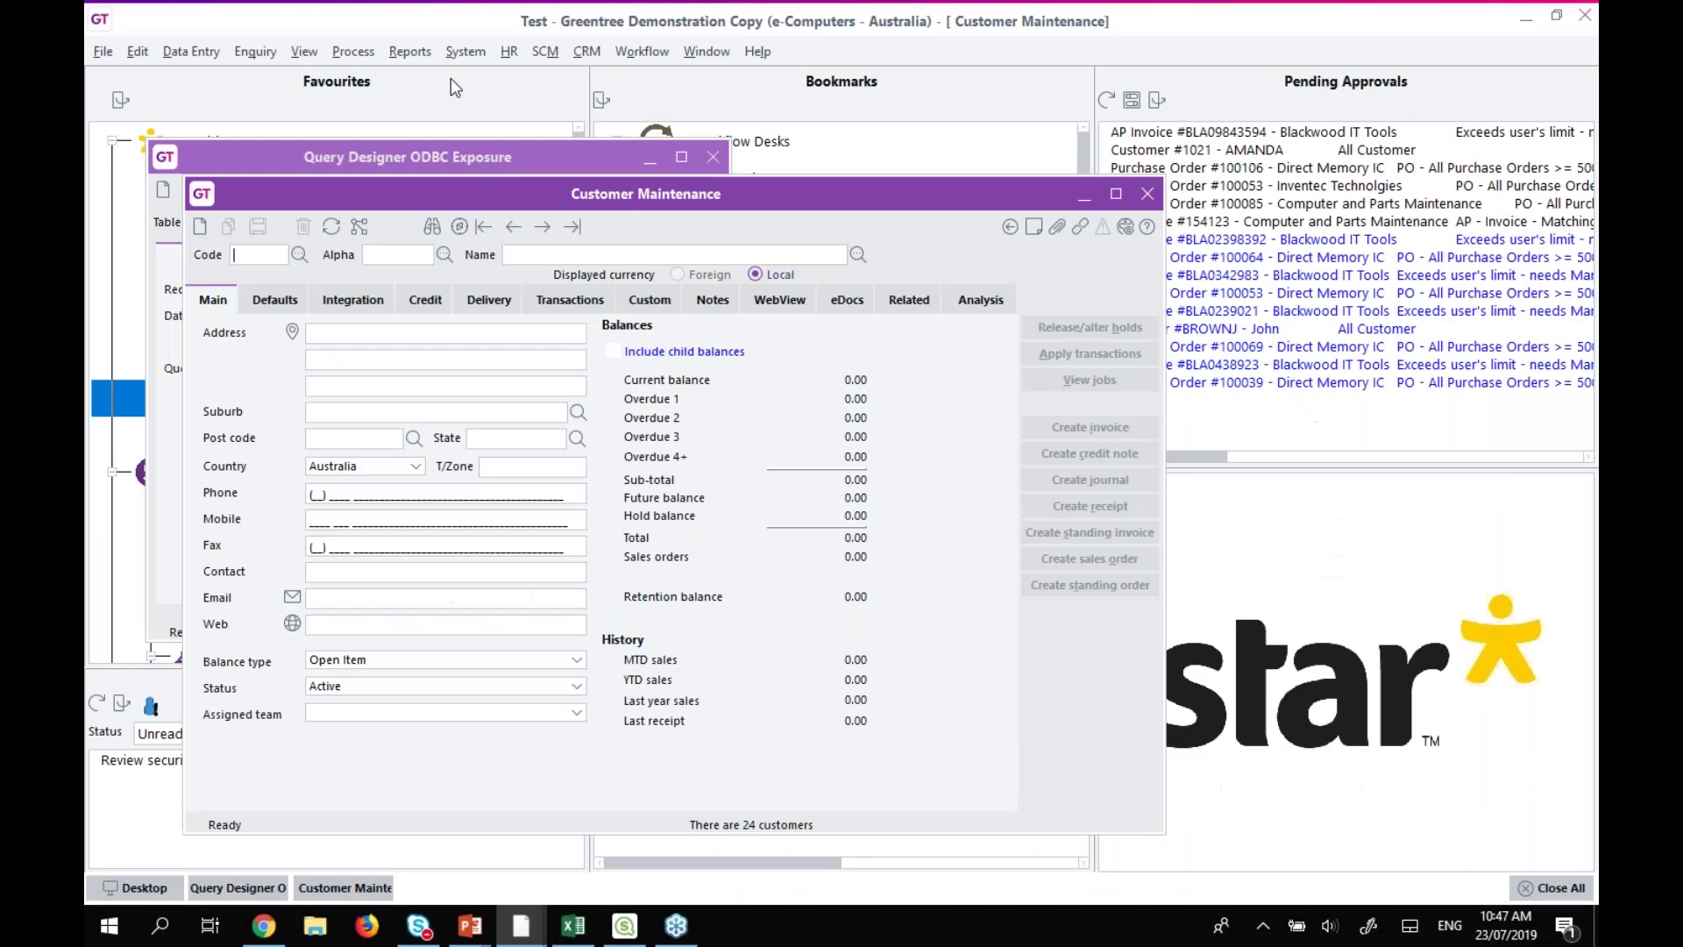
pyautogui.click(462, 52)
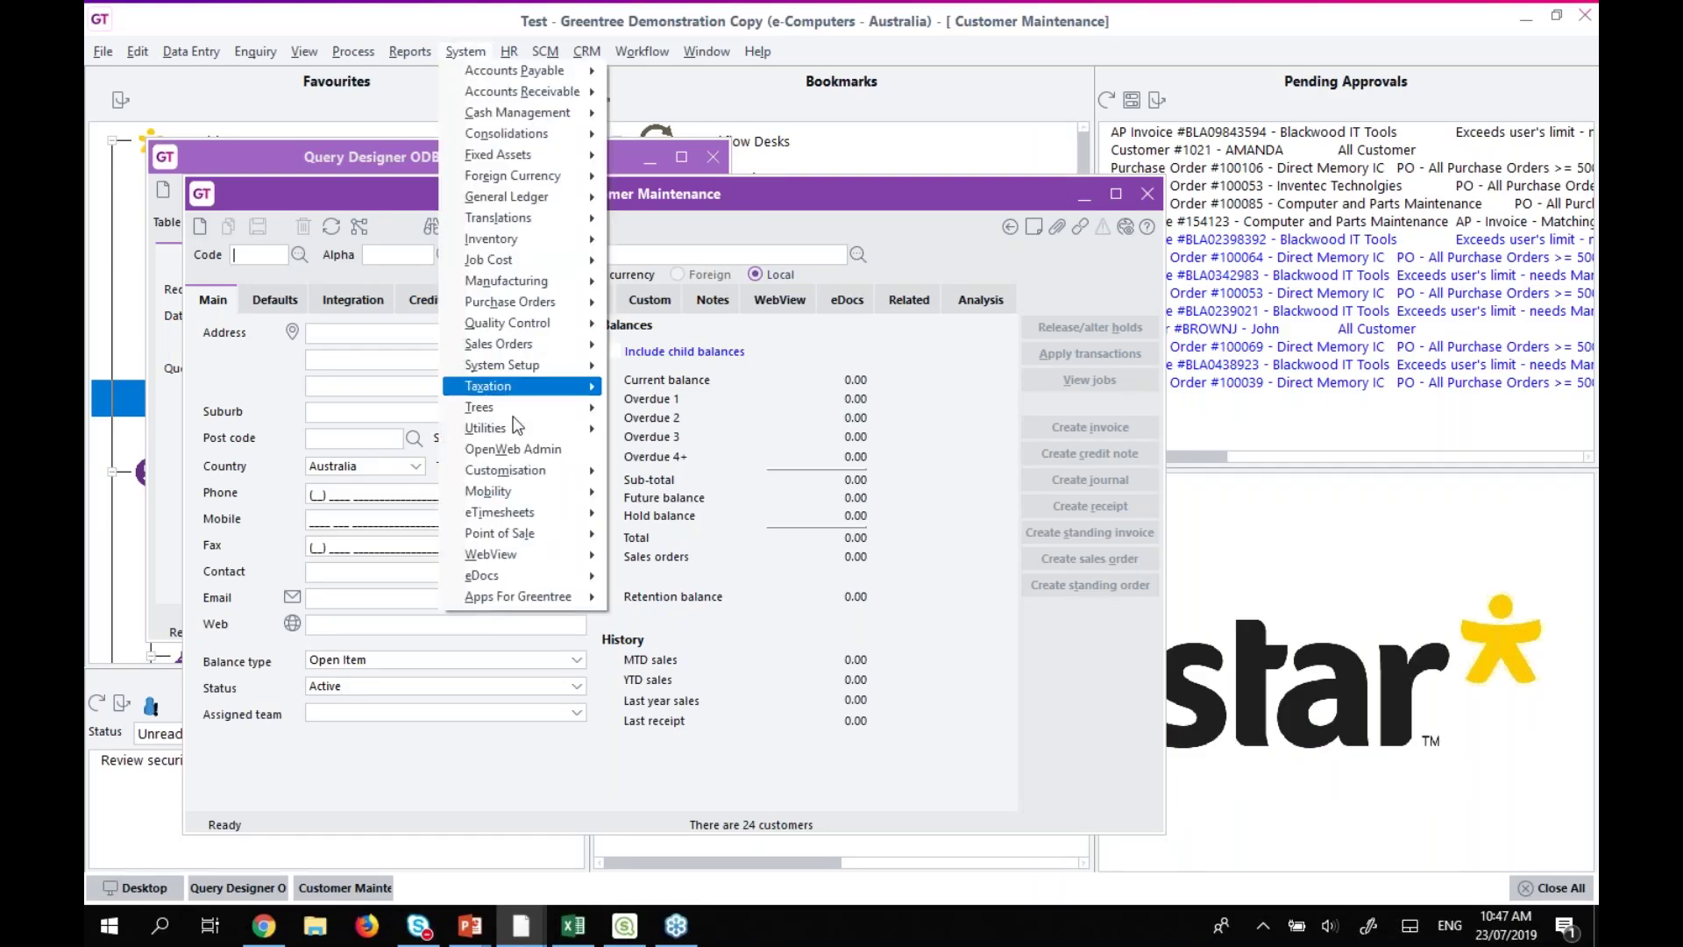
pyautogui.moveTo(517, 435)
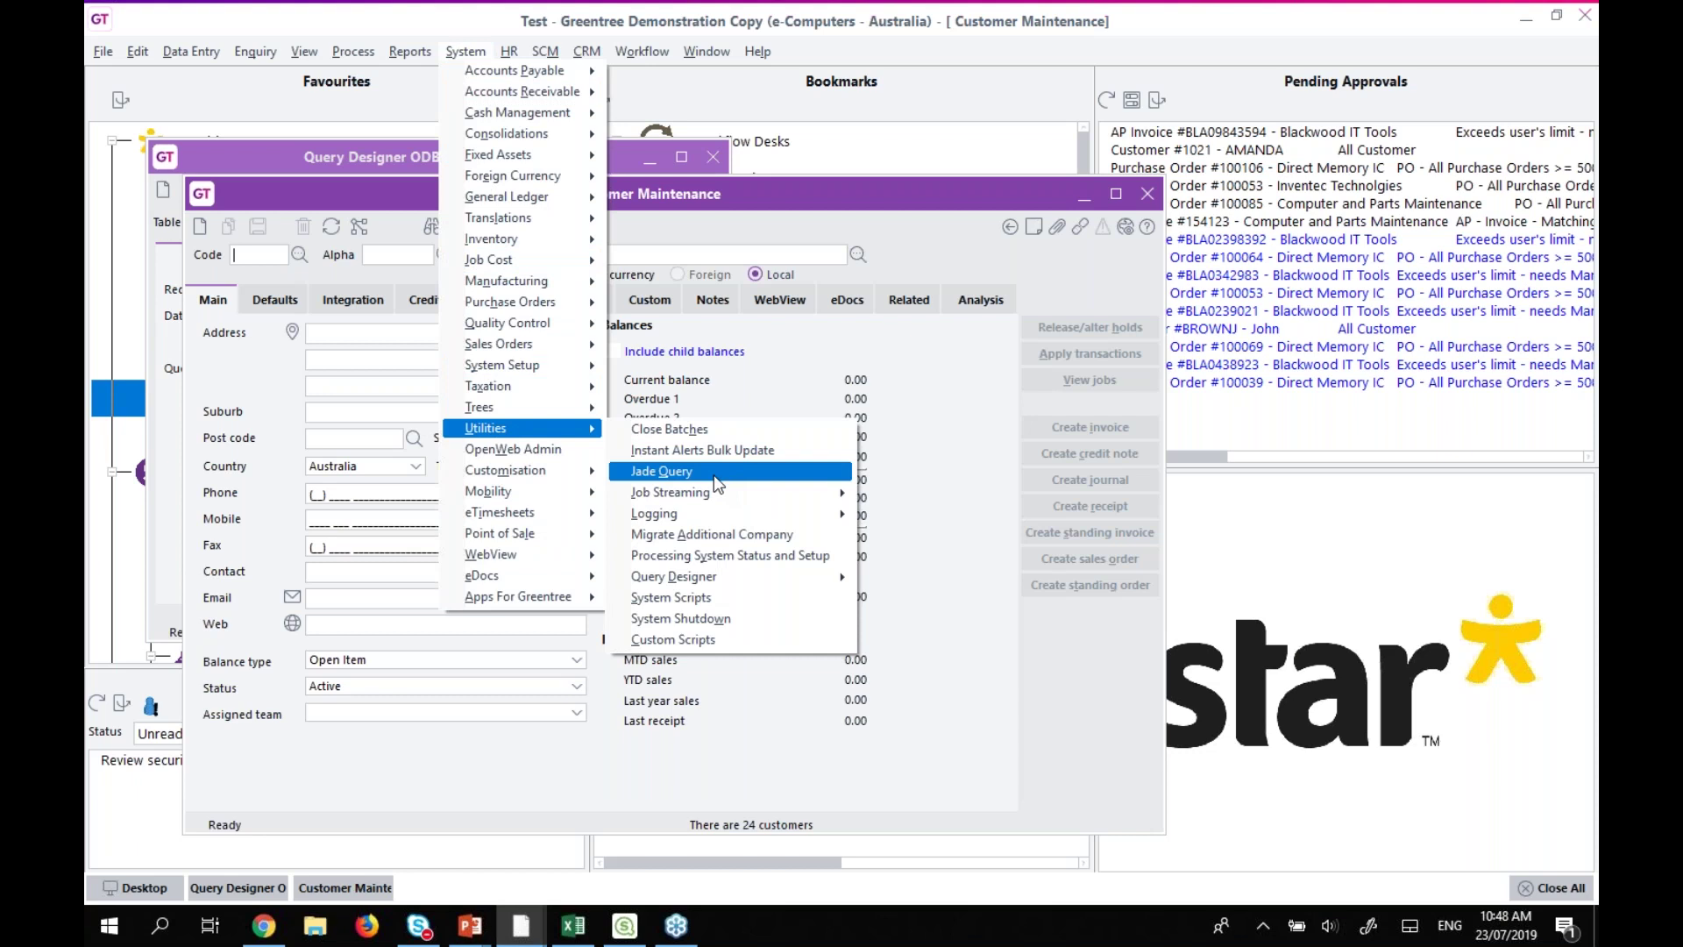
pyautogui.click(1536, 478)
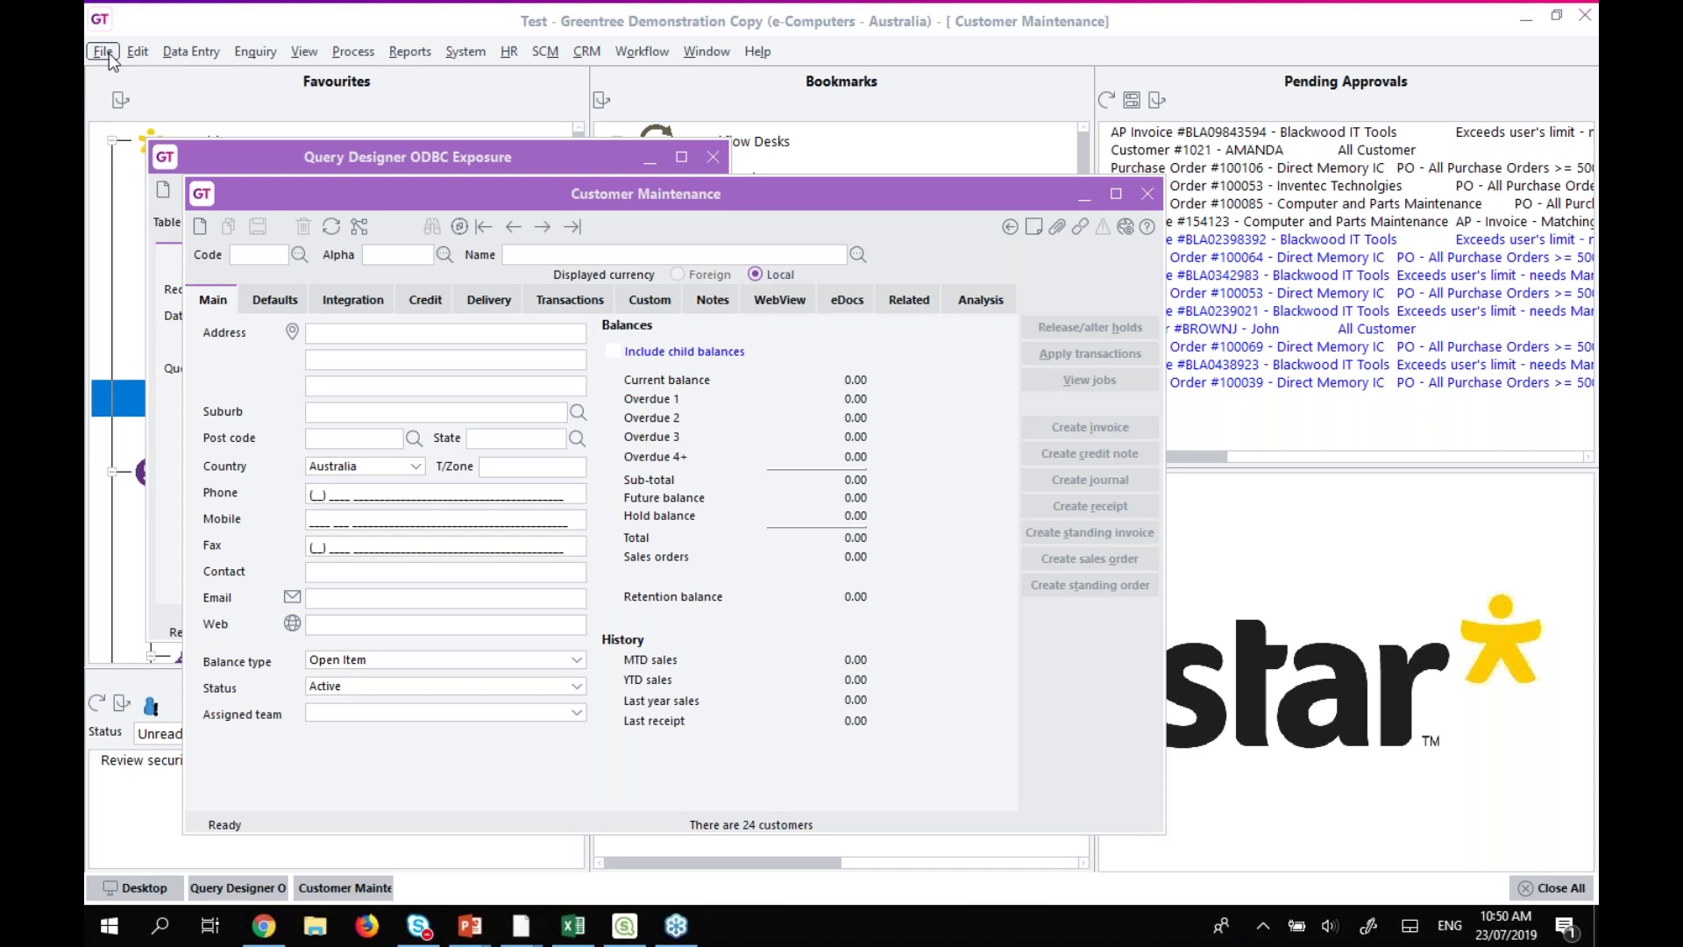
pyautogui.click(1145, 198)
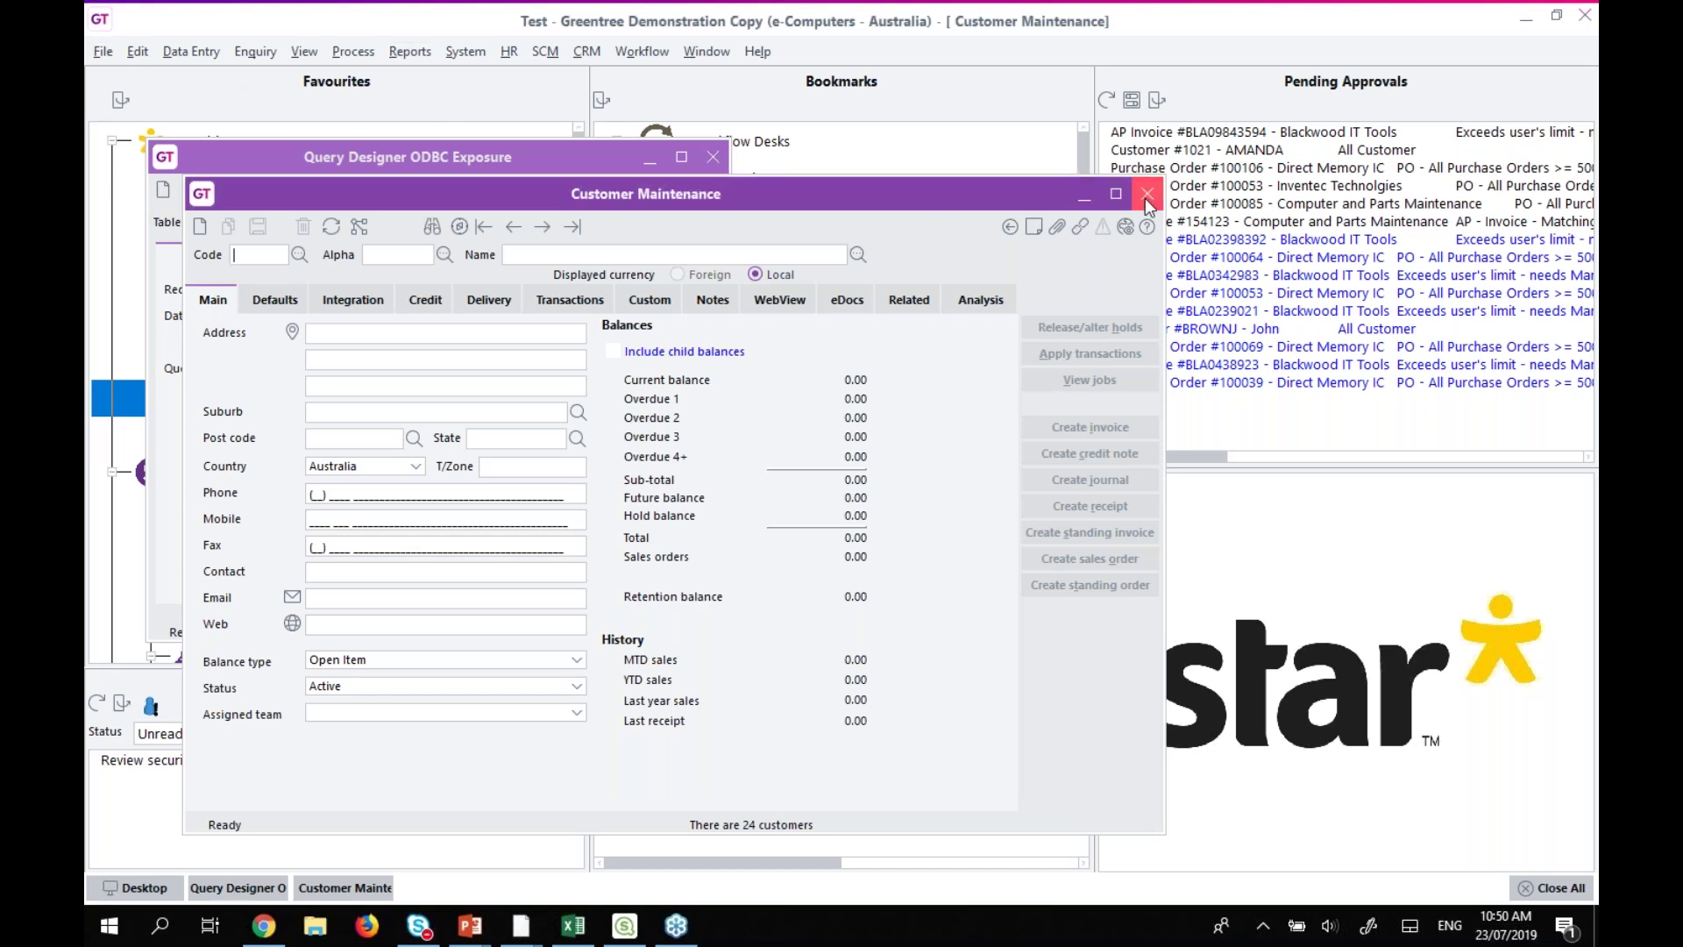
# Close Query Designer and load an ADMIN-team user in User Maintenance.
pyautogui.click(713, 157)
pyautogui.doubleClick(265, 435)
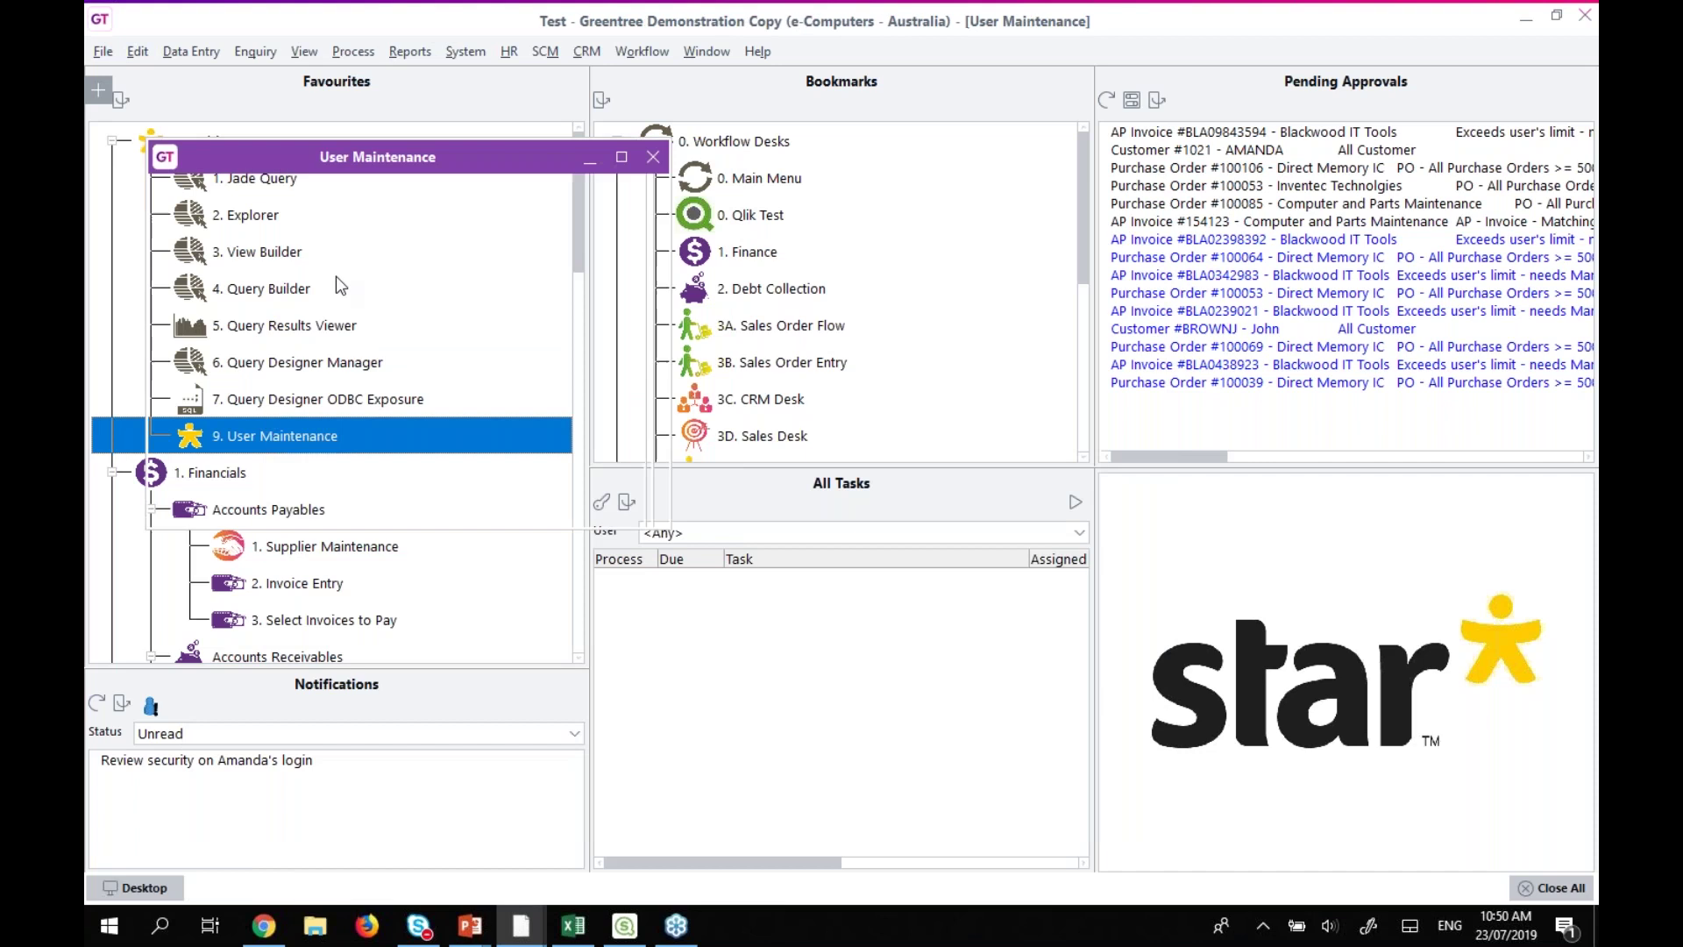
pyautogui.write('ama')
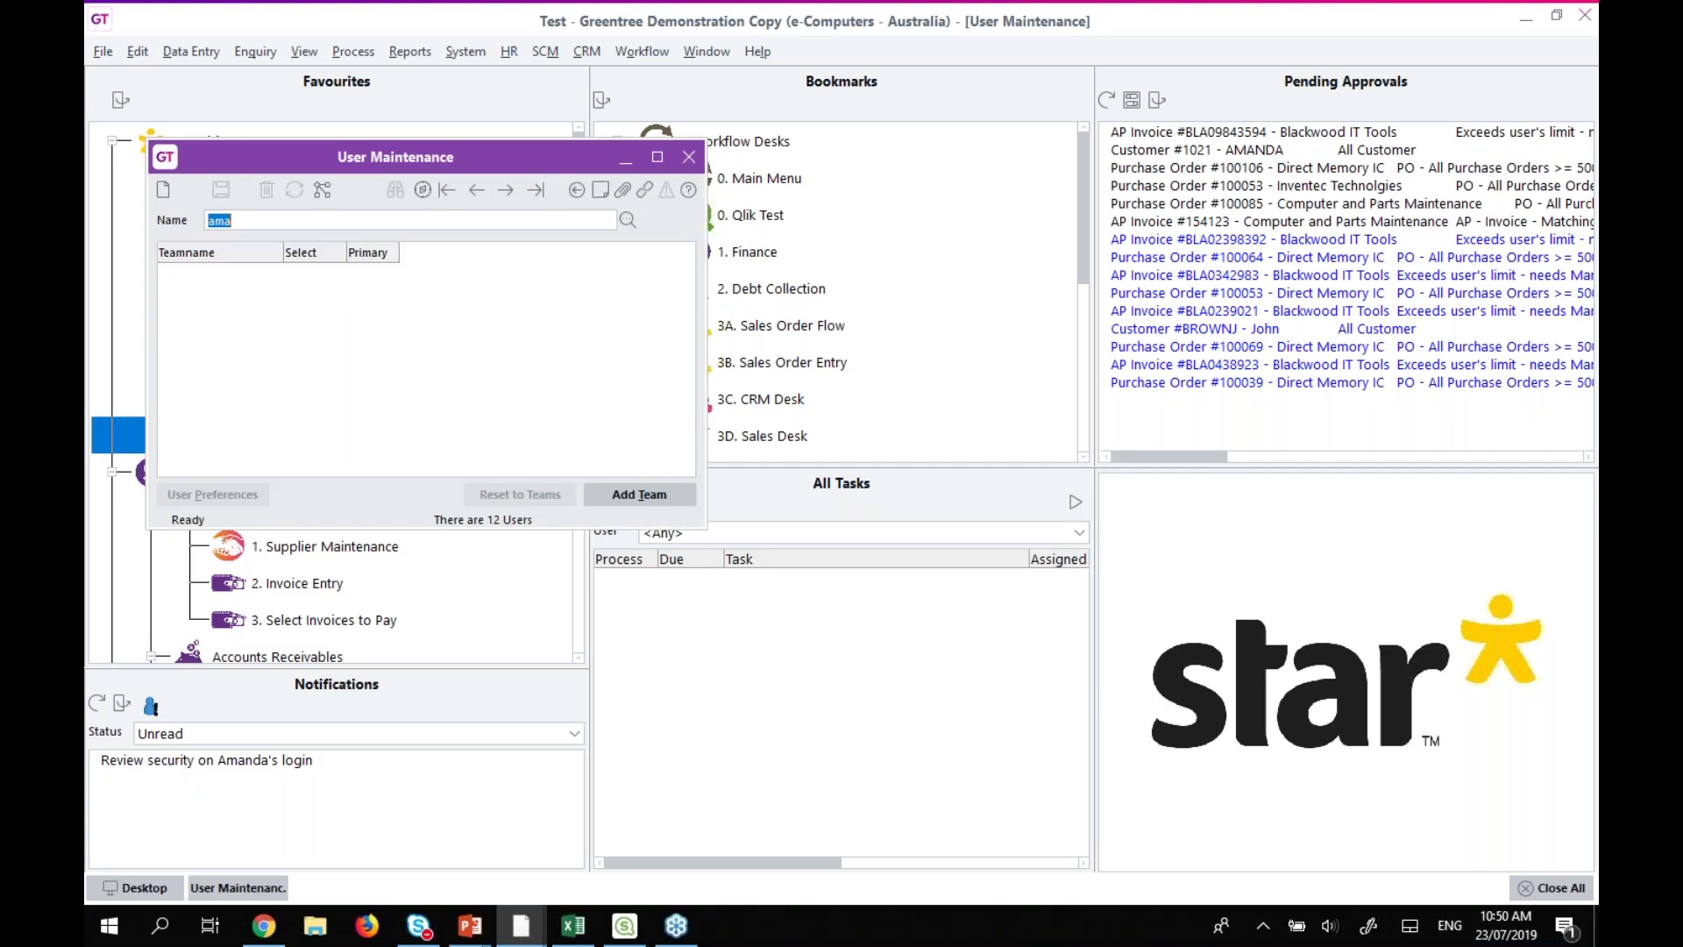
pyautogui.press('Return')
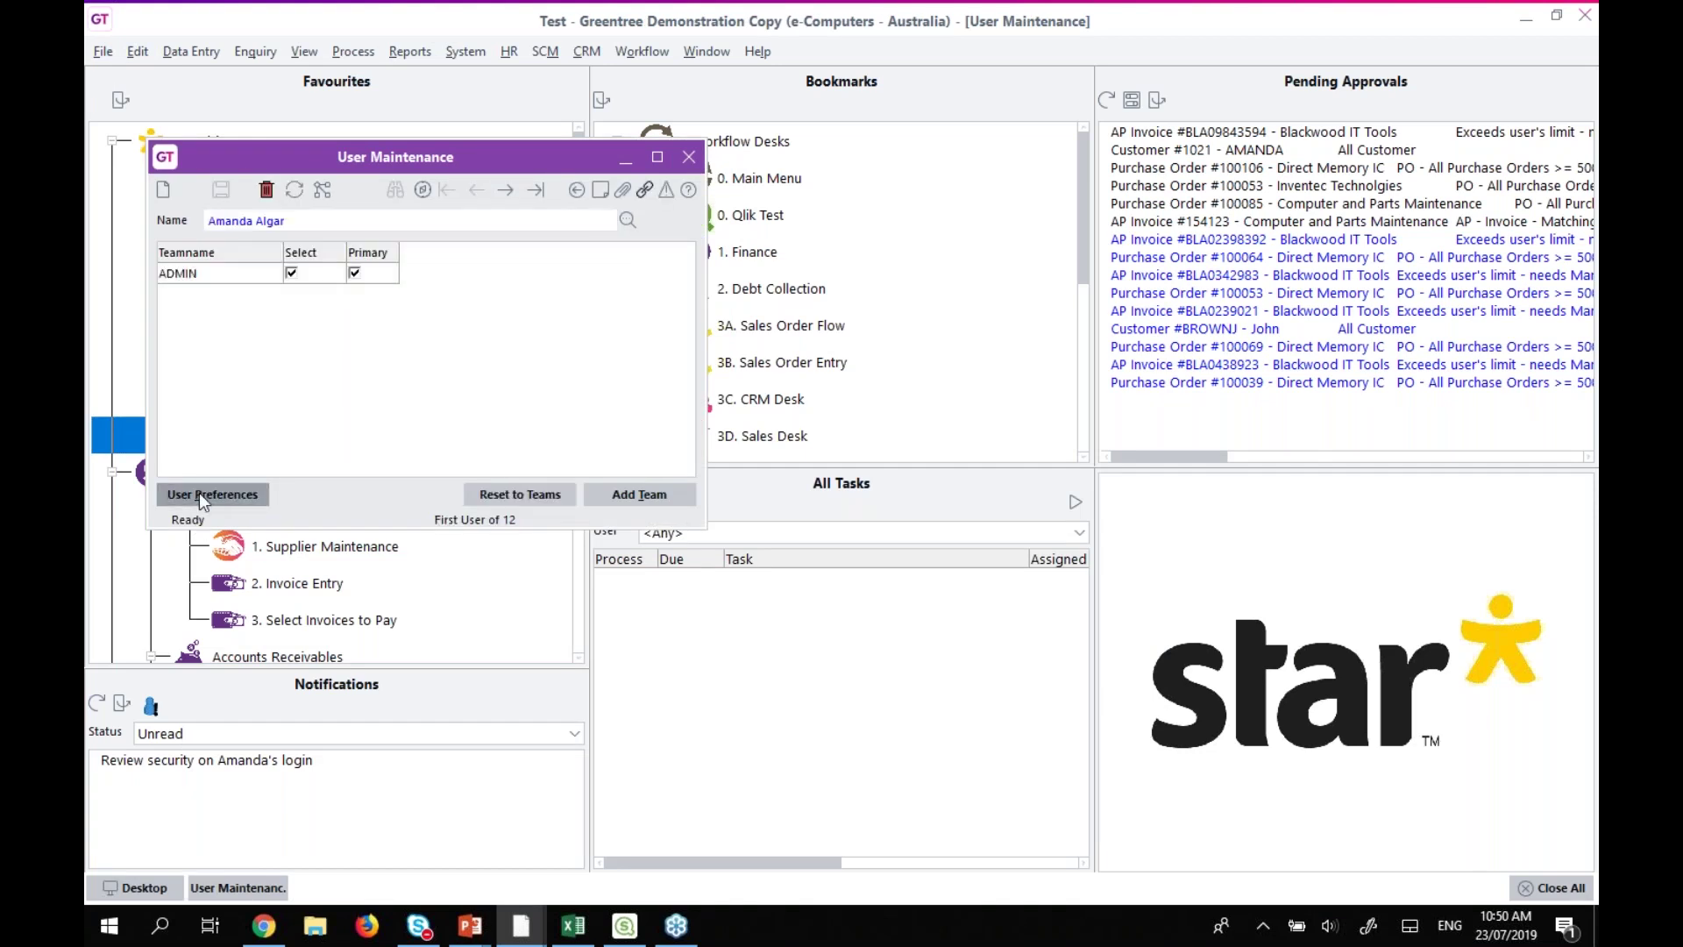
# Review the user's menu security preferences, including 1000 objects to load, without saving.
pyautogui.click(211, 494)
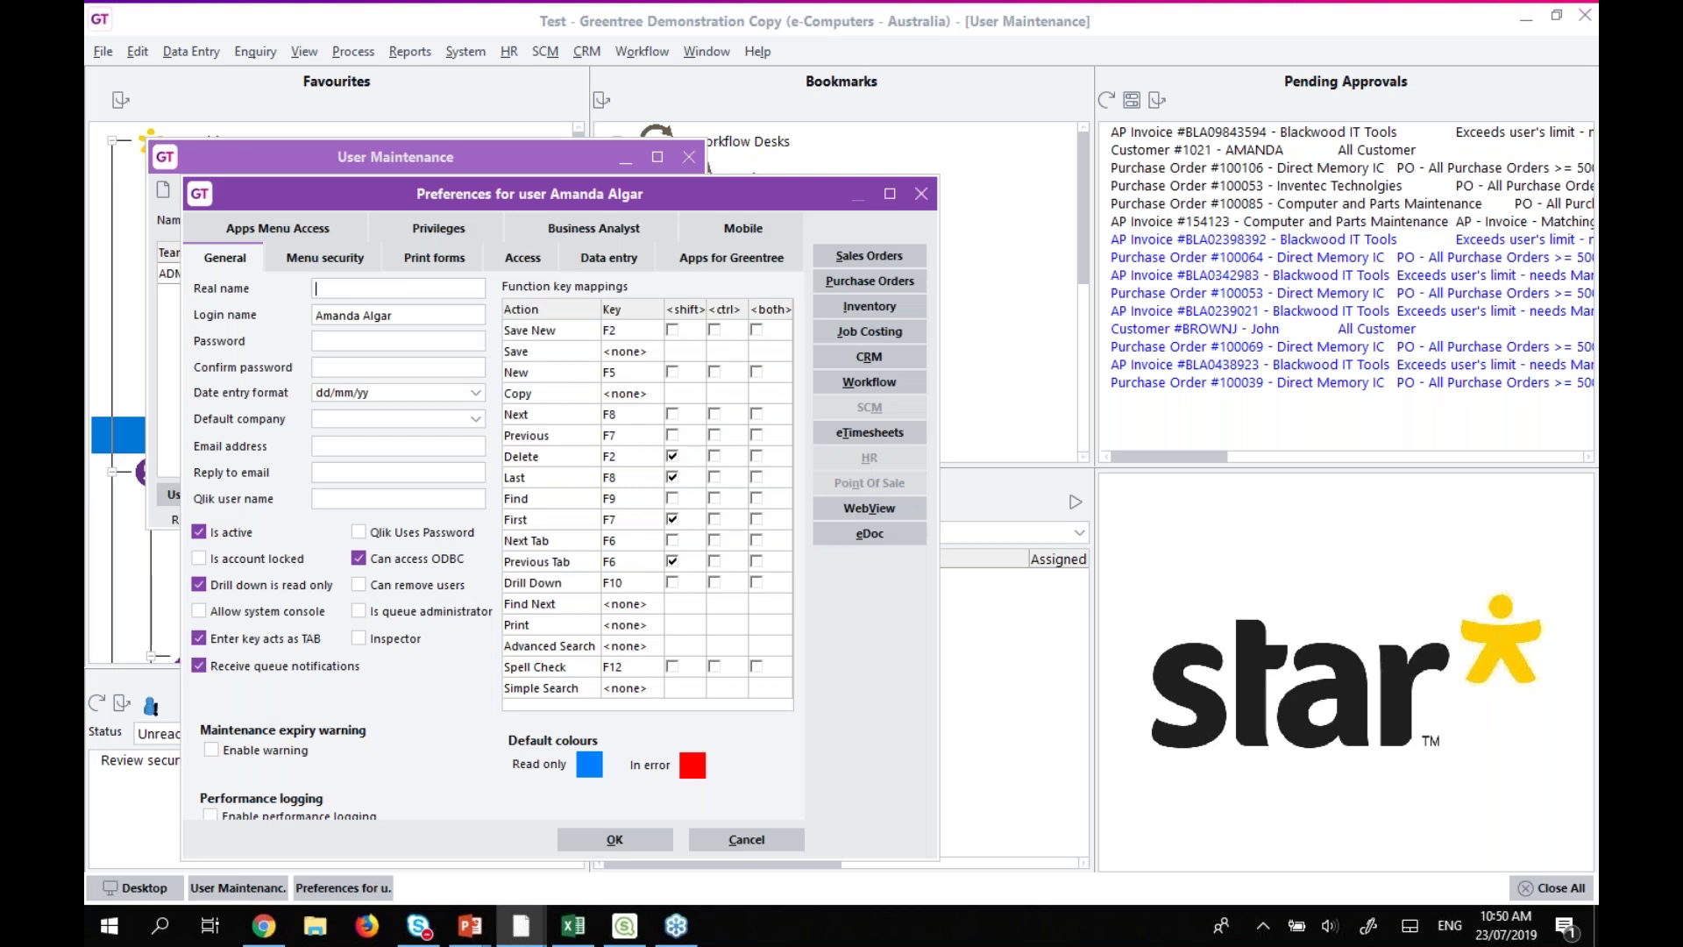
pyautogui.click(304, 261)
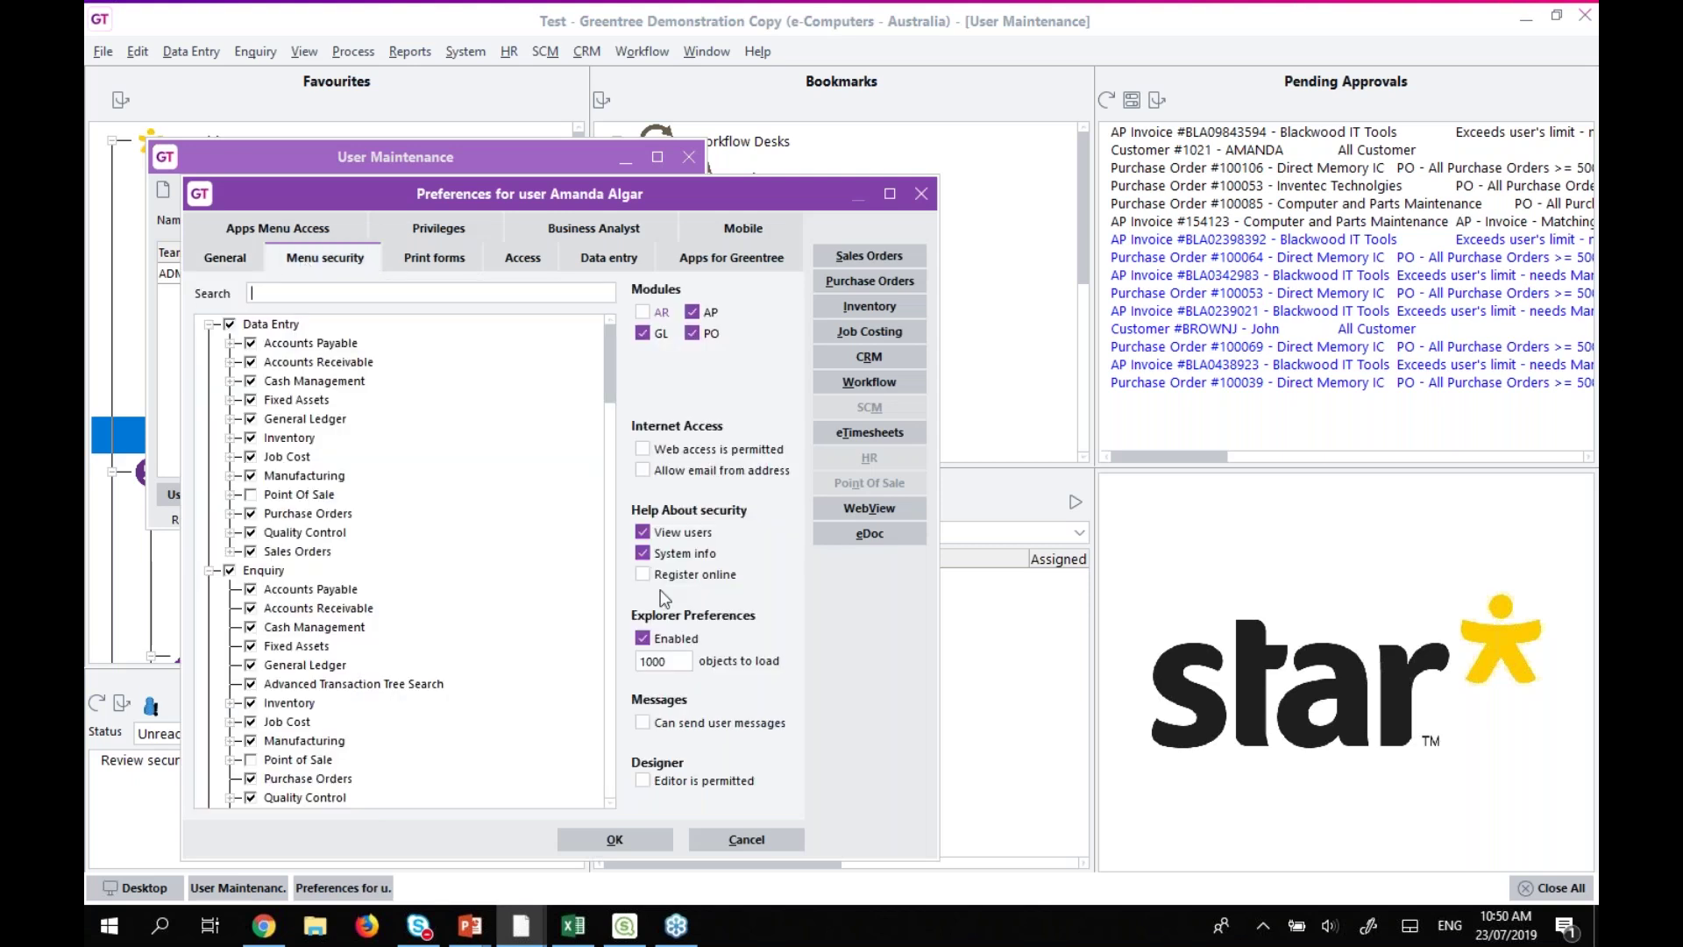
pyautogui.doubleClick(677, 664)
pyautogui.click(771, 842)
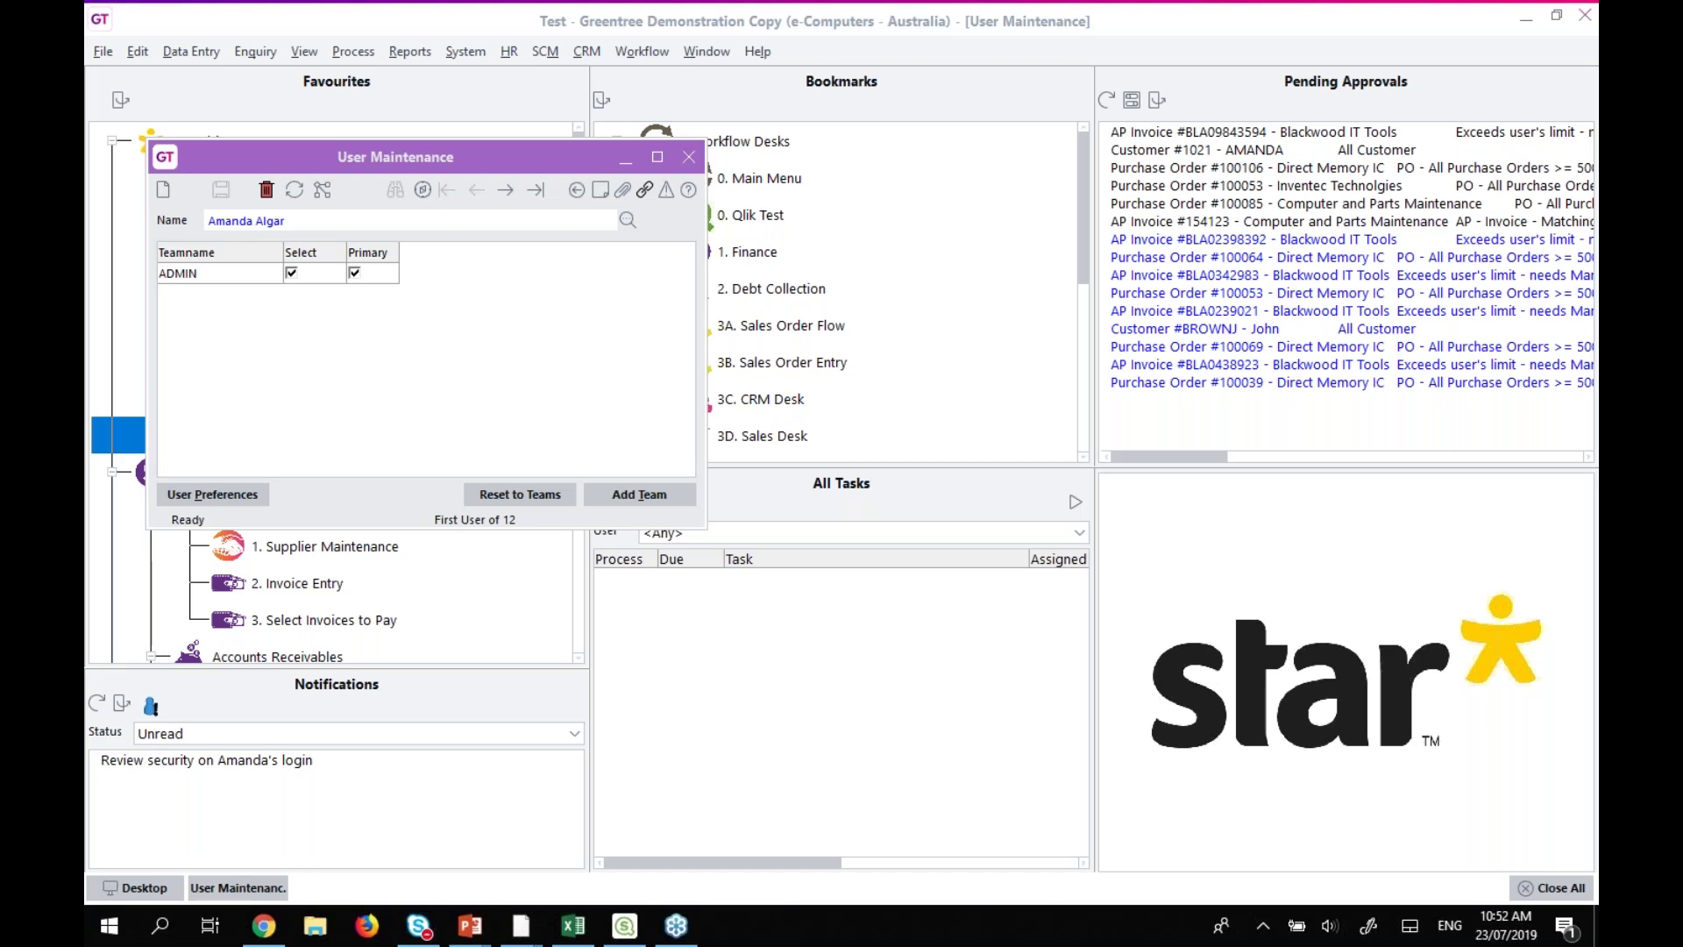
# Close User Maintenance and open View Builder with its Permissions panel expanded.
pyautogui.click(688, 159)
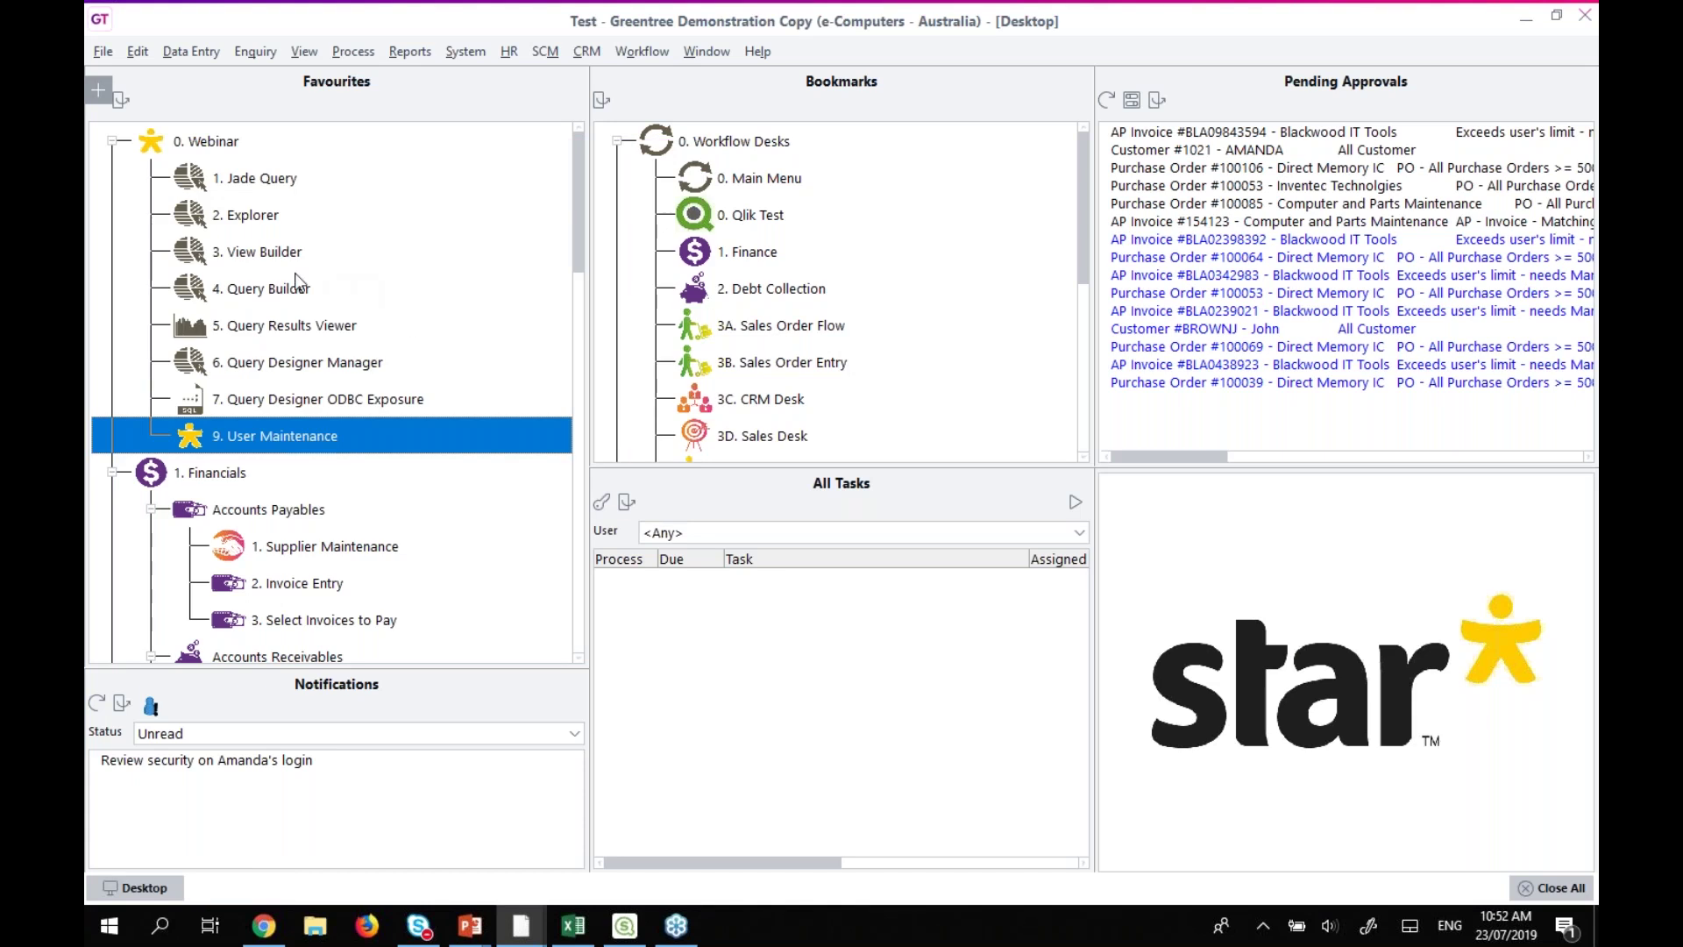
pyautogui.click(249, 256)
pyautogui.doubleClick(246, 251)
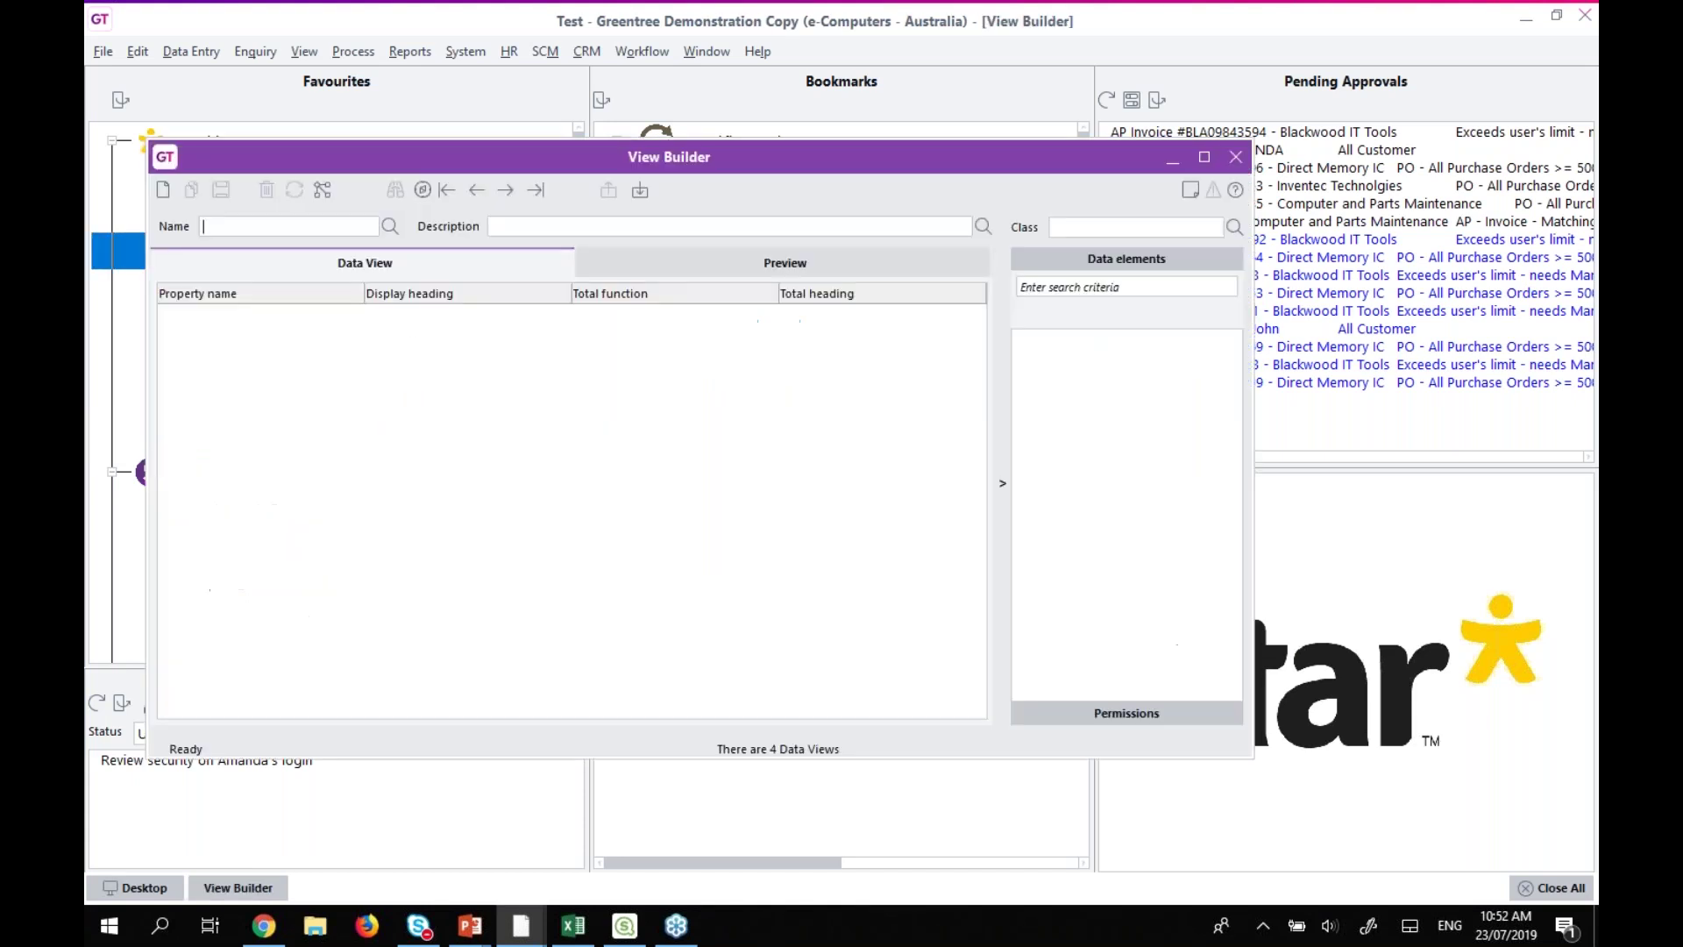
pyautogui.click(1085, 710)
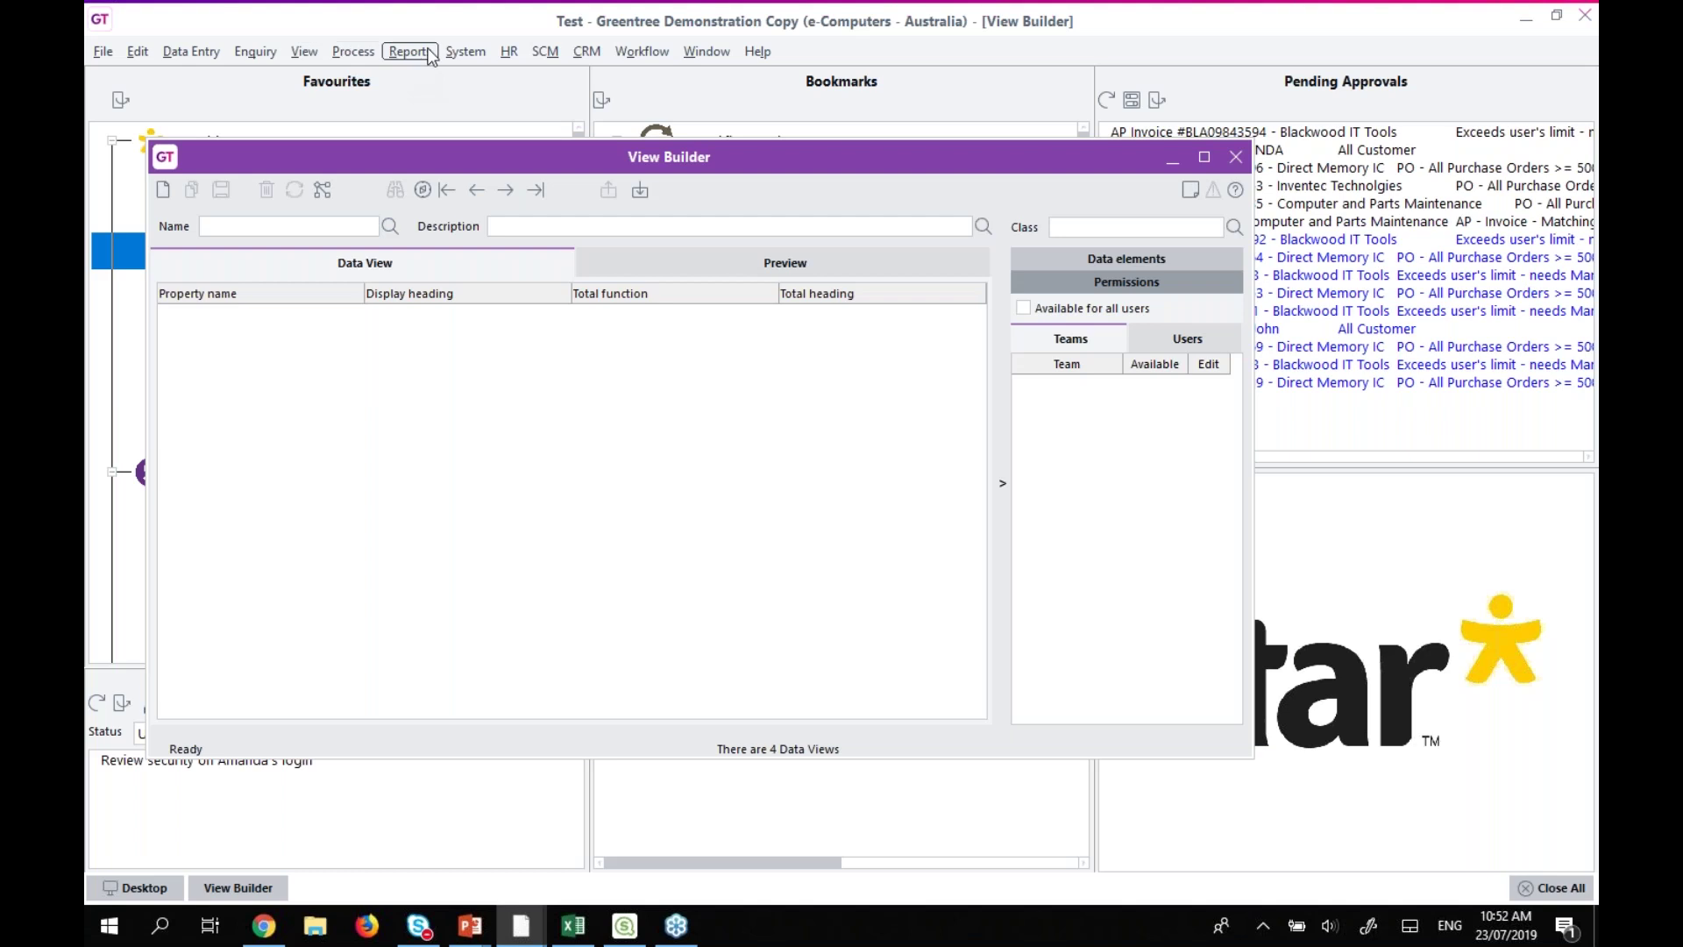
# Open Team Maintenance from System > System Setup.
pyautogui.click(460, 53)
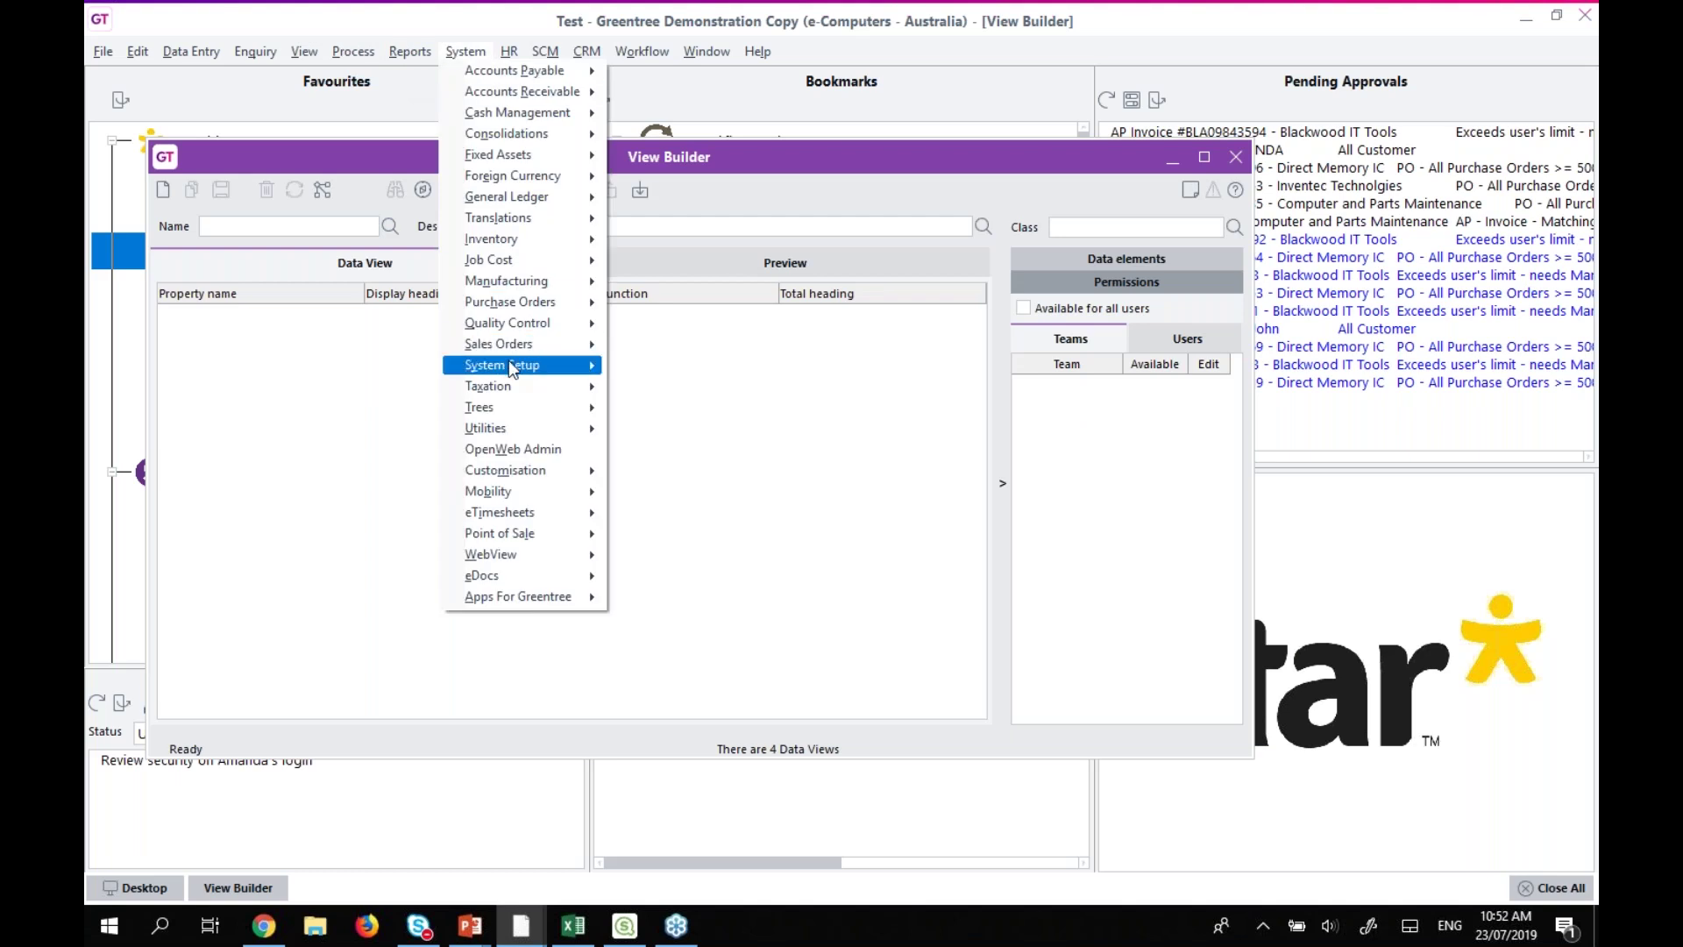
pyautogui.moveTo(513, 369)
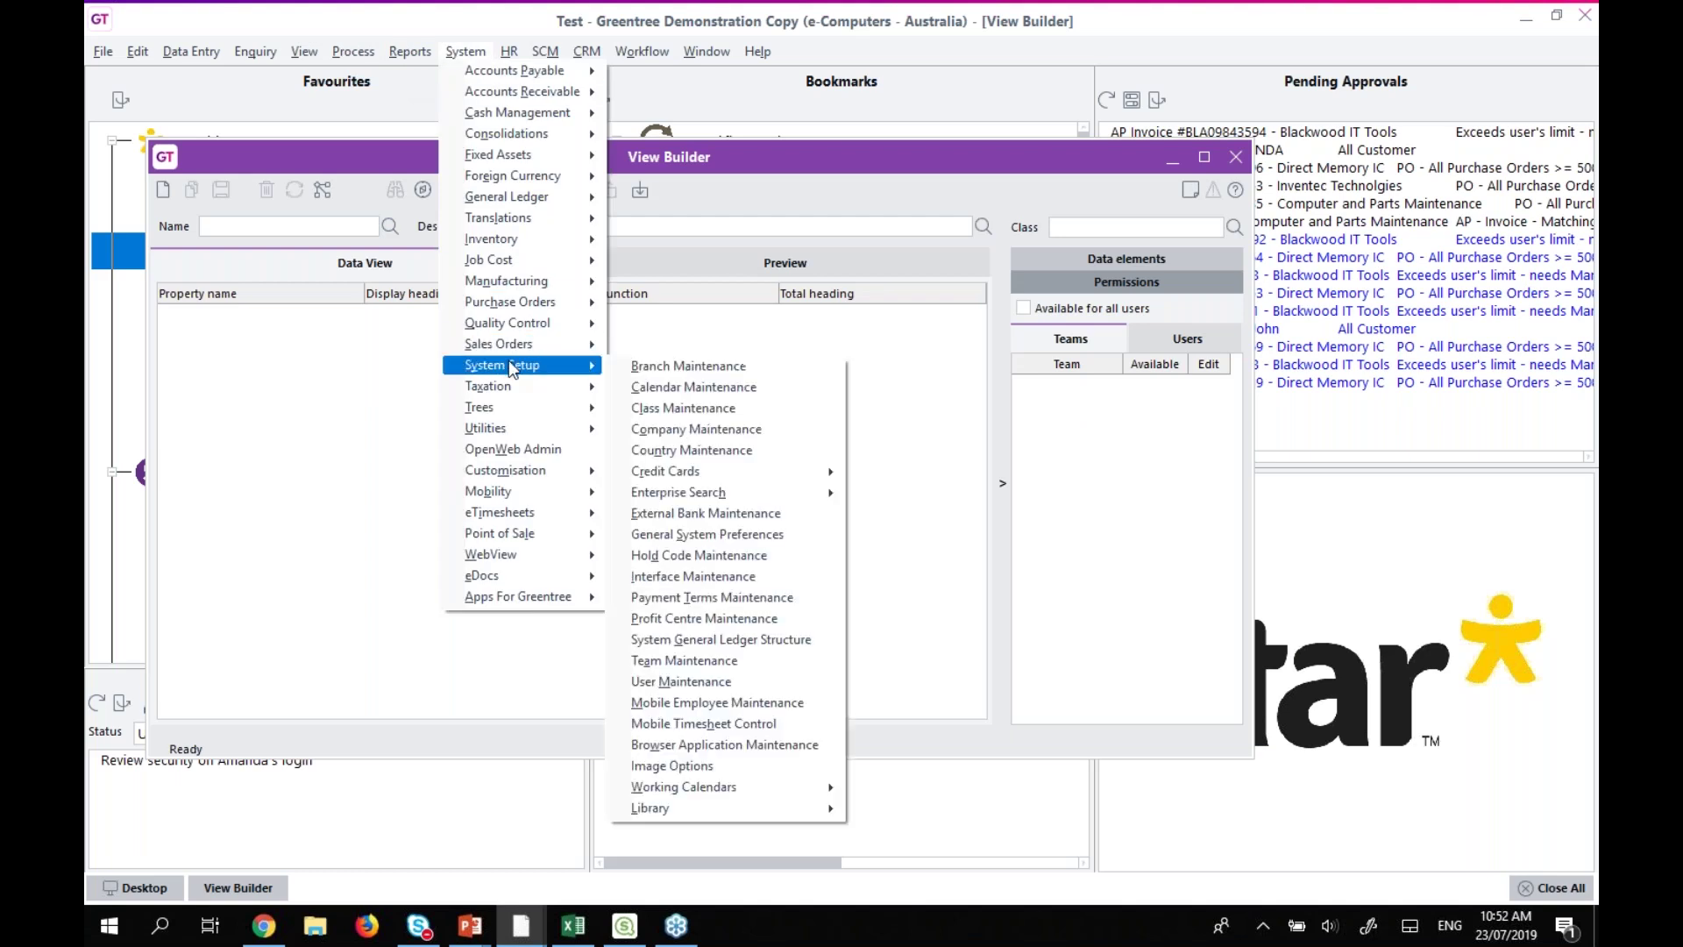
pyautogui.click(708, 665)
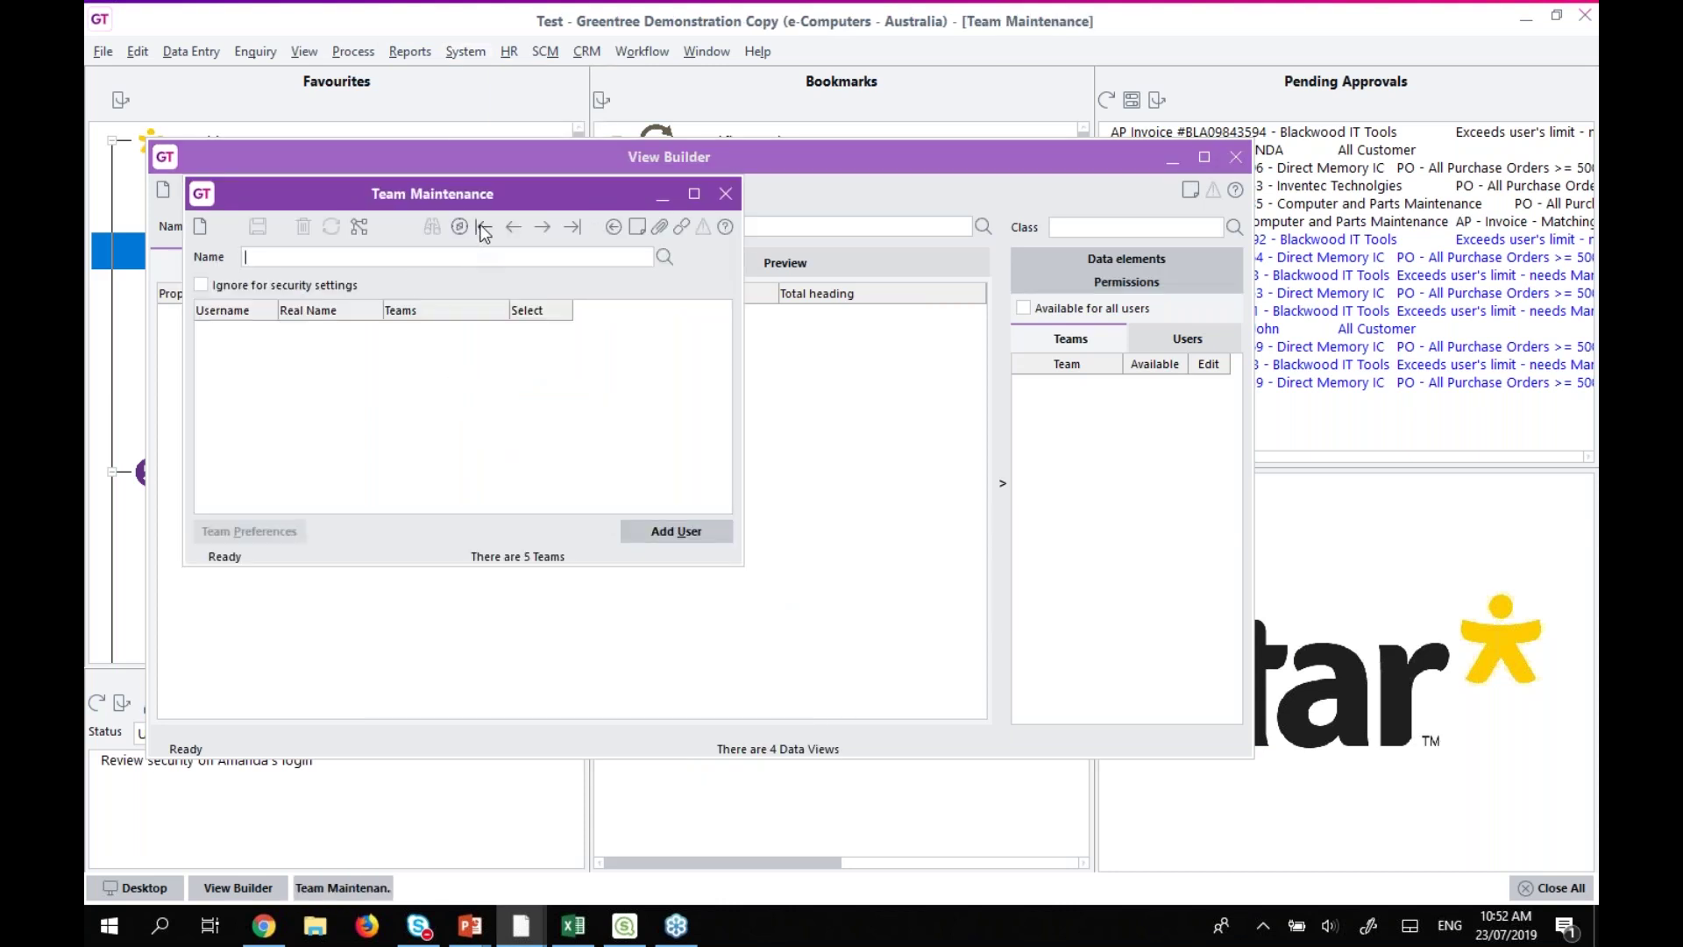
# Load the ADMIN team, untick 'Ignore for security settings' and save.
pyautogui.click(483, 228)
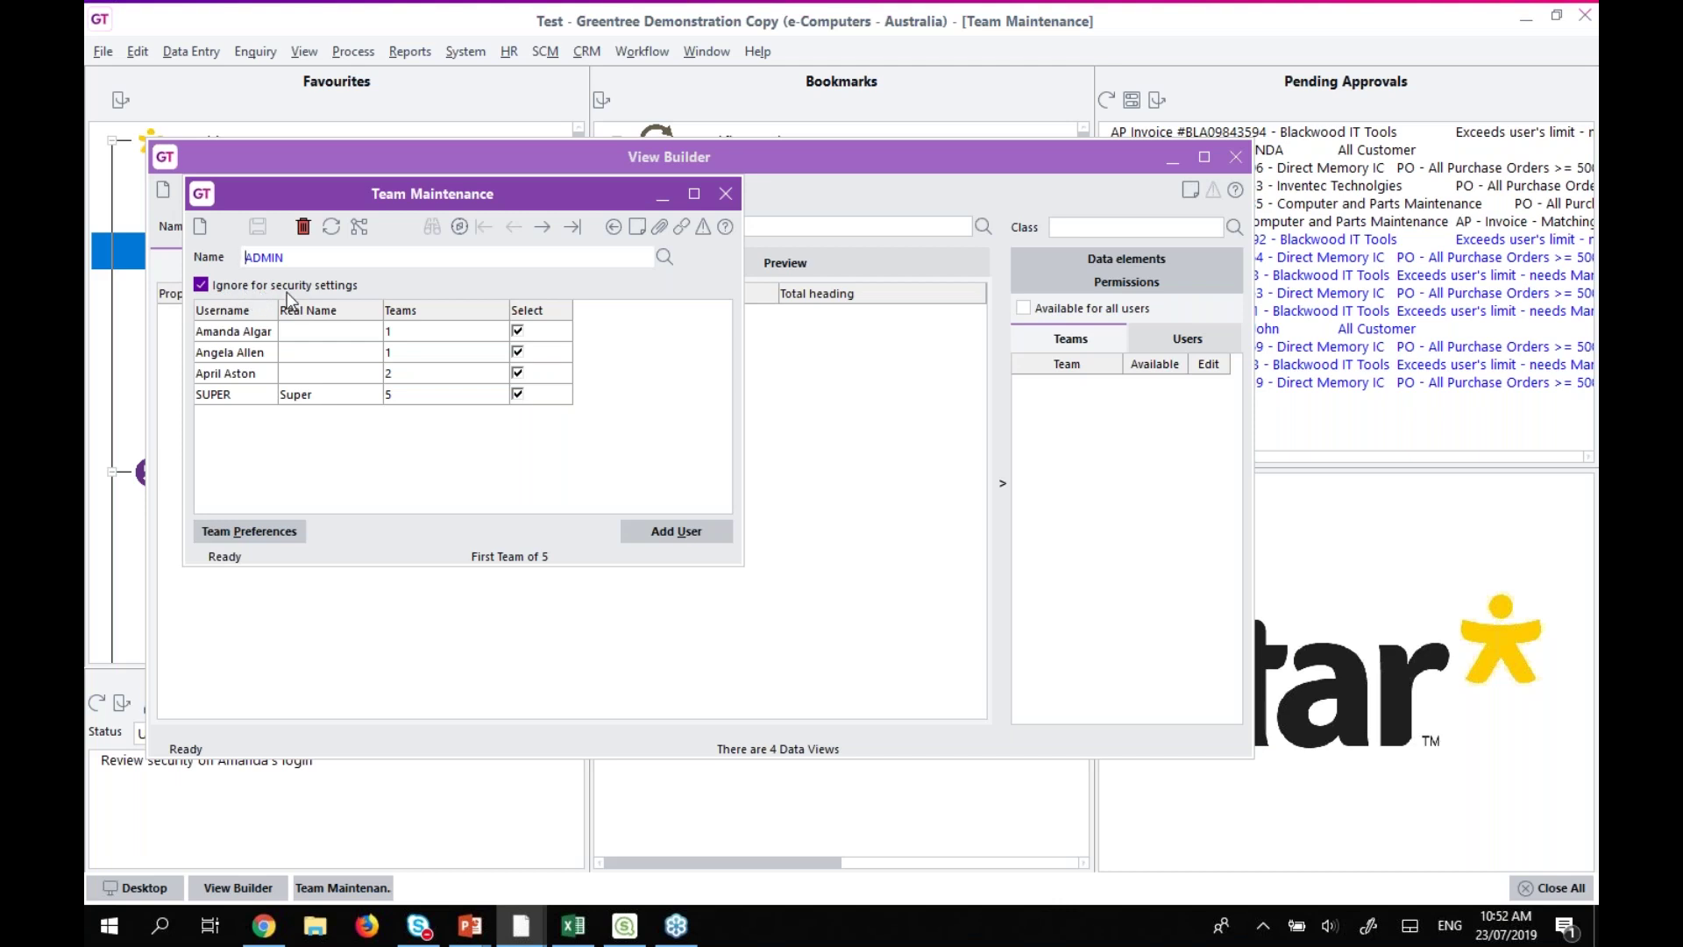
pyautogui.click(541, 227)
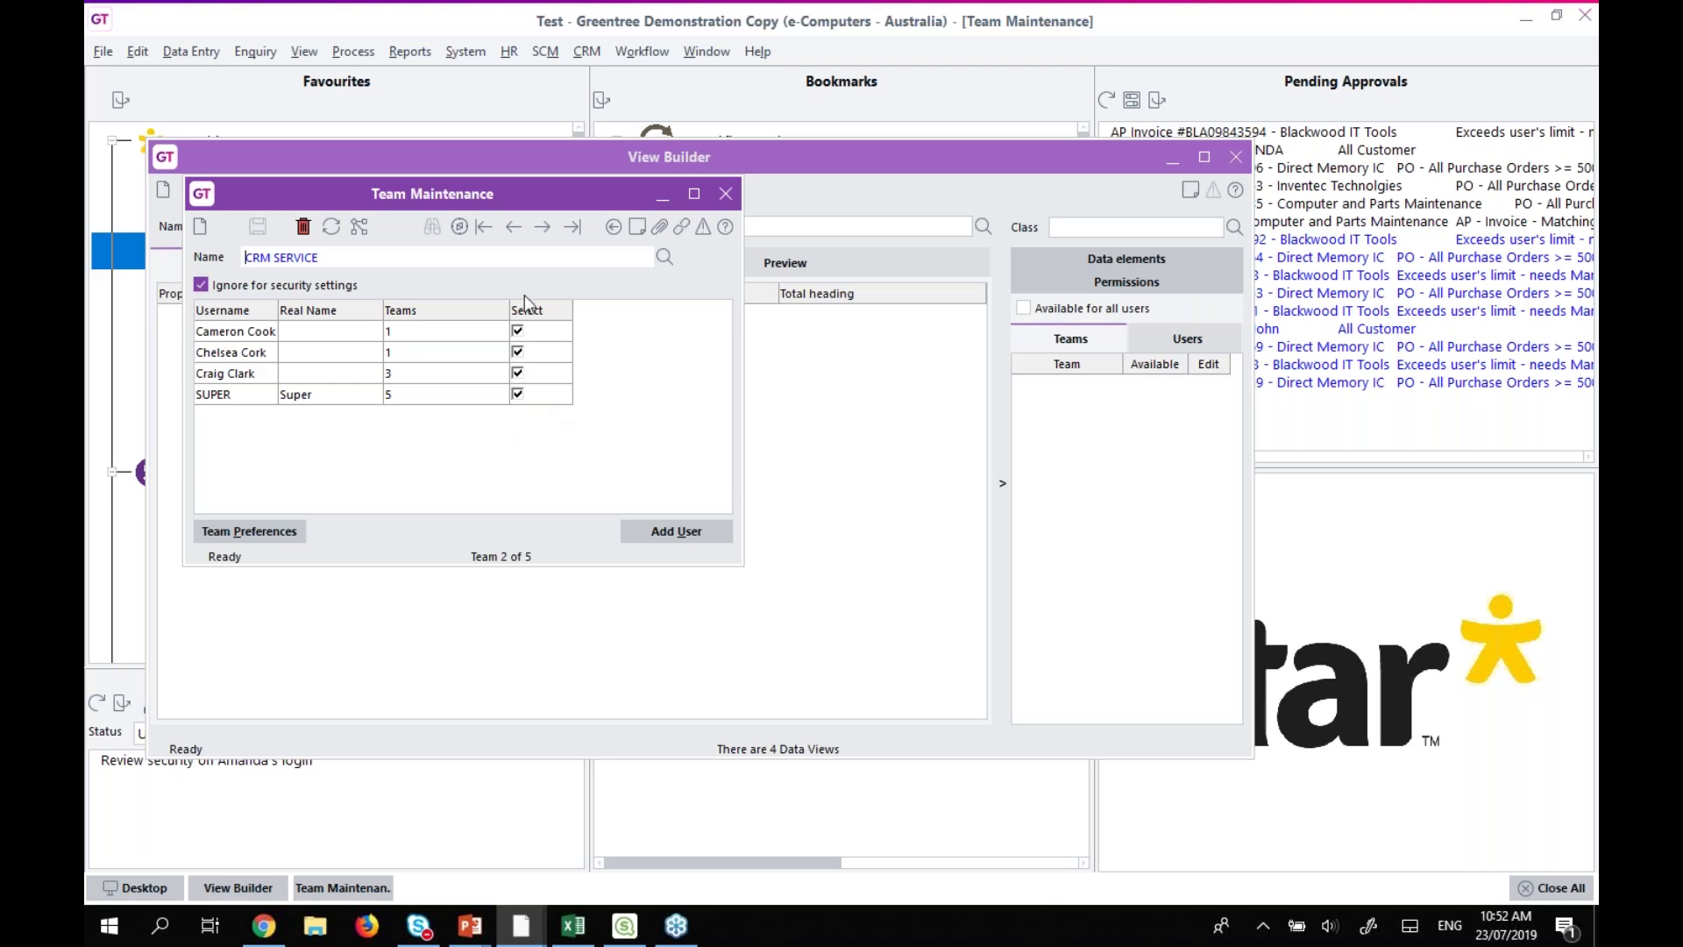
pyautogui.click(484, 227)
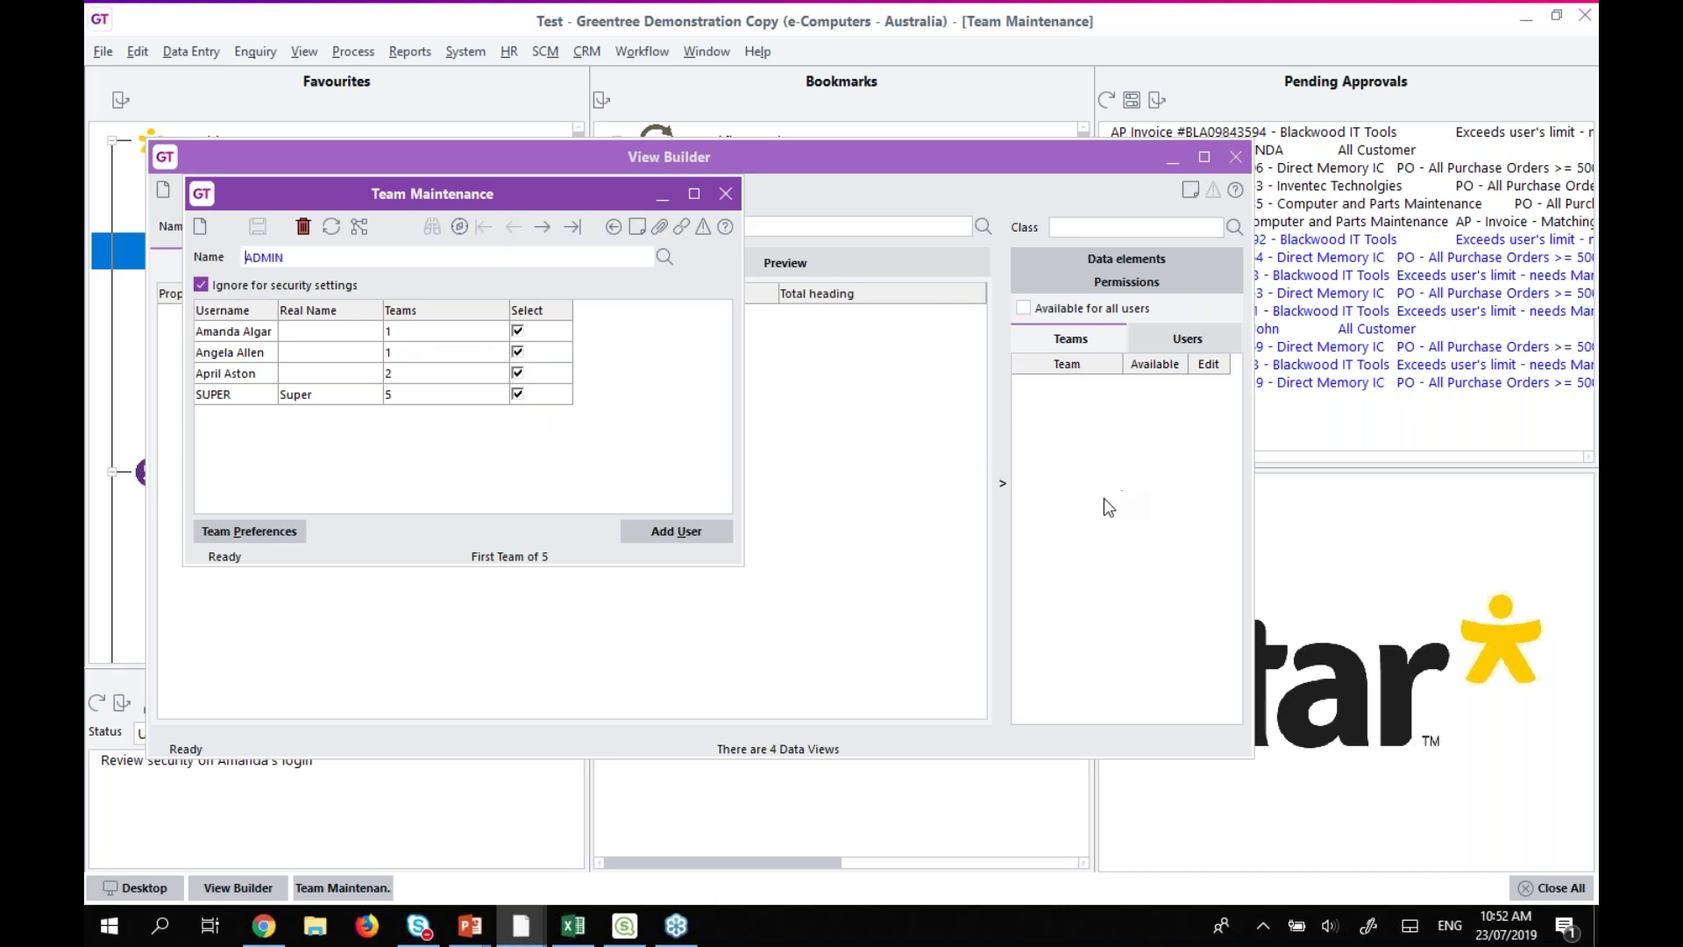
pyautogui.click(202, 285)
pyautogui.click(258, 227)
# Check ADMIN in View Builder's team permissions, browse Utilities > Query Designer, and close View Builder.
pyautogui.click(663, 193)
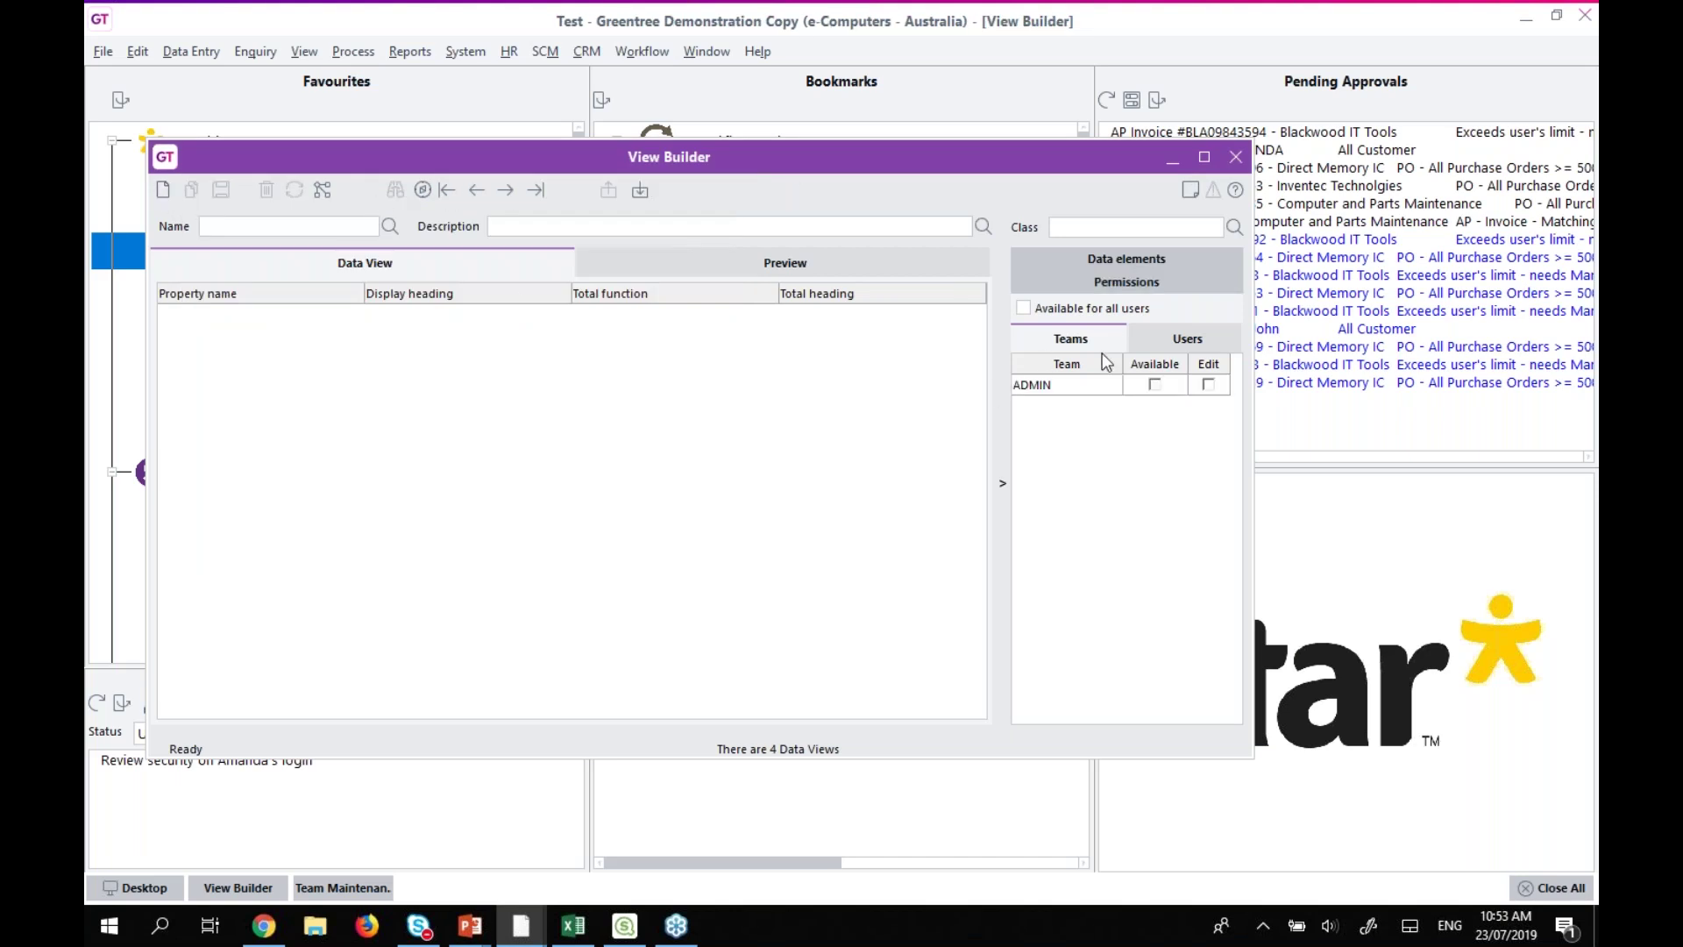
pyautogui.click(1059, 386)
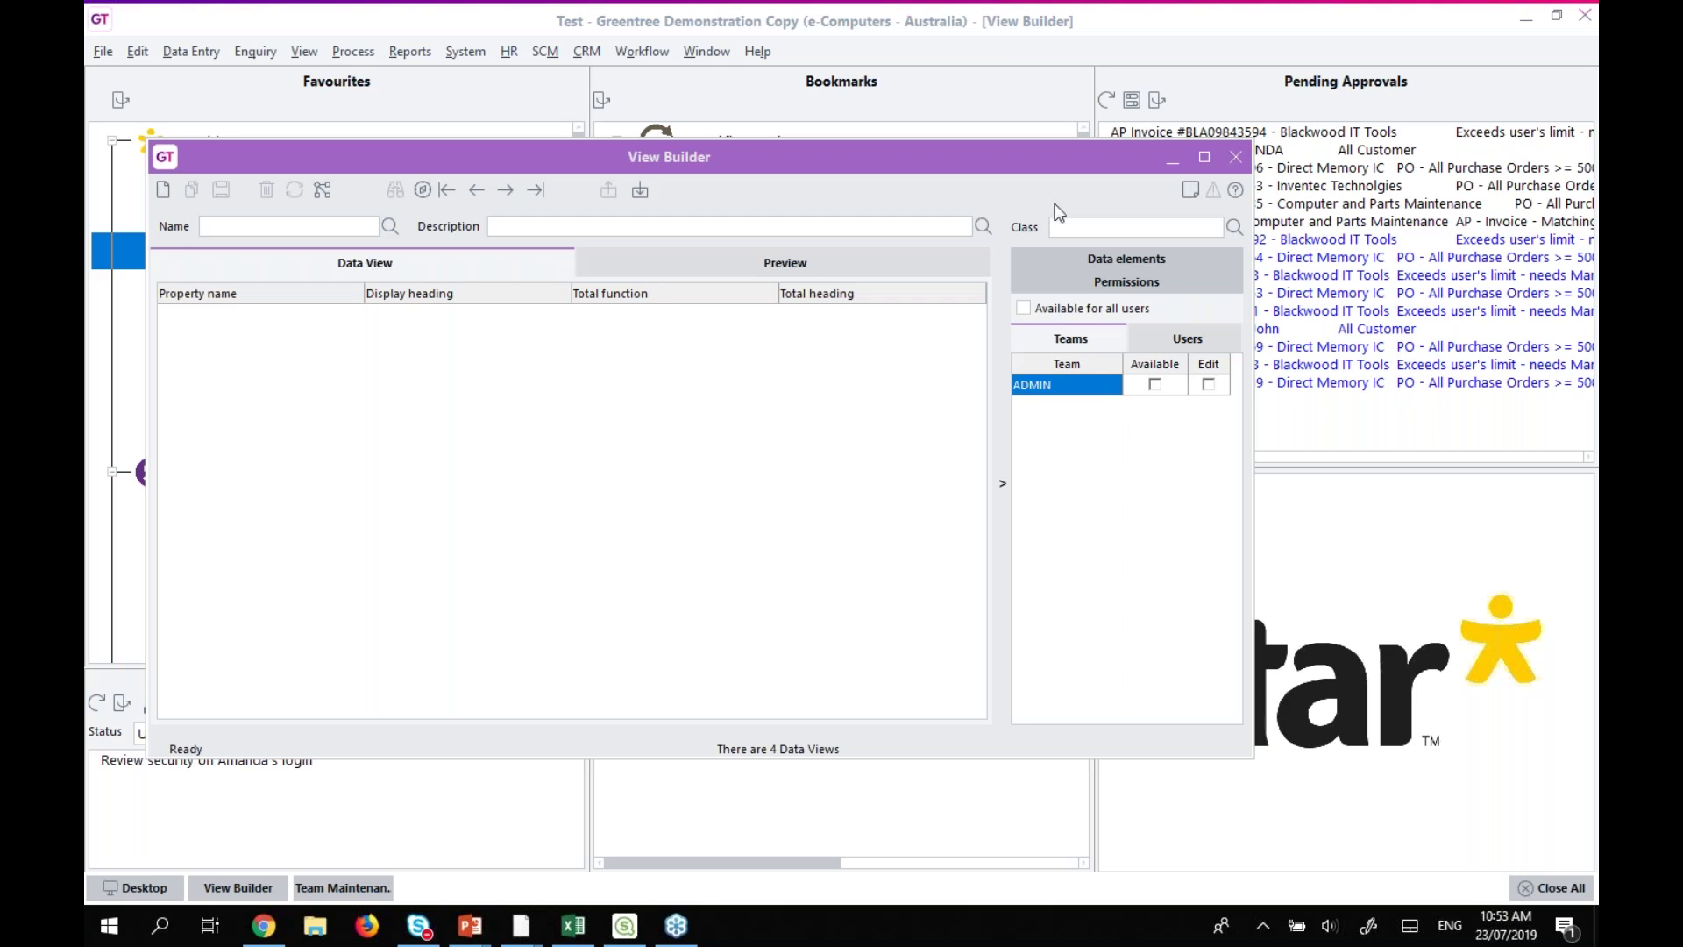
pyautogui.click(446, 51)
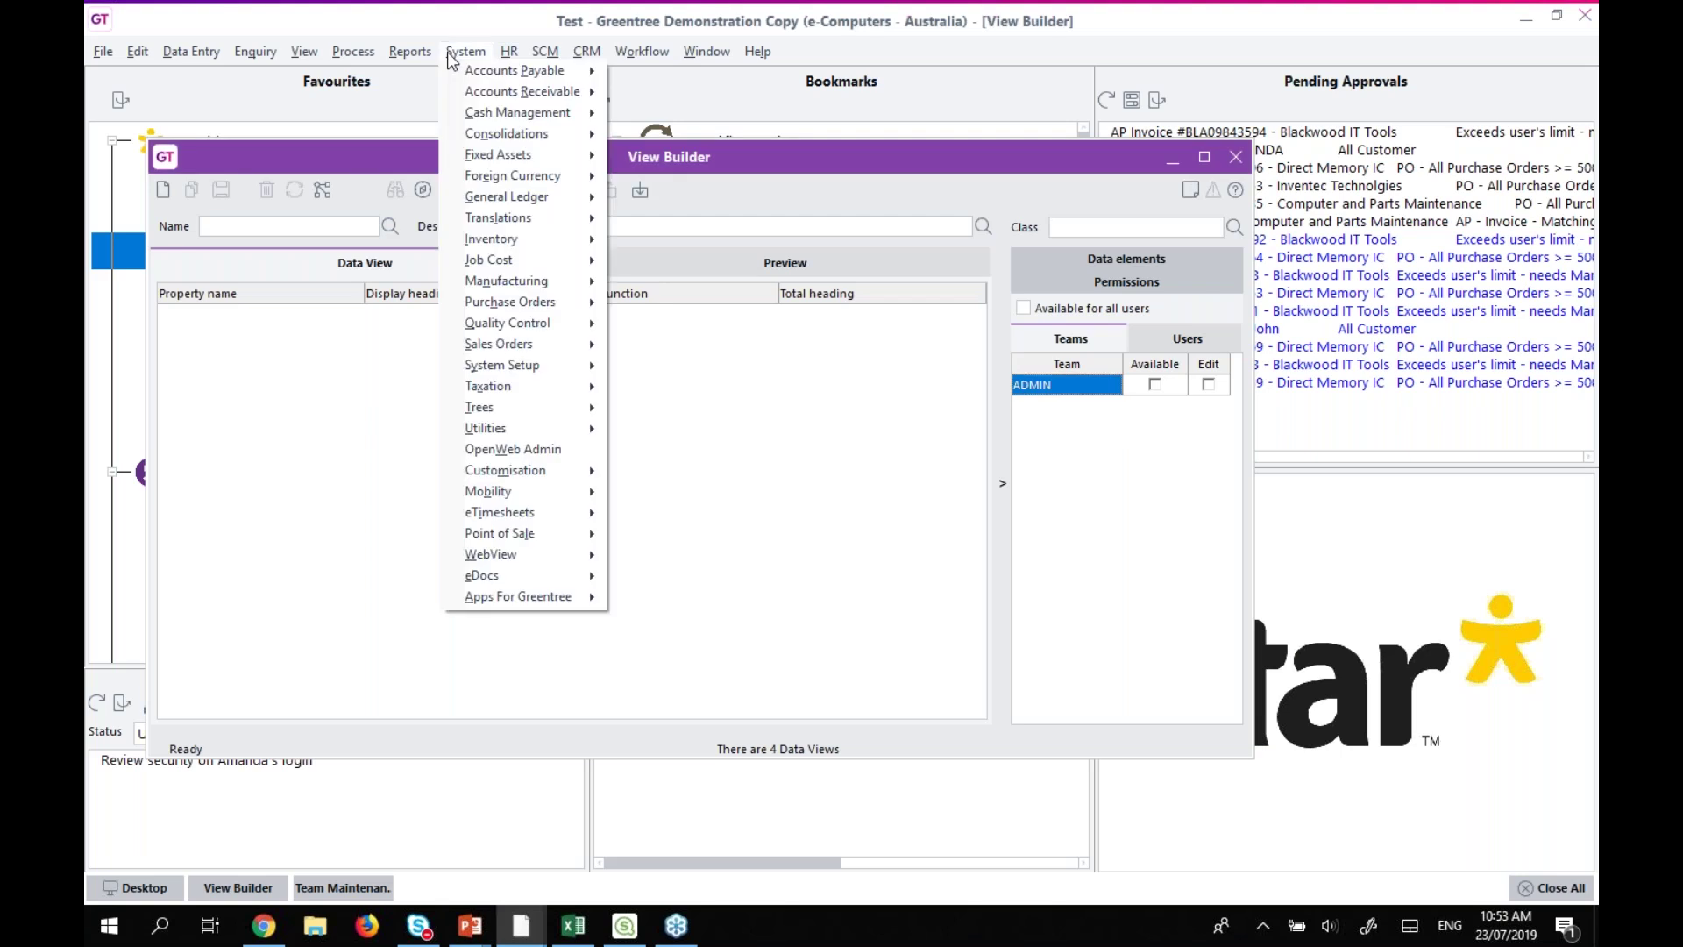
pyautogui.moveTo(567, 432)
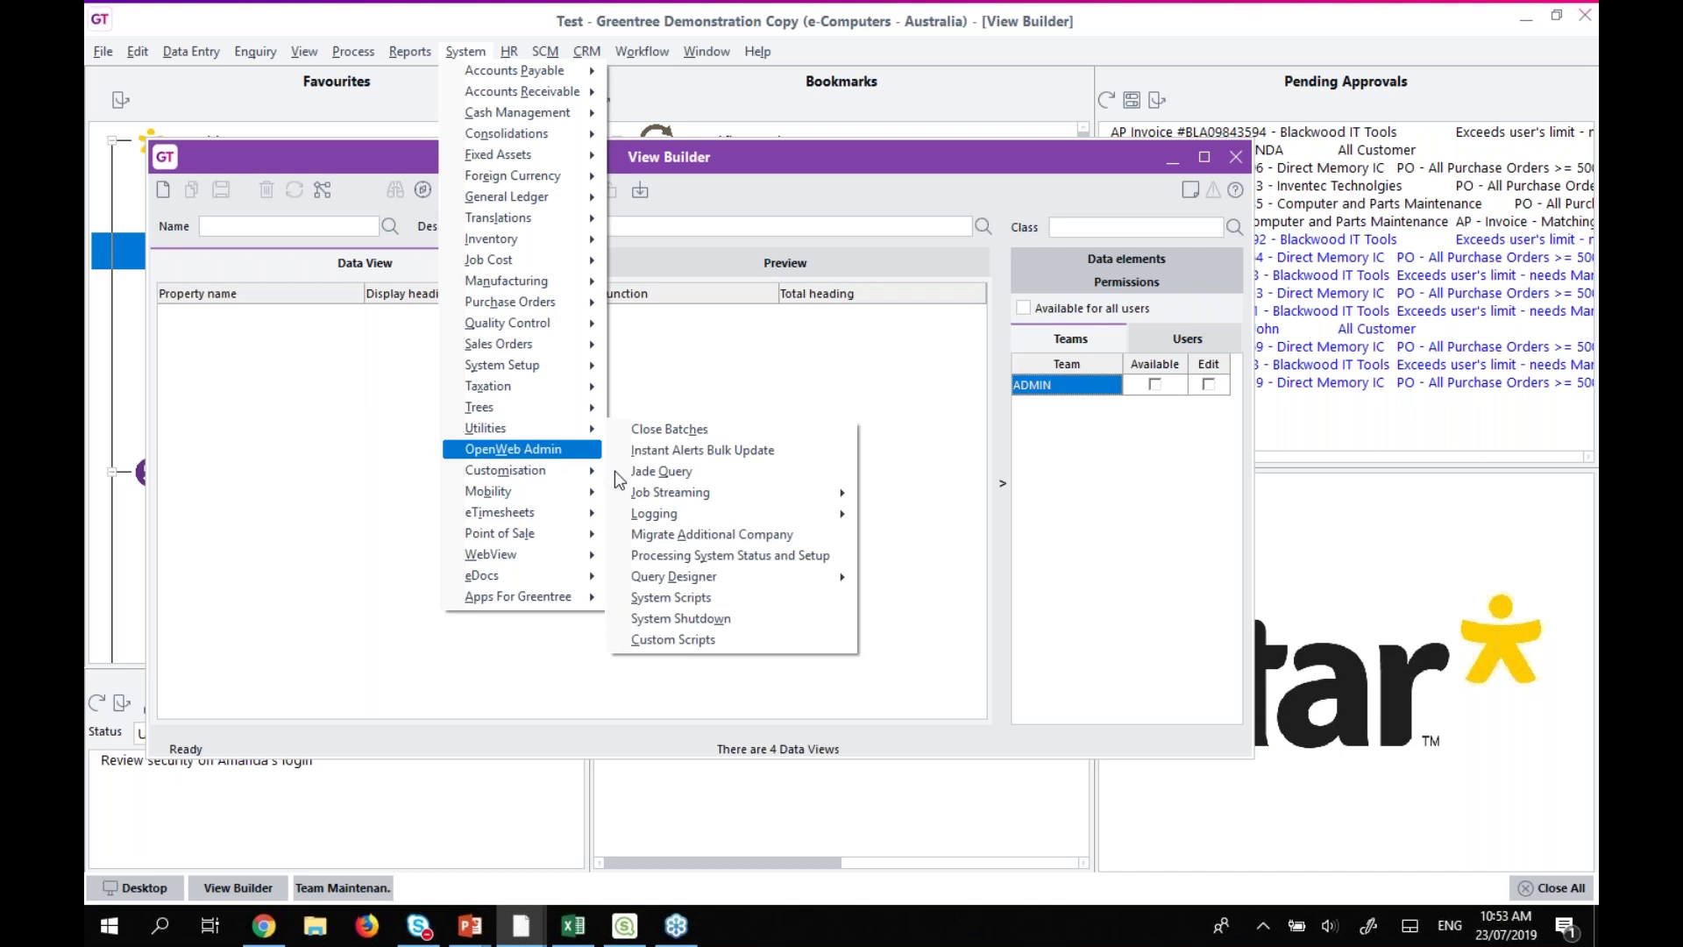
pyautogui.moveTo(710, 582)
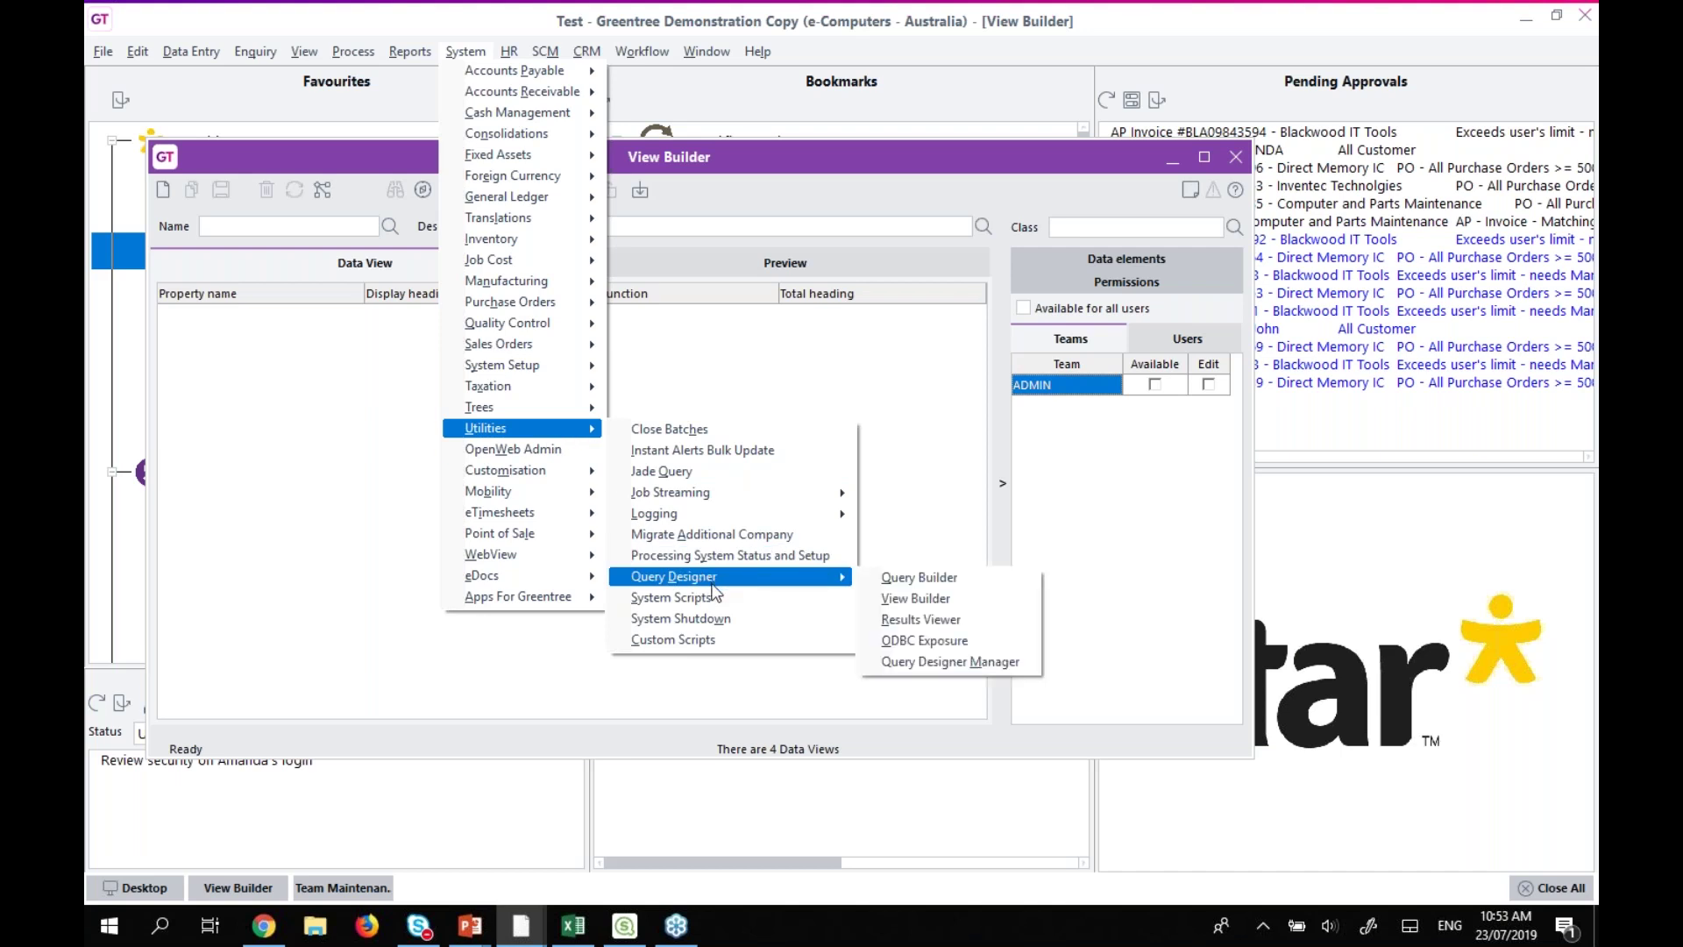
pyautogui.doubleClick(156, 160)
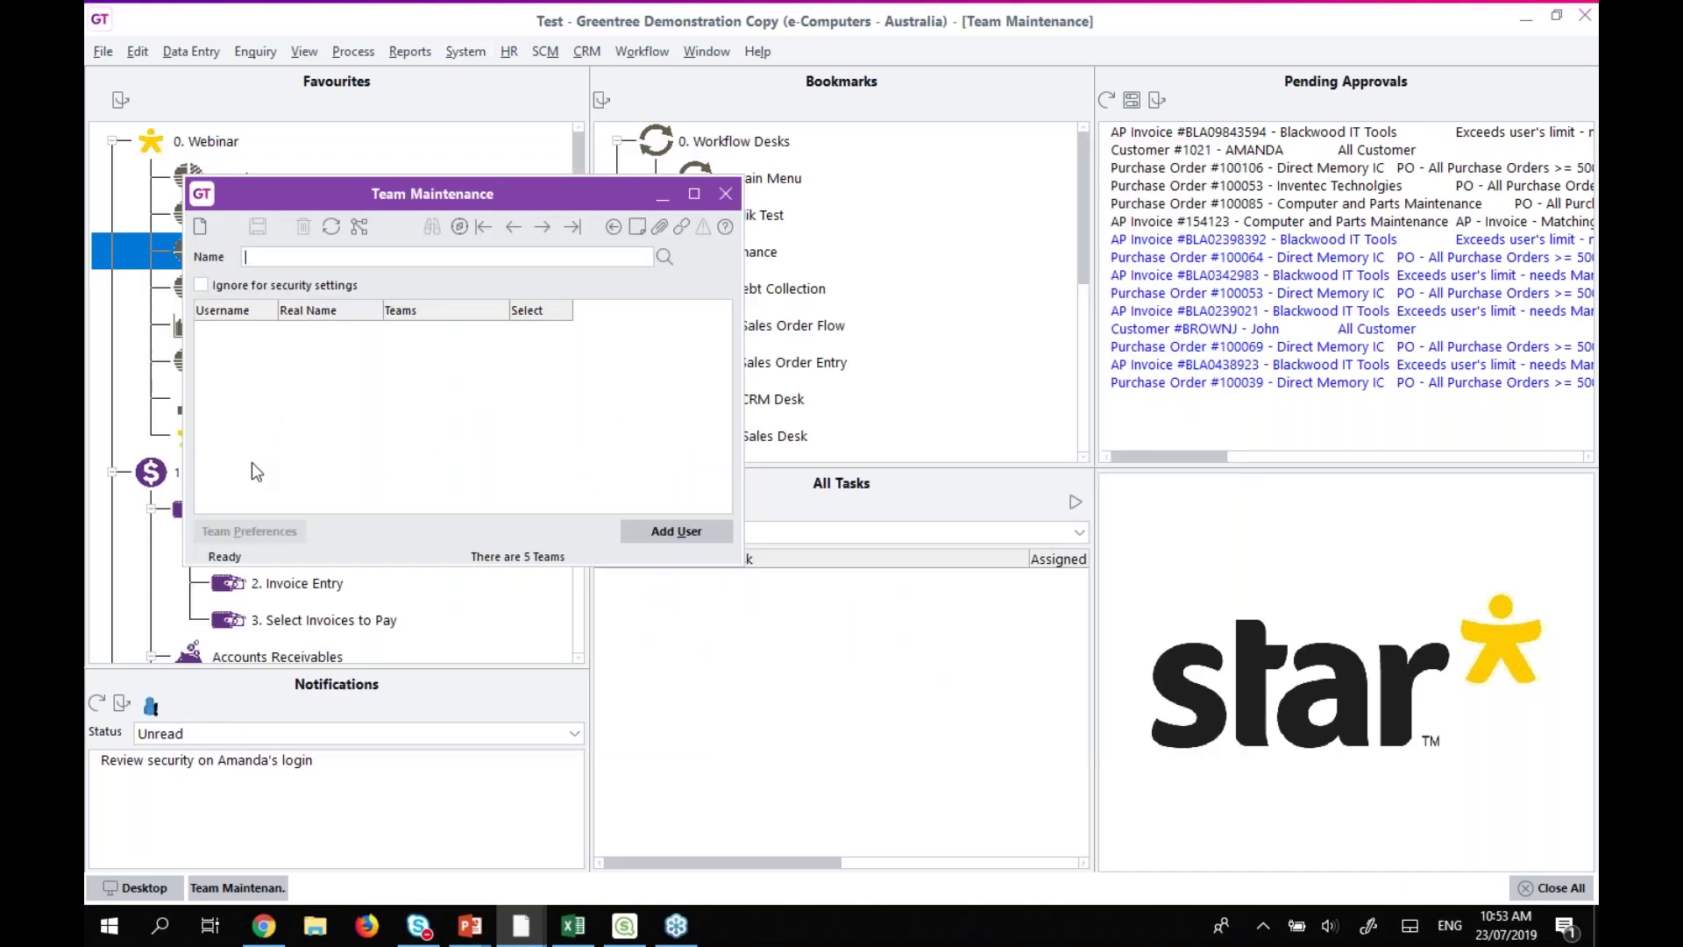
# Leave Team Maintenance and bring up the first user record, whose primary team is ADMIN, in User Maintenance.
pyautogui.click(483, 227)
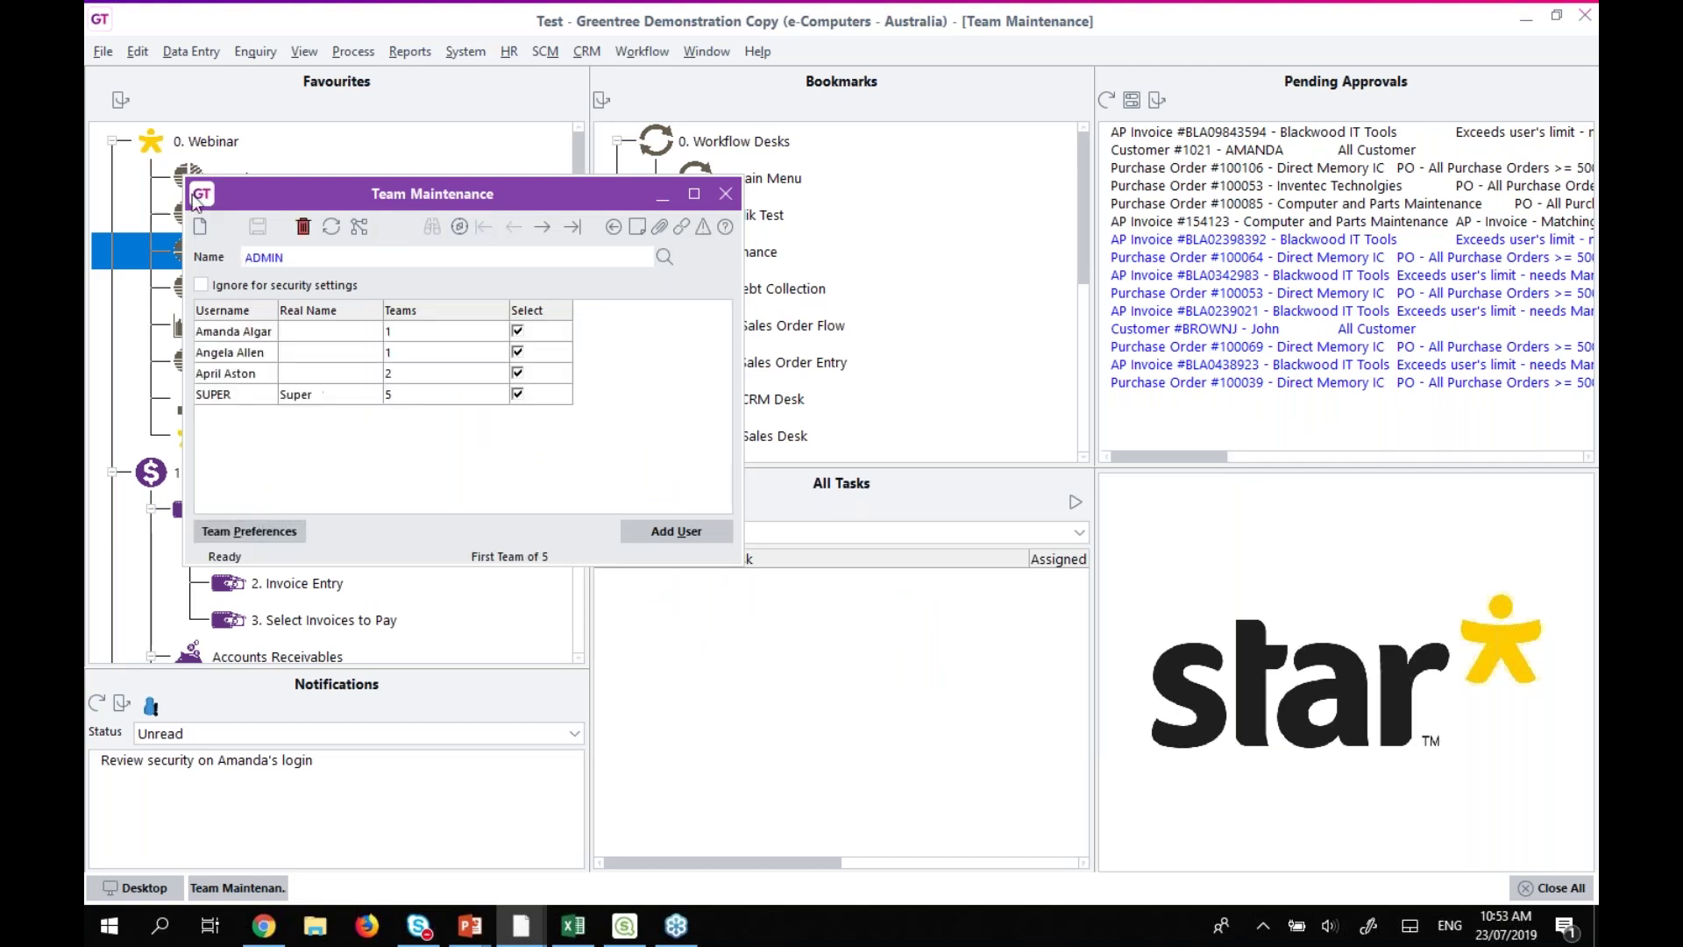
pyautogui.press('Escape')
pyautogui.doubleClick(274, 438)
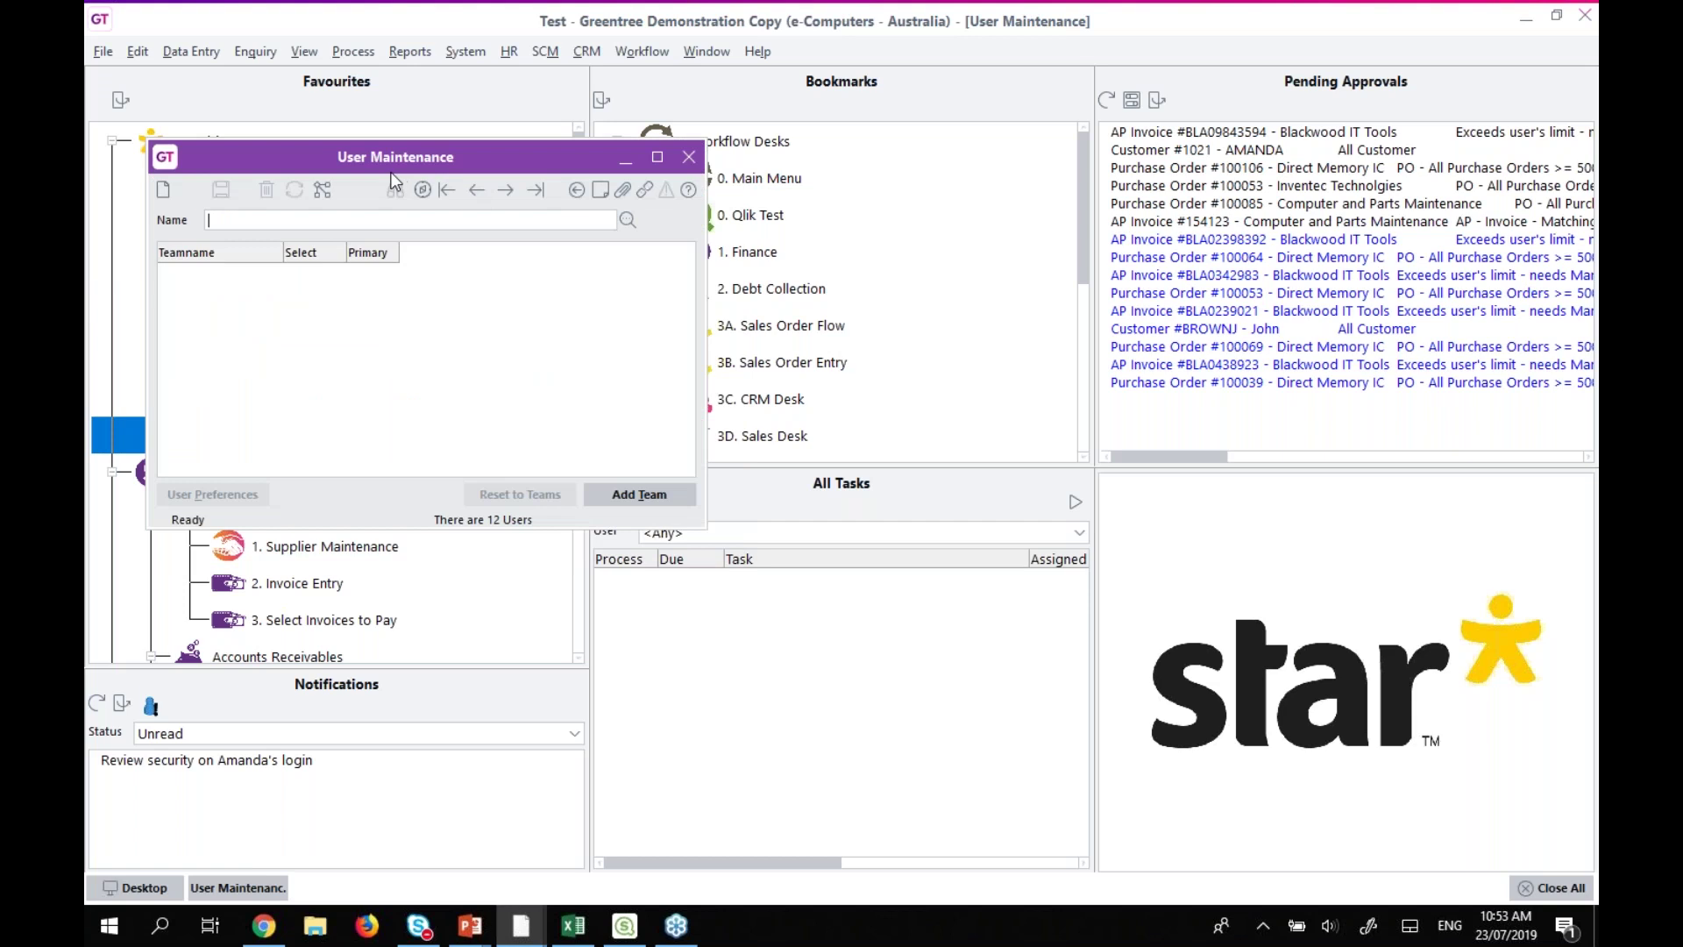
pyautogui.click(447, 190)
pyautogui.click(188, 498)
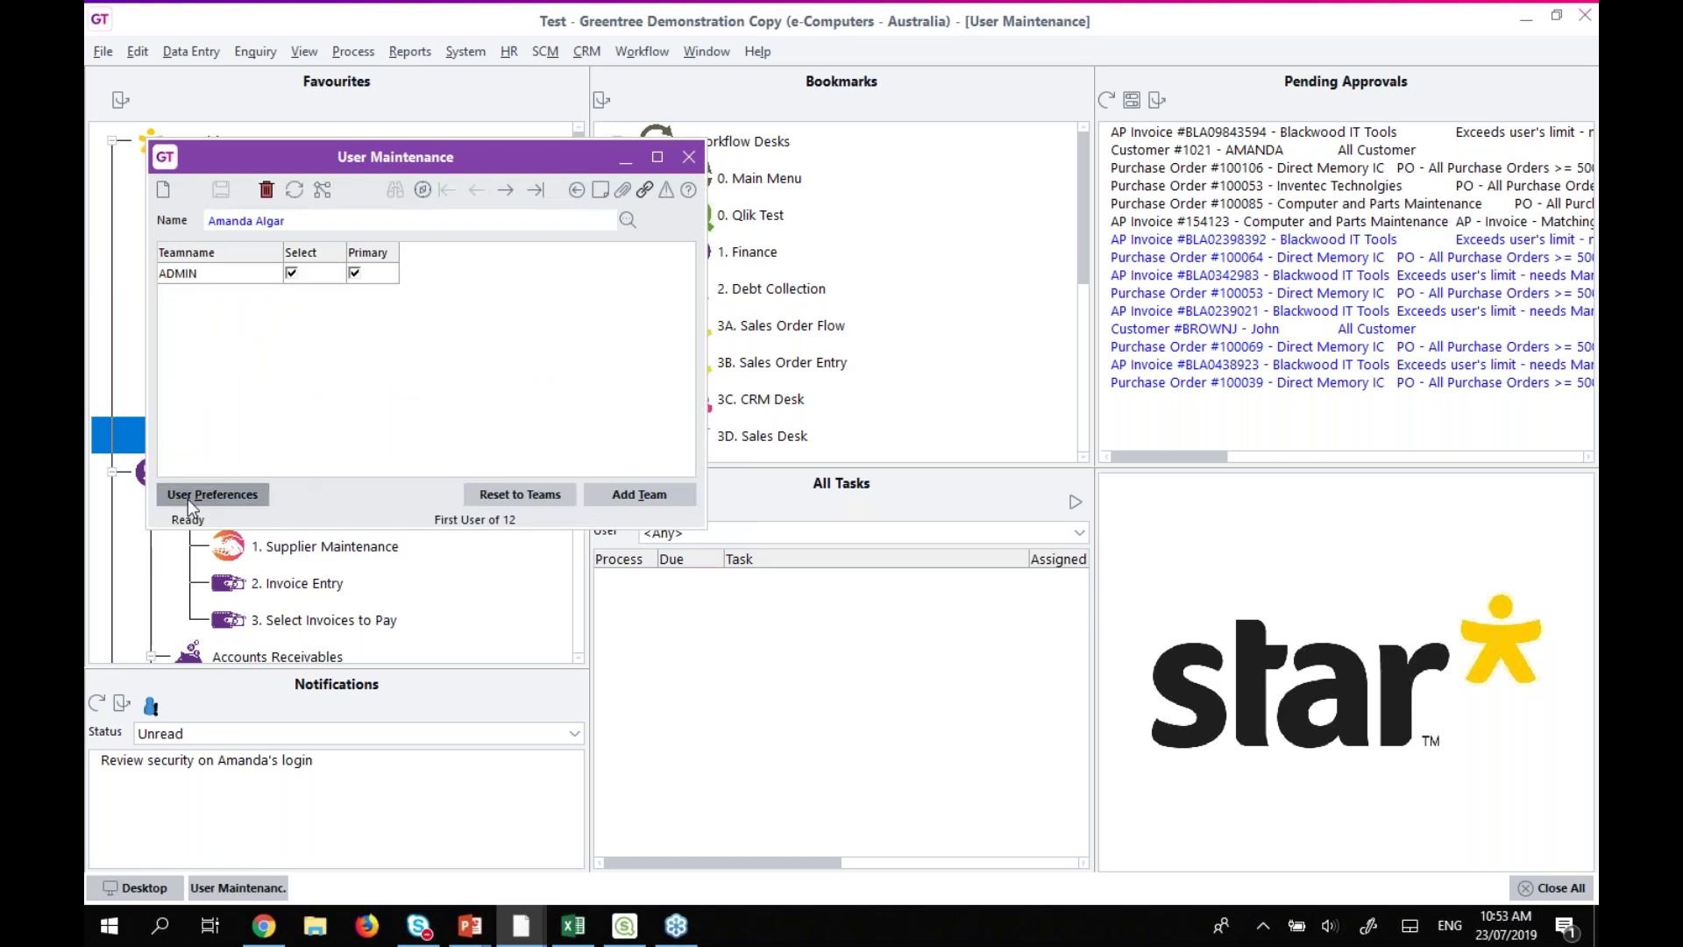
# In the user's menu security, find 'quer', untick Query Builder and keep Results Viewer ticked.
pyautogui.click(325, 256)
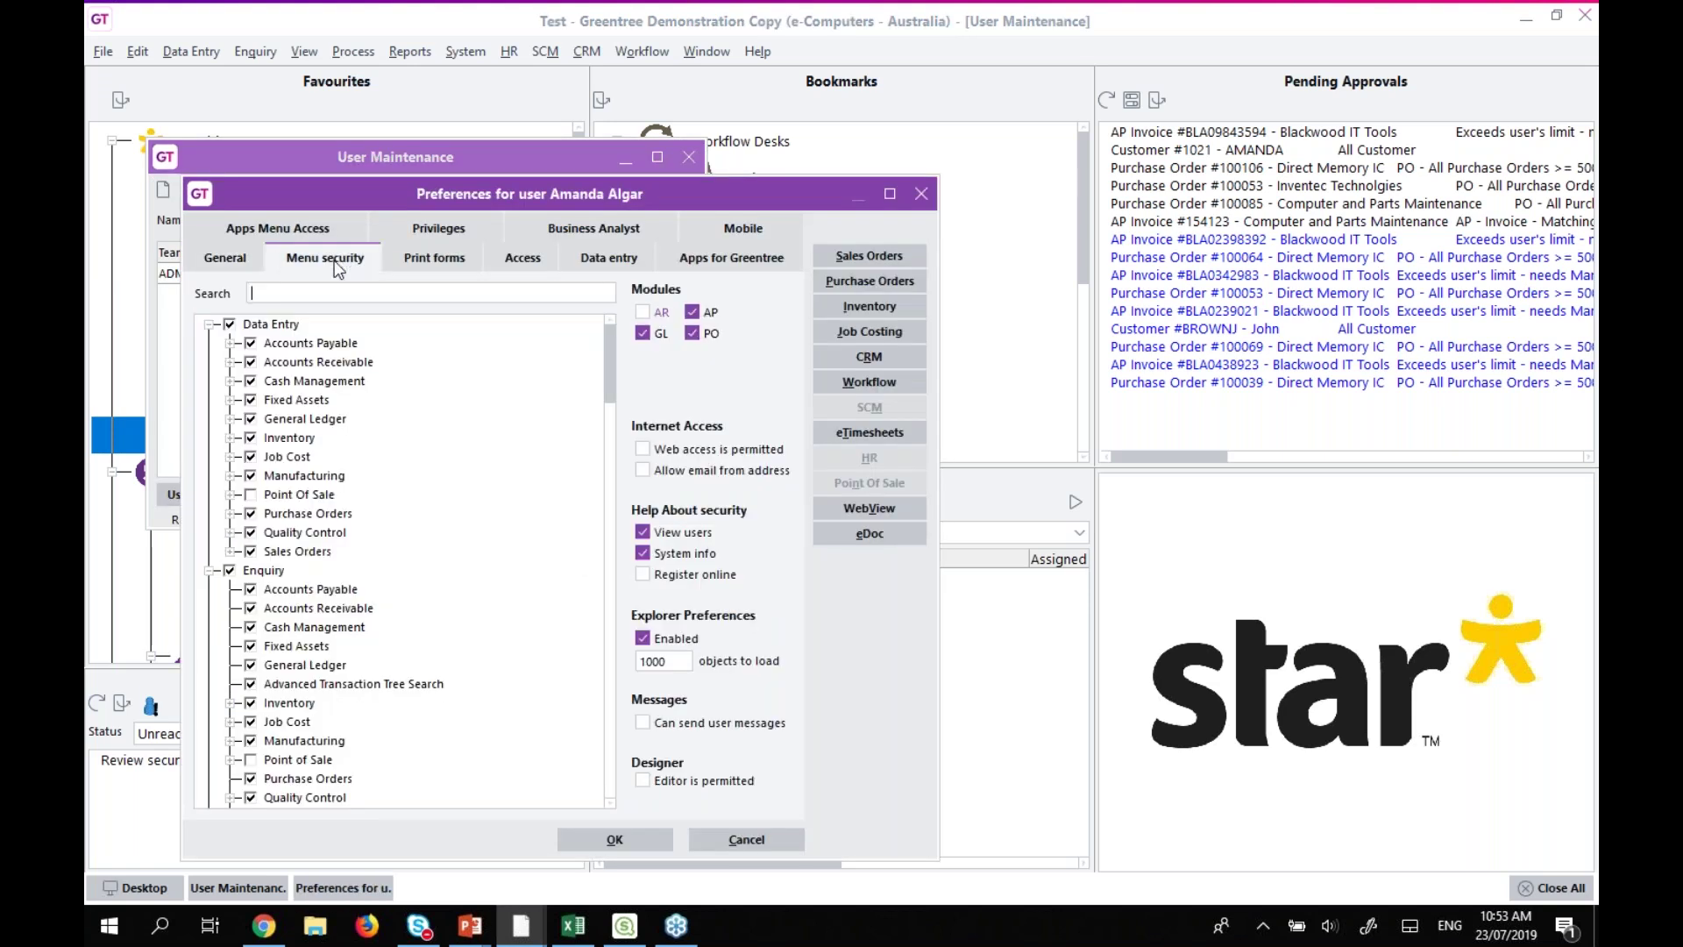
pyautogui.click(295, 292)
pyautogui.write('quer')
pyautogui.press('Return')
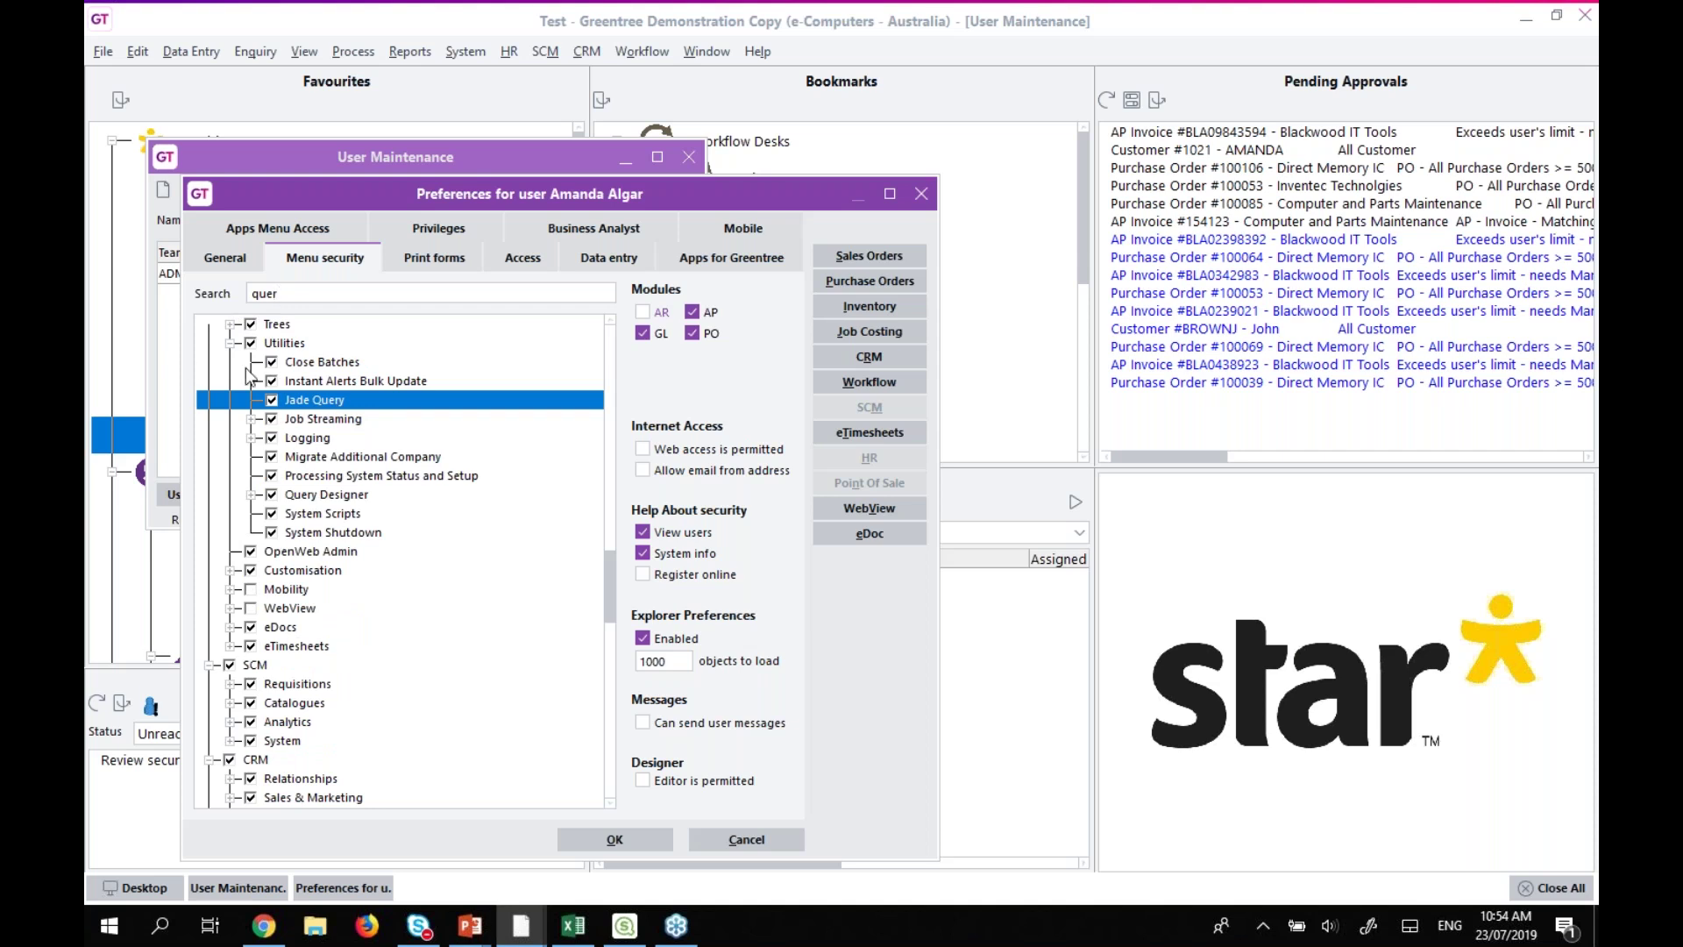
pyautogui.click(314, 496)
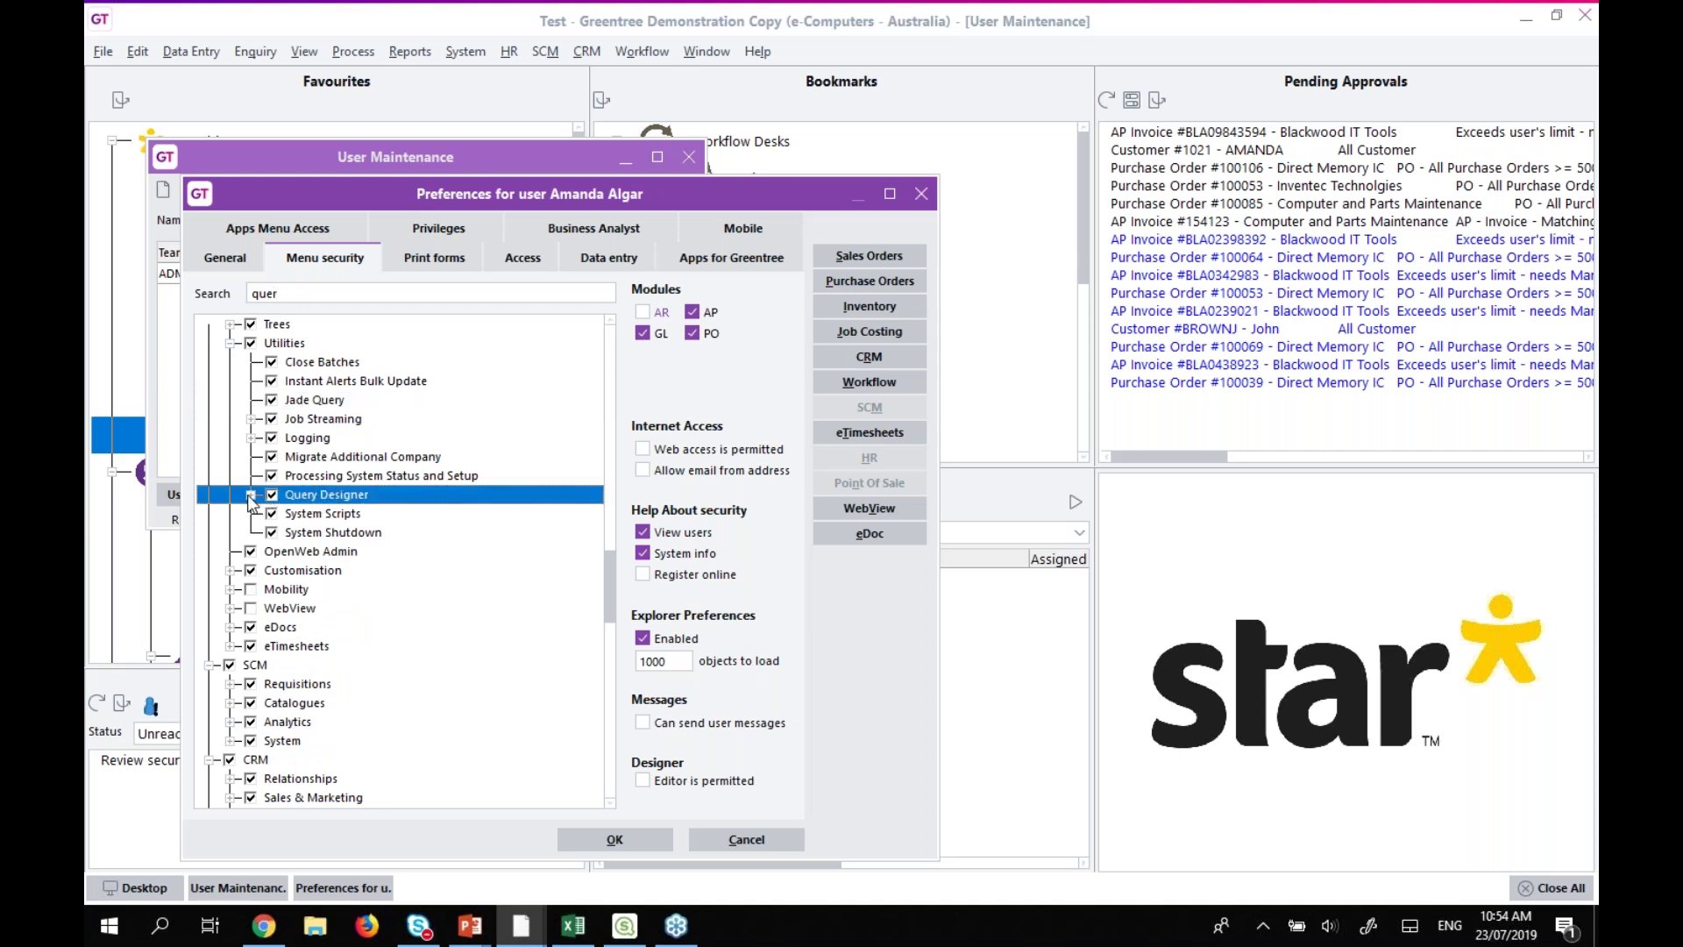
pyautogui.click(252, 494)
pyautogui.click(292, 513)
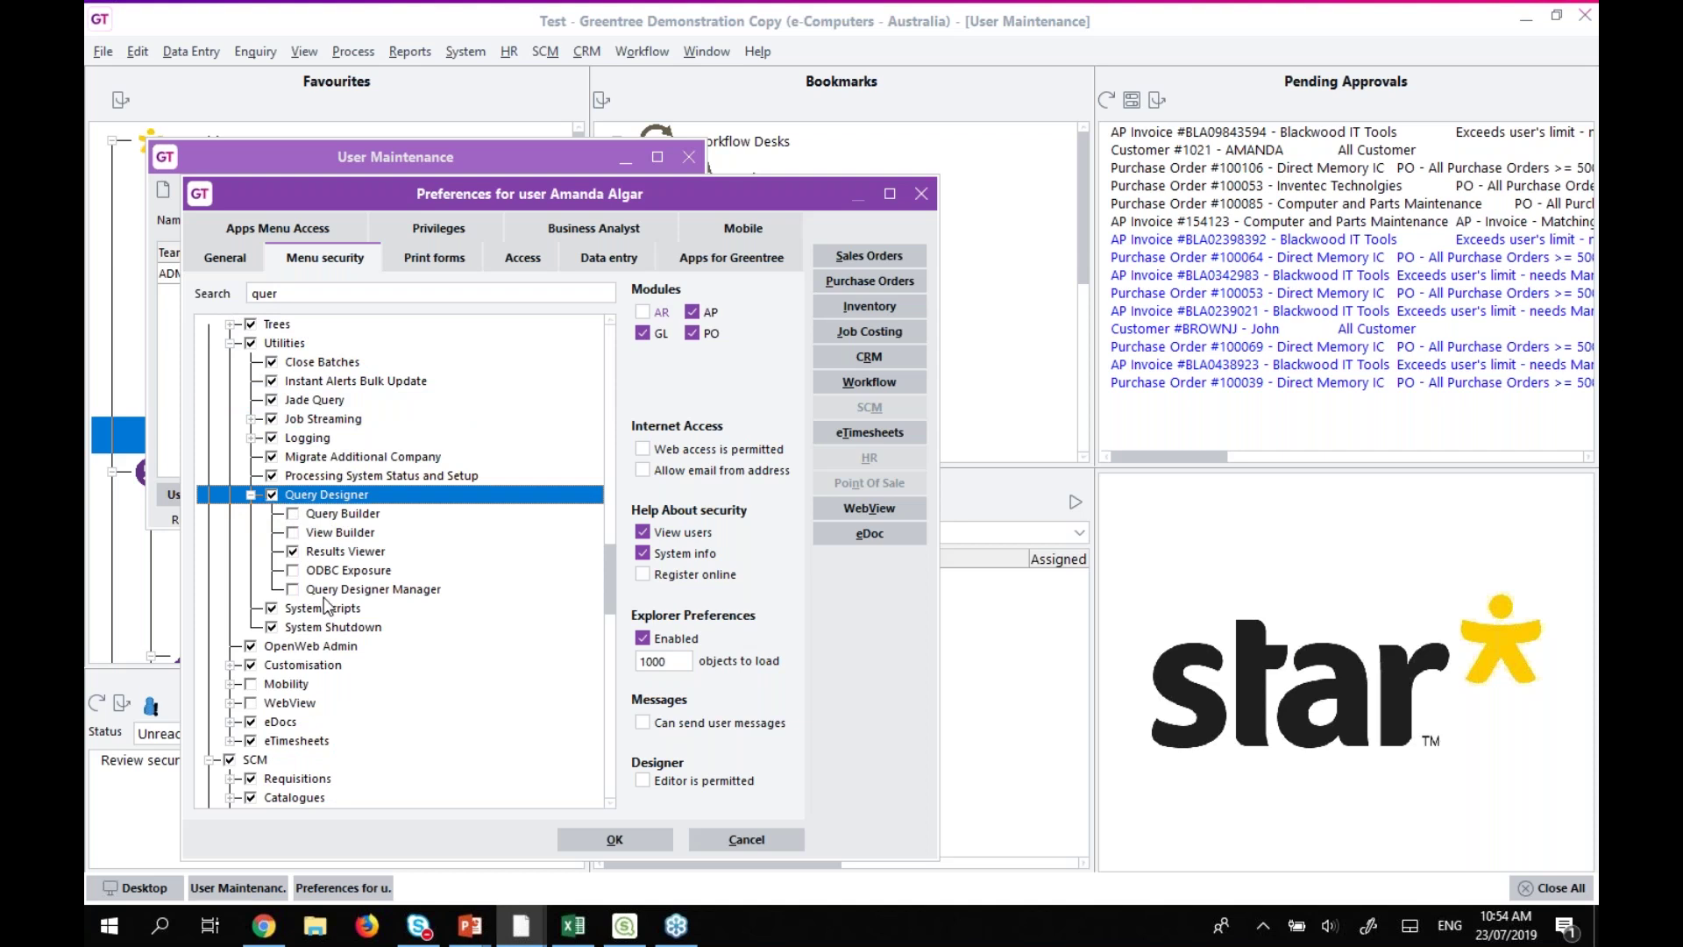
pyautogui.click(383, 552)
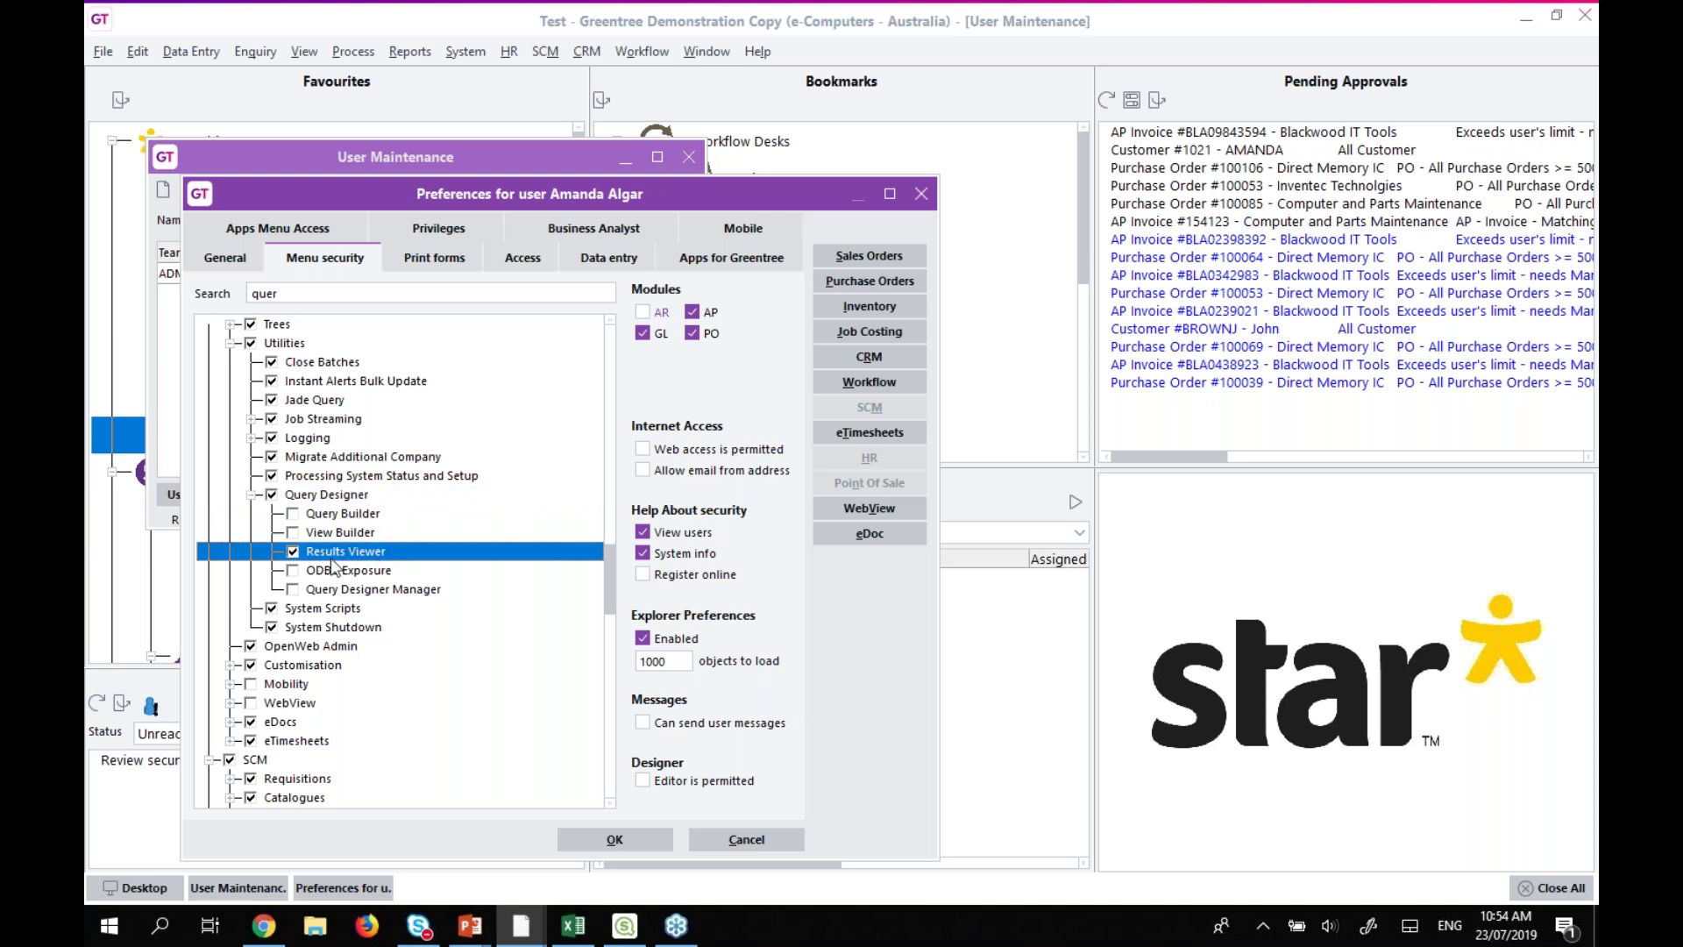
pyautogui.click(1287, 694)
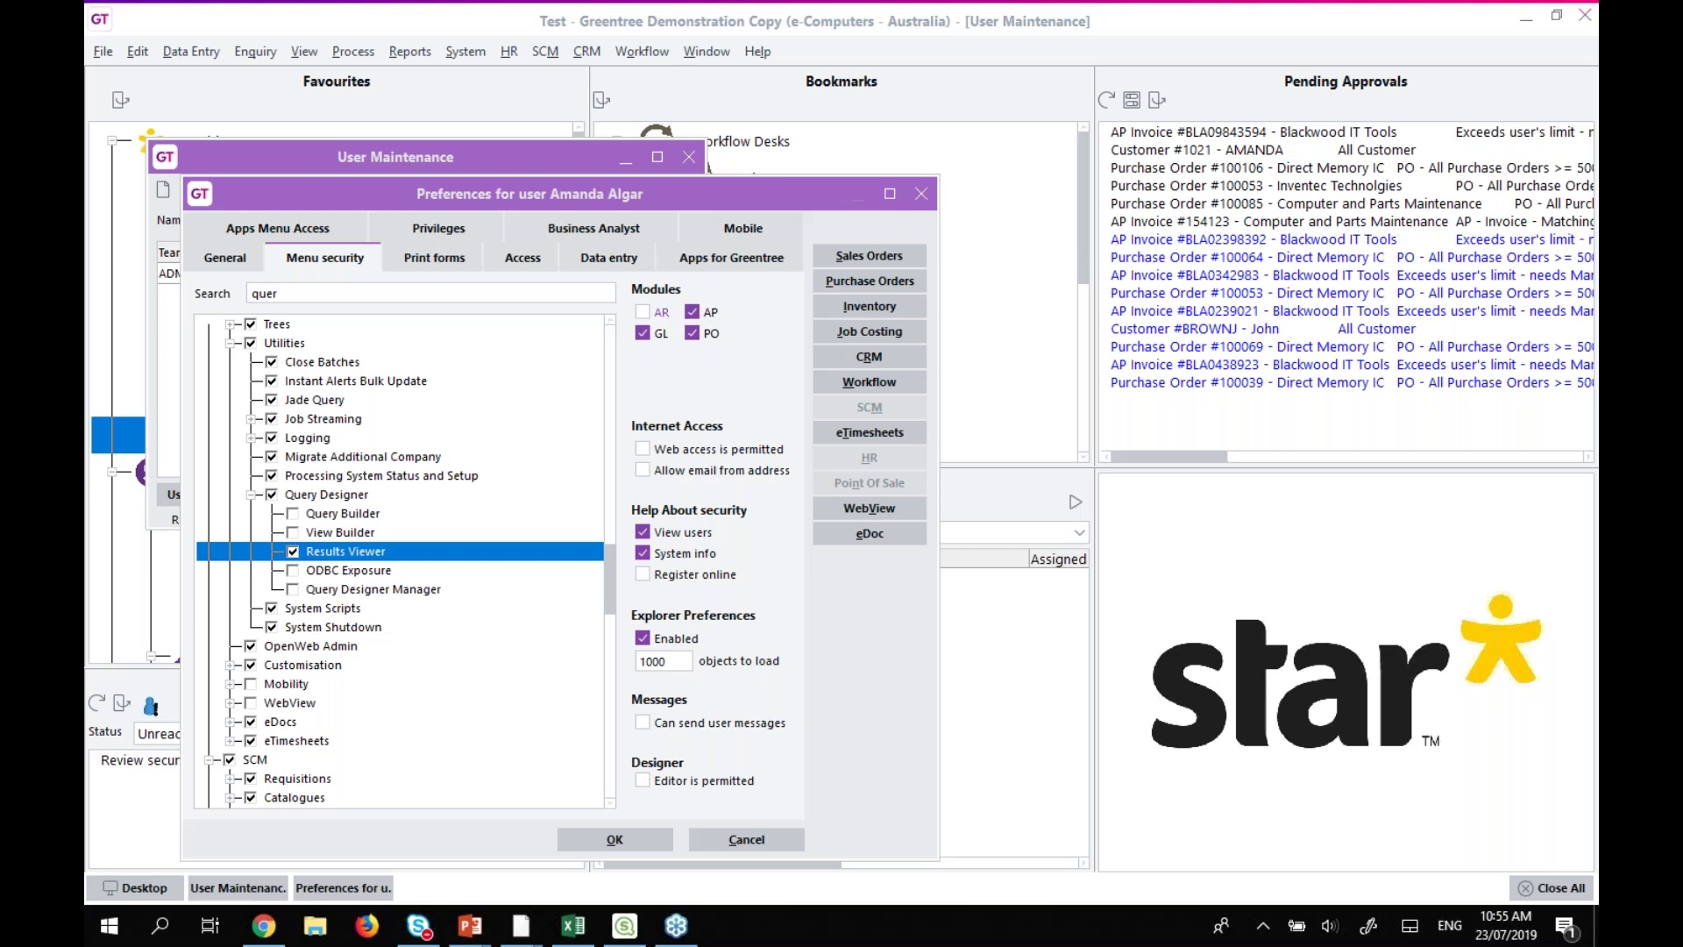
pyautogui.click(763, 842)
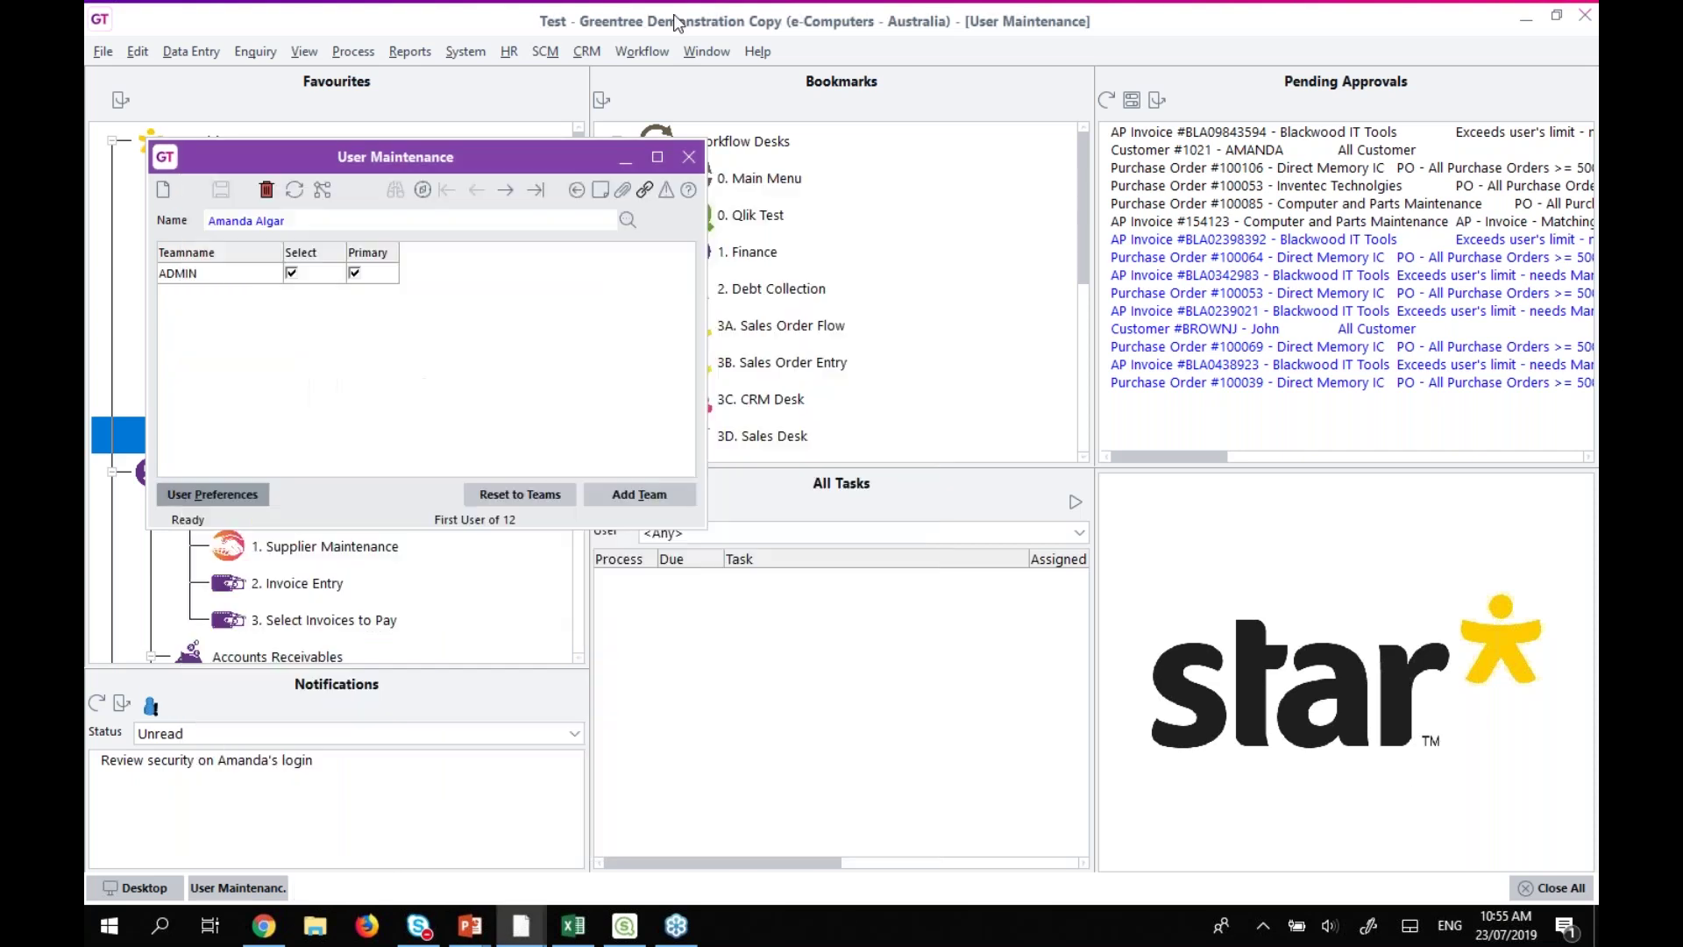
# Close User Maintenance and launch Customer Maintenance from Data Entry > Accounts Receivable.
pyautogui.click(689, 157)
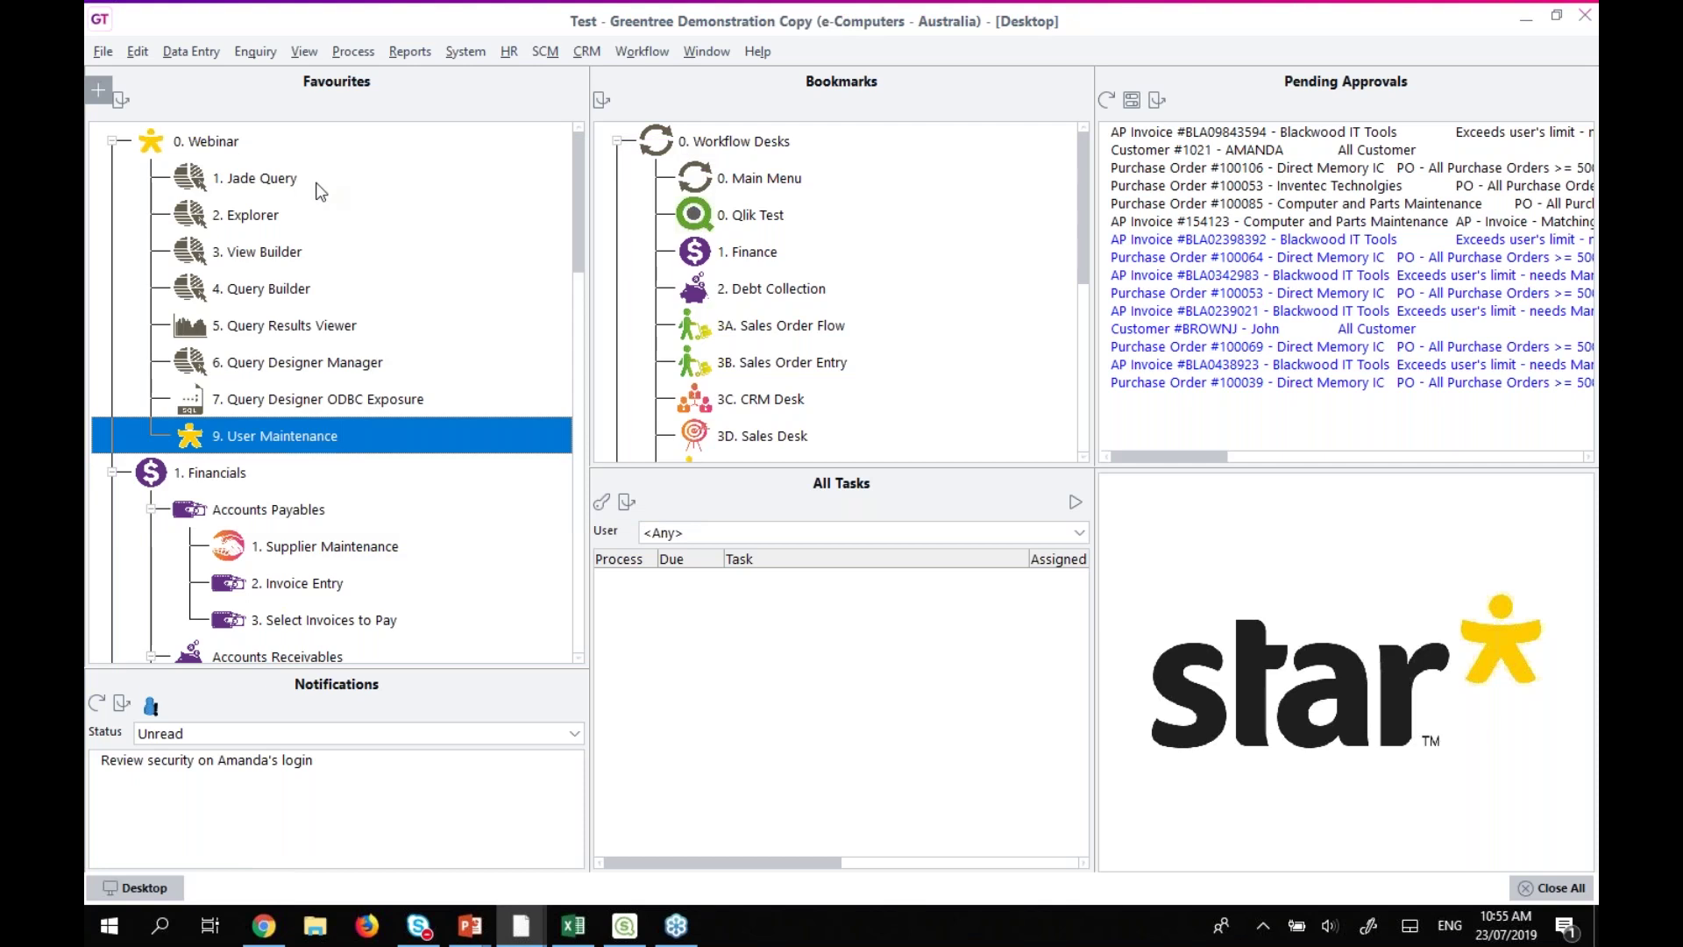
pyautogui.click(187, 55)
pyautogui.moveTo(200, 95)
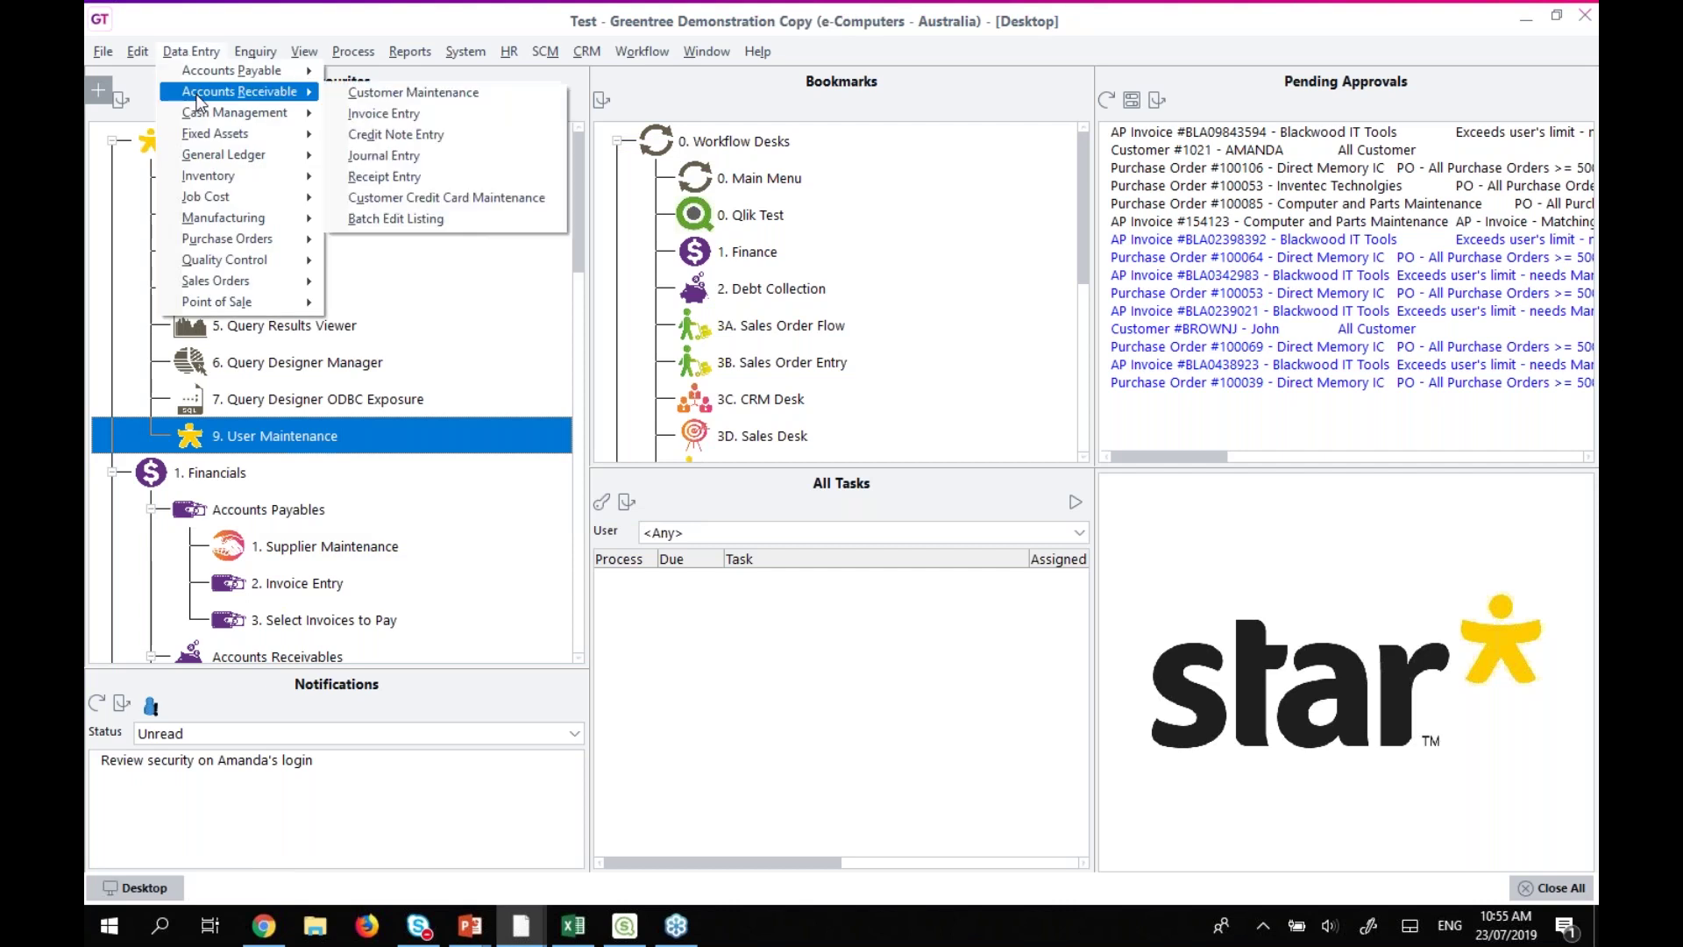
pyautogui.click(375, 93)
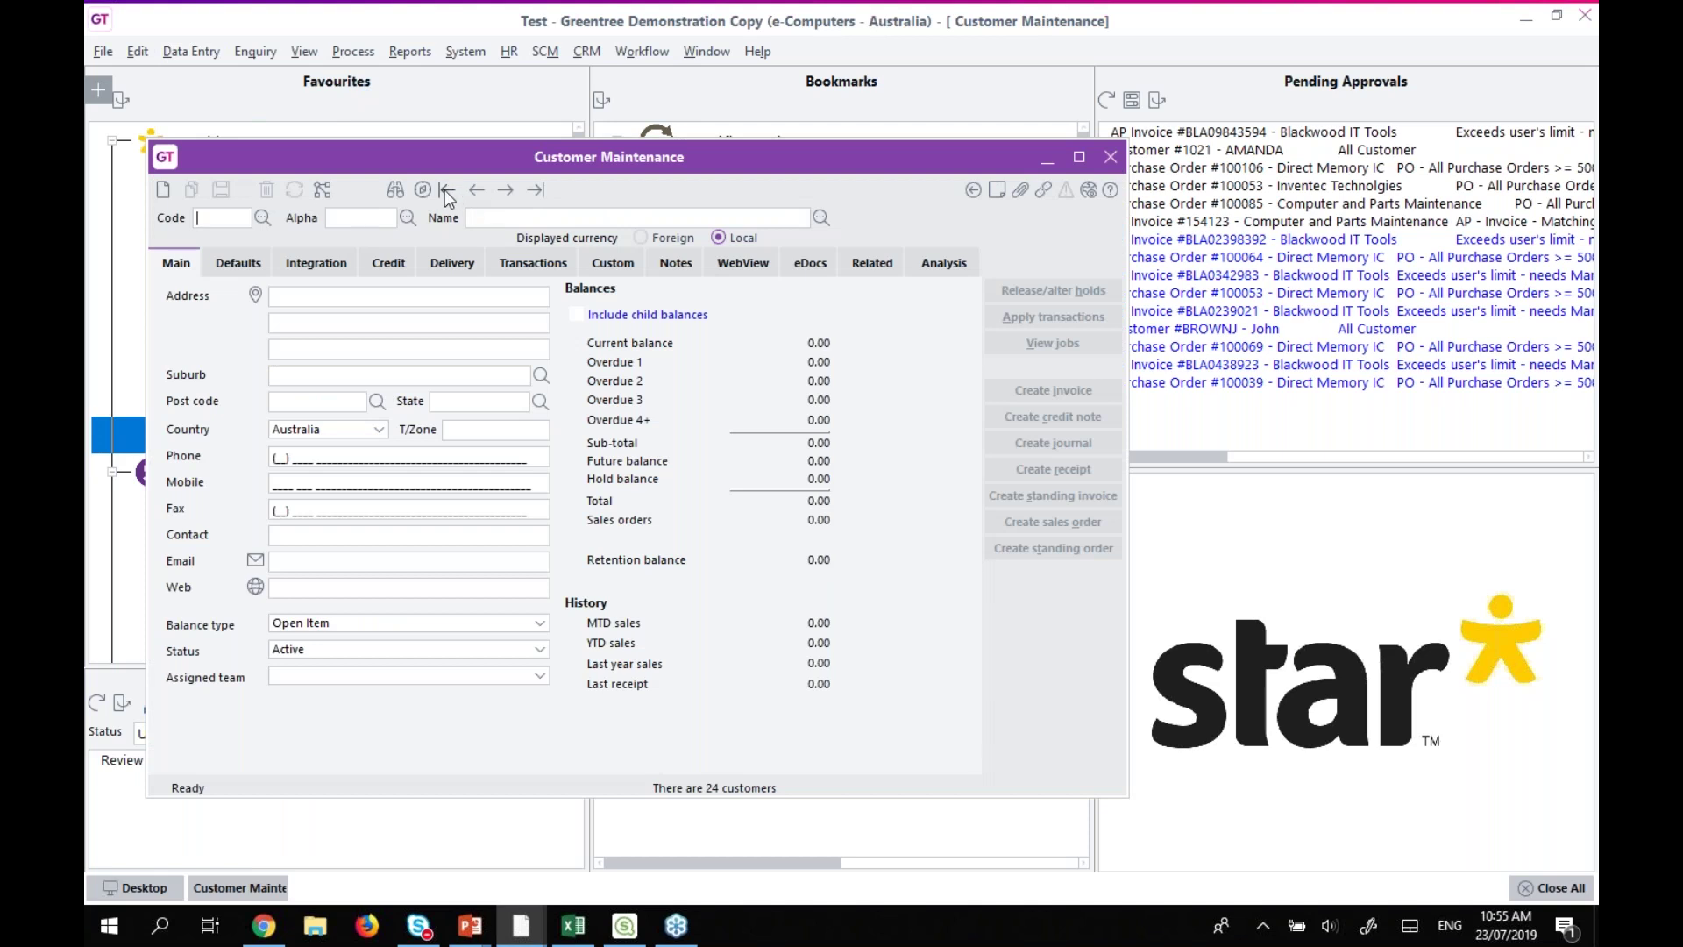
# Load customer 1000, Kangan Education Unit, and open its Inspector beside the customer form.
pyautogui.click(444, 189)
pyautogui.click(325, 193)
pyautogui.moveTo(346, 165); pyautogui.dragTo(638, 167)
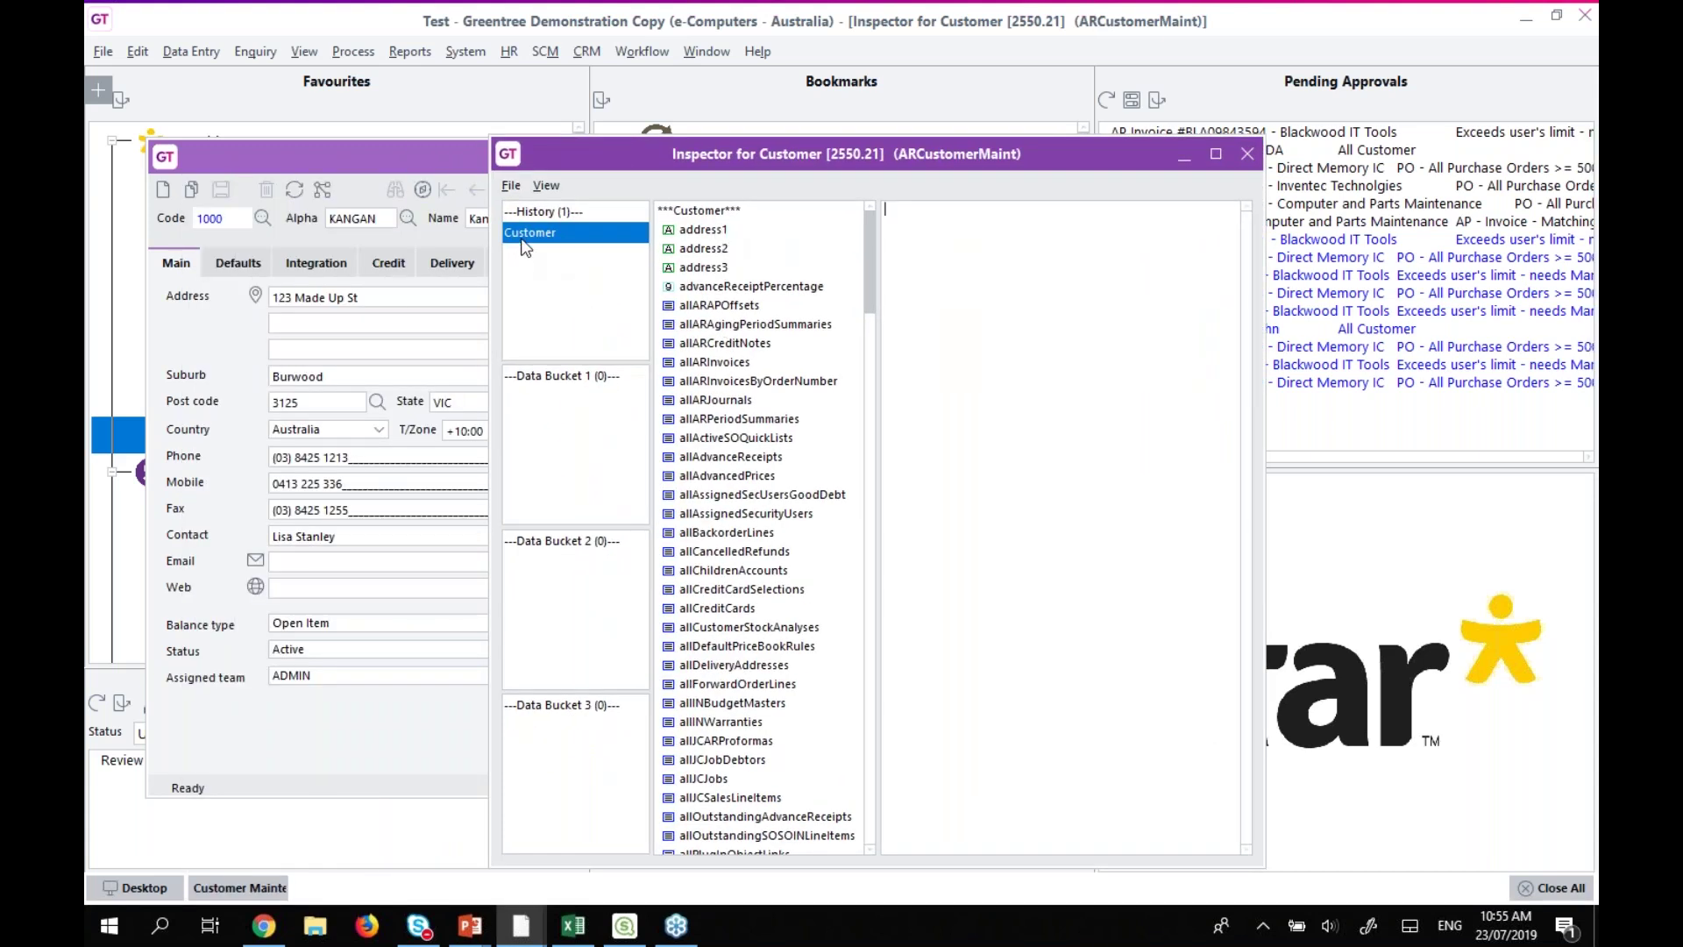
# Select the customer's address1 property value in the Inspector, then close the Inspector.
pyautogui.click(693, 233)
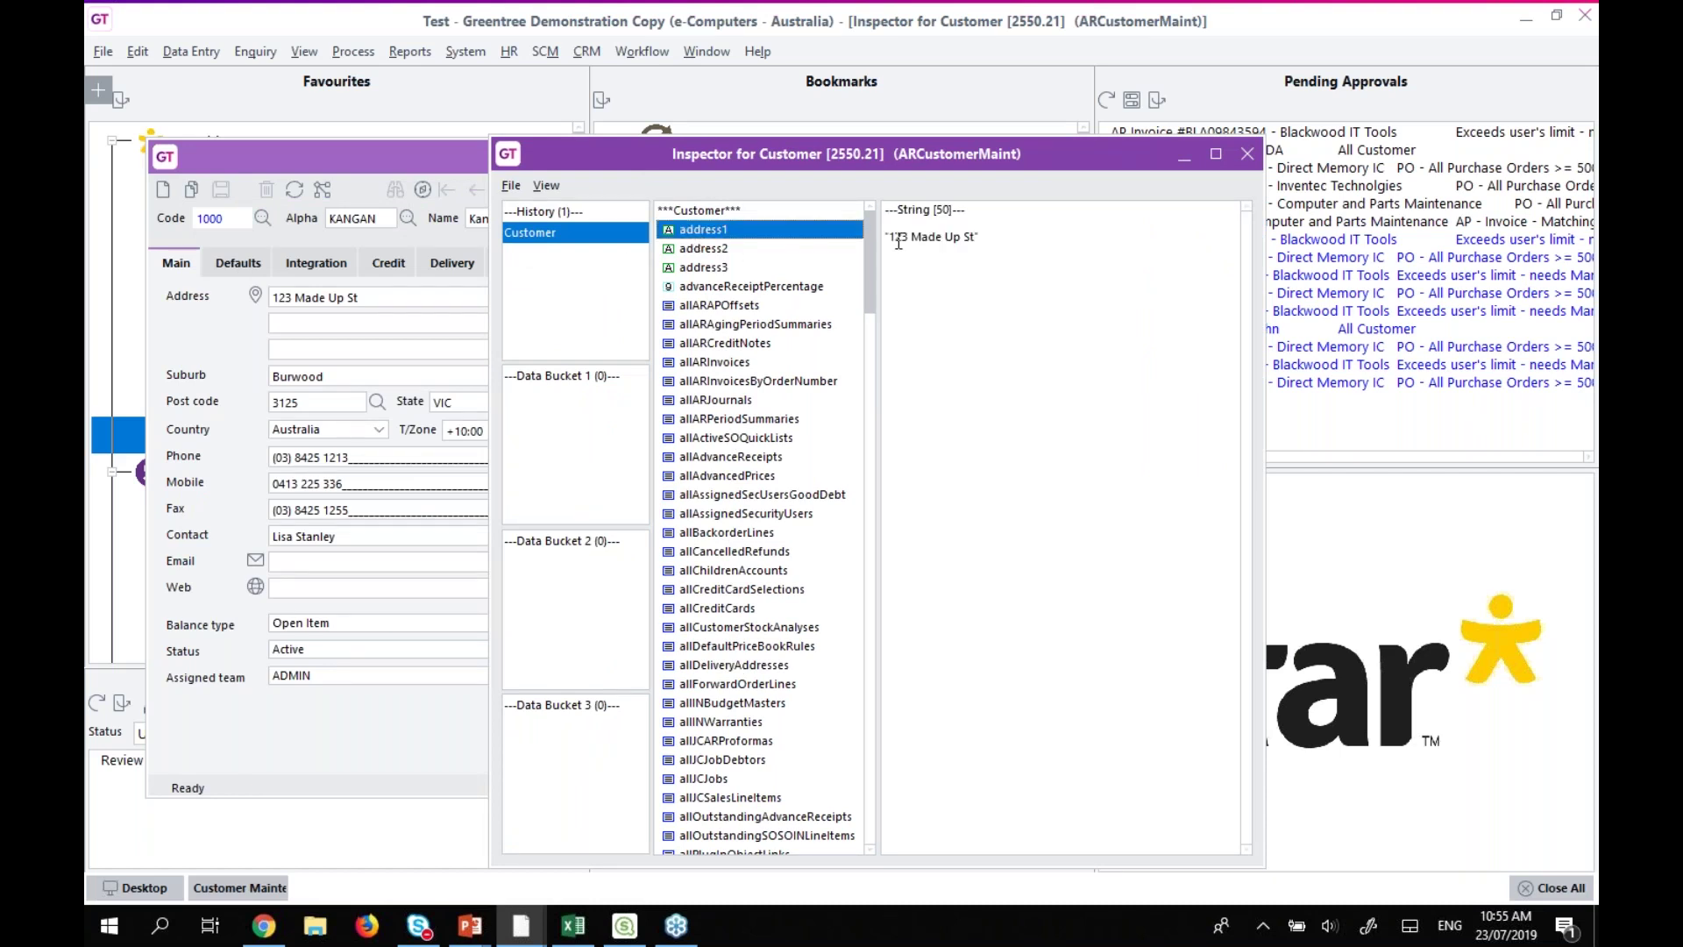
pyautogui.moveTo(894, 238); pyautogui.dragTo(979, 242)
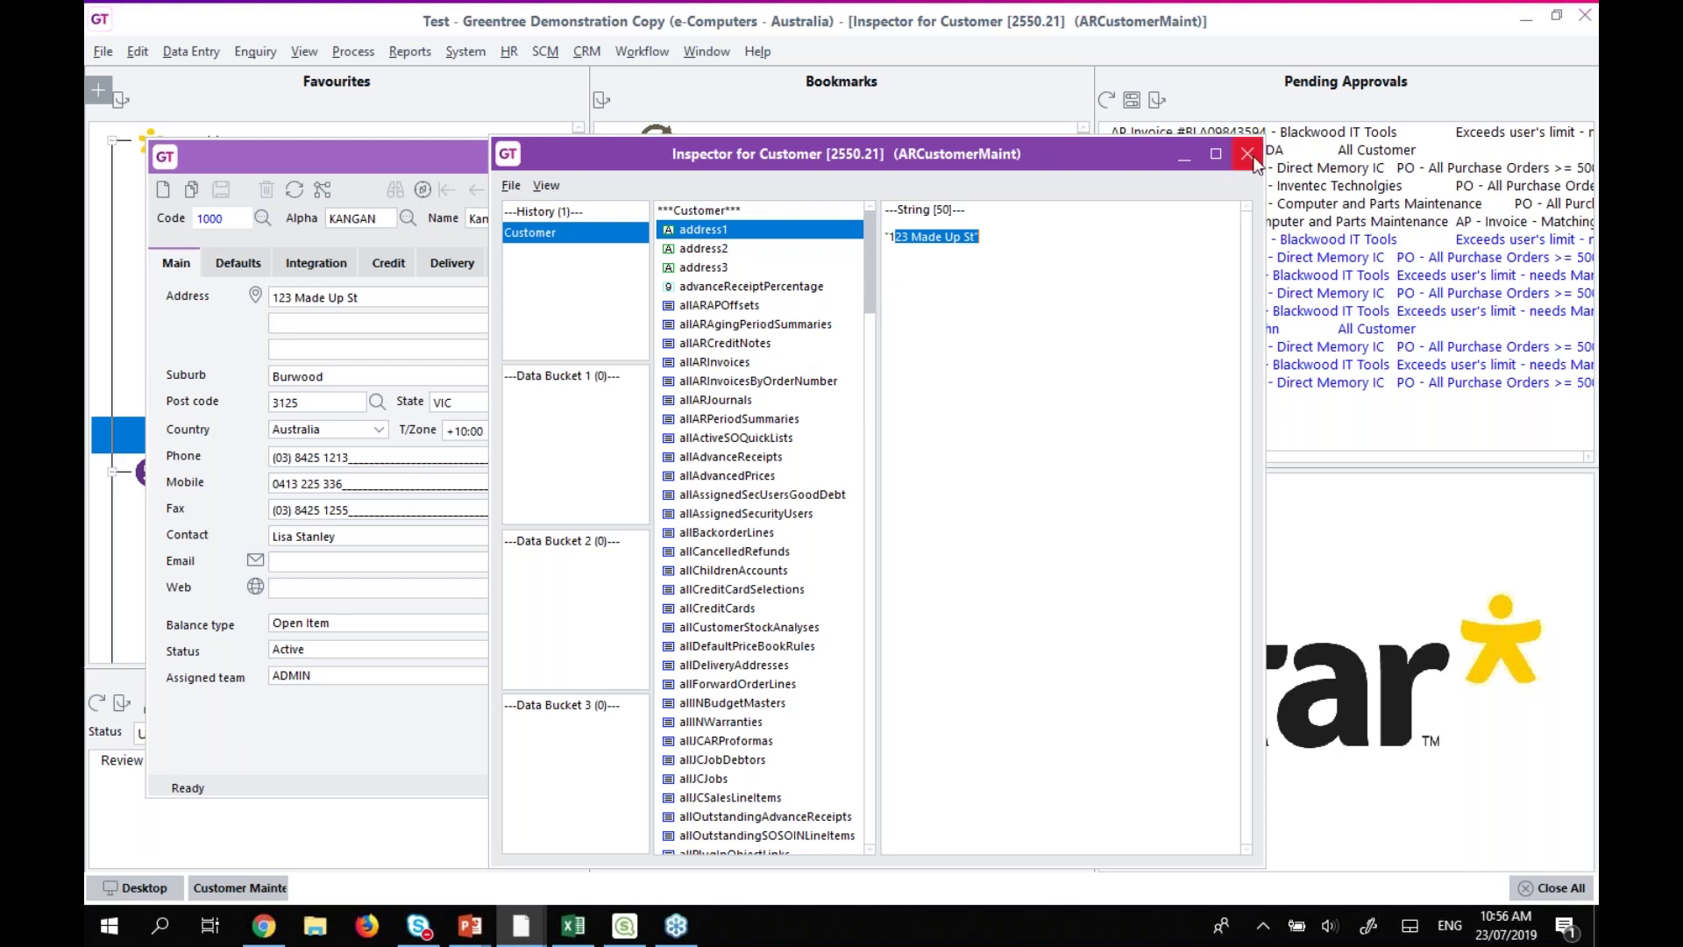
pyautogui.click(1247, 155)
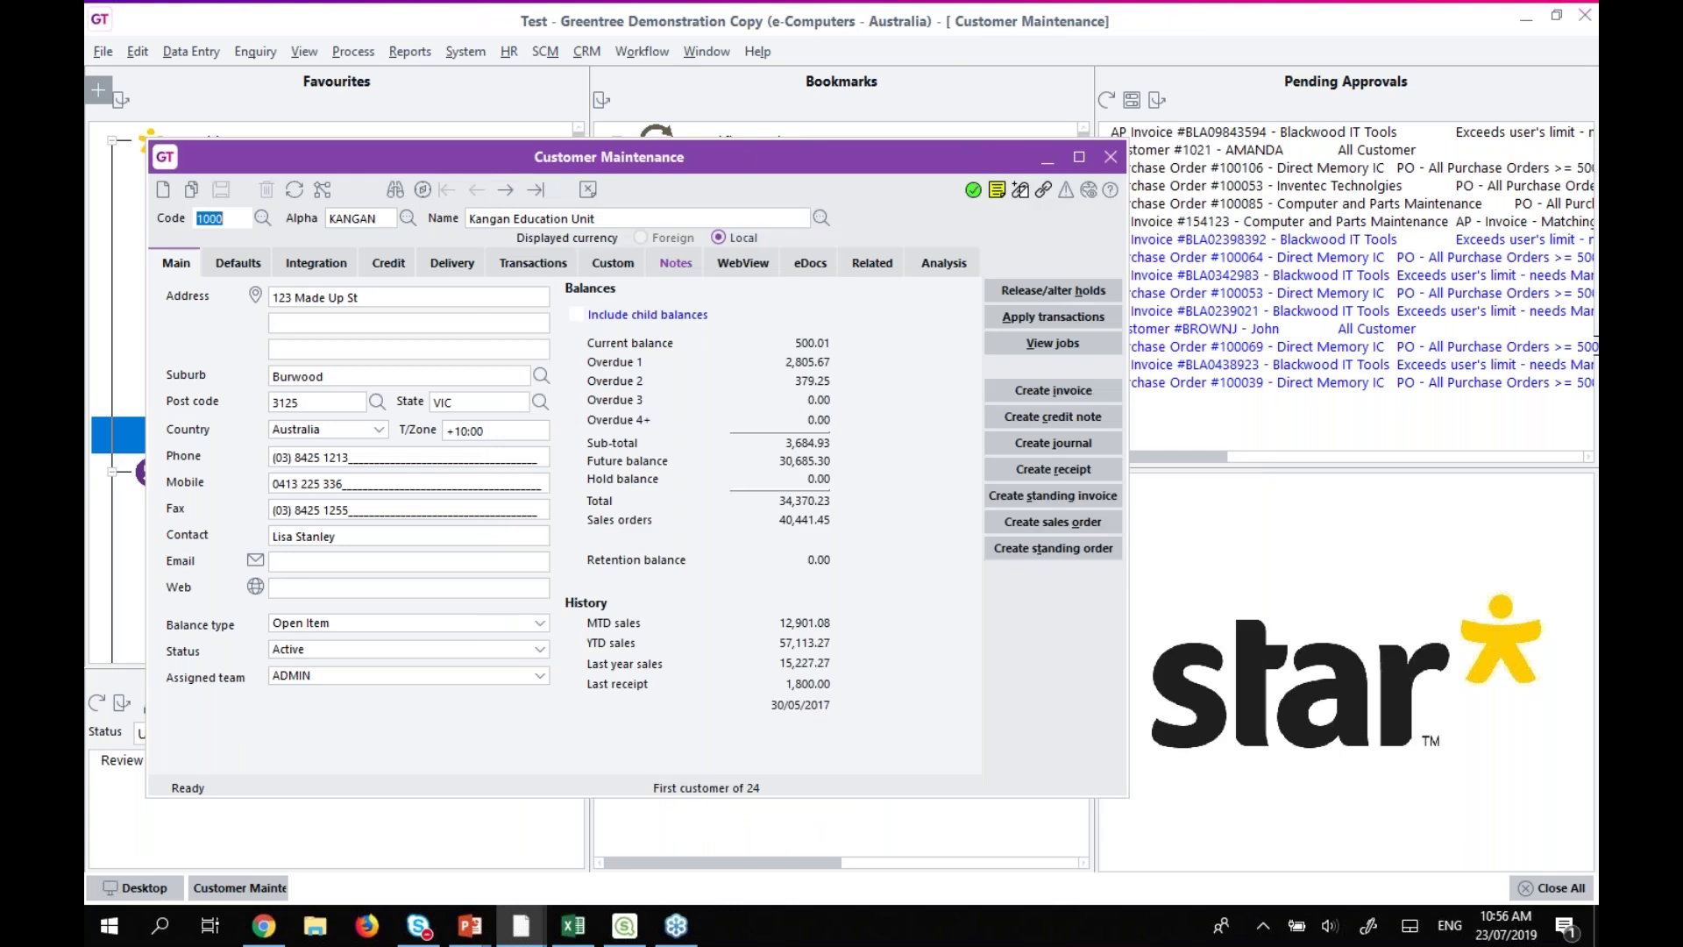
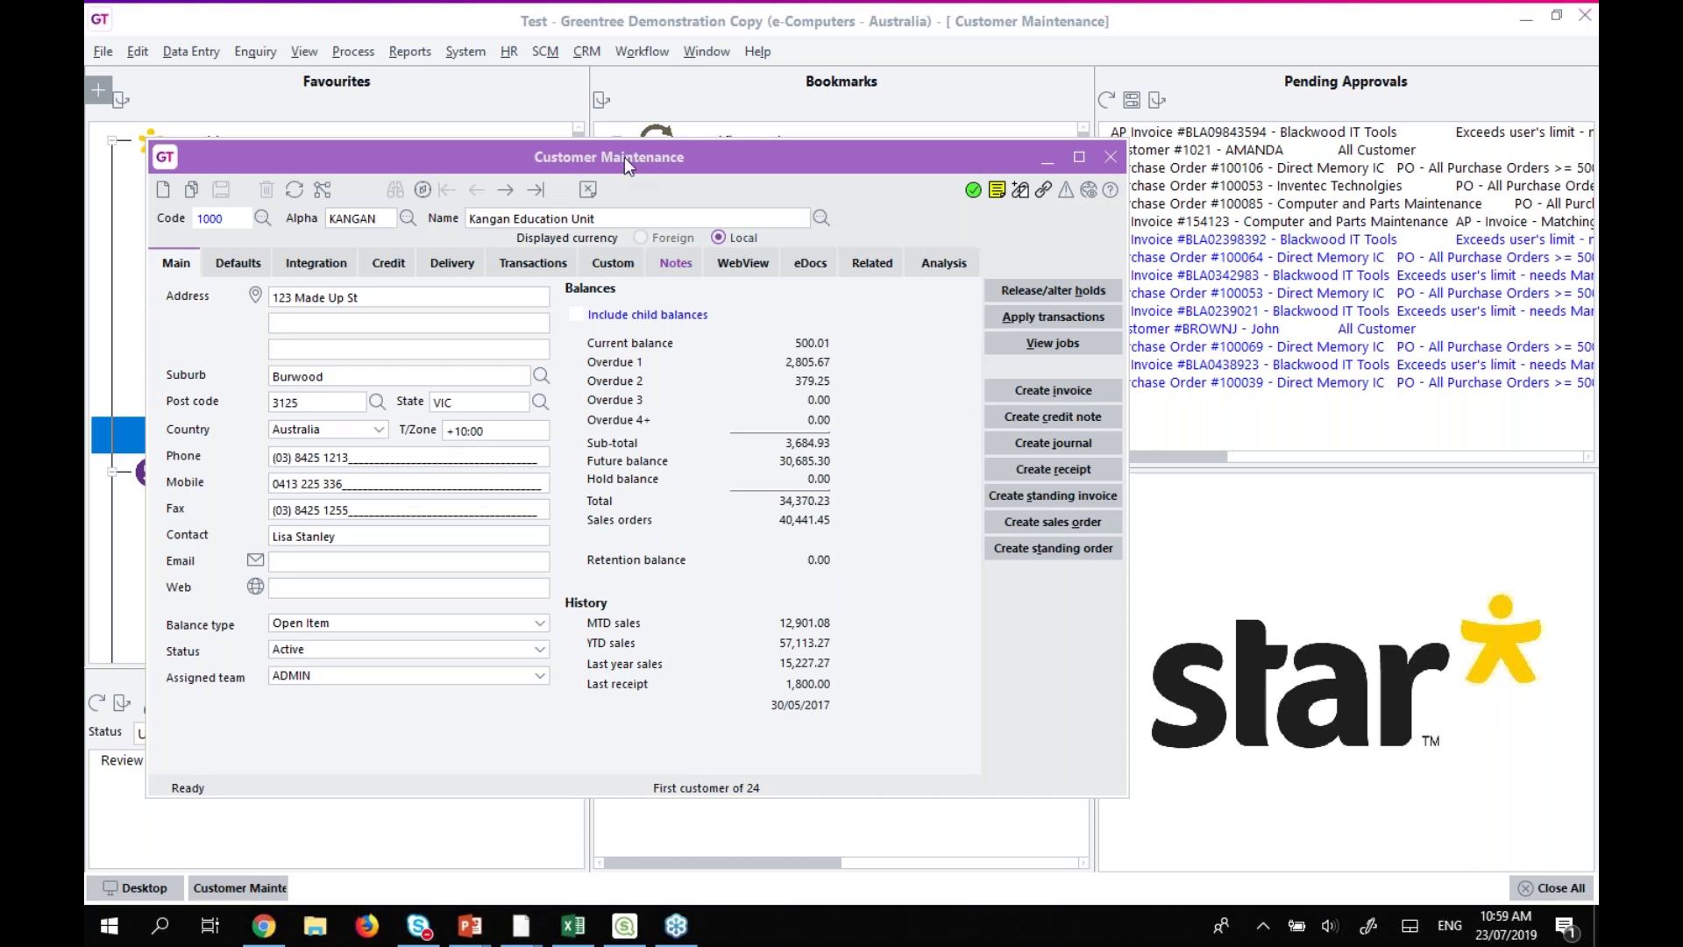
# Close the customer record, launch View Builder, choose the JCCostLineItem class, then start a new view.
pyautogui.click(1111, 156)
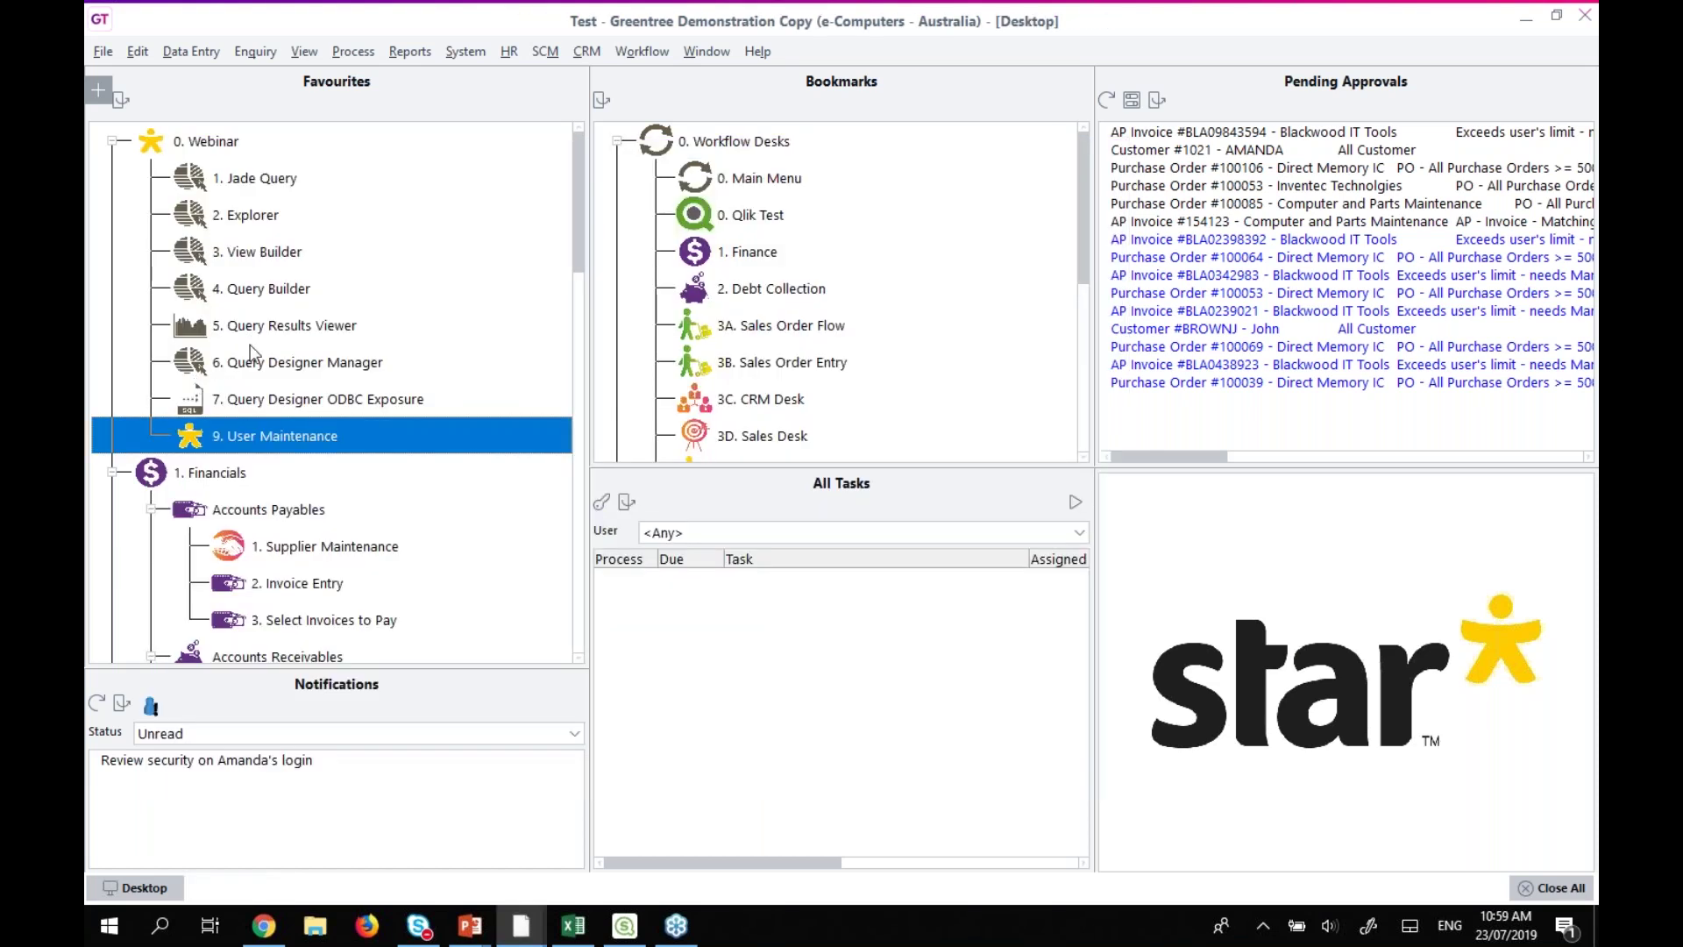
pyautogui.doubleClick(250, 255)
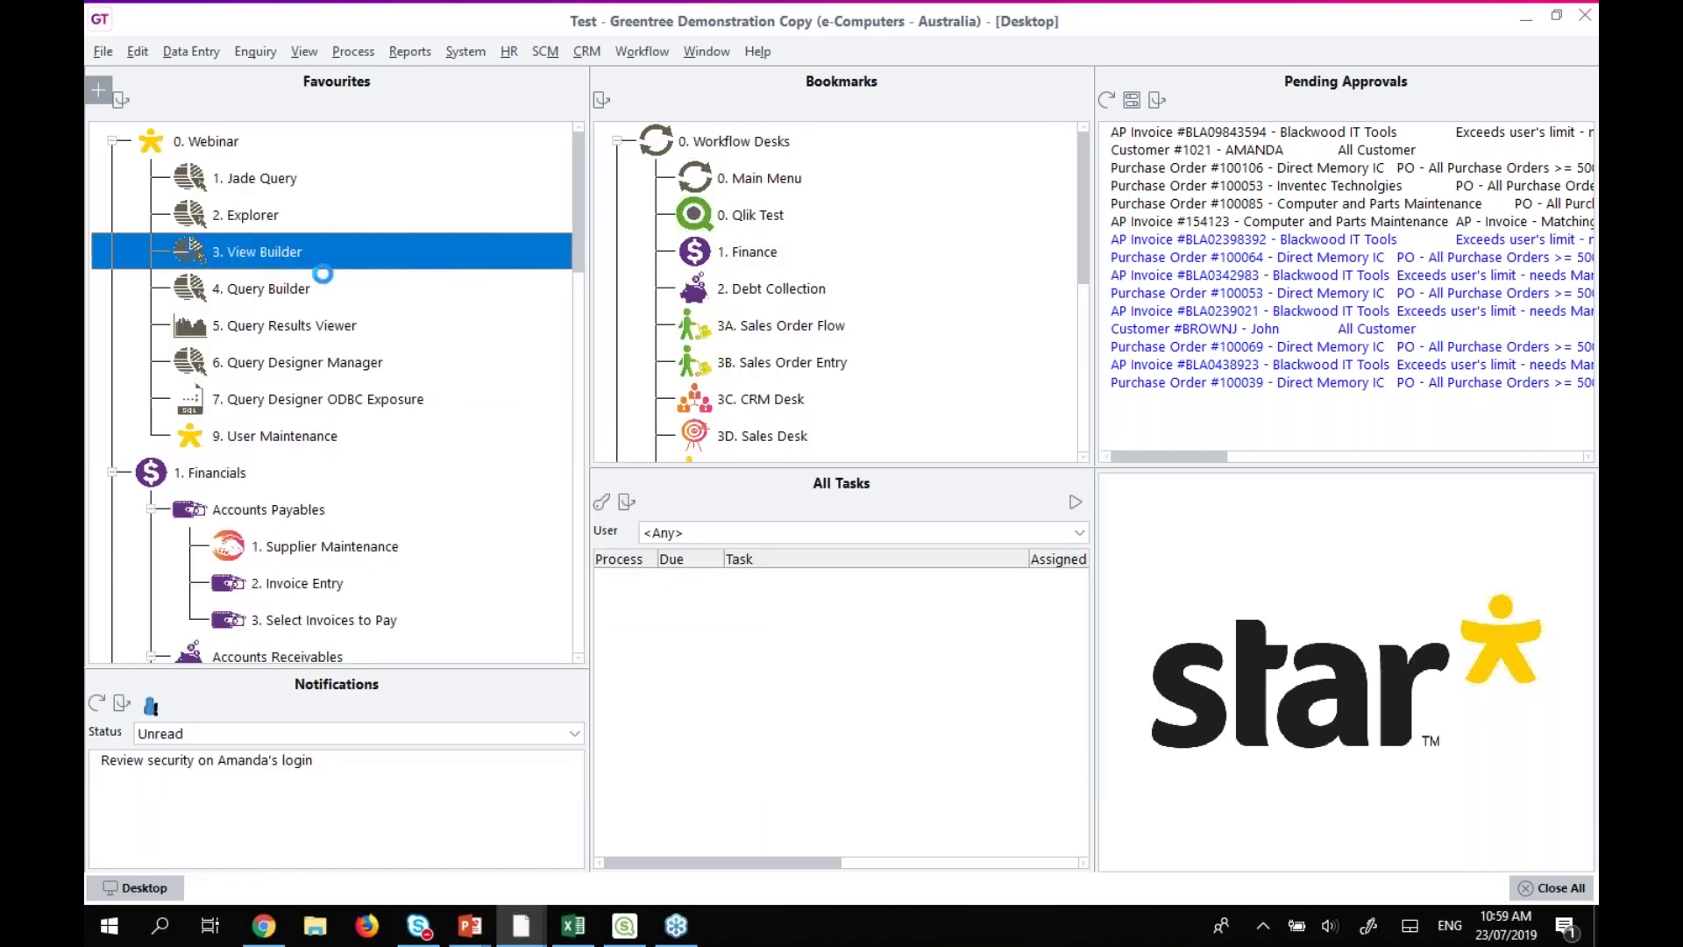
pyautogui.click(1234, 227)
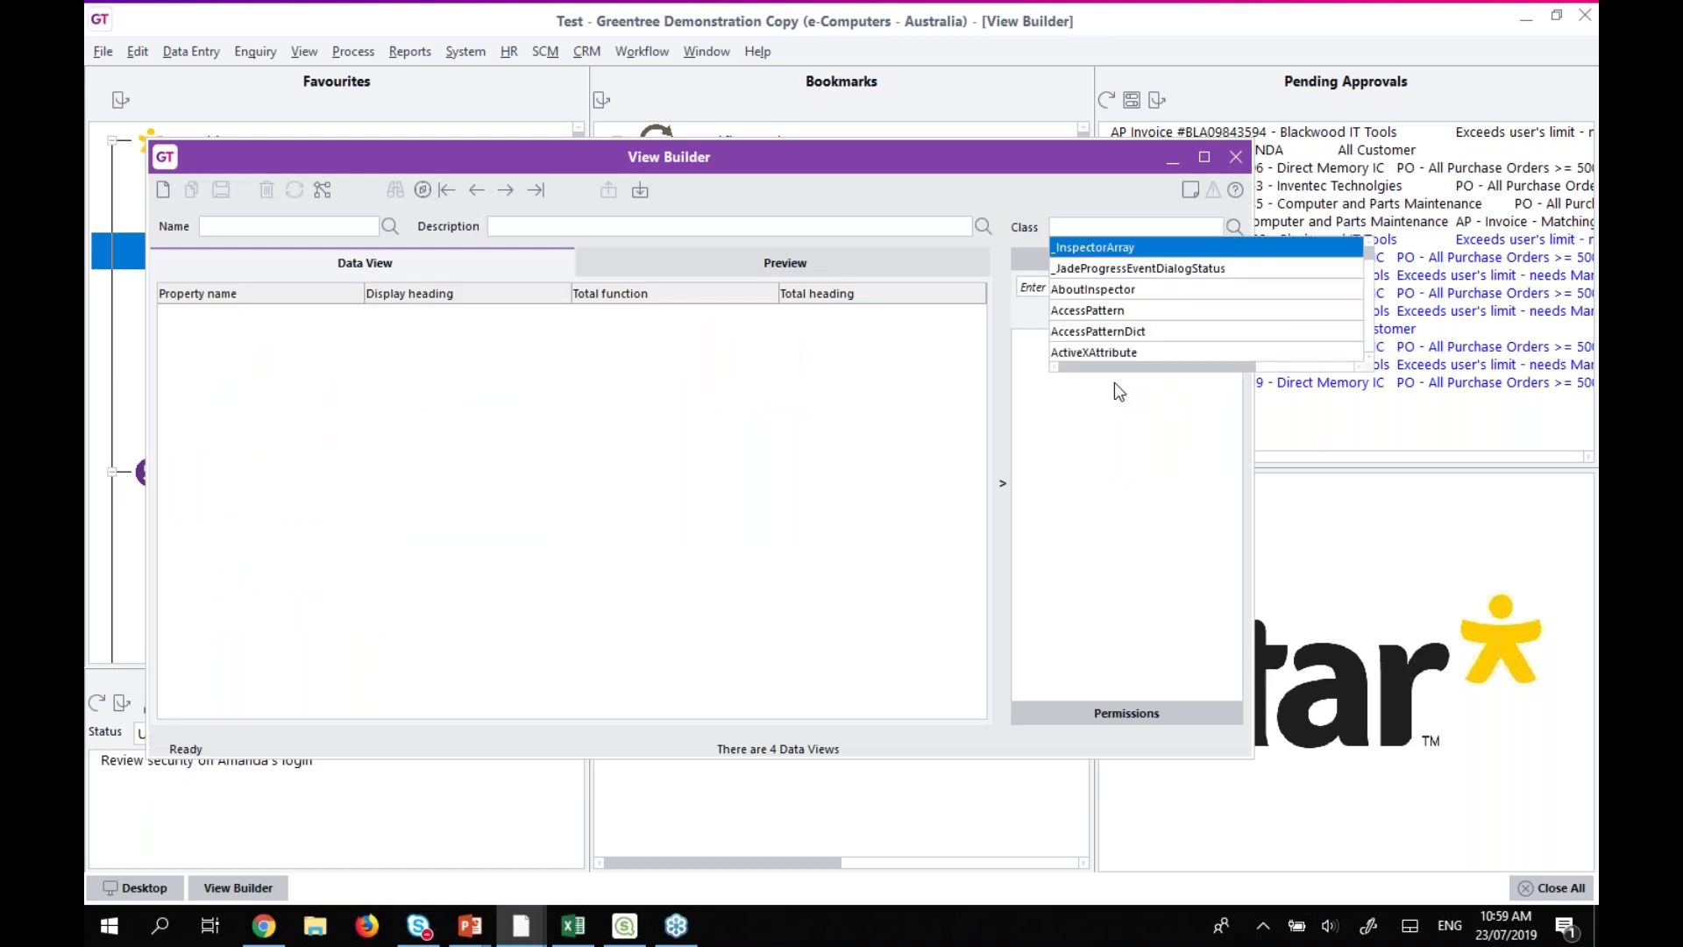
pyautogui.write('JCCost')
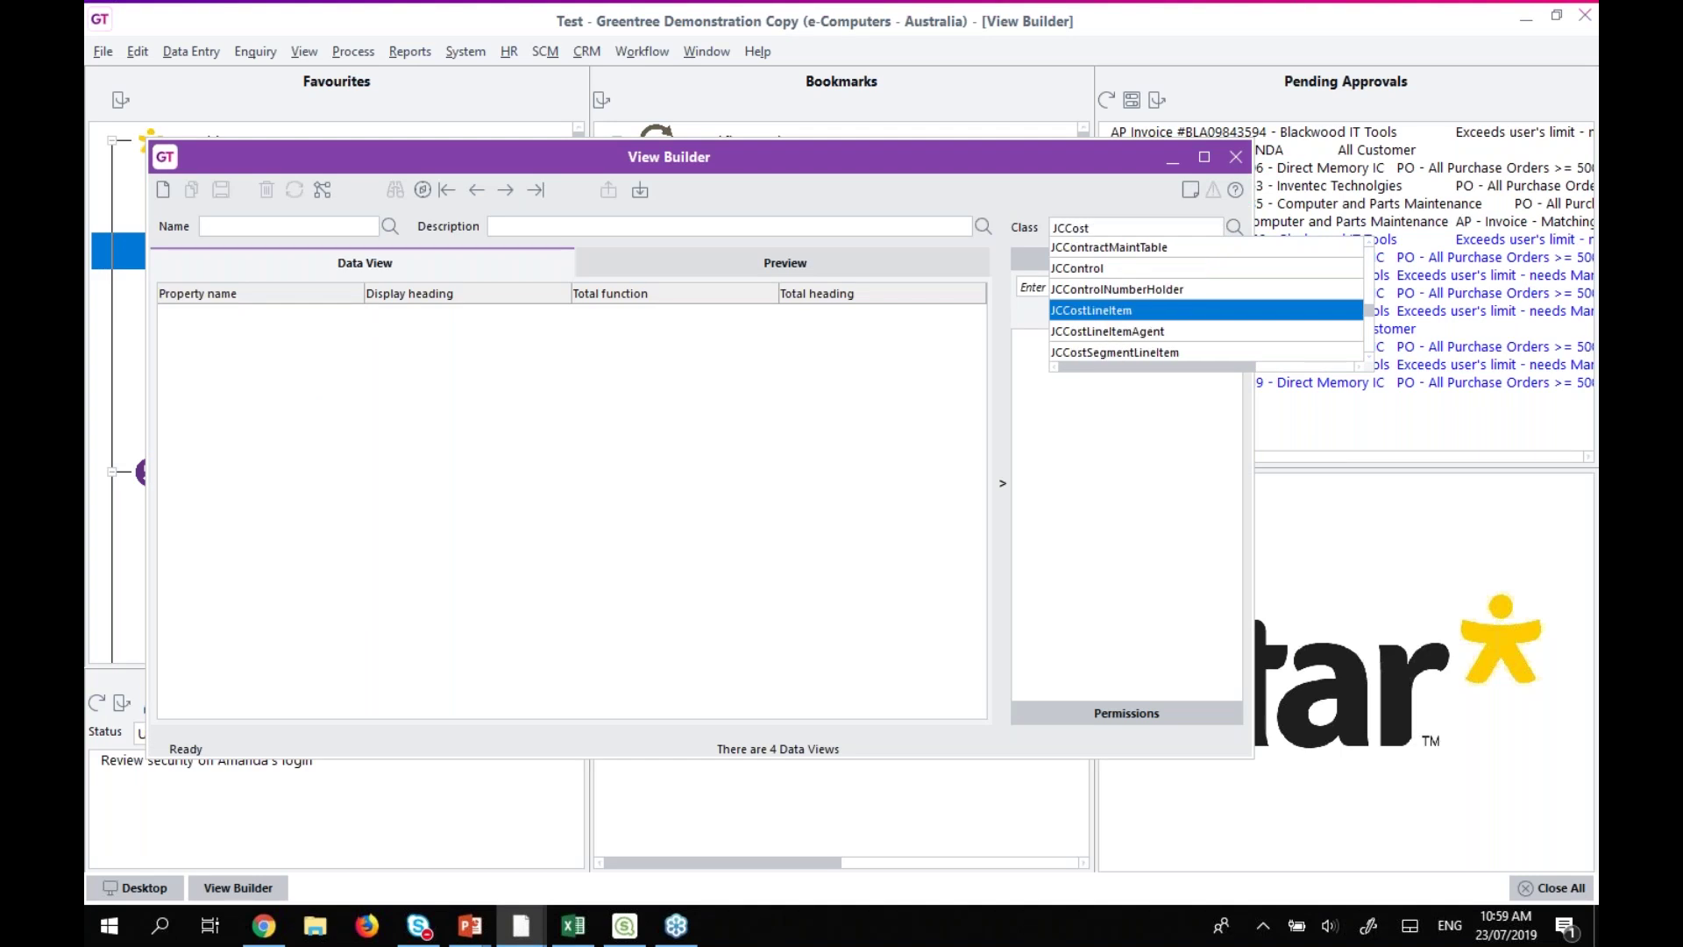
pyautogui.press('Return')
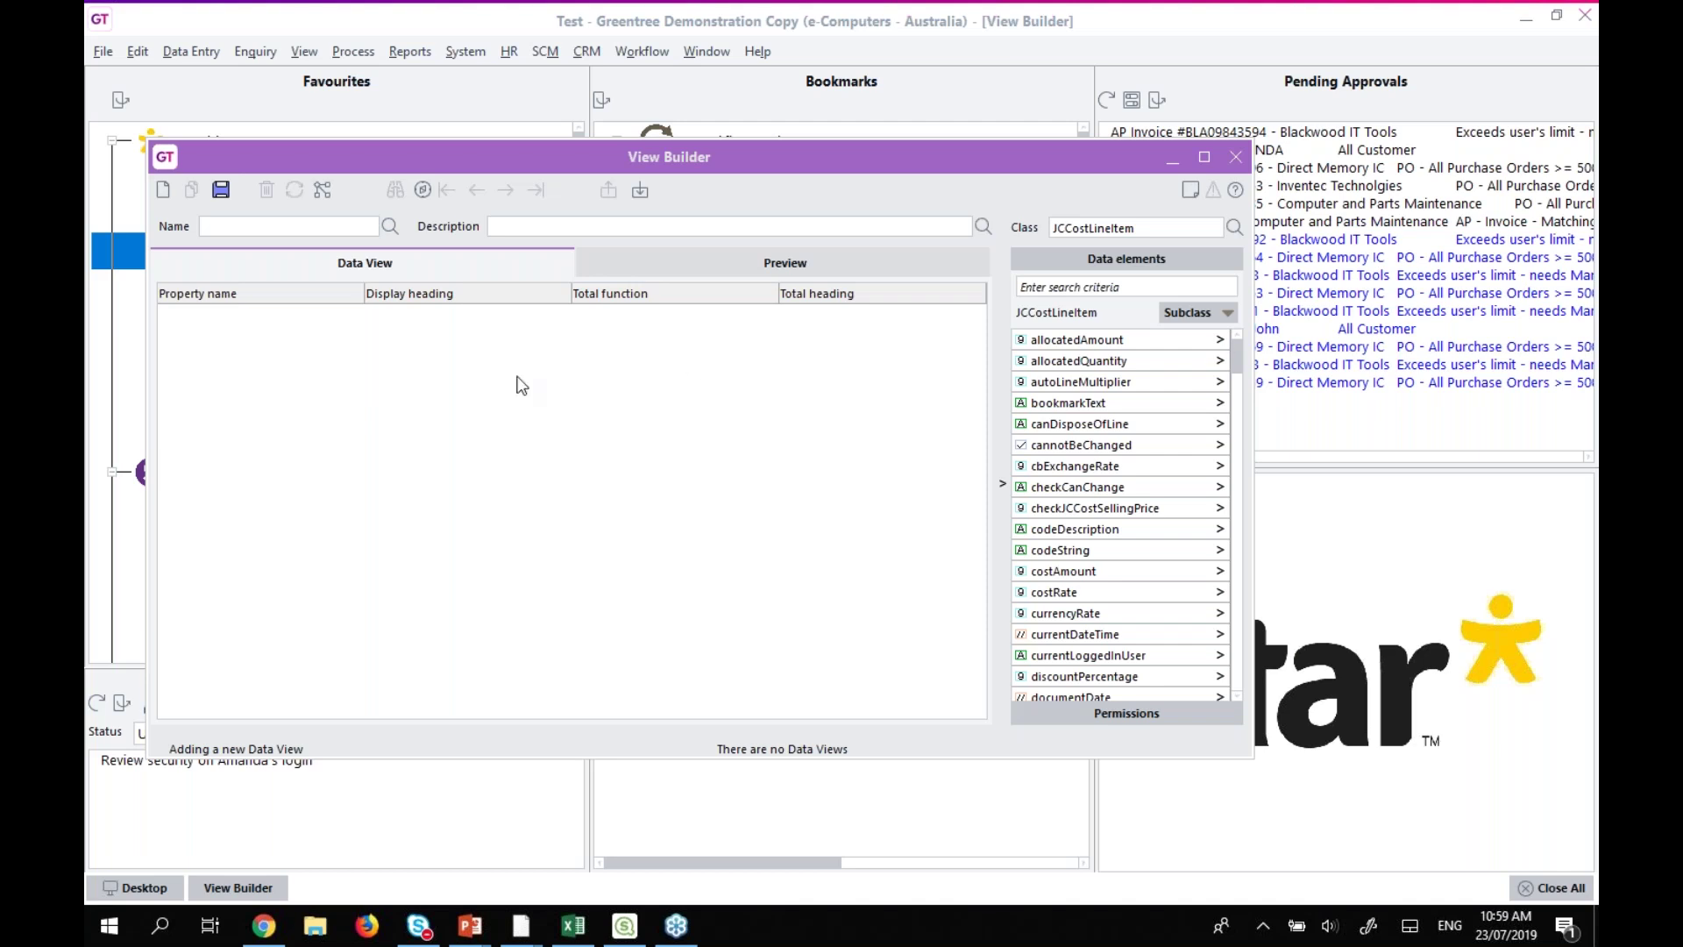
pyautogui.click(163, 190)
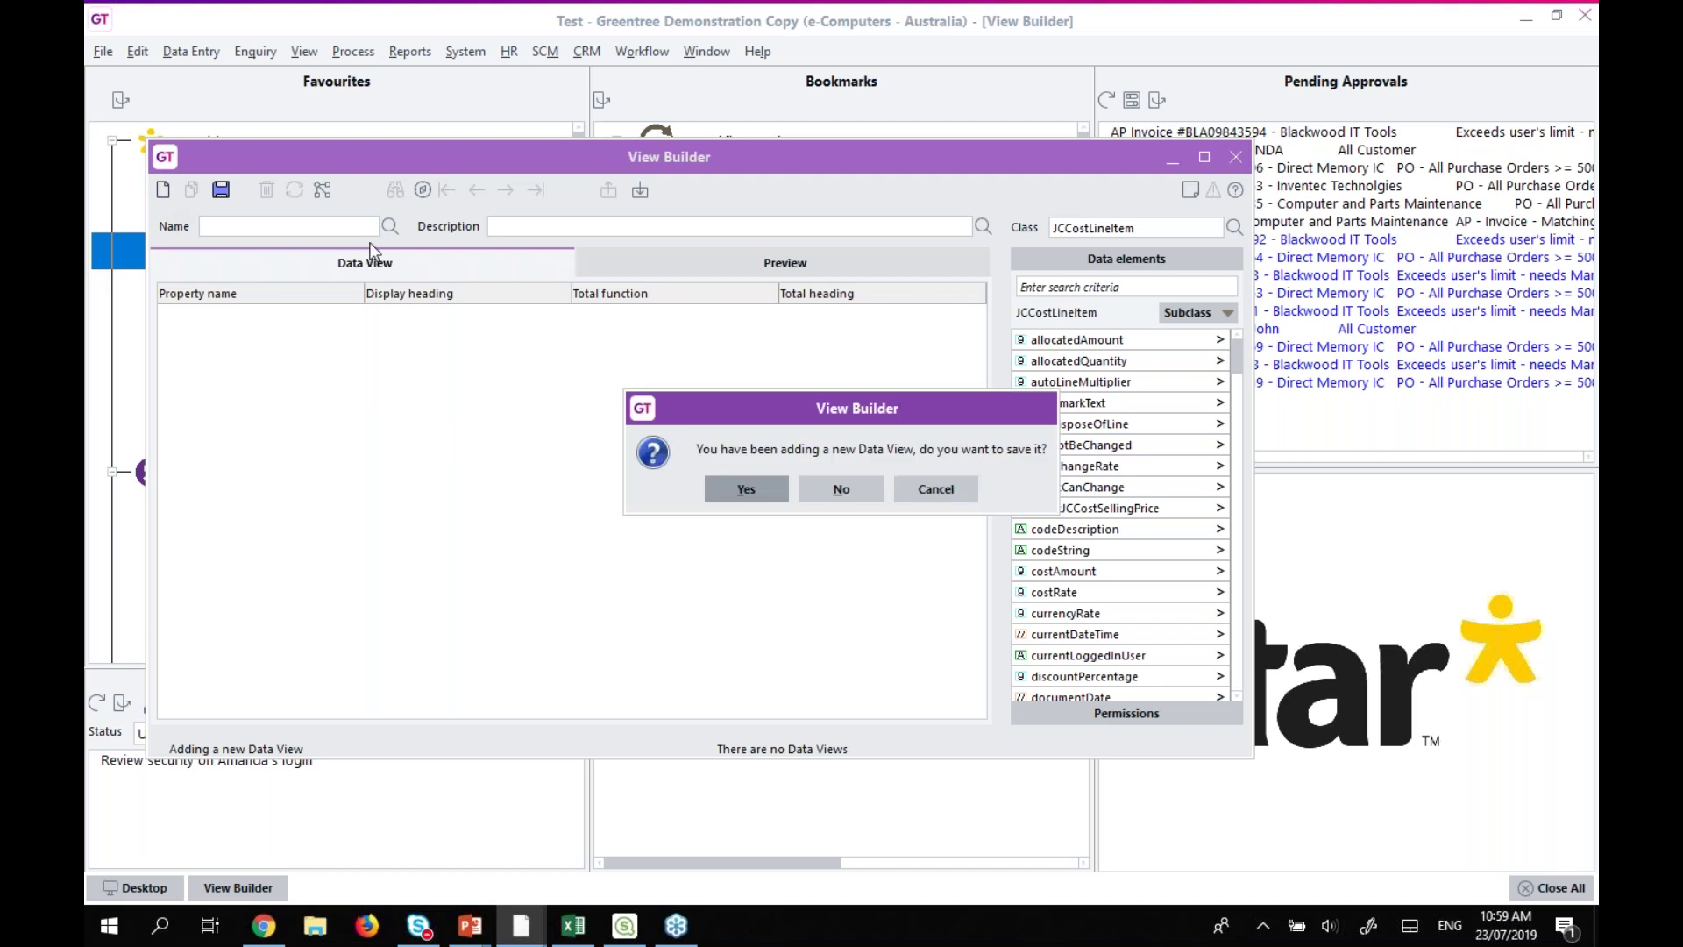
# Discard the unsaved view, load CustomerODBC, and filter its data elements by 'org'.
pyautogui.click(844, 485)
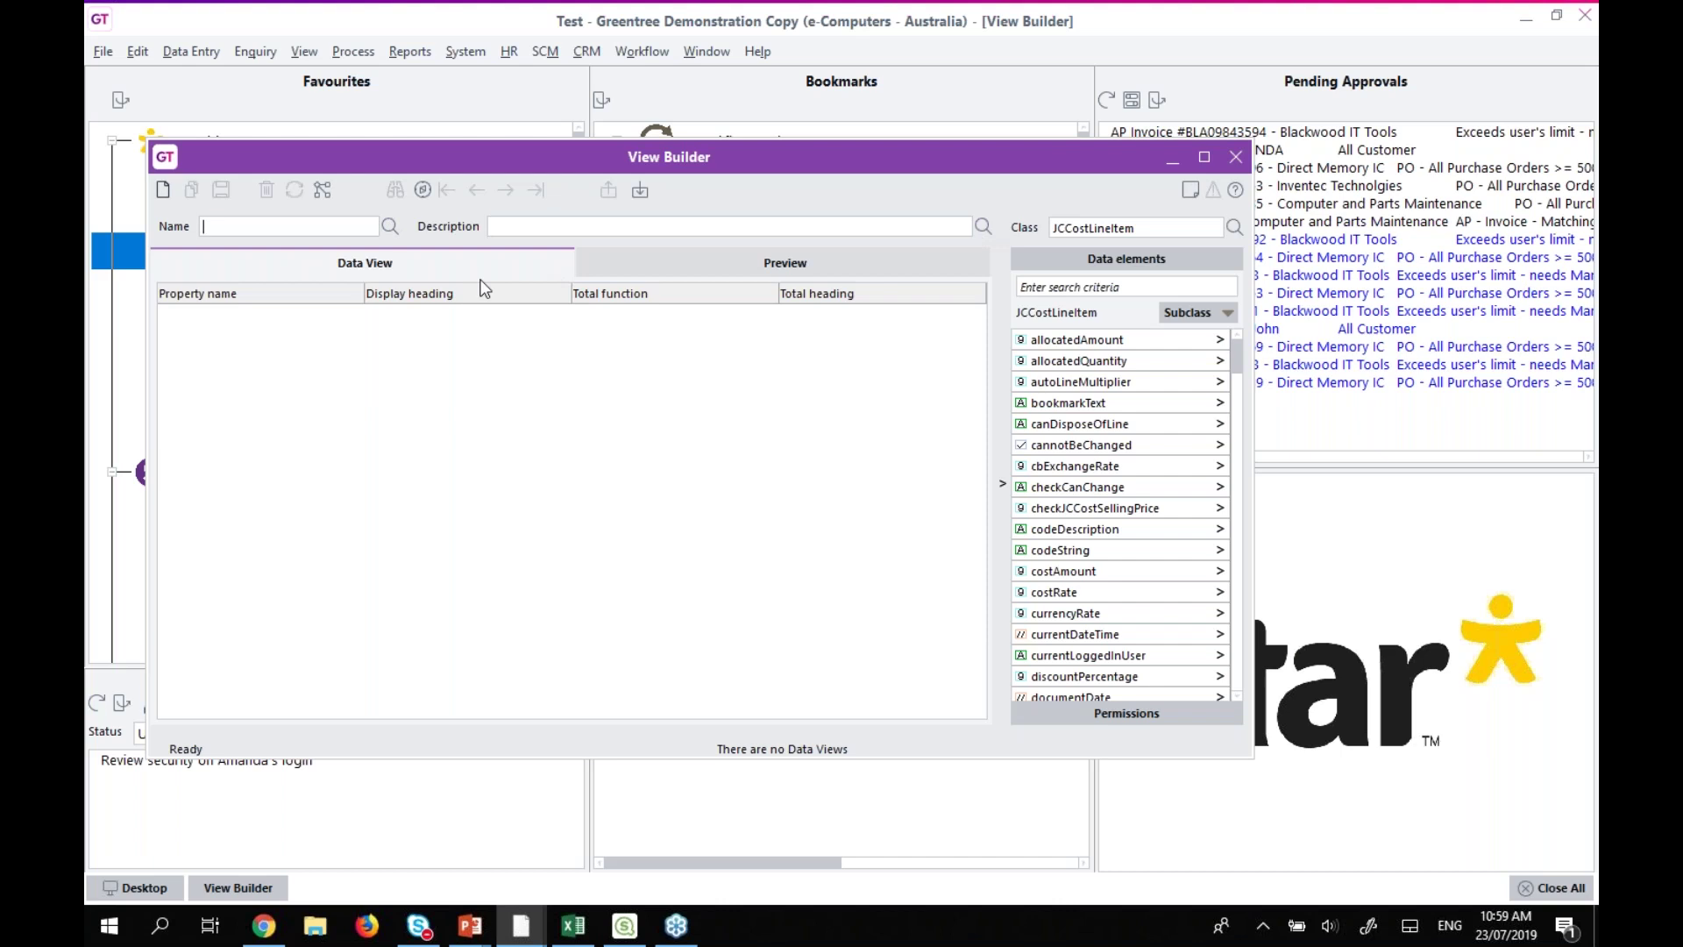
pyautogui.click(162, 191)
pyautogui.click(231, 268)
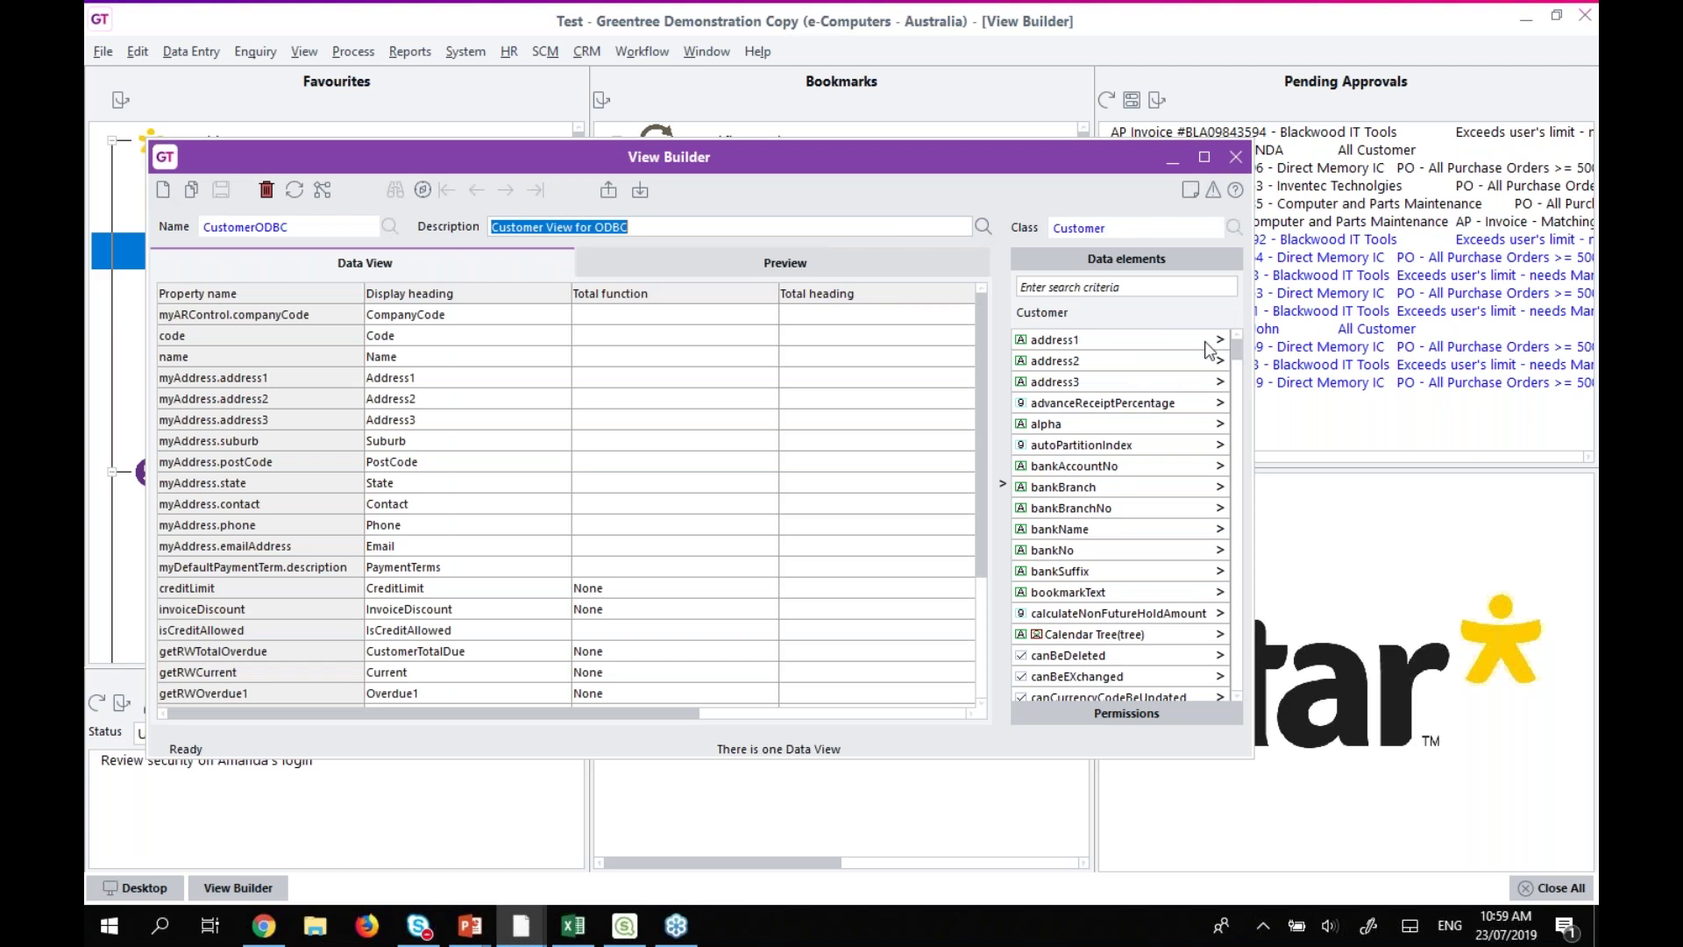
pyautogui.click(1132, 288)
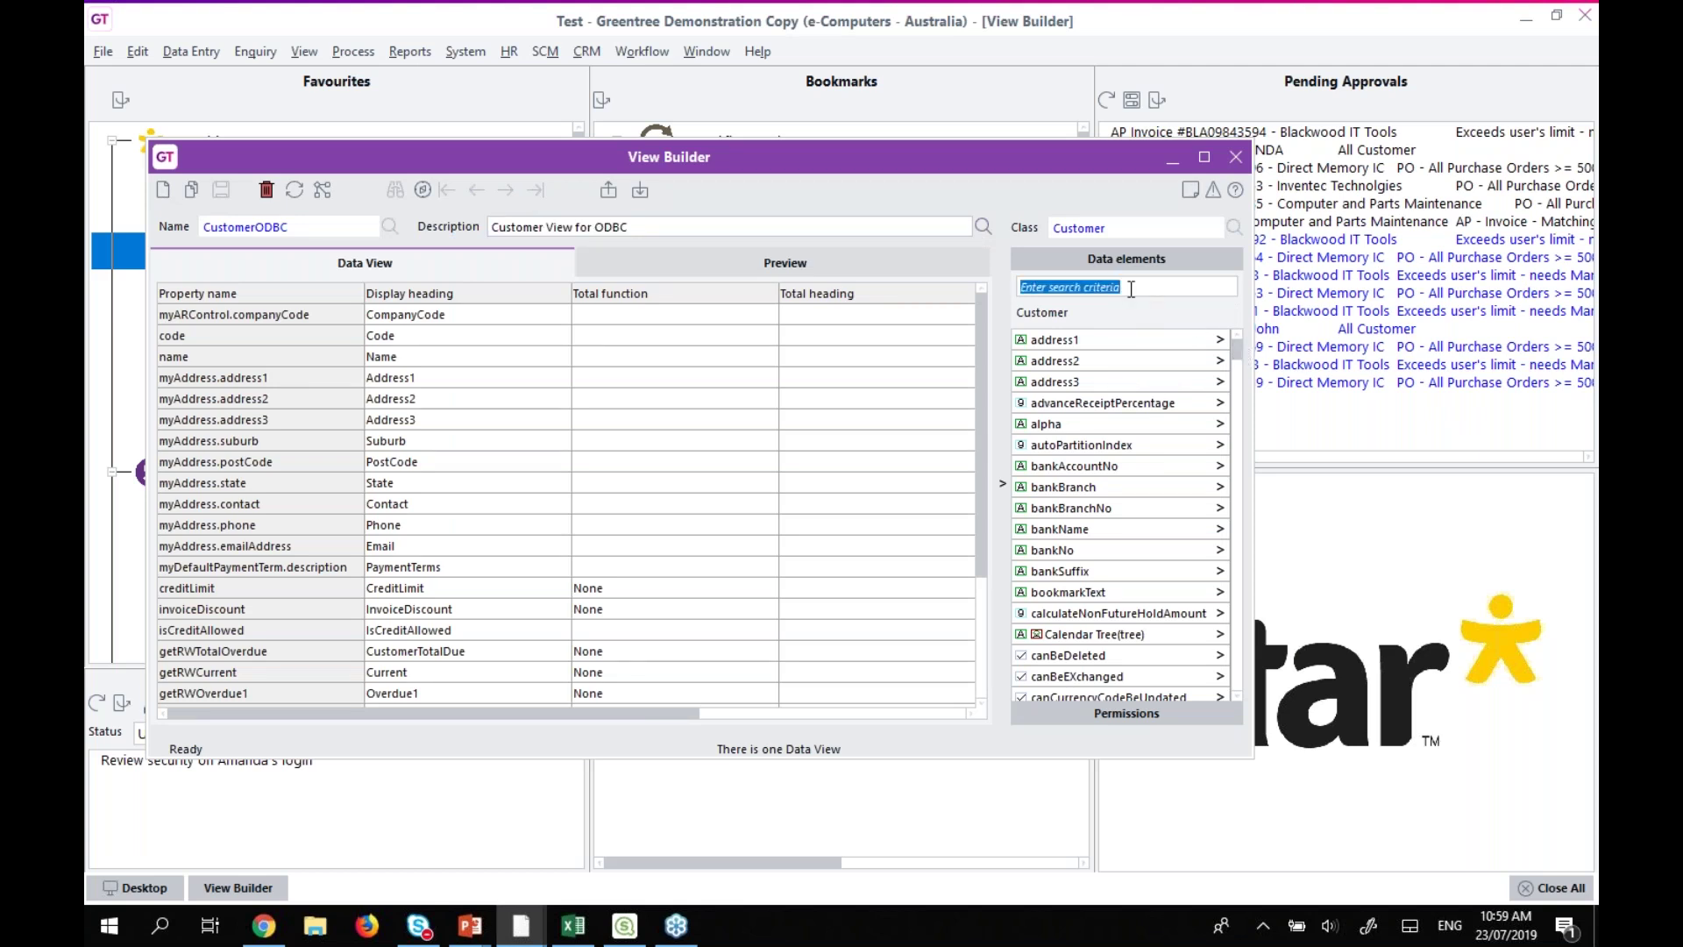
pyautogui.write('org')
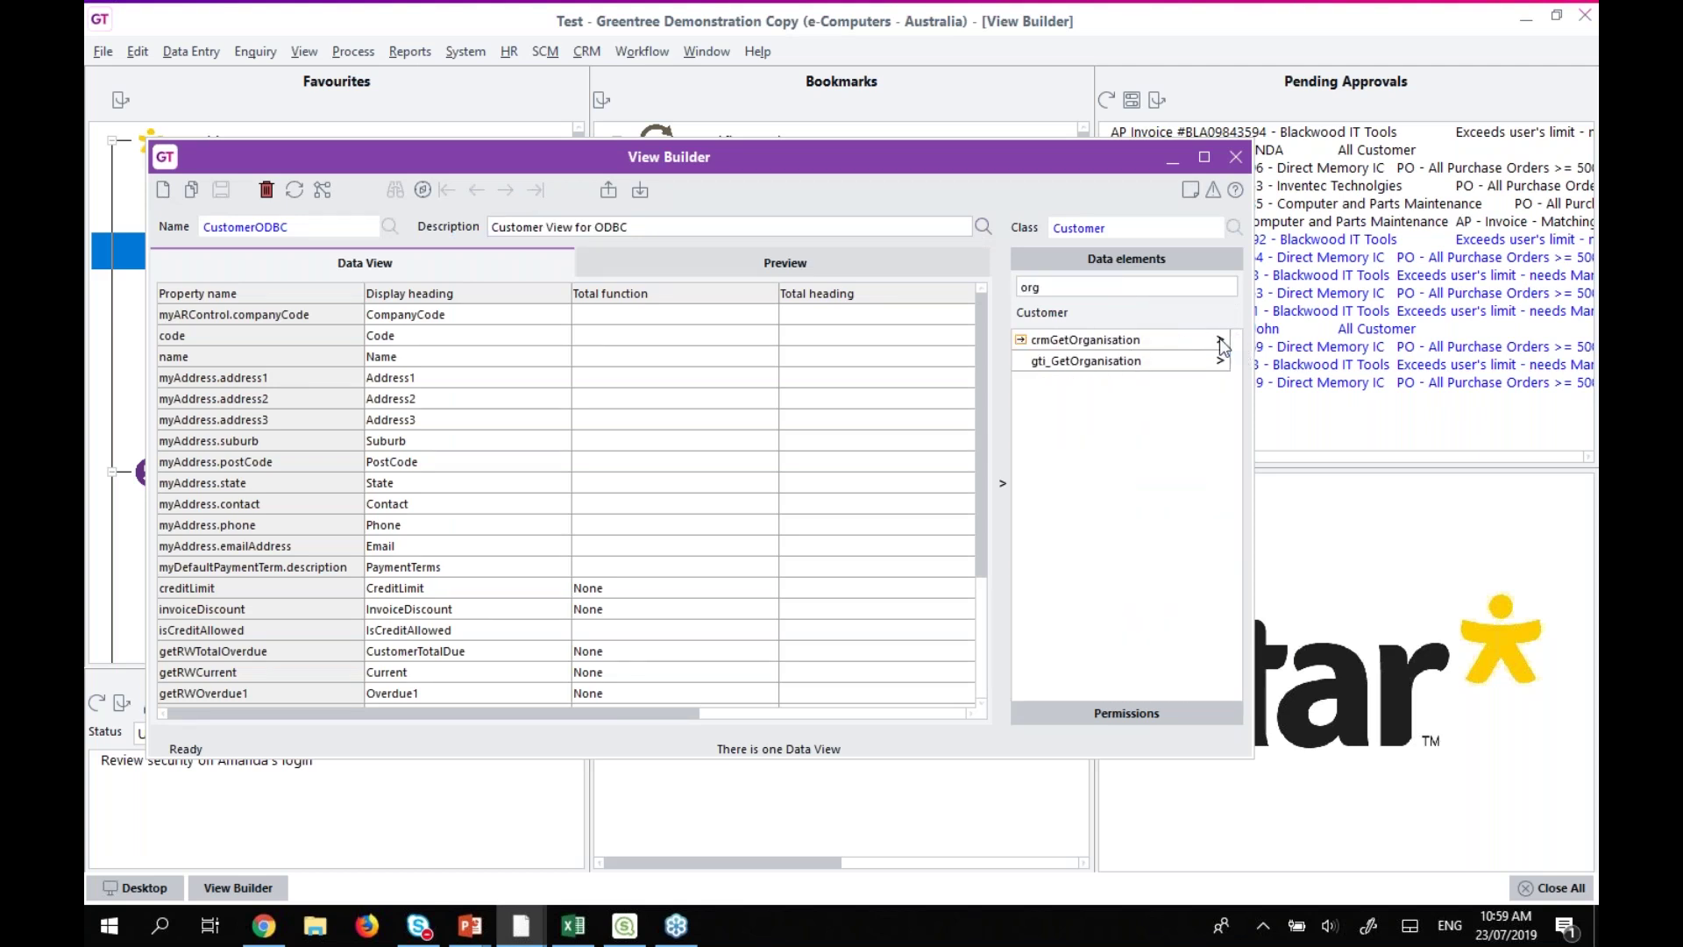
# Expand crmGetOrganisation to list its fields, such as alert, alpha and busPostAddress1.
pyautogui.click(1220, 342)
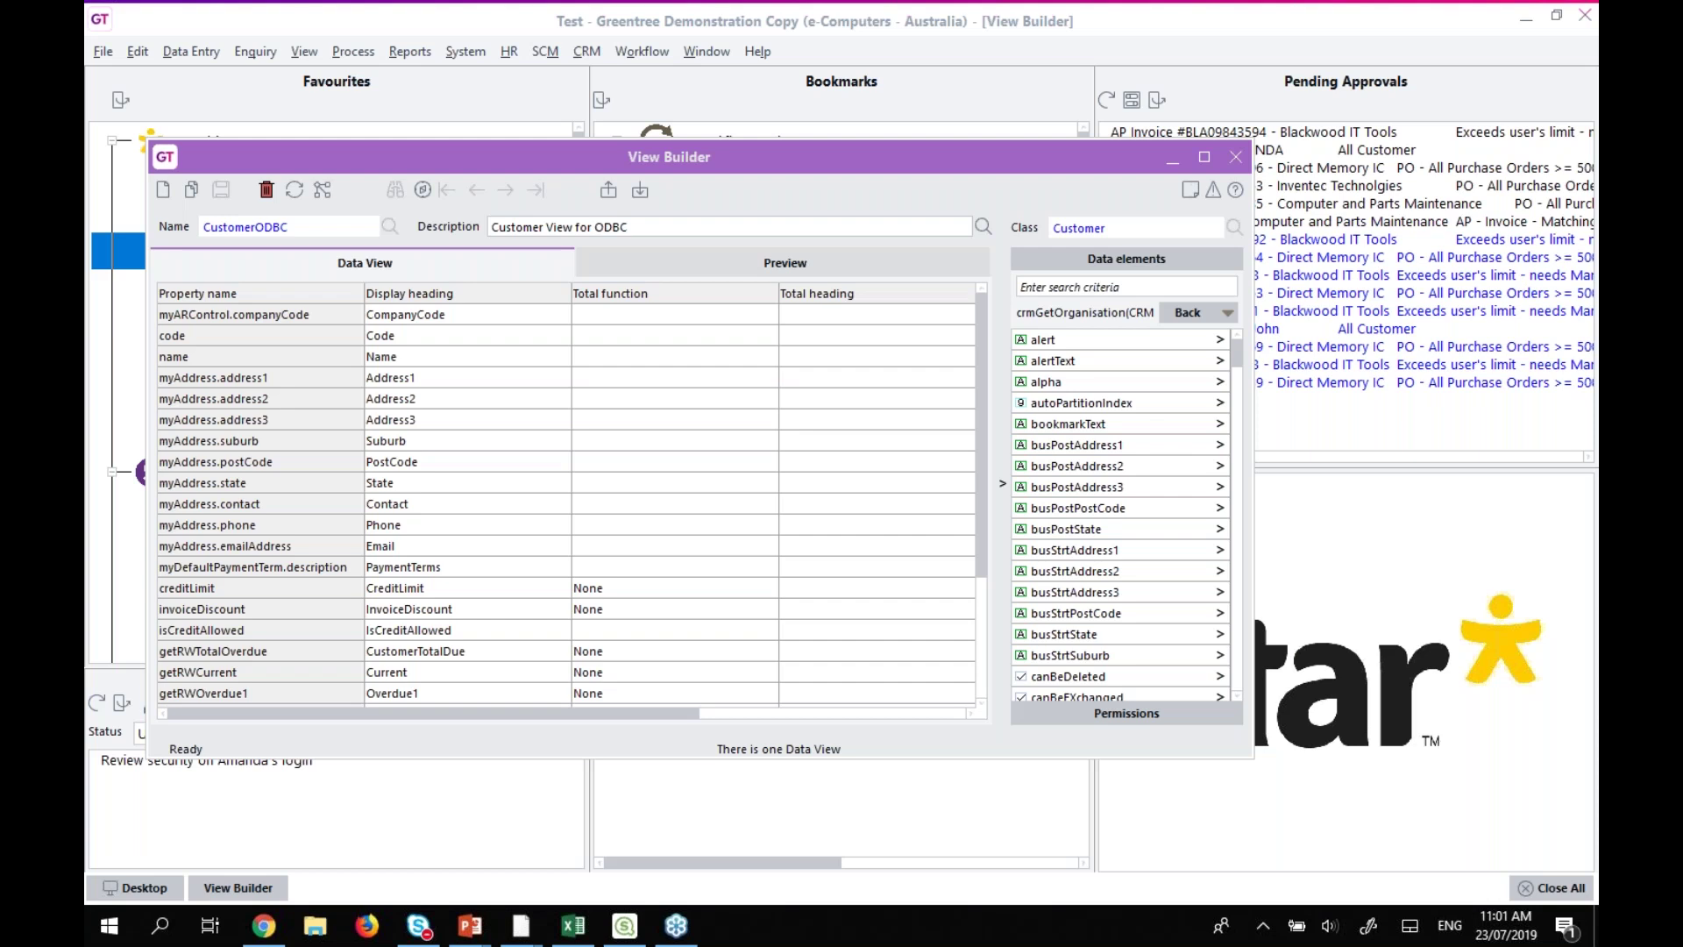
pyautogui.click(751, 158)
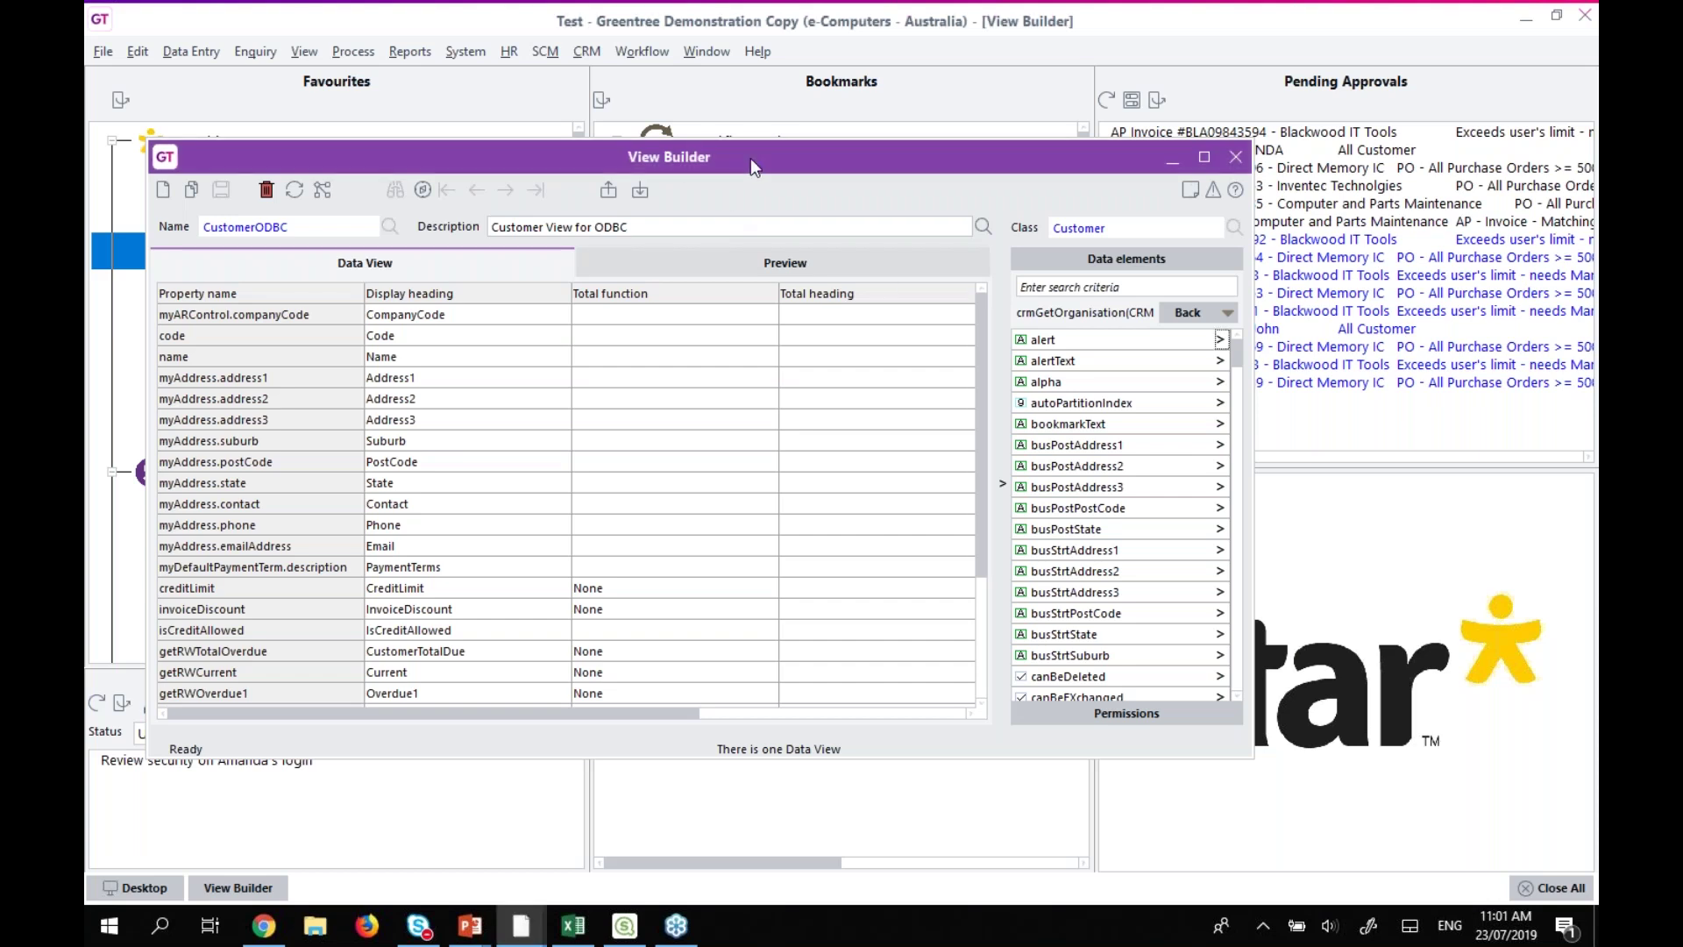